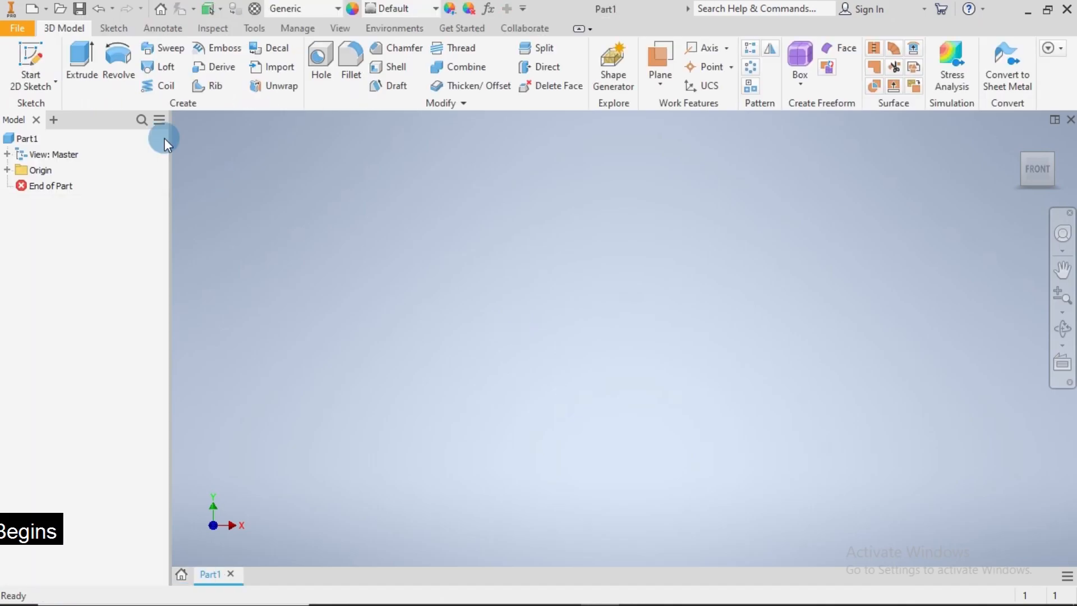
Start a 2D sketch on the YZ plane and place a point about 10.7 mm above and 3.1 mm left of the origin
click(31, 59)
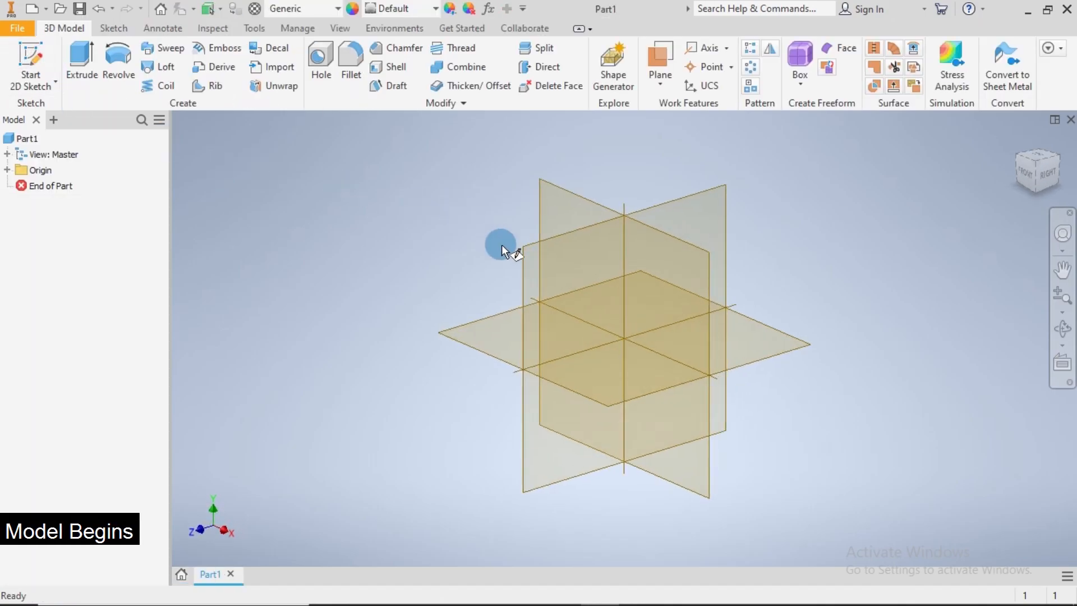
click(526, 248)
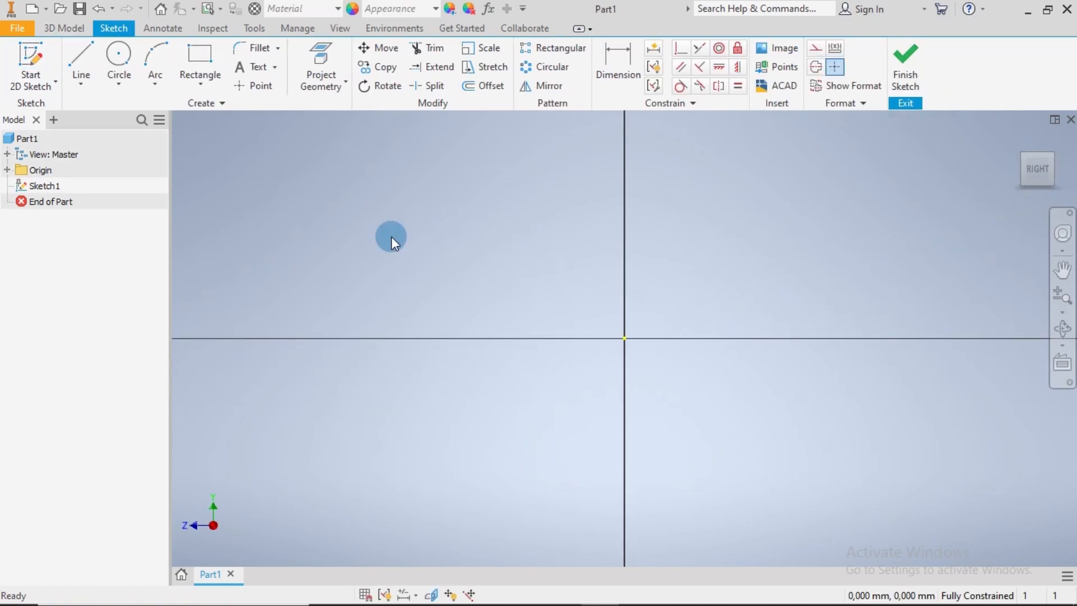
click(253, 85)
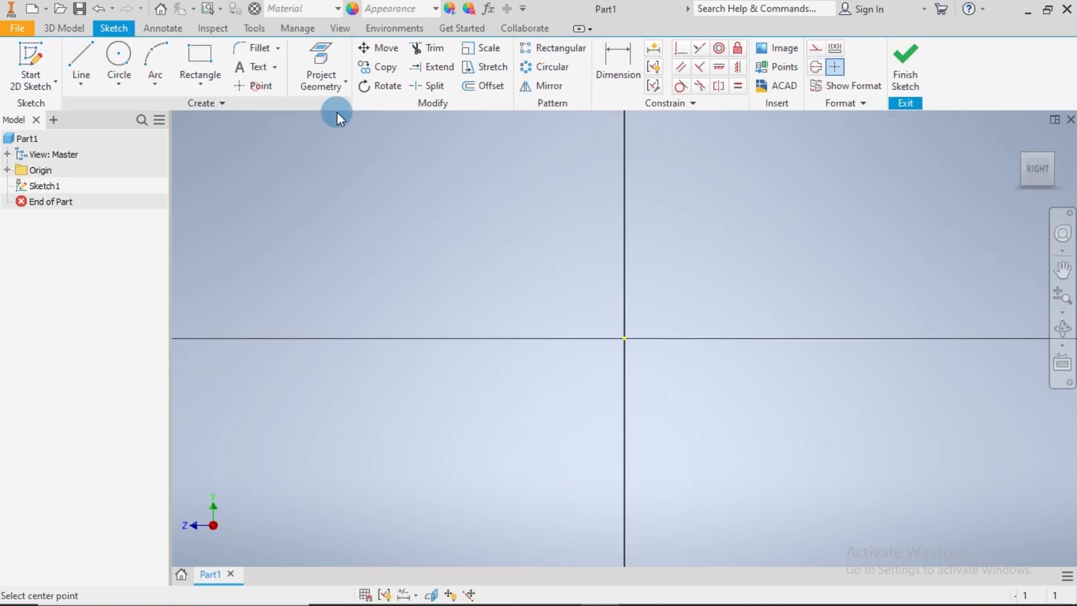
click(583, 198)
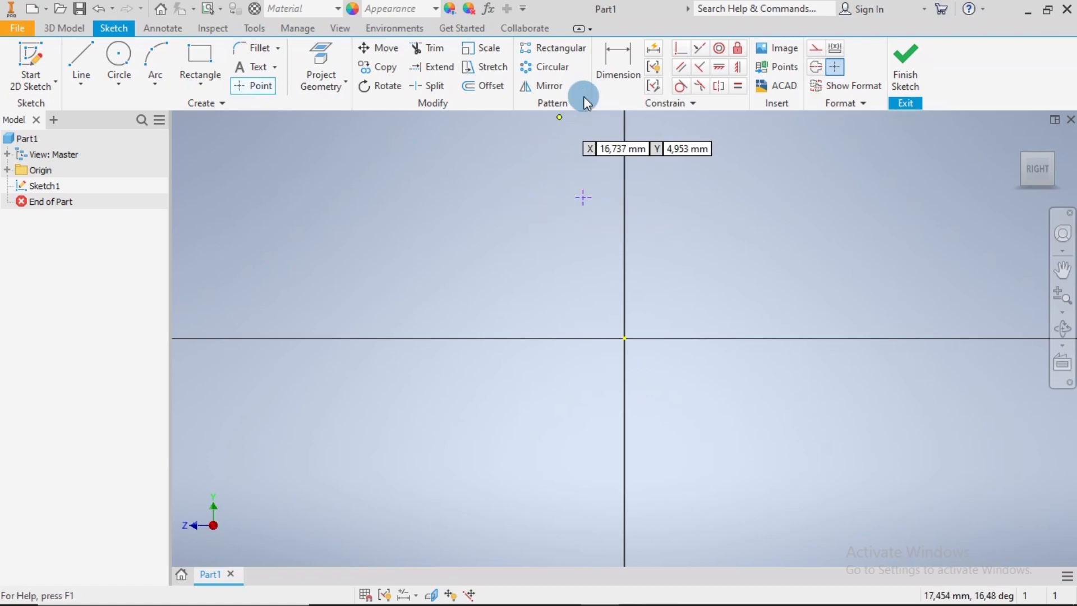
Dimension the point's vertical distance from the origin as 17.5 mm
click(614, 64)
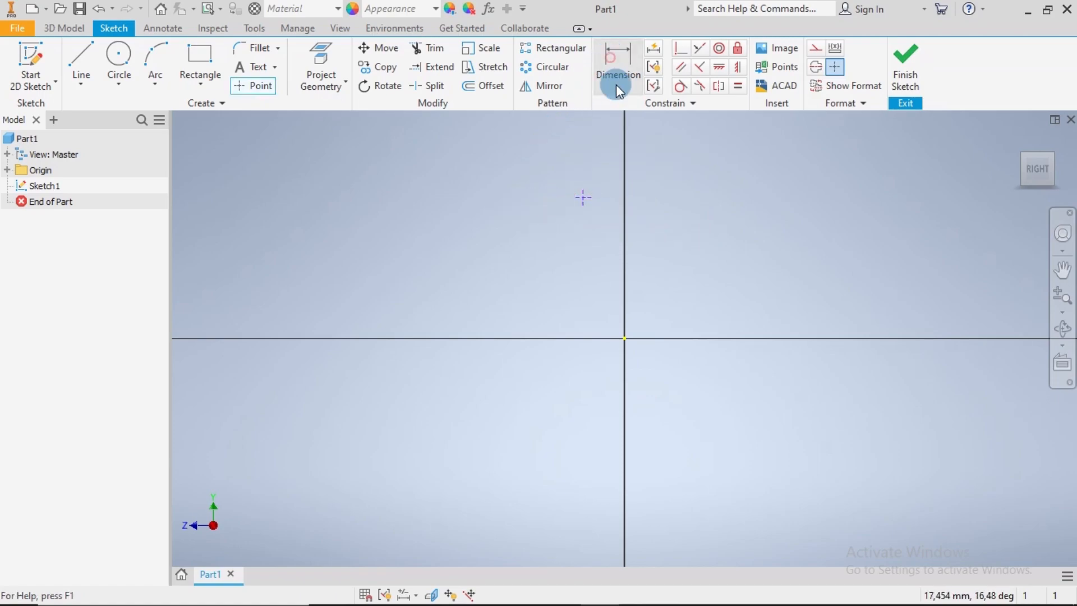
click(625, 338)
click(585, 199)
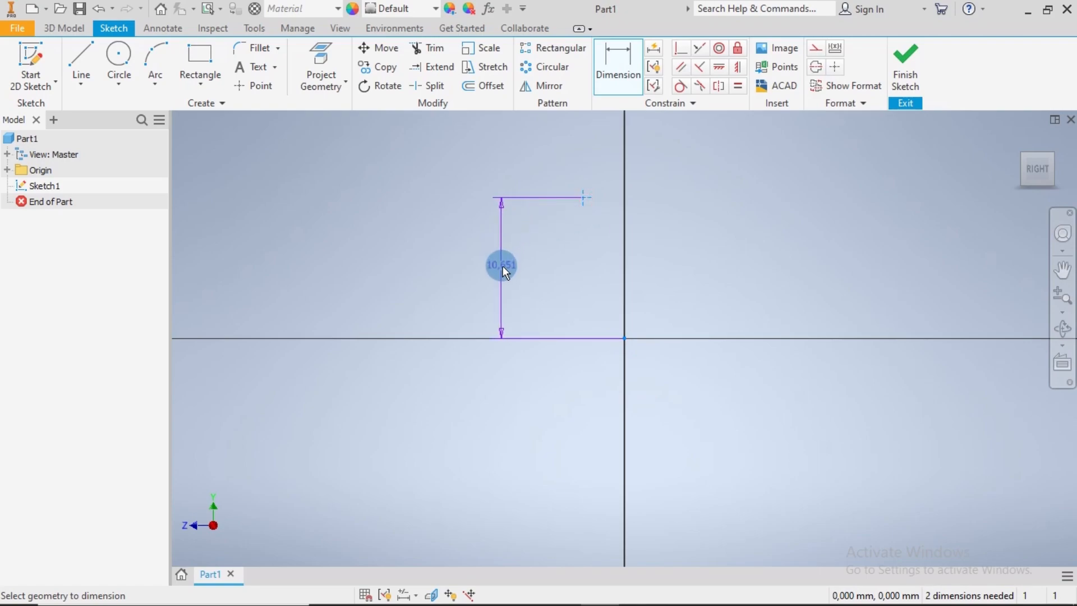
click(503, 266)
text(175)
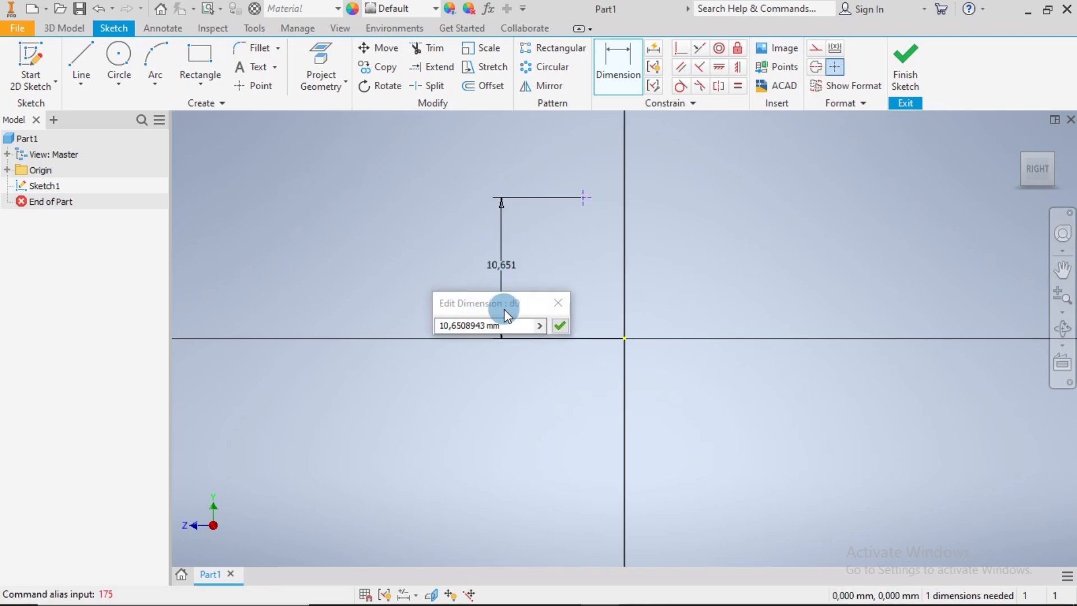
click(505, 324)
drag(504, 324, 423, 325)
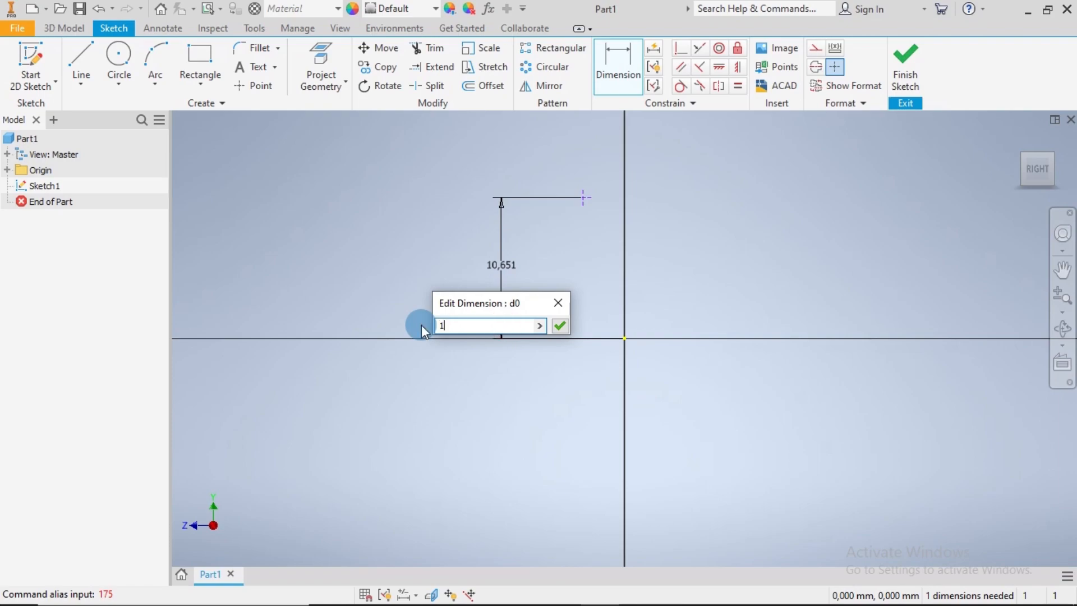
text(17.5)
key(Return)
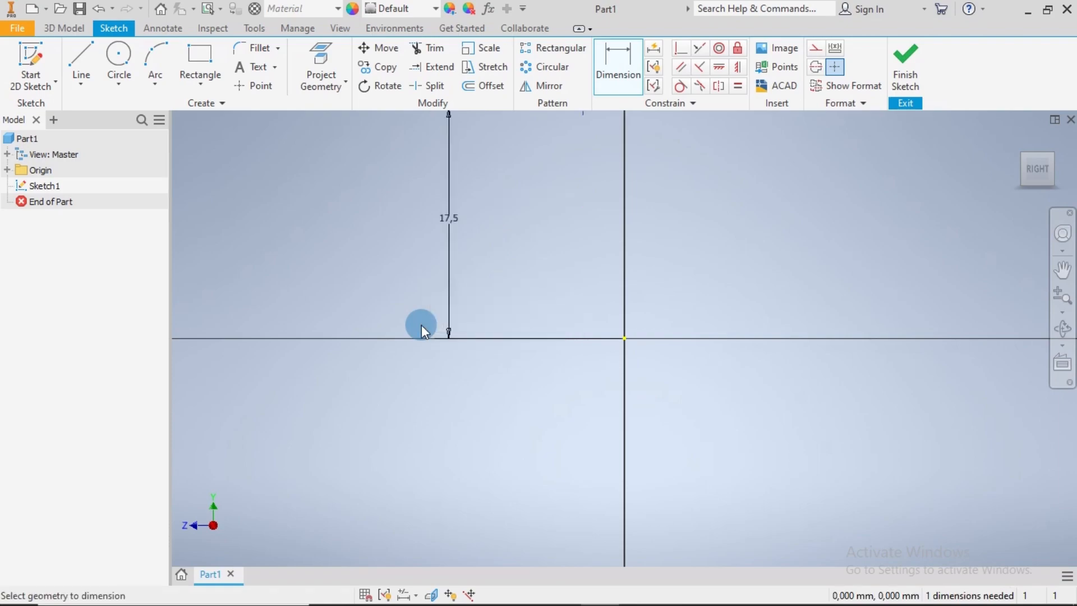
Dimension the point's horizontal distance from the origin as 2 mm
scroll(533, 252, down, 2)
middle_drag(603, 270, 581, 355)
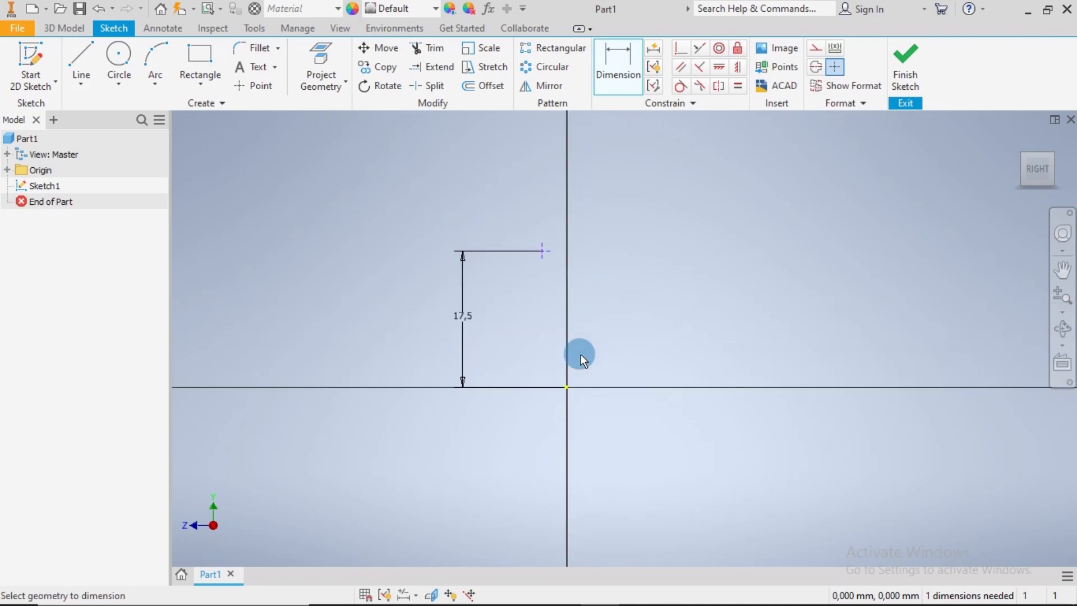
click(567, 389)
click(546, 254)
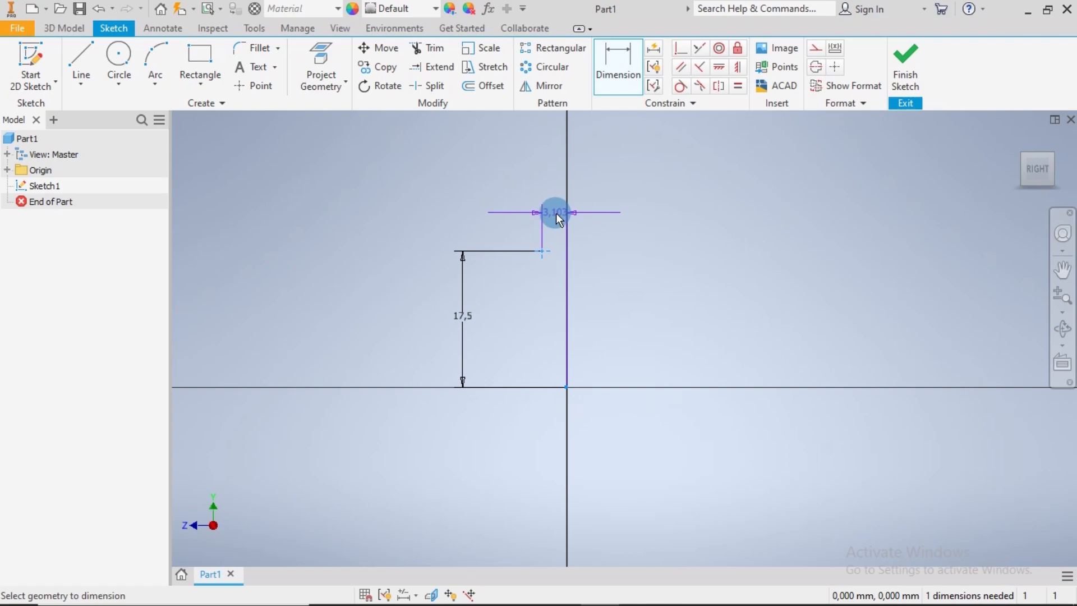
click(556, 213)
text(2)
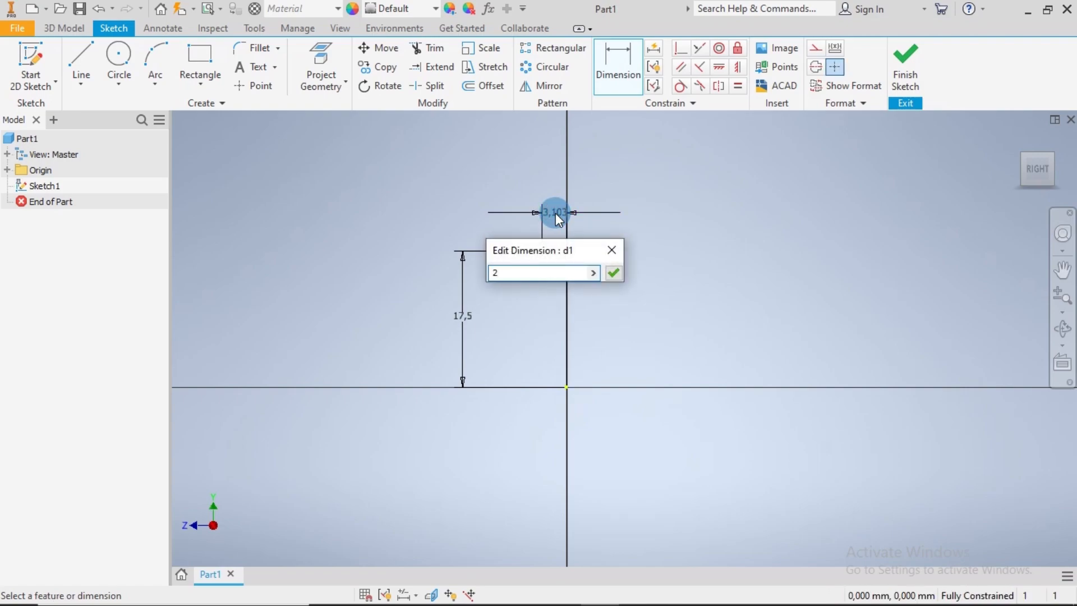
key(Return)
Sketch a 1 mm diameter circle centred on the dimensioned point
scroll(573, 247, up, 3)
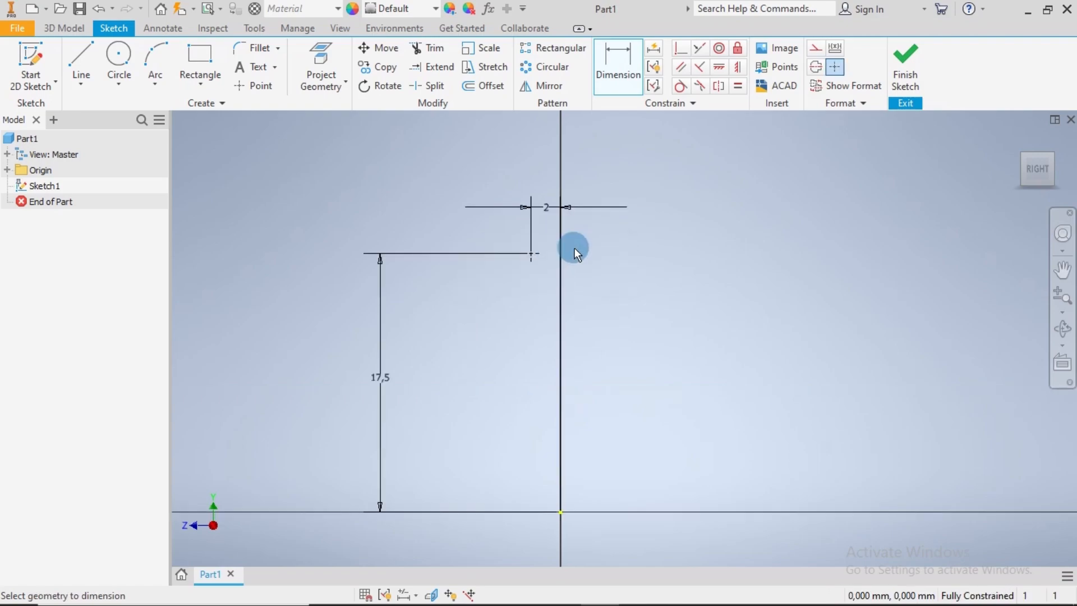
click(118, 61)
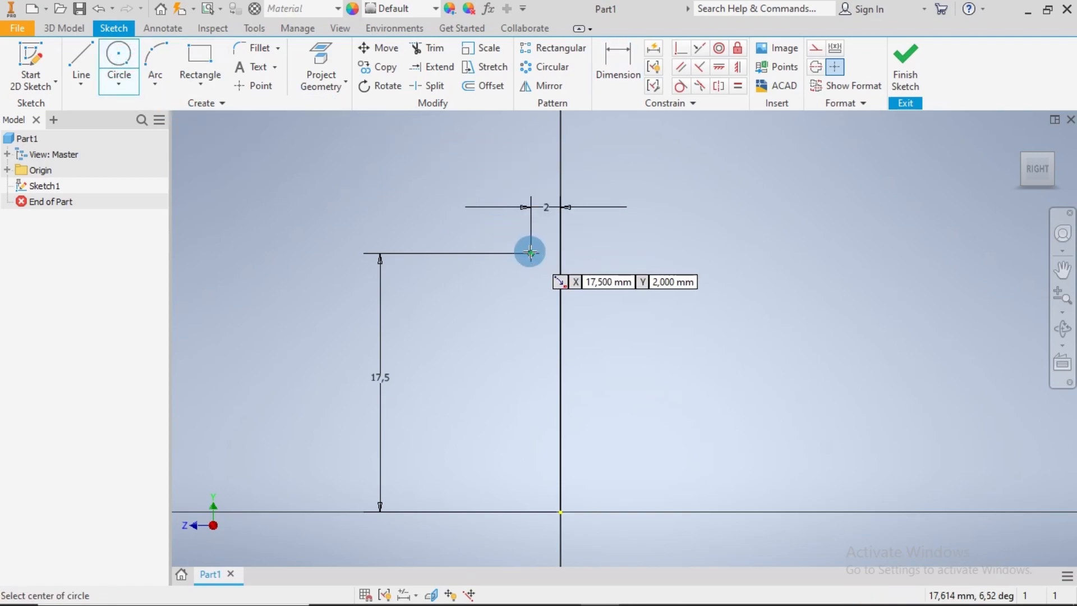
click(529, 252)
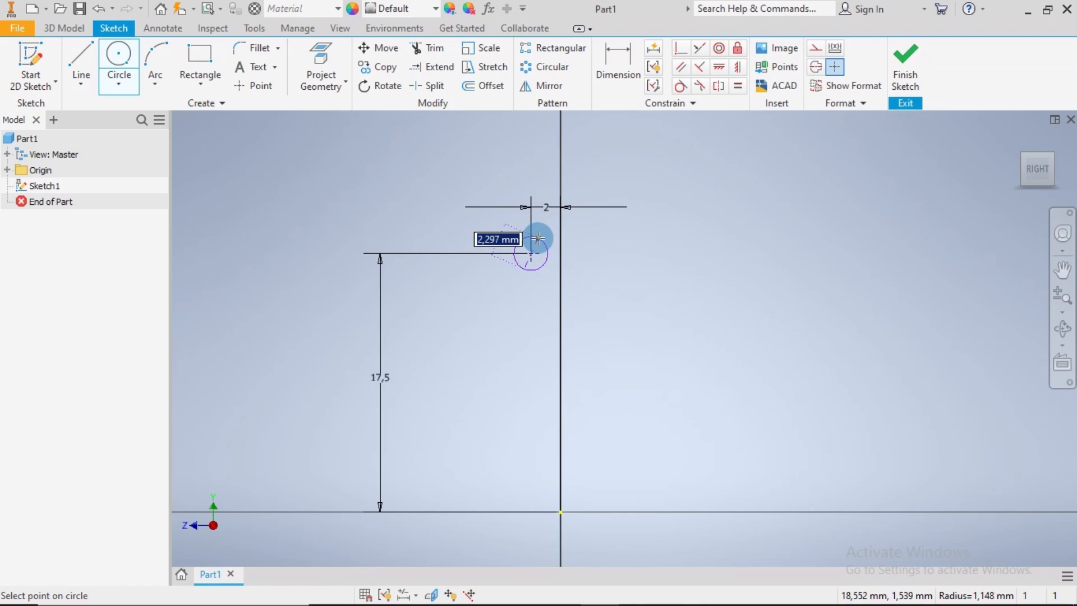
text(1)
key(Return)
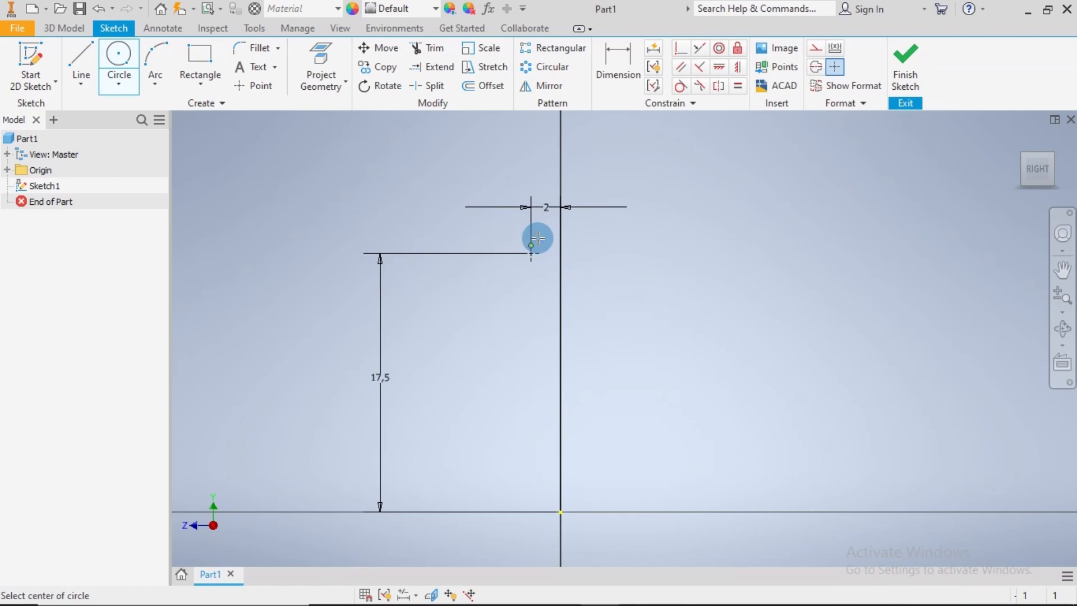
scroll(591, 254, down, 3)
key(Escape)
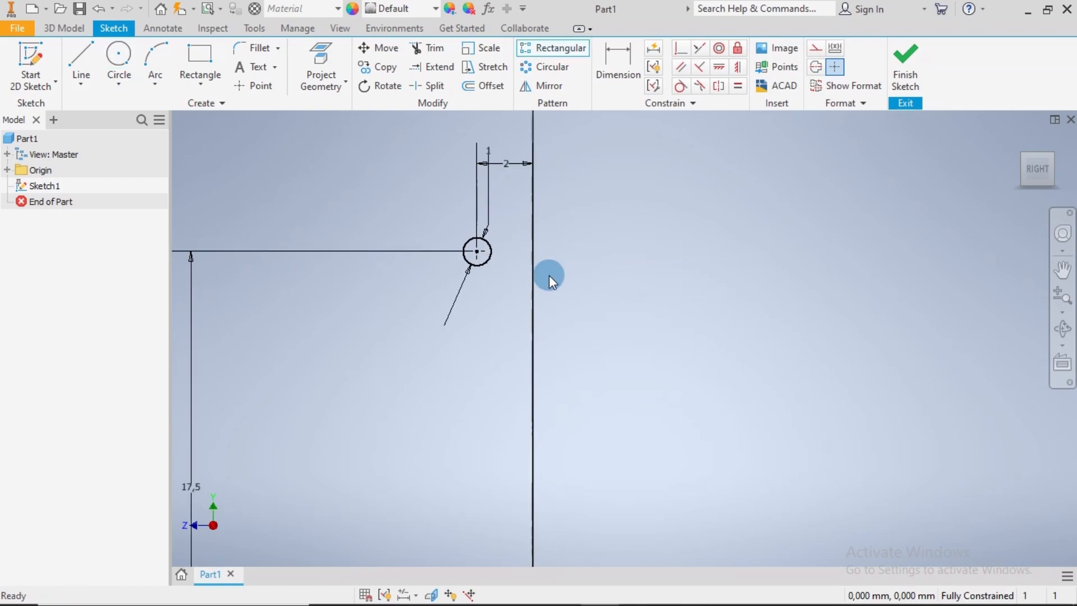
Sketch a vertical line about 31 mm long upward from the origin, ending above the circle
click(81, 62)
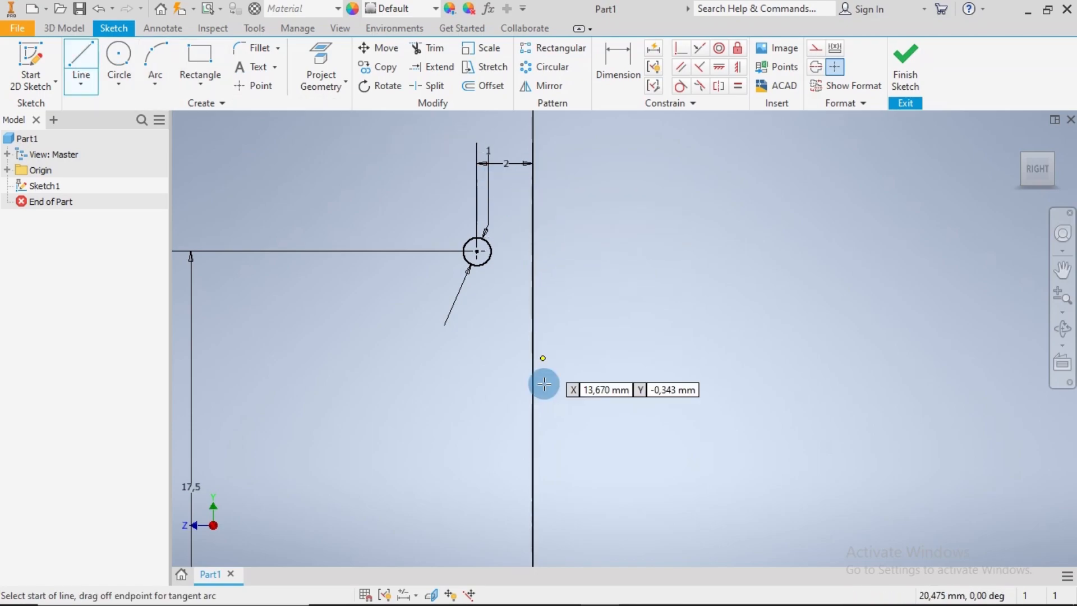
scroll(550, 440, up, 2)
middle_drag(560, 450, 557, 310)
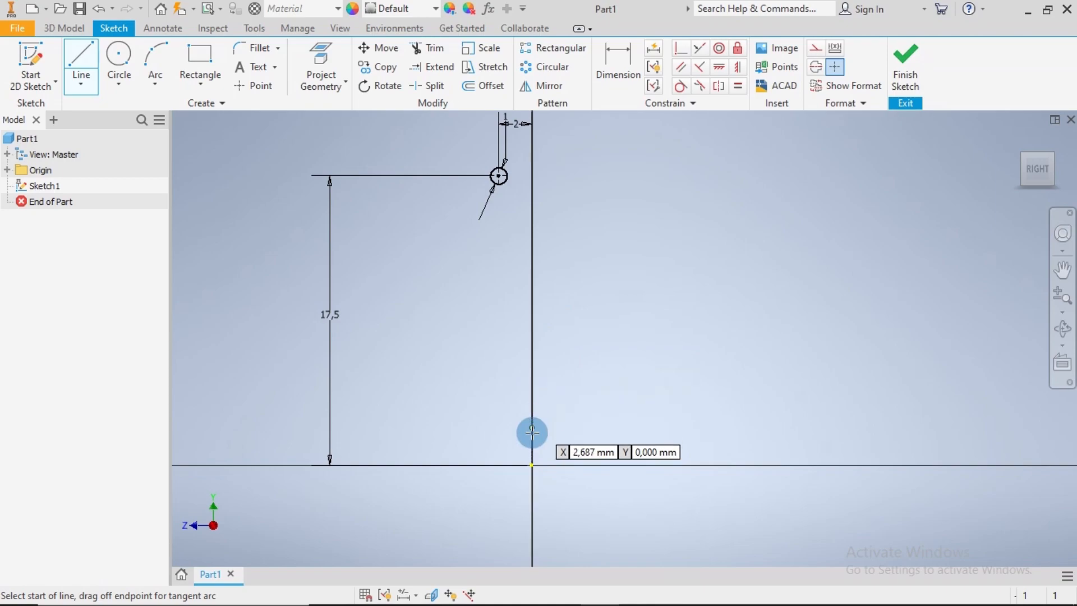
click(531, 465)
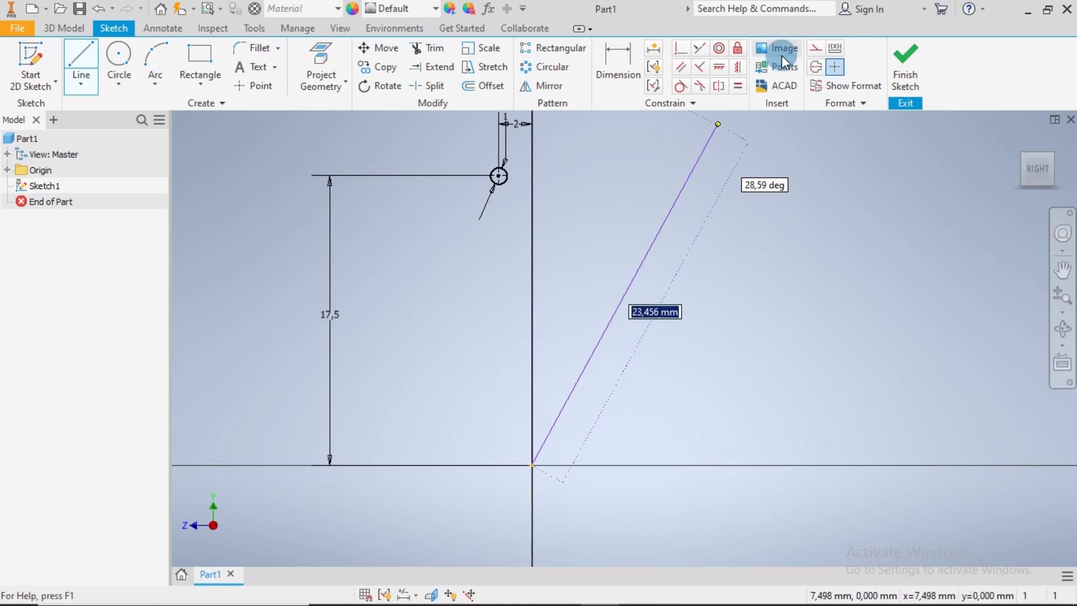
middle_drag(573, 168, 548, 394)
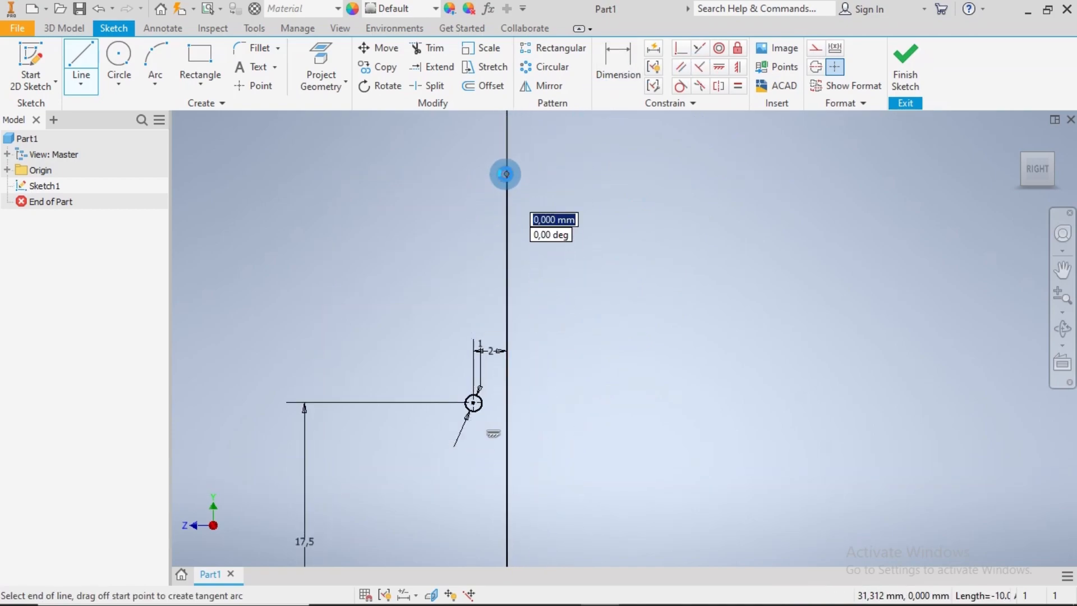
click(504, 174)
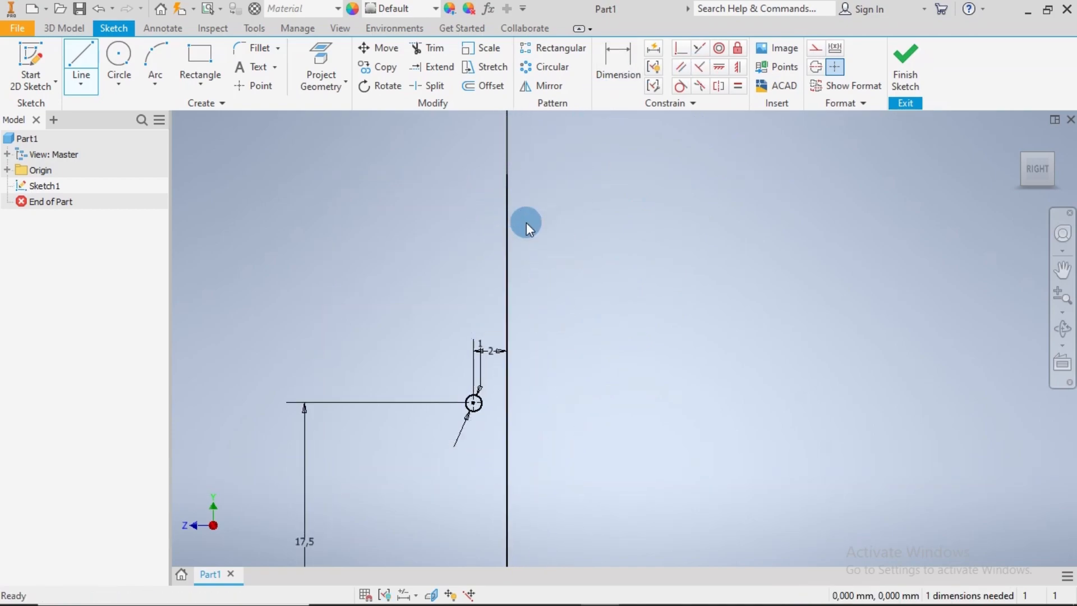
key(Escape)
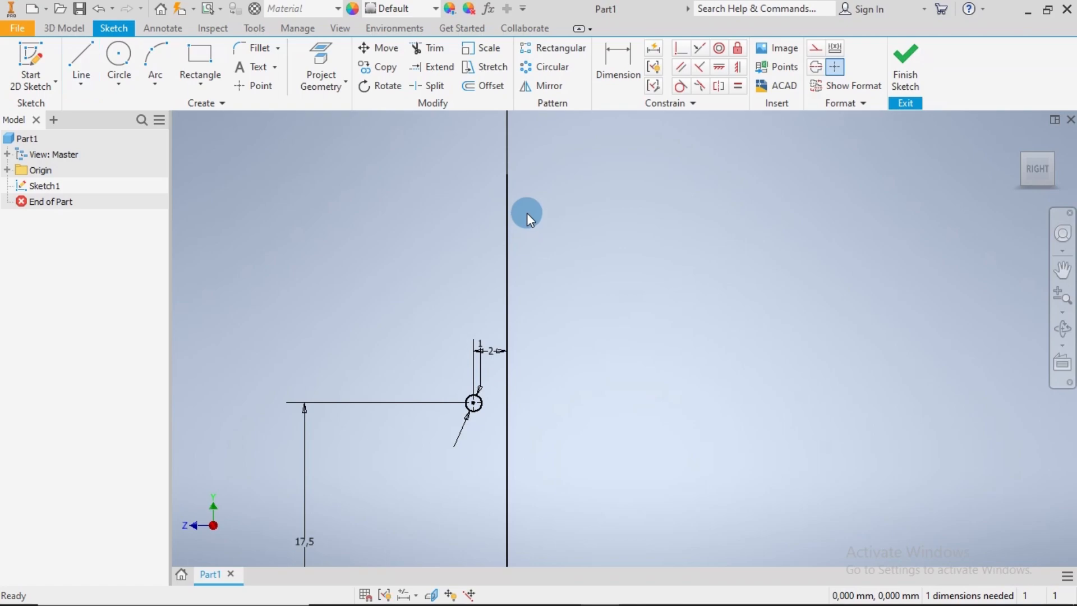
Create a rectangular pattern of the circle upward along the vertical line with 6 instances spaced 1 mm apart
click(558, 49)
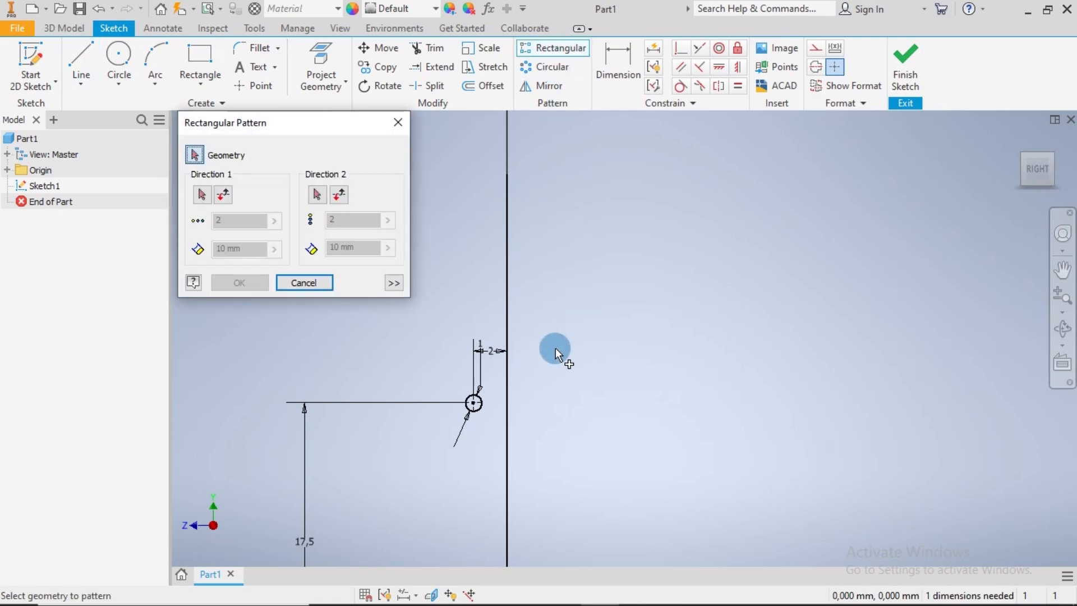
click(480, 408)
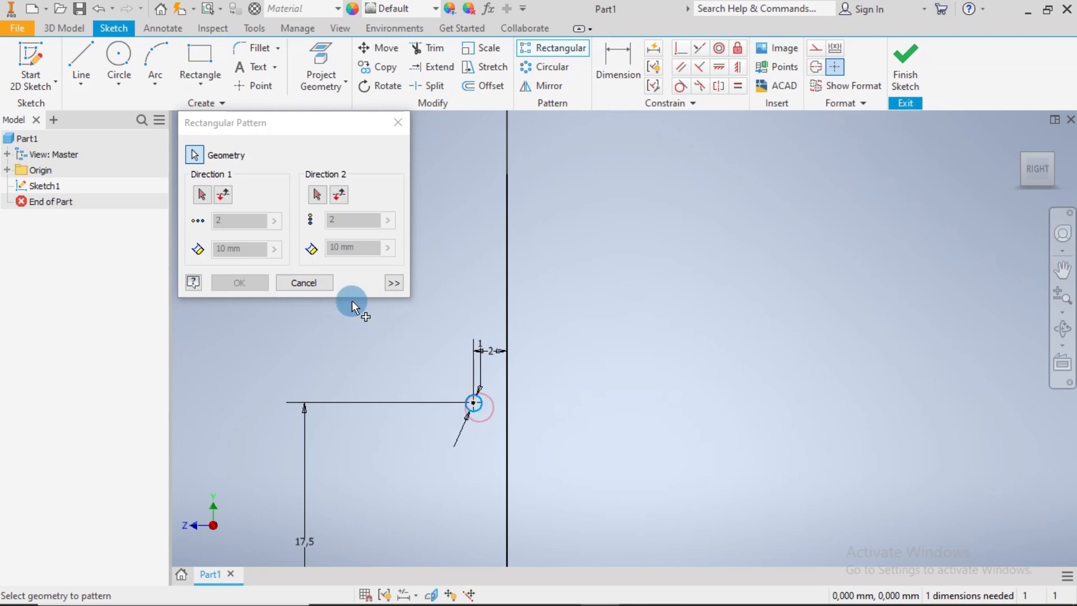
click(202, 195)
click(349, 216)
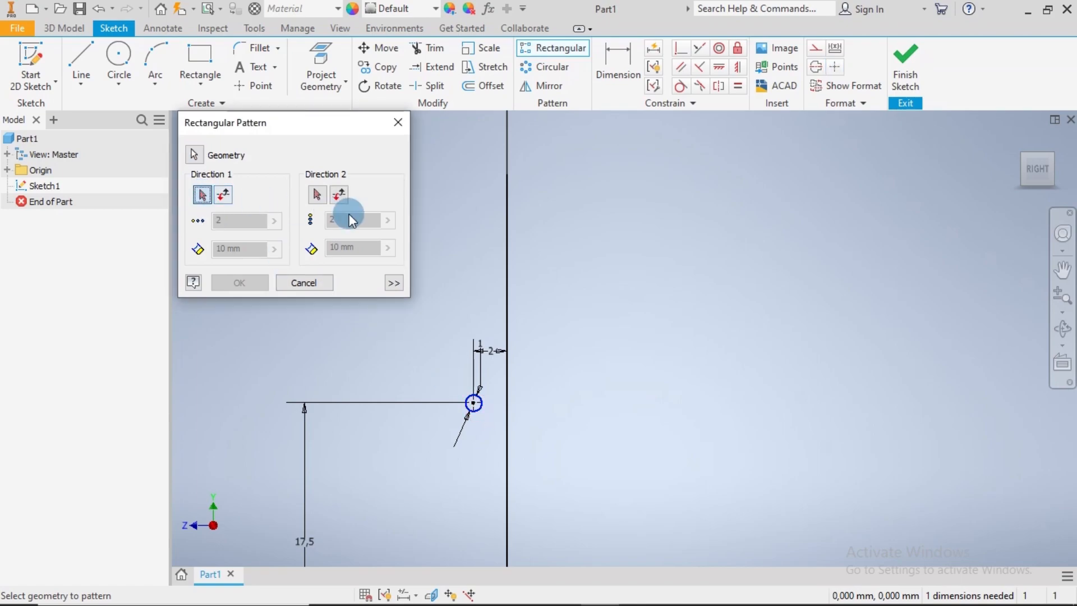
click(506, 315)
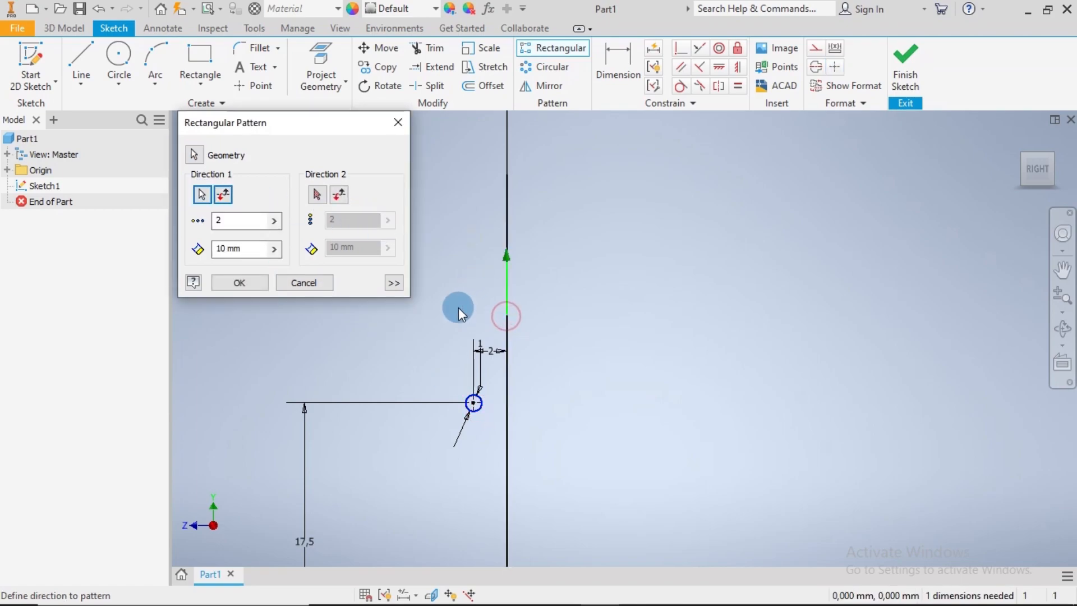
double_click(208, 219)
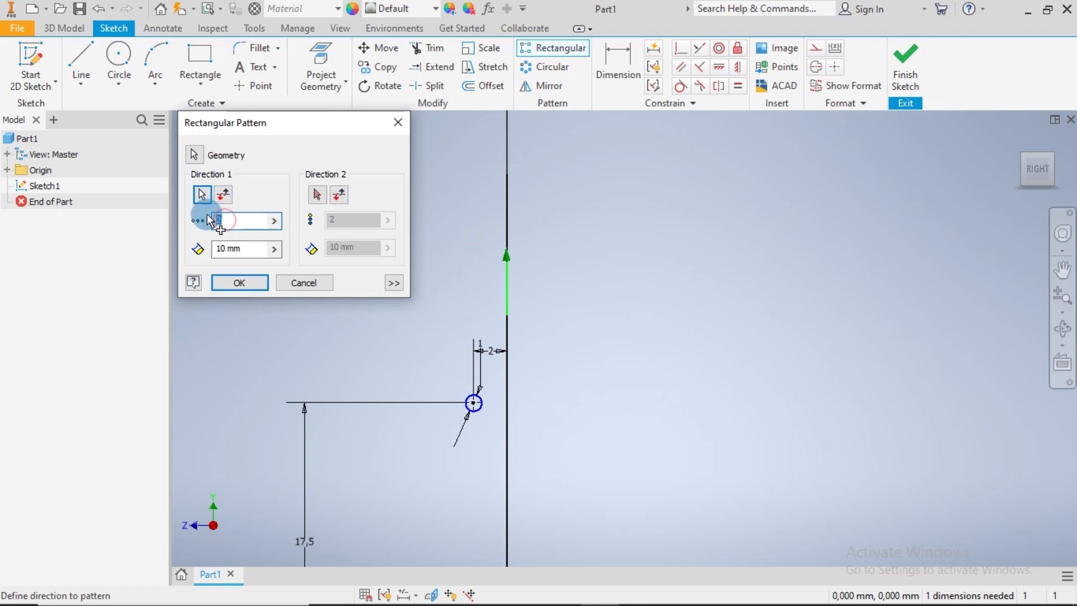
double_click(243, 247)
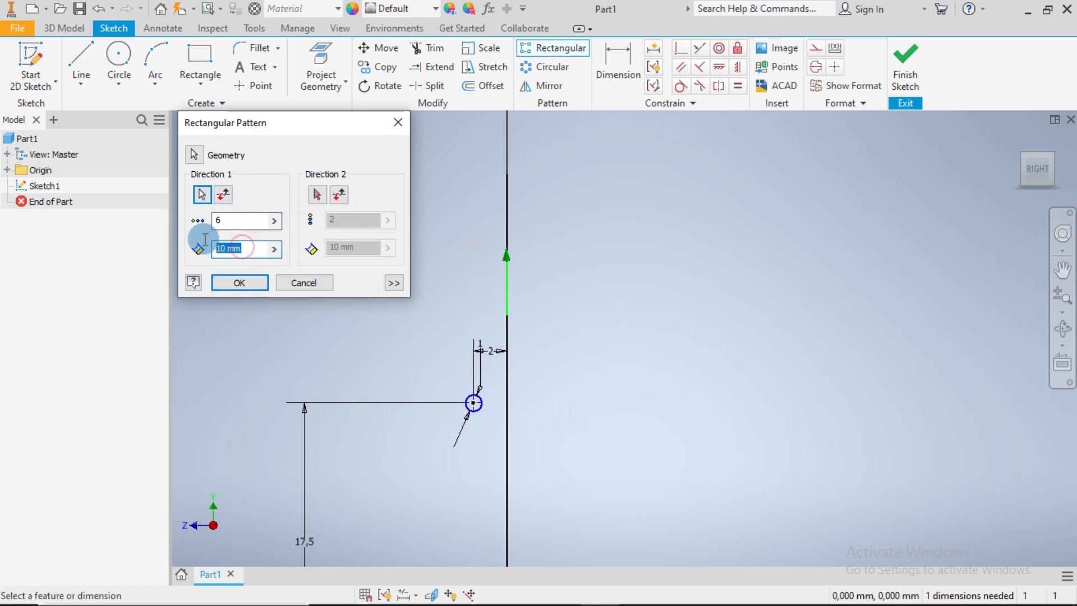
text(1)
scroll(449, 360, up, 5)
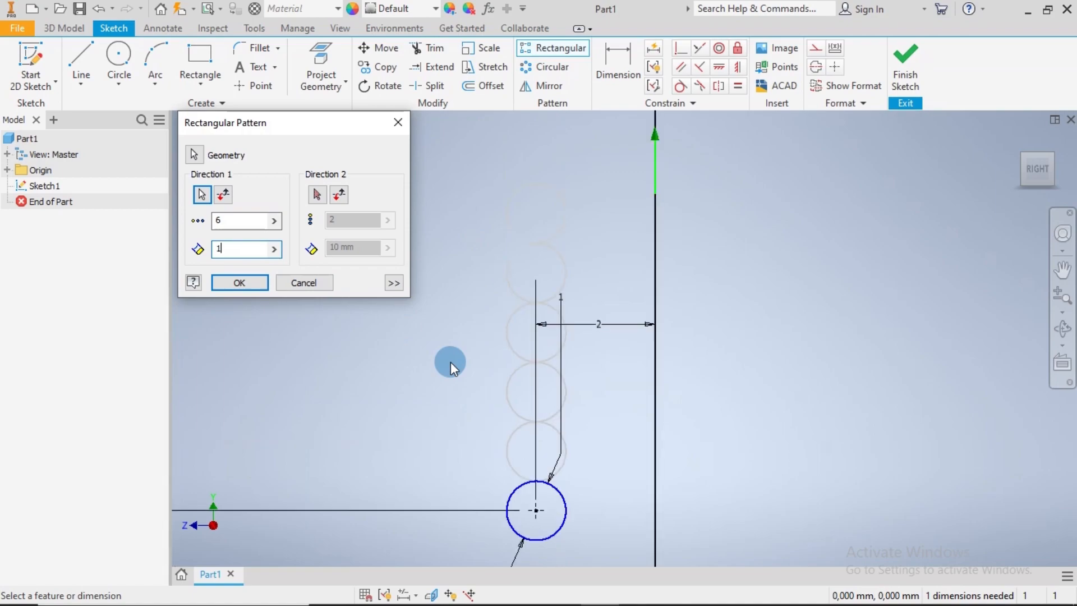
click(239, 283)
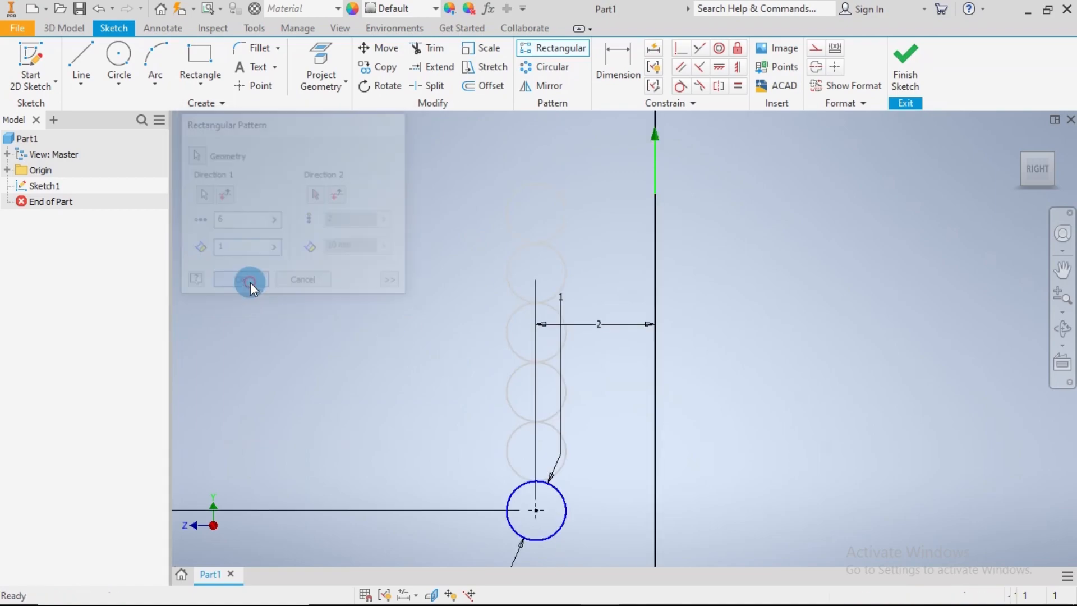
Create a rectangular pattern of the original 1 mm circle downward along the vertical axis with 2 instances spaced 1 mm apart
scroll(396, 320, down, 4)
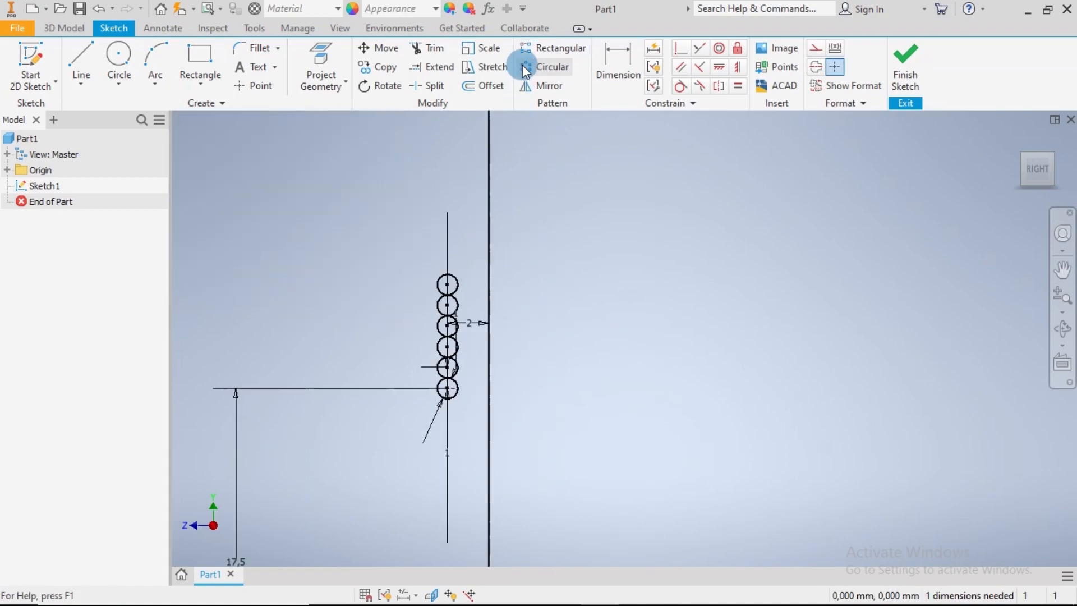
click(538, 47)
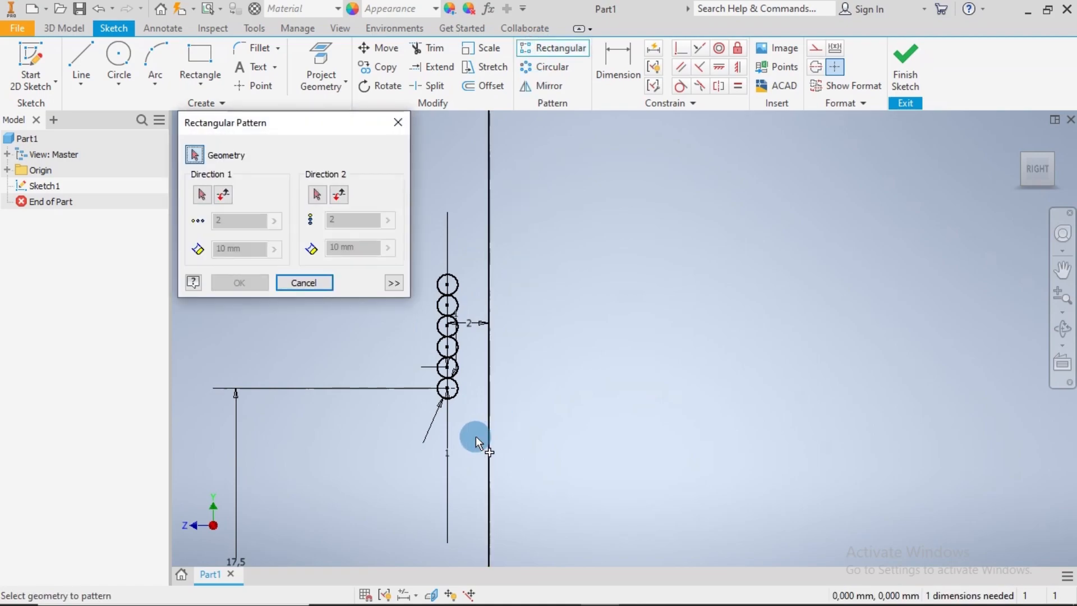
click(457, 392)
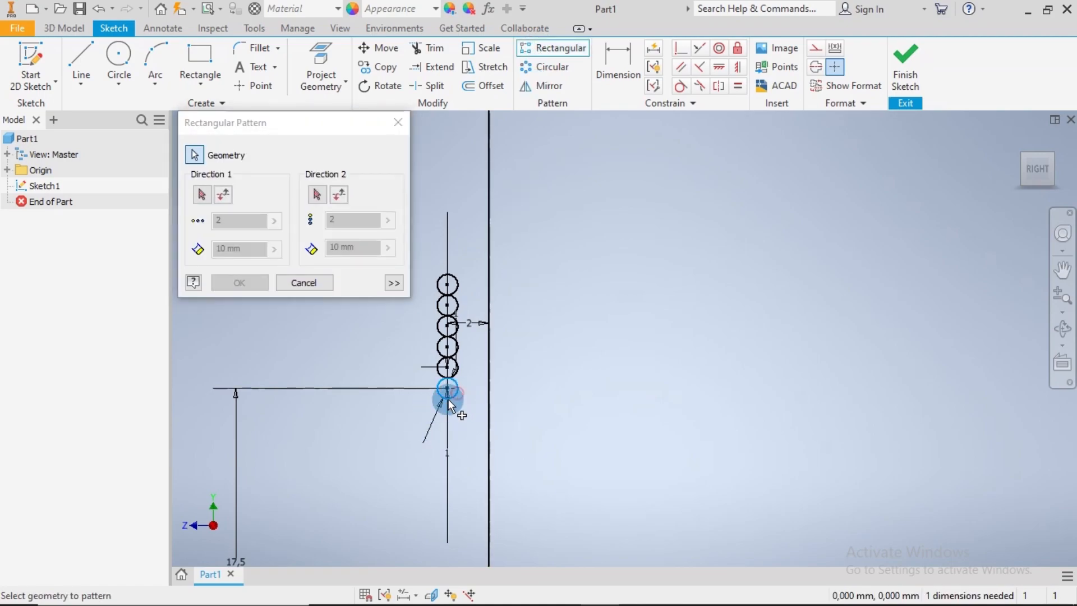
click(202, 194)
click(489, 262)
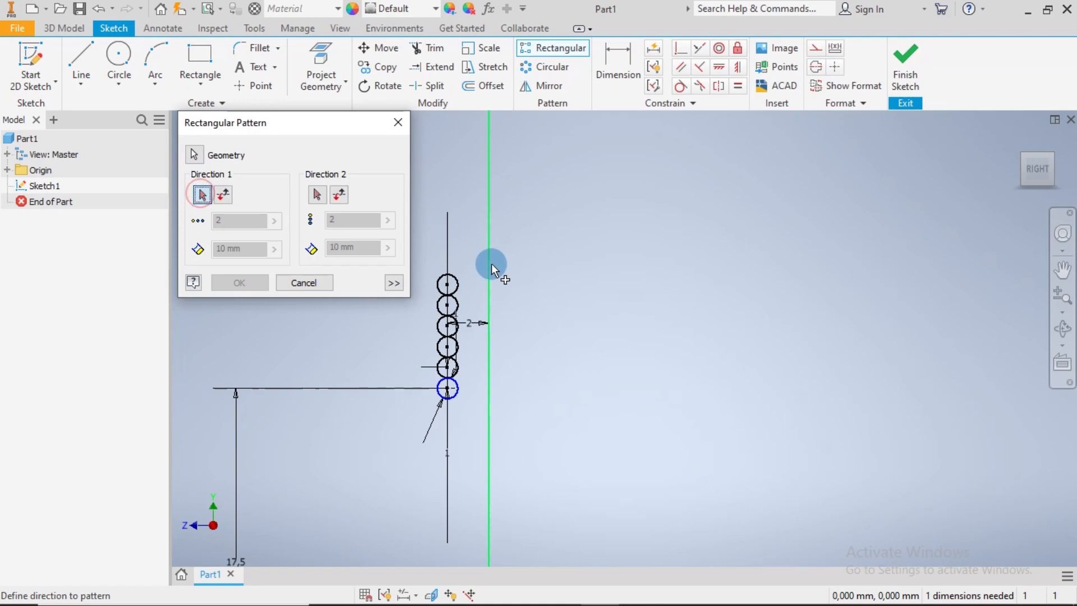
click(233, 220)
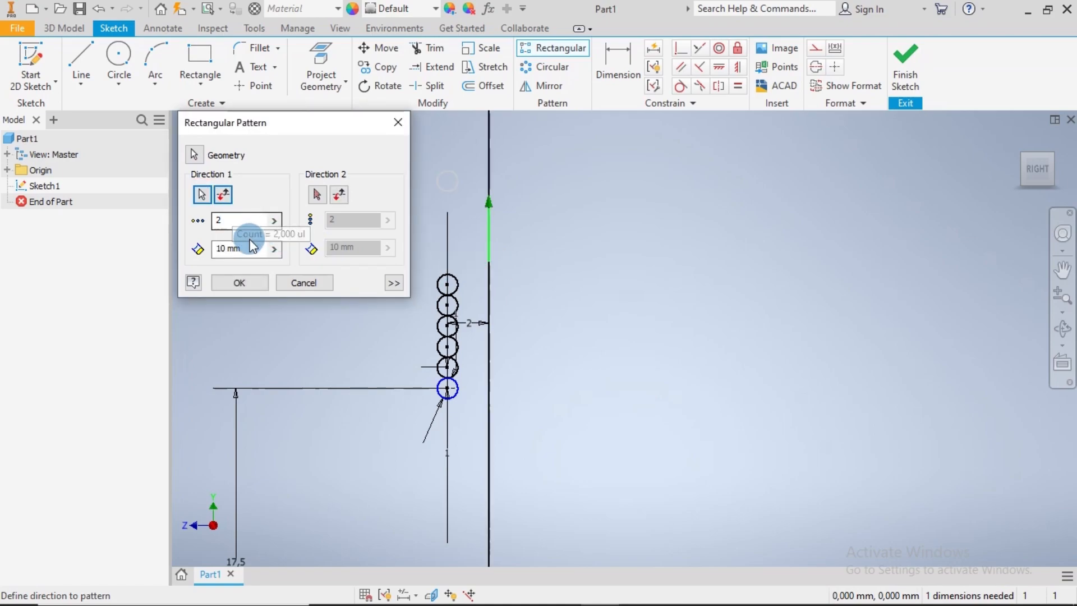
drag(249, 248, 212, 251)
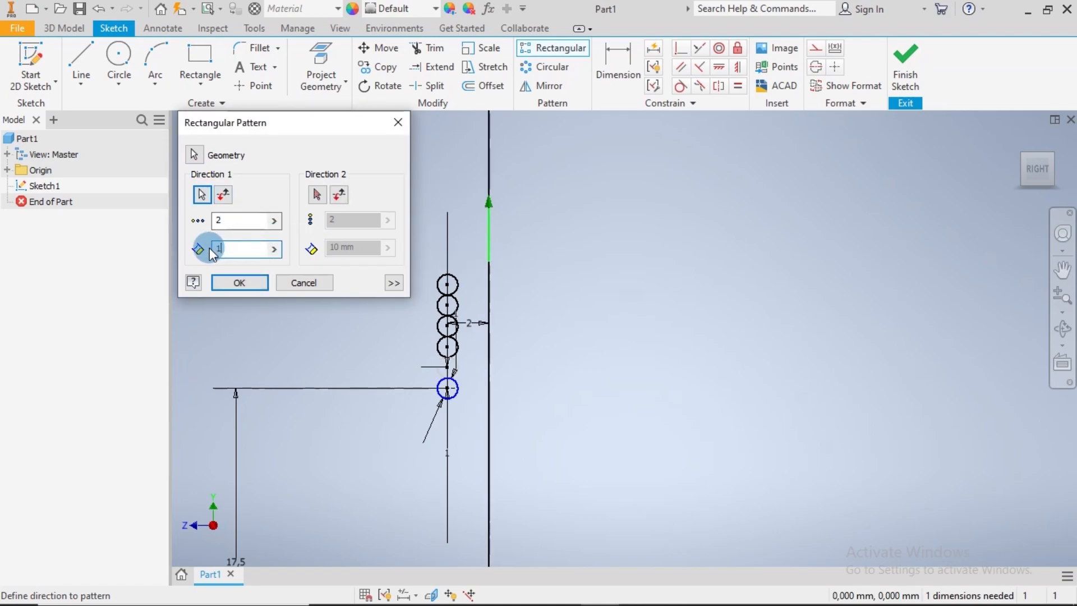
text(1)
click(222, 194)
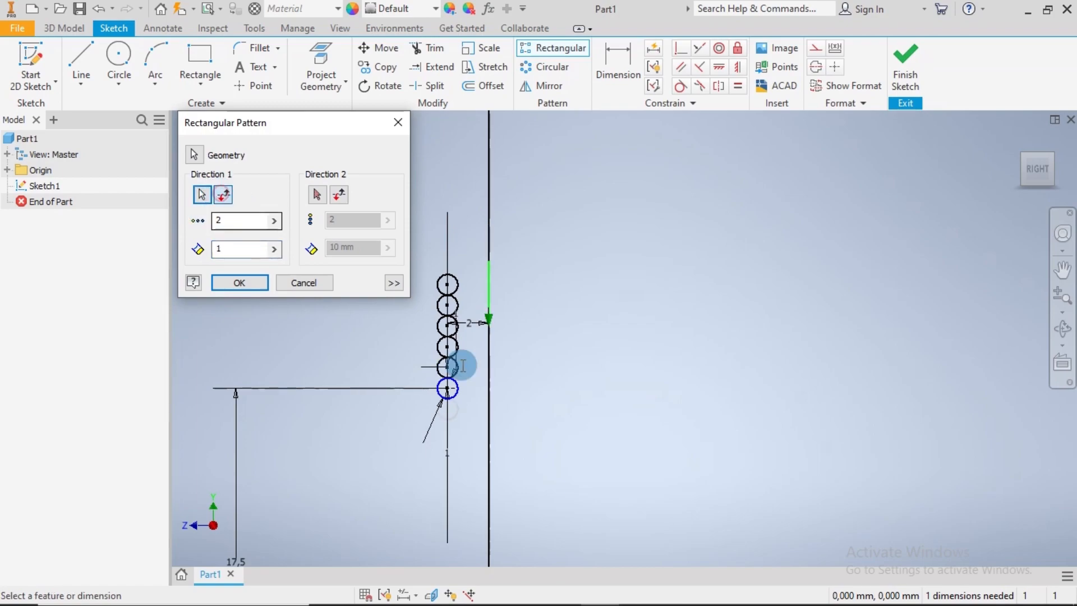
scroll(484, 427, up, 3)
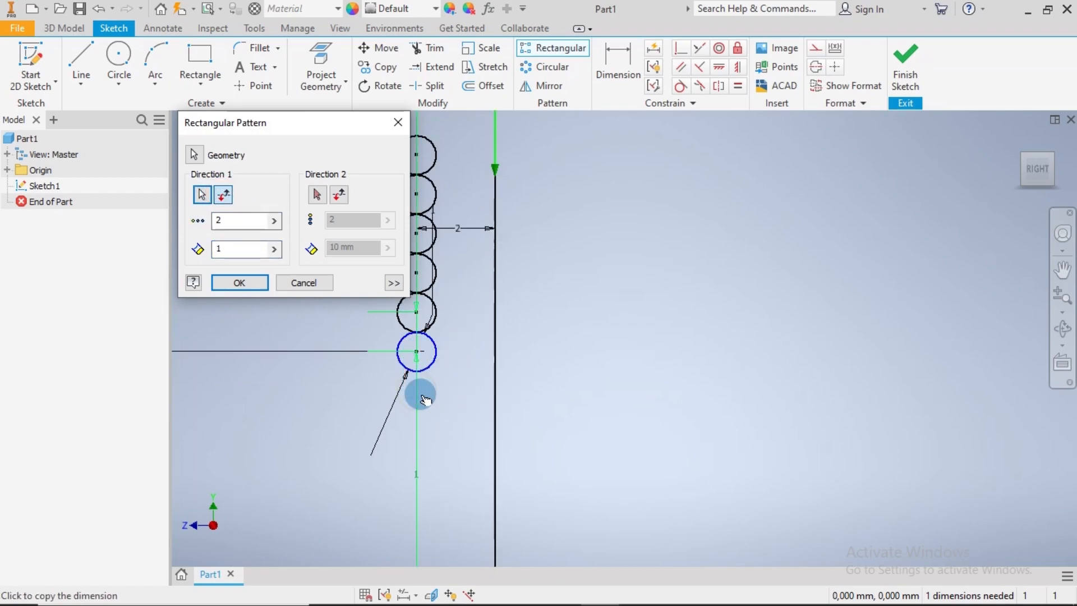
click(239, 282)
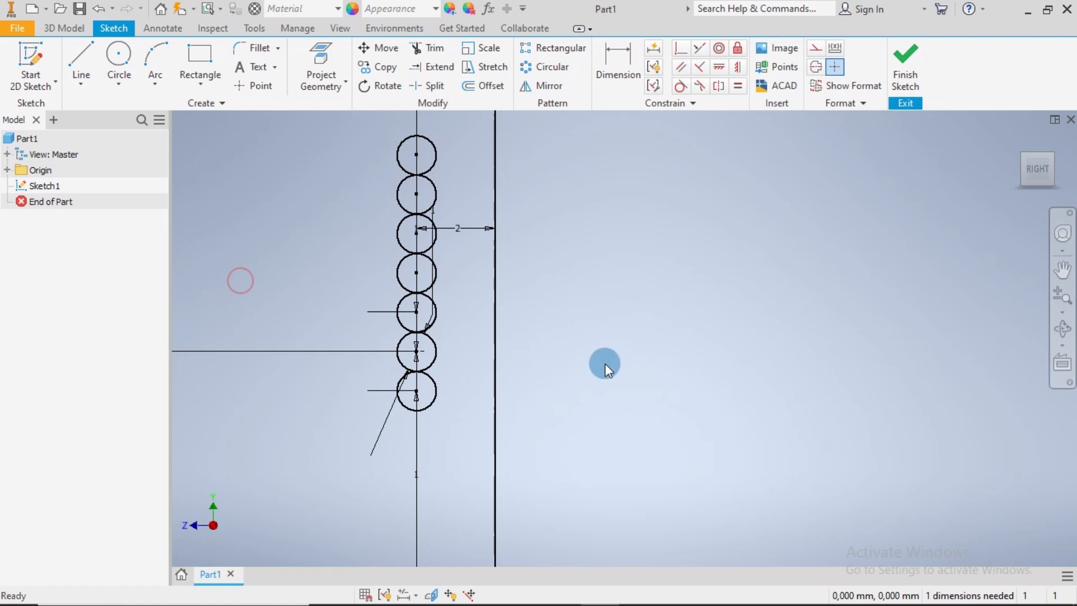
Sketch a horizontal line about 2 mm long from the top of the uppermost circle to the vertical axis
scroll(606, 364, down, 4)
middle_drag(685, 390, 571, 340)
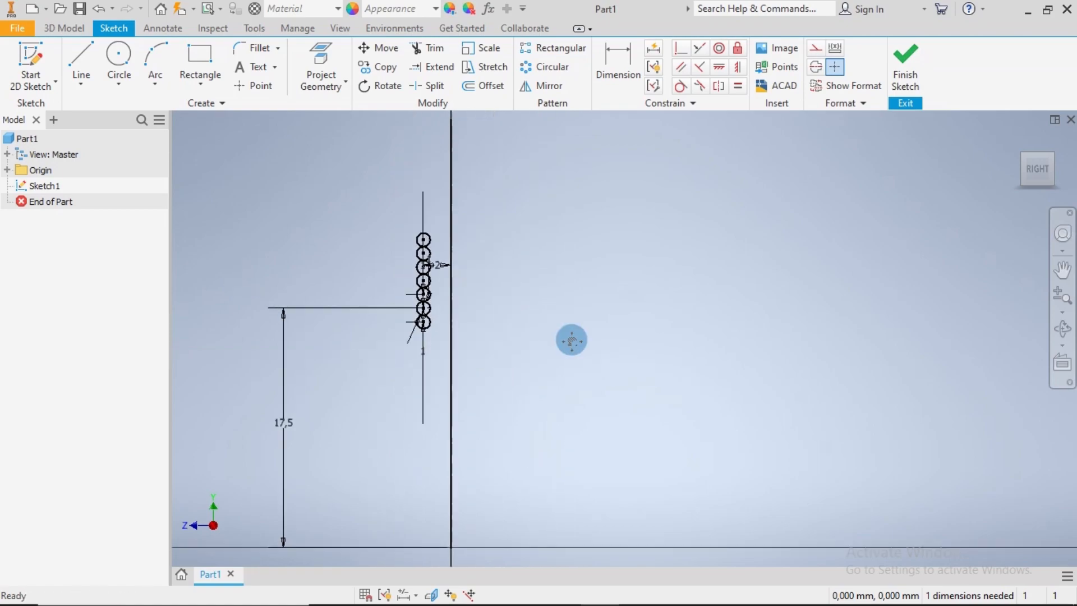
click(80, 54)
scroll(411, 240, up, 5)
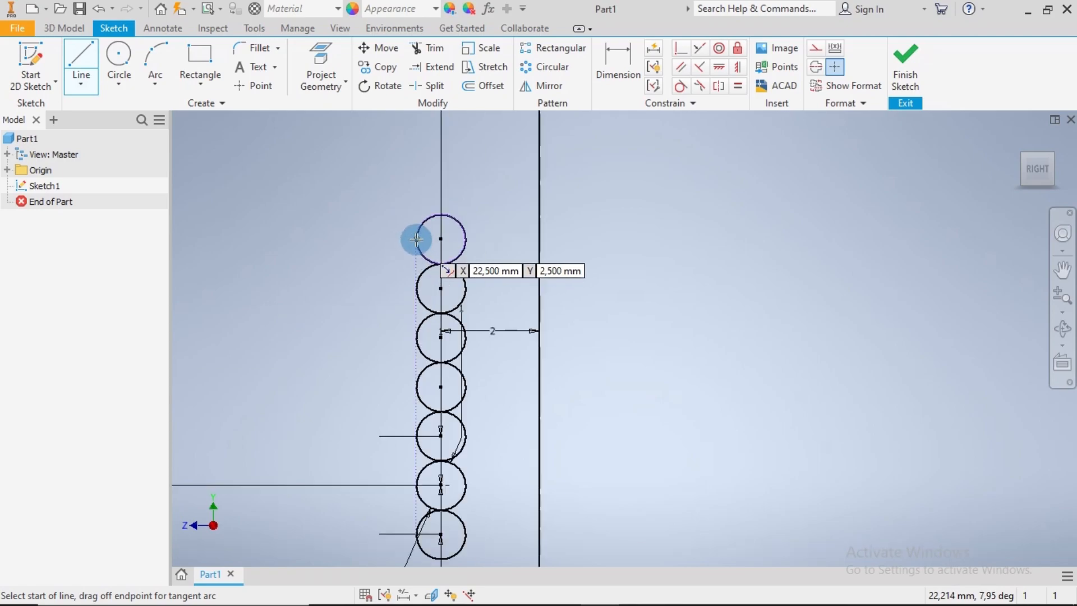
click(436, 215)
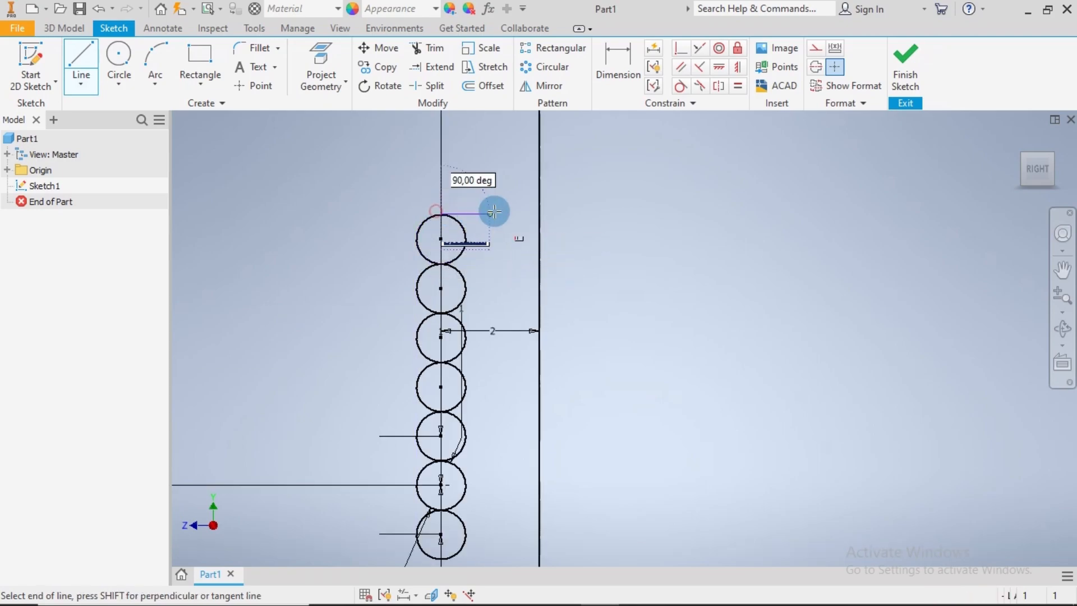
click(539, 213)
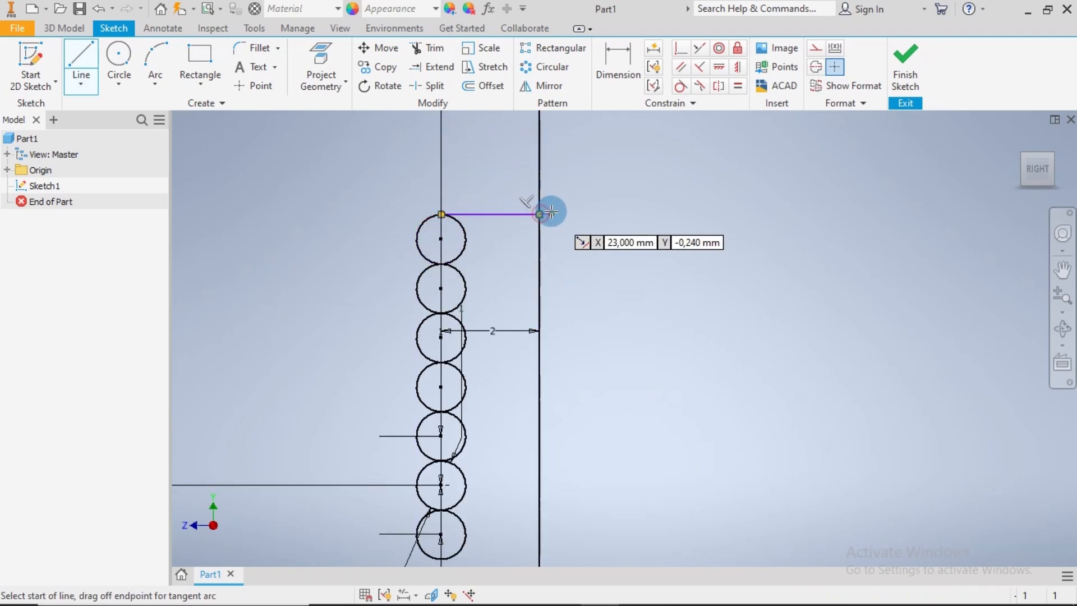
key(Escape)
Sketch a vertical line about 16 mm long downward from the lowest circle's outer side, ending just above the horizontal axis
scroll(560, 271, down, 5)
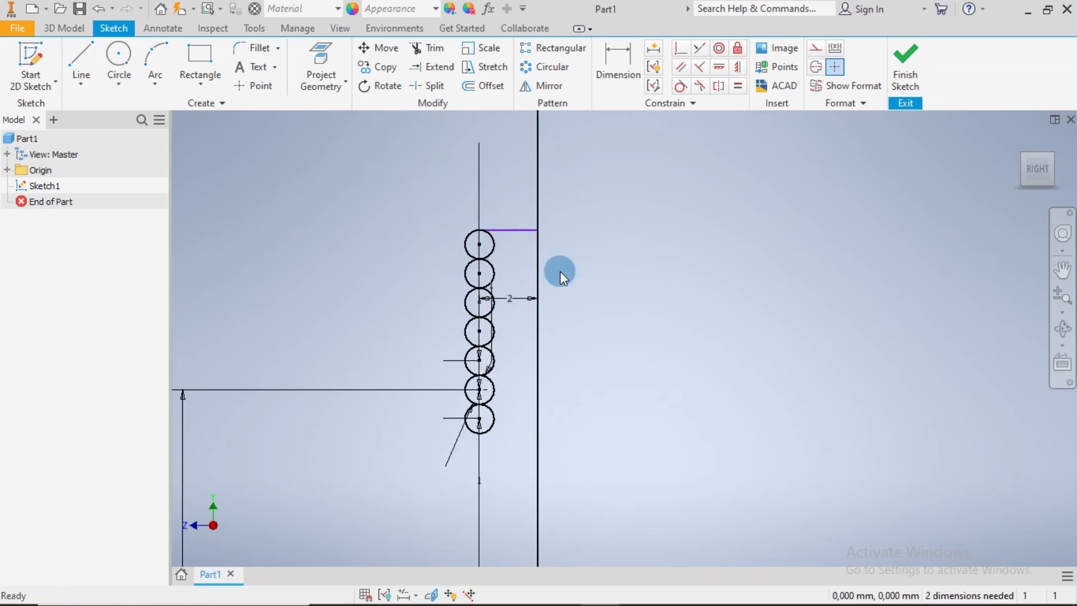
middle_drag(610, 383, 558, 290)
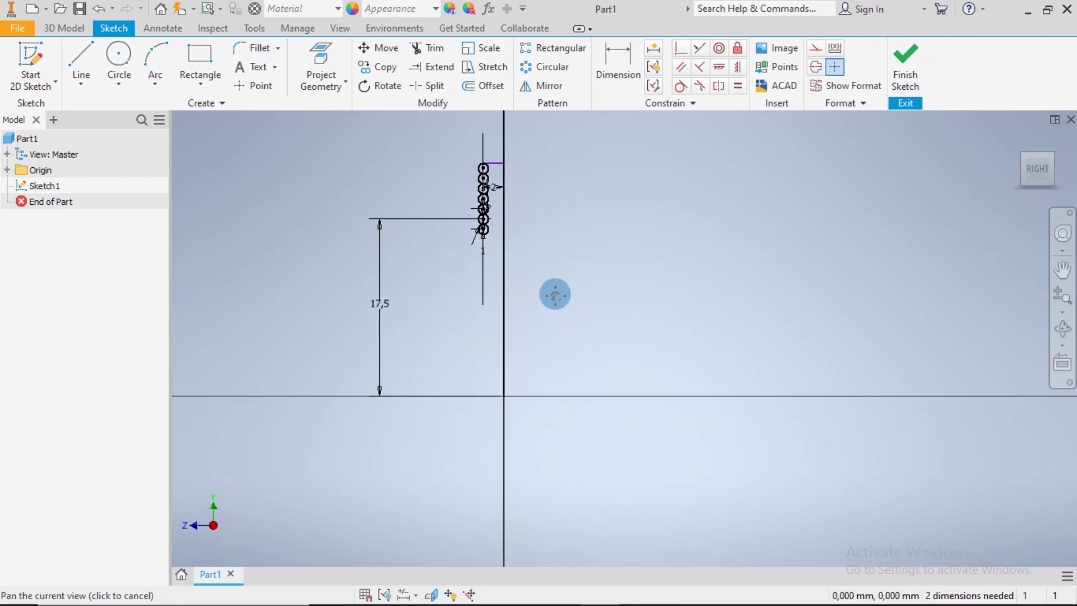
click(80, 54)
scroll(472, 232, up, 5)
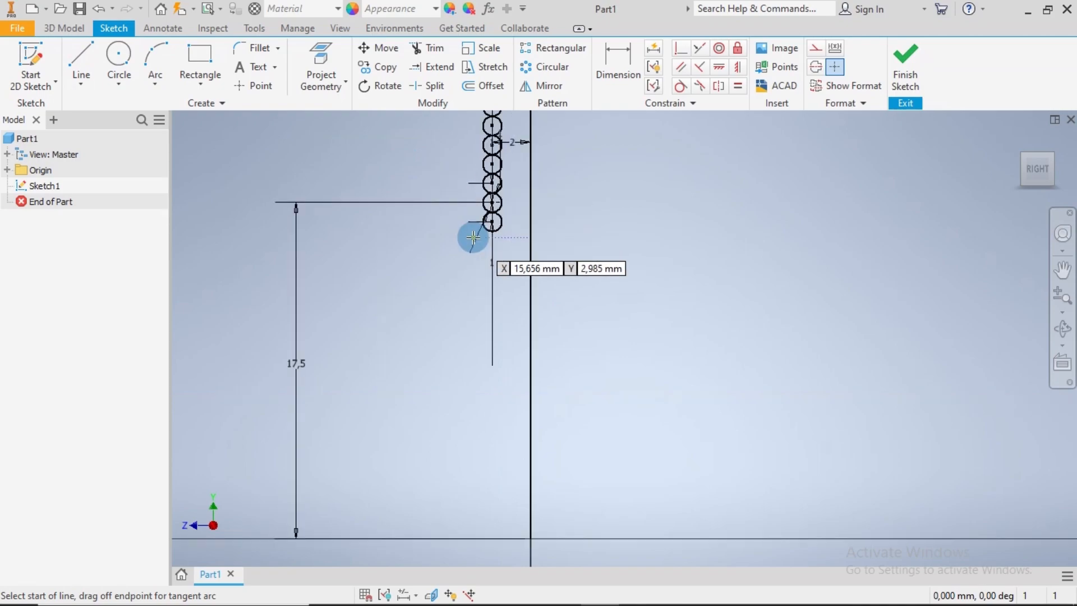
scroll(496, 216, up, 2)
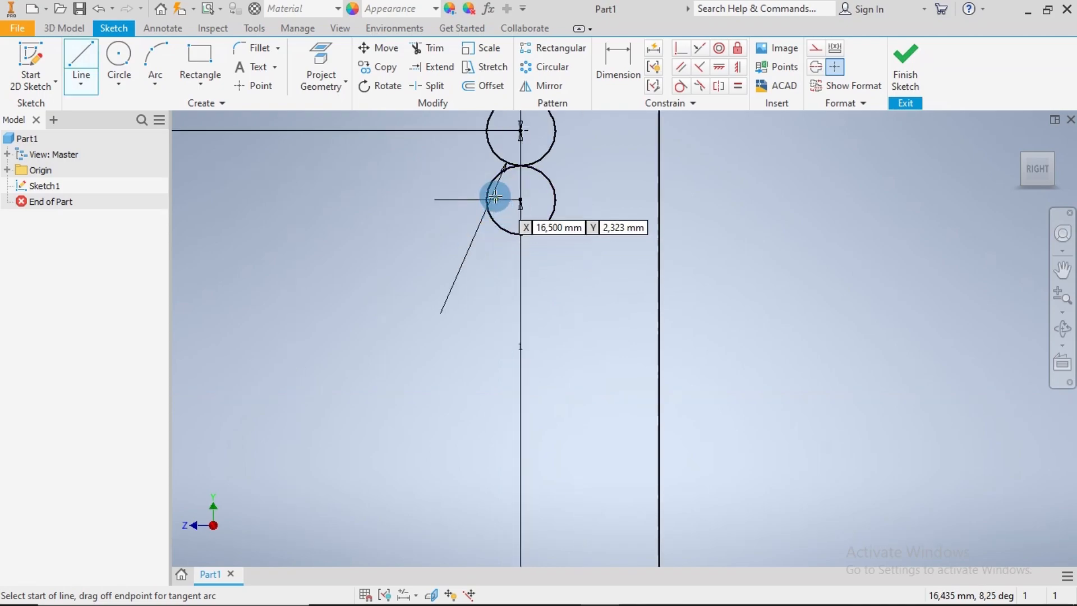
click(485, 199)
scroll(483, 336, down, 3)
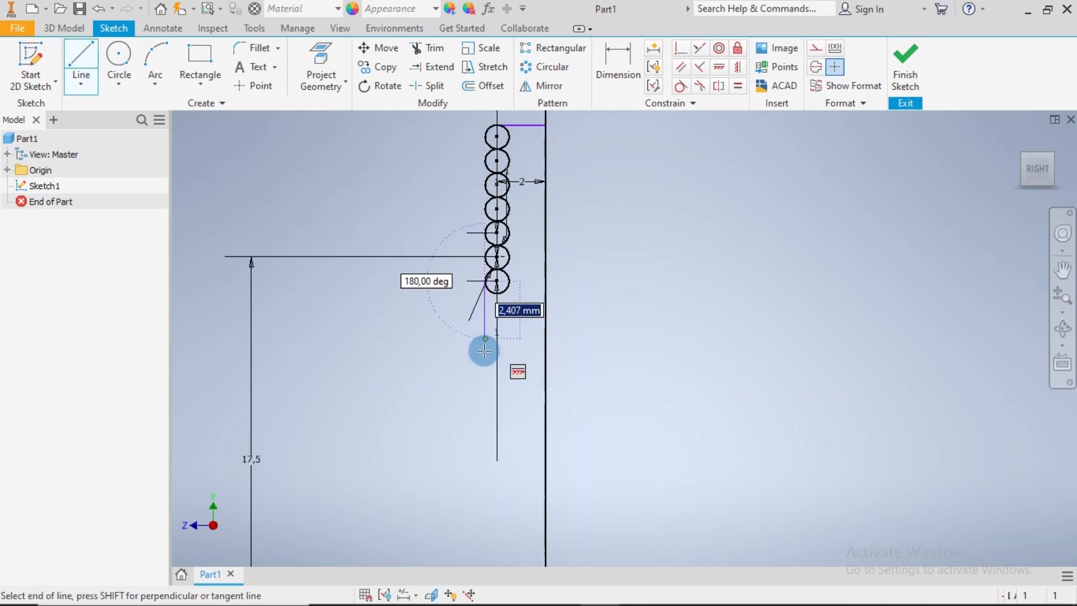
middle_drag(483, 431, 485, 209)
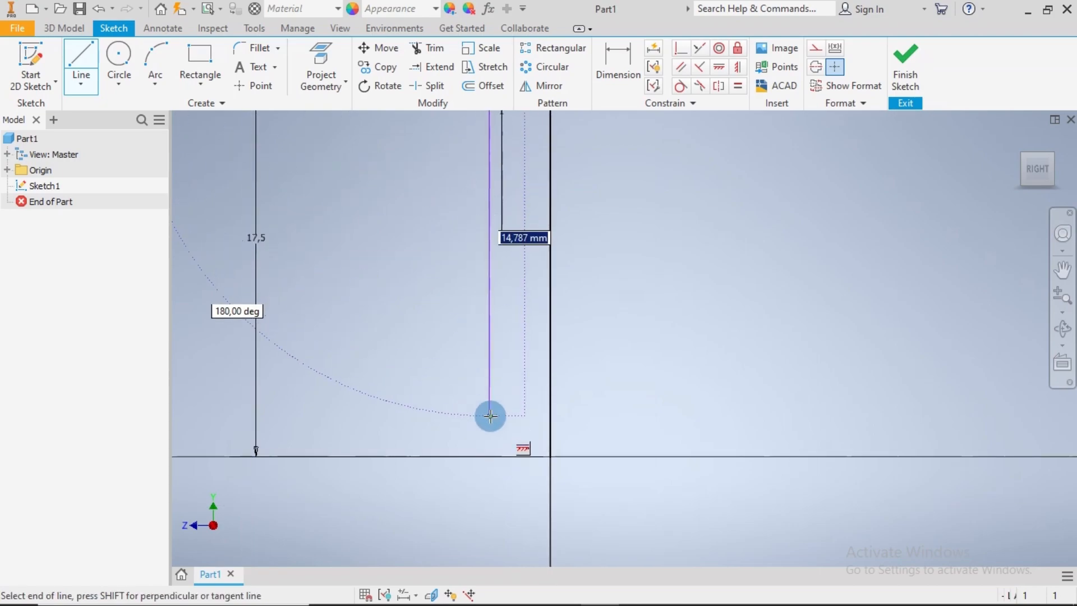
scroll(491, 441, up, 3)
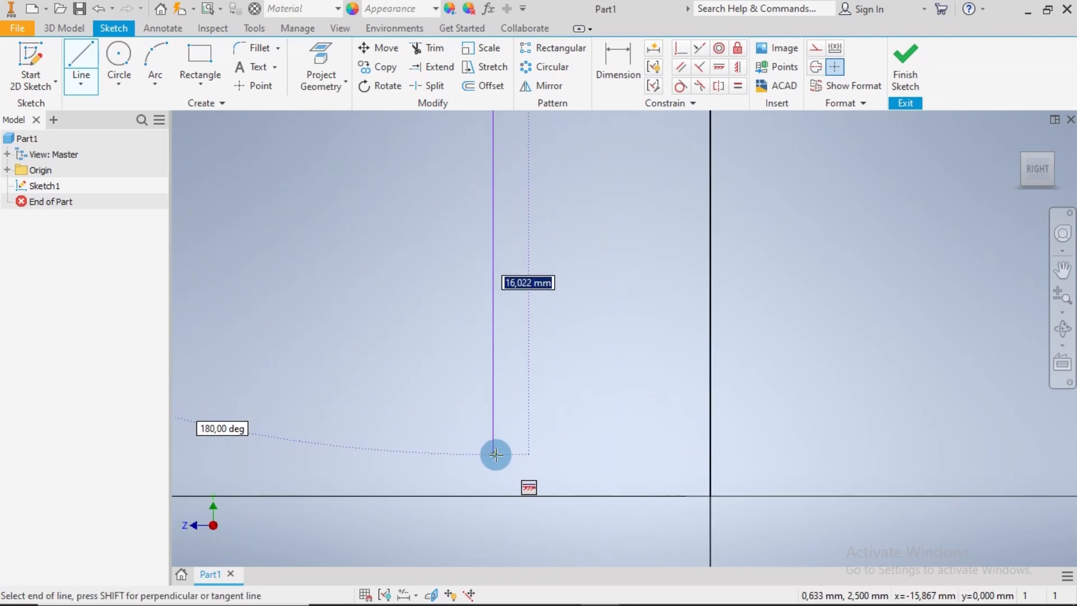
click(503, 462)
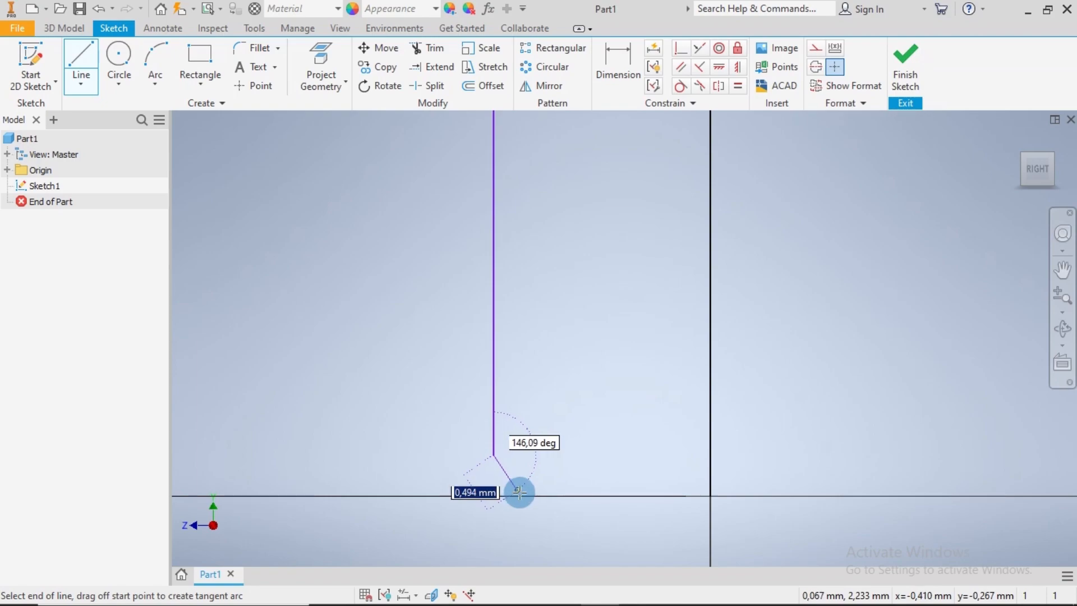
Continue the profile with a short angled segment to the horizontal axis, about 0.48 mm along it, and about 12.8 mm vertically upward
click(528, 496)
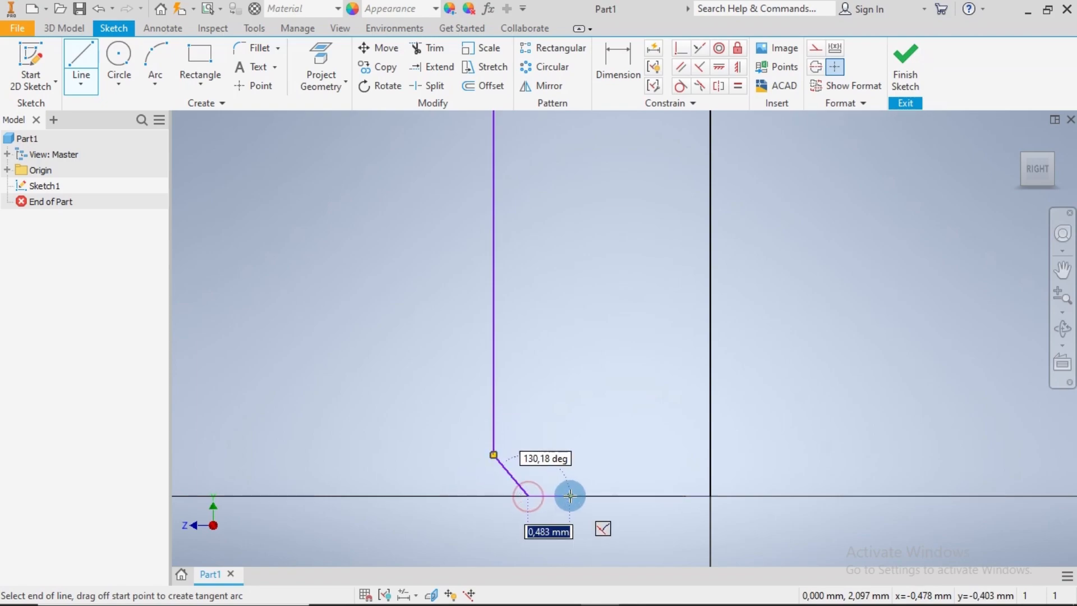
click(570, 496)
scroll(574, 342, down, 5)
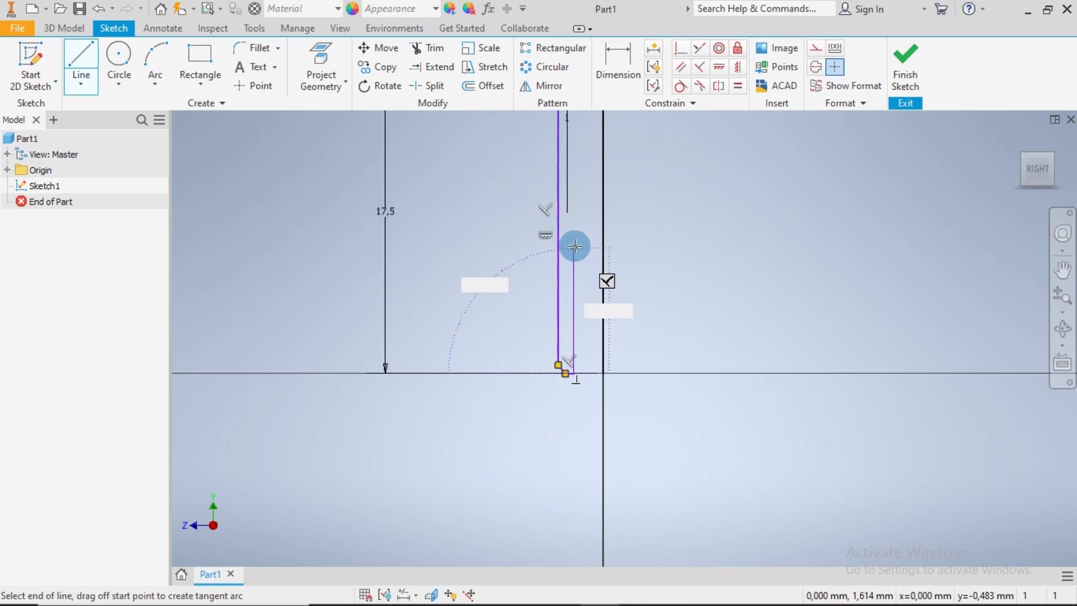
middle_drag(567, 290, 538, 476)
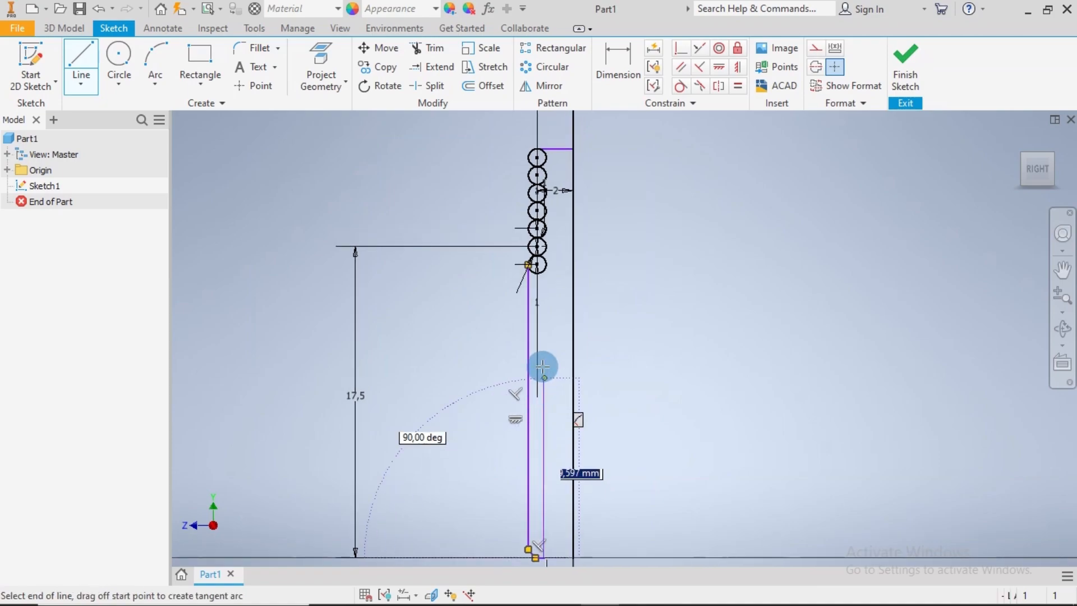
click(544, 331)
Finish the line chain with about 0.23 mm toward the vertical axis, 2.2 mm downward, and 1.4 mm horizontally onto the axis
scroll(544, 330, up, 4)
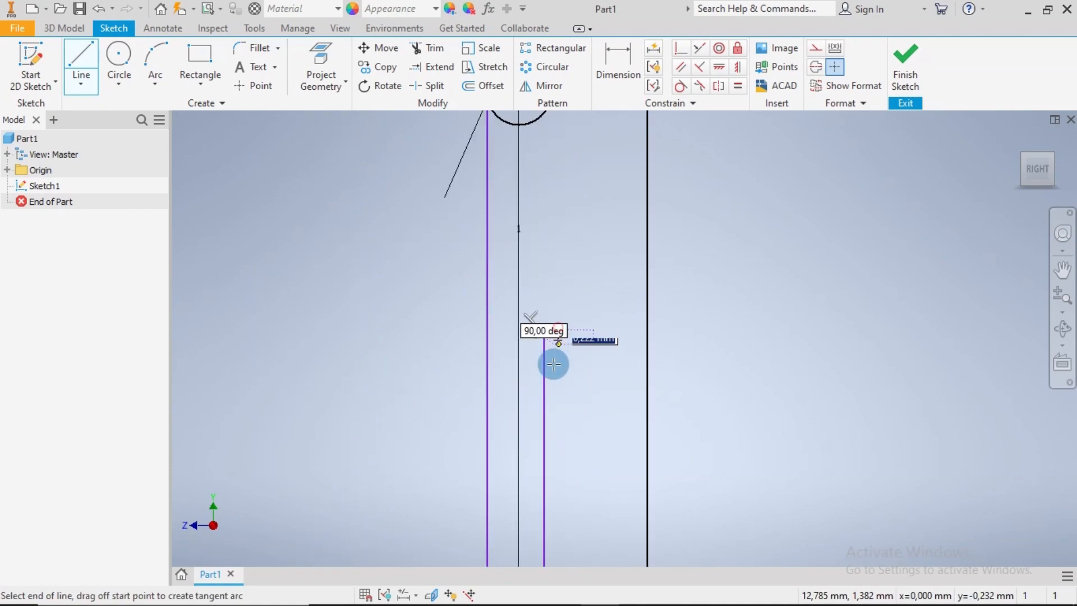
click(558, 466)
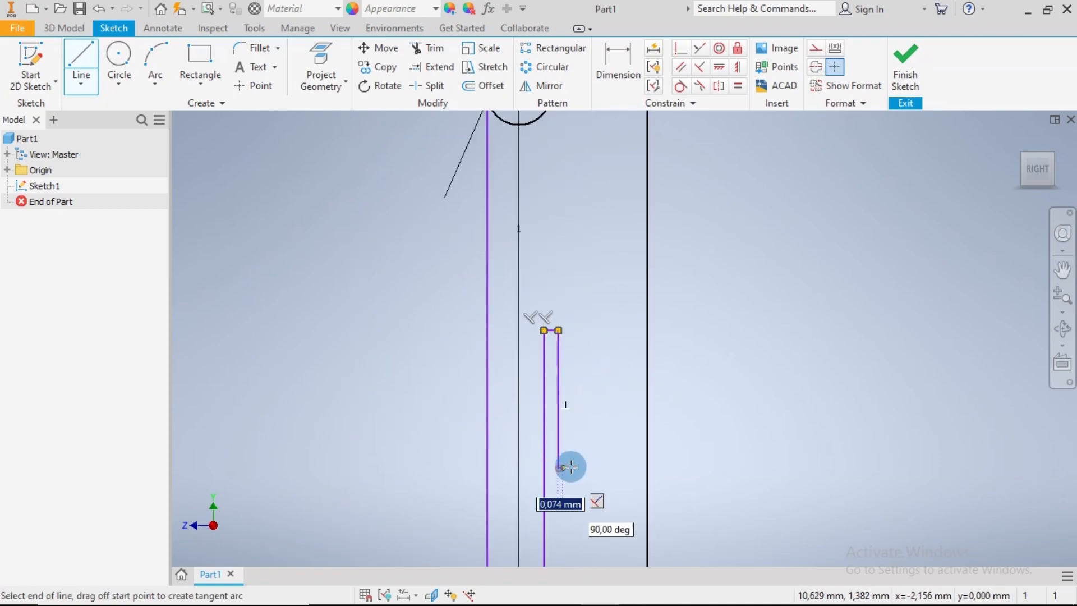
click(649, 465)
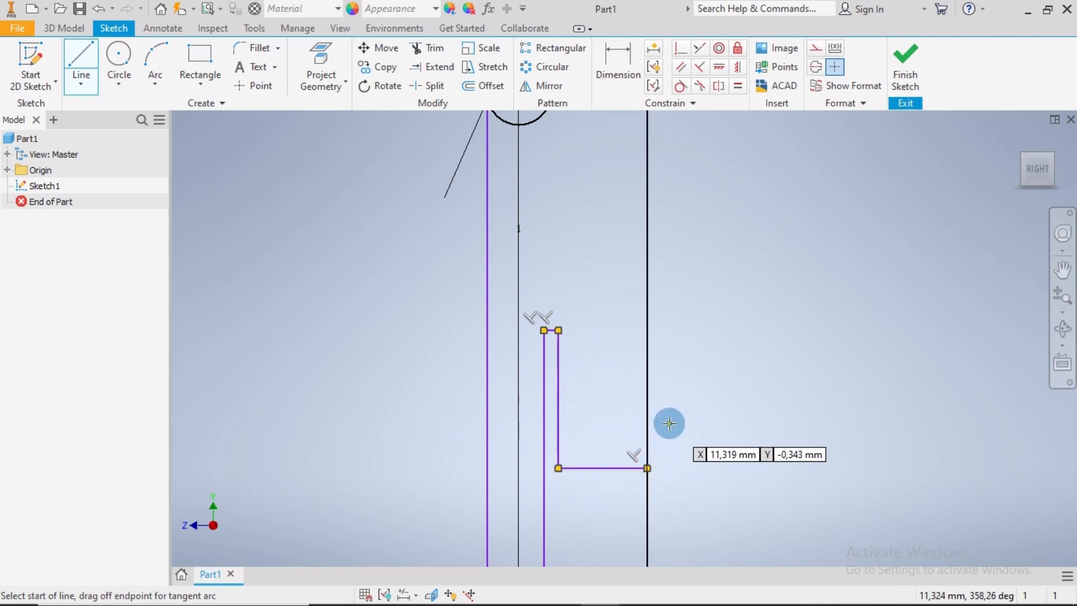
scroll(670, 423, down, 4)
middle_drag(722, 428, 569, 370)
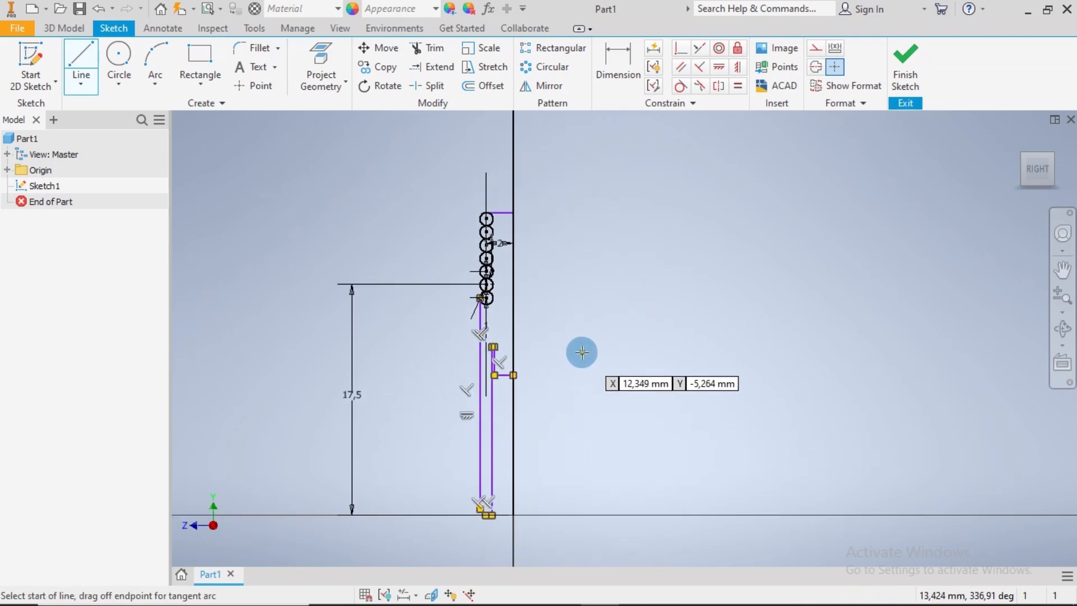
key(Escape)
Dimension the vertical height of the angled segment at the profile's lower end as 0.25 mm
click(623, 62)
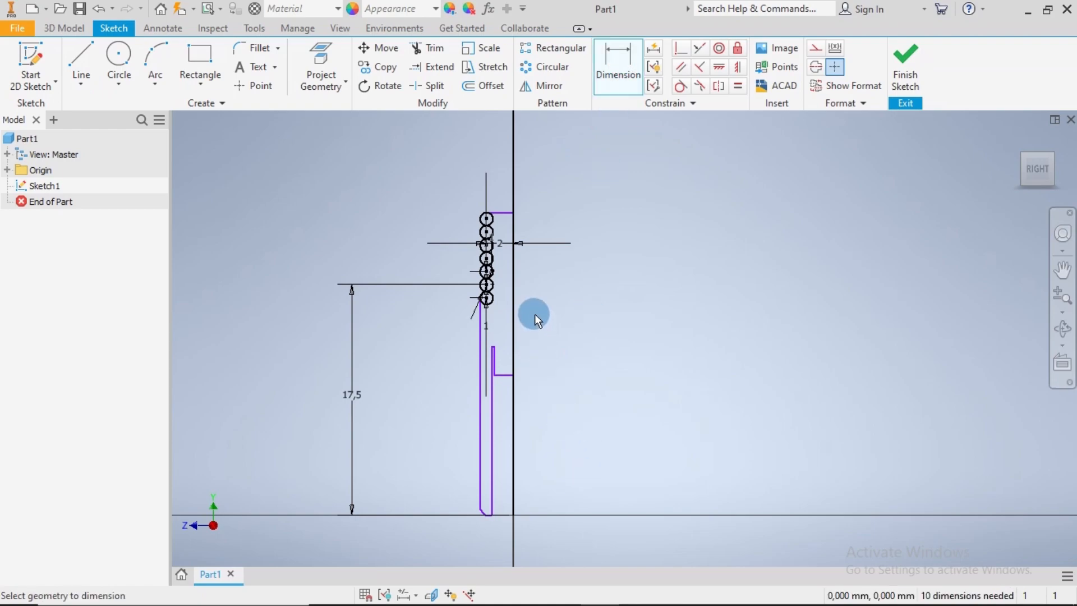
middle_drag(532, 486, 546, 372)
scroll(488, 461, up, 6)
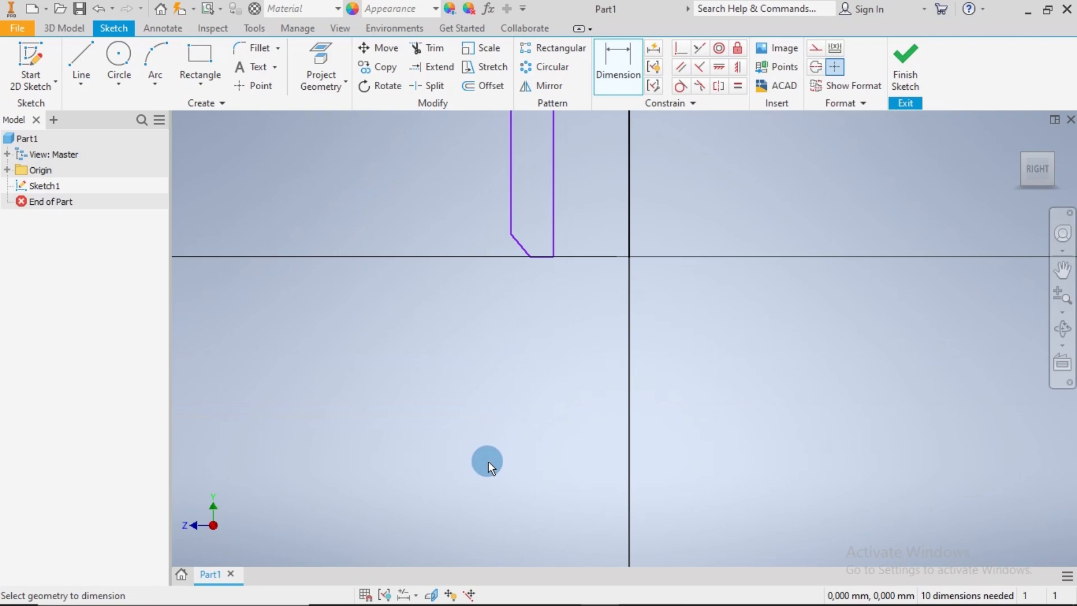
middle_drag(597, 445, 549, 314)
scroll(549, 314, down, 6)
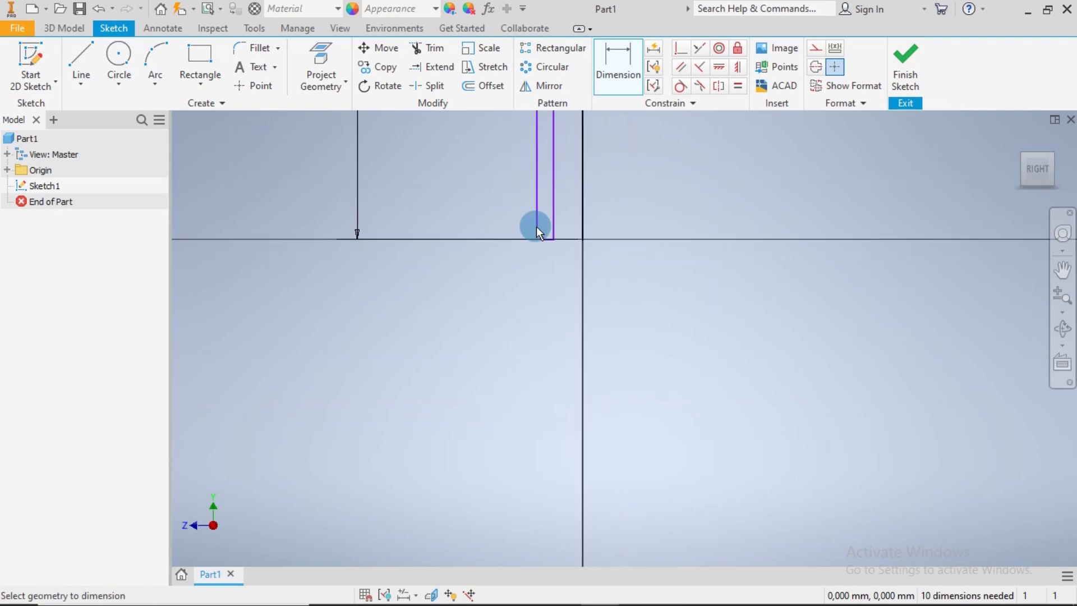
scroll(533, 204, up, 5)
scroll(557, 314, up, 2)
click(534, 298)
click(580, 356)
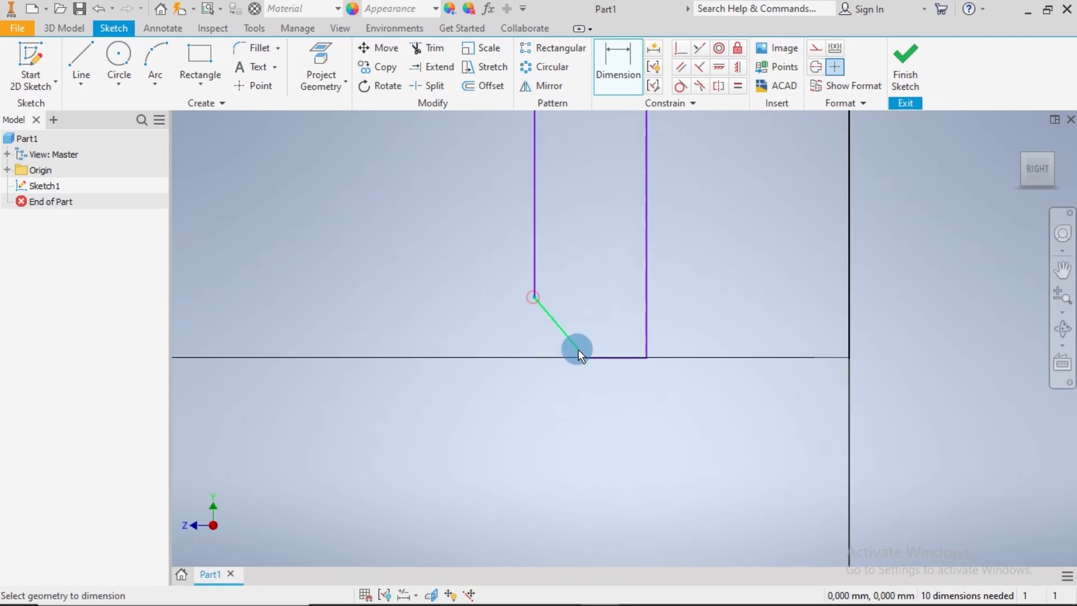
click(422, 324)
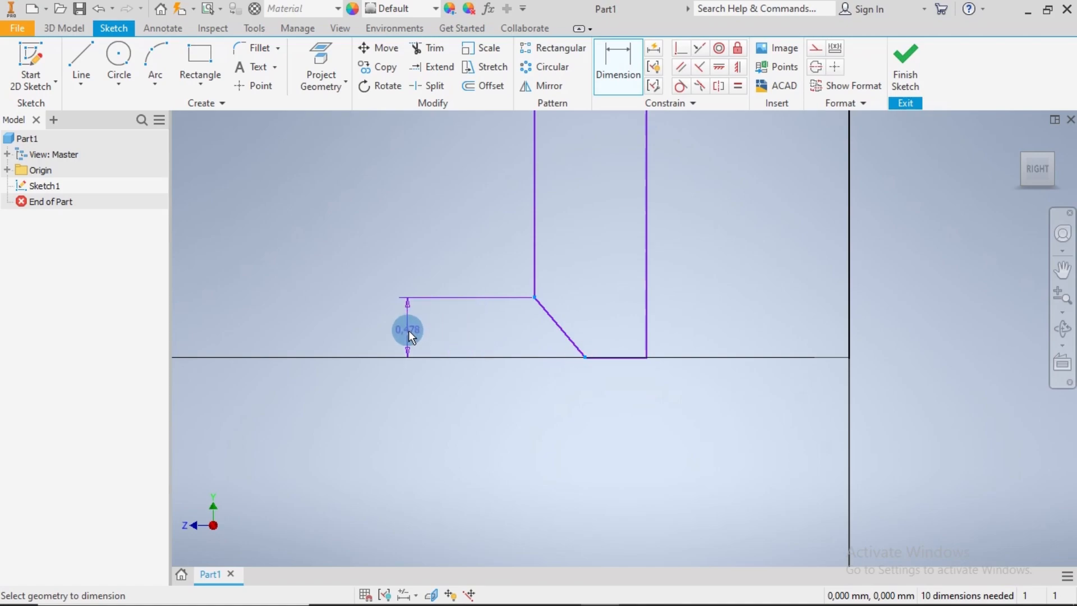
click(408, 331)
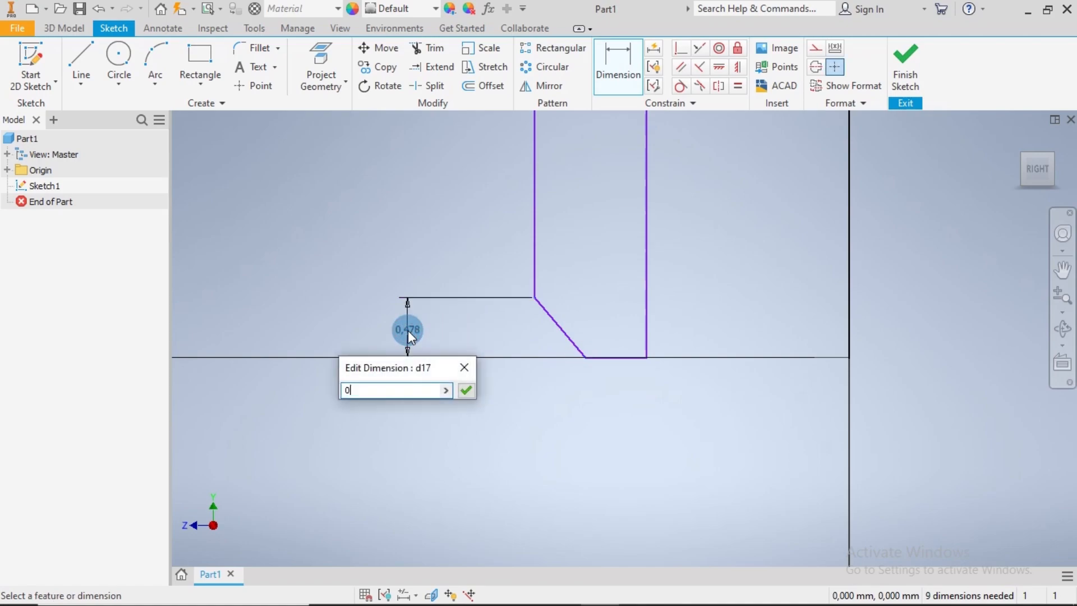
text(0.25)
key(Return)
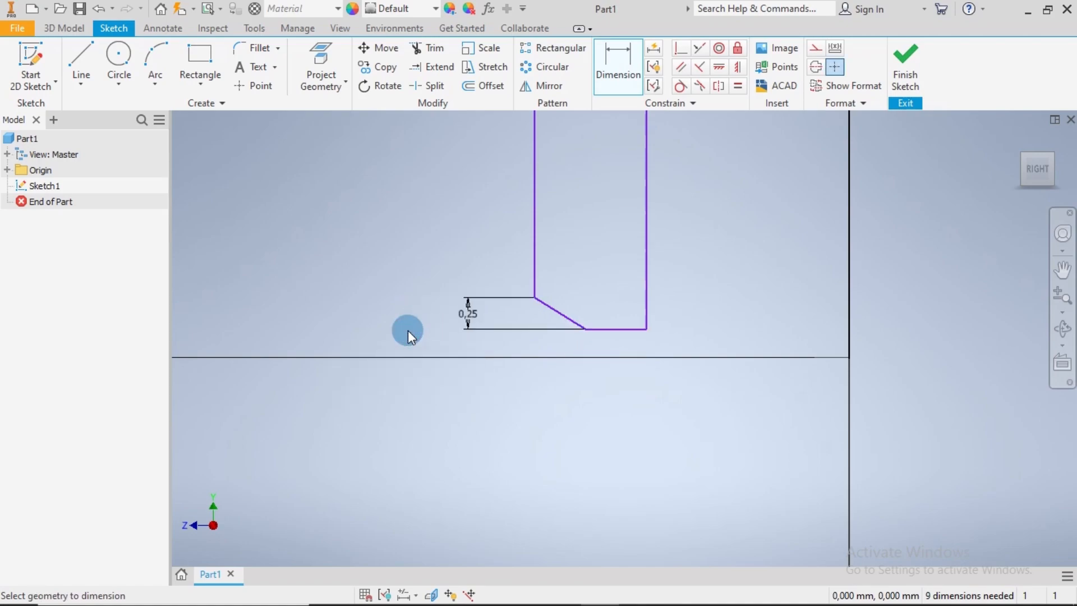
Dimension the horizontal width of the angled segment at the profile's lower end as 0.25 mm
click(535, 297)
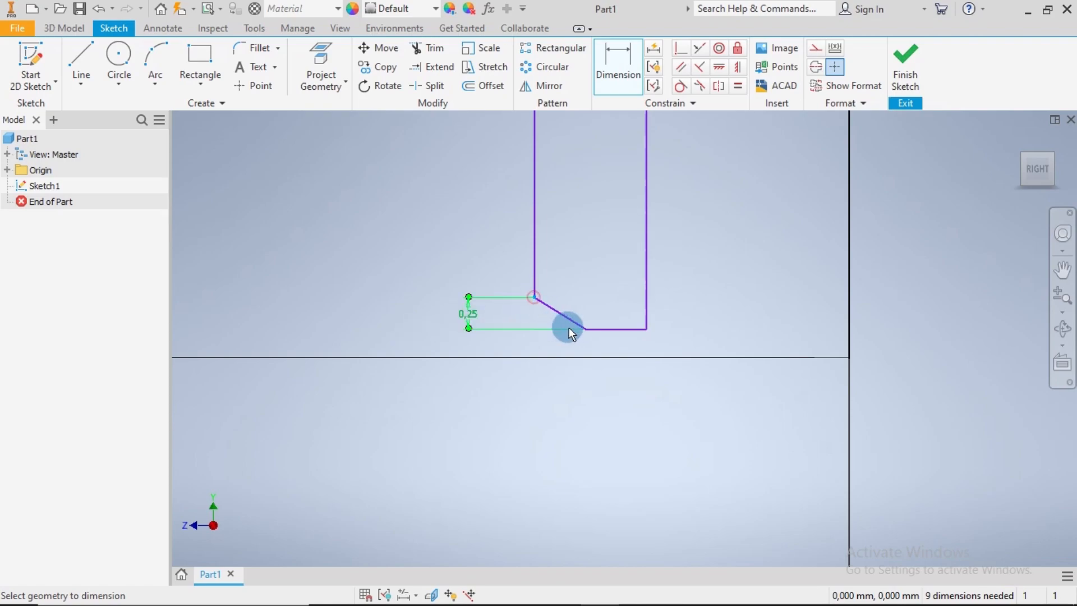
click(586, 329)
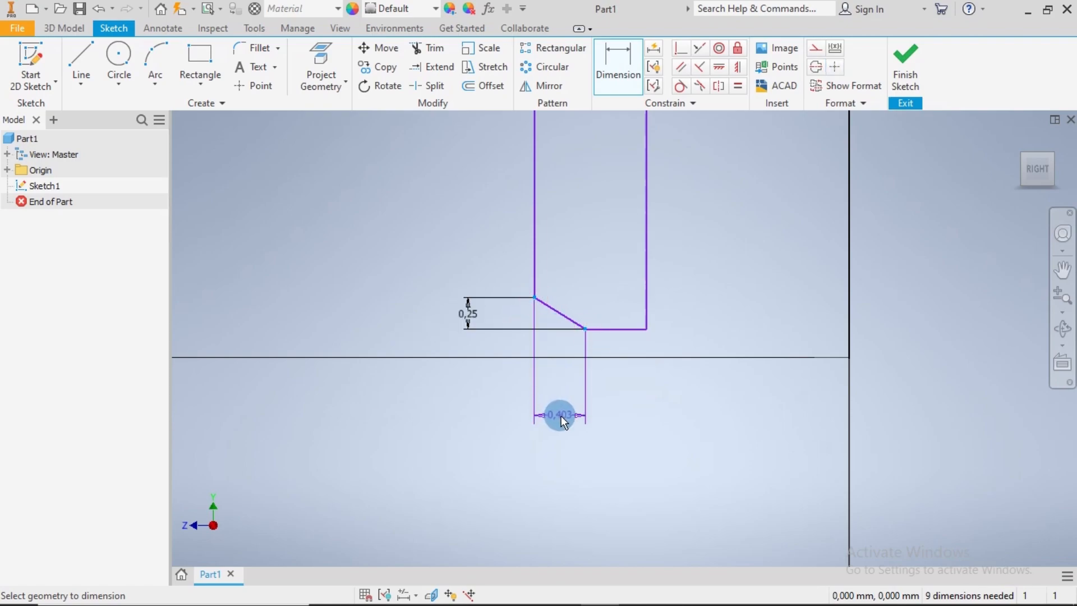
click(561, 415)
text(0.25)
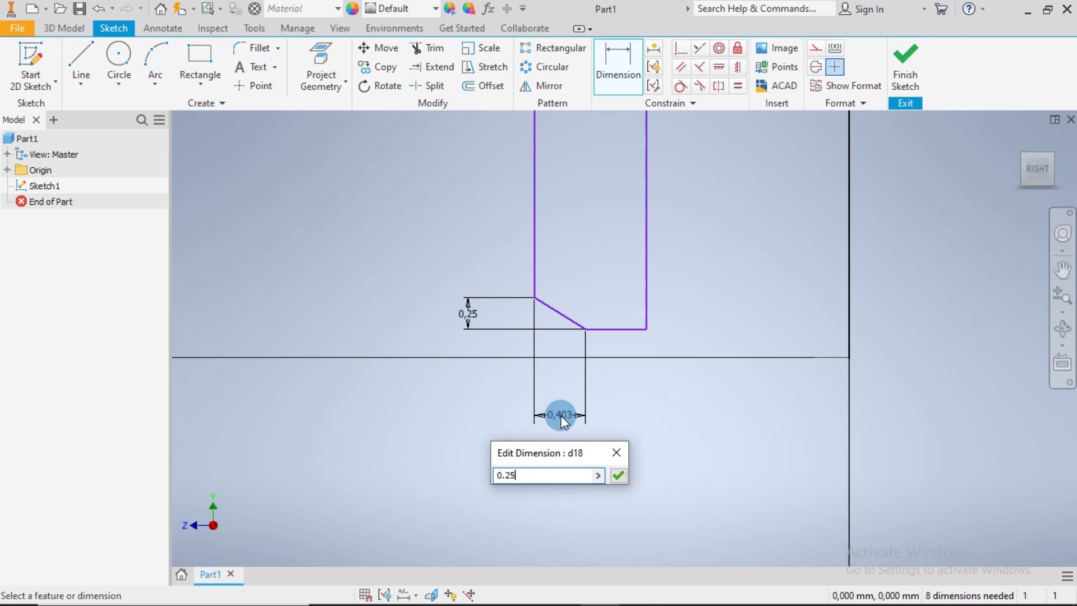
key(Return)
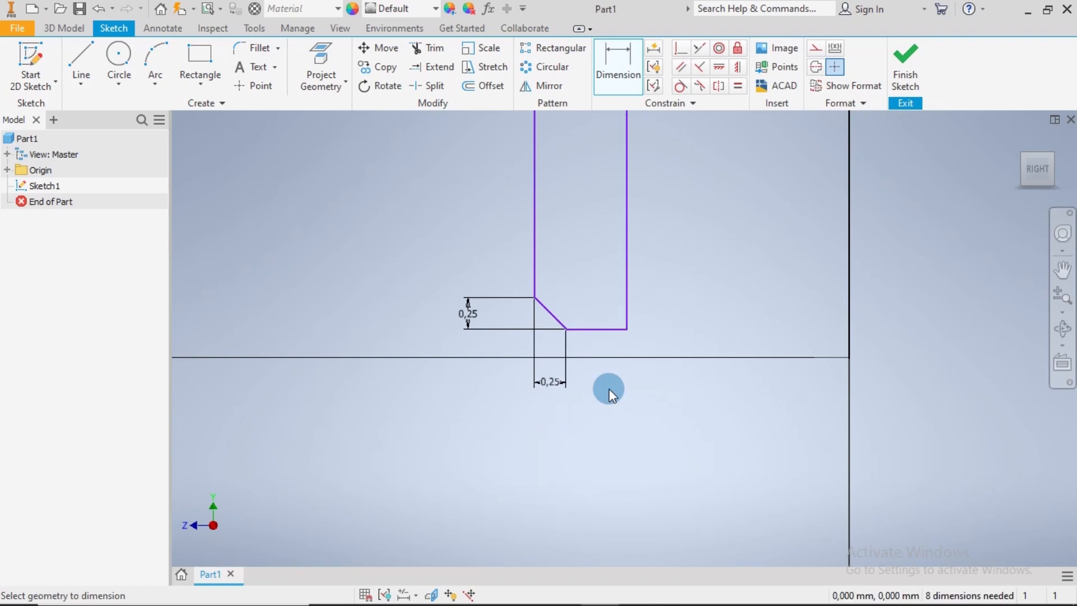
Dimension the horizontal distance from the origin to the profile's inner vertical line as 1.75 mm
scroll(650, 375, up, 2)
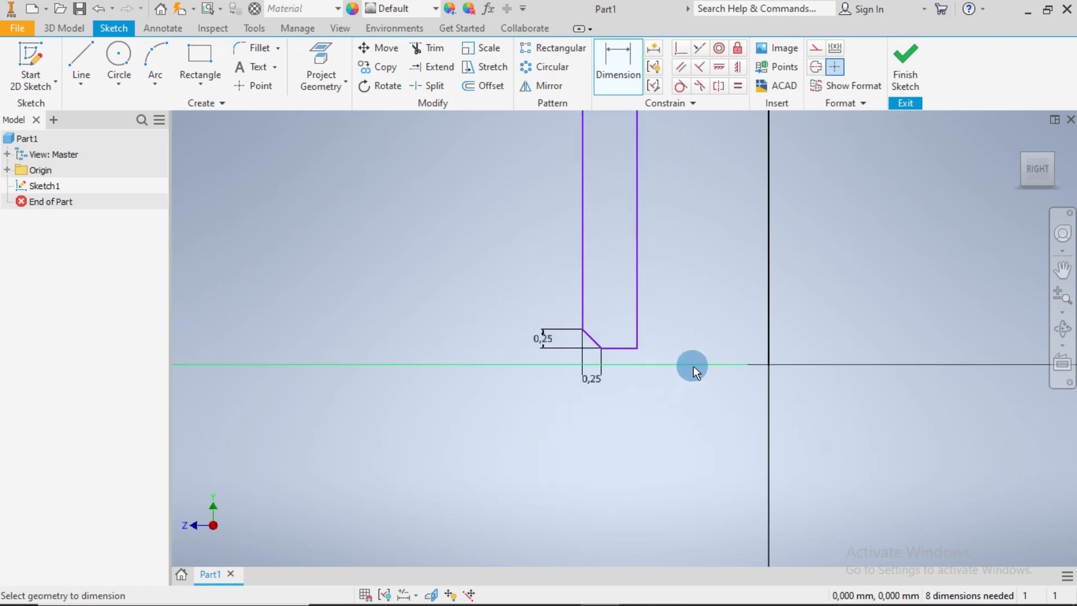
click(772, 362)
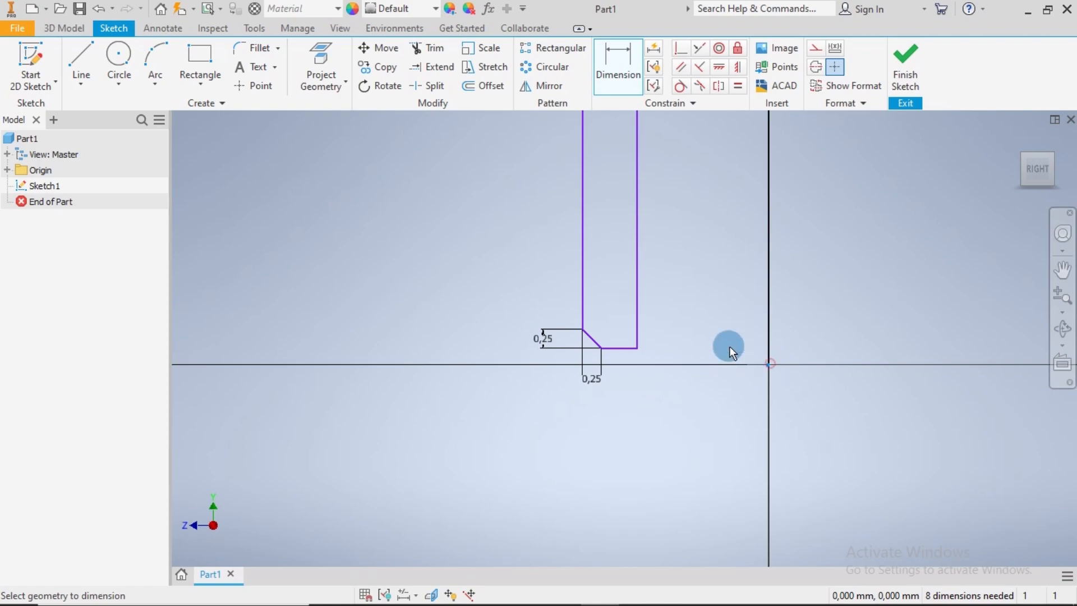
click(637, 315)
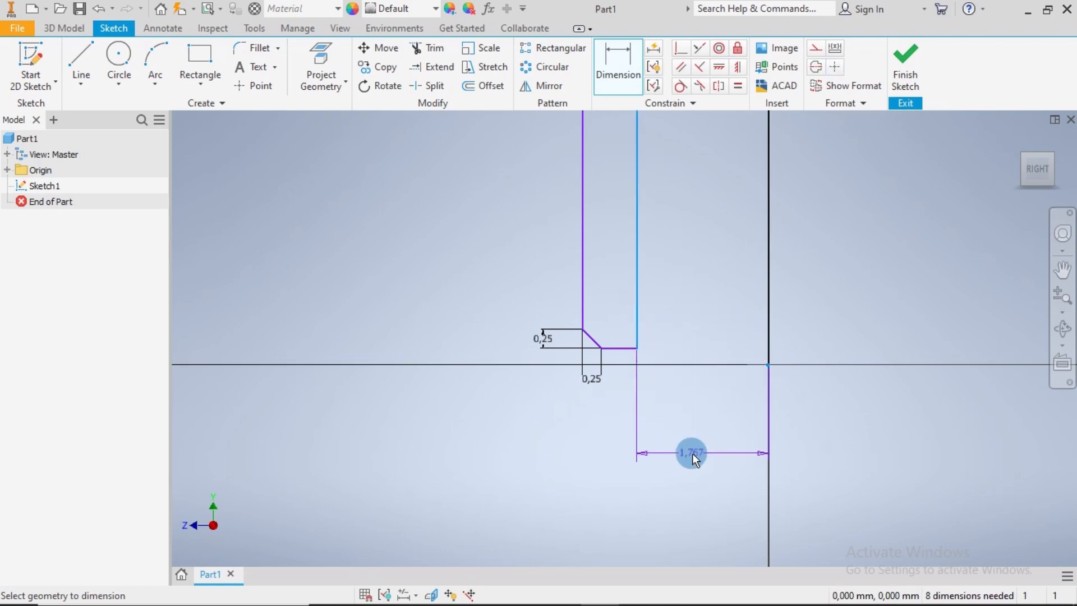
click(704, 453)
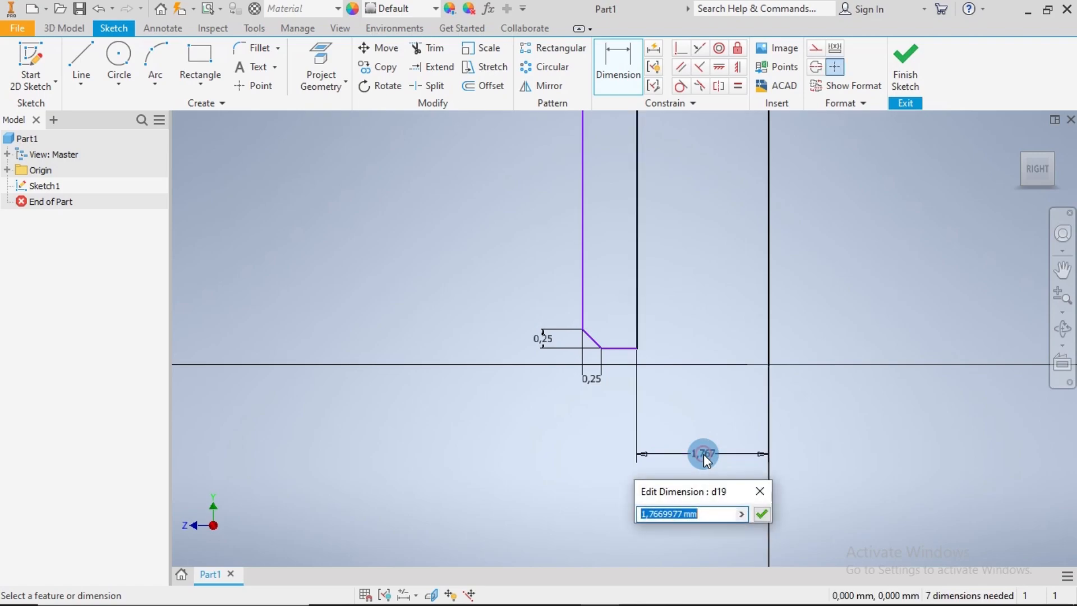
text(1.)
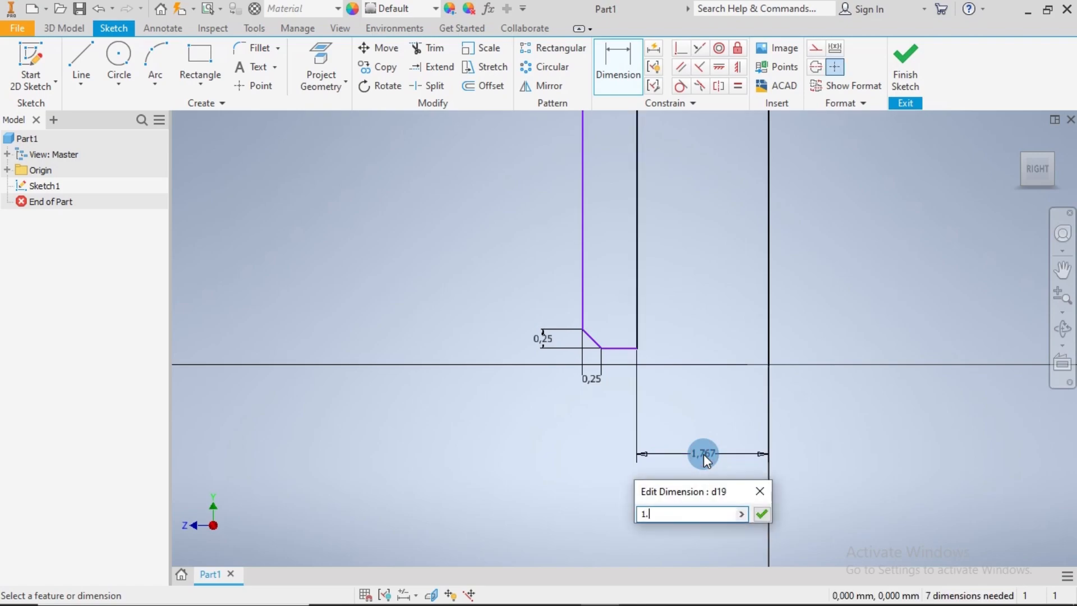
text(75)
key(Return)
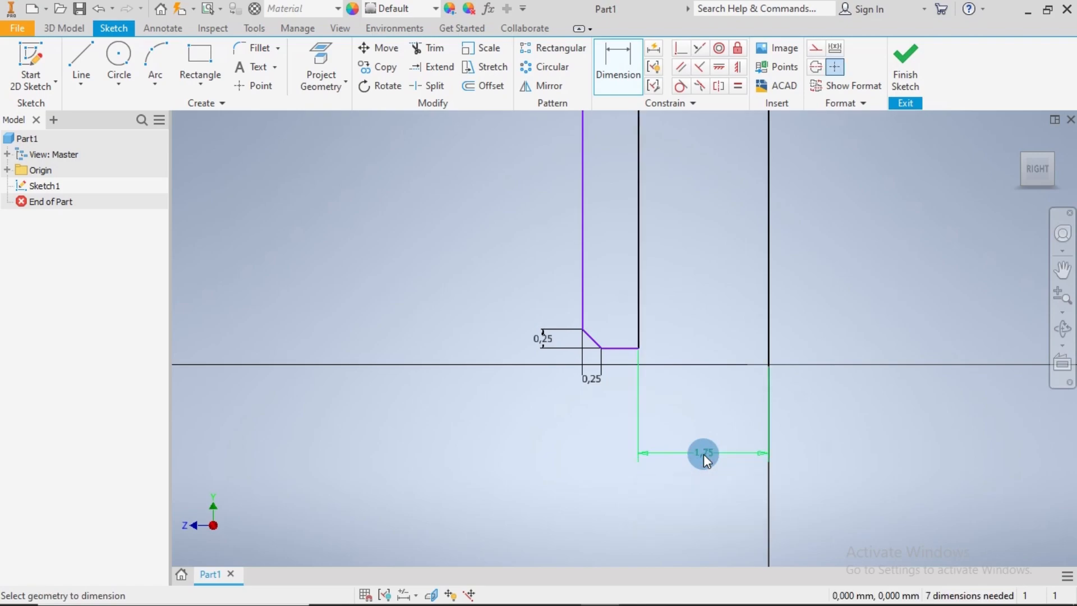
Dimension the horizontal gap between the two vertical lines at the top of the inner step as 0.04 mm
scroll(743, 412, down, 4)
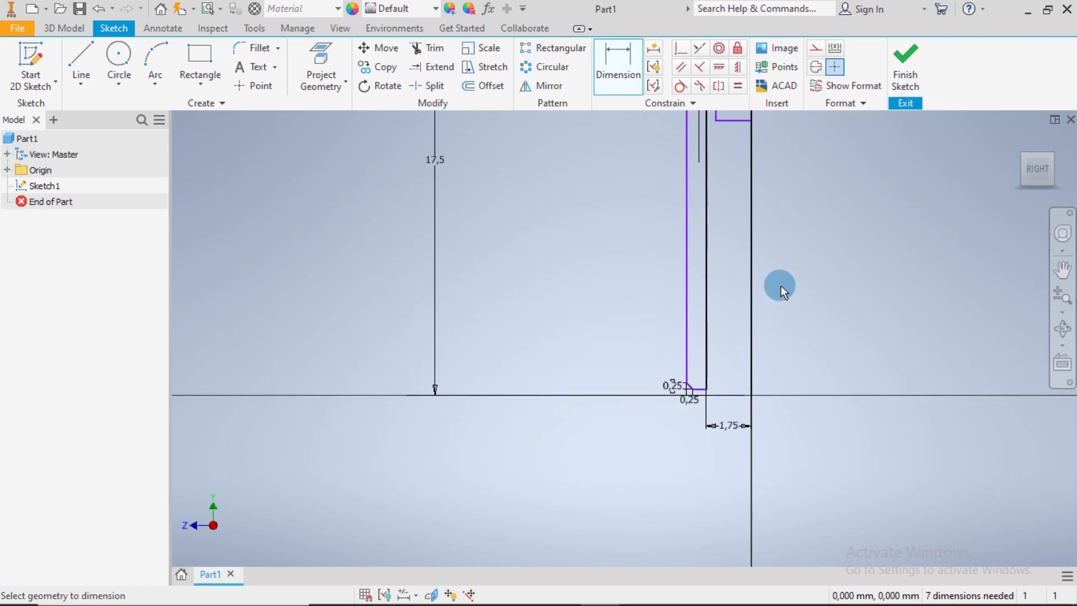
middle_drag(781, 285, 687, 416)
scroll(637, 268, up, 5)
scroll(607, 248, up, 2)
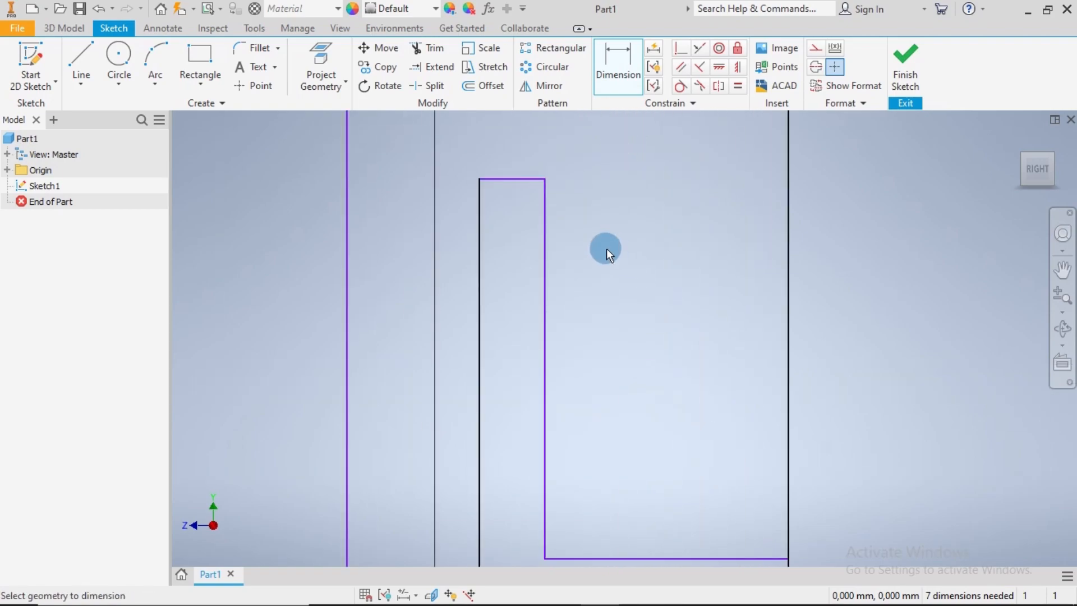
click(482, 204)
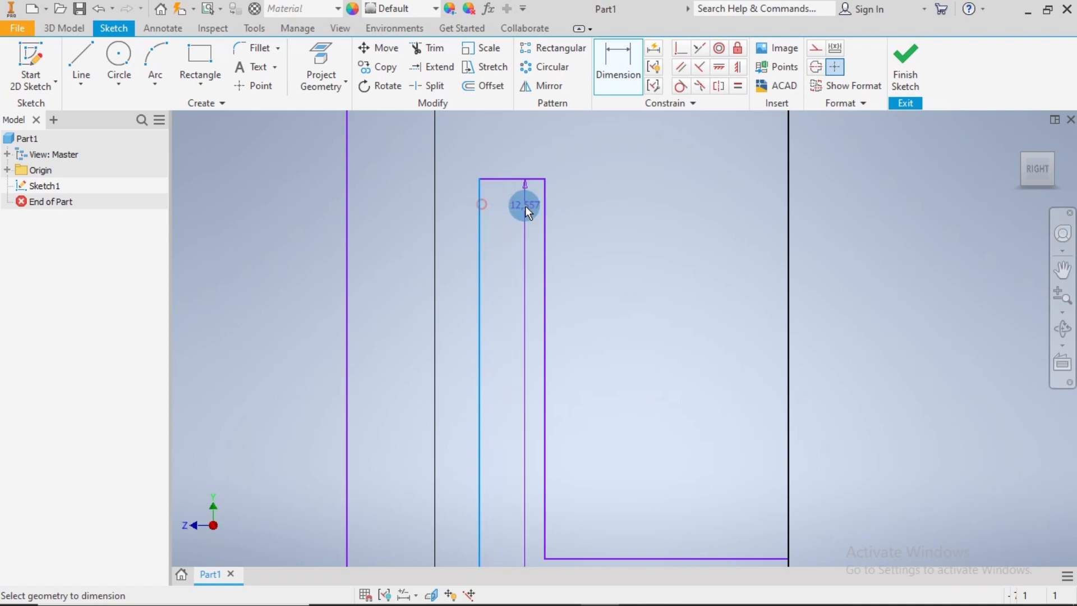
click(542, 215)
middle_drag(621, 168, 610, 385)
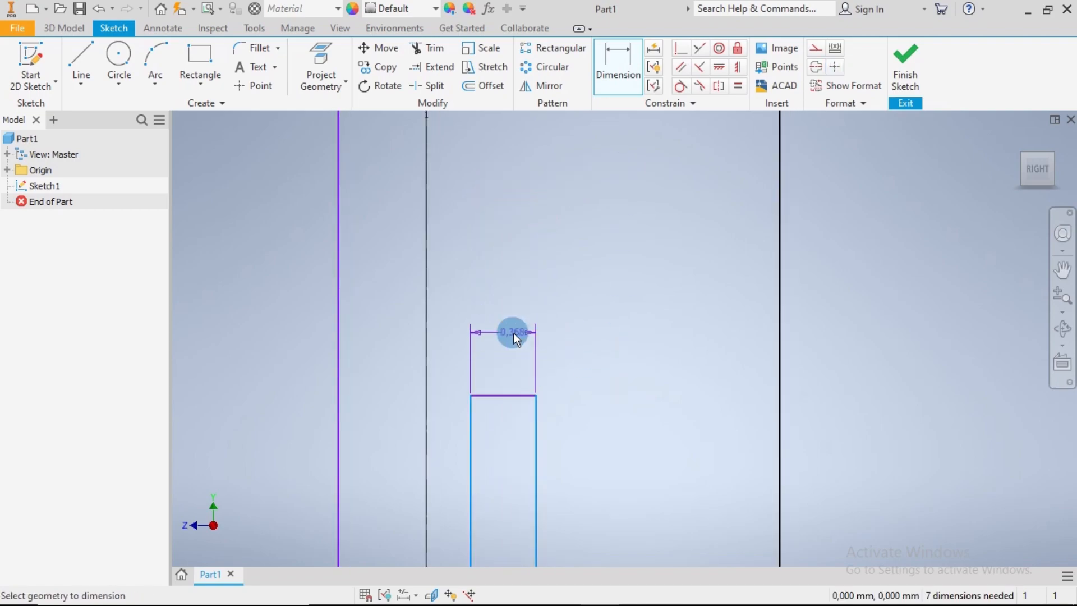
click(503, 329)
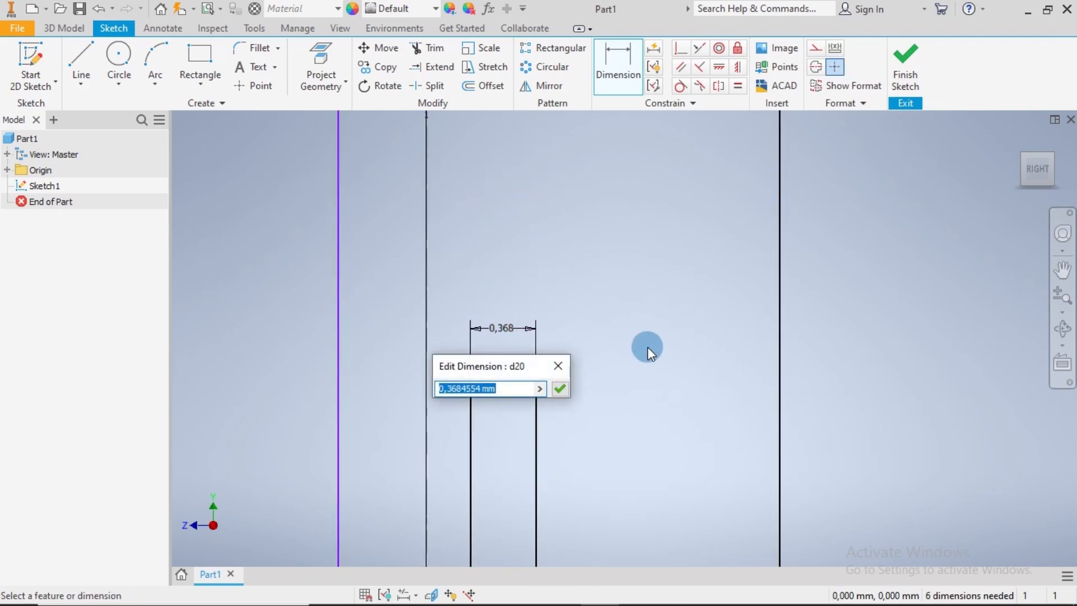
text(0.0)
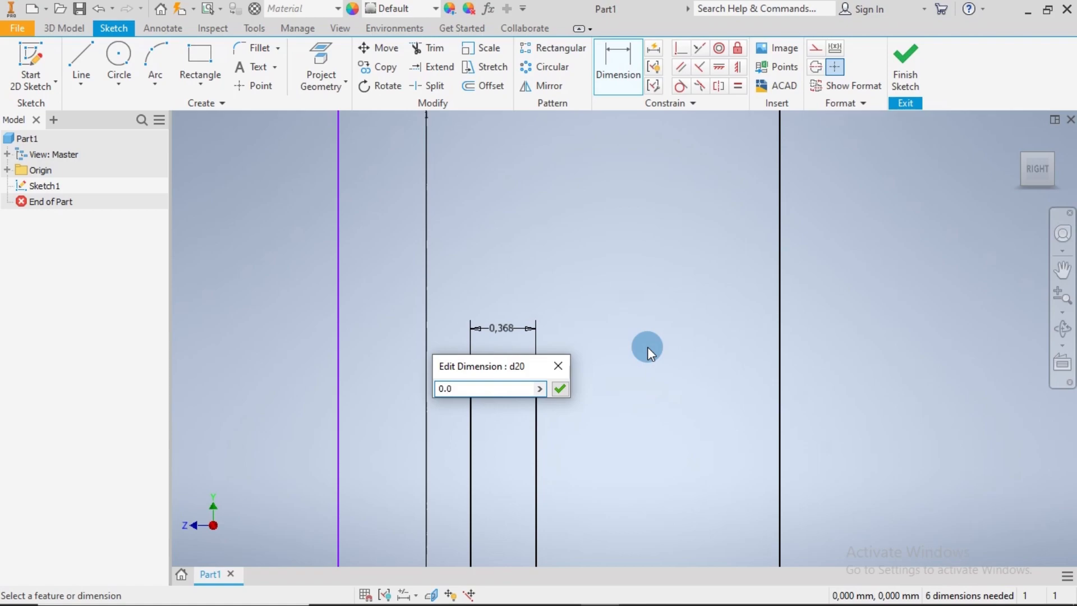
text(4)
key(Return)
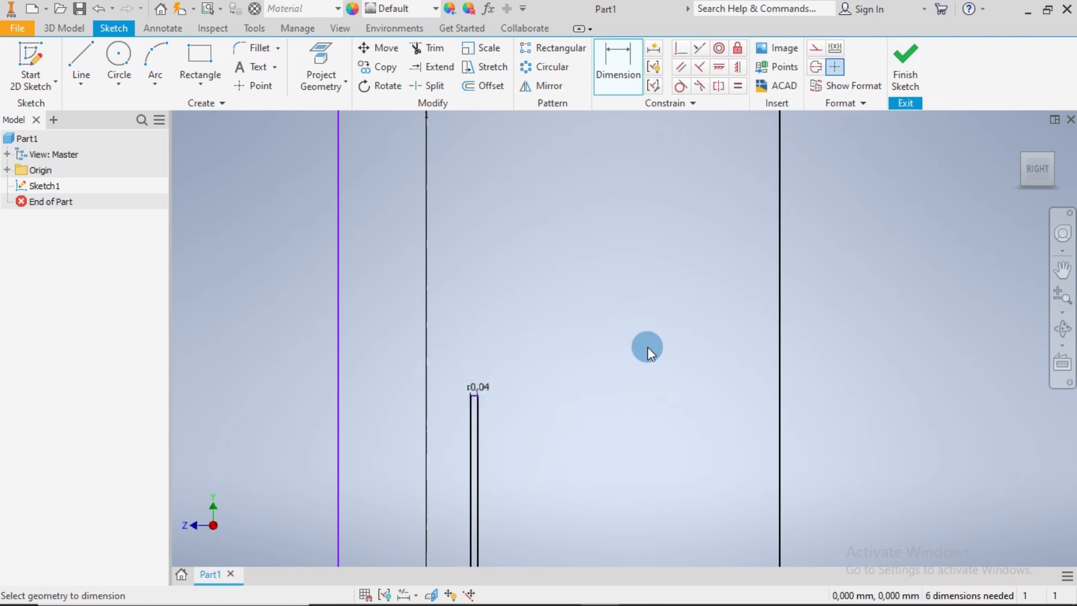
End dimensioning and move the 0.04 mm dimension's text to the side of the narrow step
click(484, 388)
key(Escape)
key(Escape)
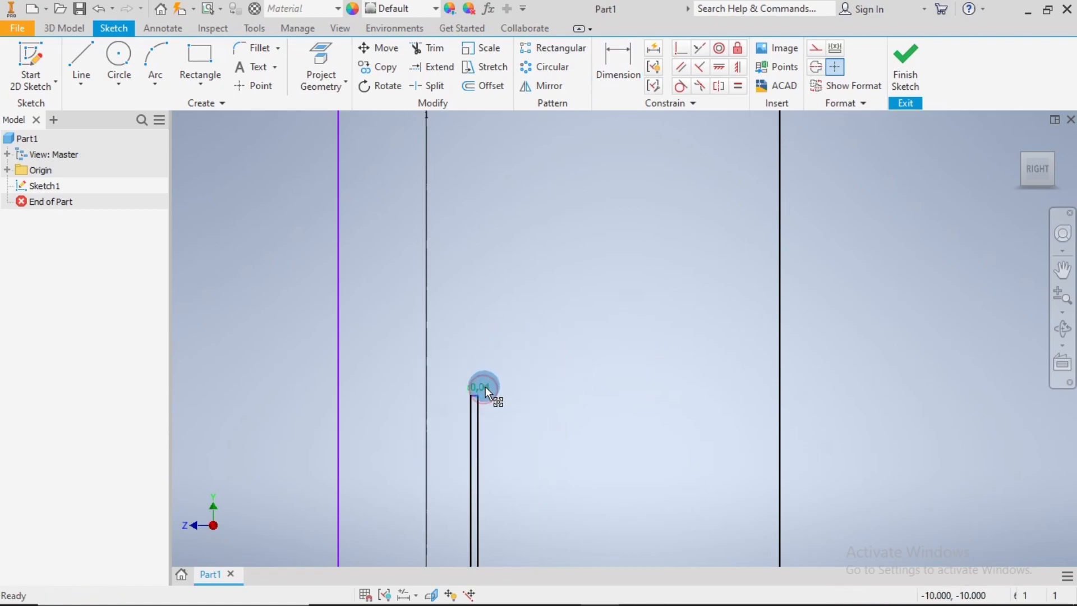
drag(482, 386, 531, 387)
Dimension the vertical distance from the narrow step's top edge to the horizontal line meeting the axis as 2 mm
scroll(549, 418, down, 5)
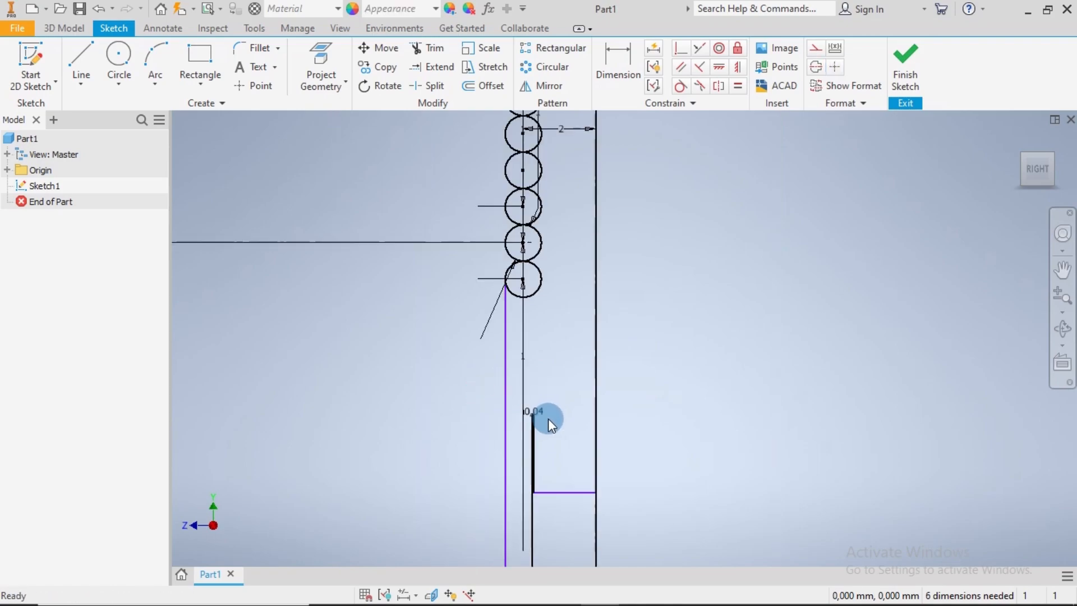
drag(621, 322, 619, 305)
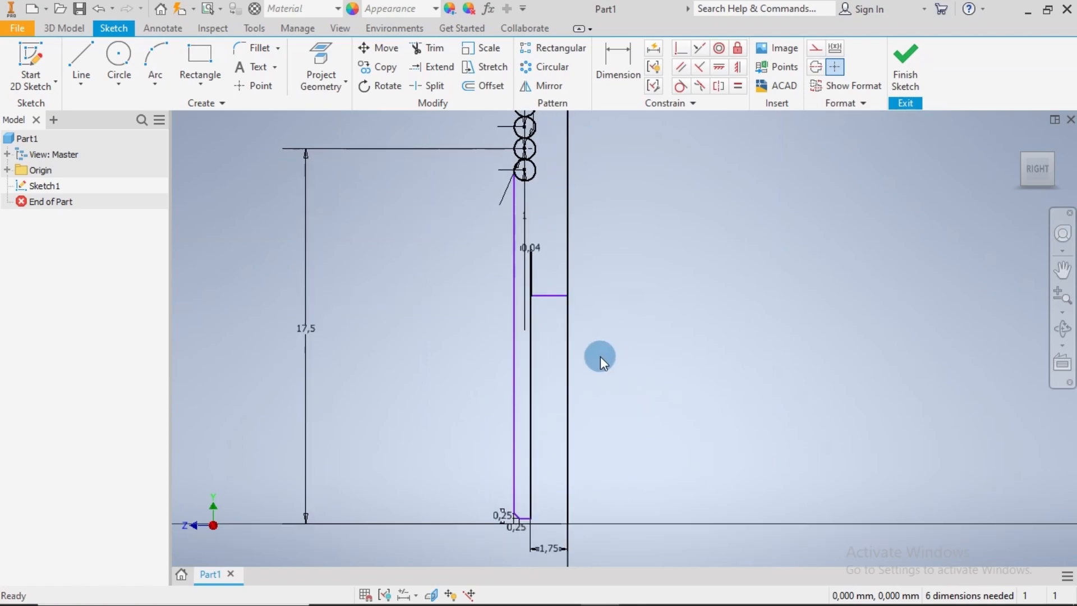
scroll(570, 274, up, 5)
scroll(432, 162, up, 5)
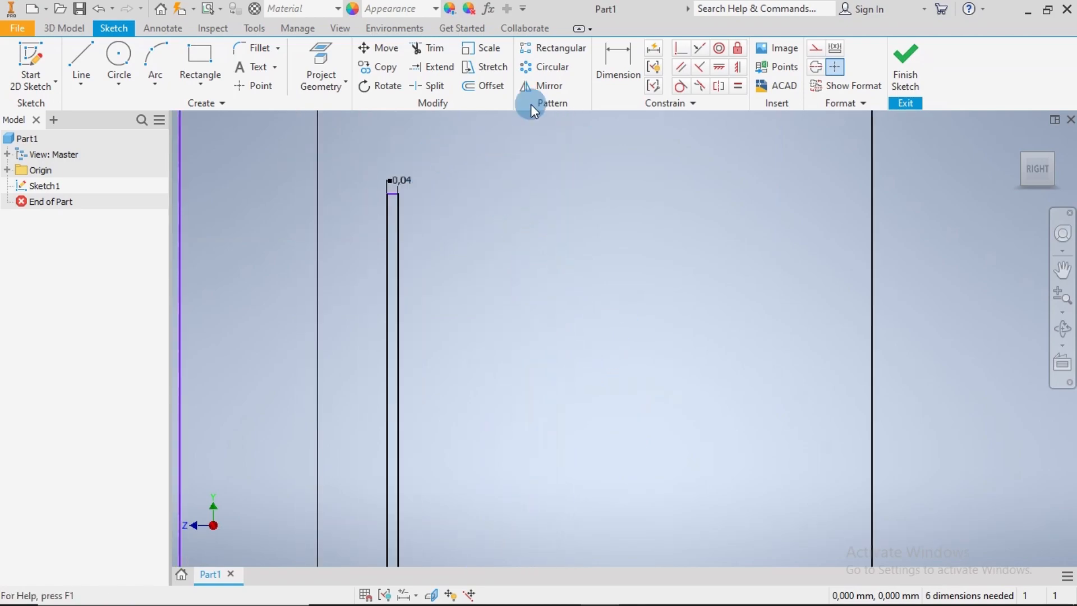
scroll(400, 143, up, 5)
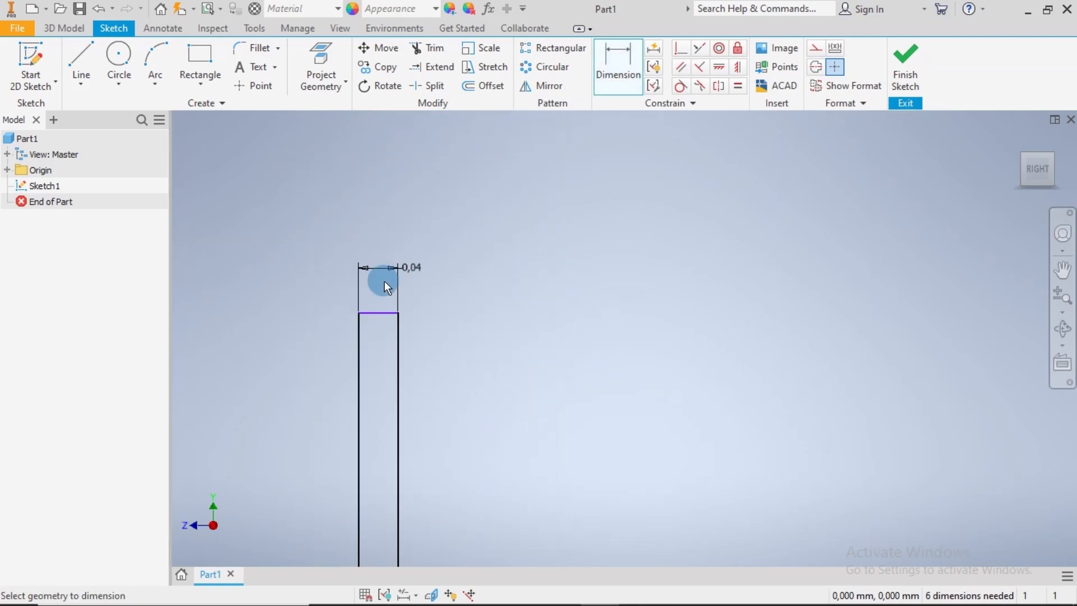
click(376, 313)
scroll(493, 375, down, 9)
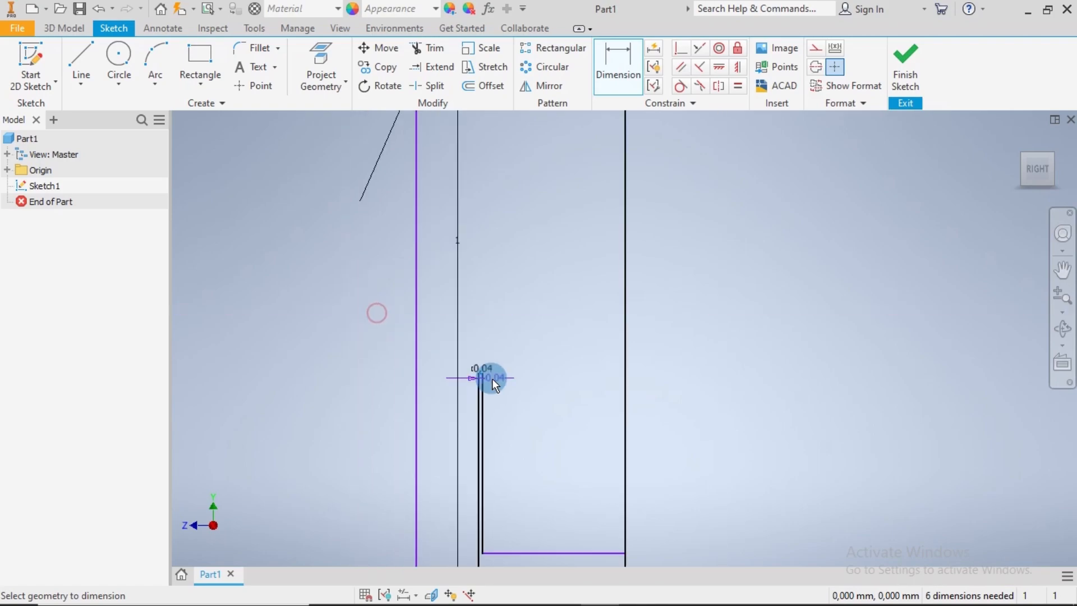
click(553, 553)
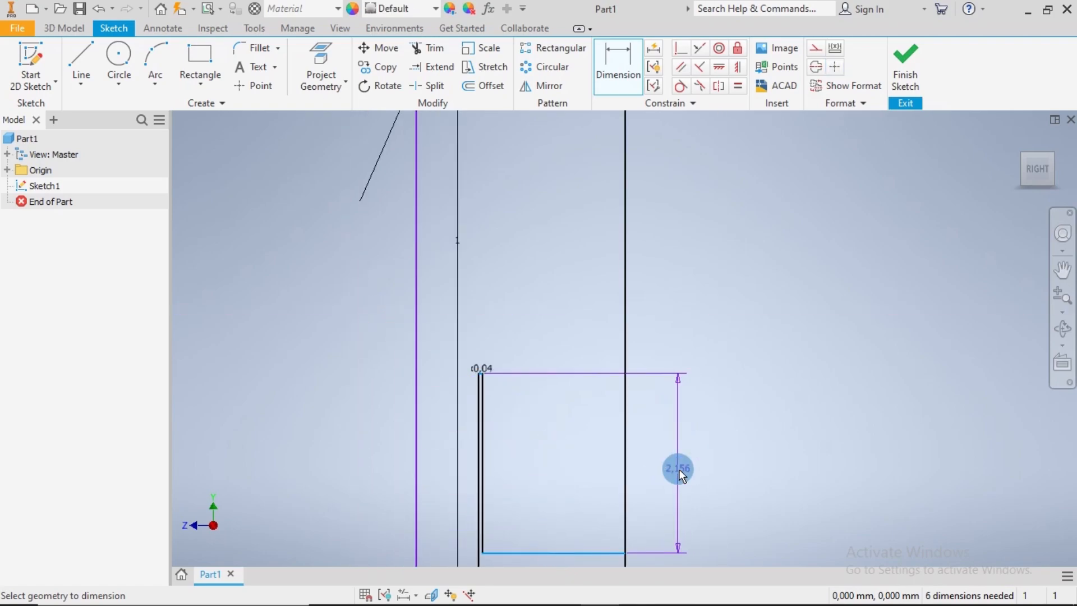
click(678, 469)
text(2)
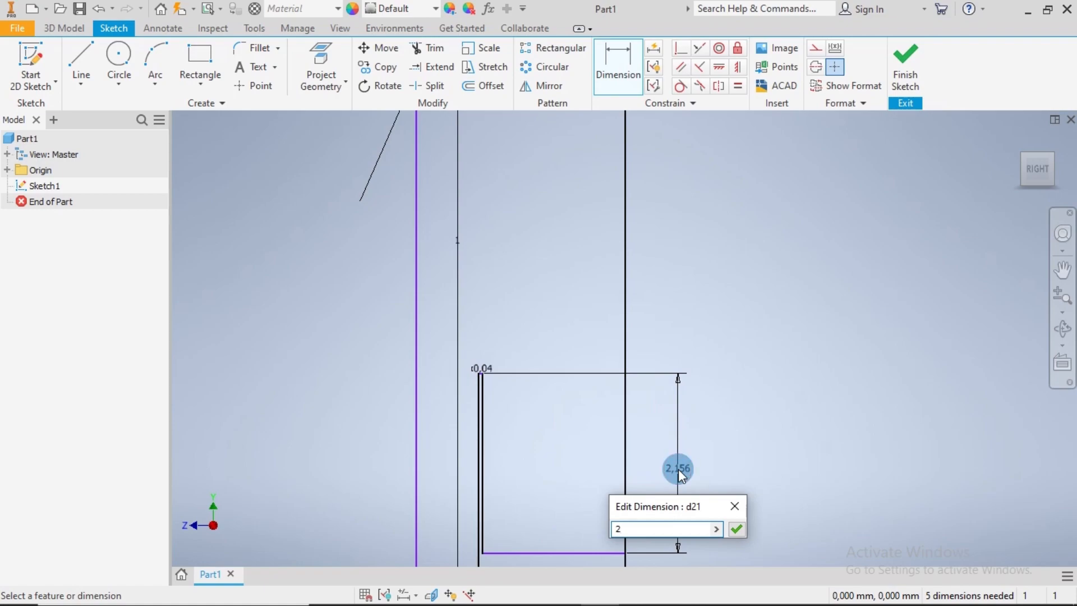
key(Return)
Dimension the vertical distance from the profile's short bottom edge to the narrow step's top edge as 7 mm
scroll(681, 465, down, 7)
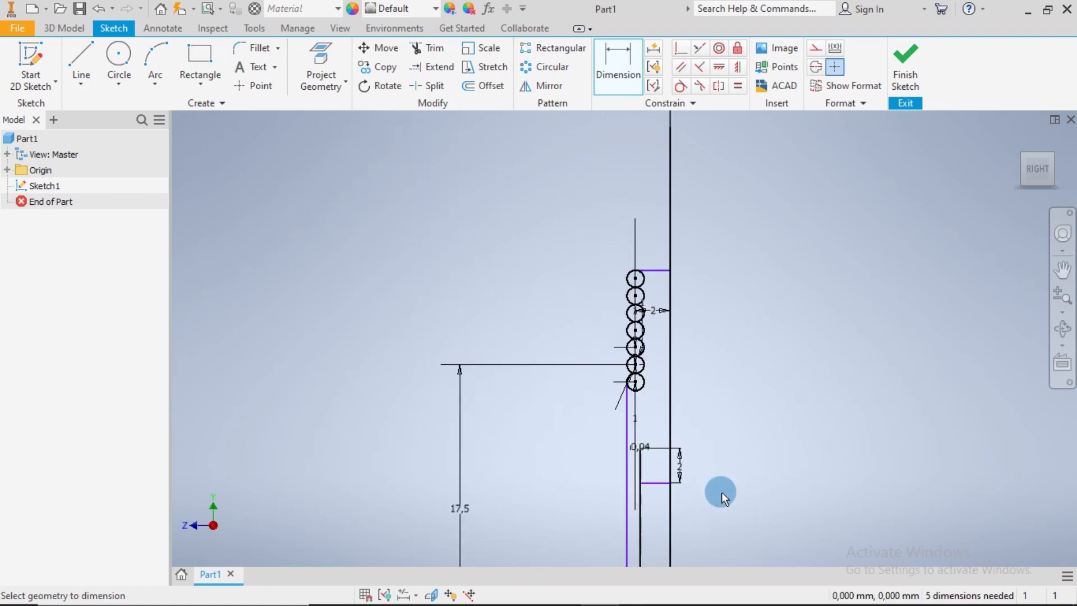
middle_drag(720, 491, 597, 282)
scroll(506, 476, up, 3)
scroll(537, 388, up, 3)
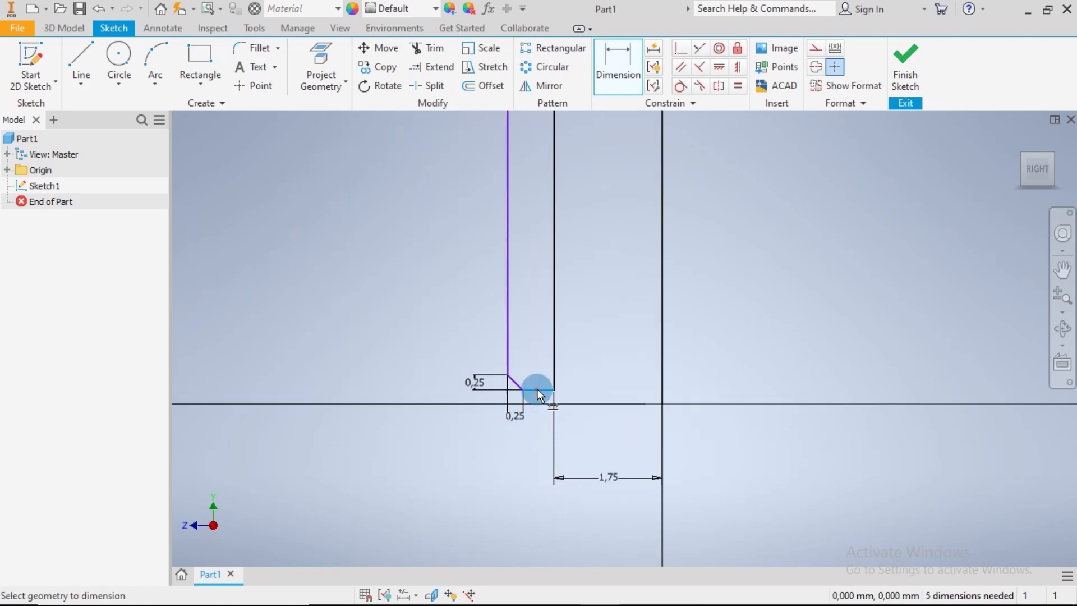
click(537, 389)
scroll(649, 320, up, 3)
scroll(628, 296, down, 7)
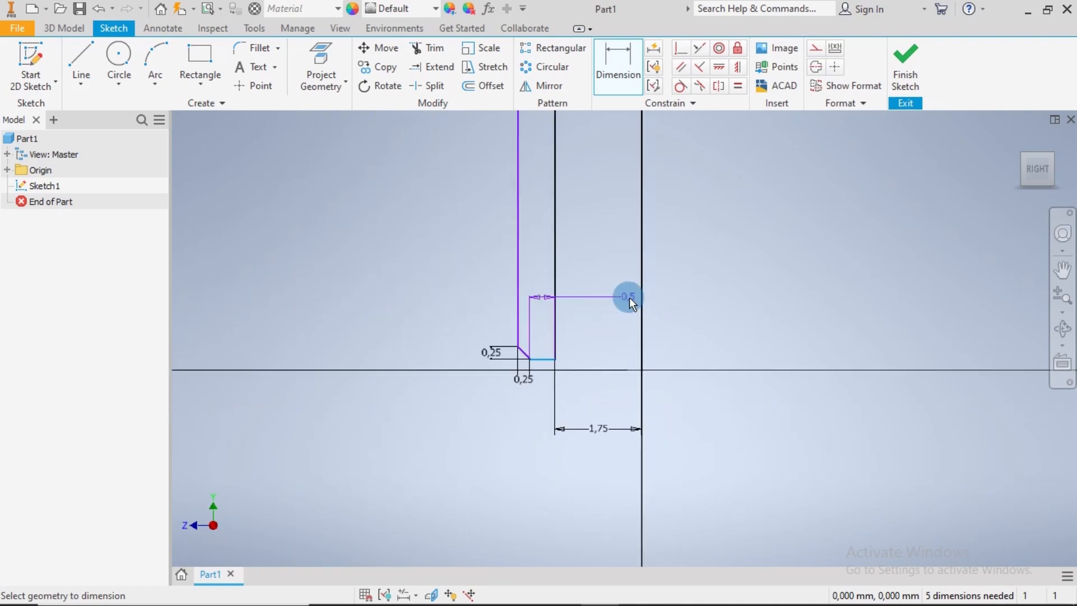
middle_drag(638, 237, 601, 288)
scroll(548, 250, up, 5)
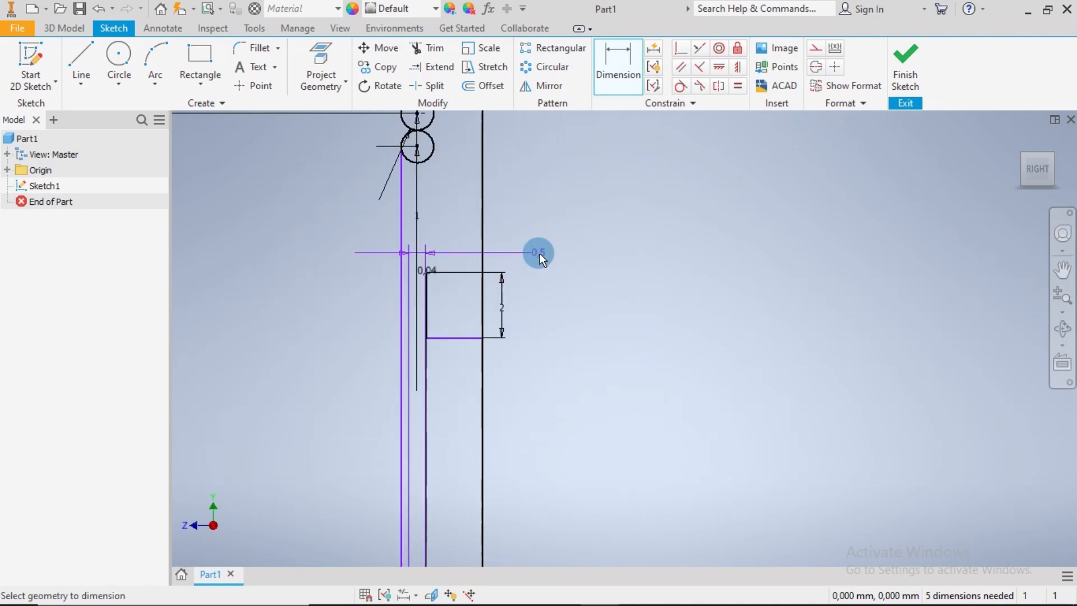
scroll(505, 253, up, 5)
scroll(236, 288, up, 3)
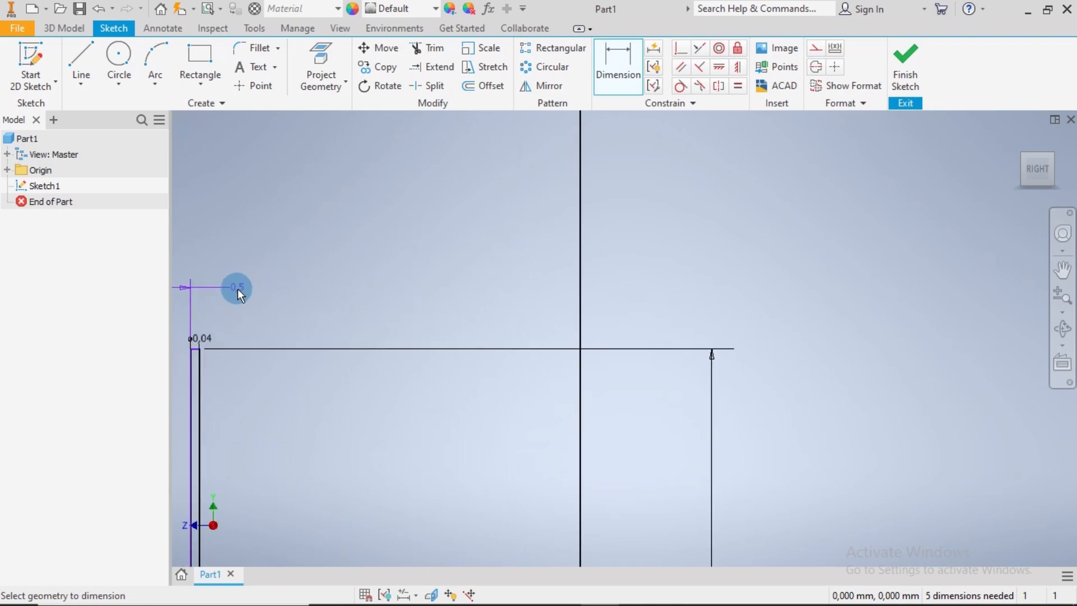
middle_drag(464, 250, 718, 195)
scroll(453, 275, up, 3)
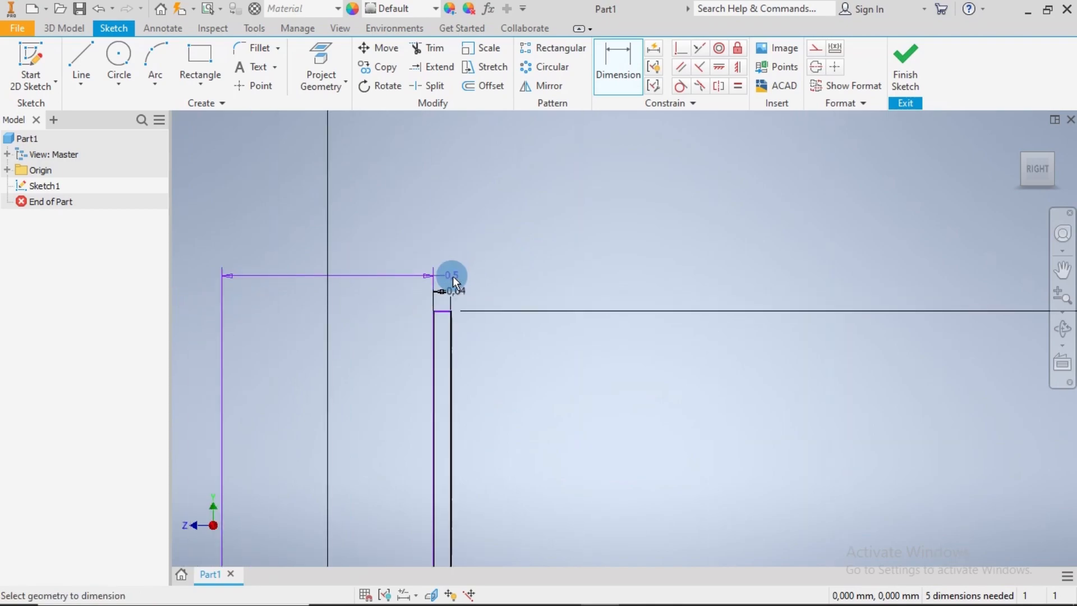
click(442, 308)
scroll(467, 315, down, 10)
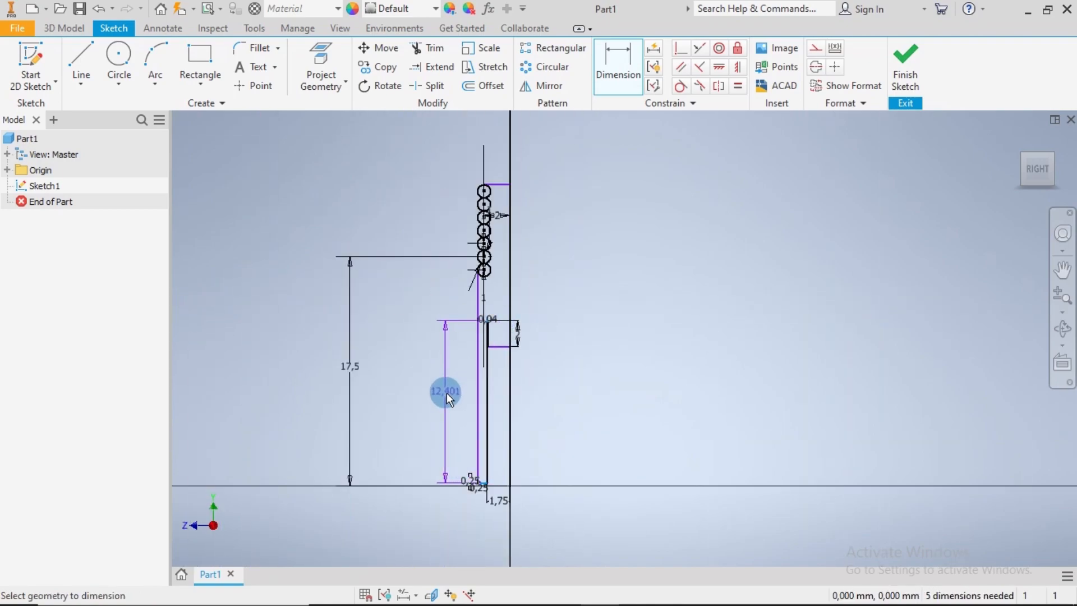
click(443, 401)
text(7)
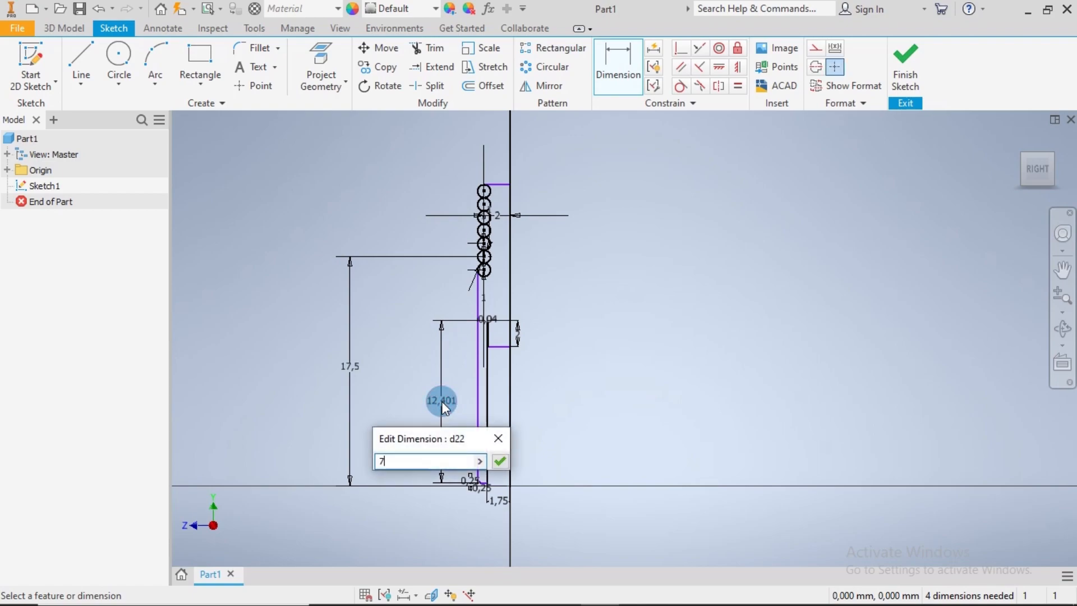
key(Return)
scroll(521, 421, up, 5)
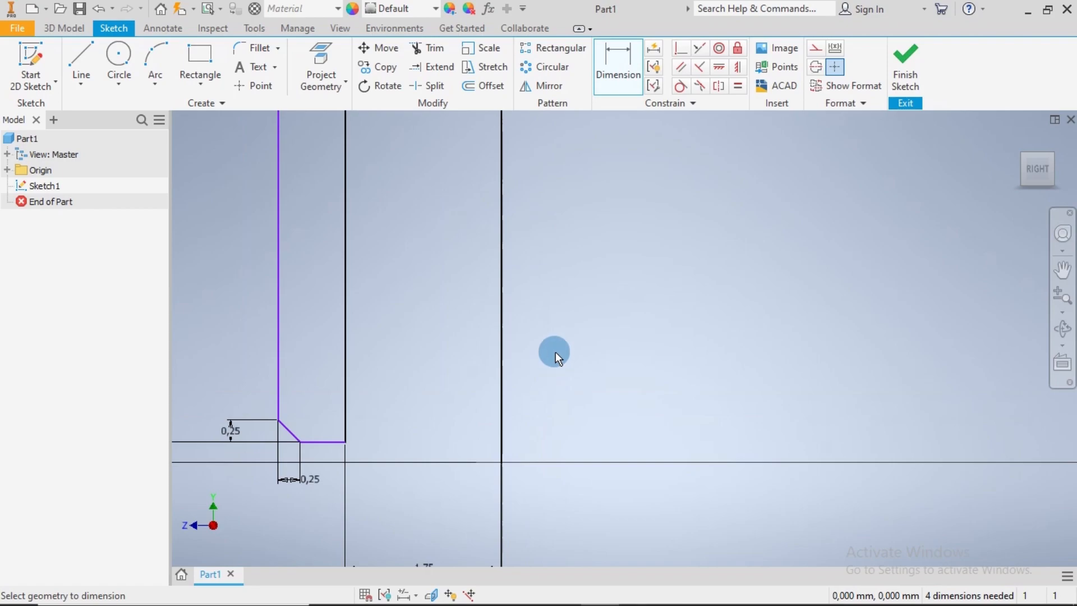
scroll(555, 351, down, 4)
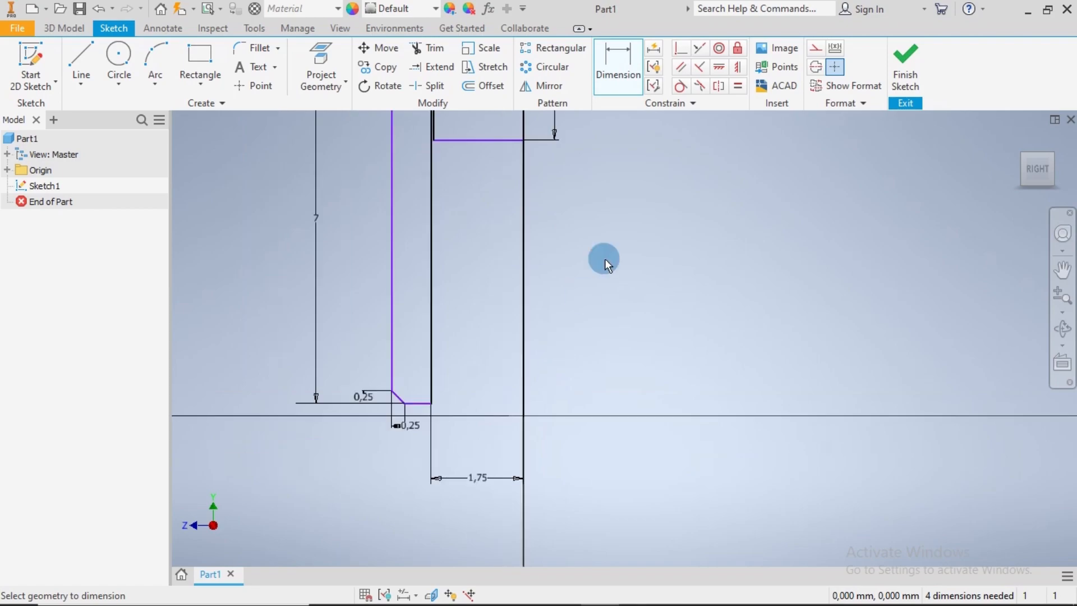
Constrain the profile's short bottom edge to be coincident with the sketch origin
click(681, 49)
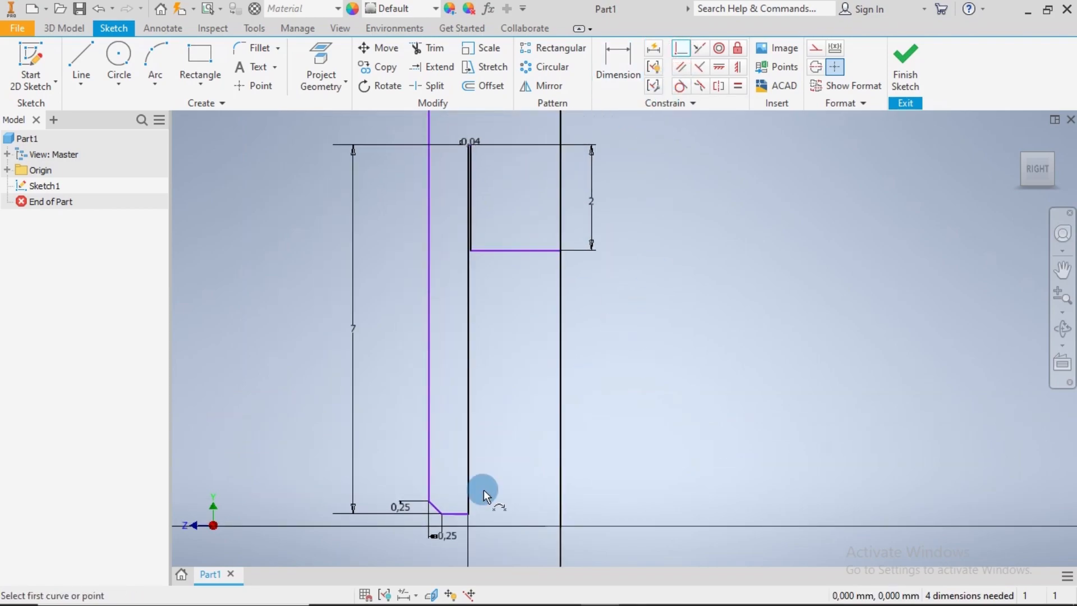
click(462, 513)
click(561, 524)
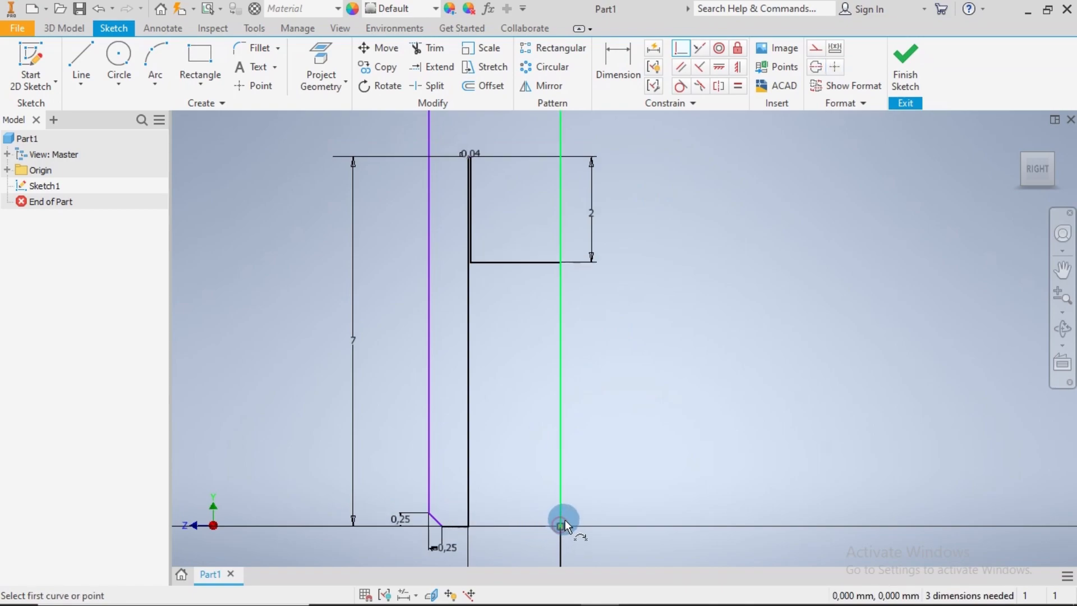
Make the profile's top horizontal line tangent to the uppermost circle in the column
scroll(613, 445, up, 5)
mouse_move(673, 256)
middle_down()
mouse_move(615, 334)
mouse_move(571, 444)
middle_up()
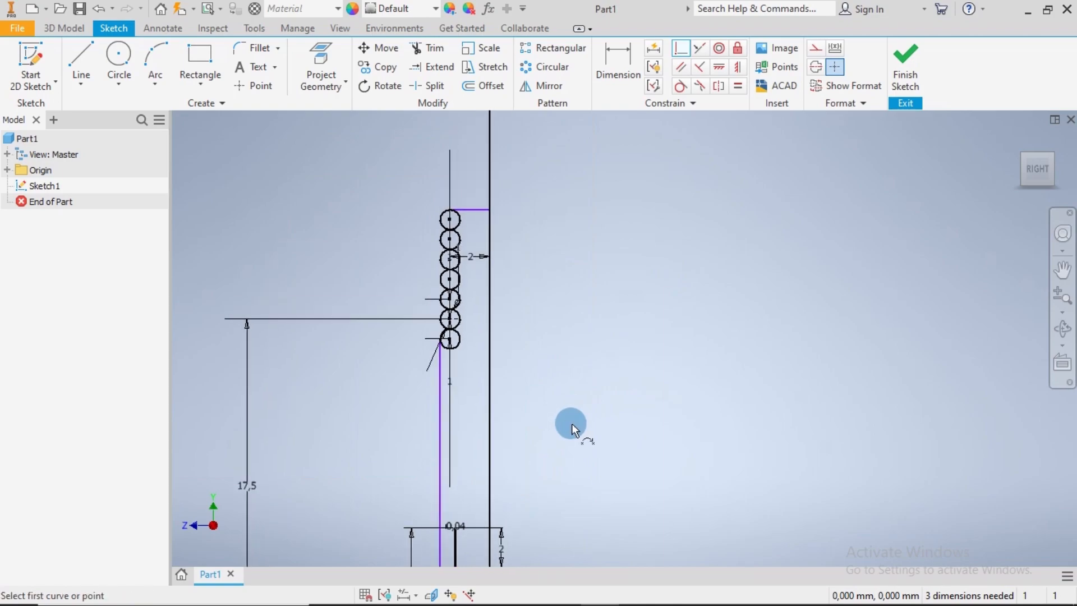
click(680, 87)
scroll(476, 213, up, 4)
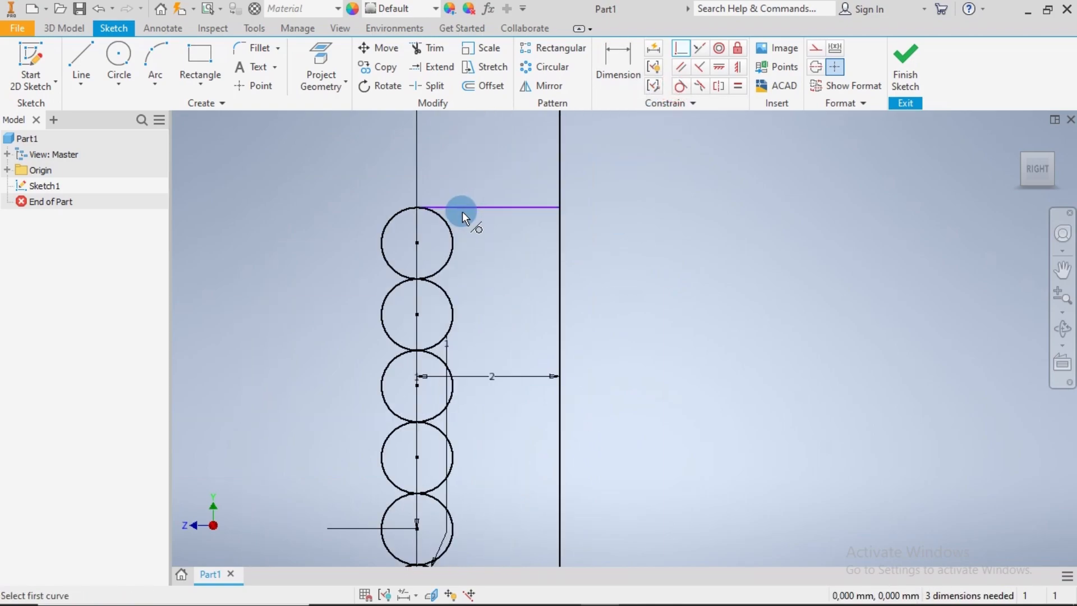
click(446, 220)
click(458, 207)
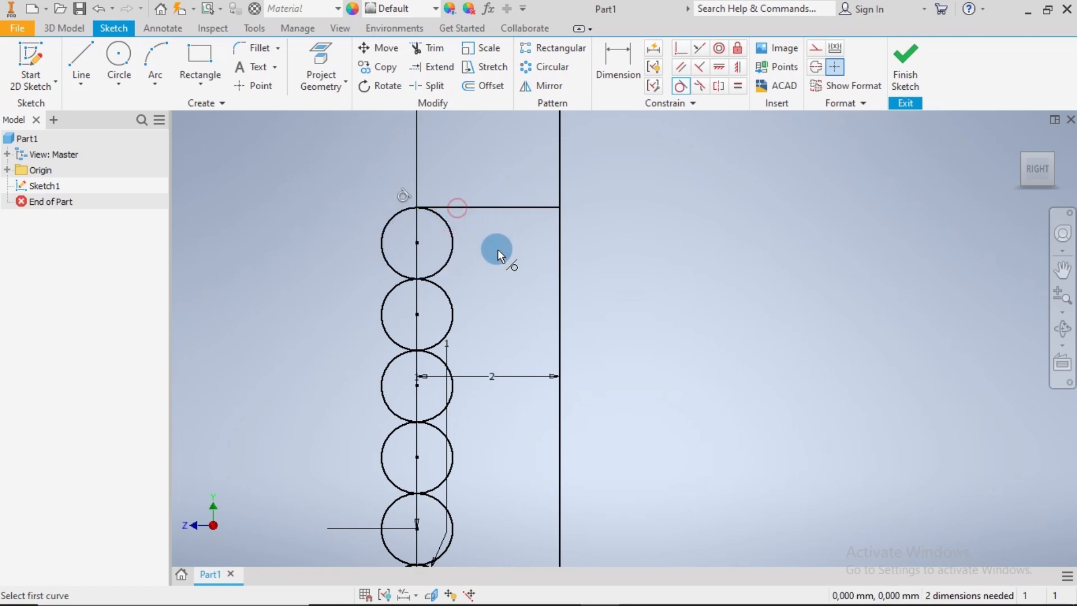
Make the long outer vertical line tangent to the lowest circle and end the tangent constraint
scroll(497, 249, down, 4)
scroll(480, 319, up, 4)
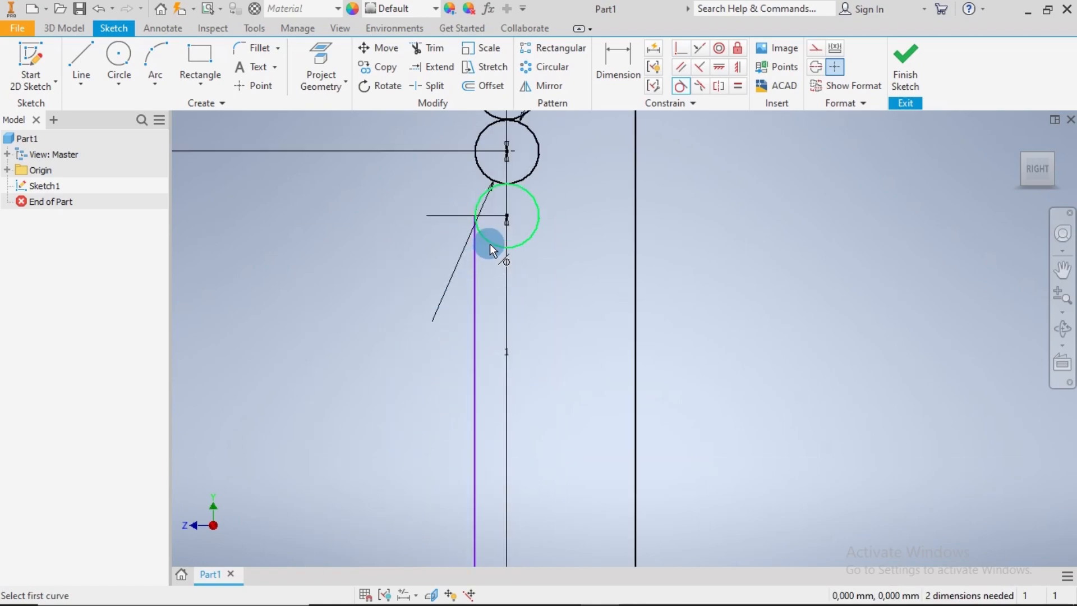
click(473, 268)
scroll(536, 305, down, 5)
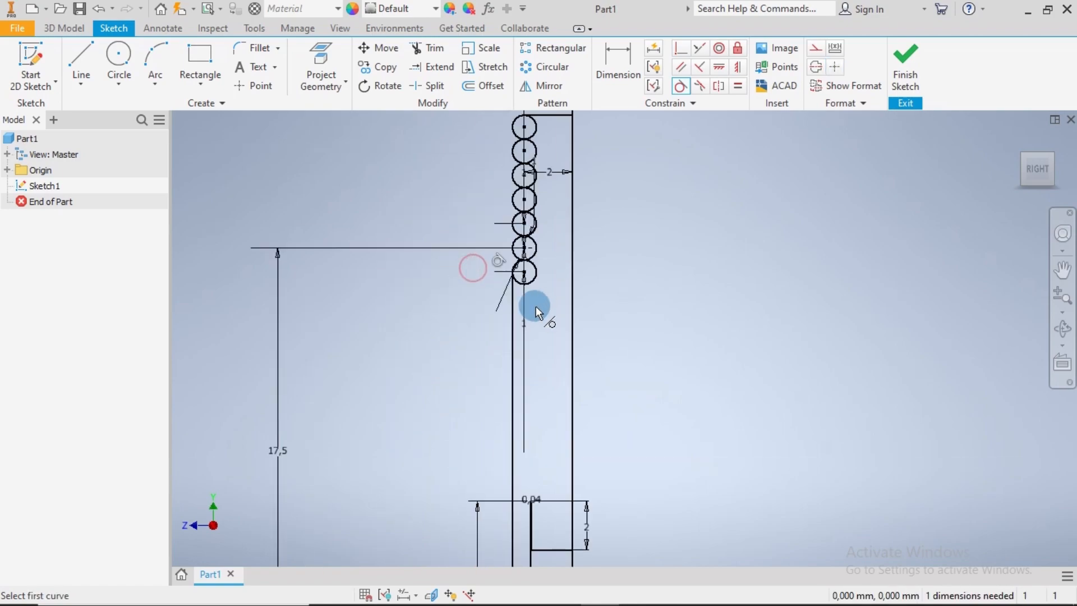
scroll(529, 426, up, 5)
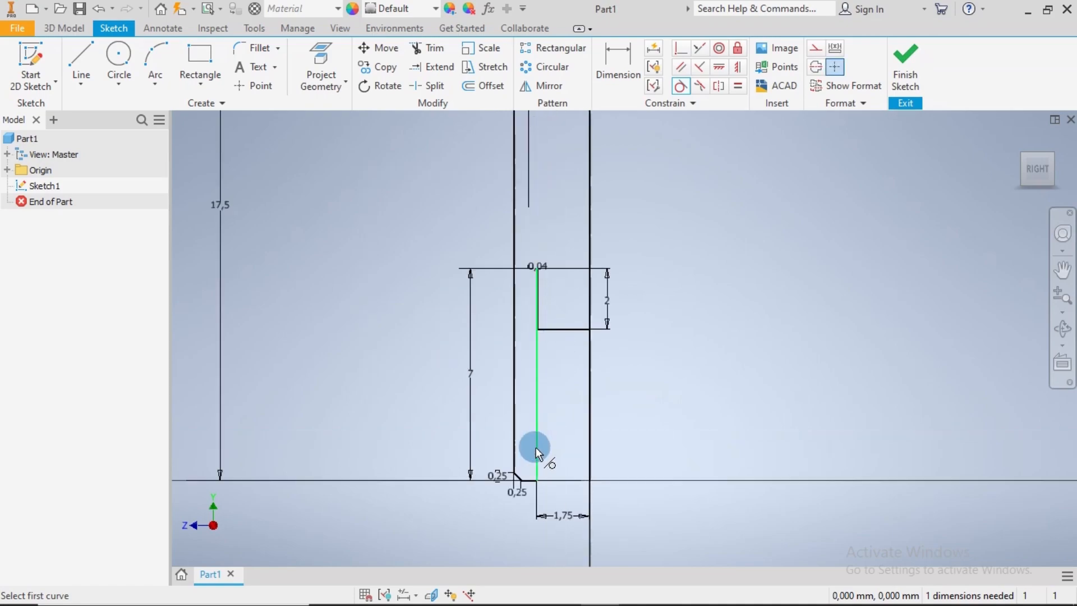
key(Escape)
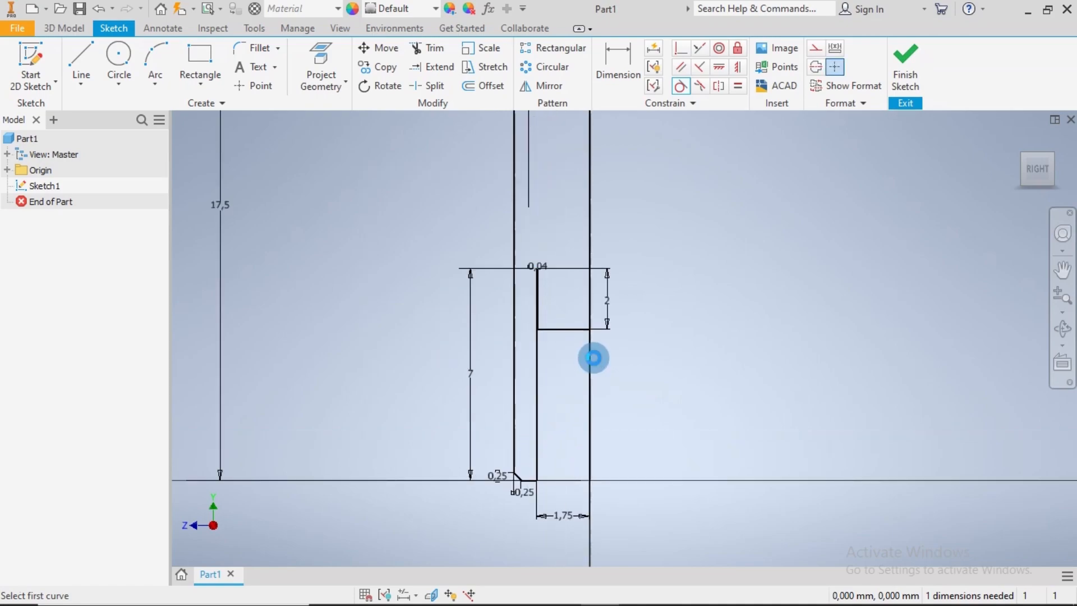
Move the 7 mm vertical dimension further out and place the vertical 2 mm dimension outside the profile on the same side
click(463, 373)
drag(469, 372, 436, 371)
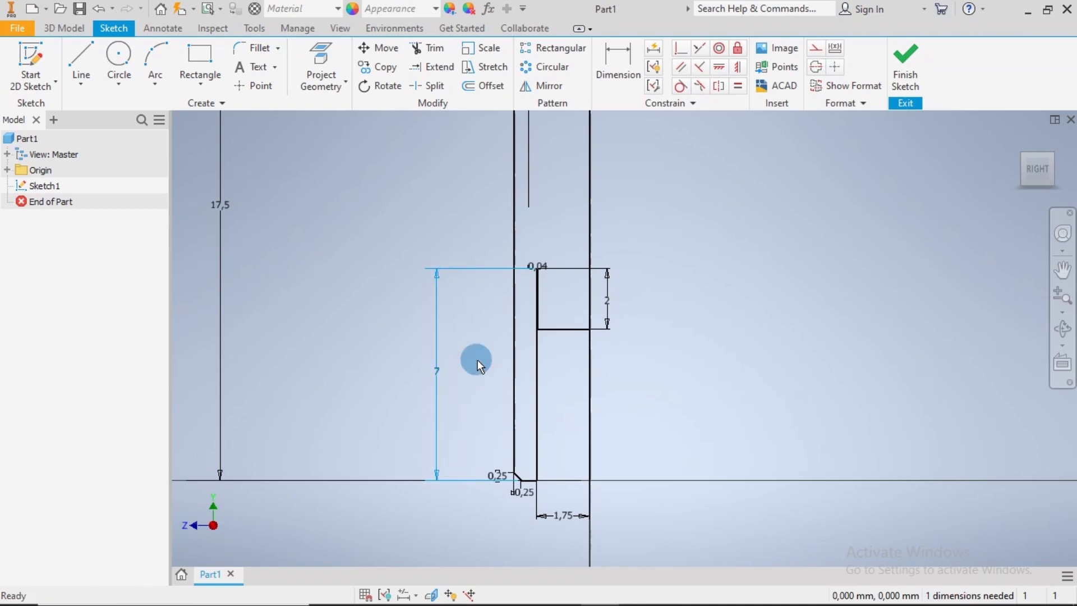
drag(607, 300, 483, 304)
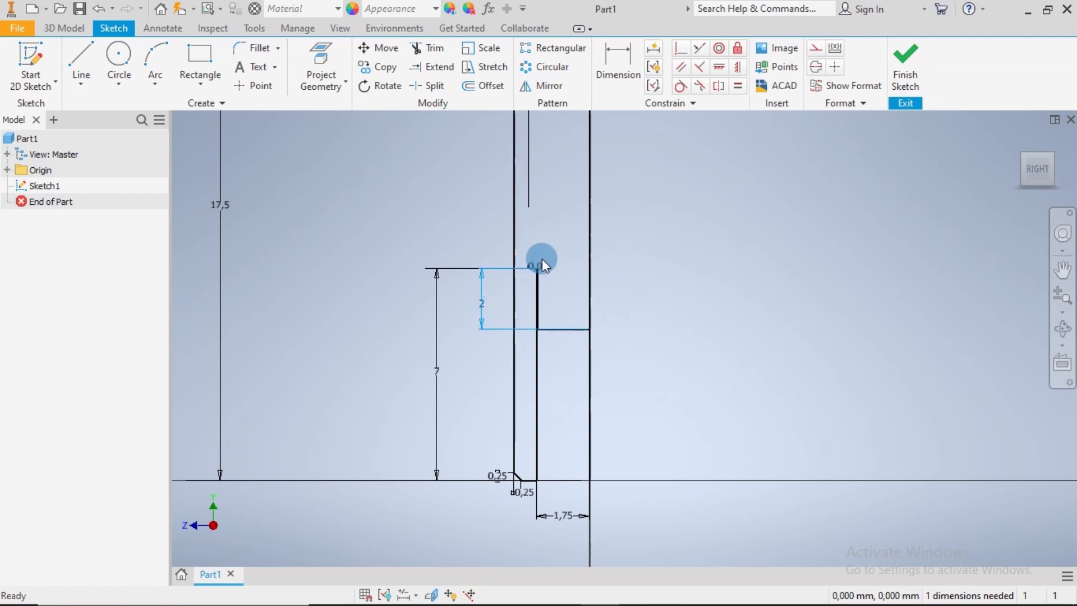
Raise the 0.04 mm dimension above the narrow step, bring the 17.5 mm dimension closer, and lower the chamfer's horizontal 0.25 mm dimension
drag(544, 267, 560, 244)
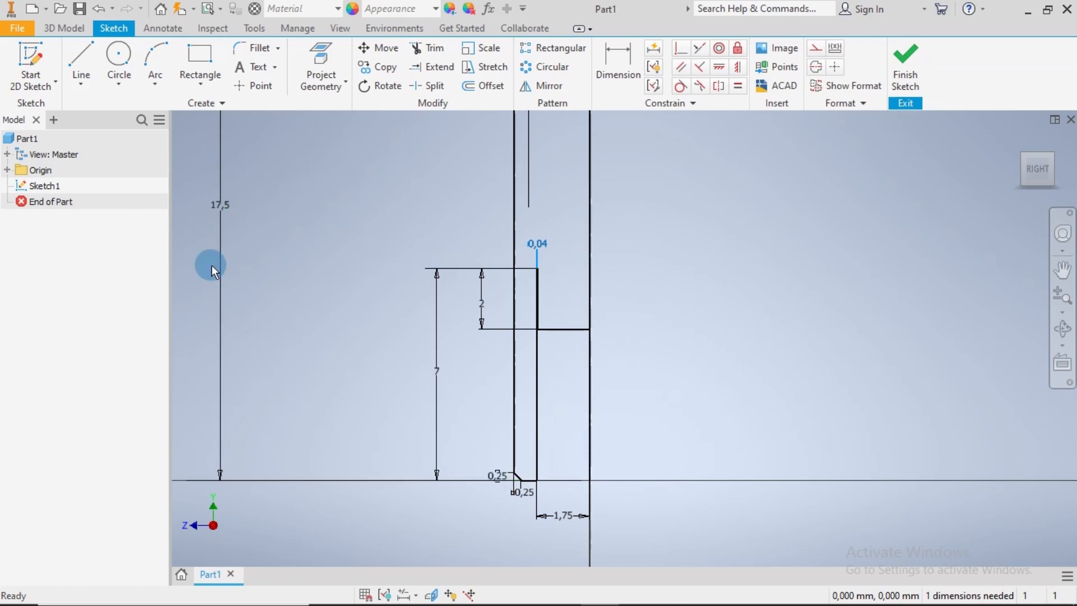
drag(219, 203, 389, 197)
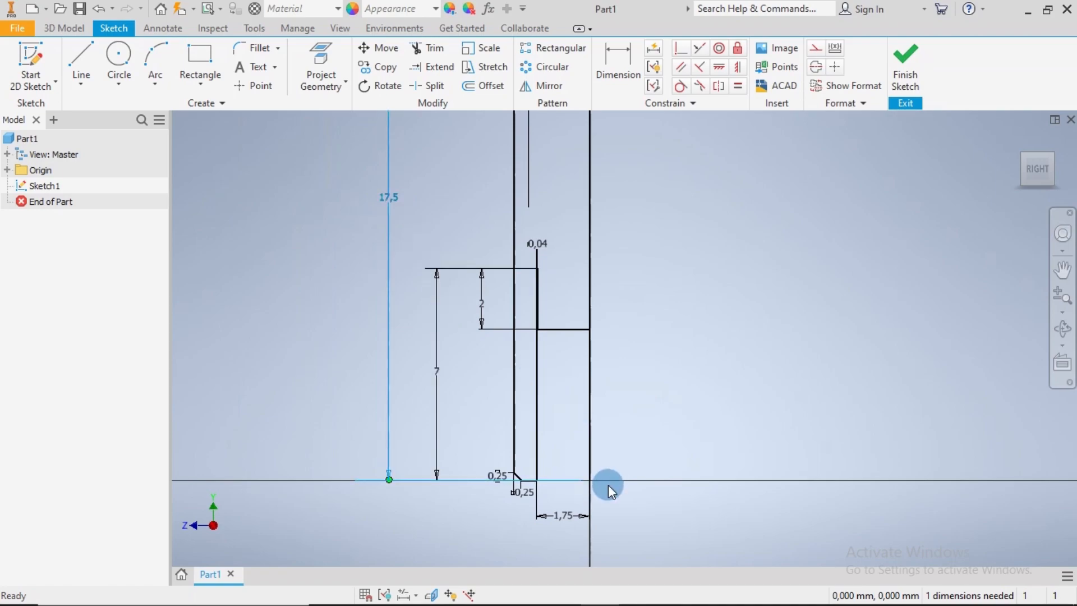
drag(524, 494, 523, 516)
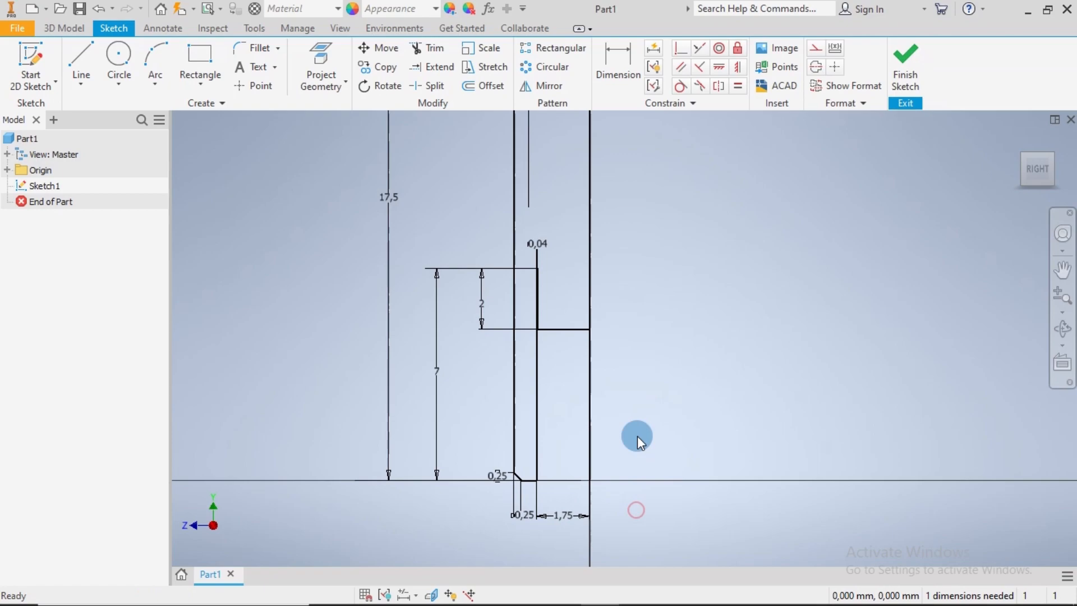
Move the text of the 2 mm dimension between circle centres and axis to the outer side of the circle column
scroll(637, 436, up, 3)
middle_drag(654, 299, 553, 457)
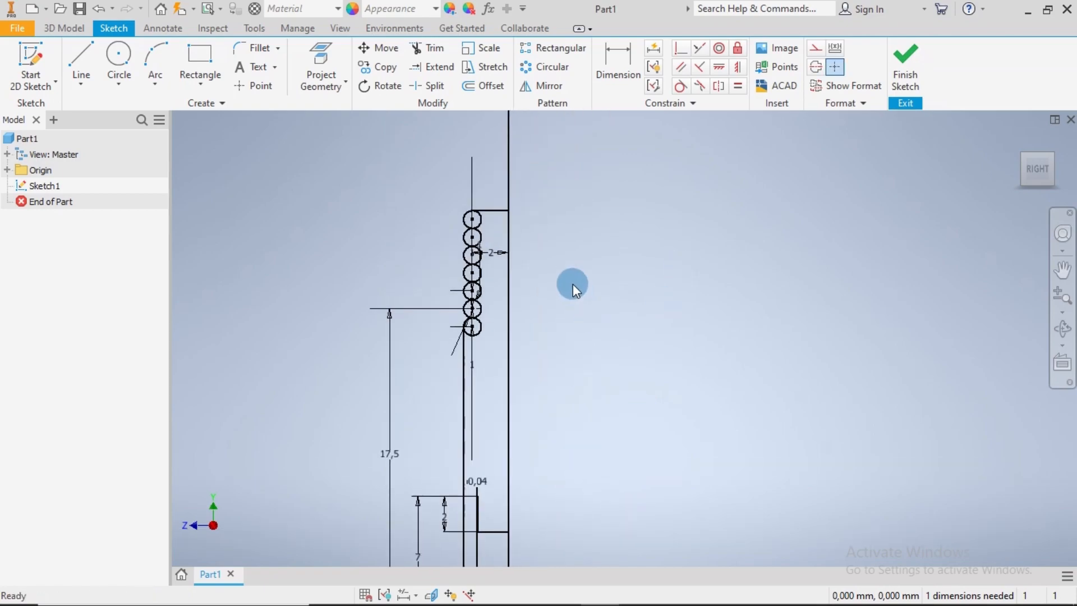
scroll(497, 250, down, 5)
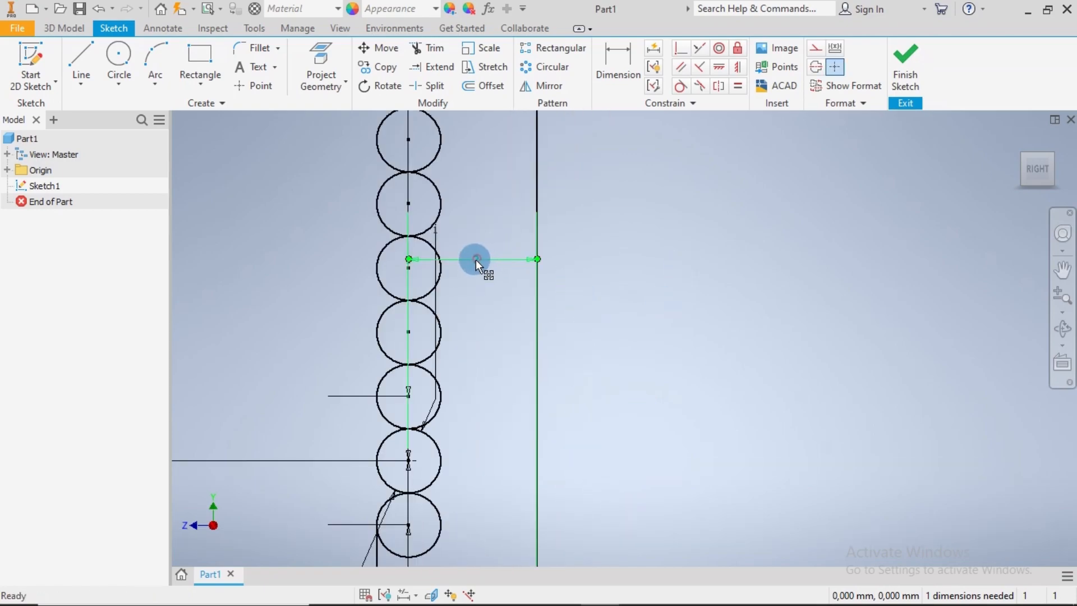
mouse_move(475, 261)
mouse_down()
mouse_move(553, 262)
mouse_move(311, 268)
mouse_up()
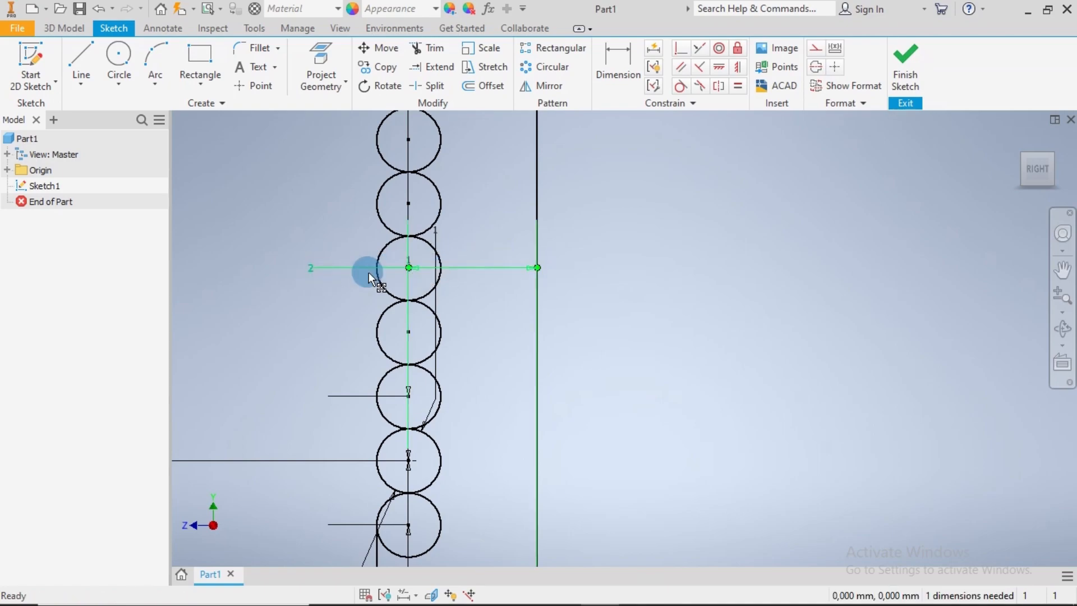
Finish the sketch and return to the 3D model environment
scroll(622, 312, up, 2)
scroll(656, 324, up, 2)
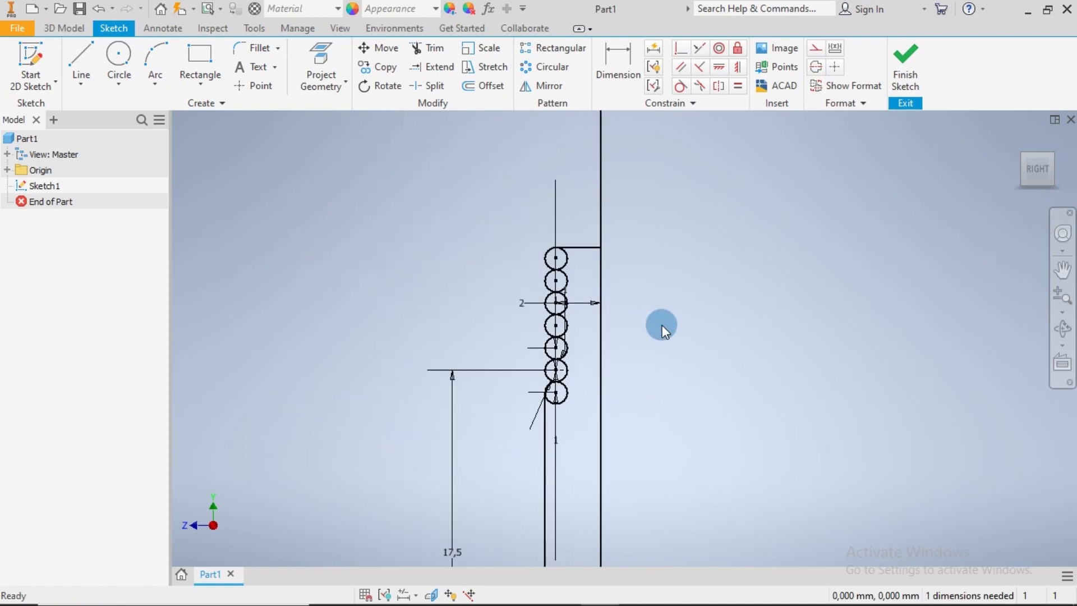
scroll(684, 363, up, 2)
middle_drag(697, 372, 564, 276)
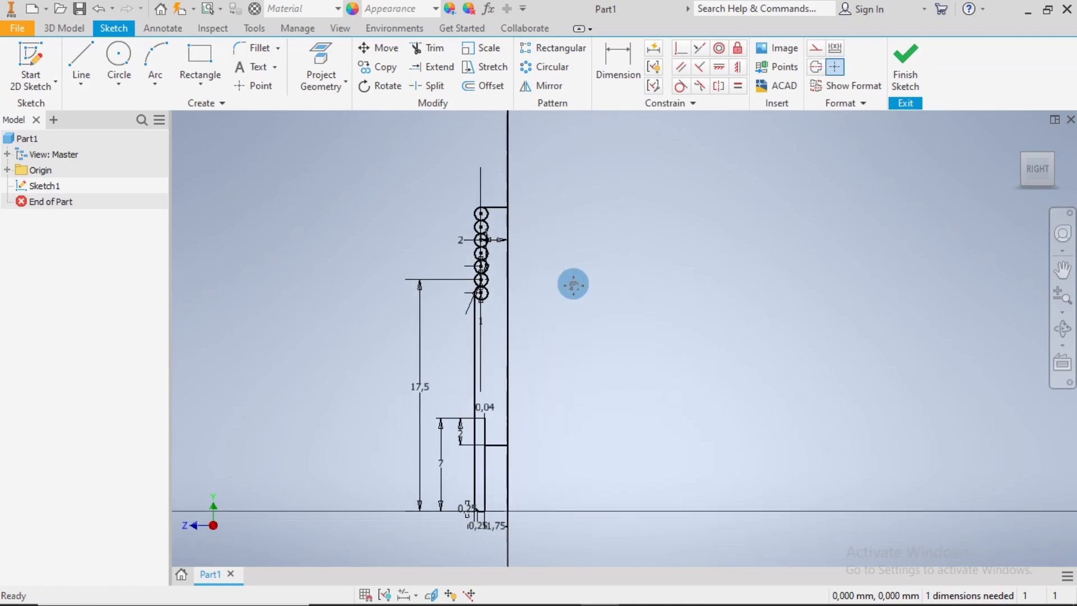
click(907, 74)
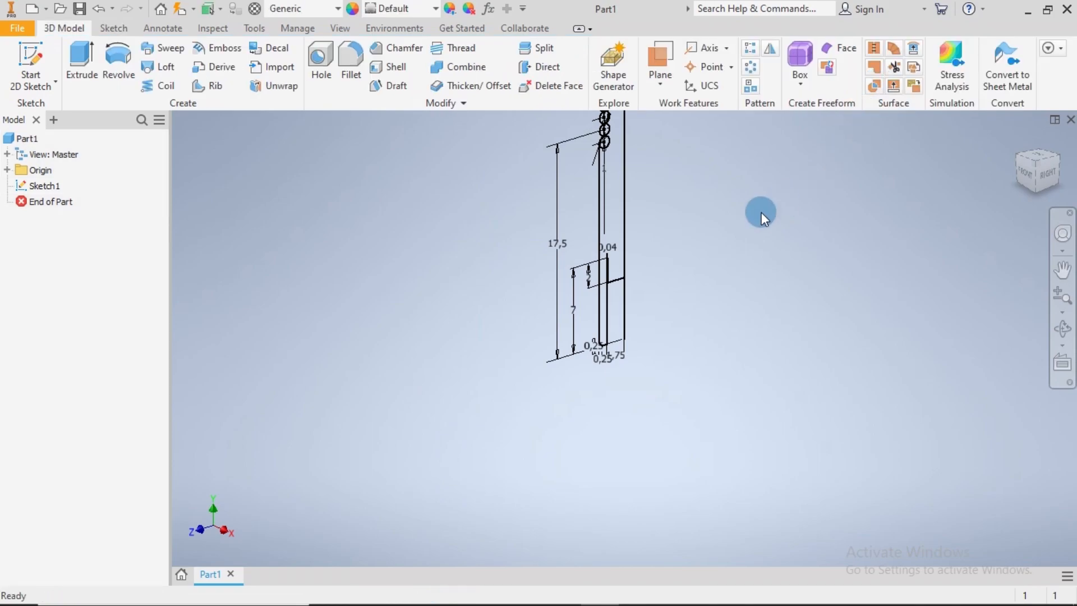
Start a Revolve with the large closed region between the circle column and the axis as its profile
mouse_move(762, 212)
middle_down()
mouse_move(676, 313)
mouse_move(639, 321)
middle_up()
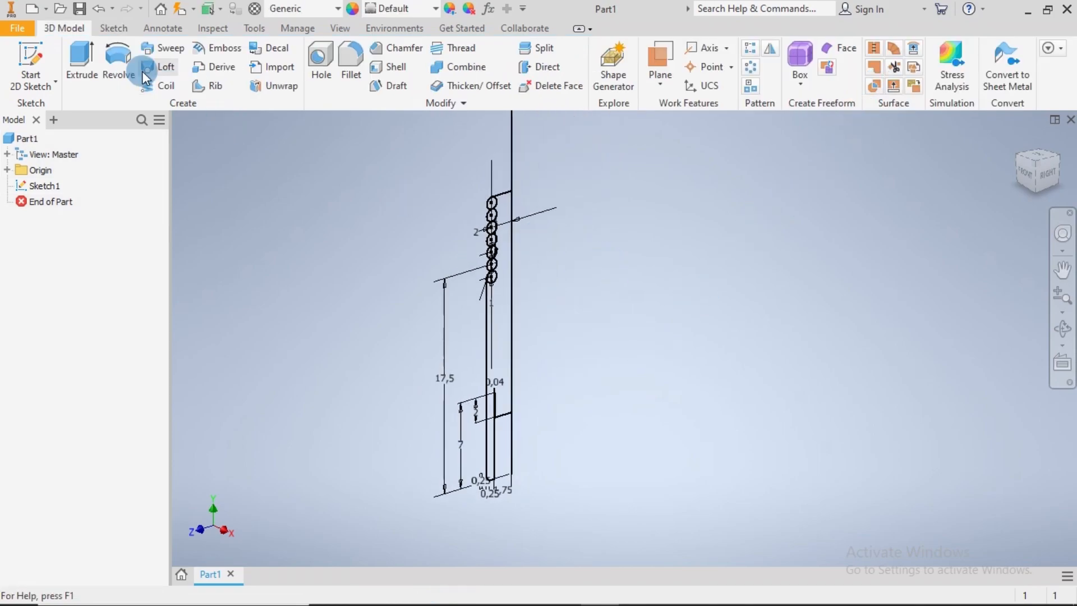
click(120, 62)
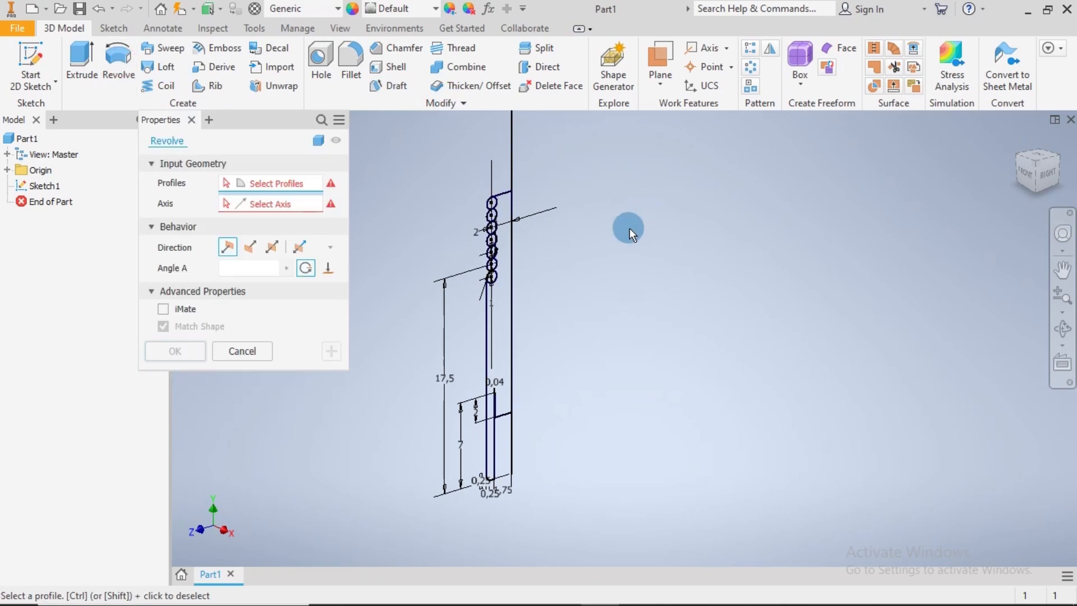
scroll(566, 194, down, 3)
click(449, 217)
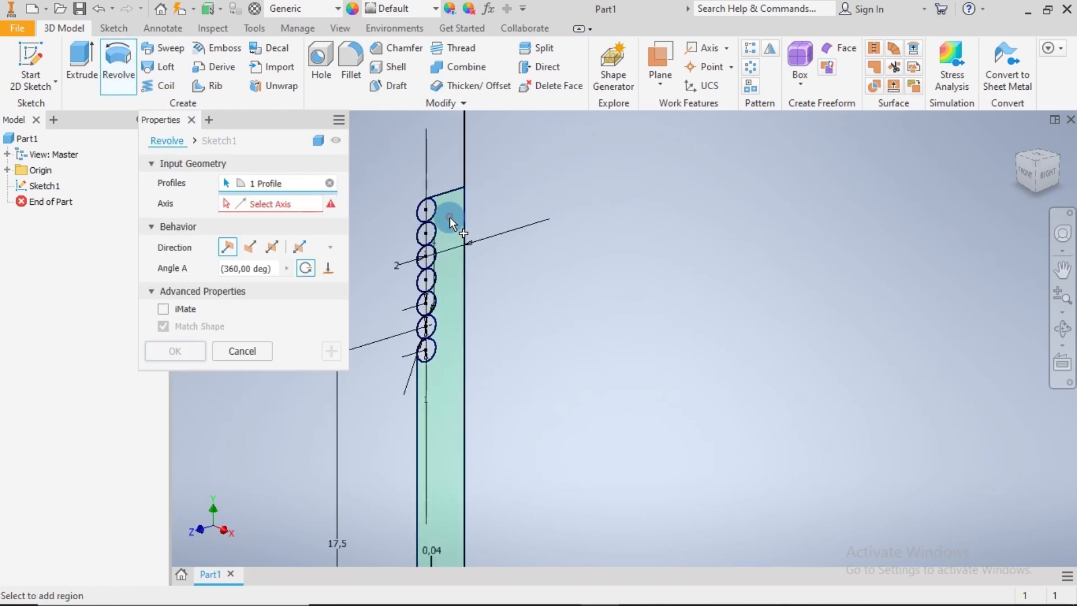
Add the first, third, fifth and seventh circles of the column, counted from the top, to the Revolve profiles
middle_drag(563, 339, 604, 211)
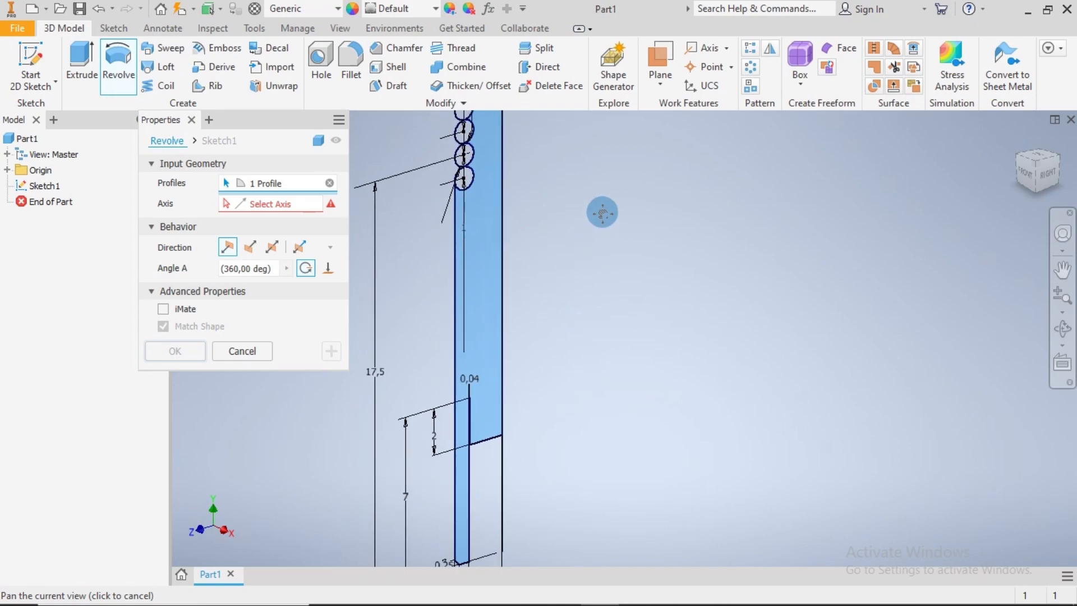
mouse_move(627, 392)
middle_down()
mouse_move(632, 313)
mouse_move(659, 438)
middle_up()
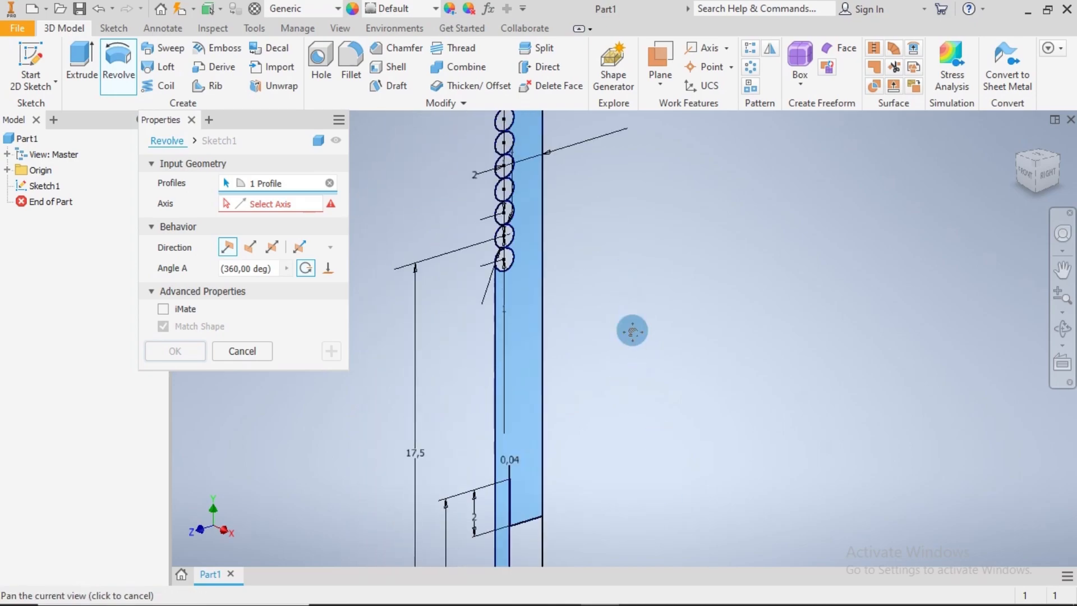
scroll(519, 263, down, 4)
click(543, 244)
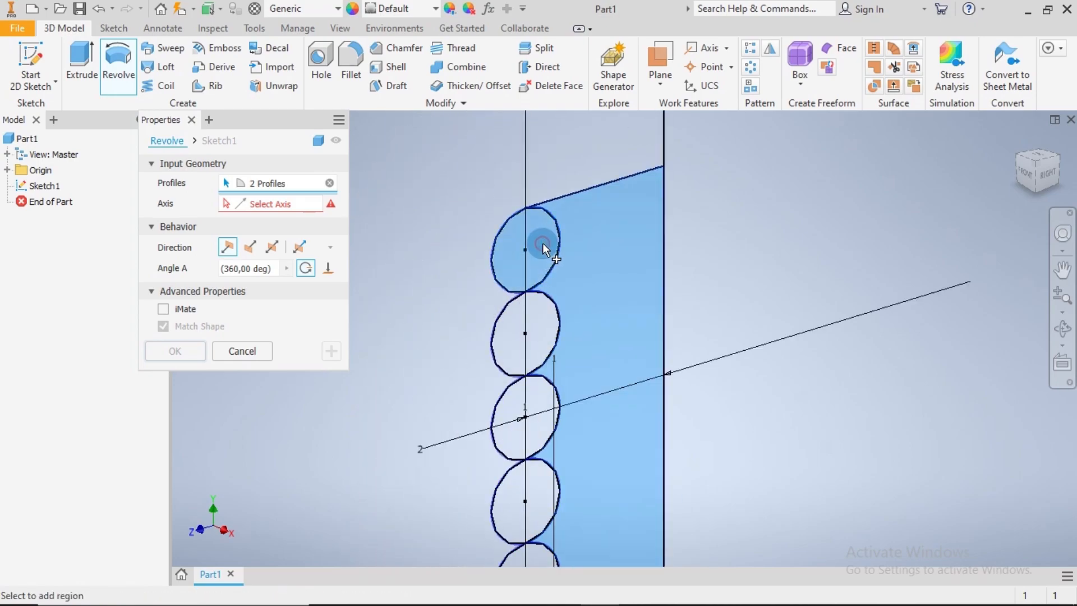
click(543, 422)
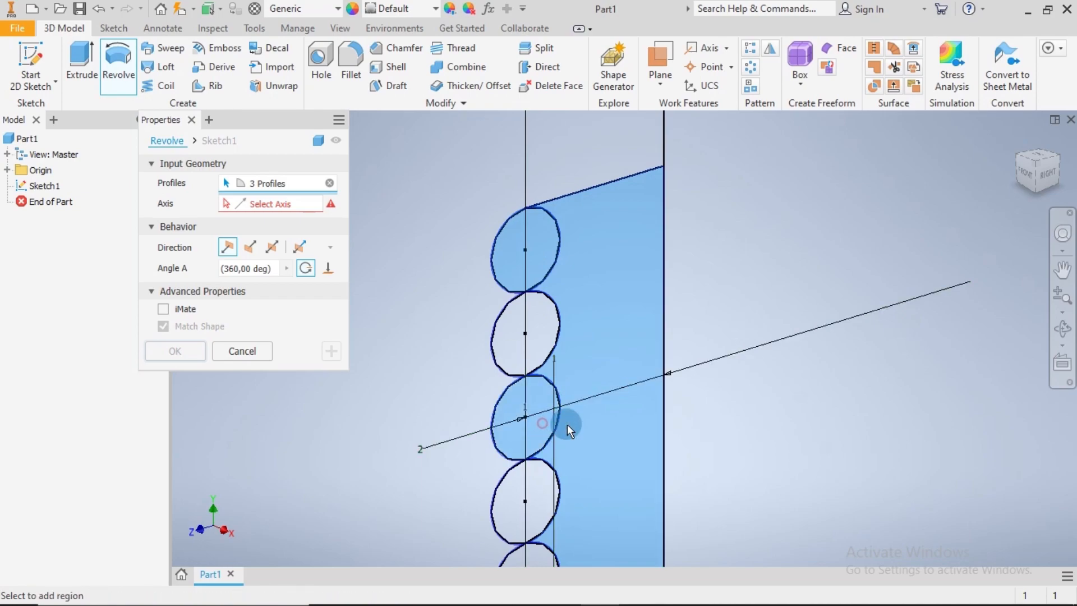
middle_drag(713, 429, 714, 303)
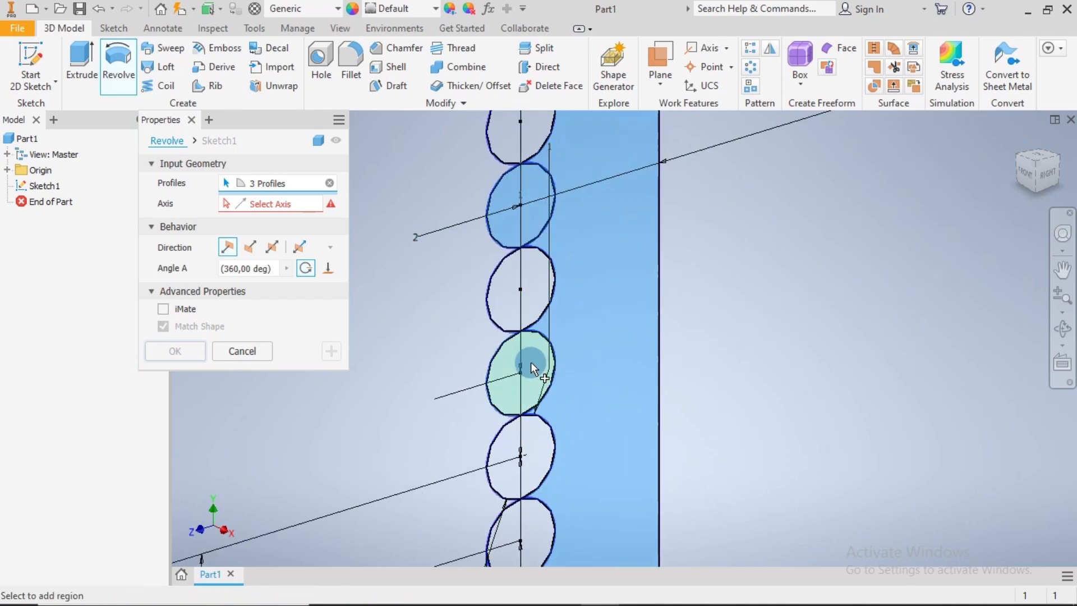
click(536, 364)
middle_drag(714, 422, 712, 346)
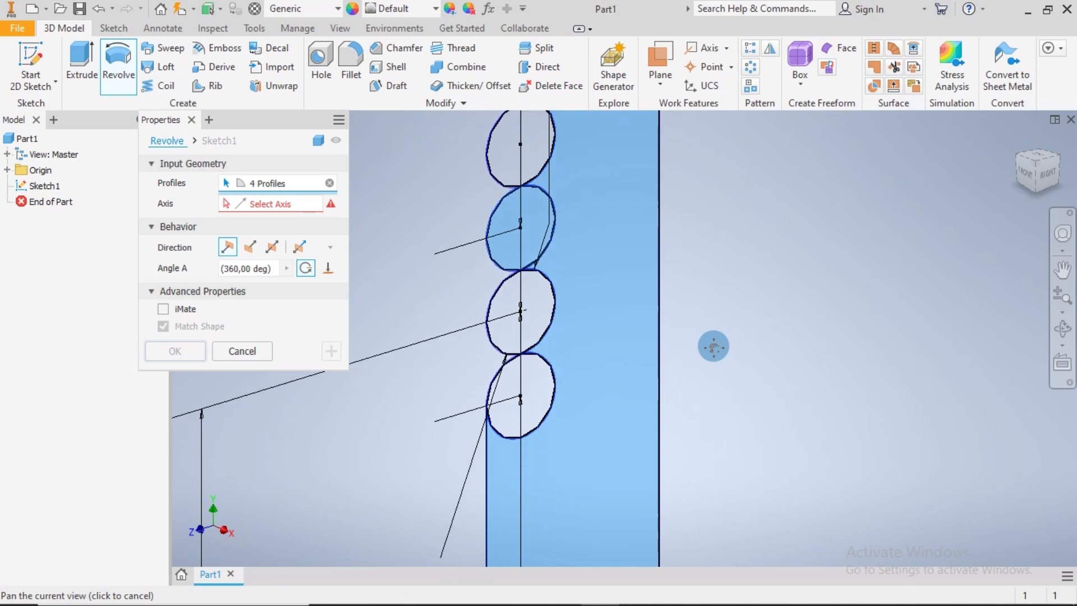
click(536, 396)
scroll(711, 379, up, 3)
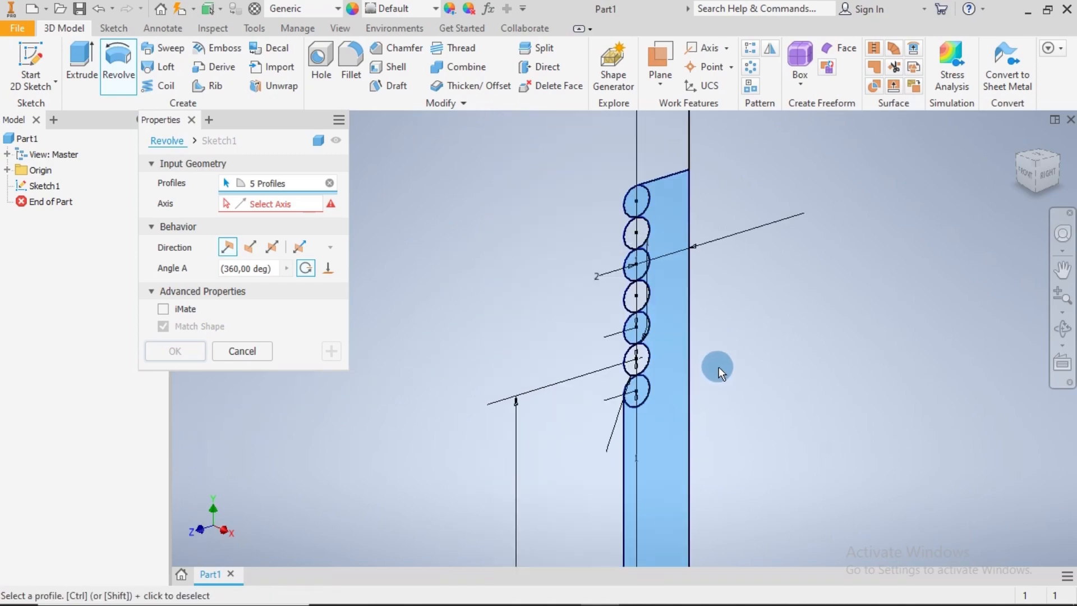
Use the long vertical centre line of the sketch as the axis and complete the 360° Revolve of the selected profiles
scroll(768, 338, up, 2)
middle_drag(782, 354, 704, 327)
scroll(713, 325, down, 3)
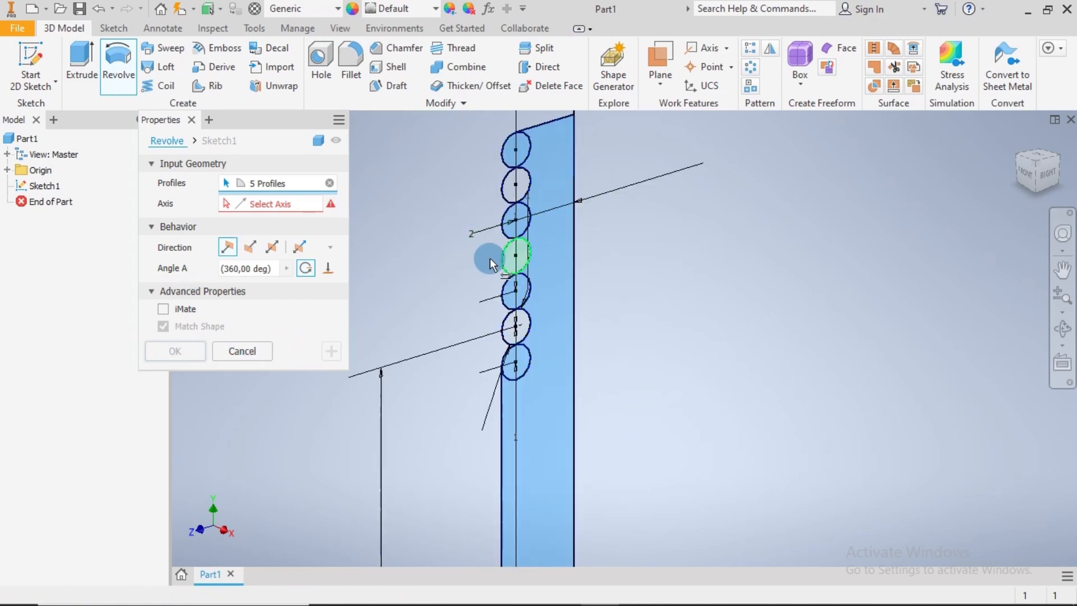
click(296, 204)
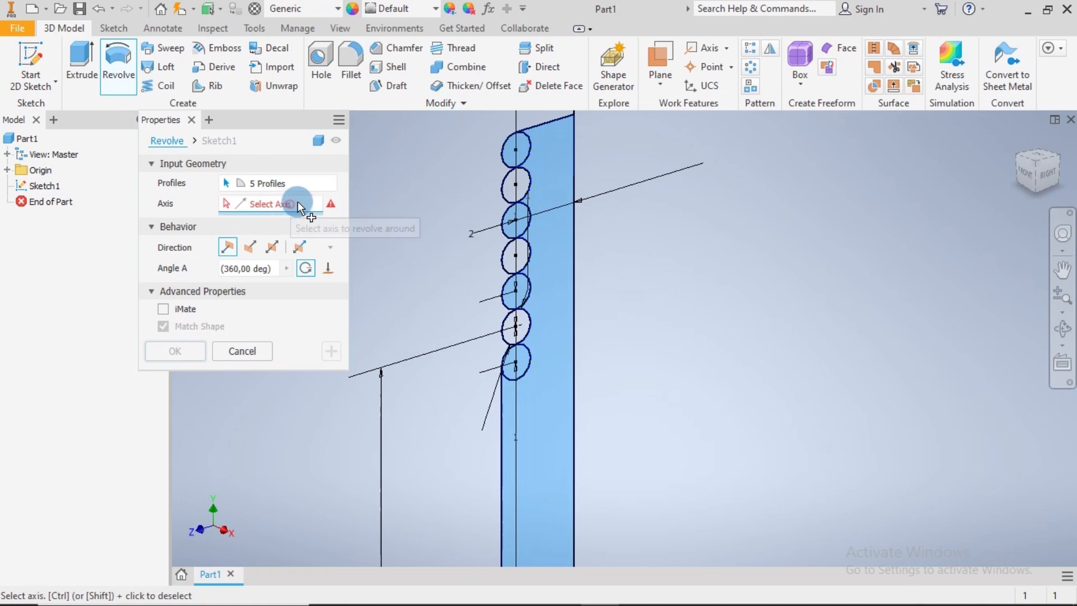
click(574, 257)
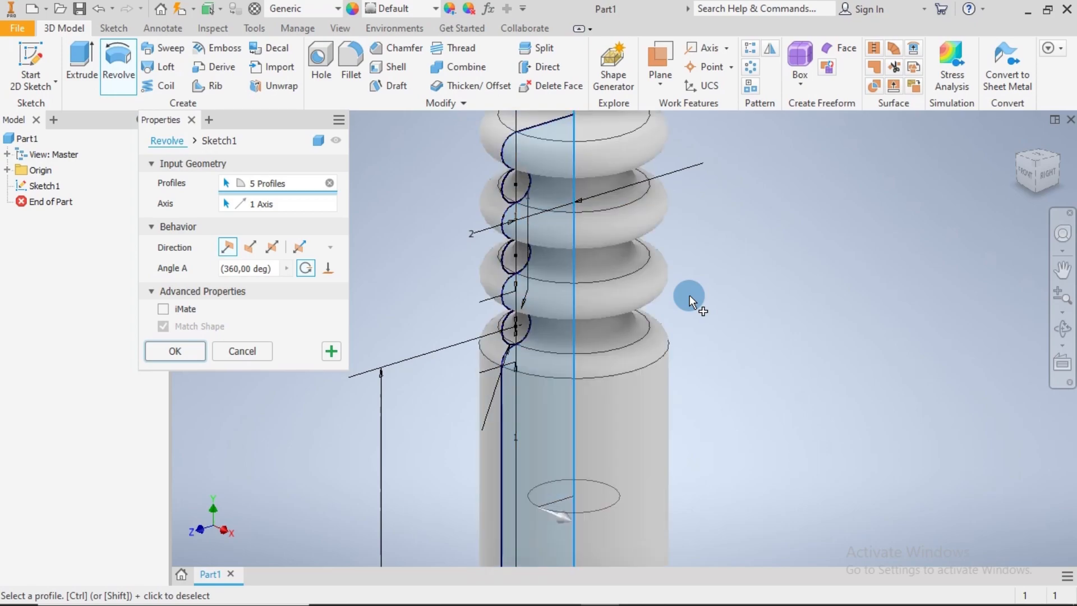
scroll(691, 295, down, 5)
middle_drag(733, 337, 675, 272)
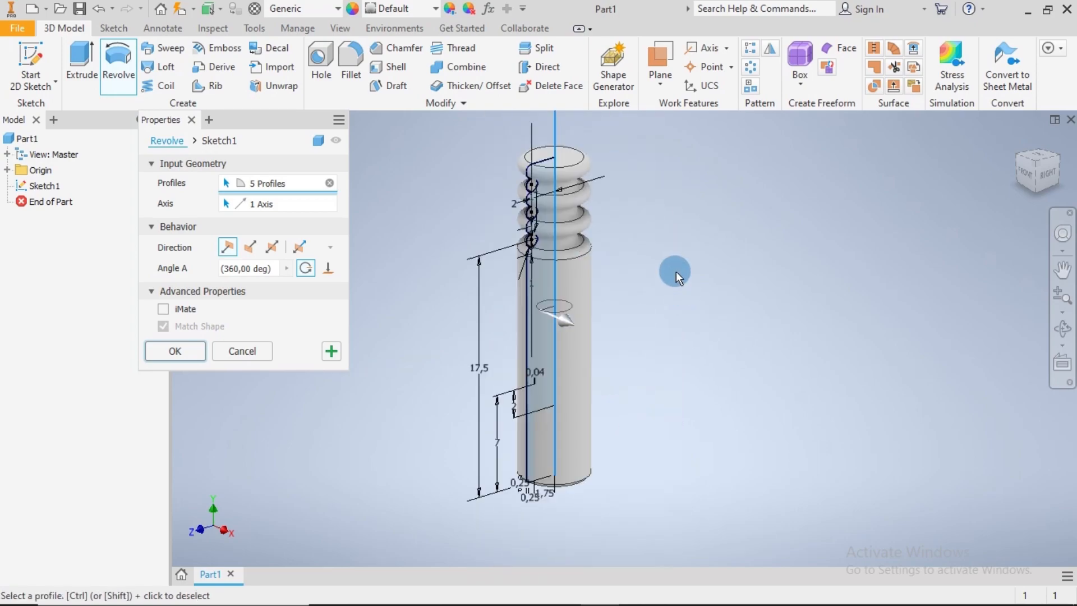
middle_drag(644, 204, 649, 264)
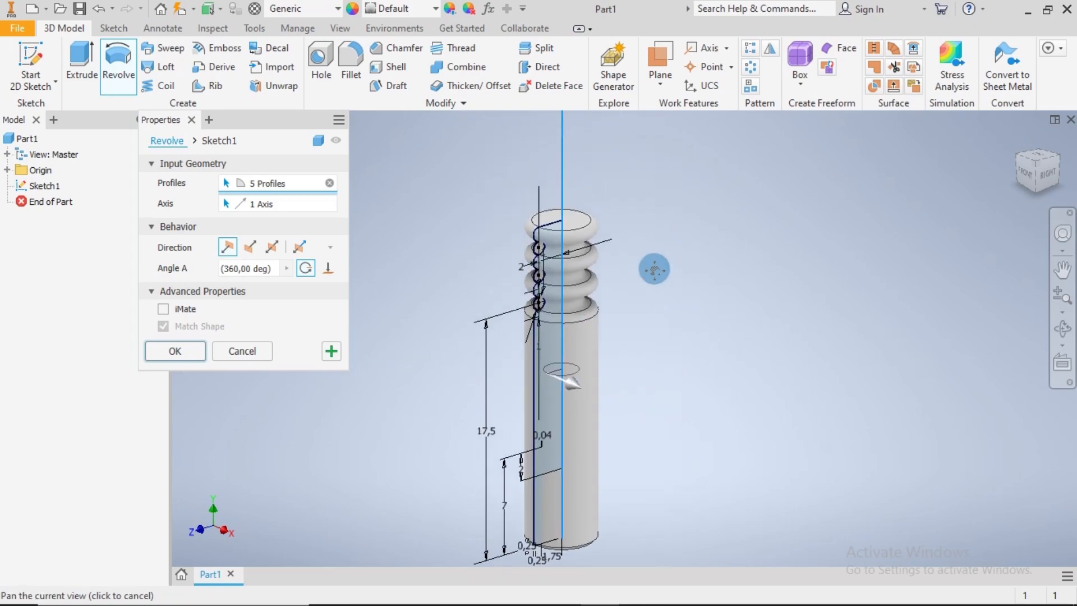
click(190, 352)
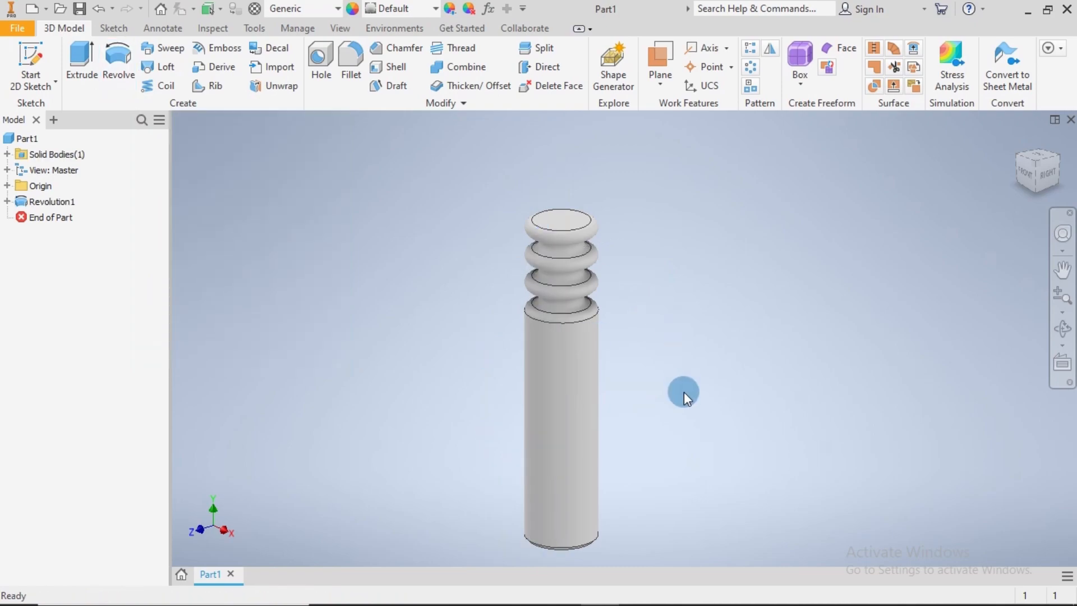
Start a new sketch on the YZ plane, viewing the revolved body from the right
mouse_move(684, 392)
shift+middle_down()
mouse_move(675, 312)
mouse_move(680, 416)
mouse_move(680, 395)
shift+middle_up()
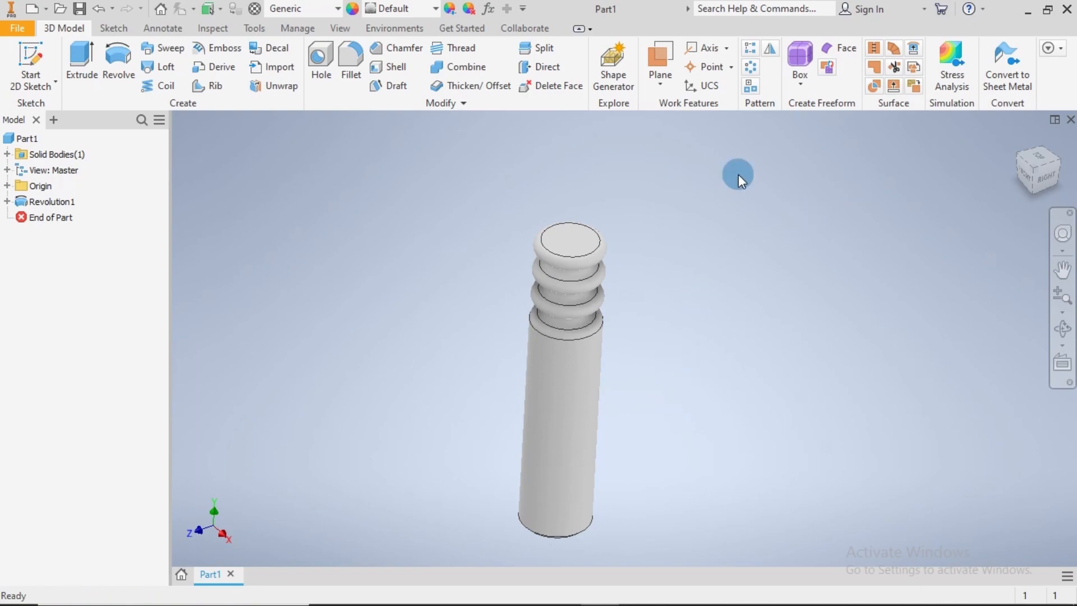
click(1046, 178)
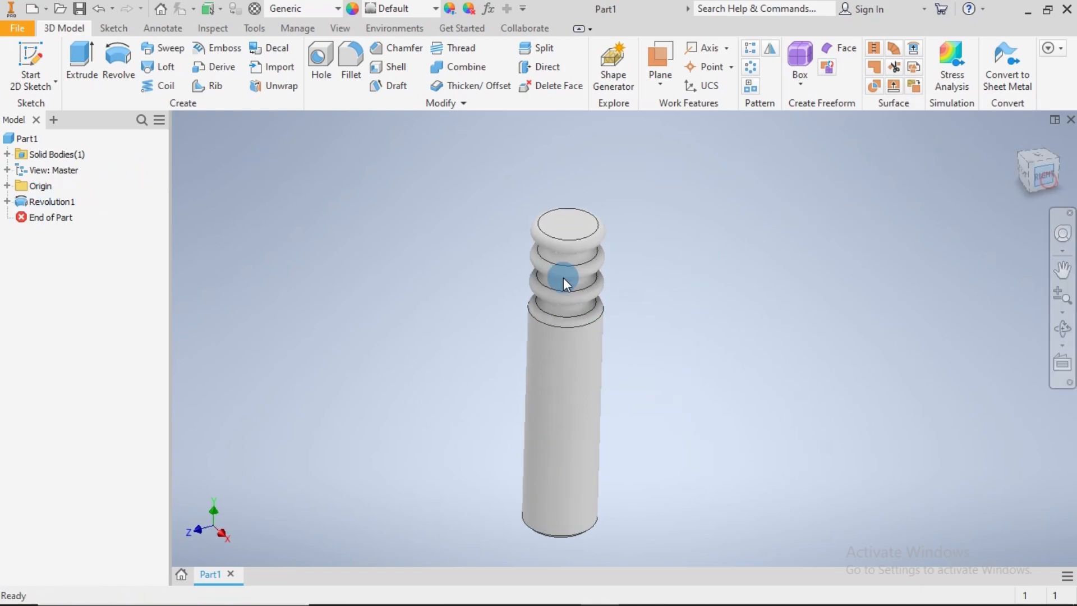
click(7, 186)
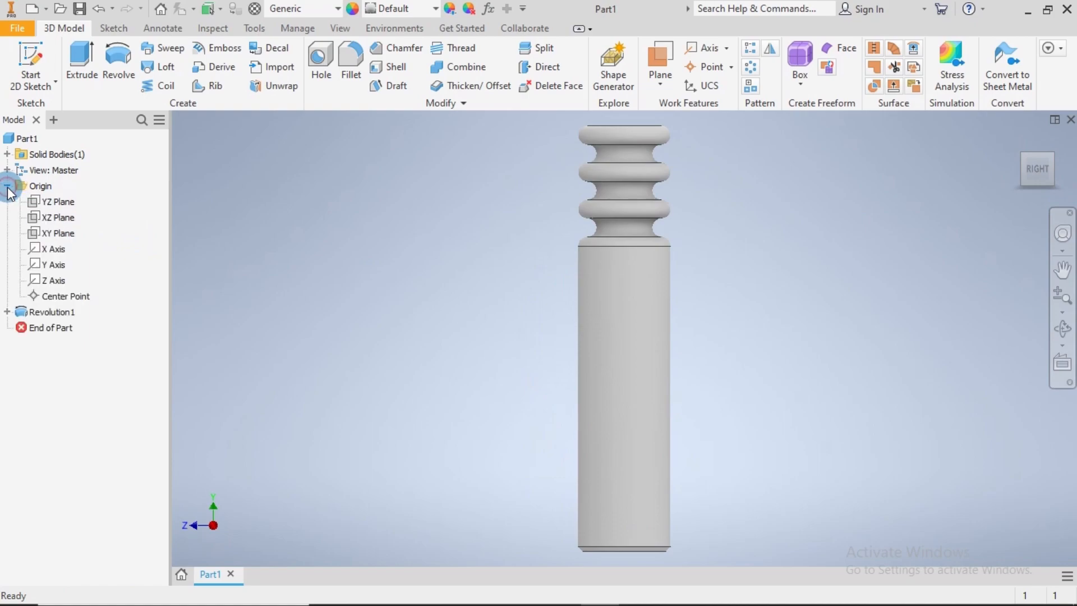
click(57, 202)
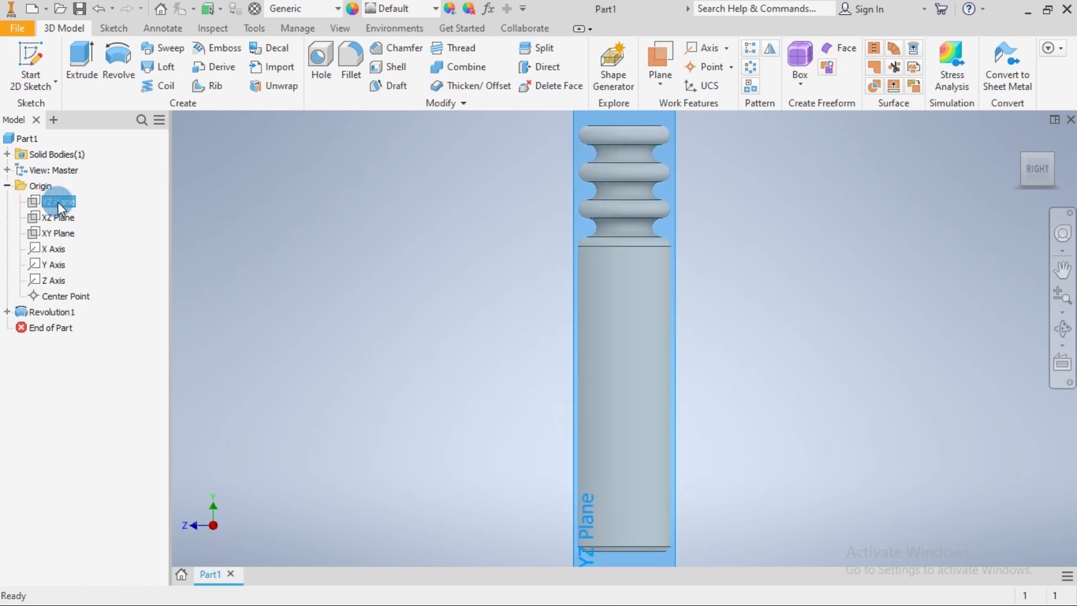
key(s)
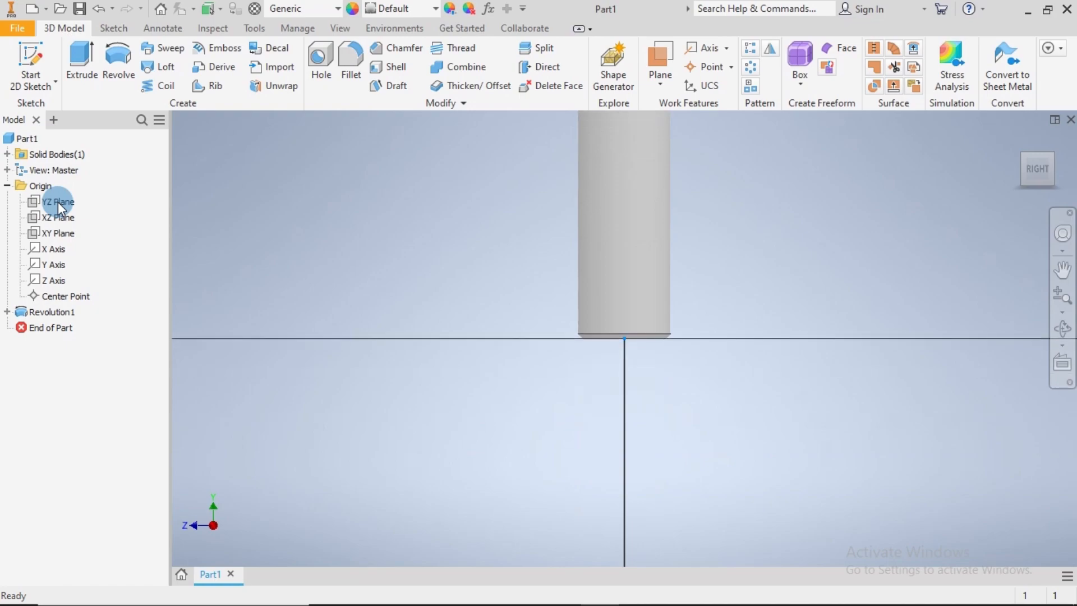
middle_drag(487, 286, 488, 501)
mouse_move(765, 258)
middle_down()
mouse_move(714, 403)
mouse_move(718, 386)
middle_up()
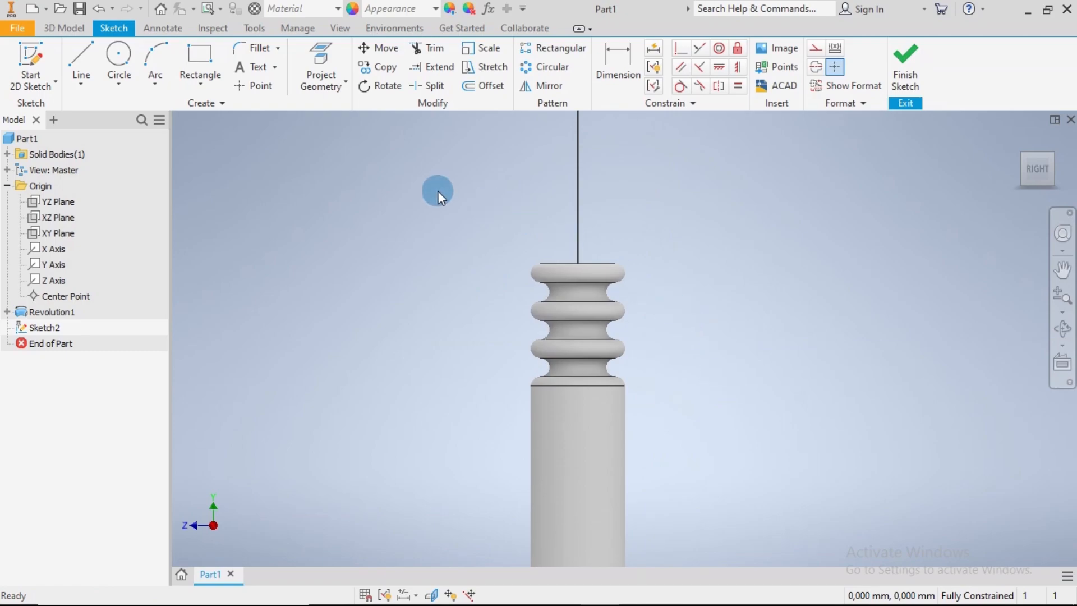
Turn on Slice Graphics to cut the body's display at the sketch plane and return to the sketch tools
scroll(604, 249, down, 3)
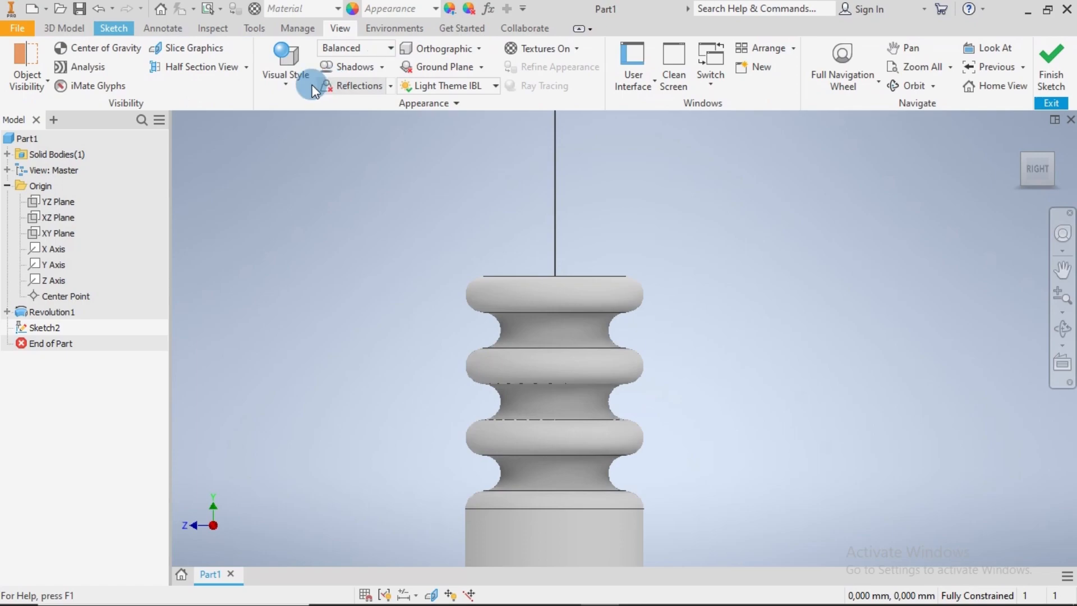
click(217, 48)
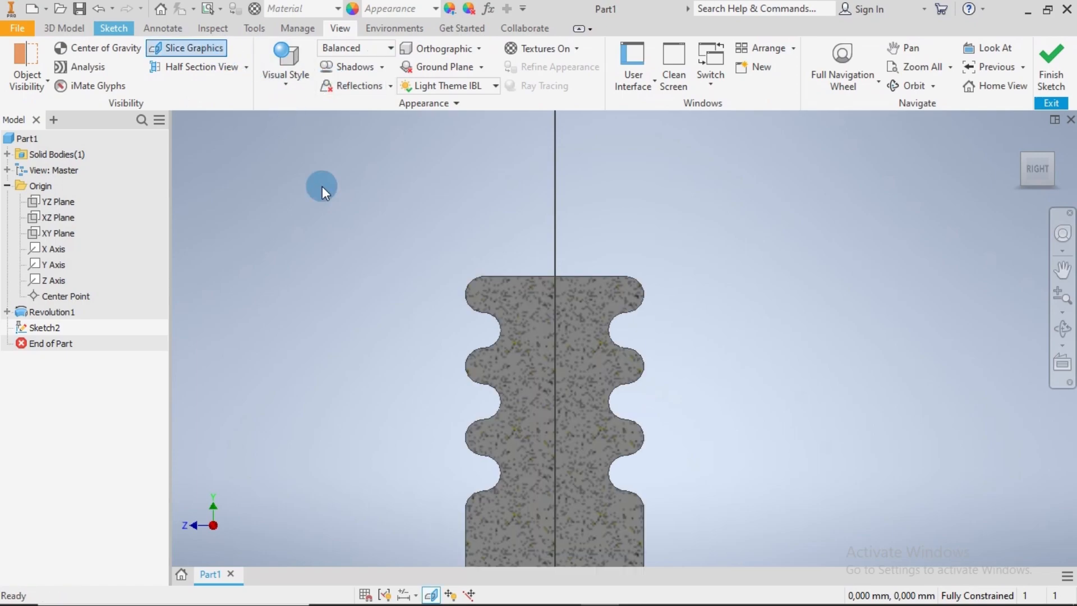
click(64, 29)
click(114, 29)
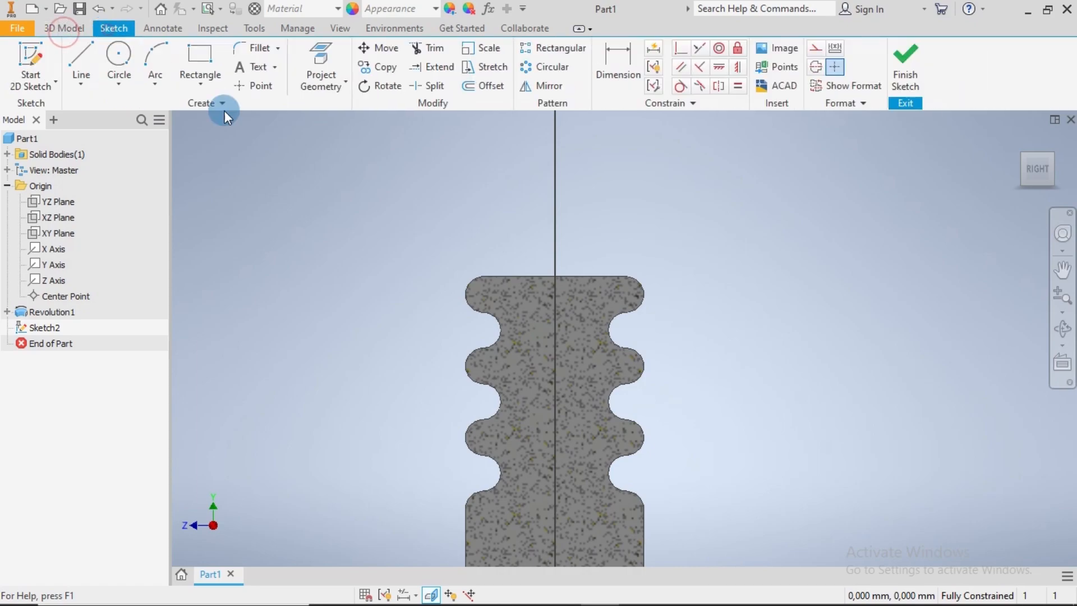
Sketch a stepped line chain from the body's top centre: about 5.9 mm up the axis, 0.87 mm outward, then down to an outward ledge above the body
click(86, 58)
middle_drag(631, 226, 626, 405)
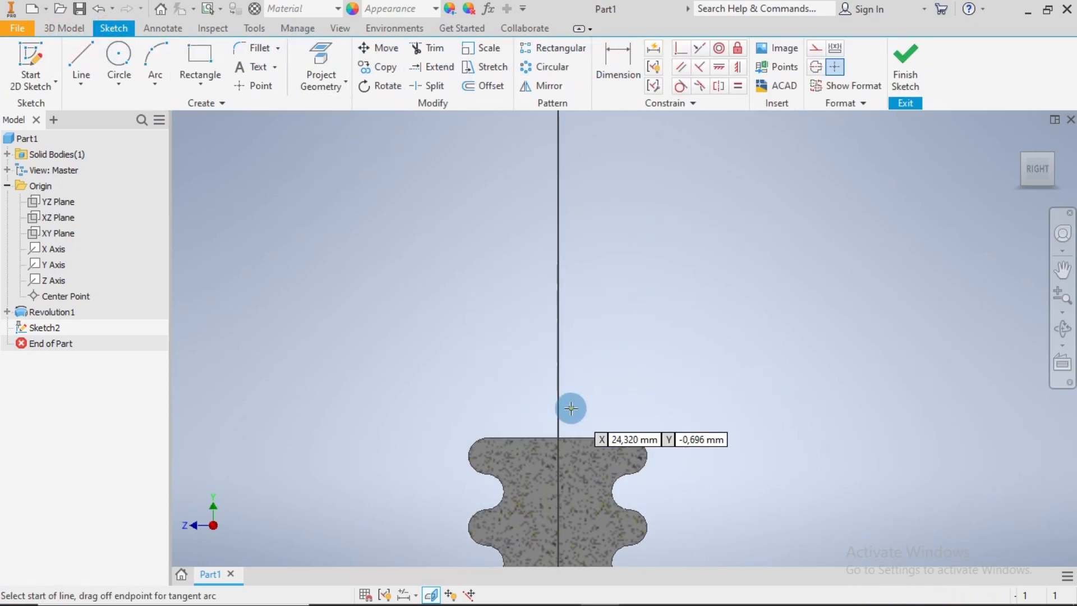
click(557, 438)
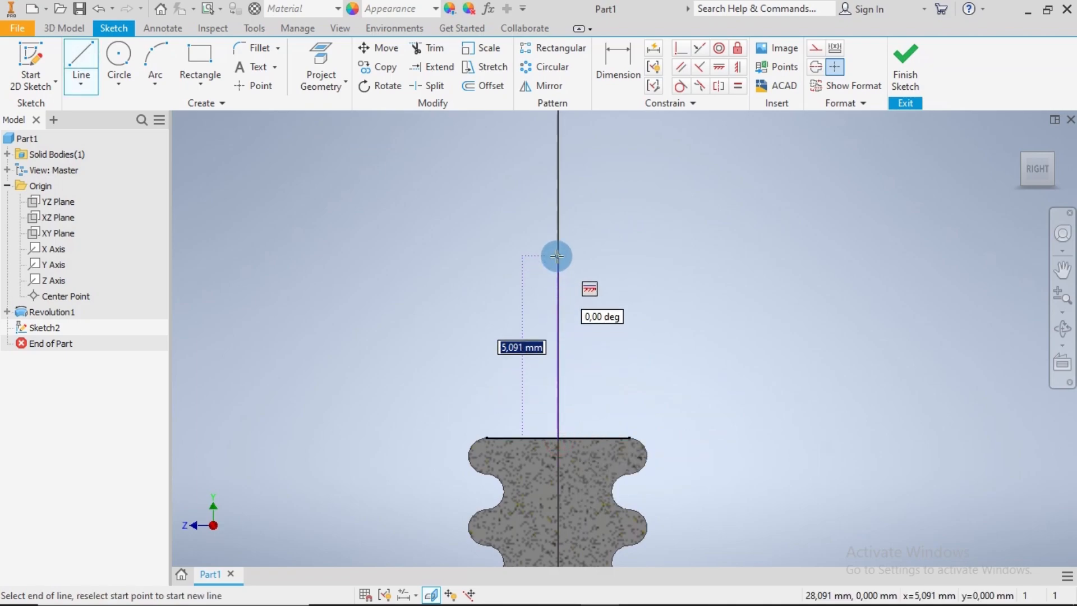
click(558, 227)
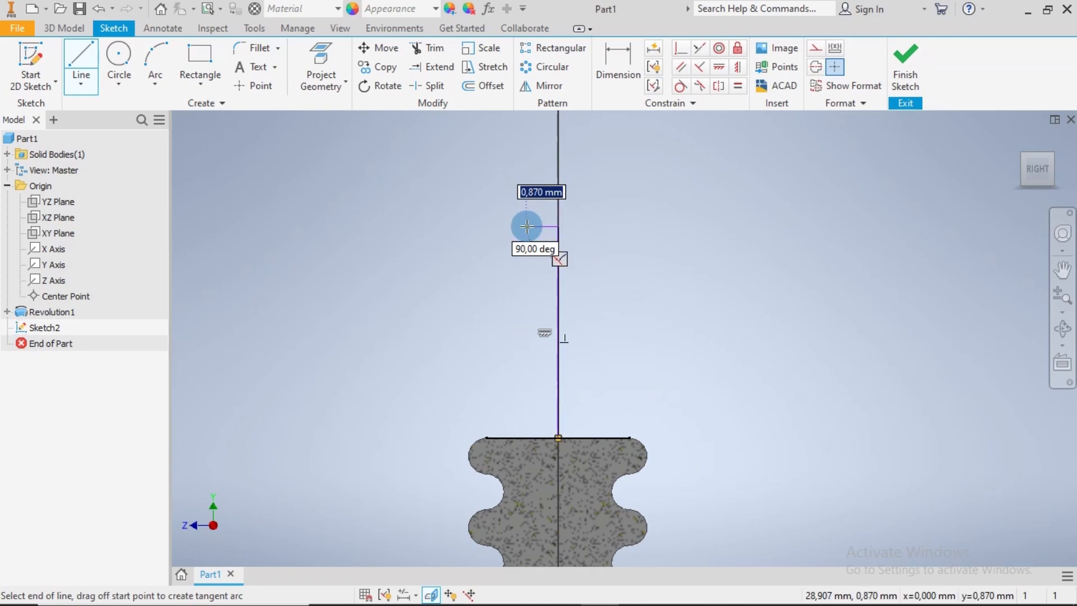
click(526, 226)
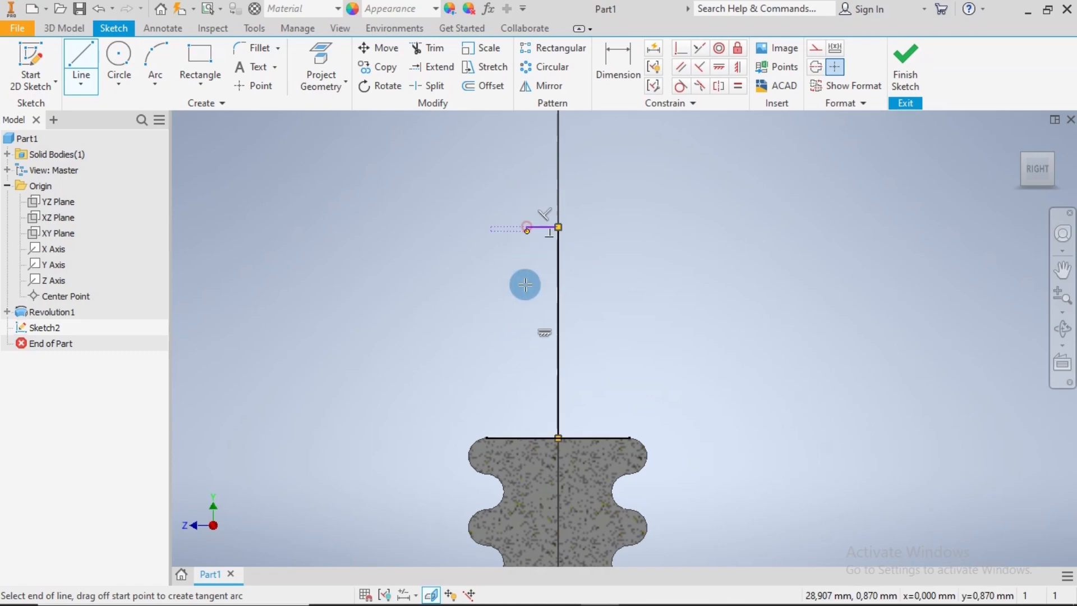
click(496, 352)
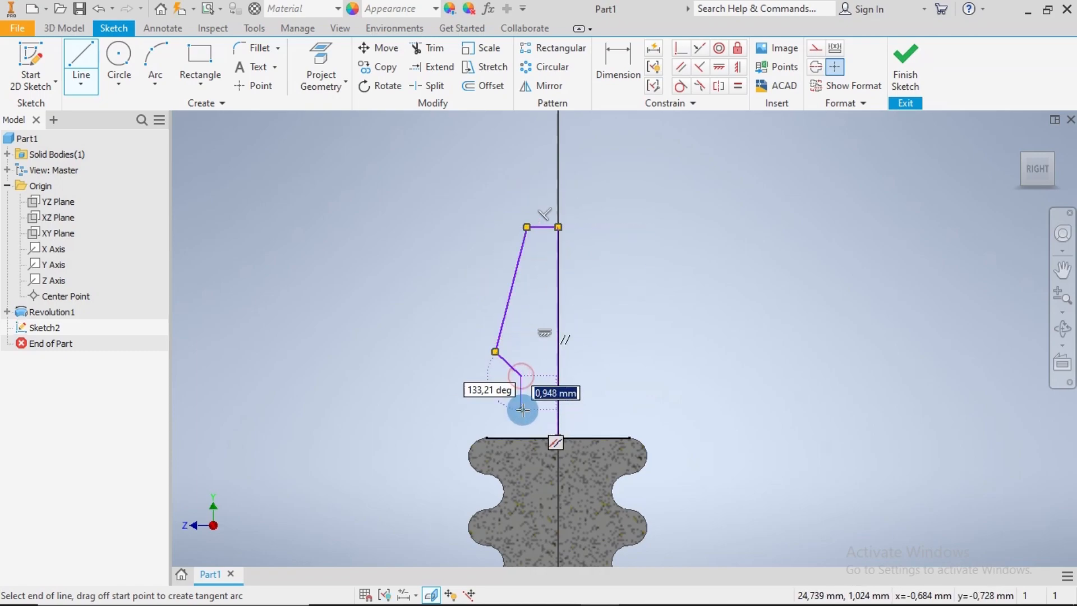
click(522, 410)
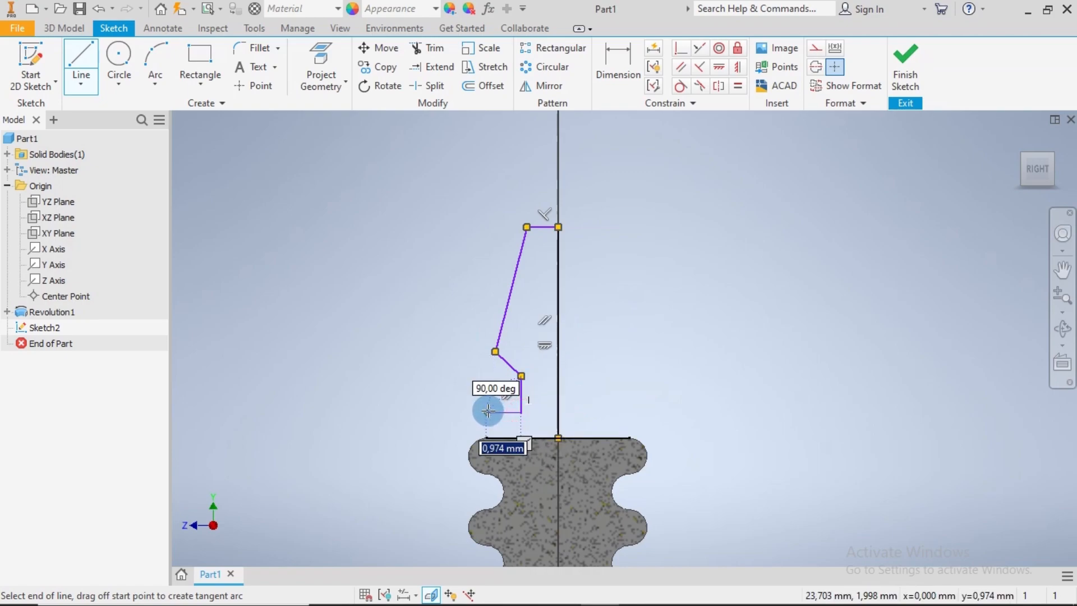
click(497, 412)
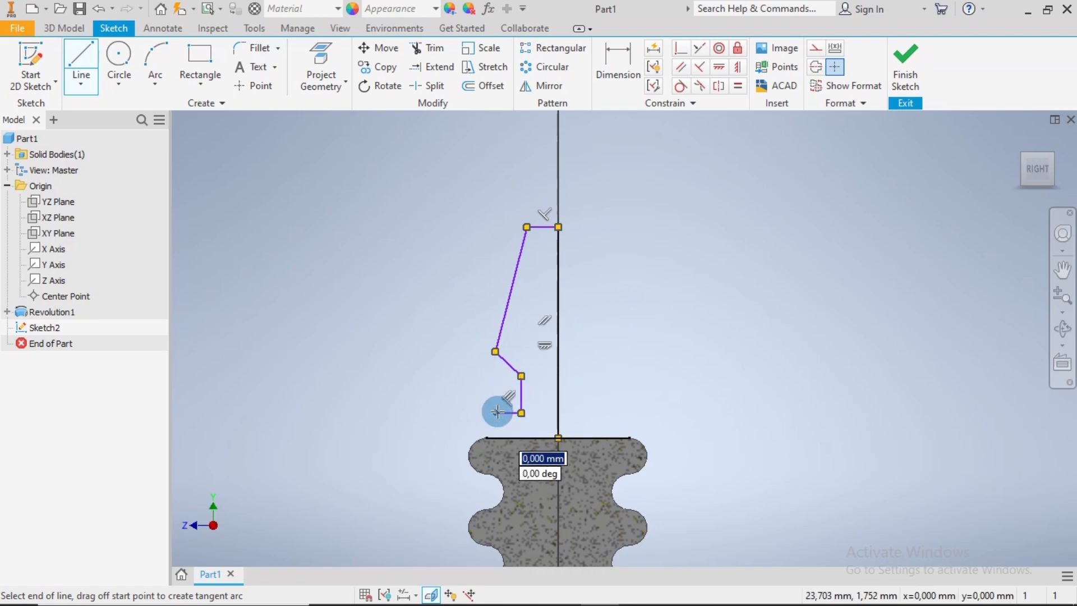
key(Escape)
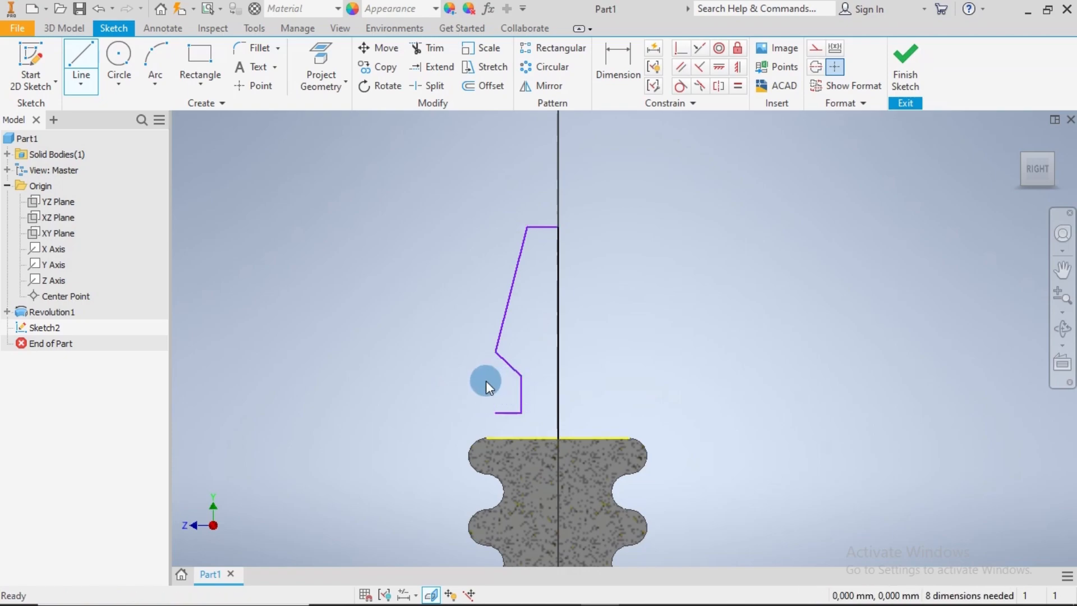
Sketch a short vertical center-to-center slot about 0.56 mm wide below the ledge line, its upper arc reaching the line's open end
click(194, 89)
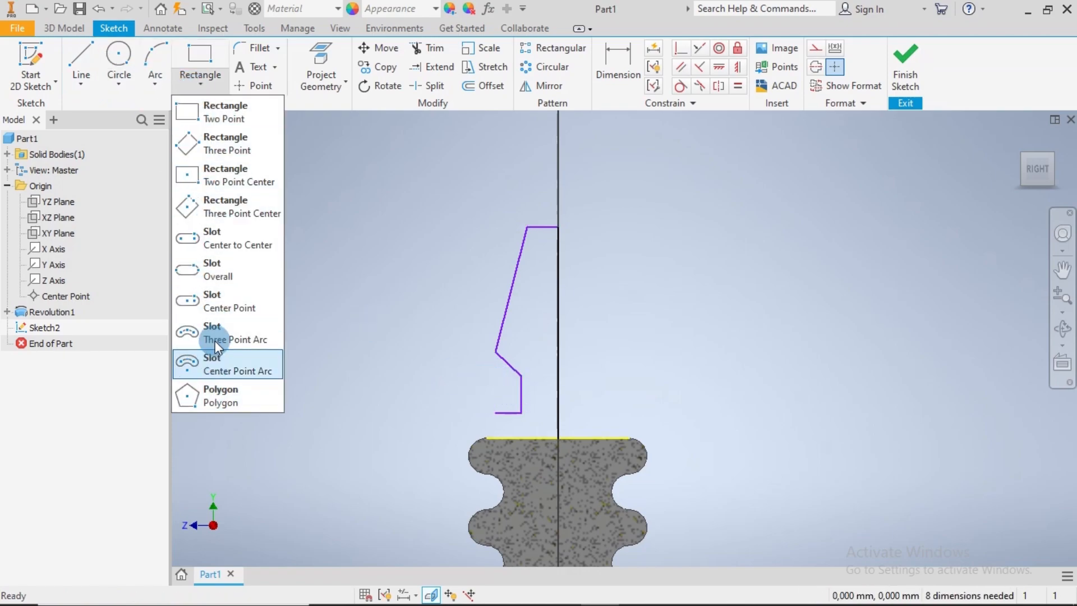
click(217, 237)
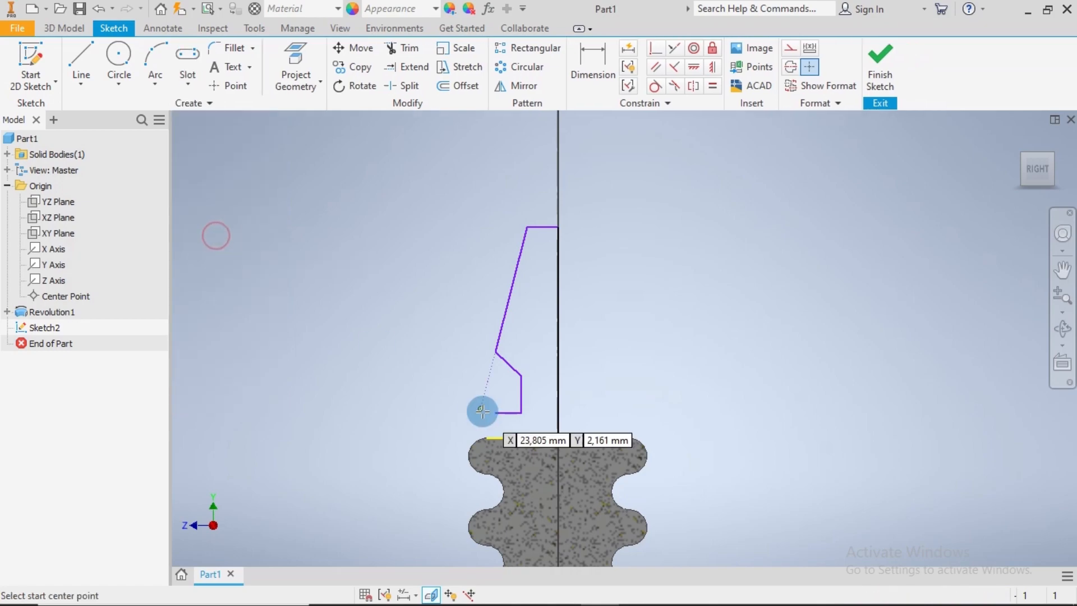
scroll(482, 415, up, 4)
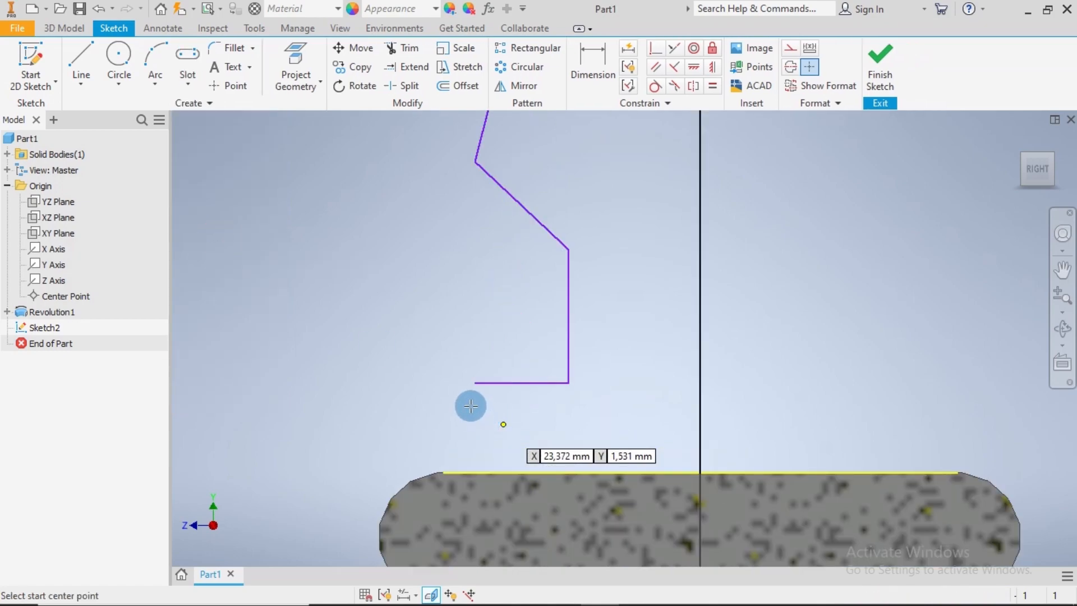
click(475, 418)
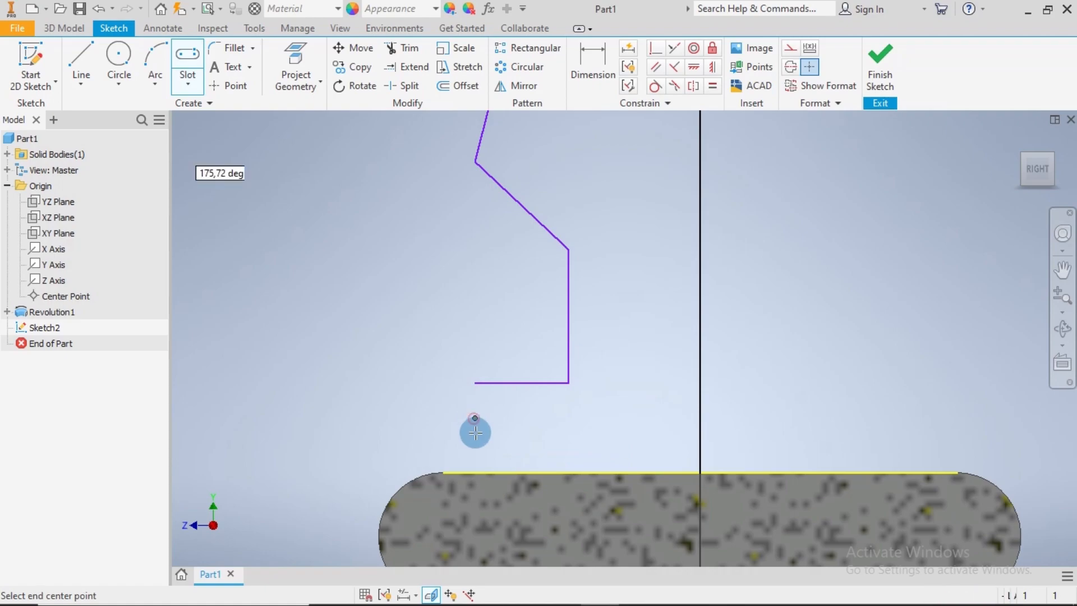
click(475, 433)
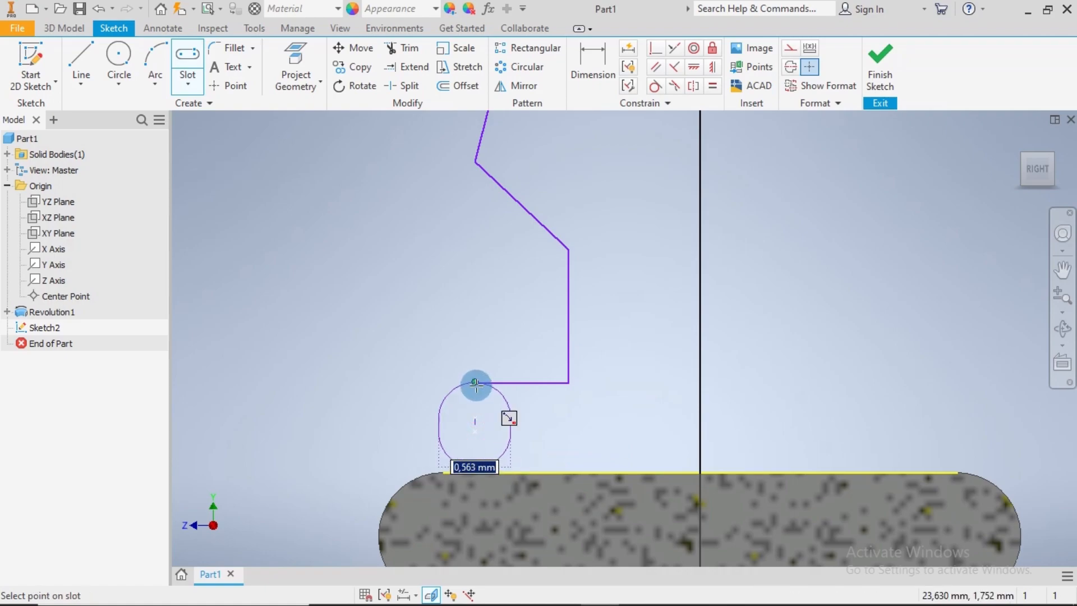
click(476, 385)
key(Escape)
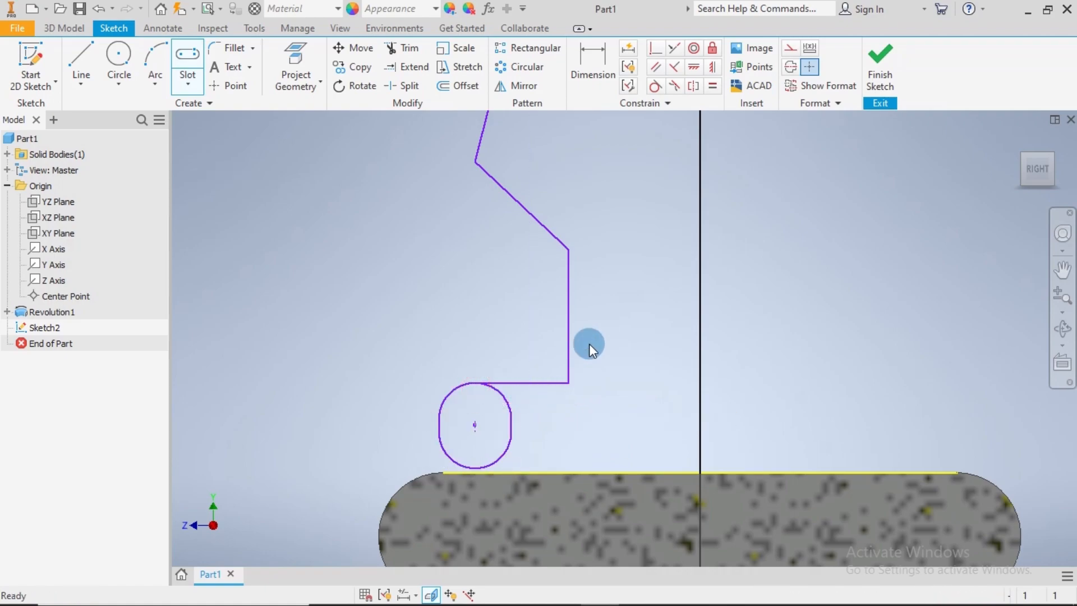
Make the slot's lower arc tangent to the body's top edge and its upper arc tangent to the short ledge line
click(655, 88)
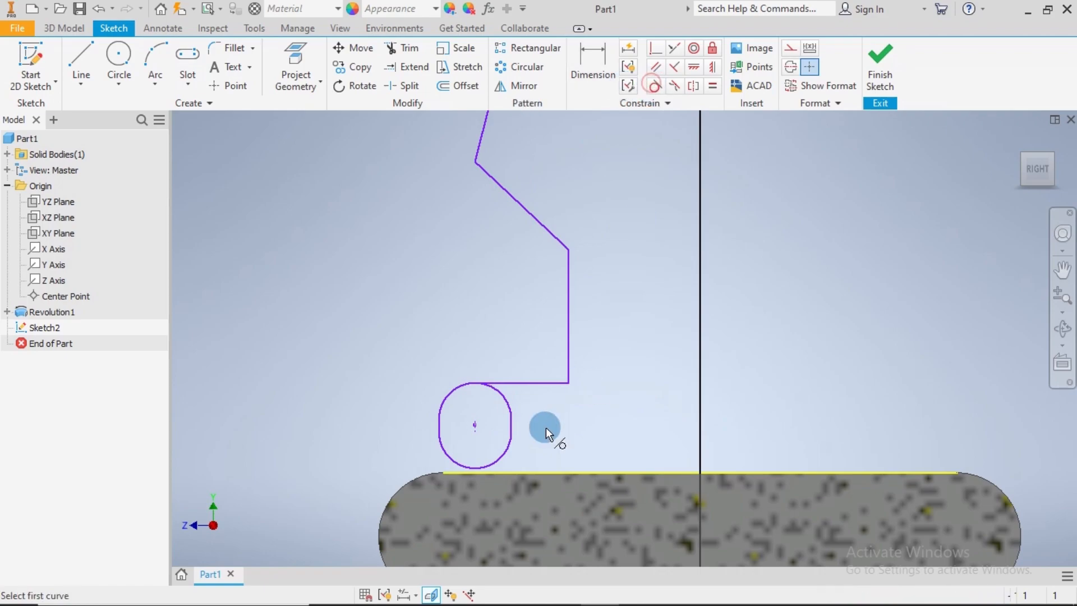
click(505, 455)
click(509, 471)
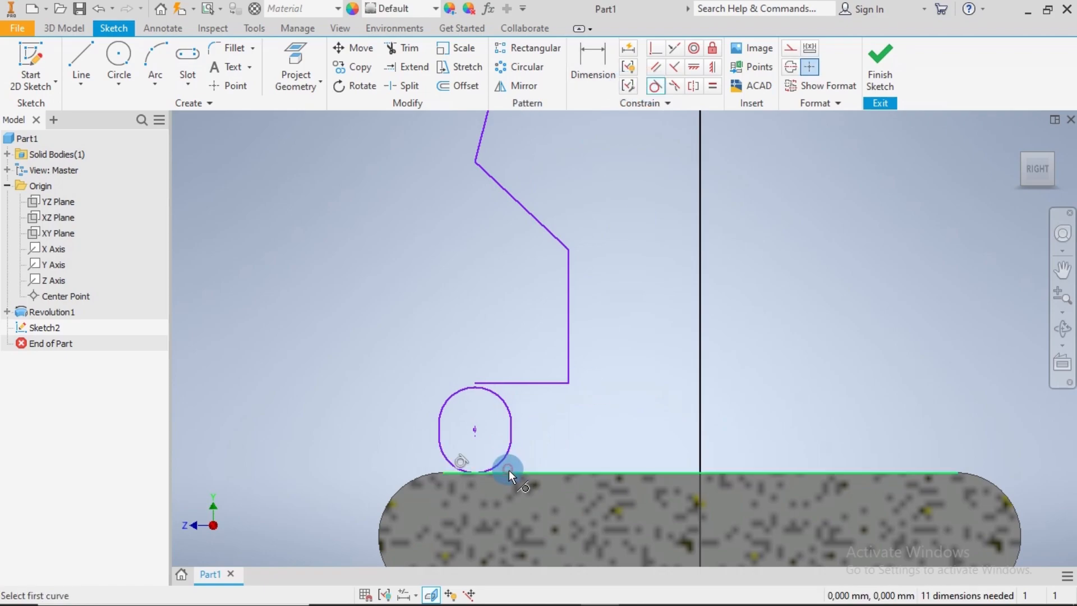
click(495, 396)
click(497, 384)
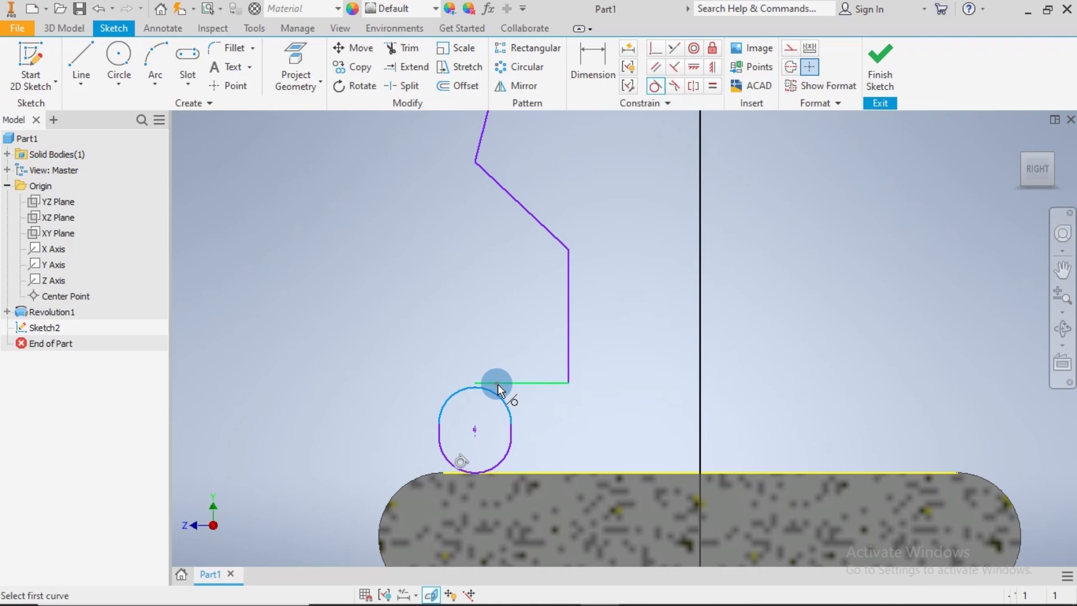
Draw a horizontal line about 1.75 mm long on the body's top edge, from the slot's lowest point to the centre axis
scroll(613, 364, up, 5)
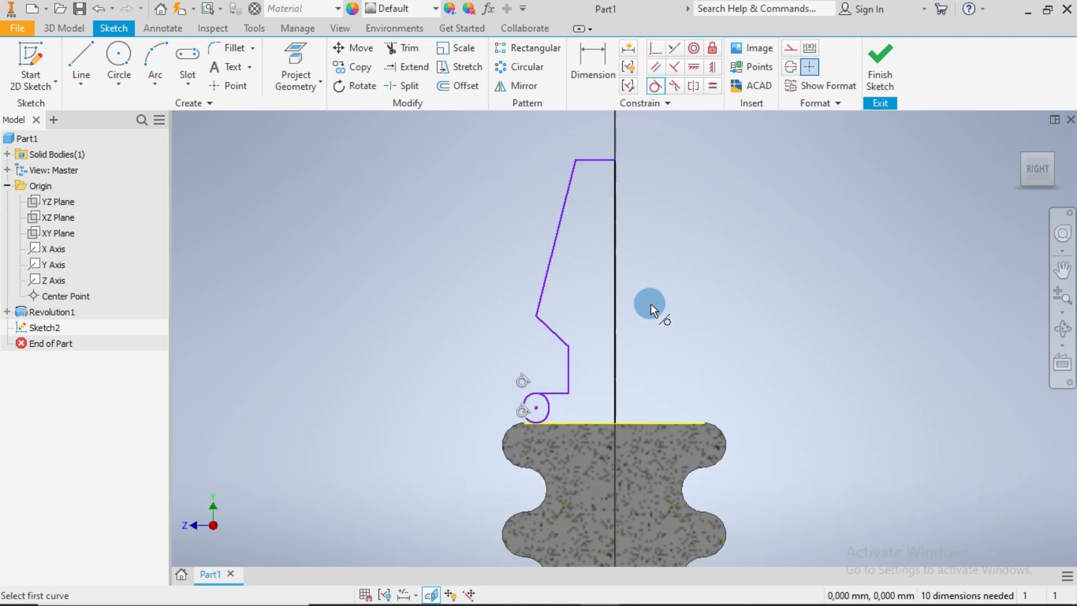
middle_drag(615, 315, 554, 347)
click(93, 59)
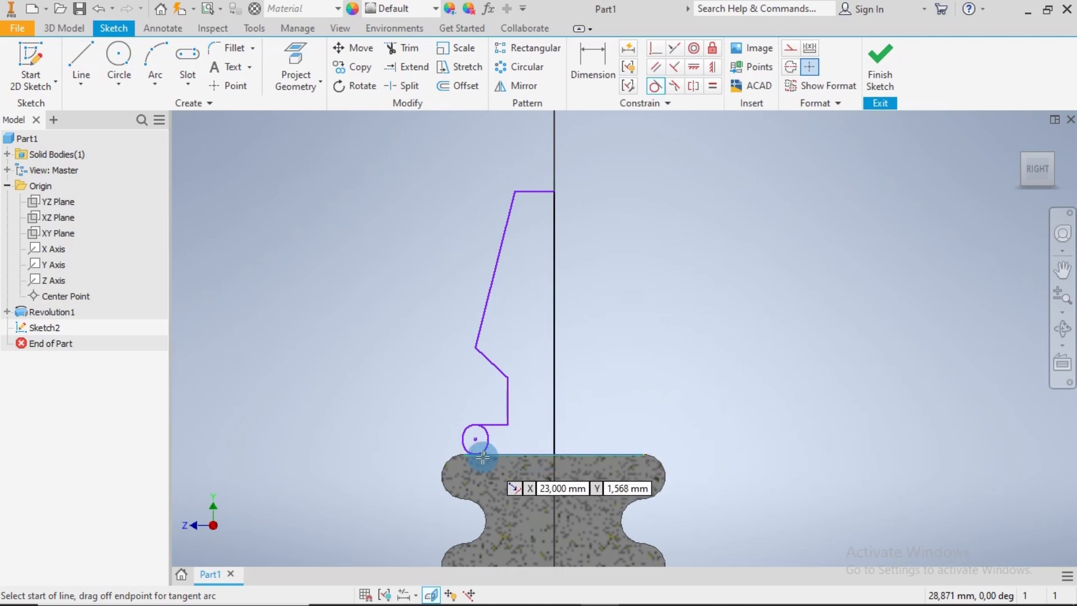
click(475, 454)
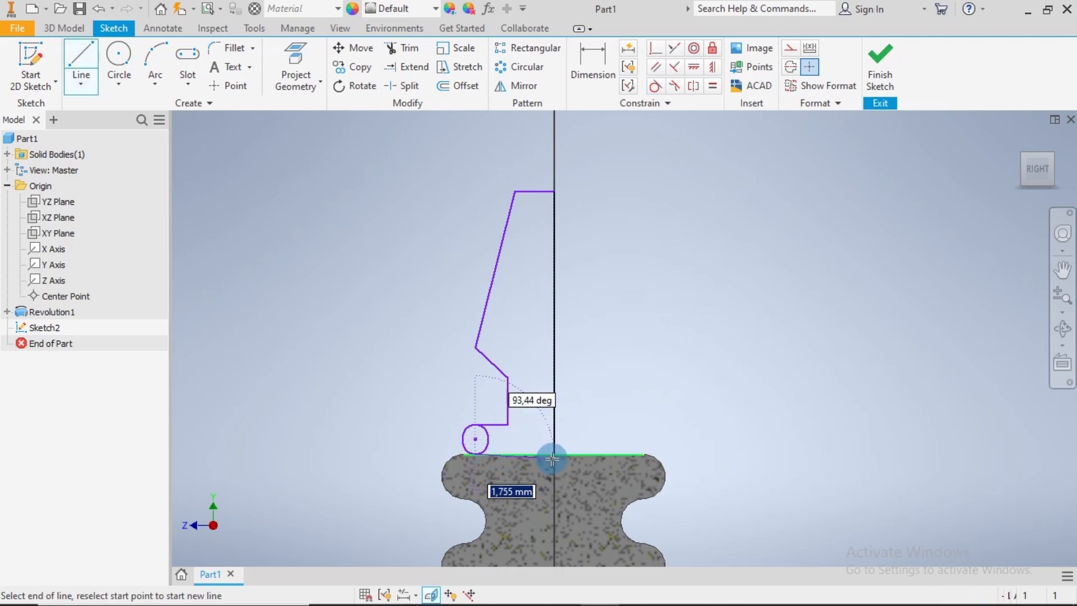
double_click(554, 453)
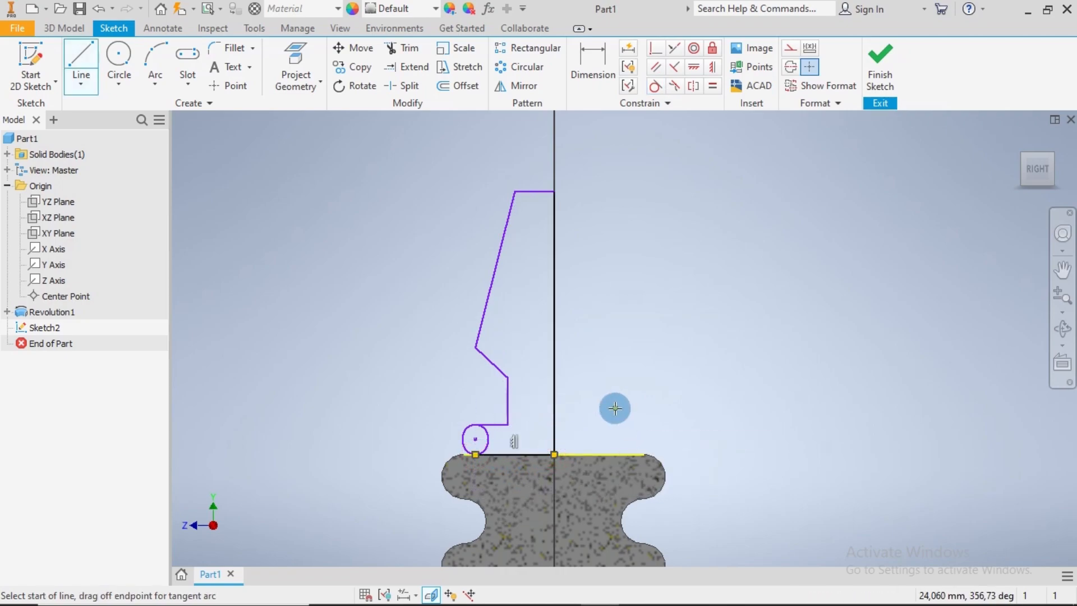
key(Escape)
Dimension the slot's center-to-center distance as 0.083 mm
click(593, 63)
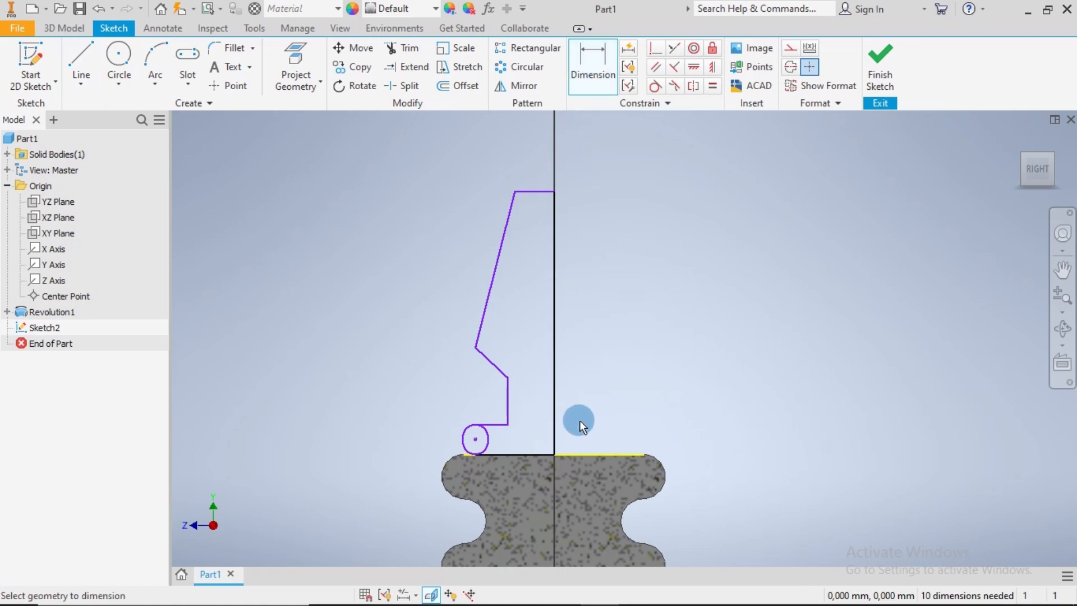
scroll(476, 440, up, 10)
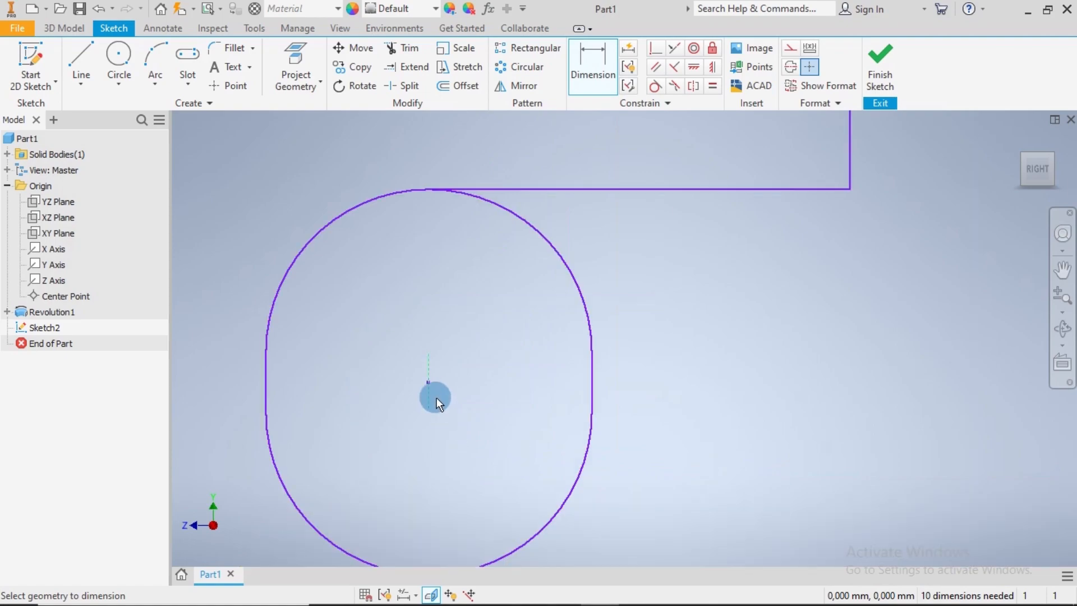
click(429, 389)
scroll(415, 388, down, 8)
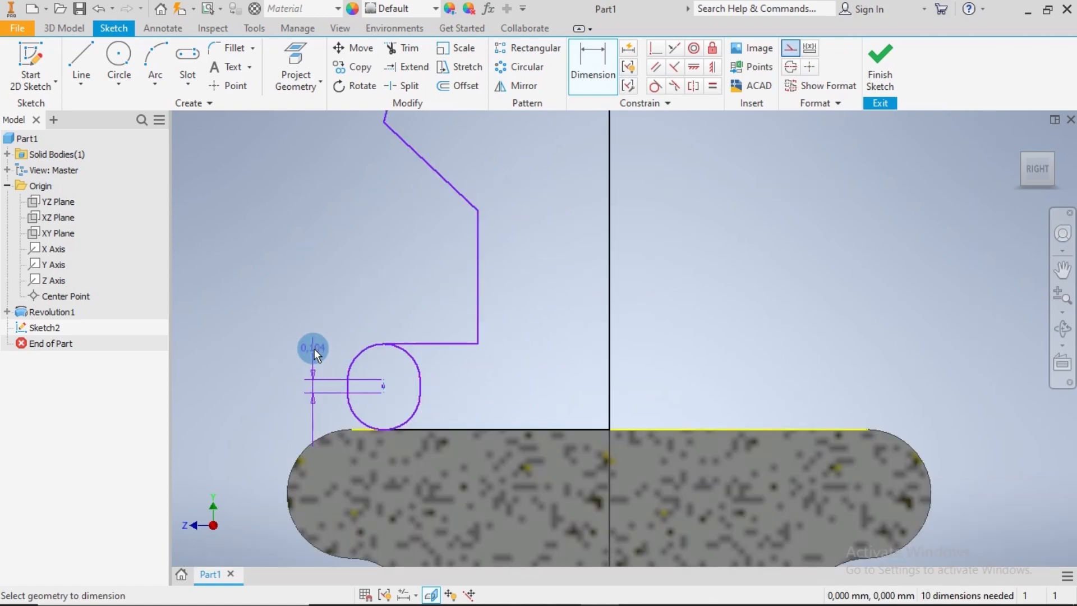
click(313, 348)
text(0.)
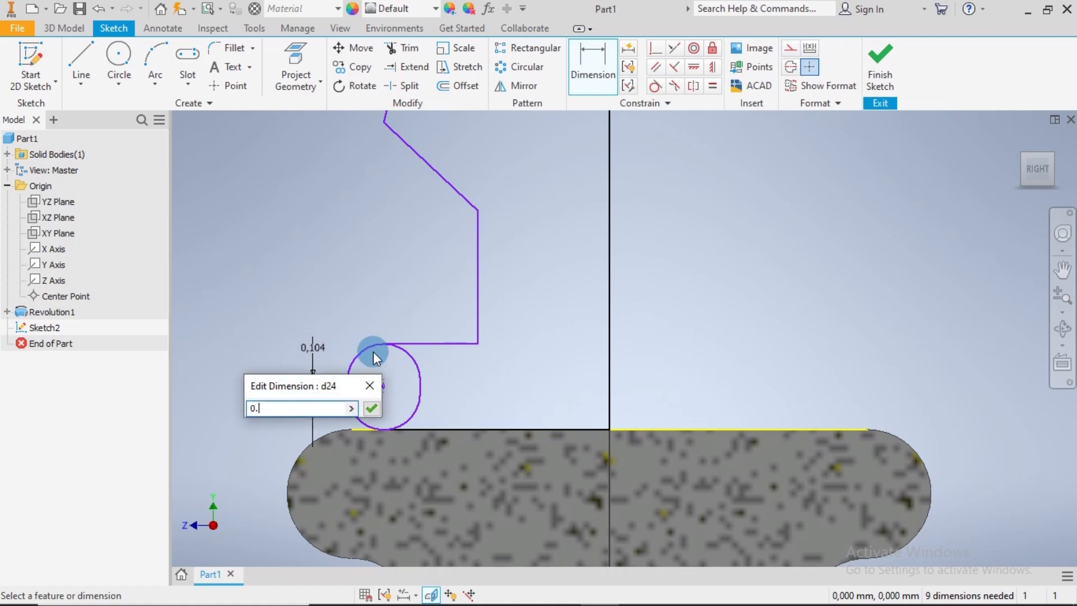
text(083)
key(Return)
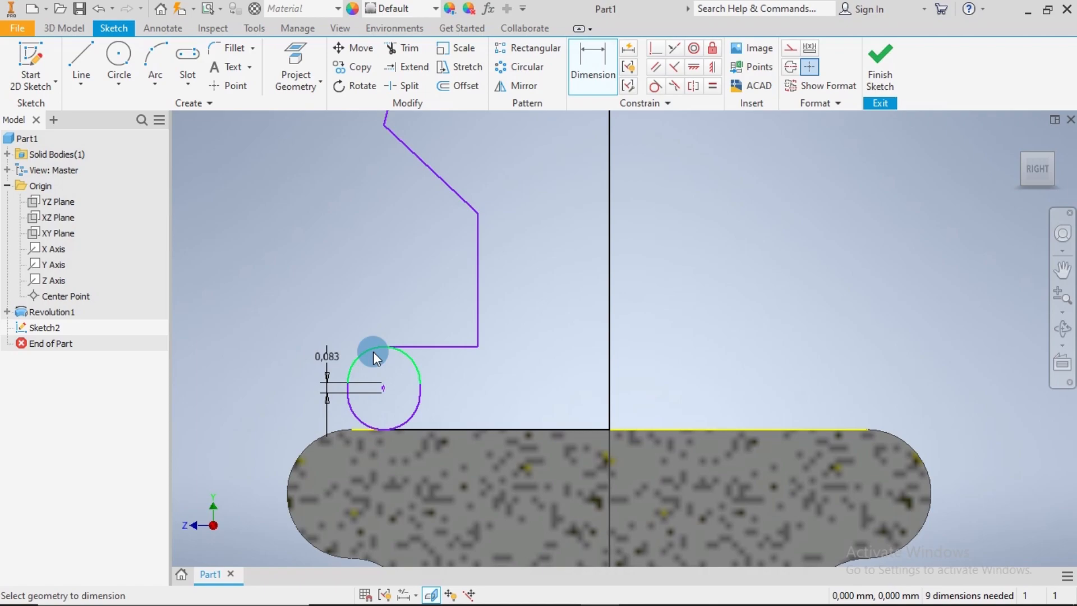
Dimension the radius of the slot's upper arc as 0.25 mm
click(373, 351)
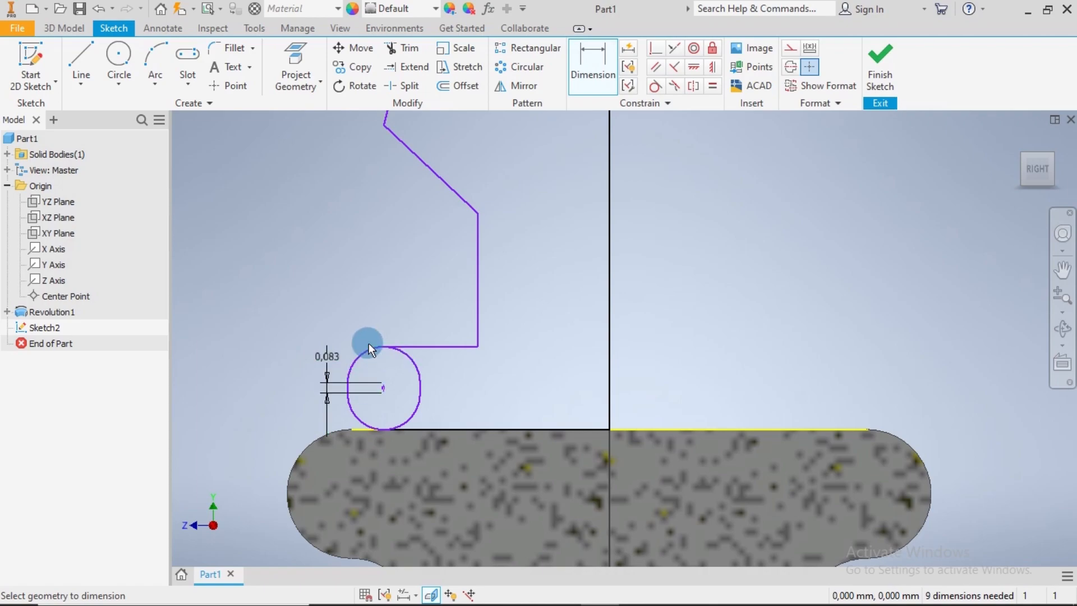
click(325, 319)
text(0.)
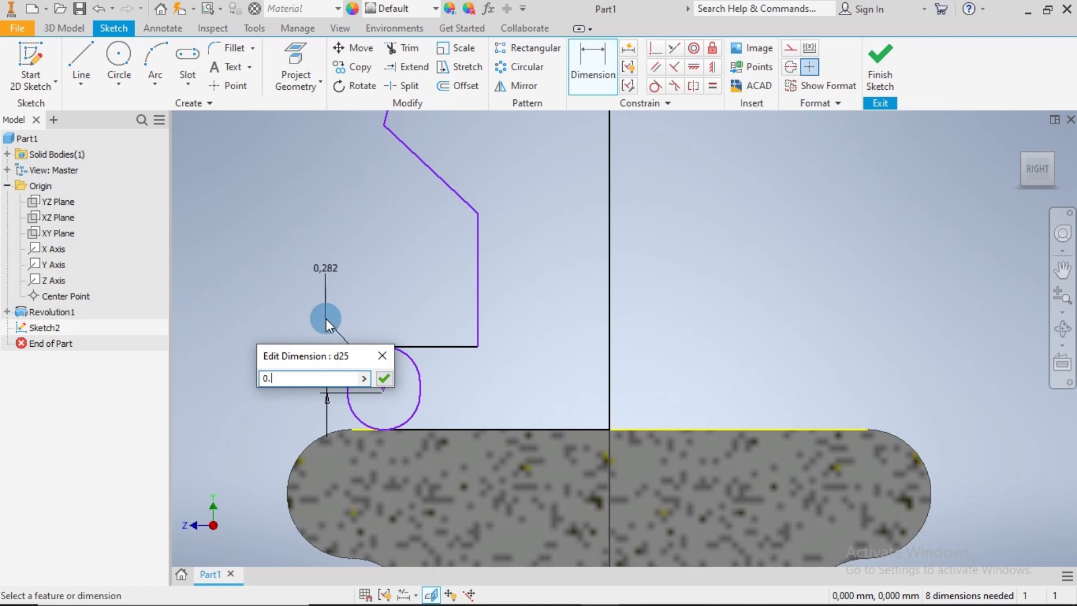
text(25)
key(Return)
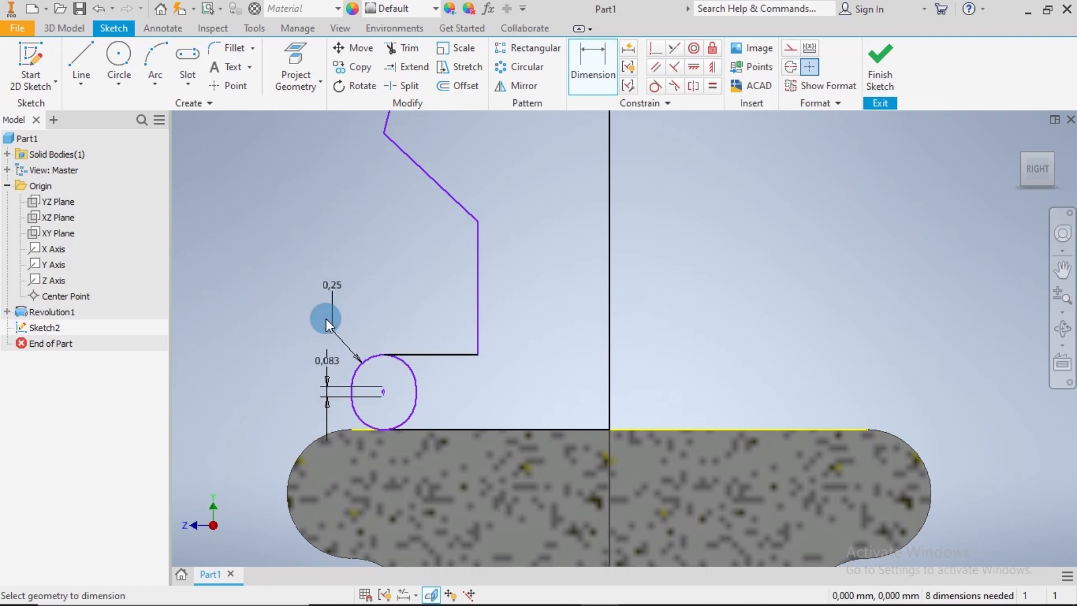
Dimension the horizontal distance from the centre axis to the slot's outer straight side as 2.125 mm
click(606, 384)
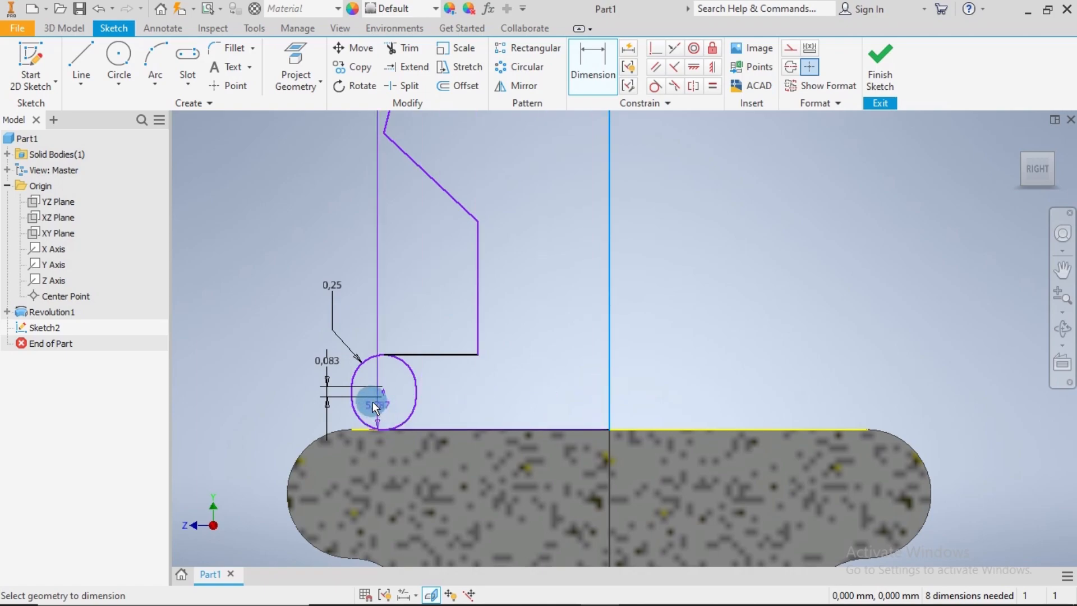
scroll(373, 402, up, 5)
click(315, 391)
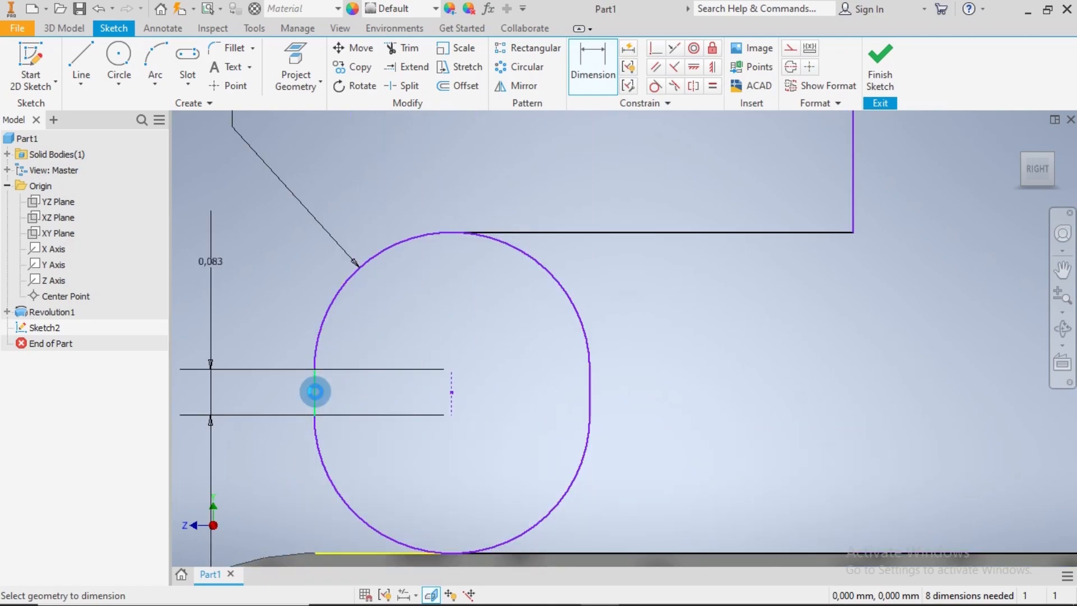
scroll(548, 295, down, 5)
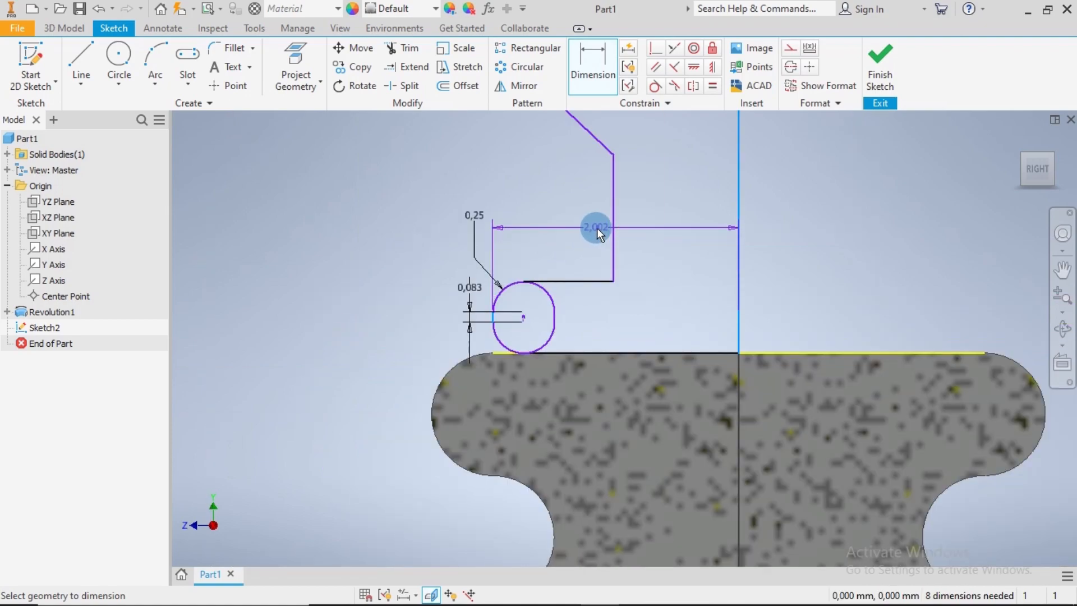
click(578, 227)
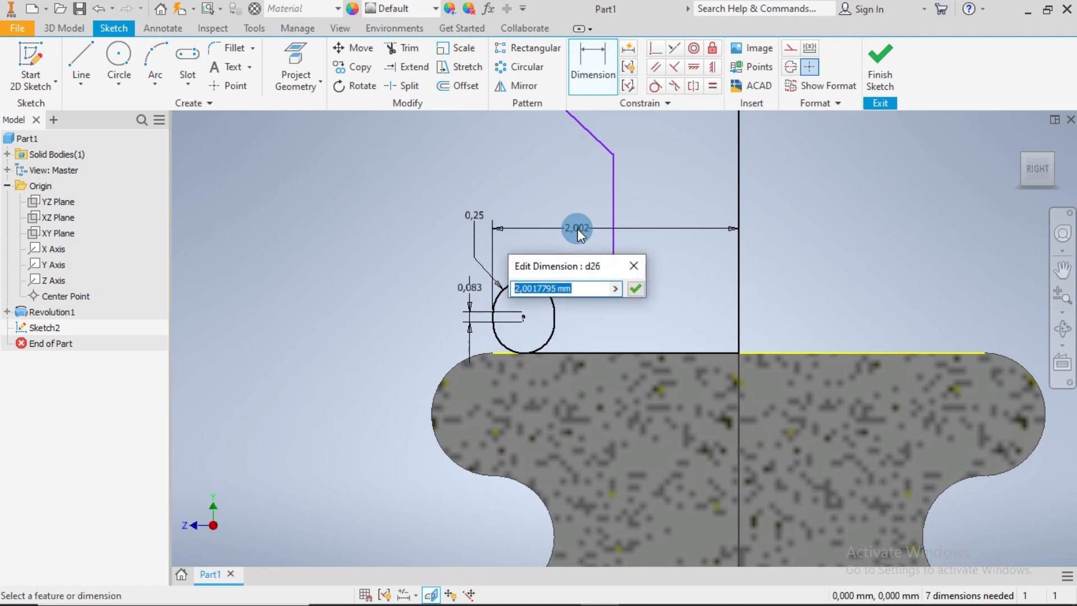
text(2.125)
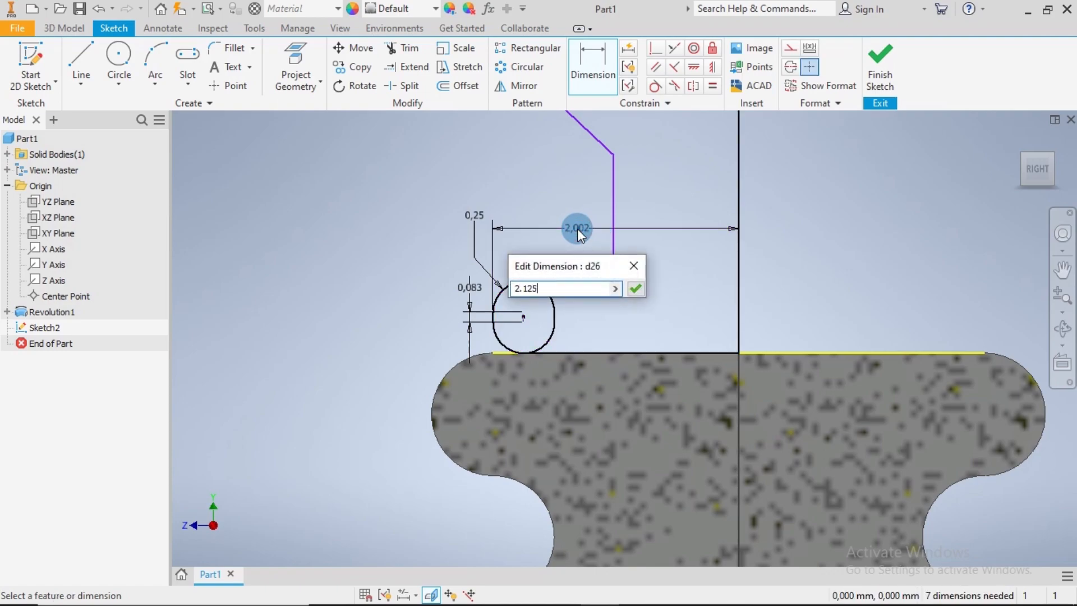
key(Return)
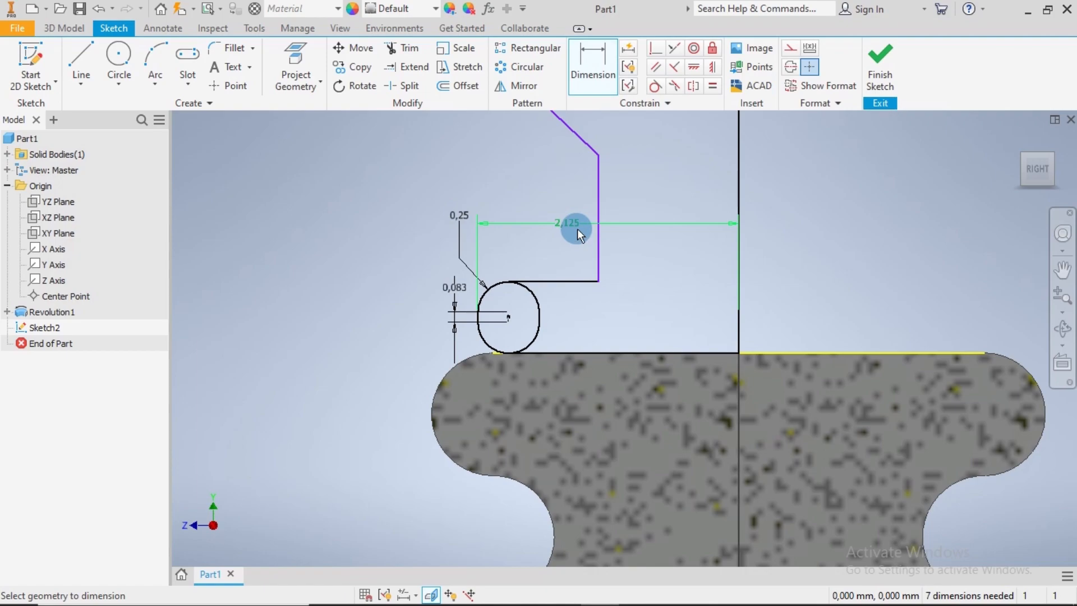
Dimension the vertical distance between the ledge line above the slot and the profile's top line as 3.42 mm
middle_drag(672, 226, 637, 378)
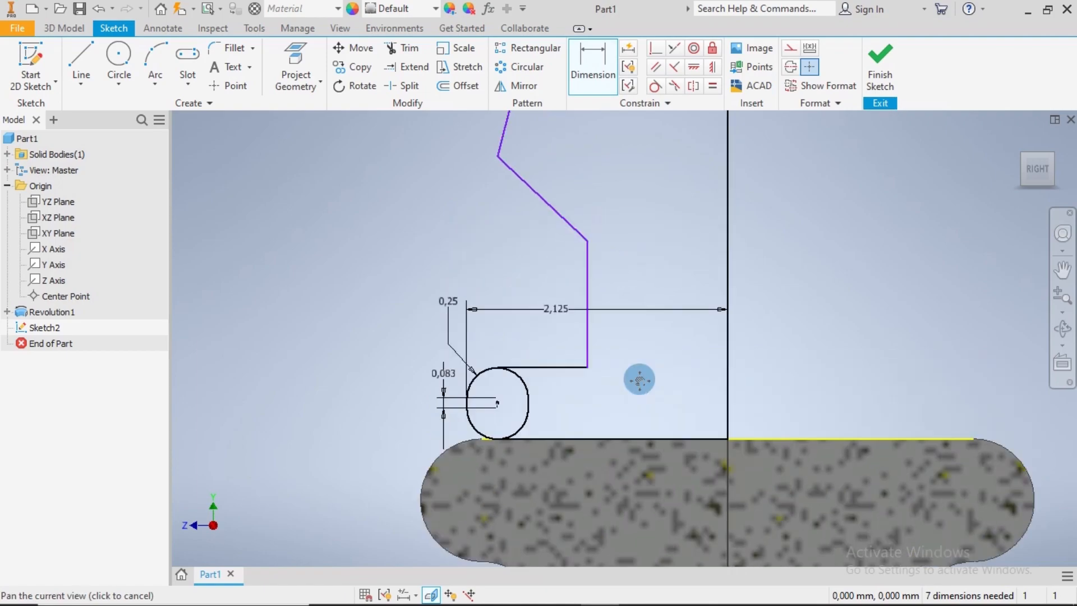
mouse_move(637, 288)
middle_down()
mouse_move(644, 330)
mouse_move(600, 372)
mouse_move(548, 499)
middle_up()
scroll(651, 344, down, 3)
click(520, 517)
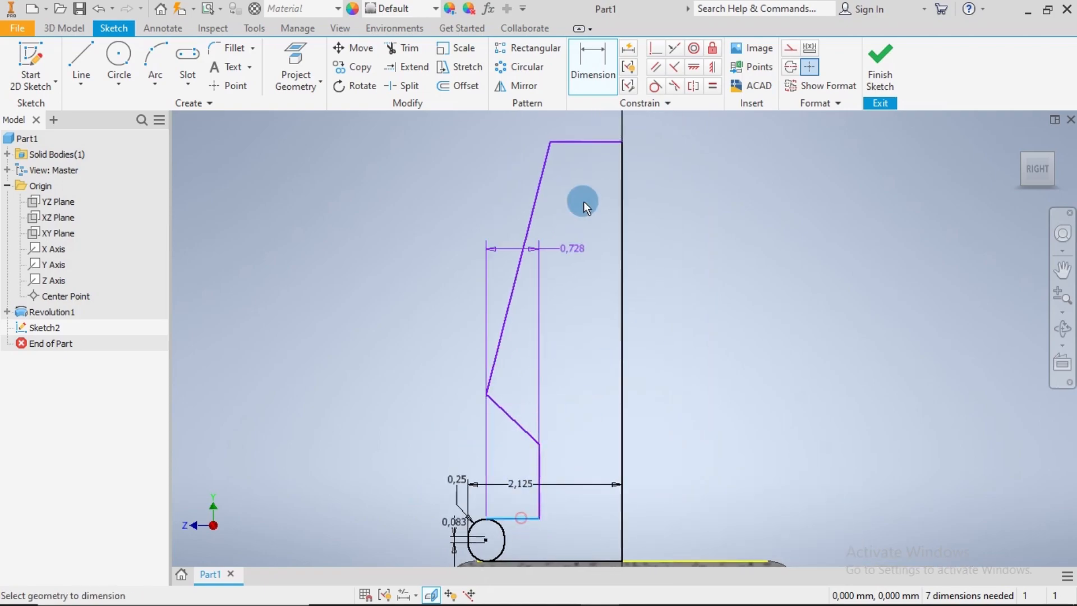
click(588, 143)
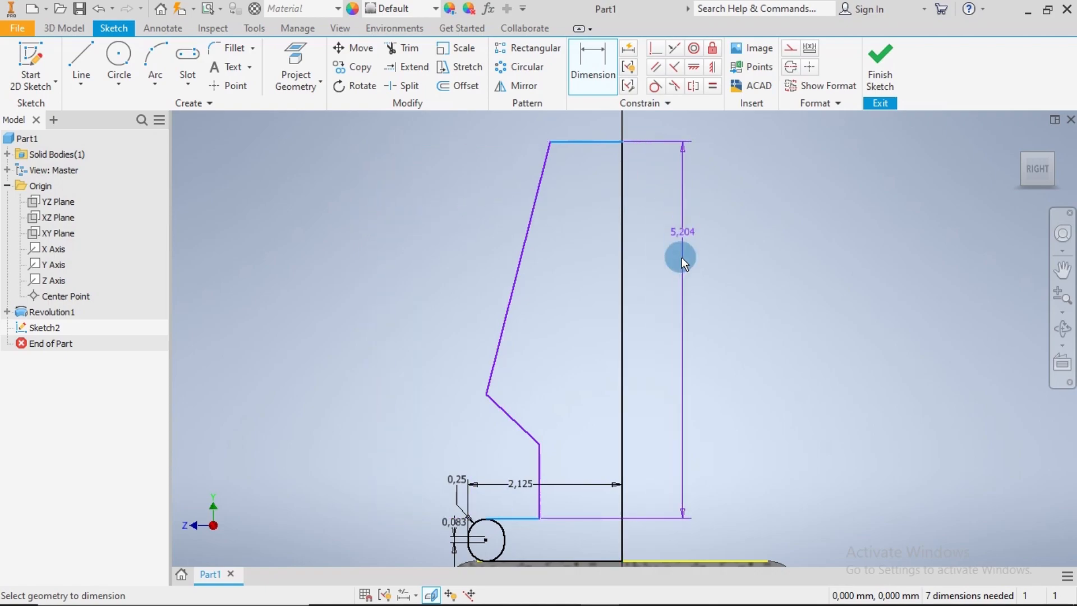
click(674, 315)
text(342)
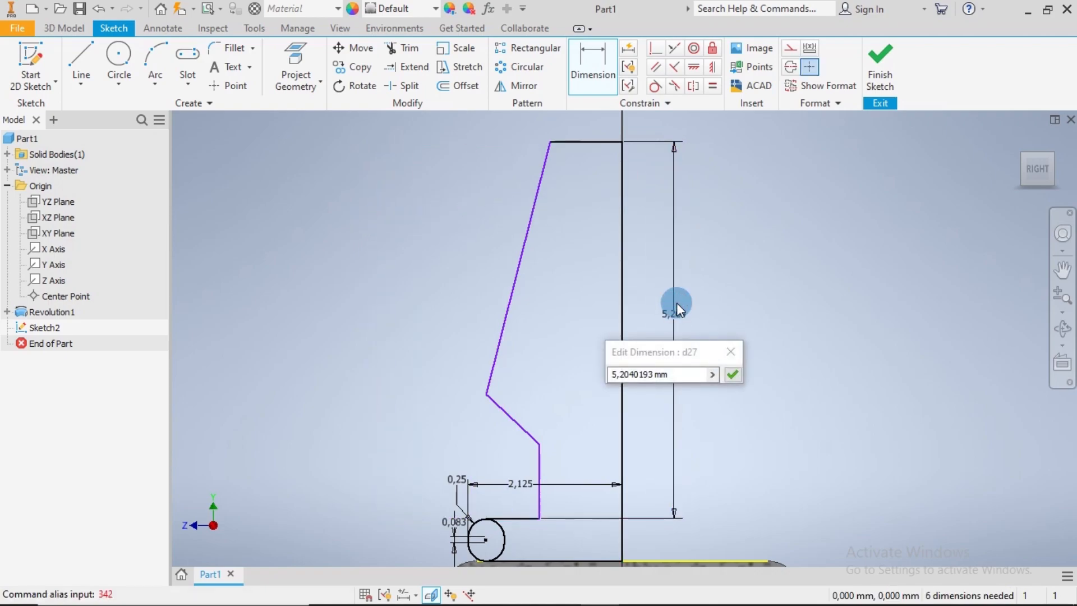
text(3)
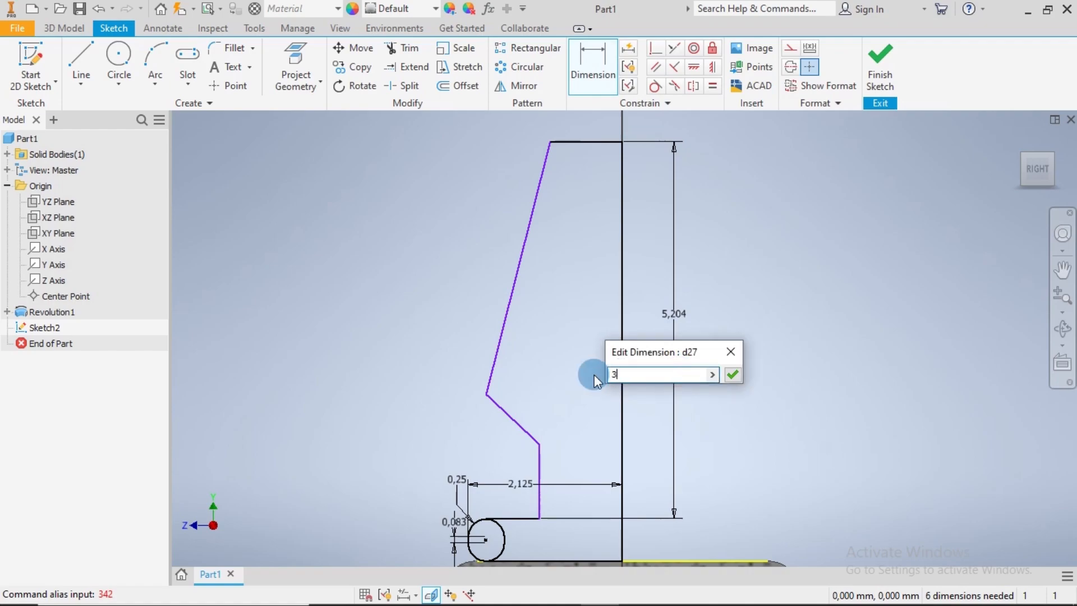
text(.42)
key(Return)
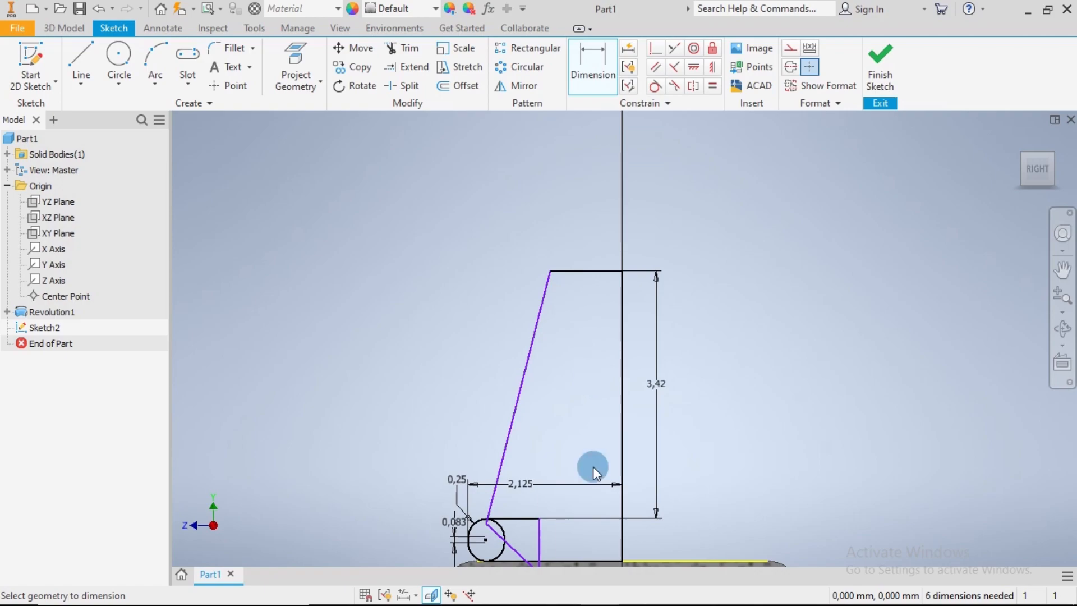
Reposition the profile's free corners so the short vertical line rises from the ledge and the two slanted lines meet at an outward corner above it
middle_drag(560, 373, 558, 318)
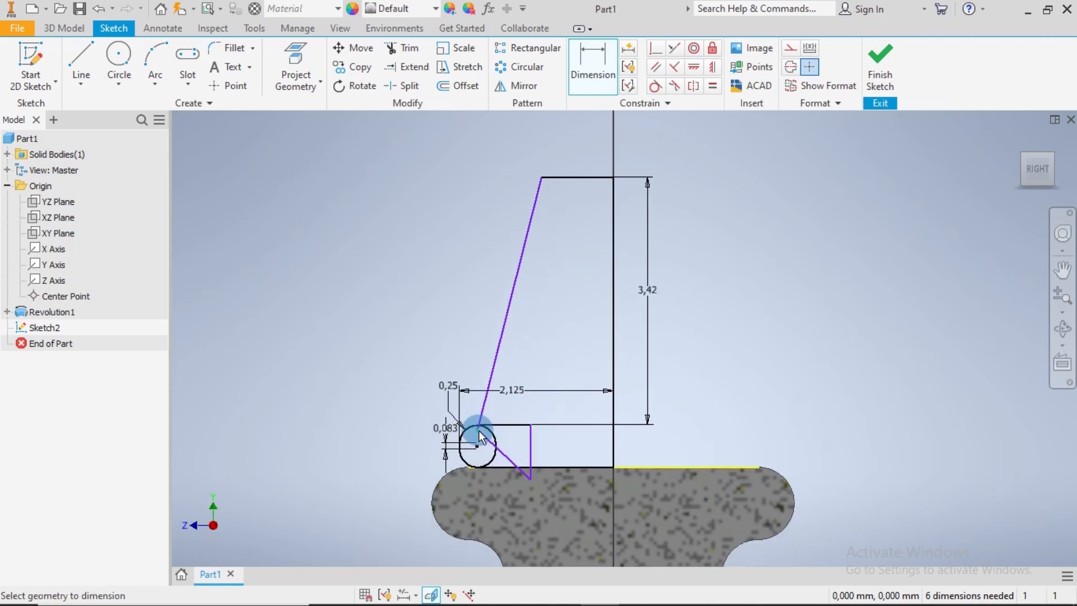
key(Escape)
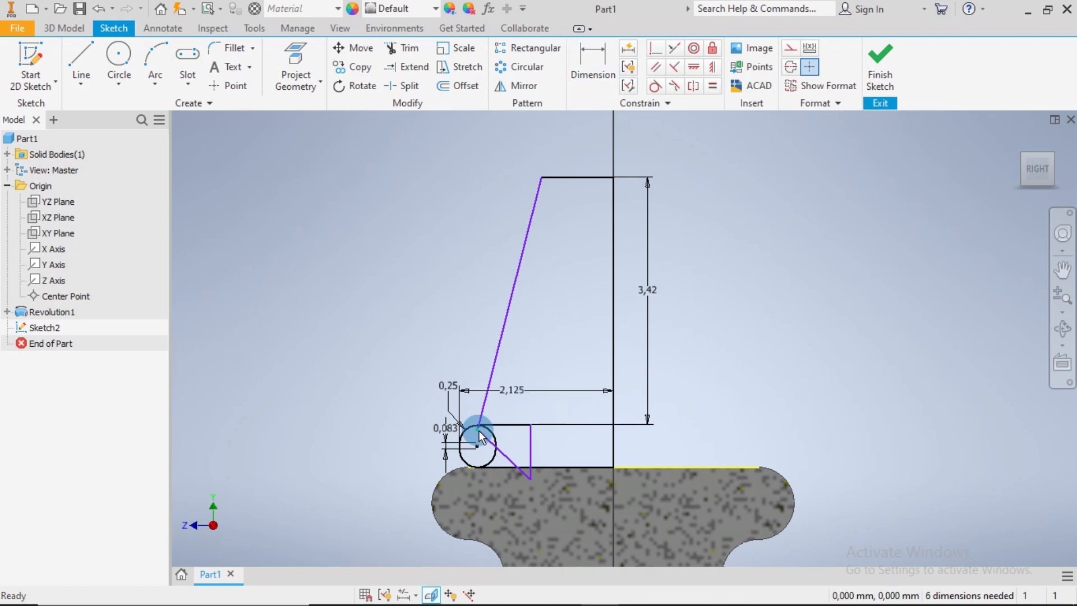
drag(481, 436, 499, 313)
drag(530, 478, 529, 469)
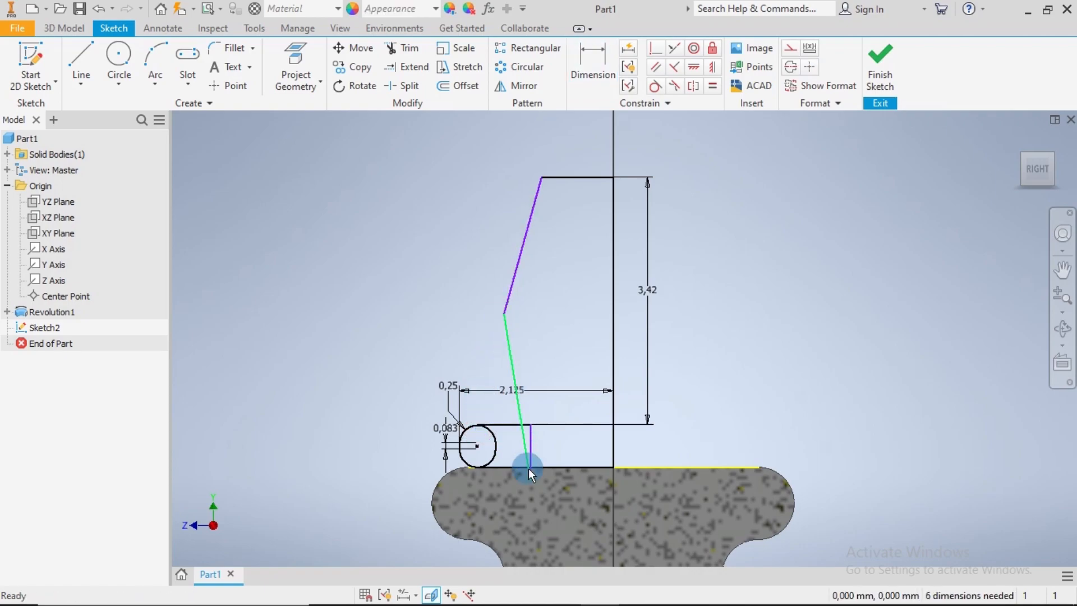
drag(535, 425, 540, 377)
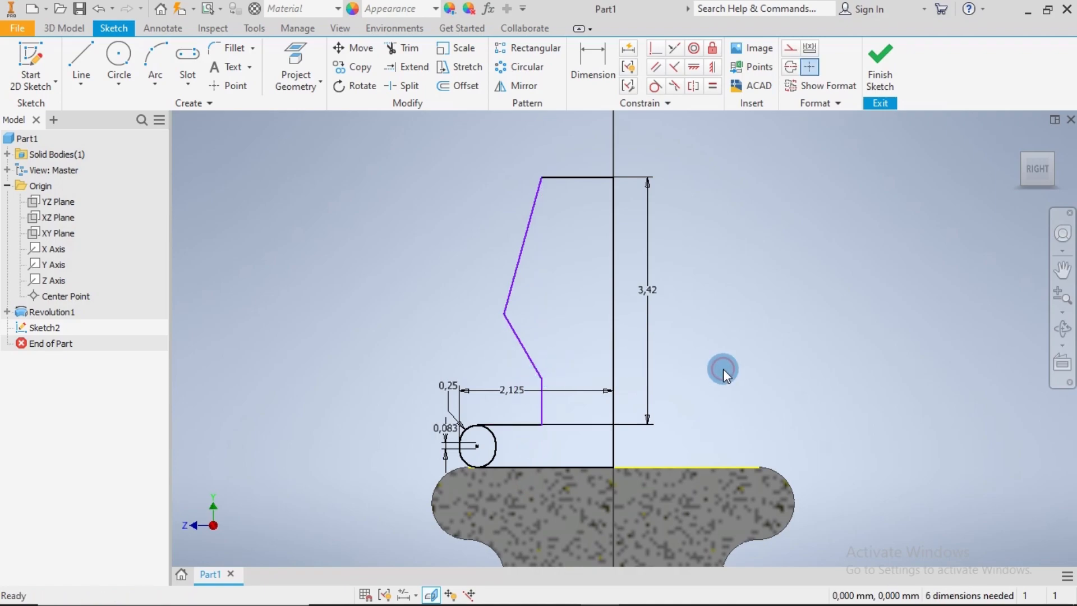
Dimension the distance from the centre axis to the short vertical line above the ledge as 0.9 mm
click(592, 56)
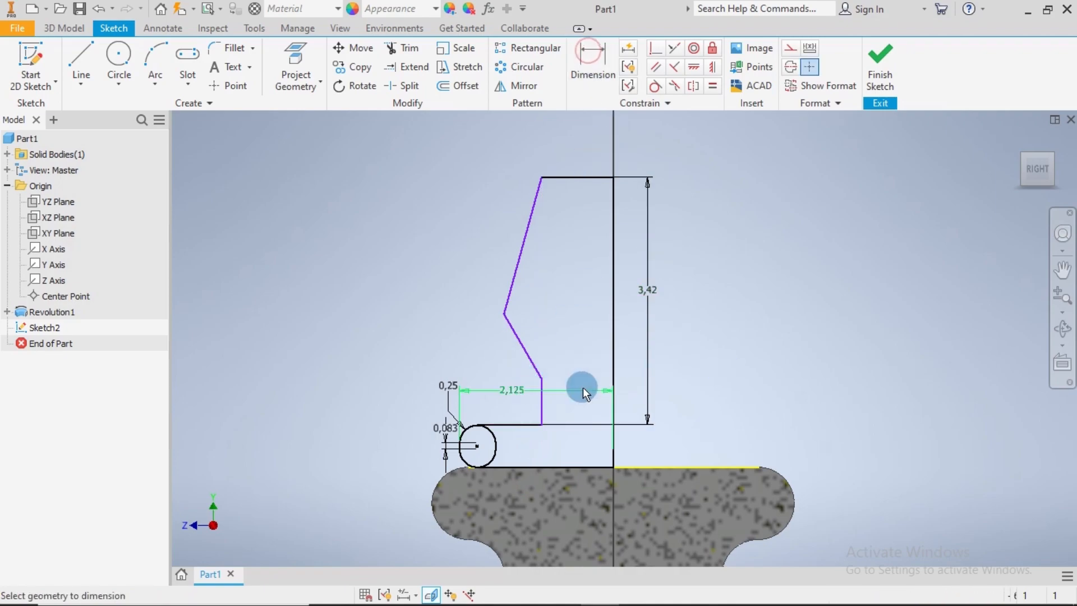
click(612, 359)
click(542, 402)
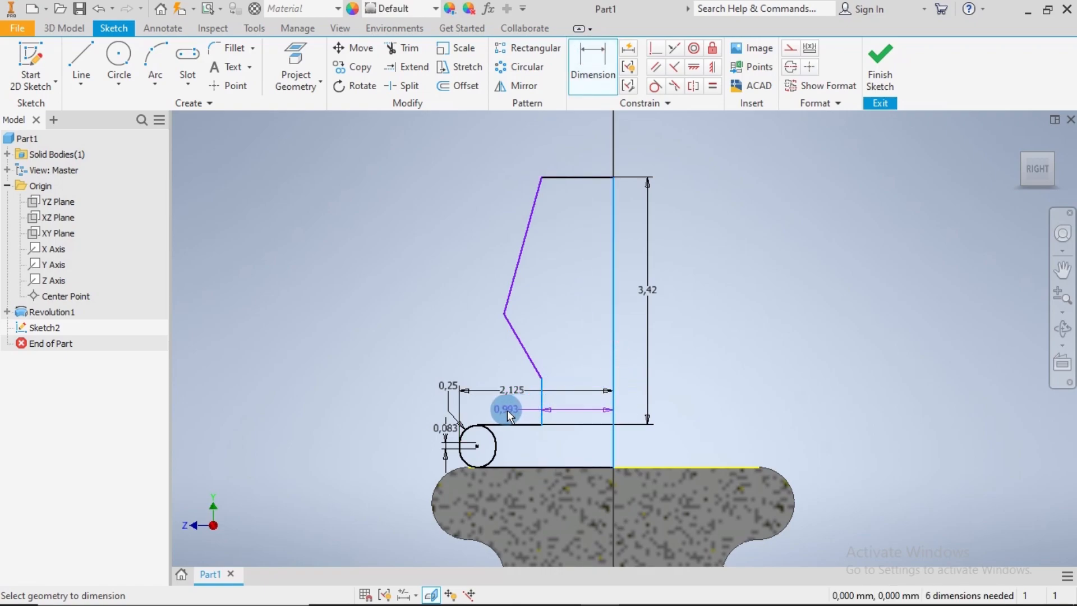
click(507, 409)
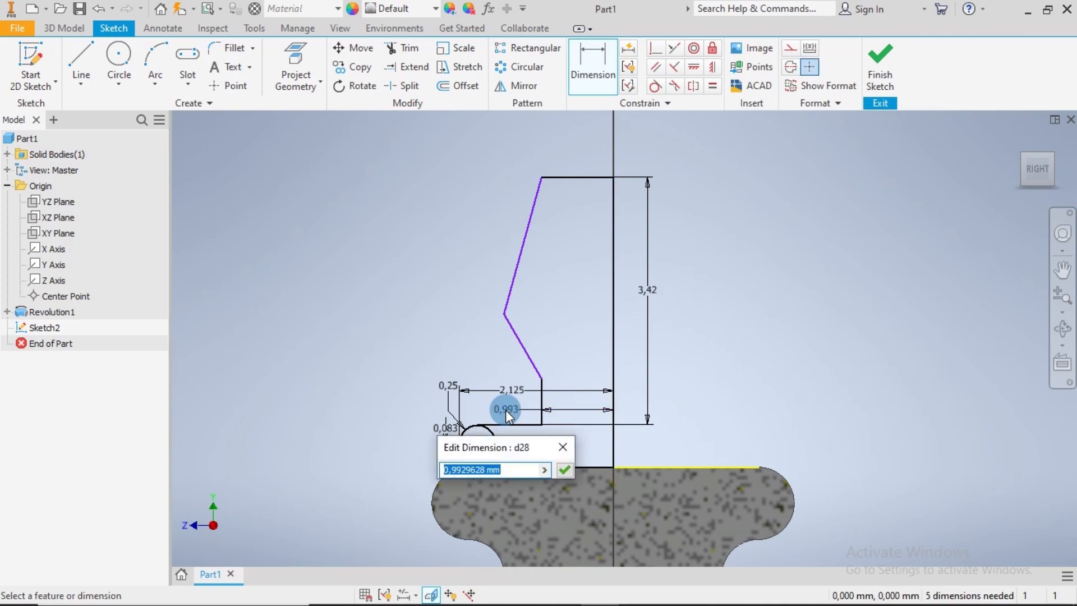
text(0,9)
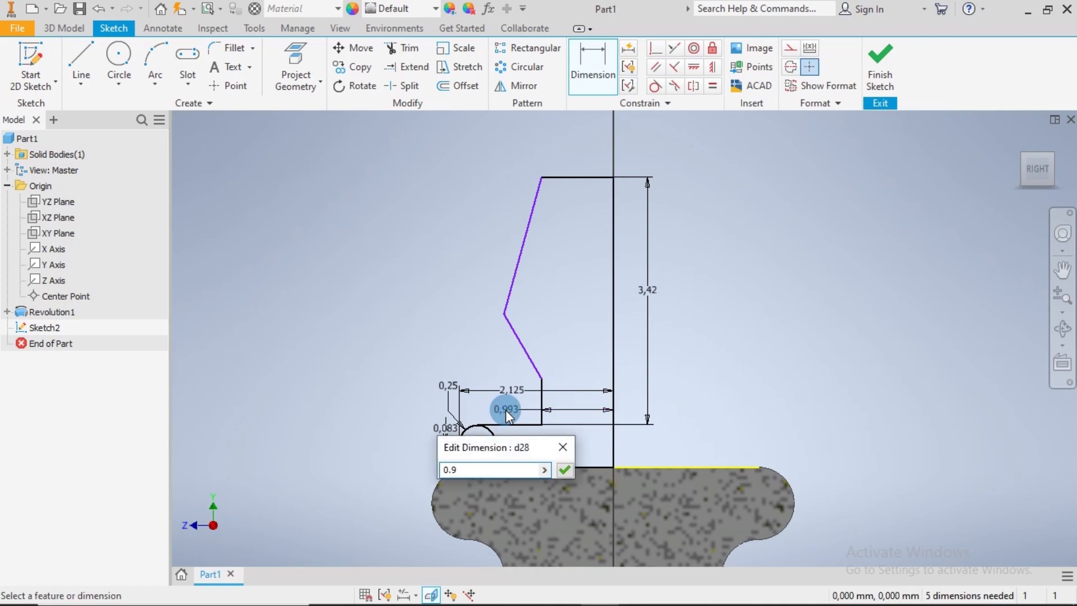
key(Return)
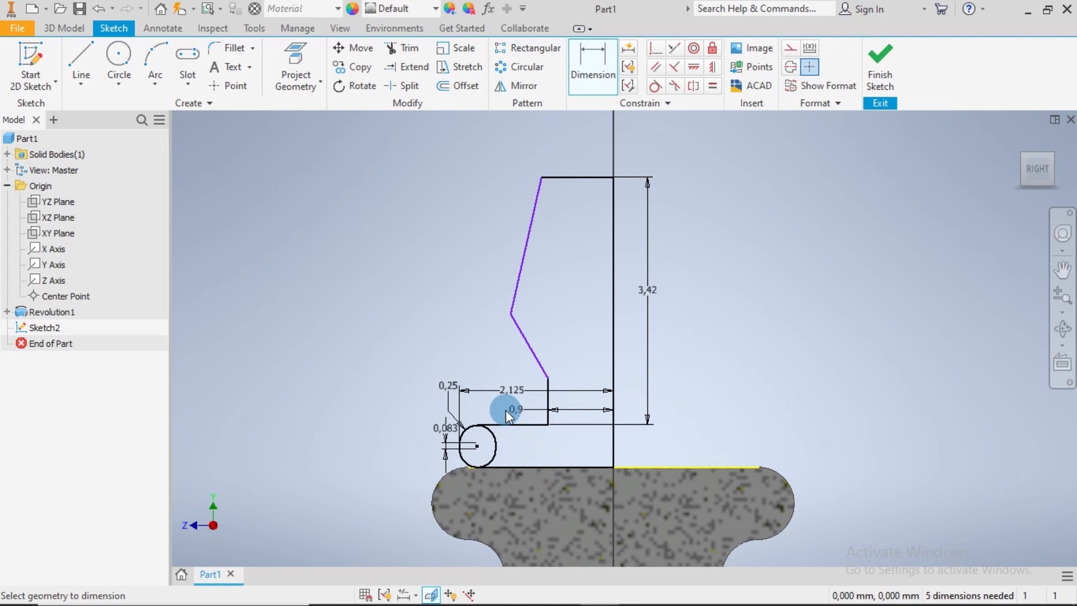
Dimension the angle between the ledge above the slot and the lower slanted line as 65.43 degrees
click(510, 424)
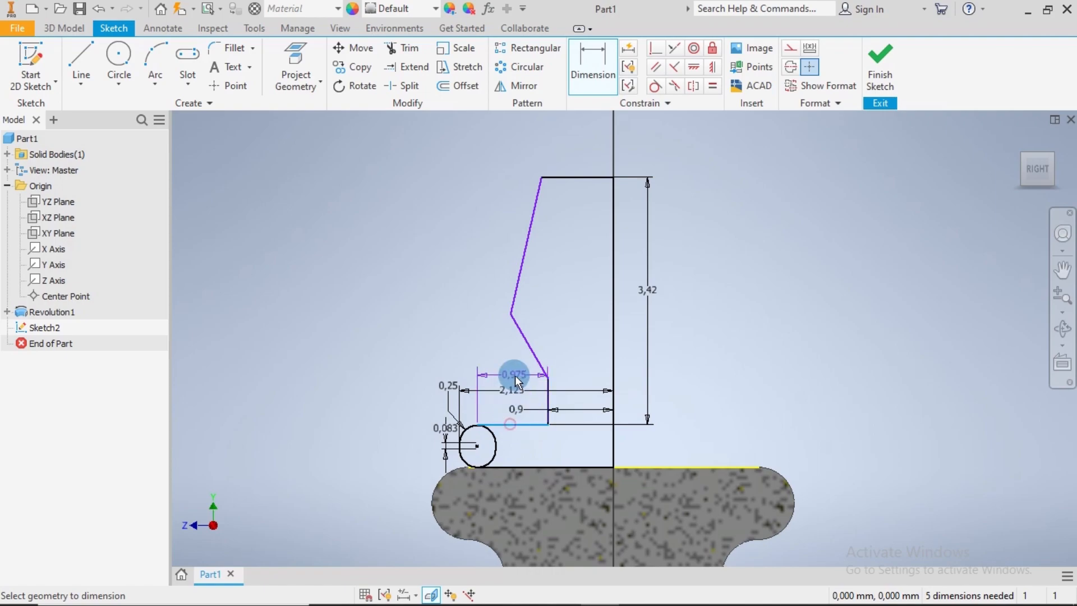
click(525, 343)
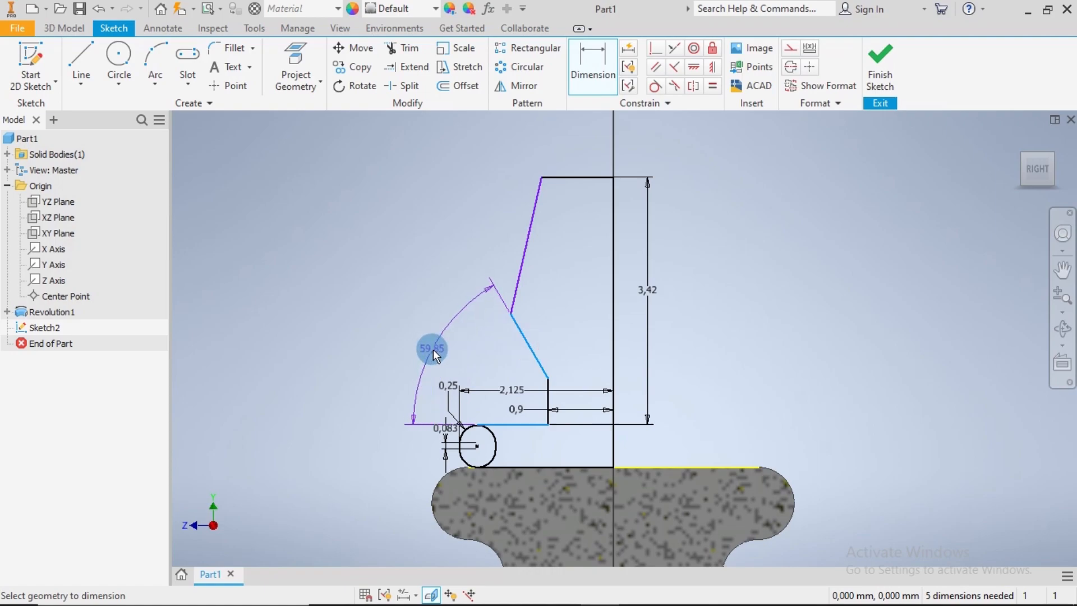
click(433, 349)
text(65)
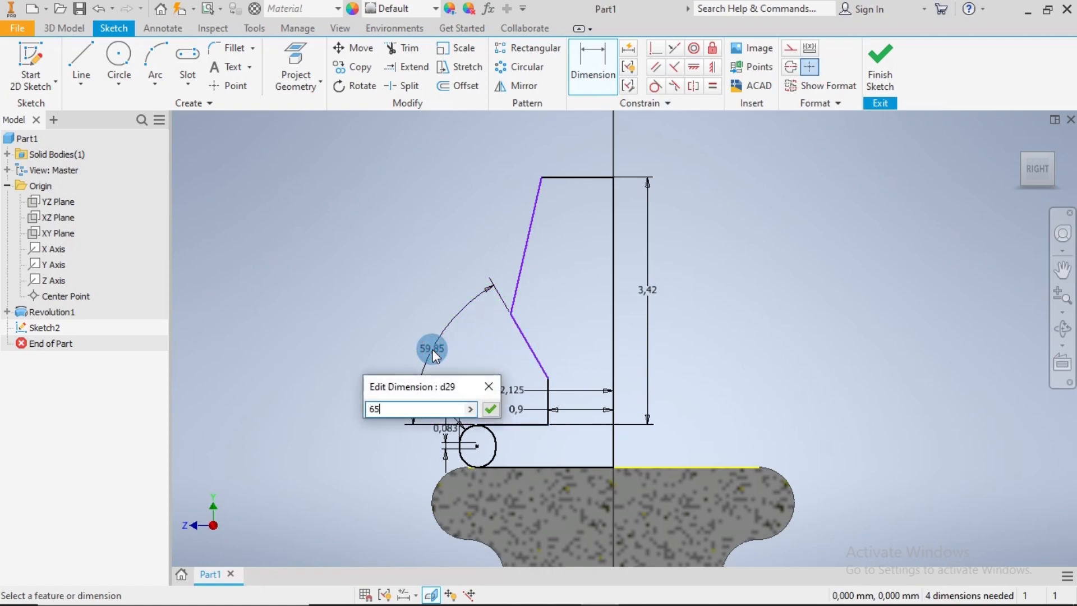
text(.43)
key(Return)
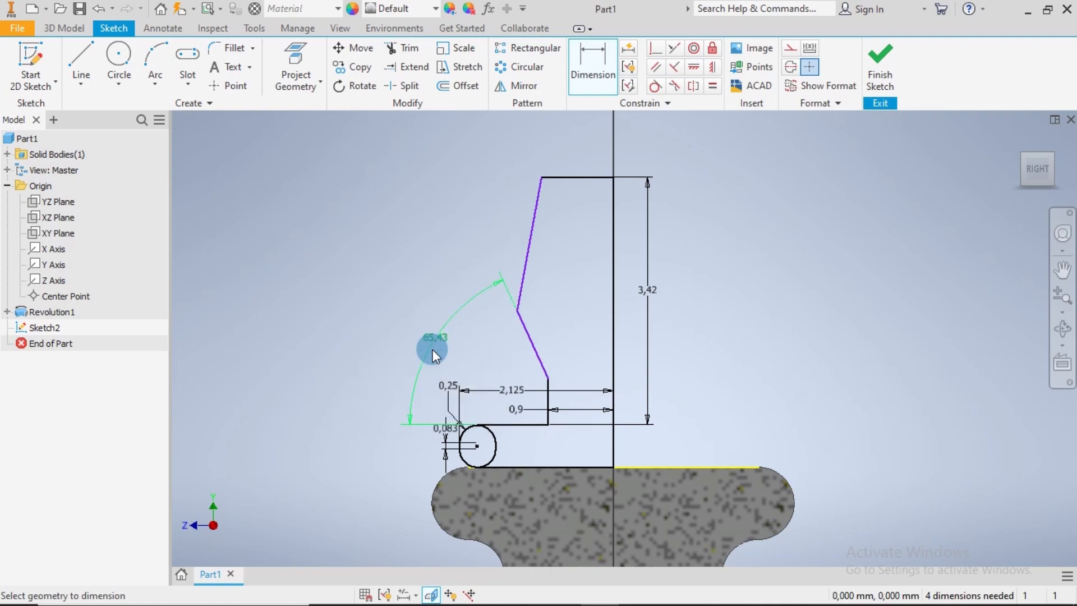
Dimension the angle between the centre axis and the upper slanted line as 19.56 degrees
click(613, 209)
click(530, 222)
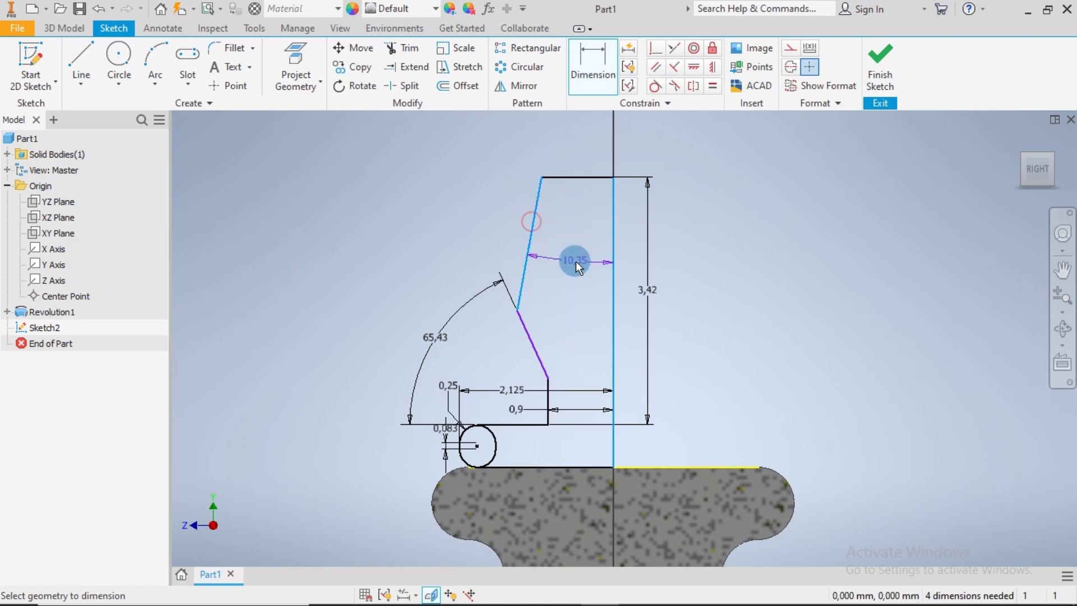
click(567, 262)
text(1)
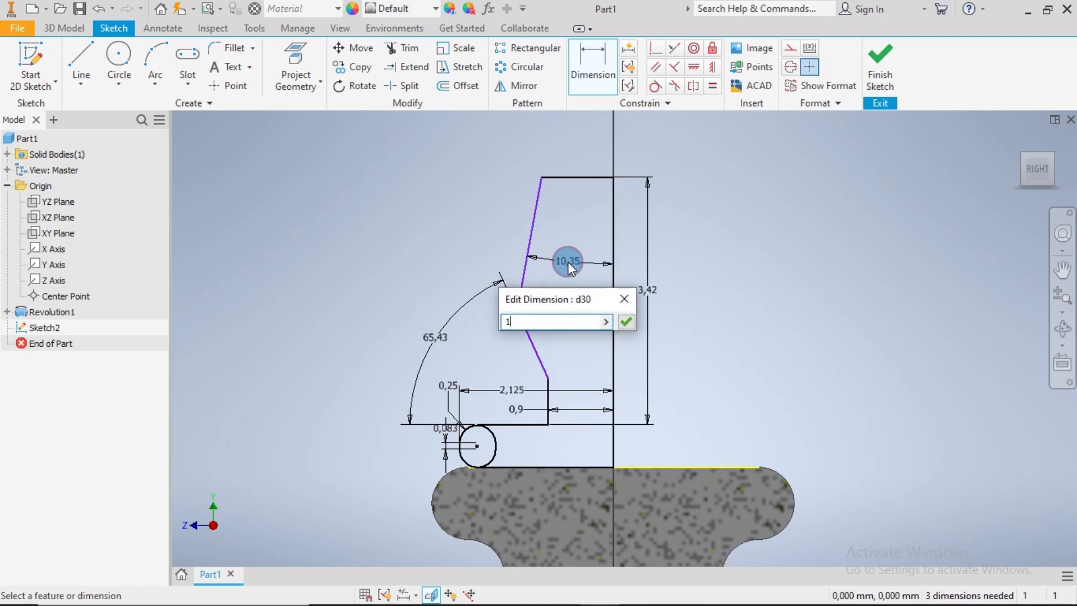
text(9.56)
key(Return)
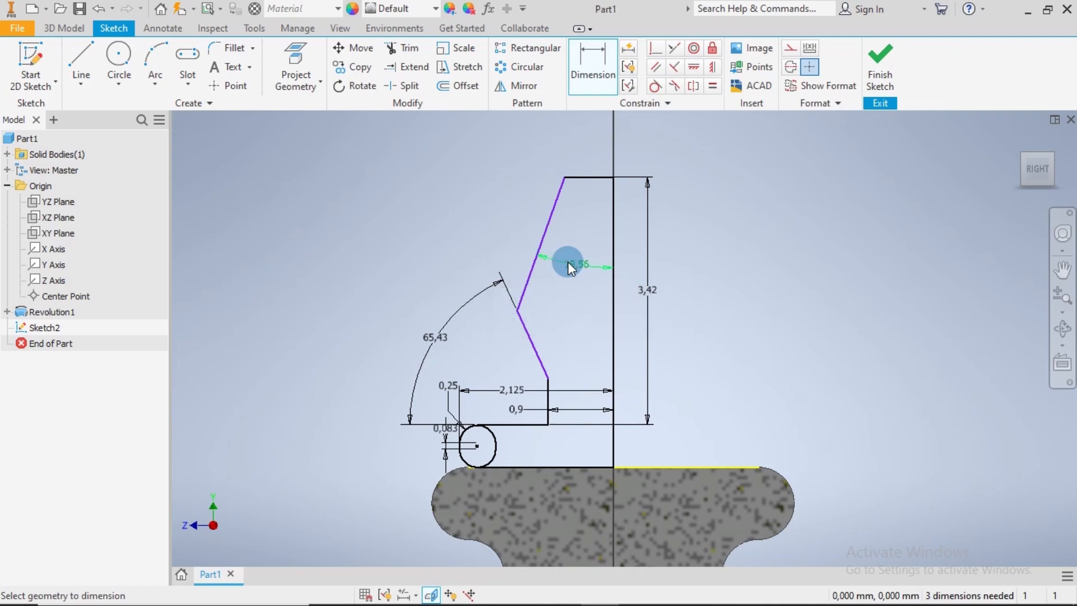
Dimension the vertical distance from the profile's top line to the outward corner between the slanted lines as 2.01 mm
click(590, 177)
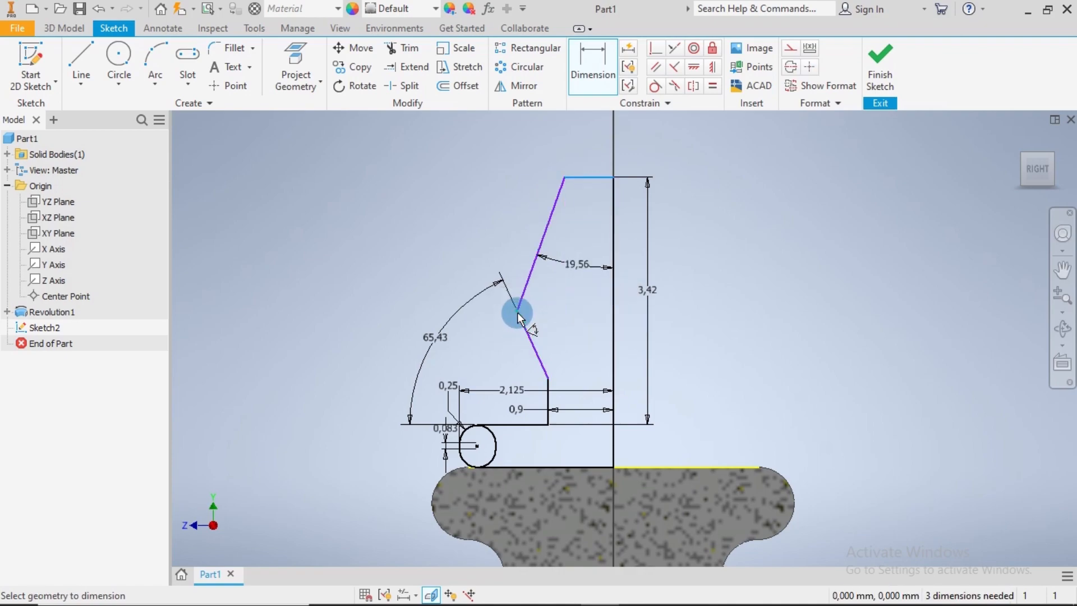
click(517, 312)
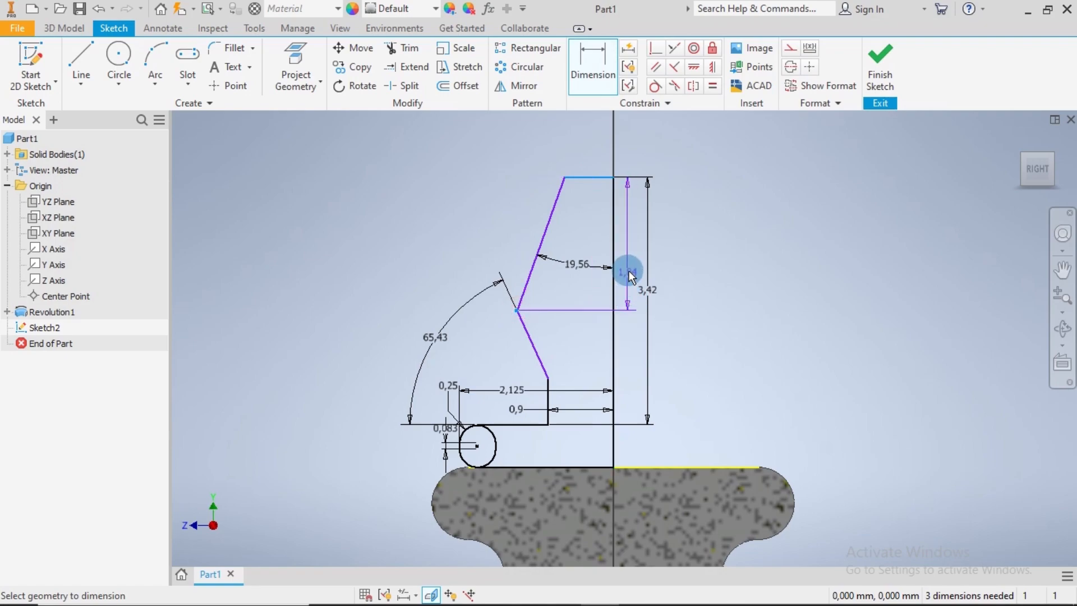
click(629, 246)
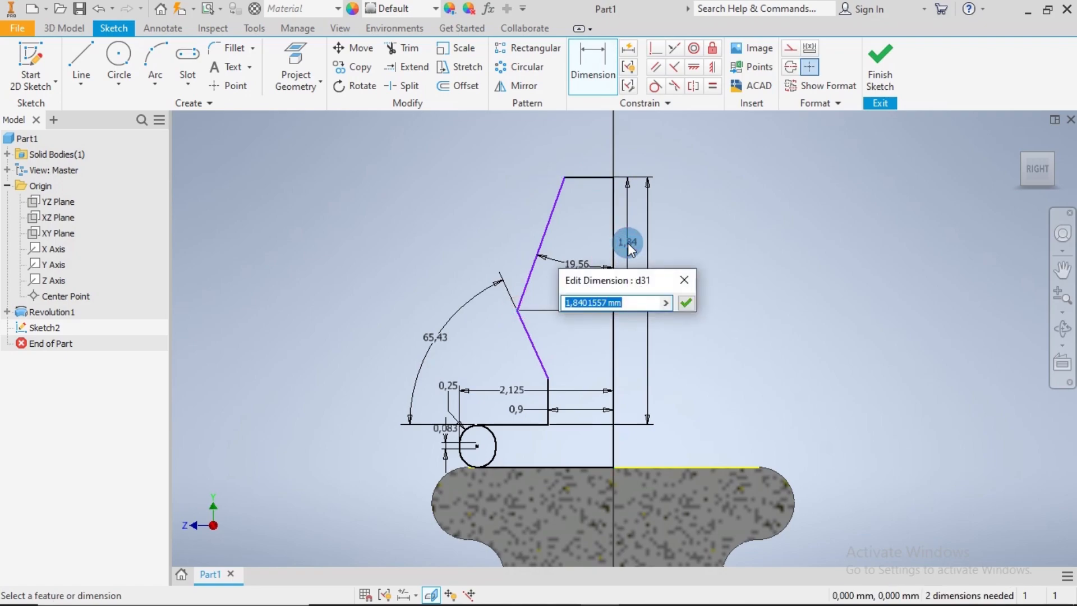
text(2.0)
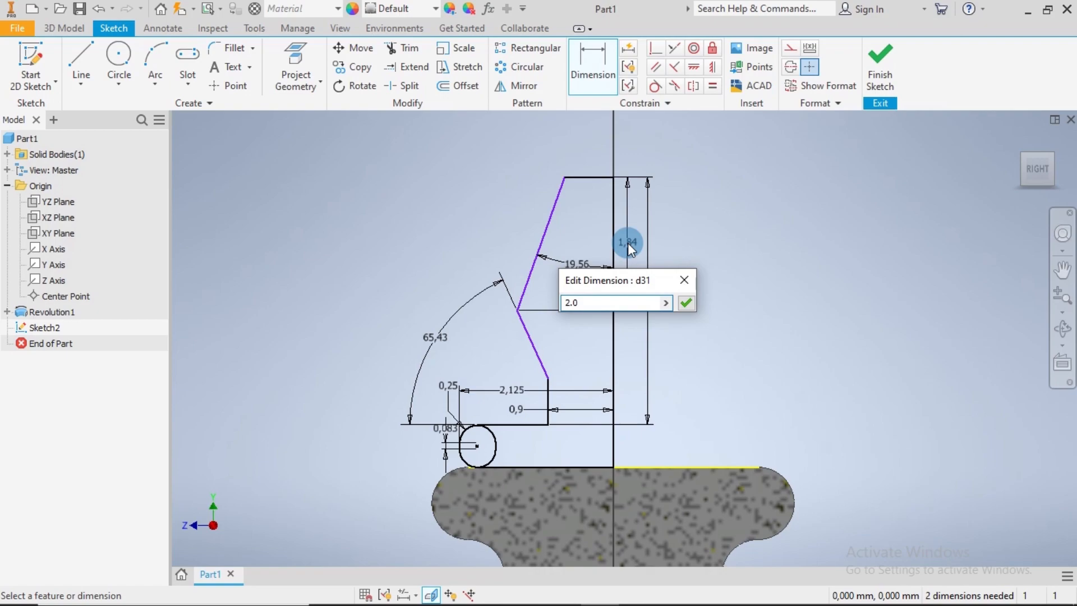
text(1)
key(Return)
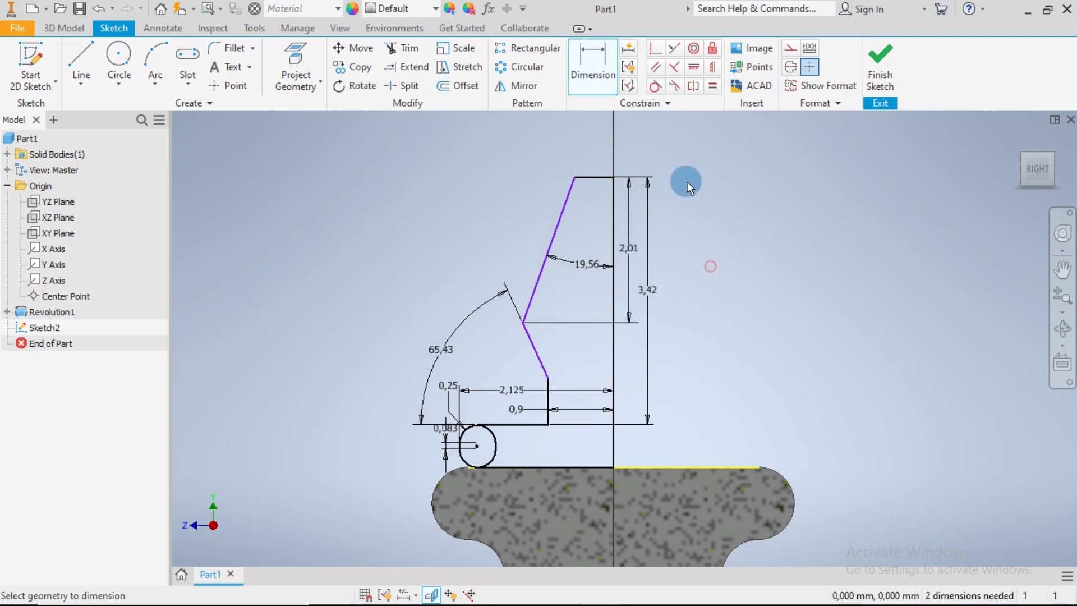
Fillet the profile's upper outer corner and the outward corner between the two slanted lines with a 0.25 mm radius
click(228, 48)
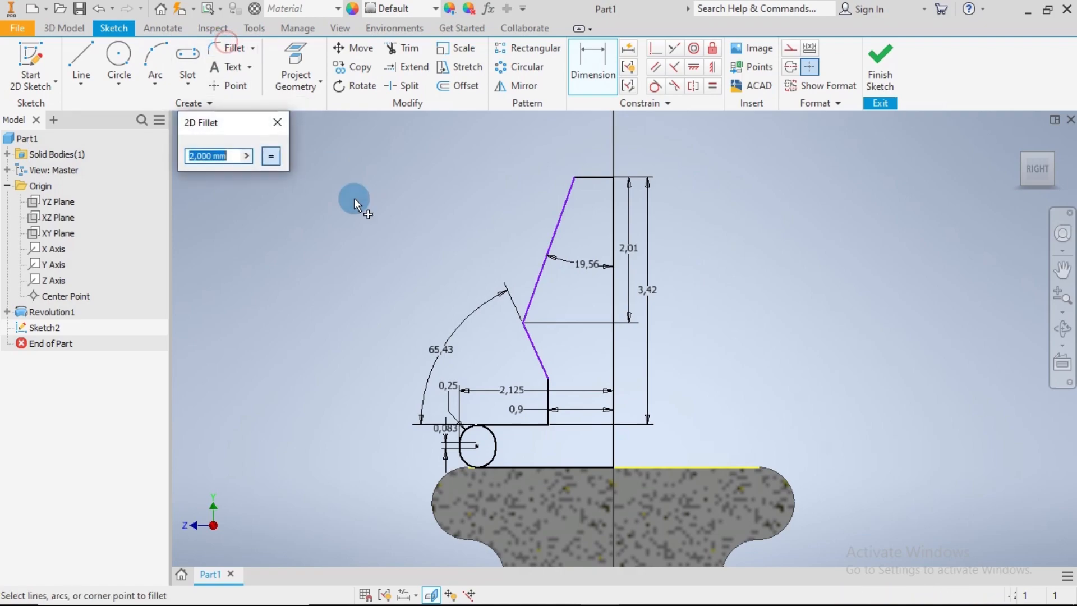
text(0.25)
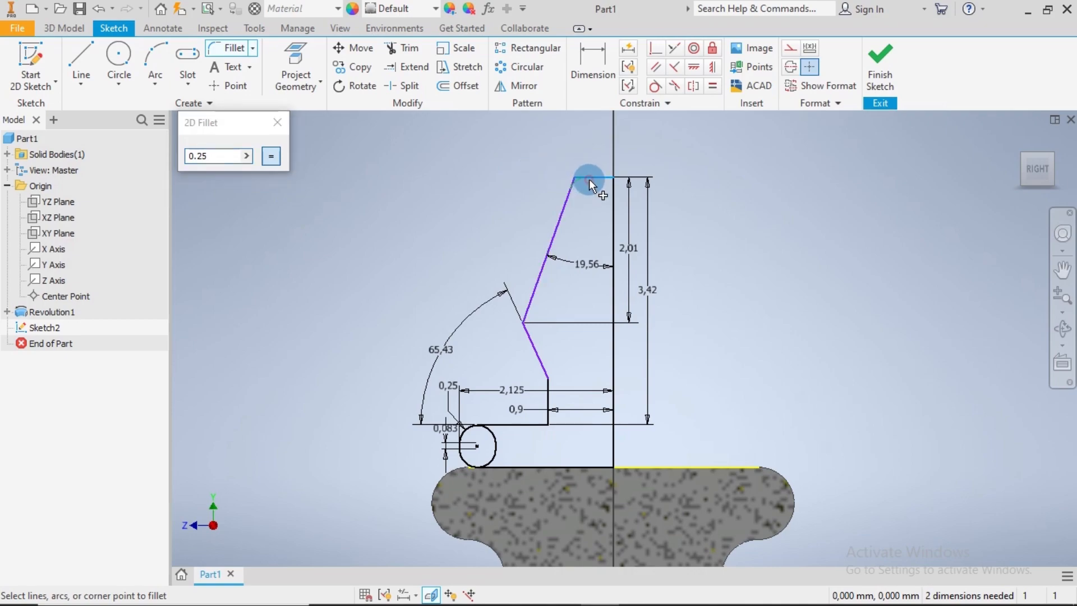
click(573, 190)
click(568, 197)
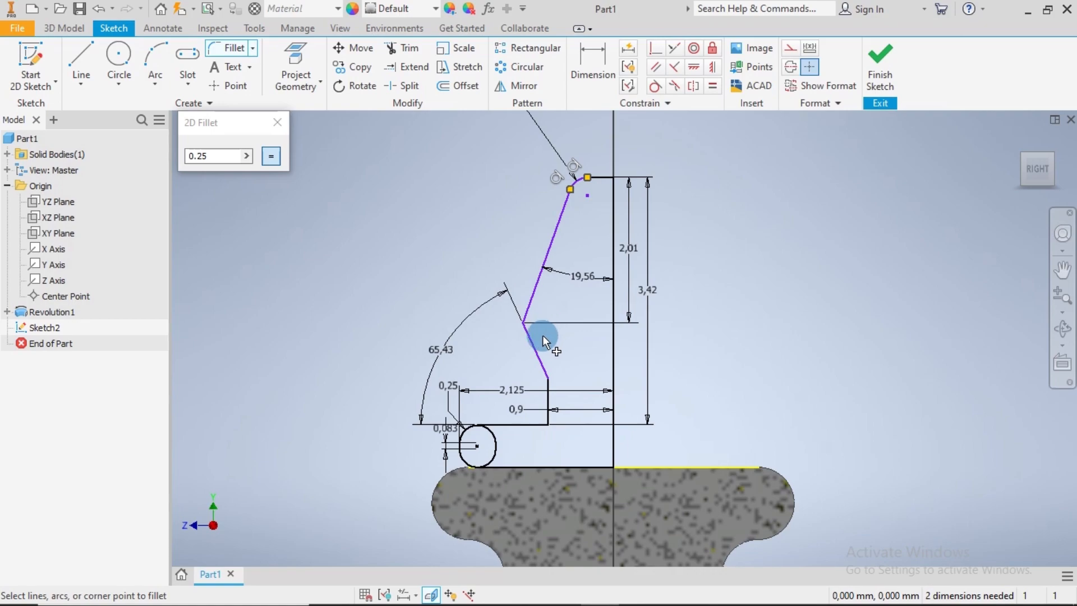
scroll(536, 340, down, 3)
click(519, 282)
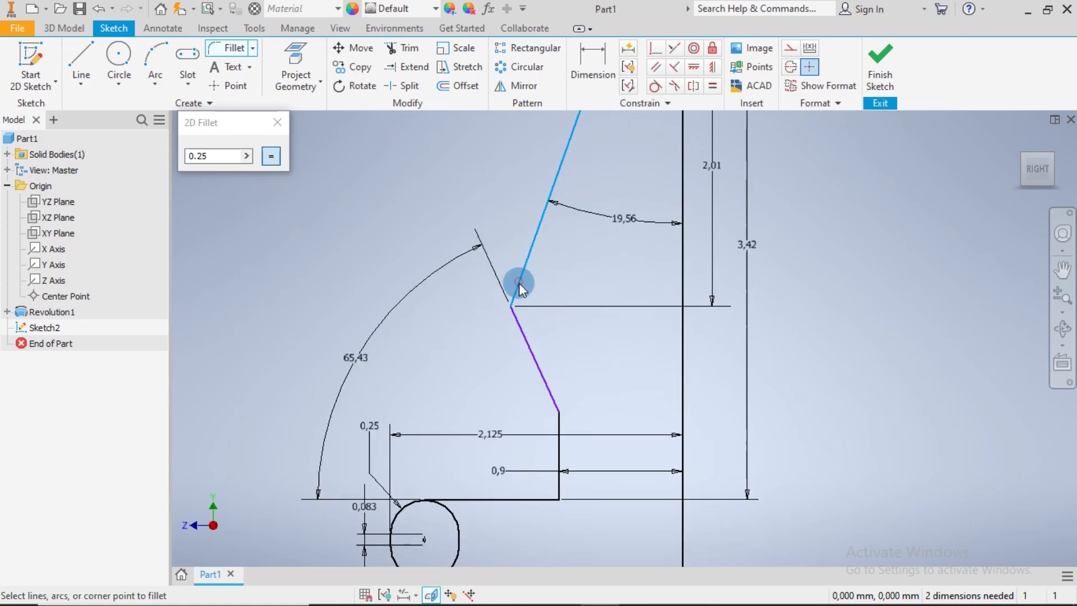
click(521, 325)
Apply the same 0.25 mm fillet to both ends of the short vertical line, at the slanted line and at the ledge
scroll(571, 411, down, 4)
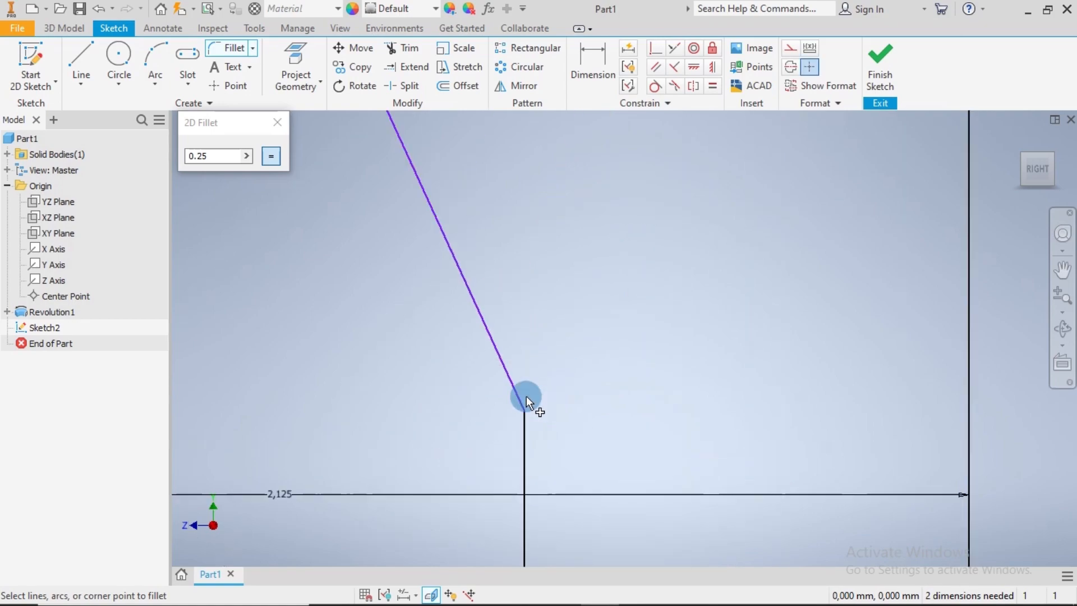
click(523, 428)
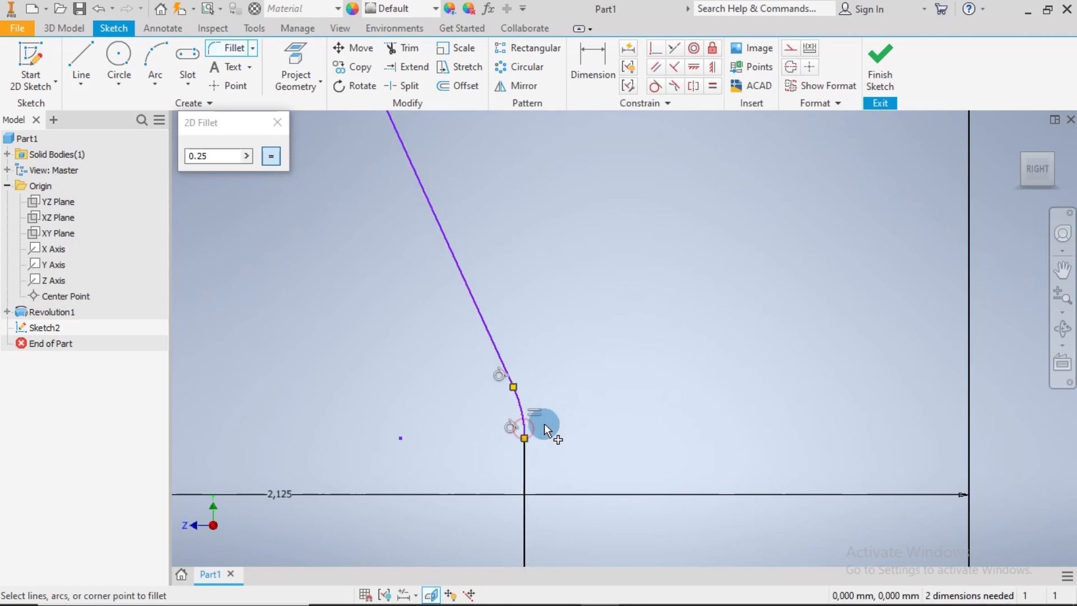
scroll(557, 455, up, 6)
scroll(554, 467, down, 5)
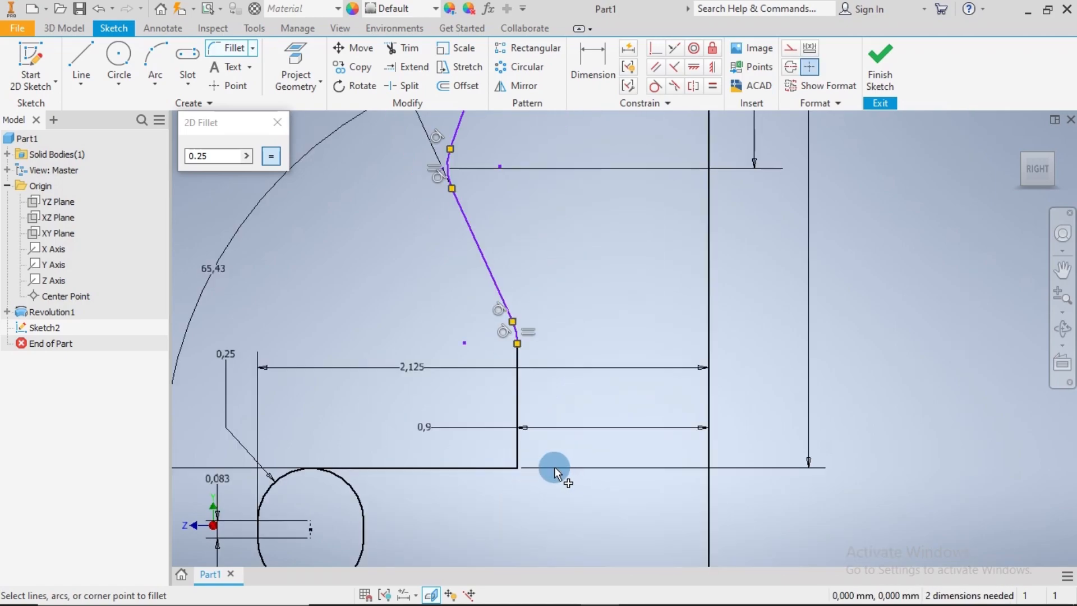
click(513, 446)
click(496, 467)
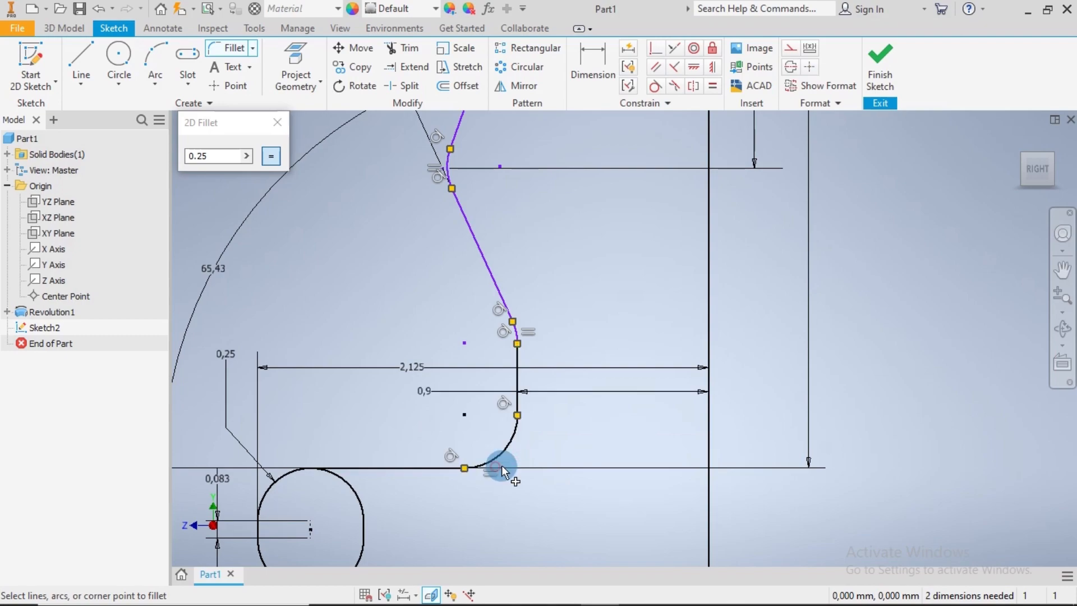
scroll(409, 295, up, 3)
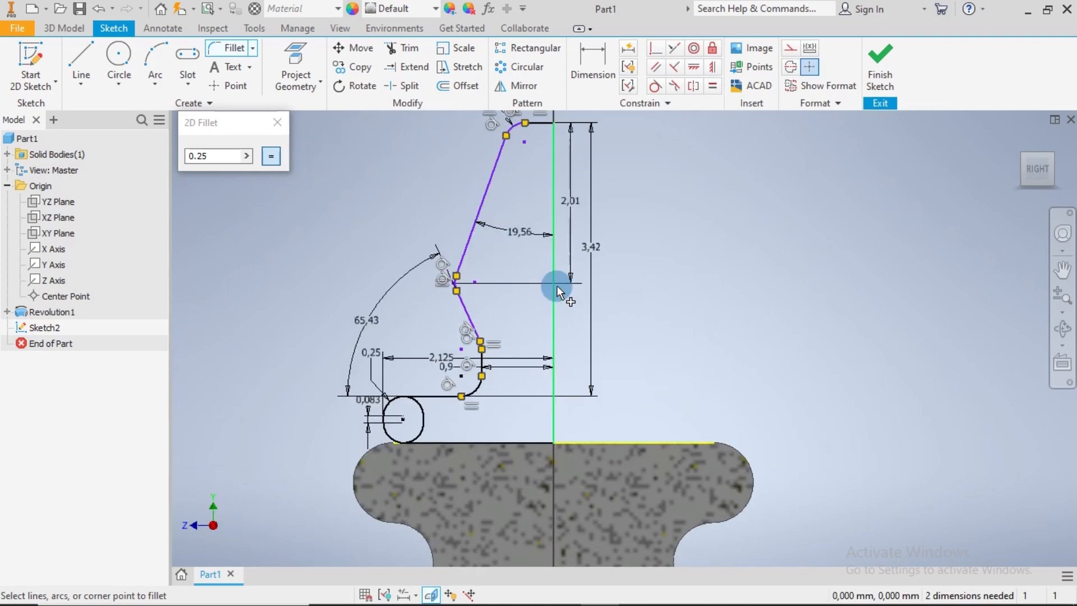
click(277, 122)
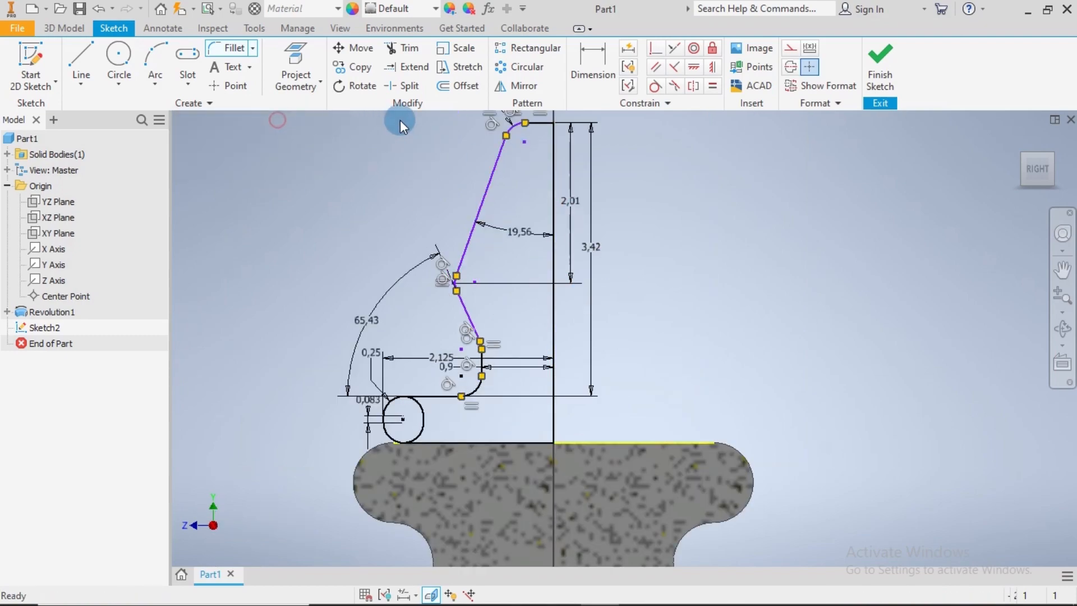
Trim the slot's inner upper and lower arcs that lie inside the profile, and finish the sketch
click(410, 50)
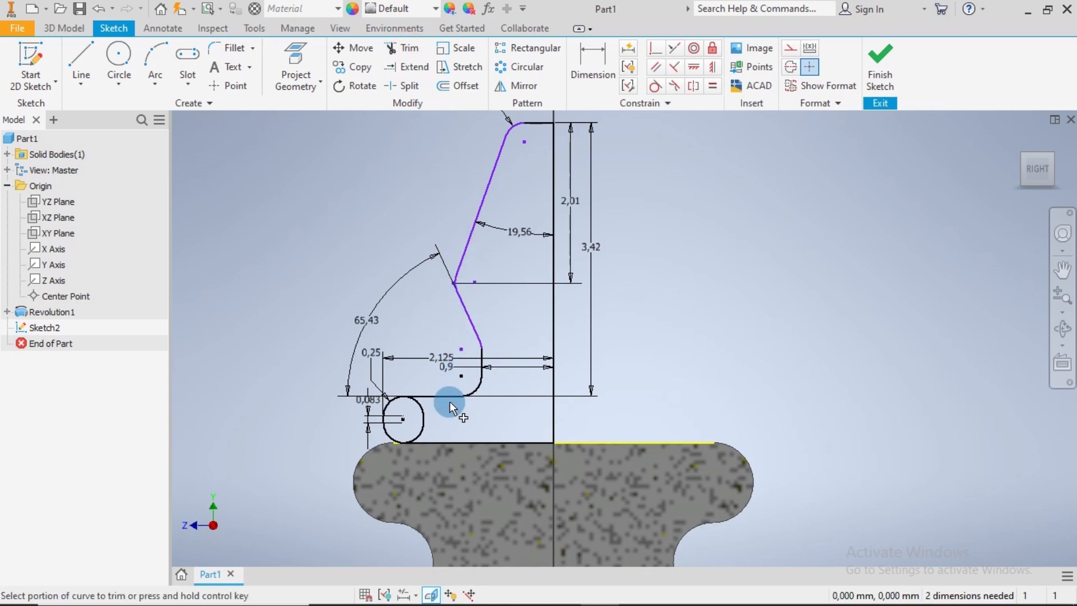
scroll(436, 423, down, 4)
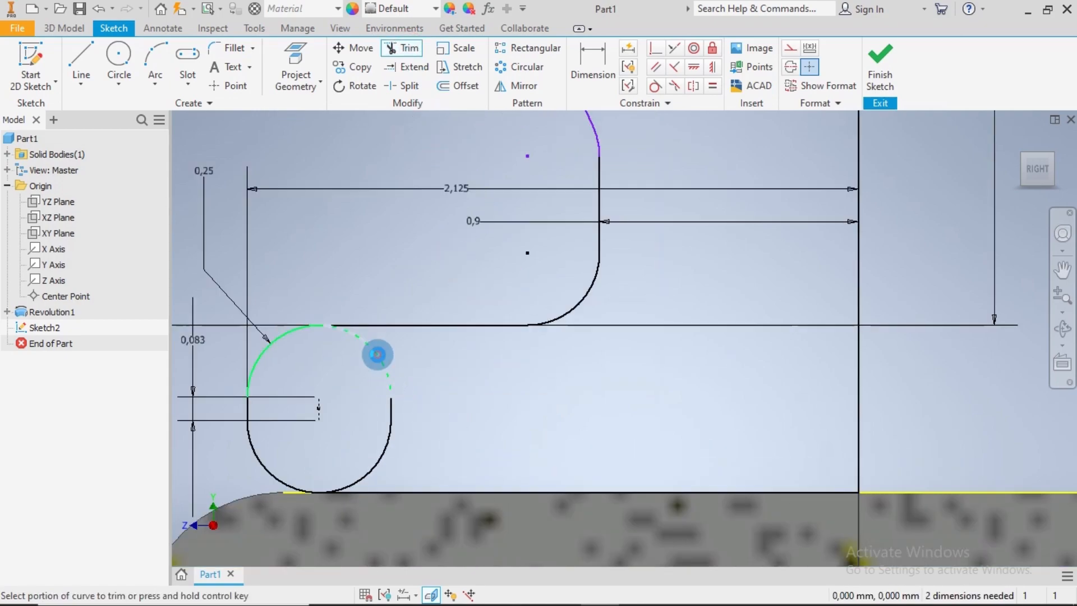
click(377, 355)
click(388, 448)
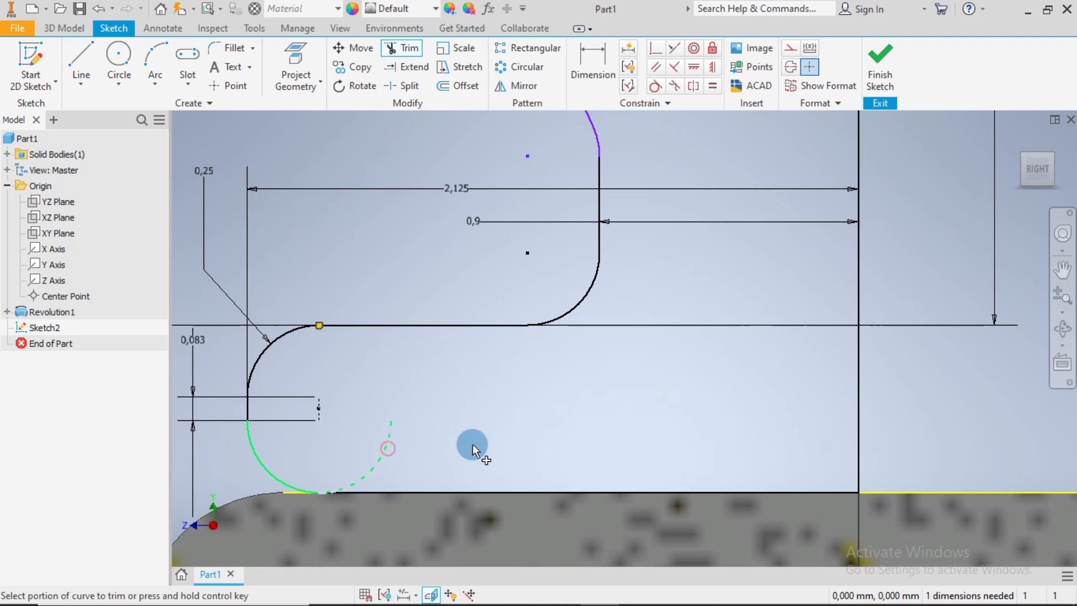
scroll(520, 437, up, 5)
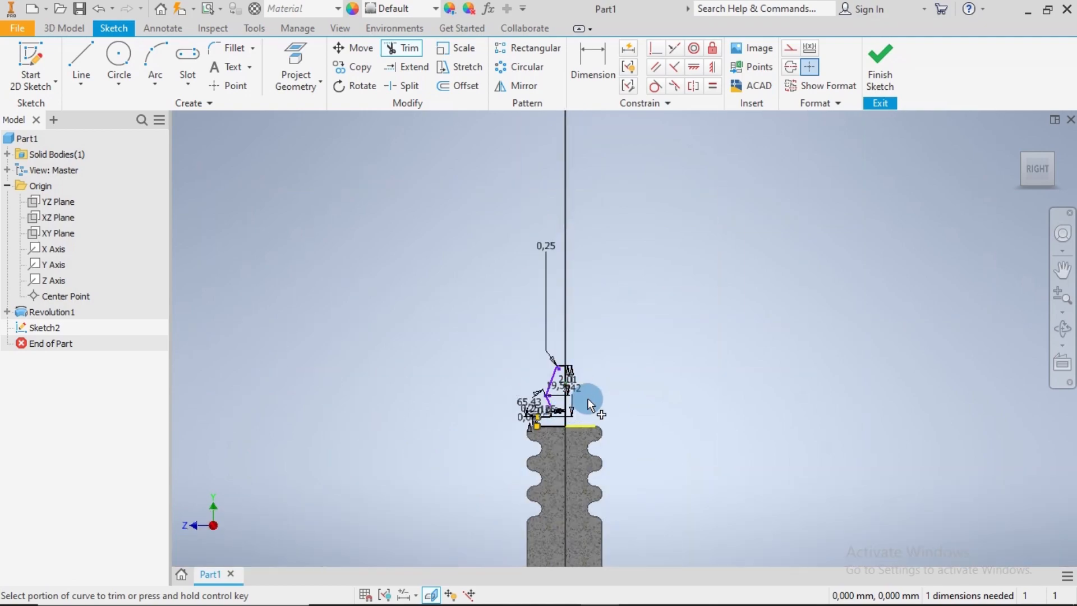
click(880, 75)
Revolve the tip profile a full 360 degrees about its vertical centre line as a new solid body
key(r)
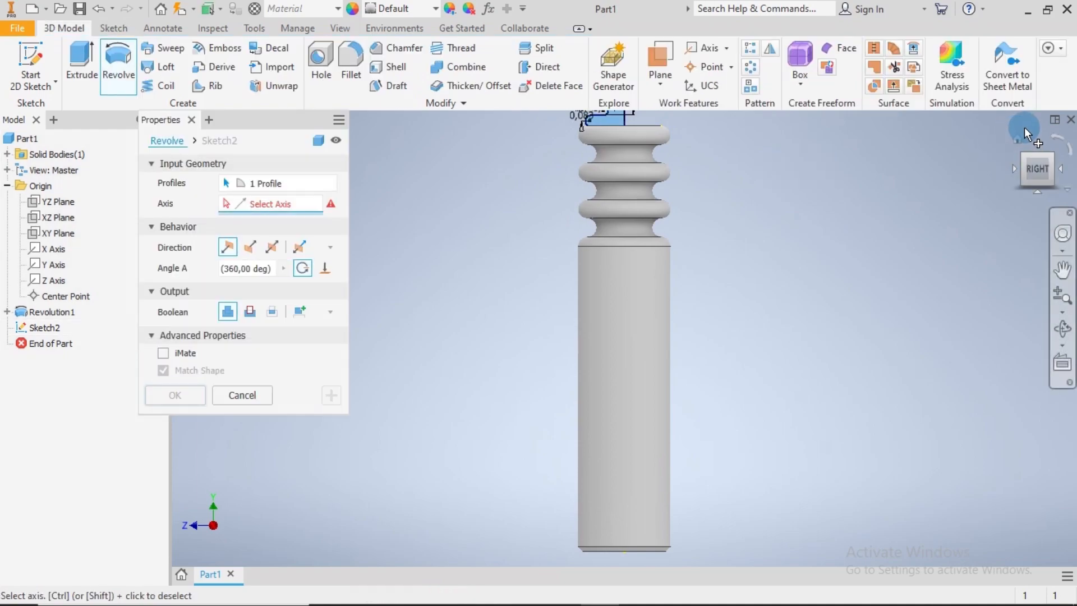
click(1021, 137)
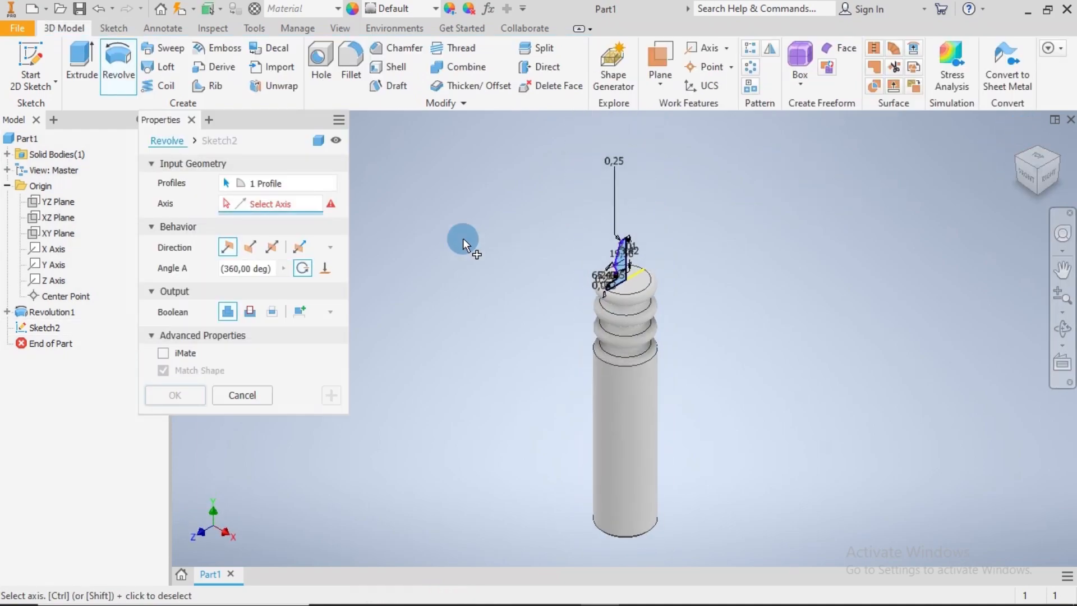
scroll(609, 276, down, 5)
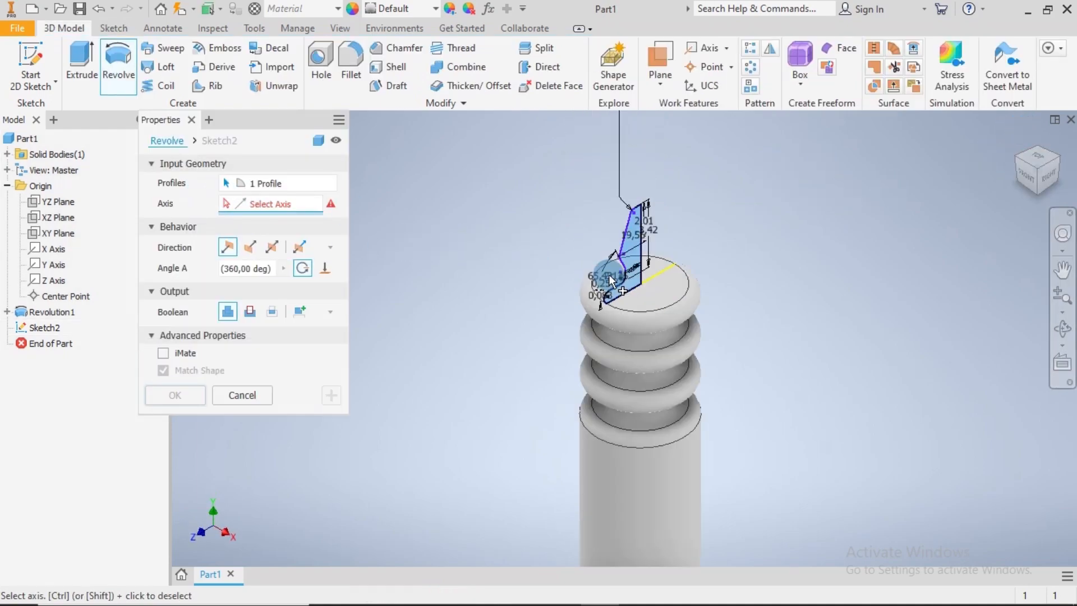
click(661, 233)
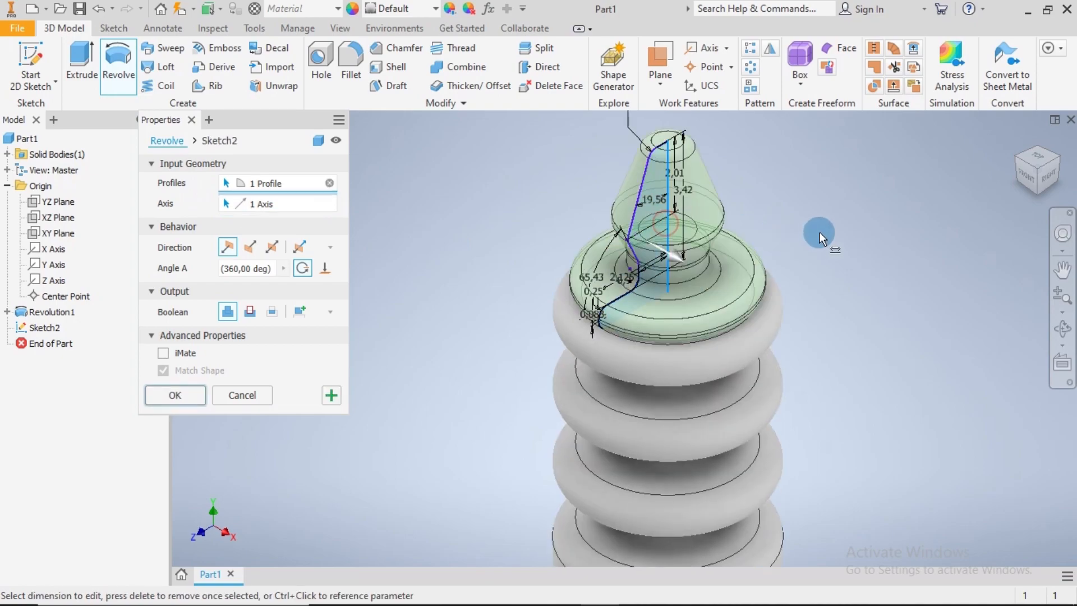
scroll(868, 272, up, 3)
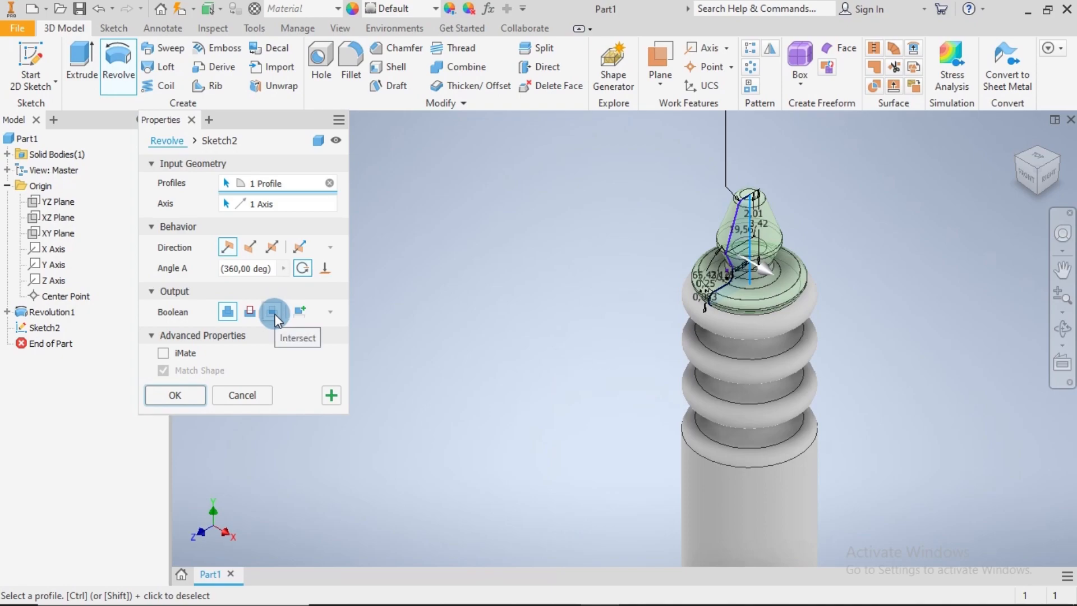
click(295, 313)
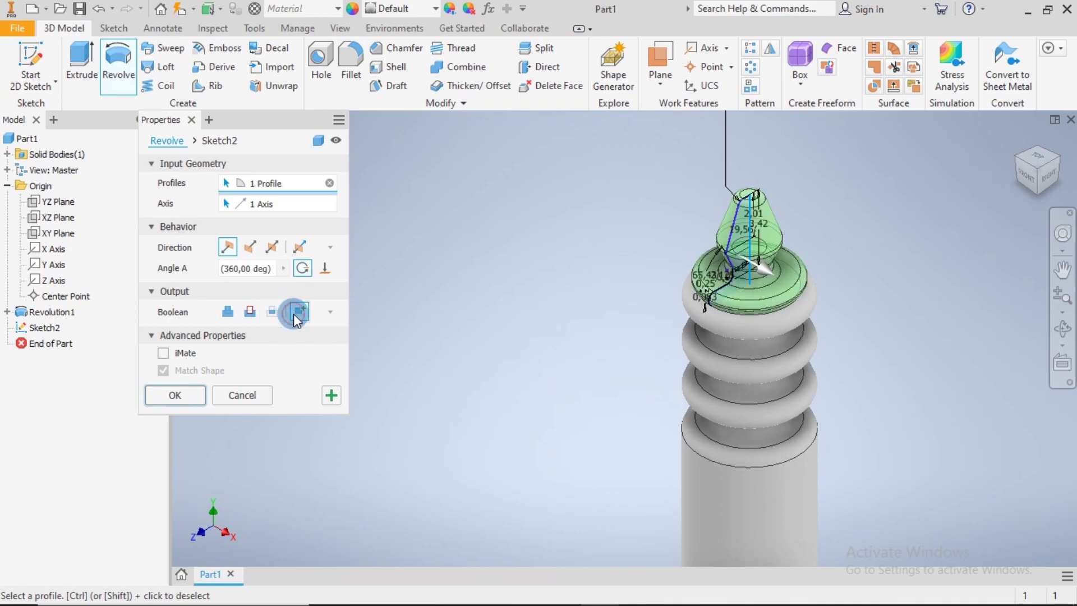
click(186, 395)
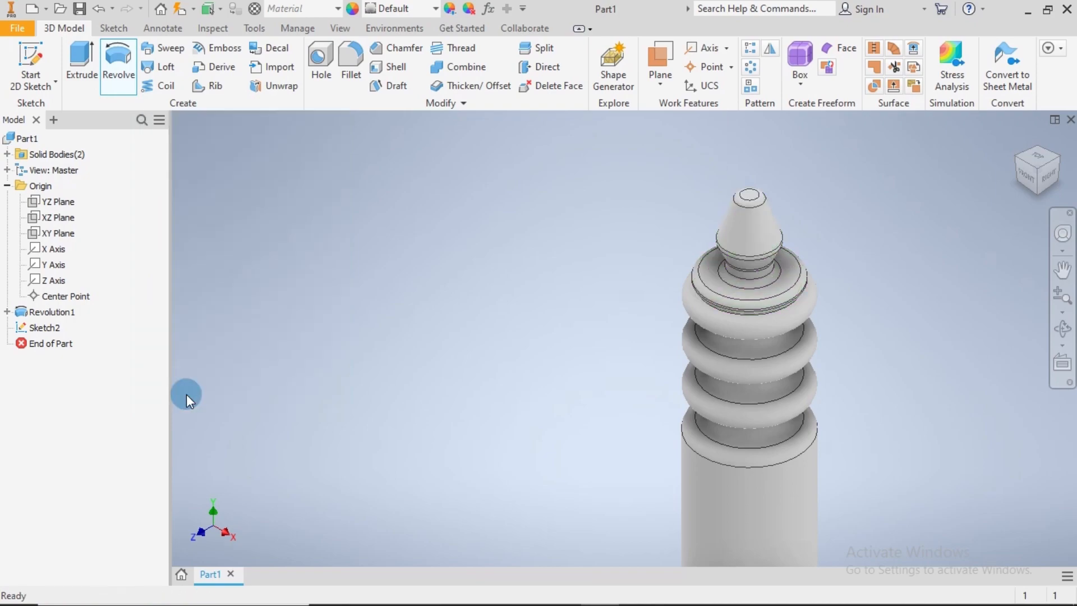
scroll(929, 300, down, 5)
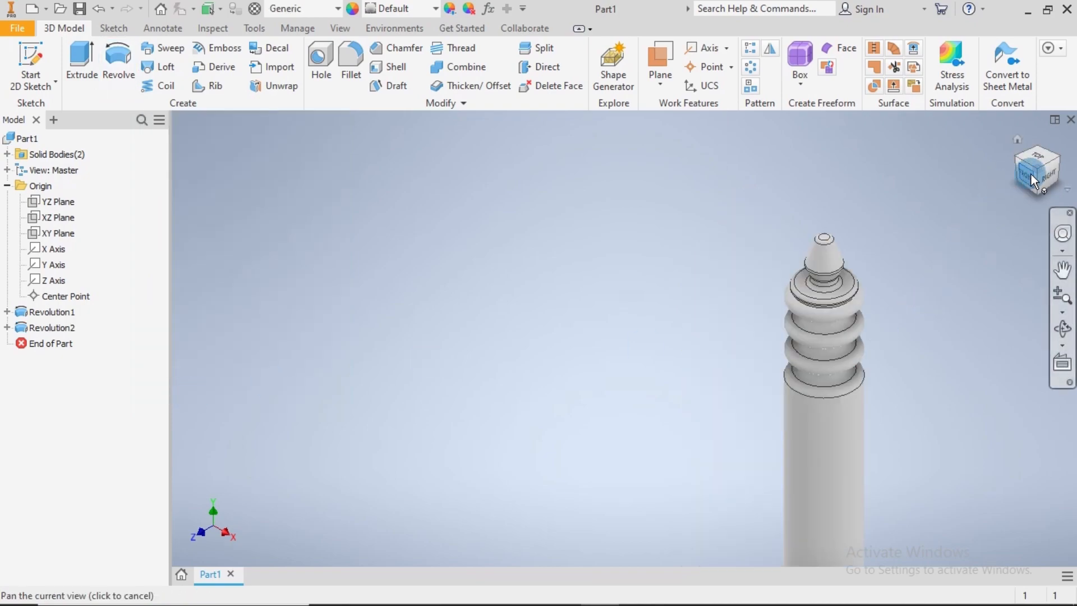
scroll(853, 357, down, 2)
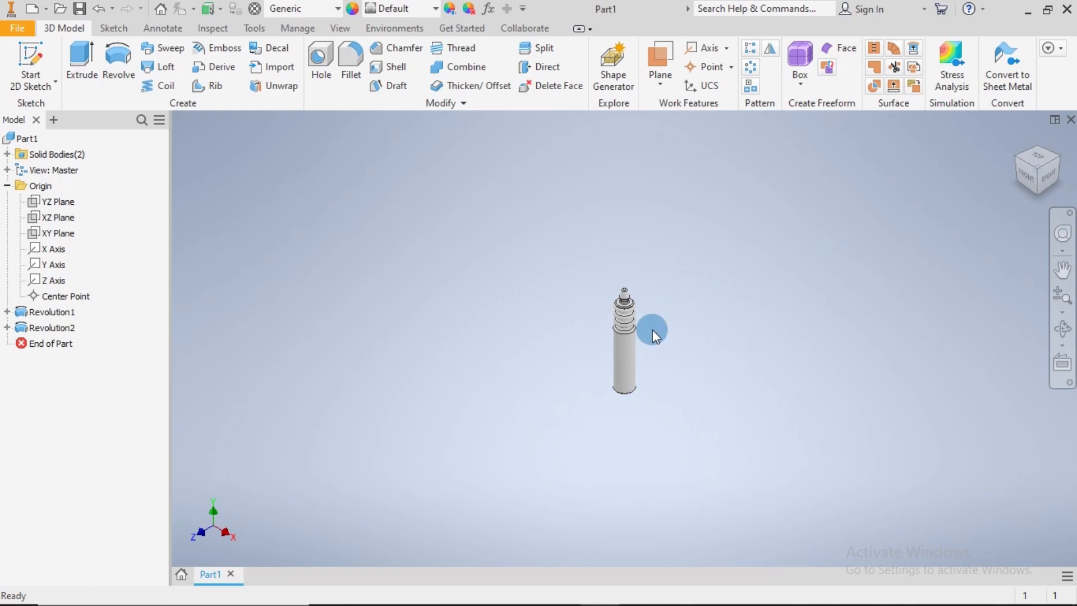
Create a work plane offset -14 mm from the ring-shaped bottom face of the cylindrical body
scroll(668, 309, up, 6)
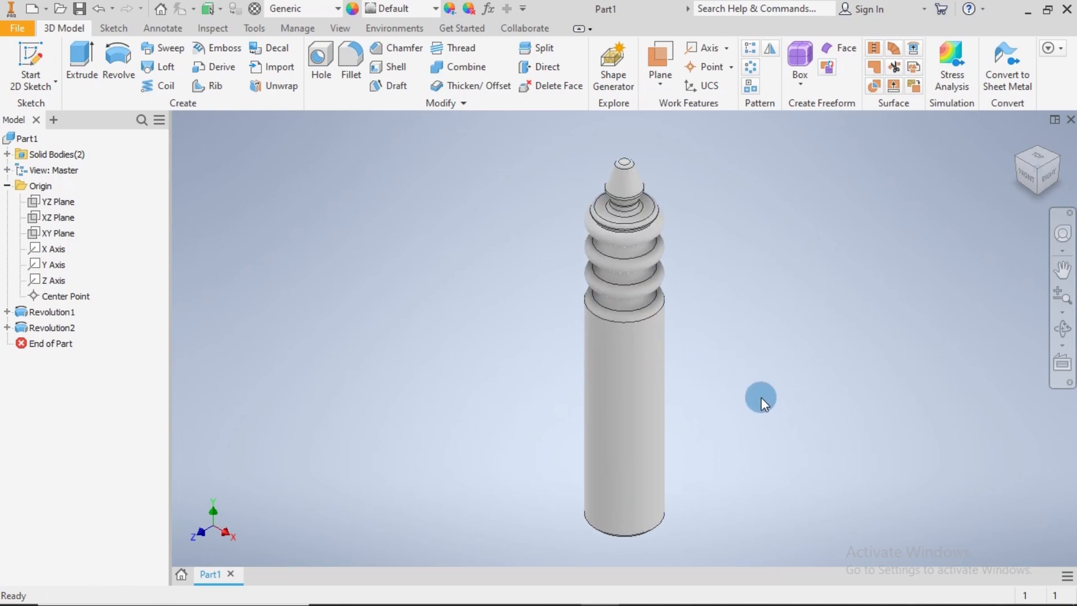
shift+middle_drag(762, 397, 756, 353)
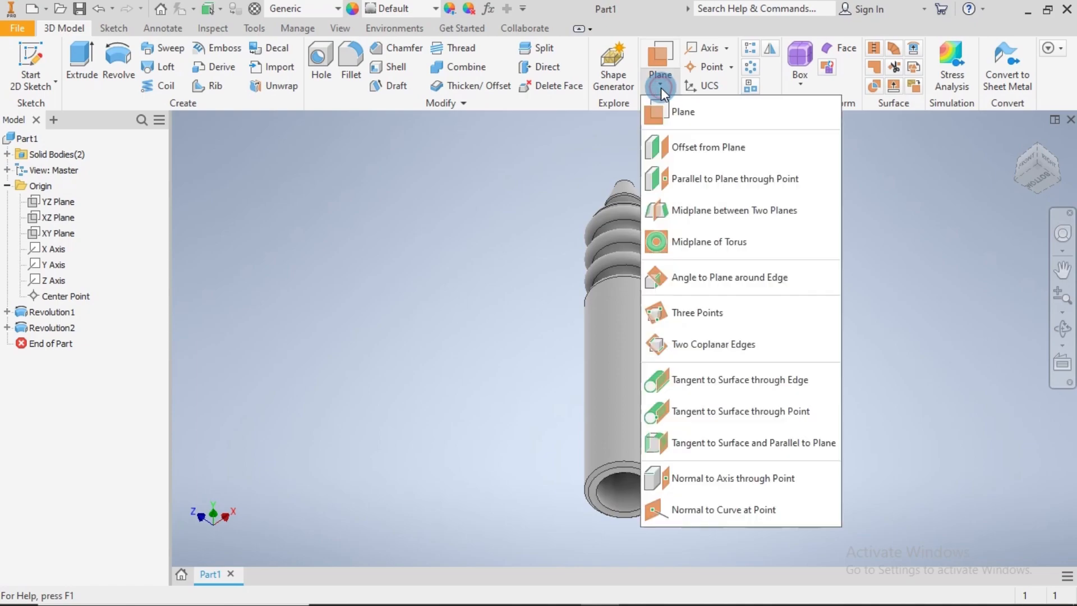
click(677, 149)
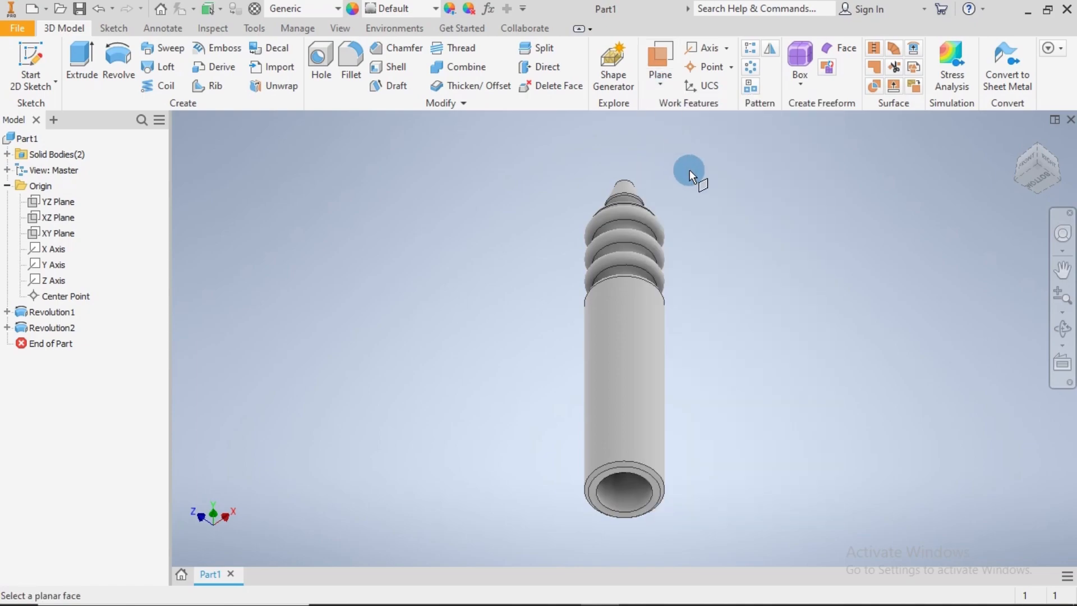
click(658, 490)
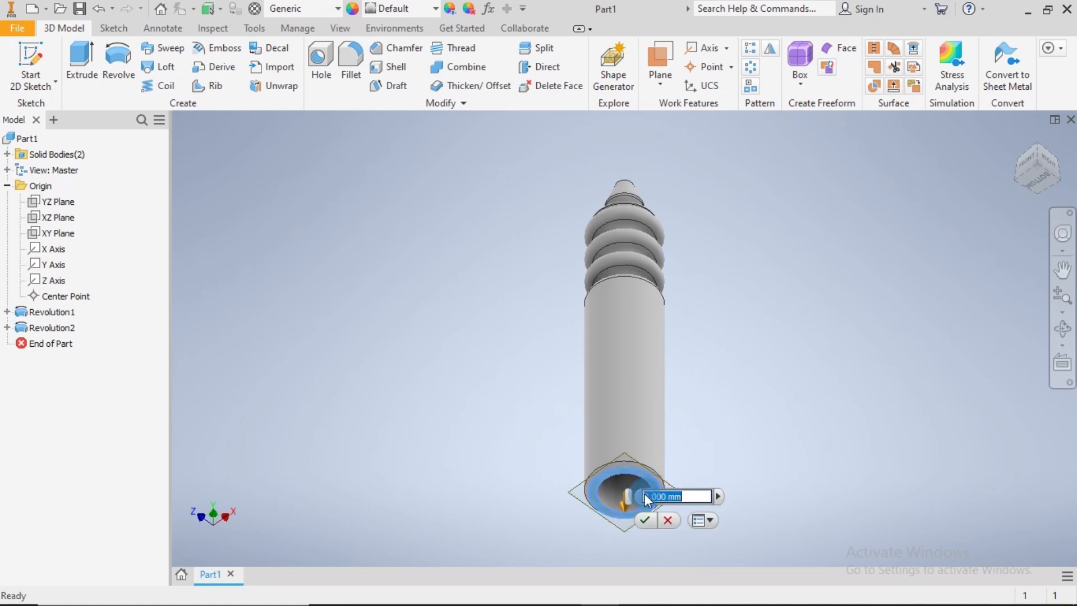
click(645, 493)
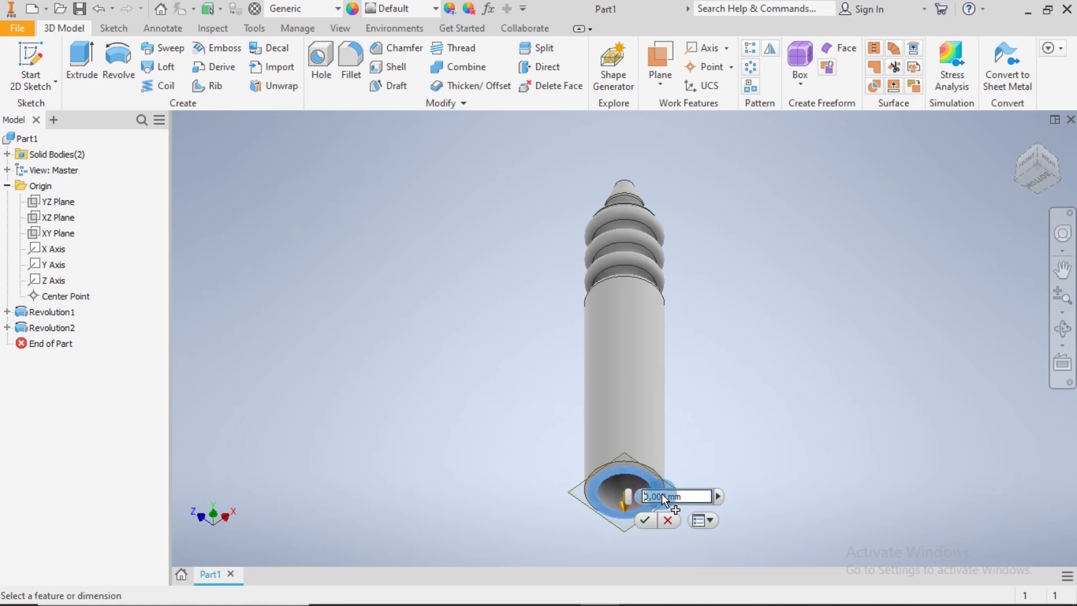
text(-)
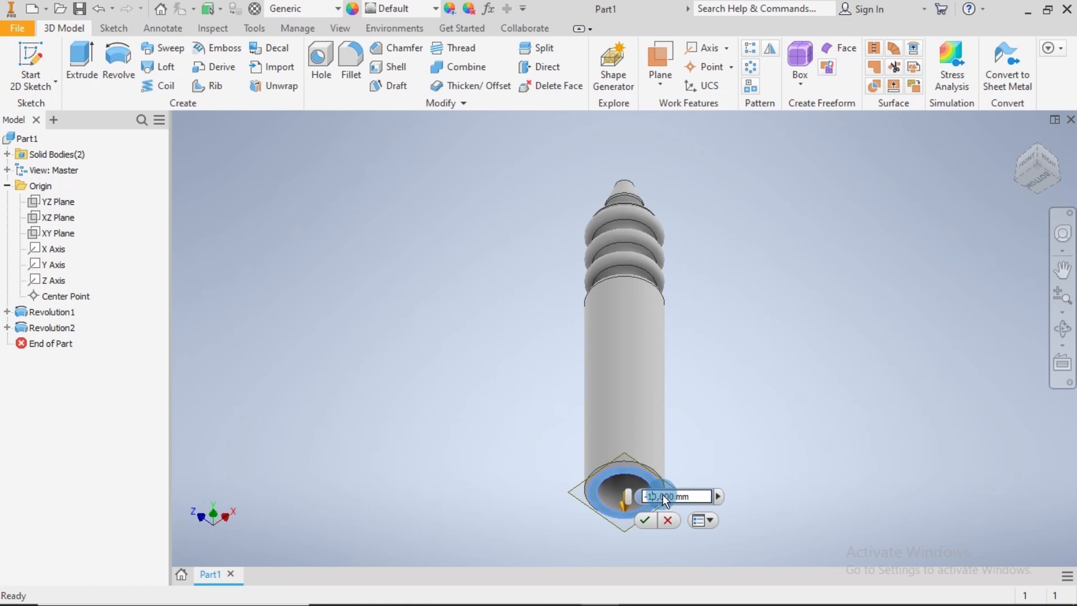
text(14)
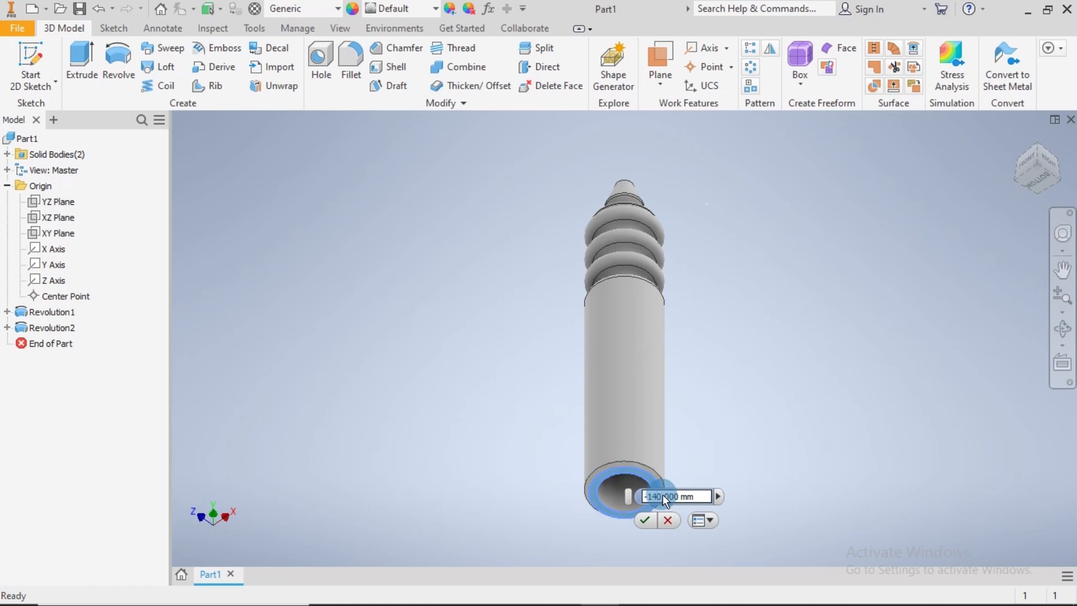
click(645, 521)
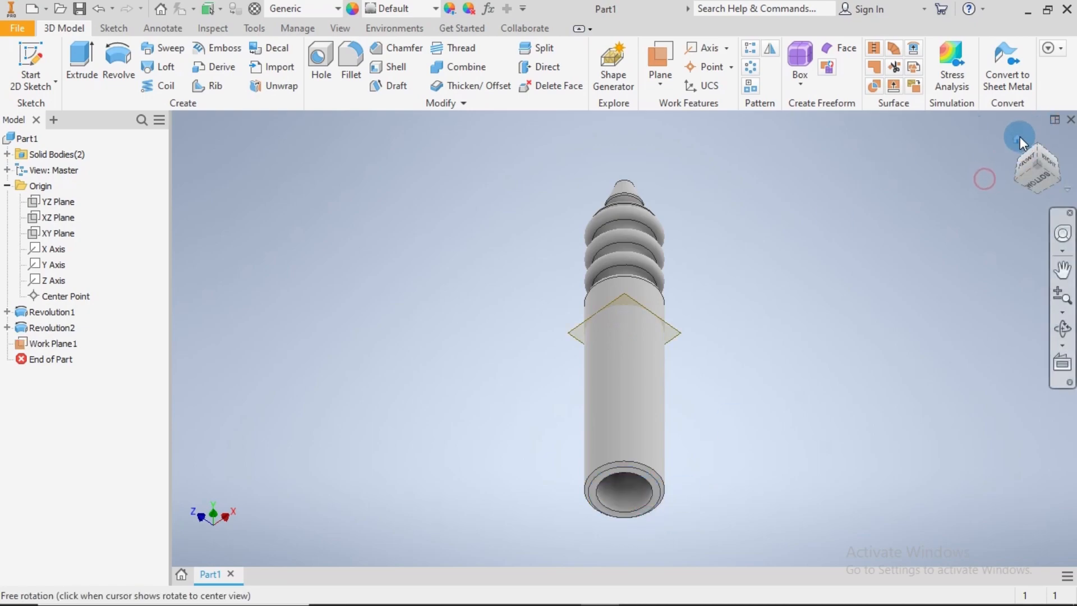
Start a new sketch on the offset work plane that crosses the cylinder
drag(1019, 136, 1004, 159)
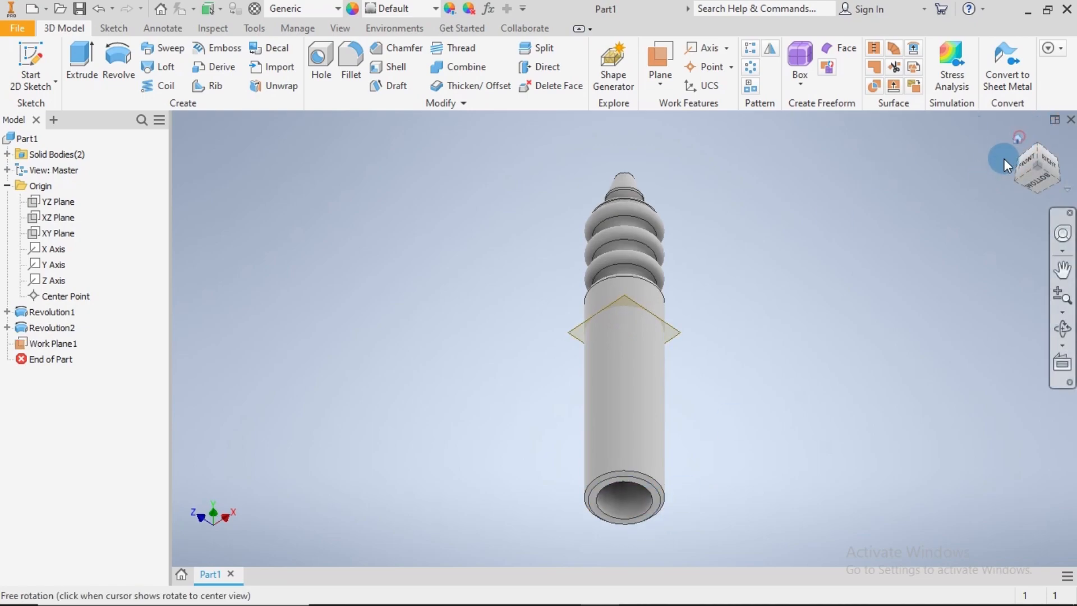
click(673, 330)
right_click(674, 329)
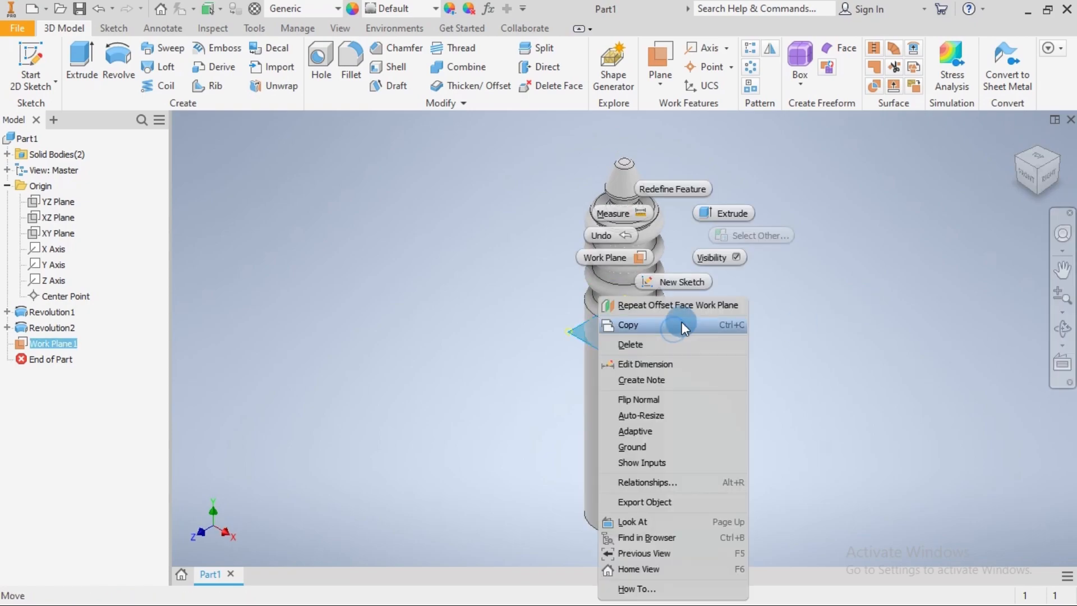
click(698, 276)
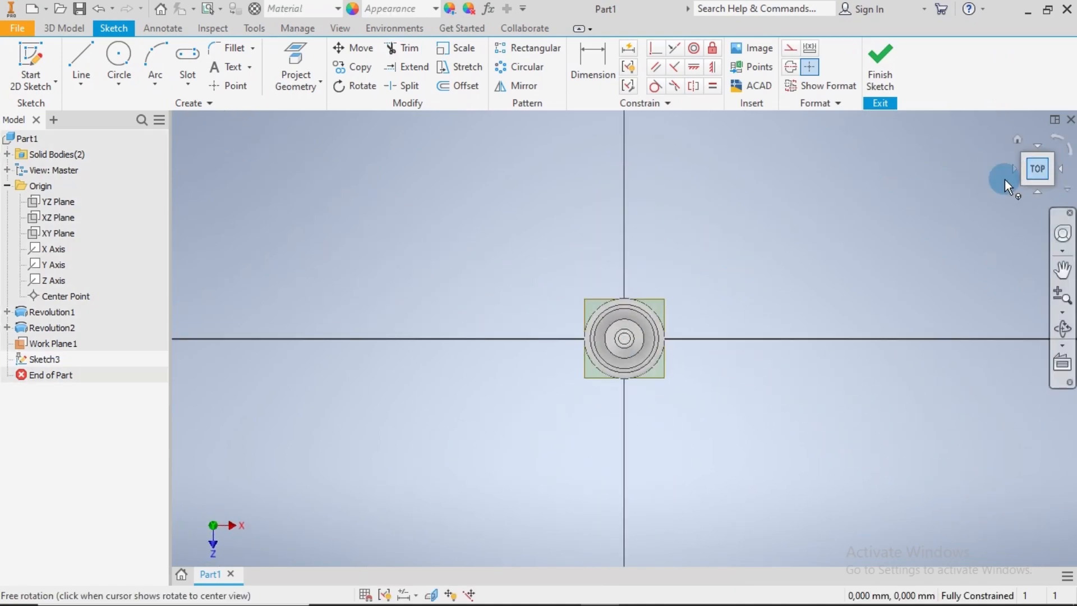
Draw a six-sided circumscribed polygon centred on the origin, with horizontal upper and lower edges, about 4 mm from centre to corner
scroll(690, 325, up, 3)
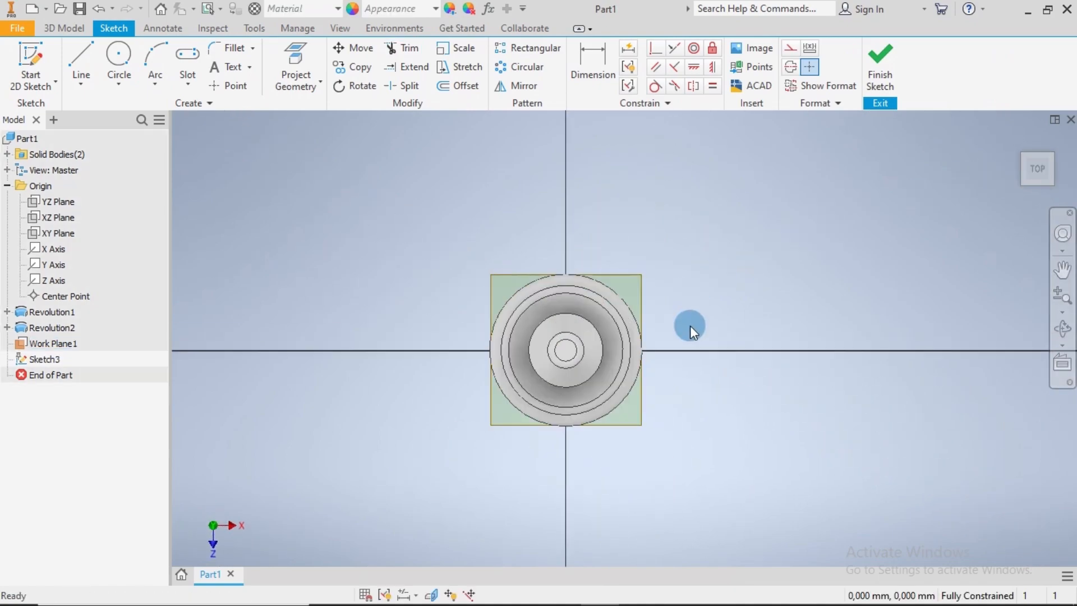
click(183, 85)
click(224, 395)
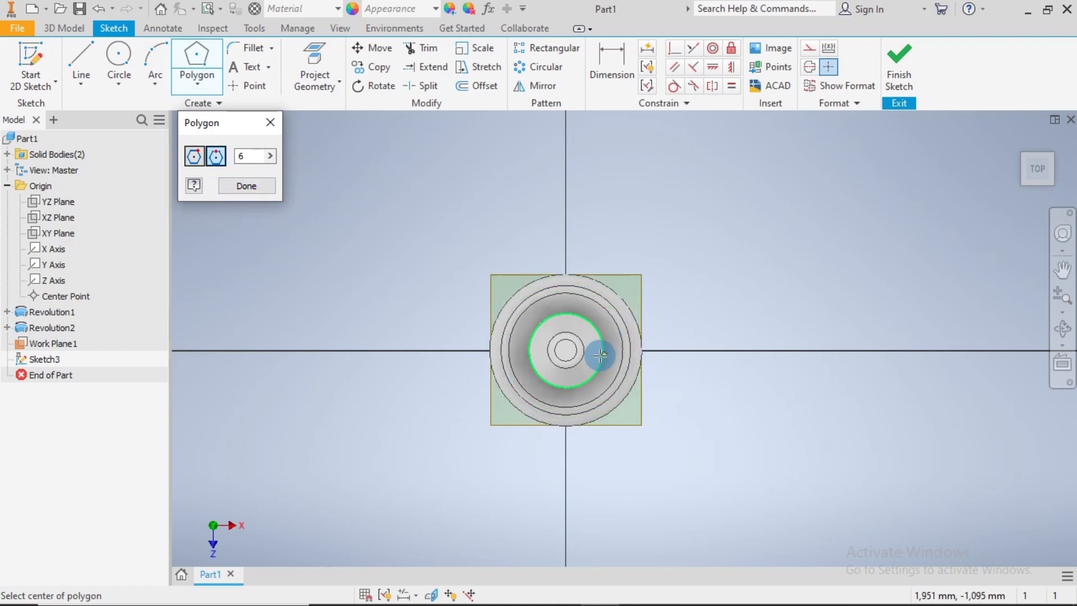
click(566, 349)
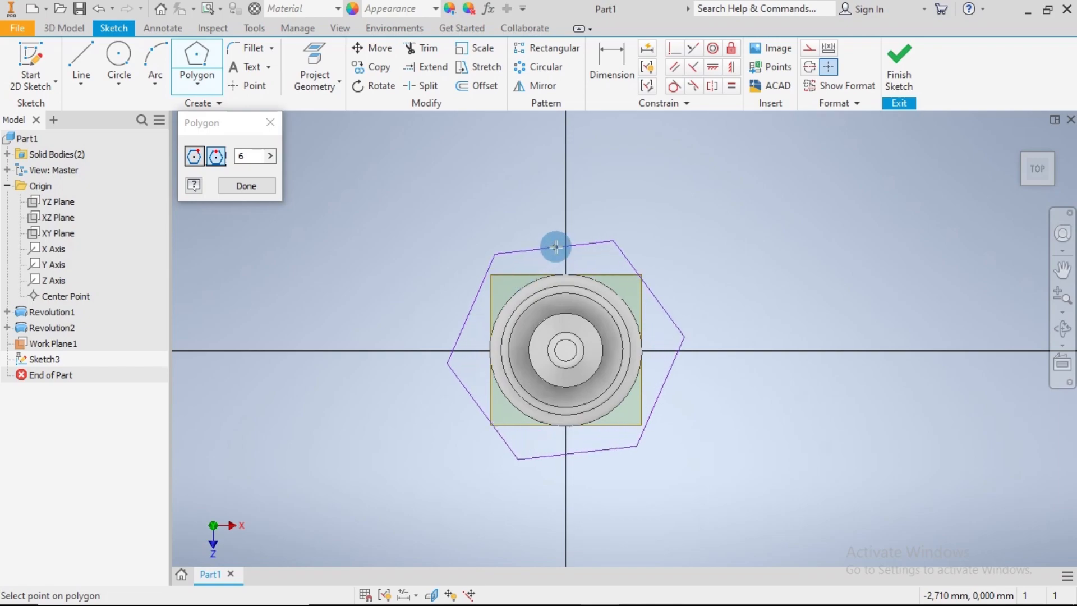
click(566, 244)
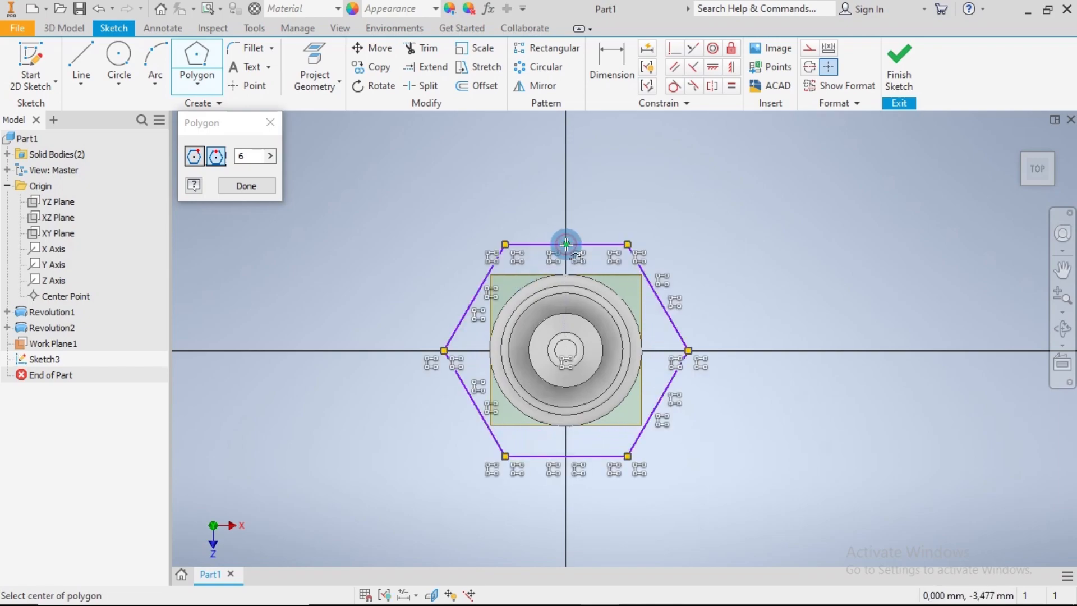
click(258, 185)
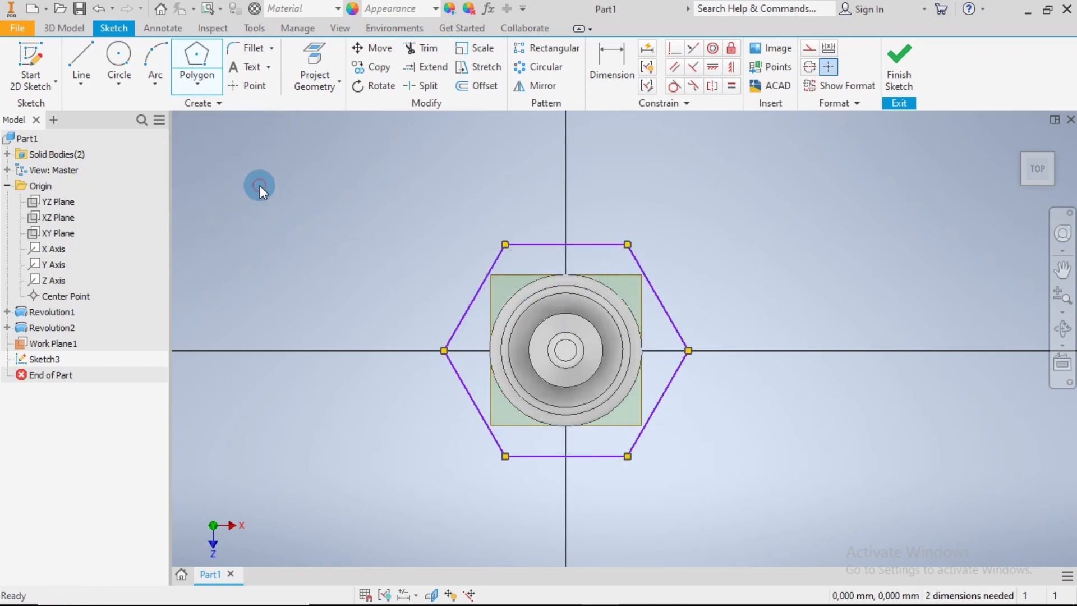
Dimension the hexagon's centre-to-corner distance along the horizontal axis as 3.9 mm and finish the sketch
click(605, 50)
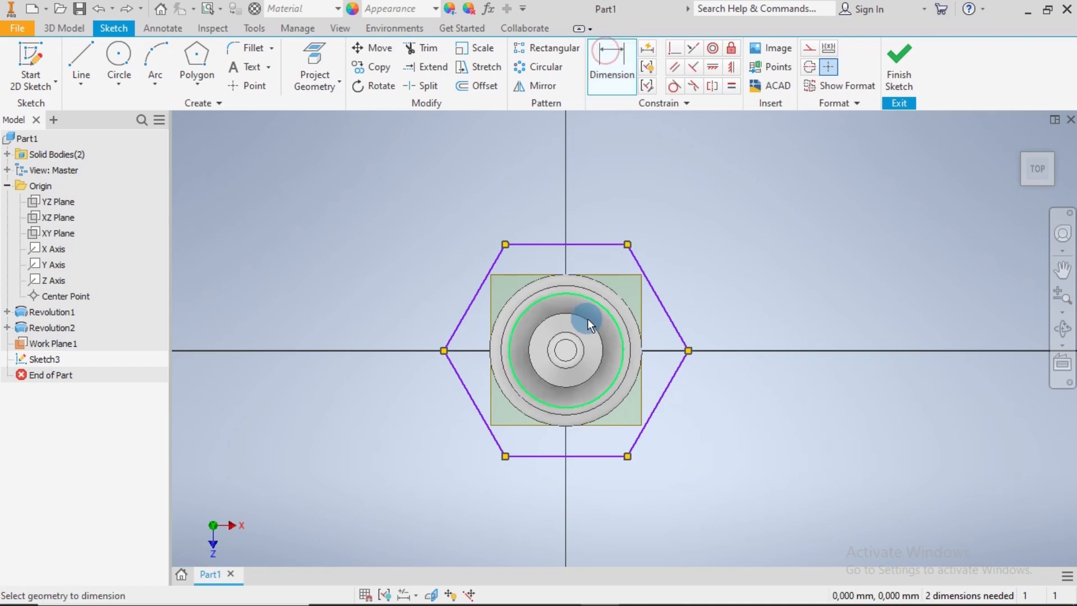
click(569, 358)
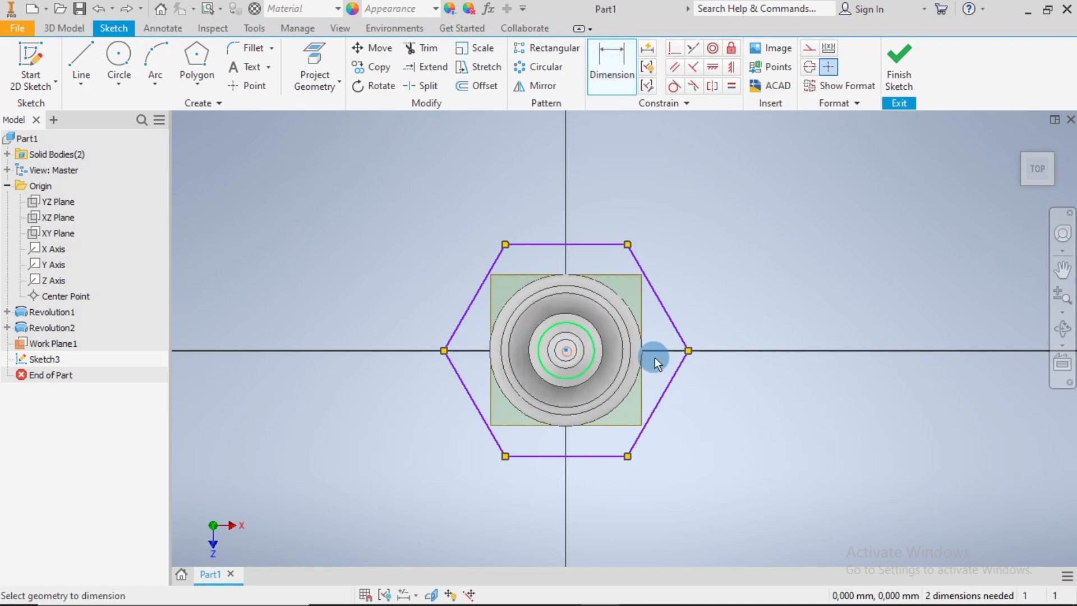
click(689, 351)
click(624, 517)
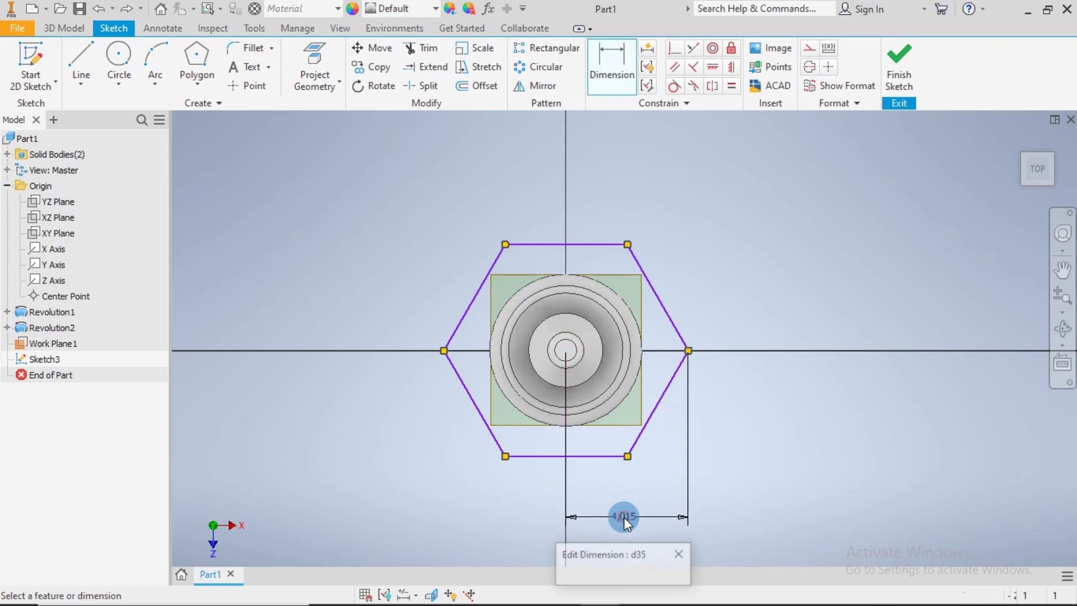
text(3.9)
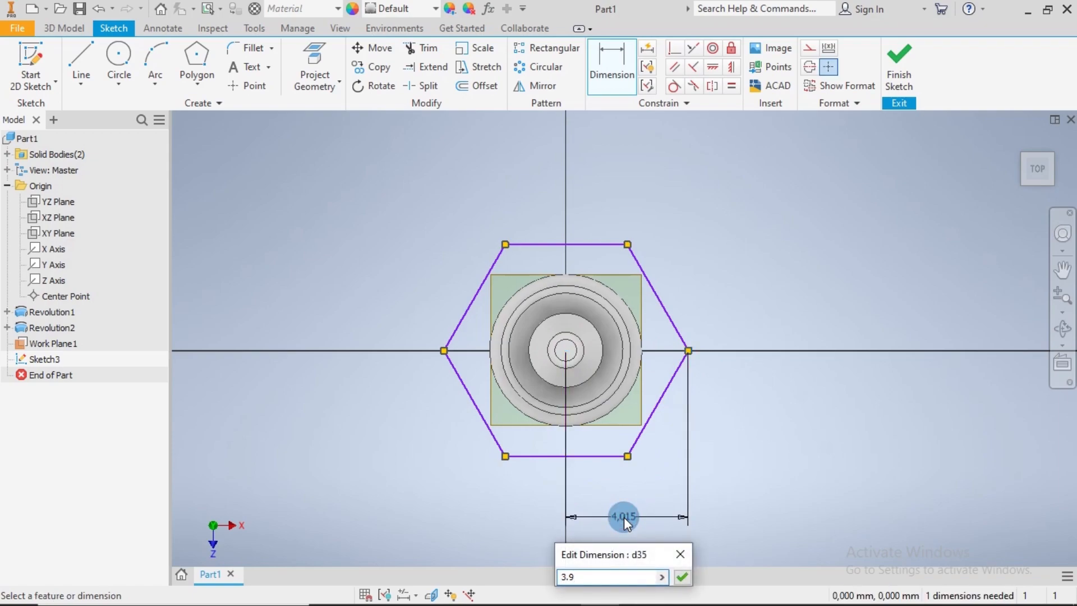
key(Return)
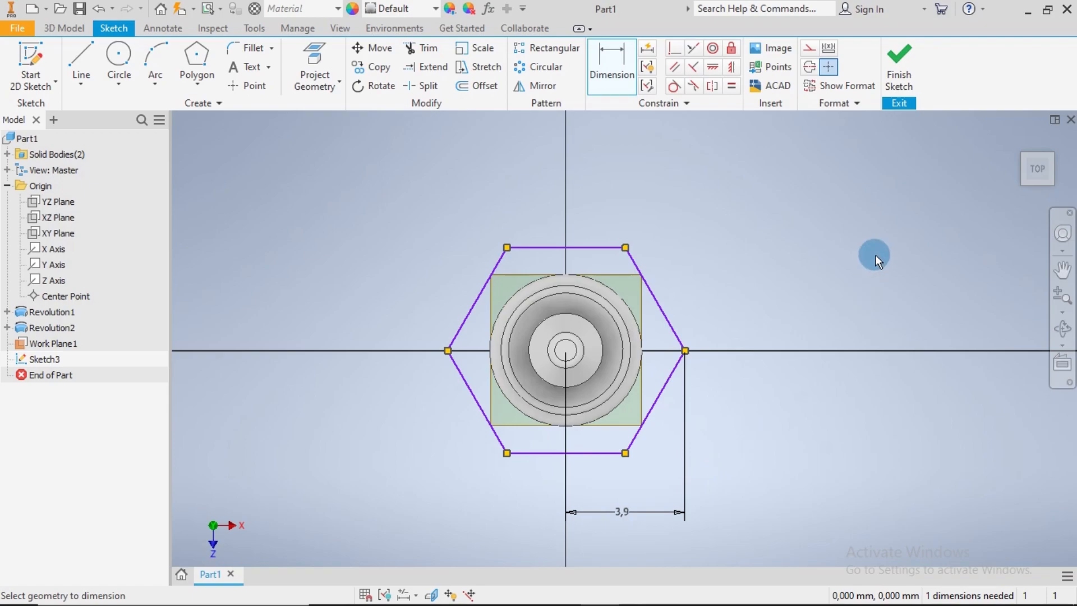
click(886, 96)
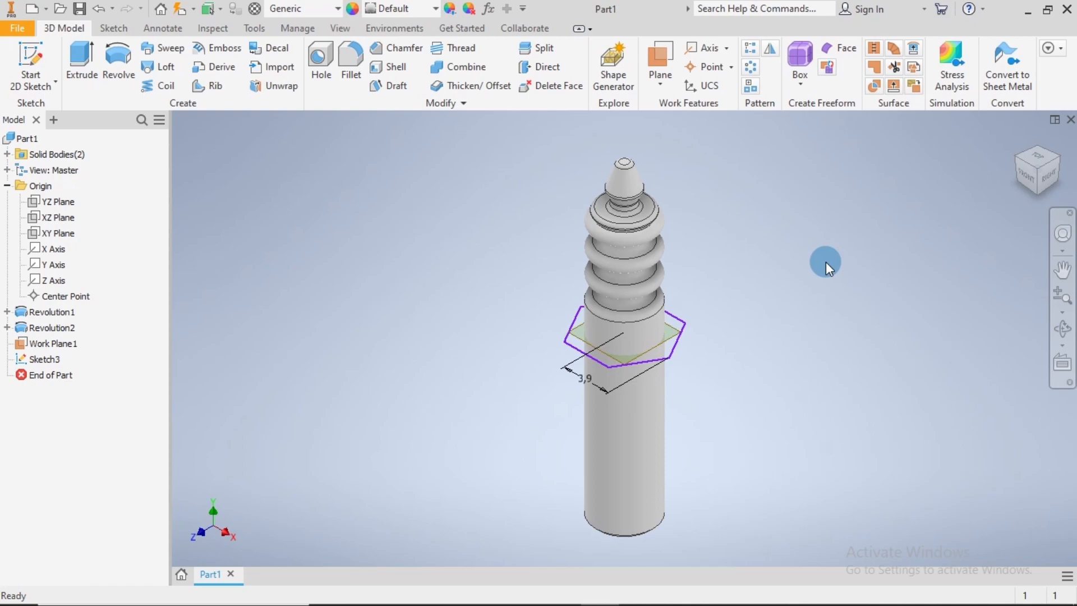
Extrude the hexagon profile 2.4 mm downward from its sketch plane to form a hex collar around the cylinder
click(93, 66)
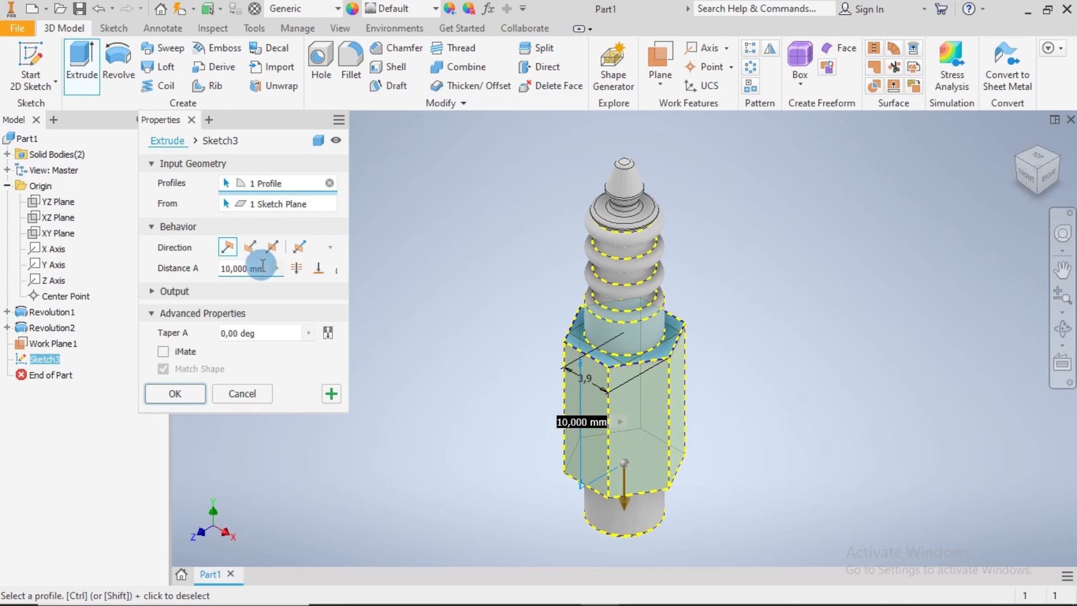
drag(266, 267, 233, 268)
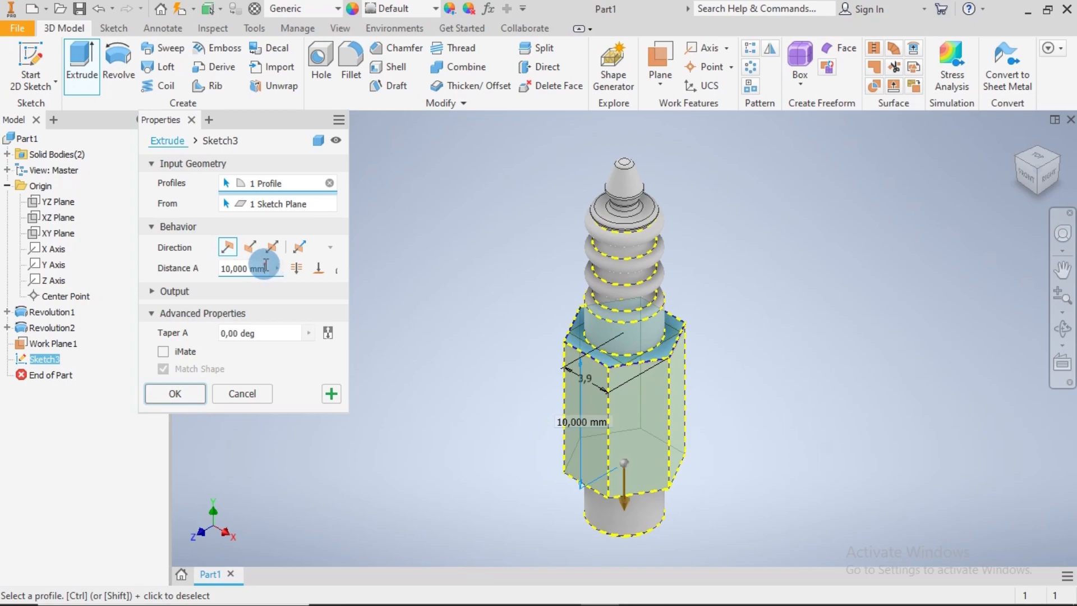
click(217, 264)
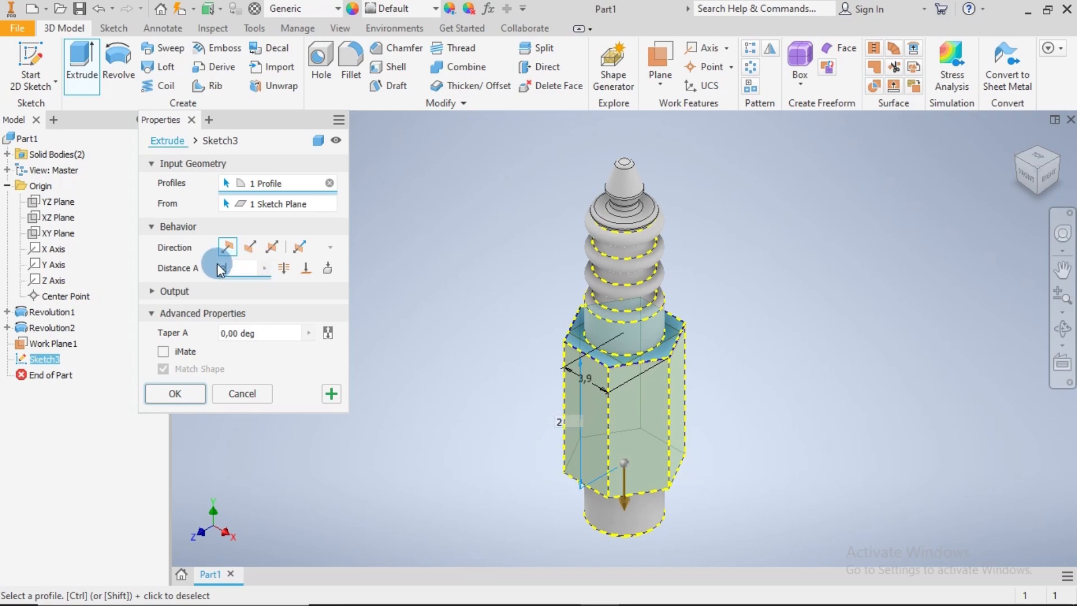
text(2.4)
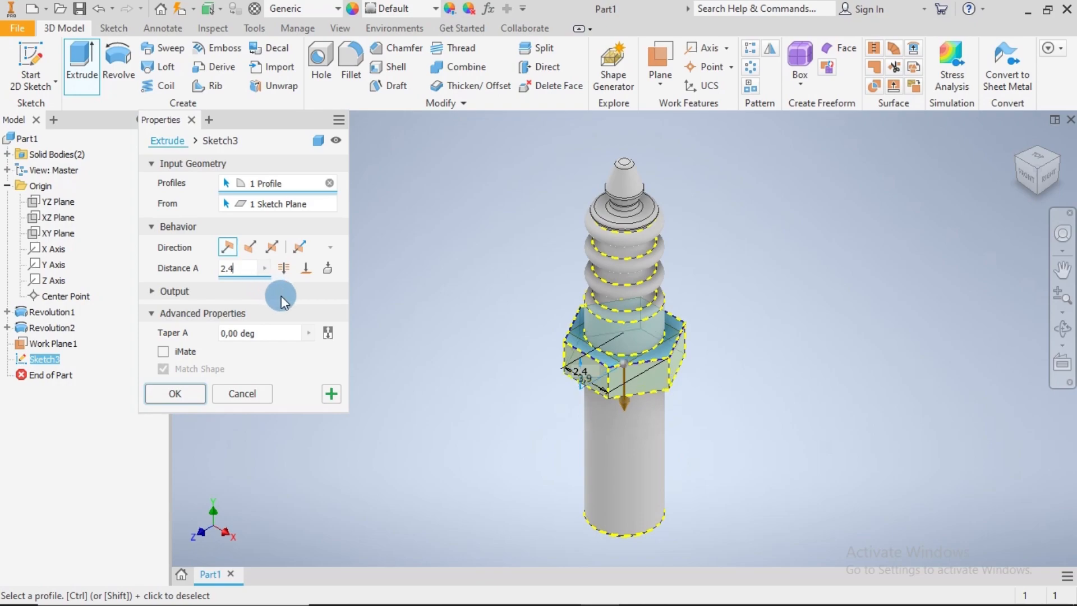
click(191, 393)
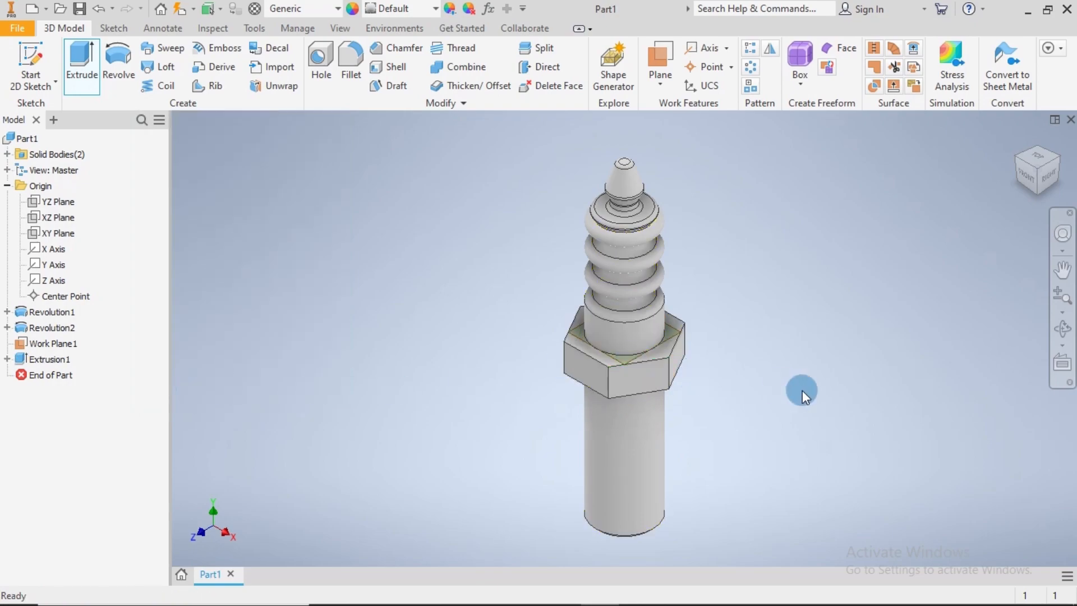
Start a new sketch on the YZ plane and slice the graphics at the sketch plane
mouse_move(816, 407)
shift+middle_down()
mouse_move(808, 355)
mouse_move(796, 406)
mouse_move(811, 407)
shift+middle_up()
key(F6)
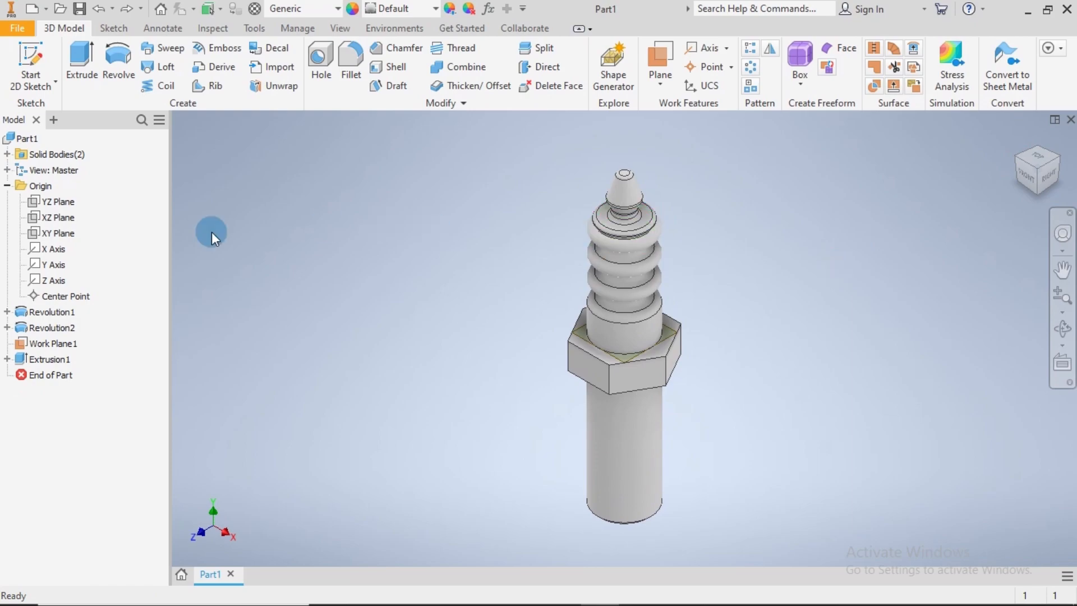
click(48, 203)
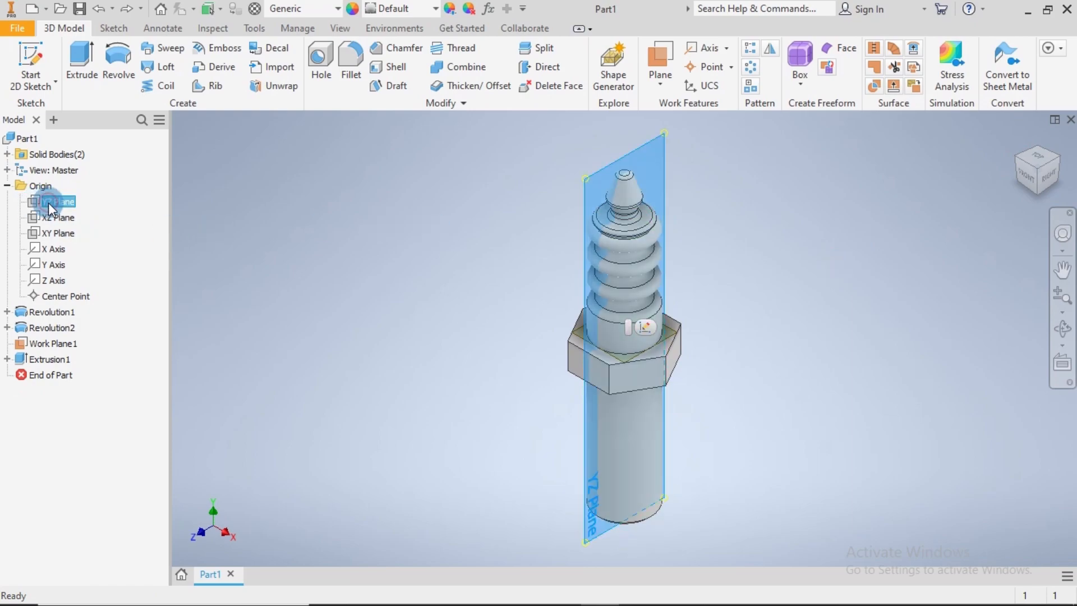
right_click(48, 203)
click(76, 245)
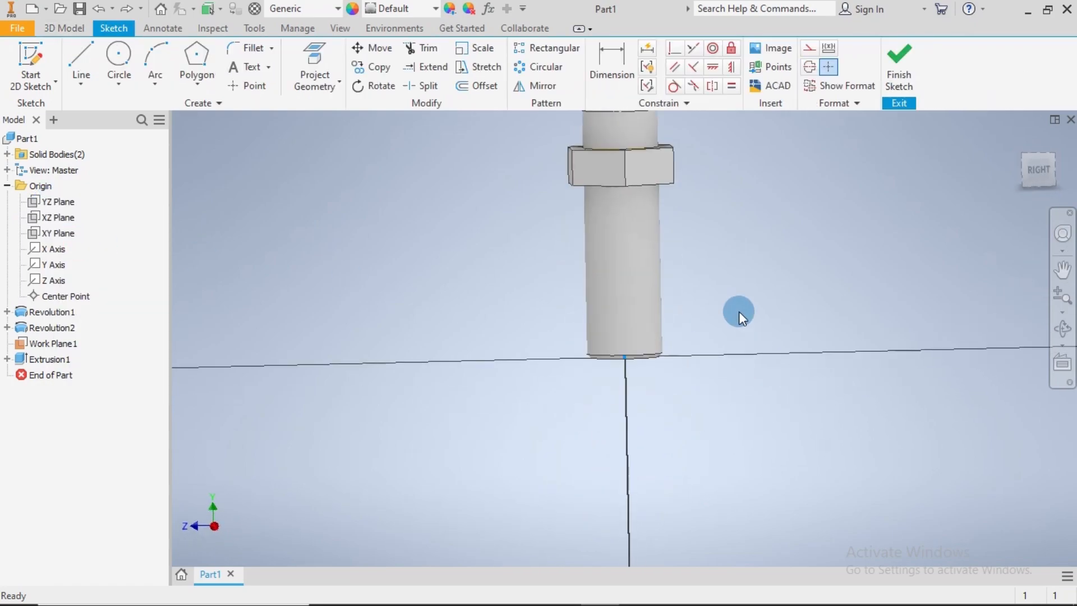
click(347, 33)
click(191, 48)
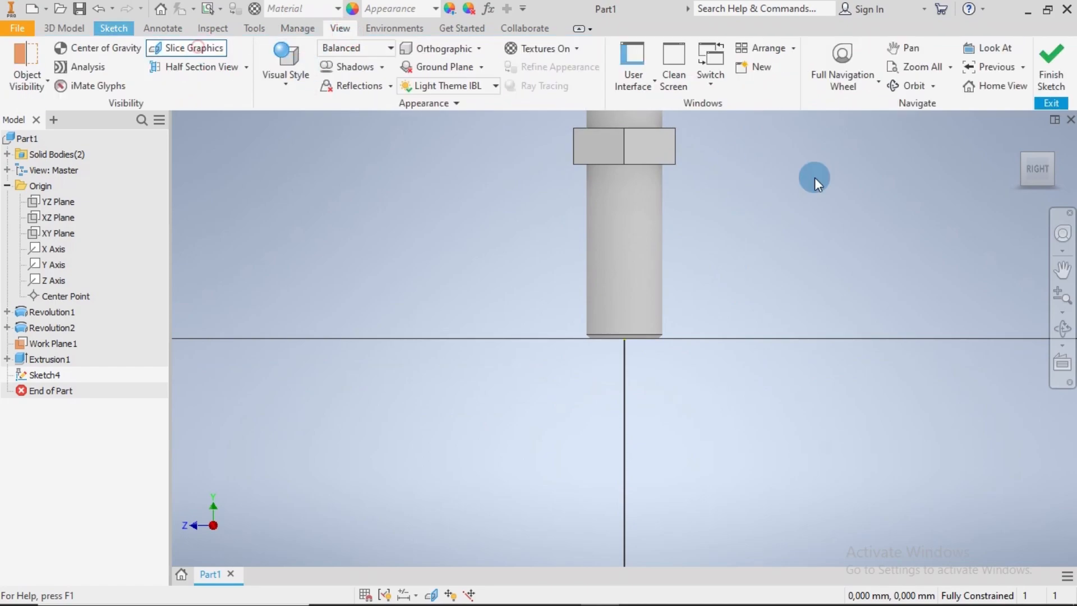
Draw a small circle outside the cylinder wall, just below the hex collar's lower left corner in the section
scroll(639, 281, up, 6)
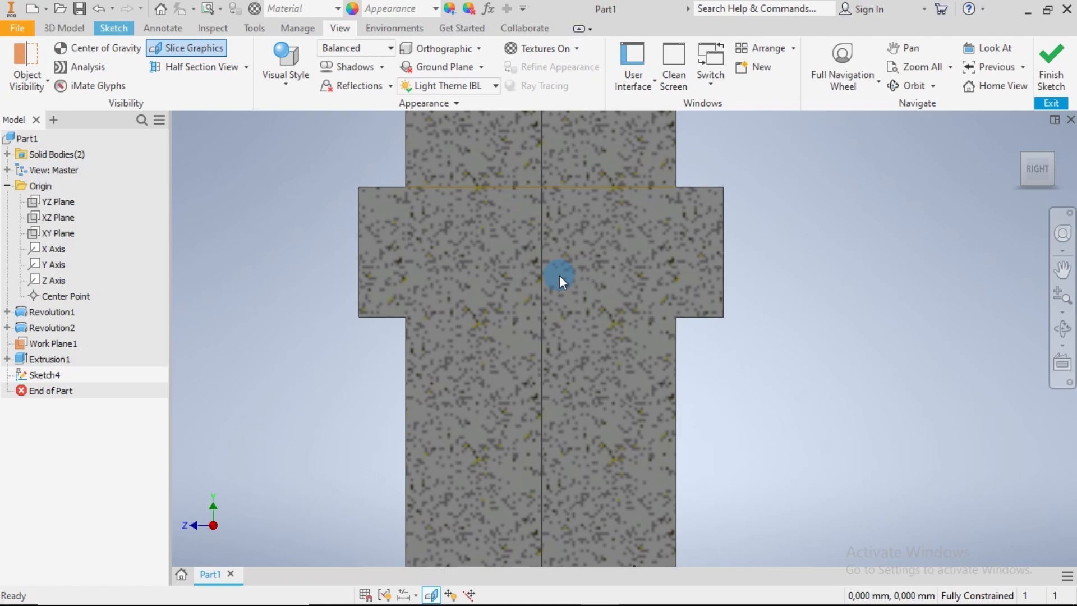
click(114, 29)
click(119, 56)
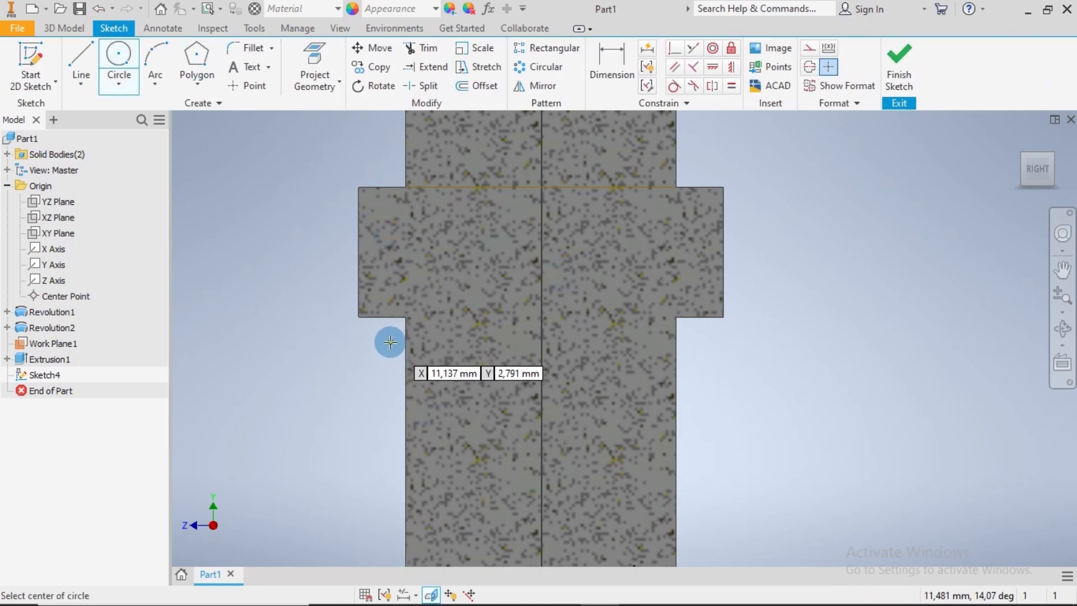
click(373, 338)
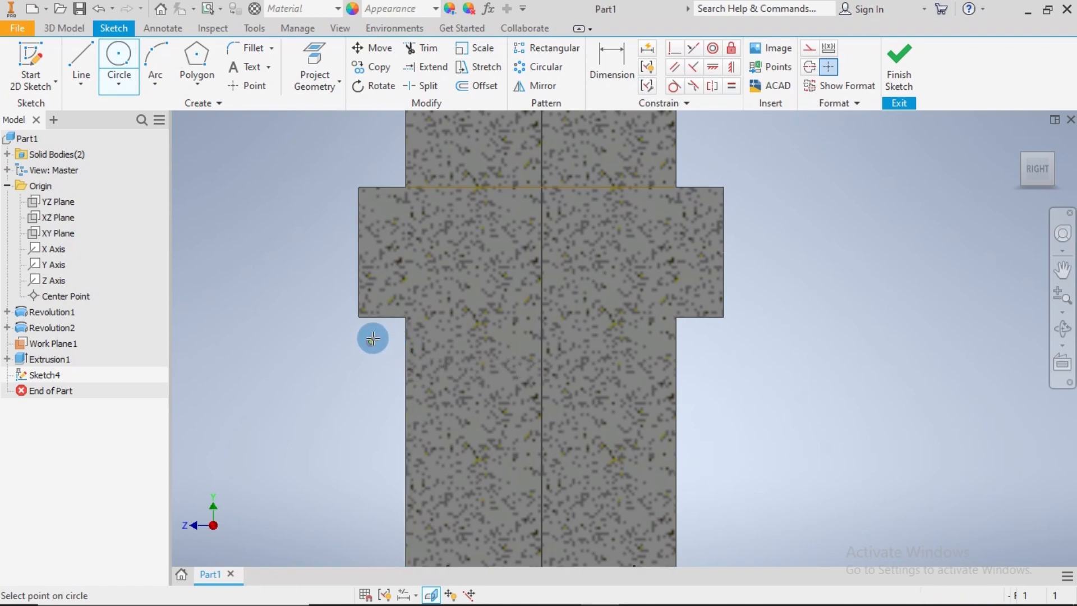
click(378, 329)
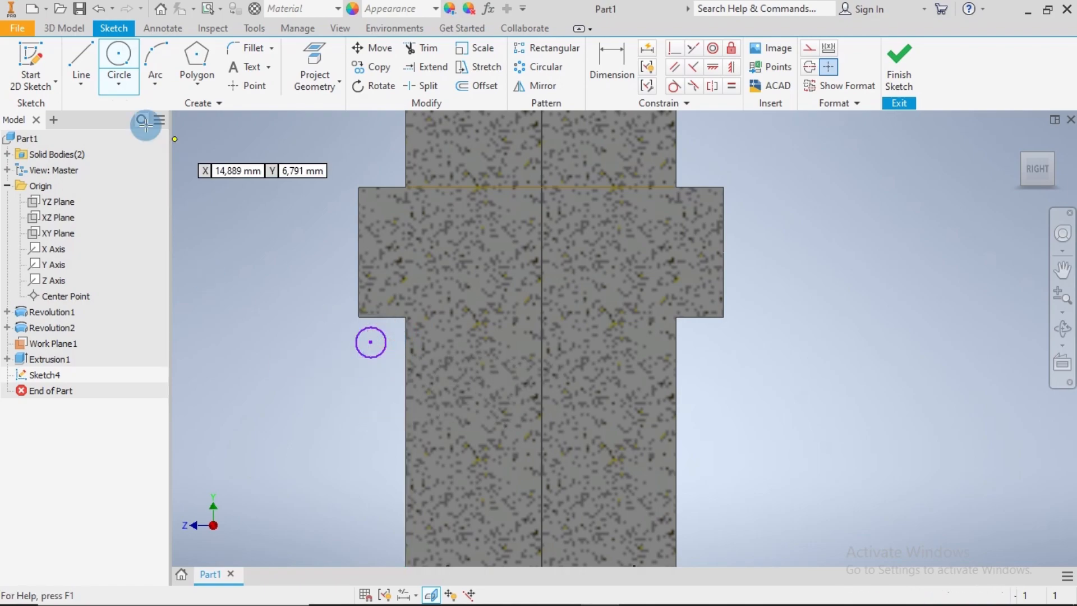
Draw connected lines from the small circle's lowest point down, across to the centre axis, up, and back to its highest point, about 3.2 by 3.1 mm
click(82, 62)
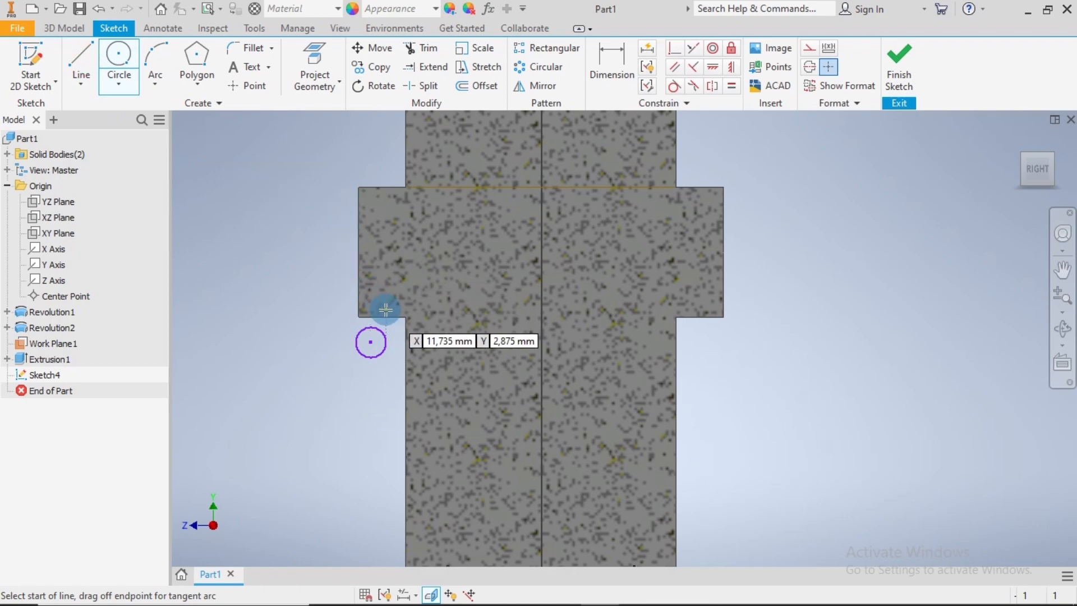
click(370, 342)
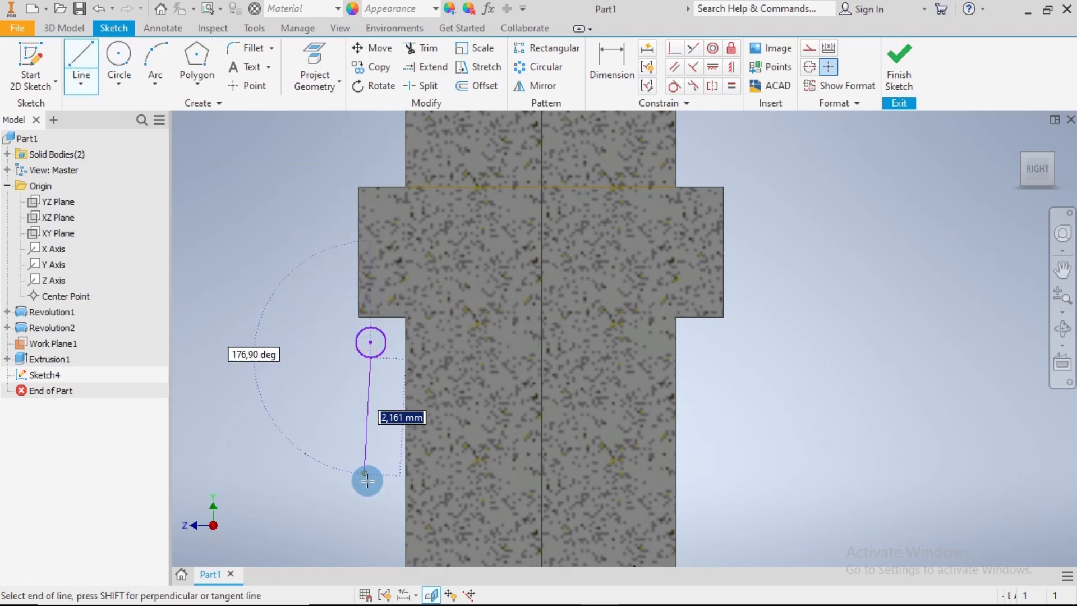
click(371, 492)
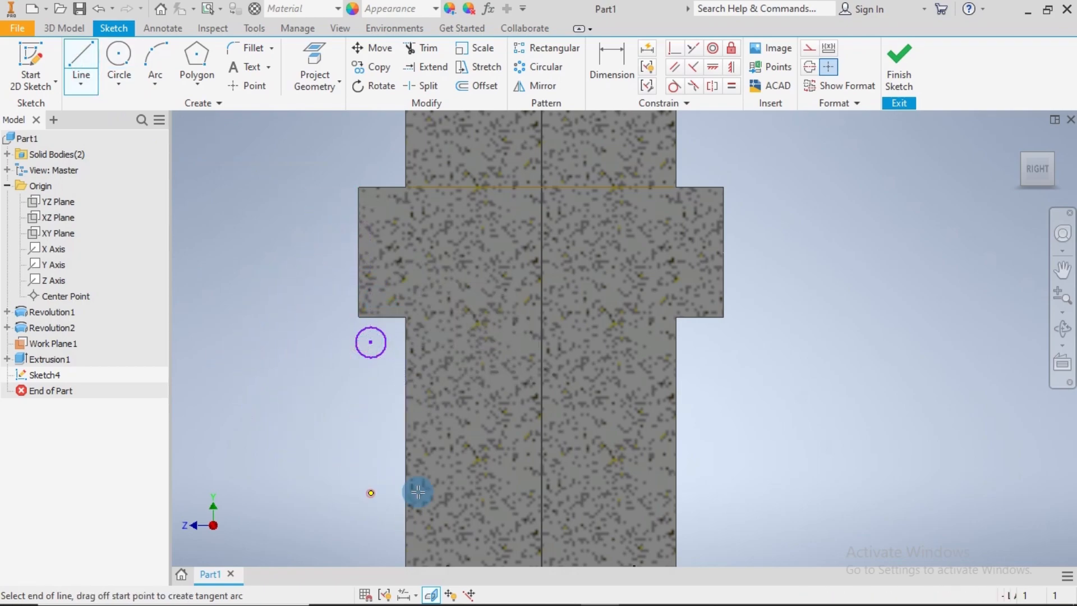
click(542, 493)
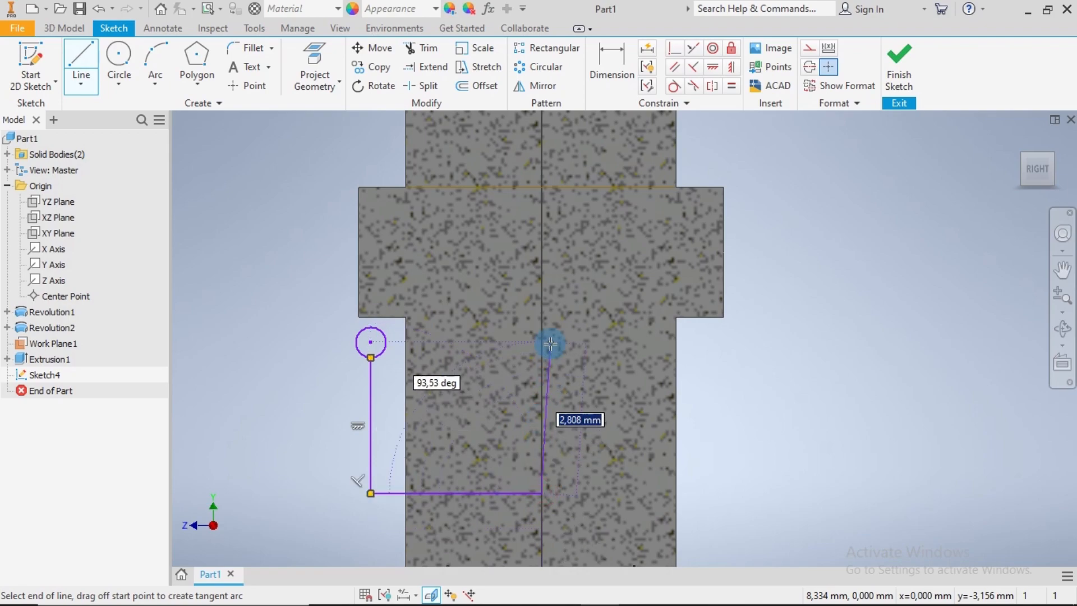
click(547, 323)
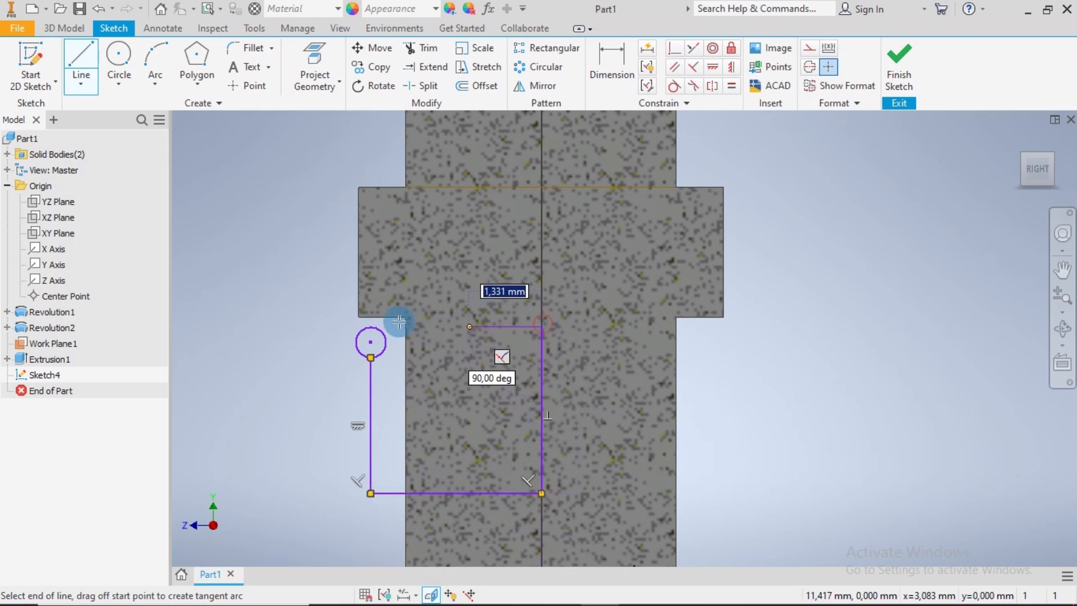
click(371, 327)
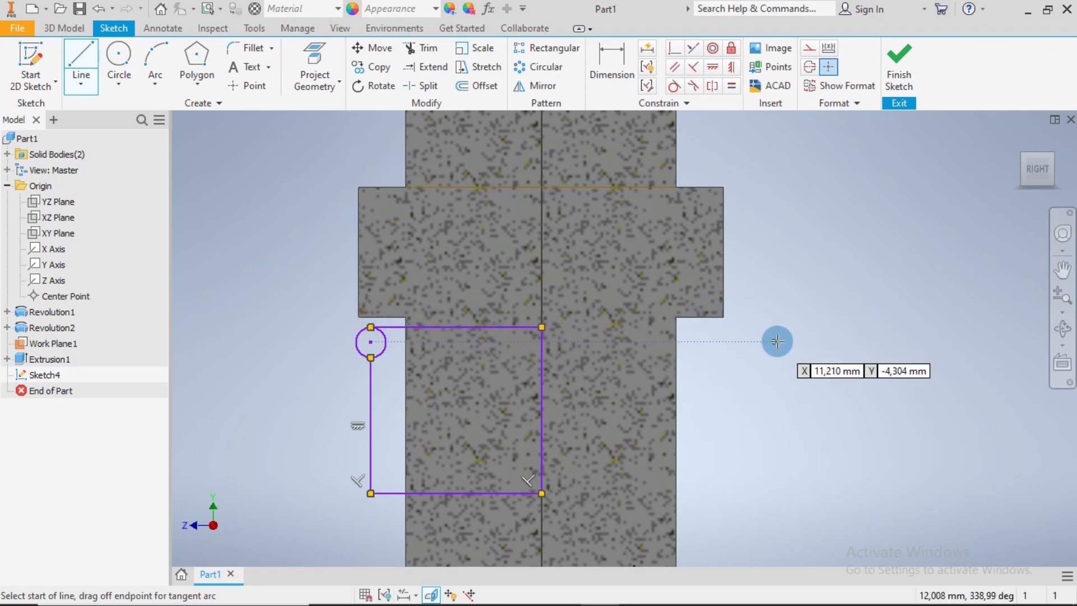
key(Escape)
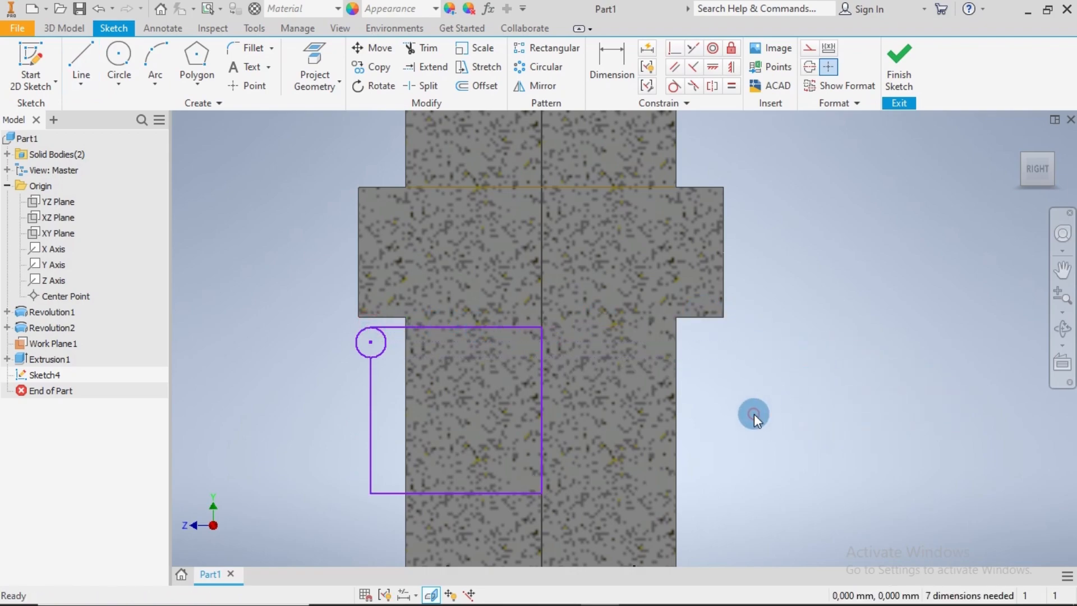
Dimension the vertical distance from the origin at the cylinder's lower end to the small circle's centre as 11 mm
scroll(782, 396, down, 3)
middle_drag(769, 434, 721, 365)
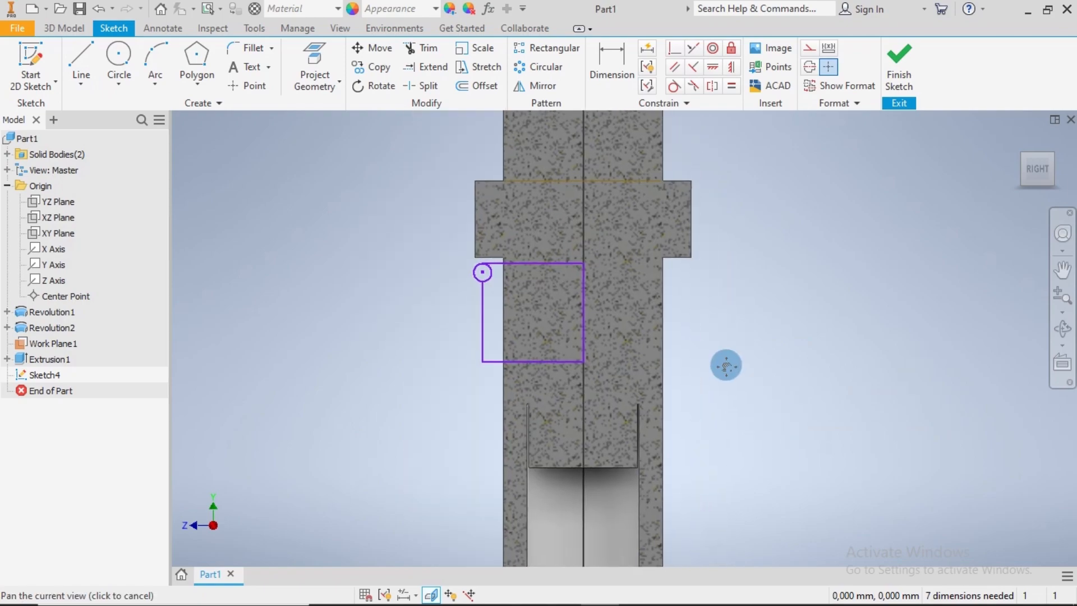
click(616, 63)
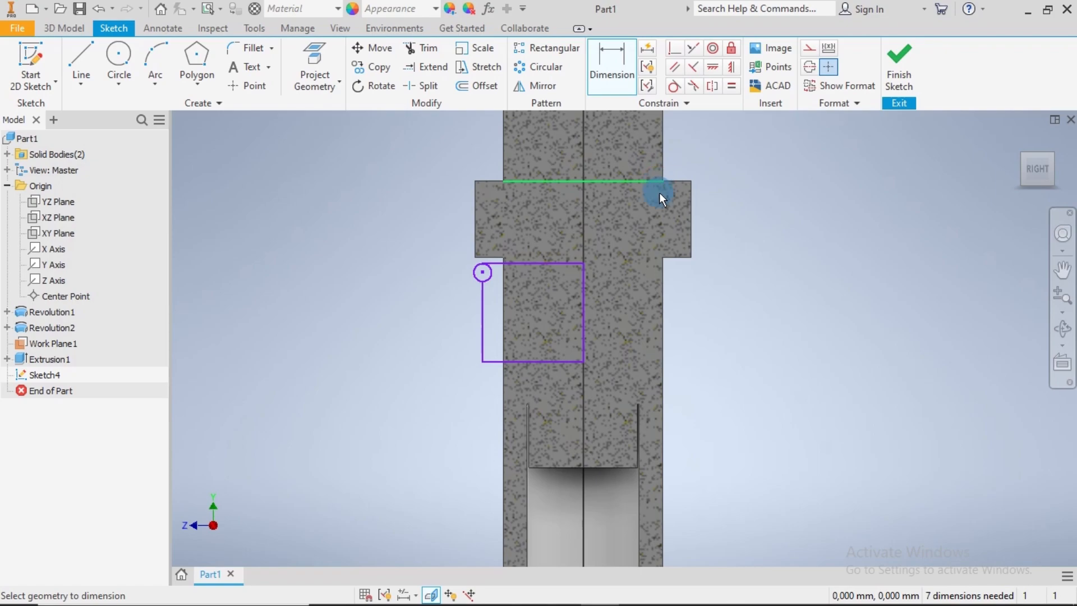
middle_drag(755, 470, 712, 267)
middle_drag(766, 469, 762, 378)
middle_drag(769, 426, 768, 379)
click(556, 344)
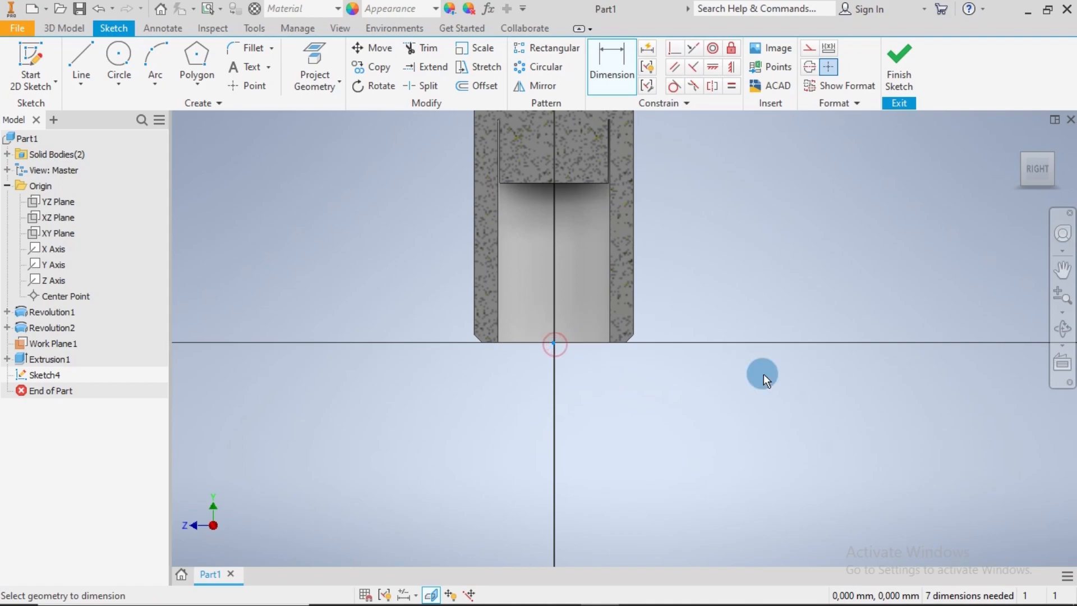
middle_drag(718, 222, 741, 475)
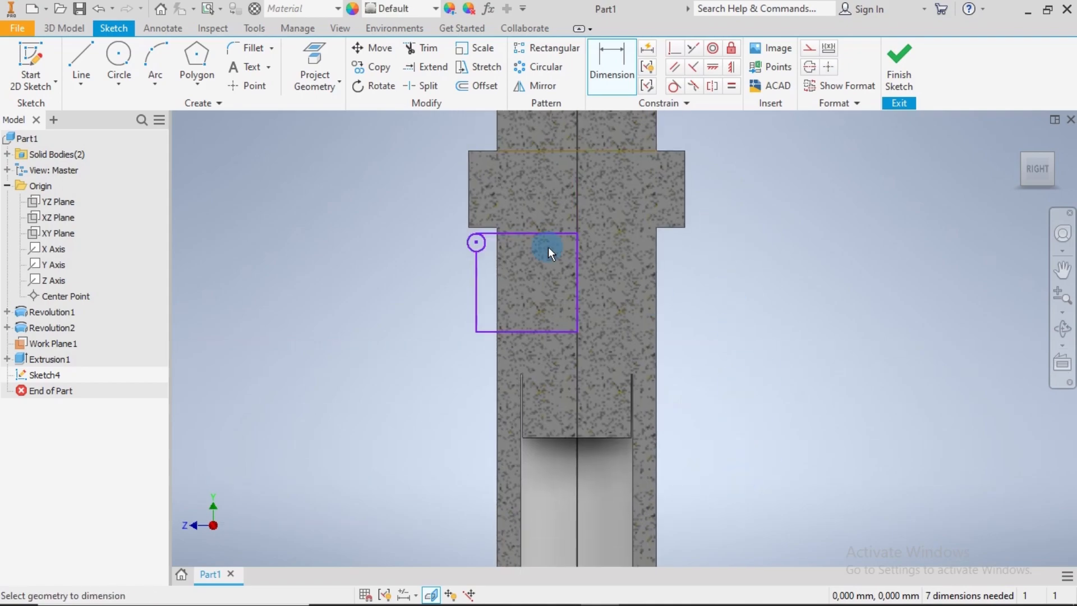
click(476, 243)
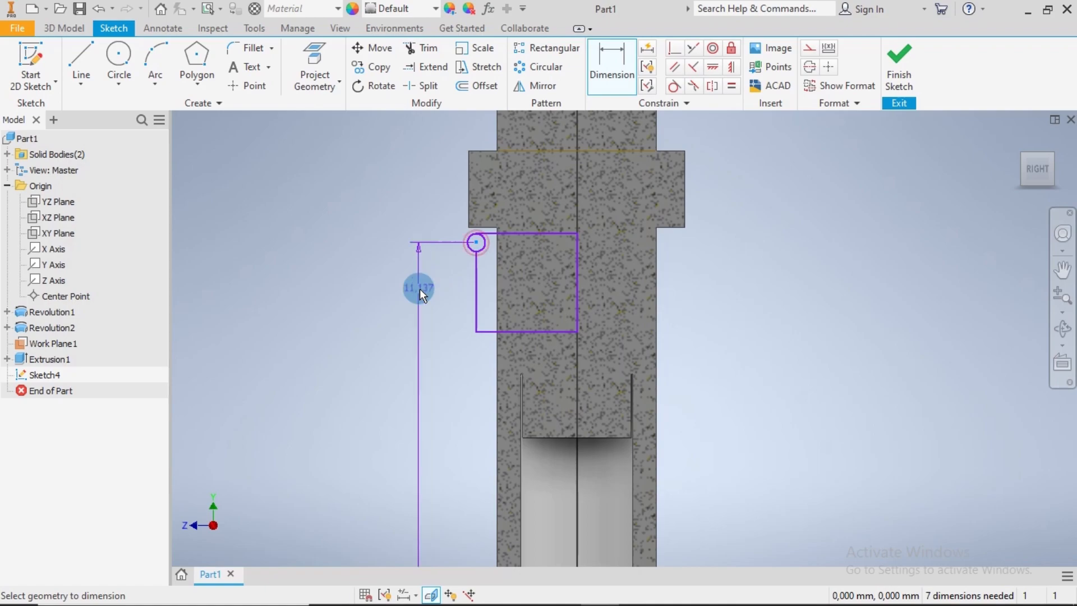
click(371, 490)
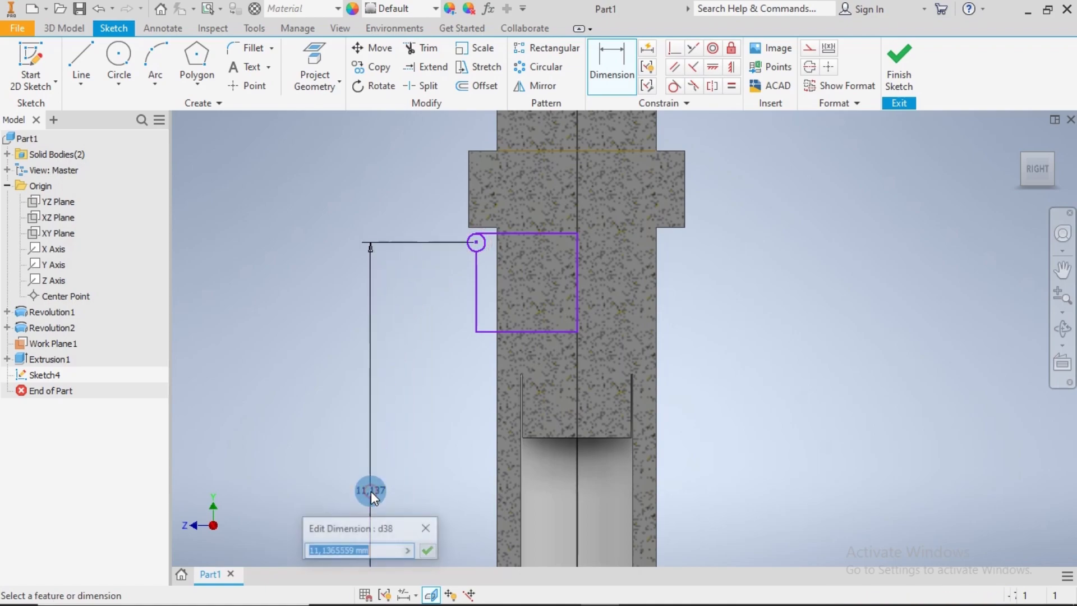
text(11)
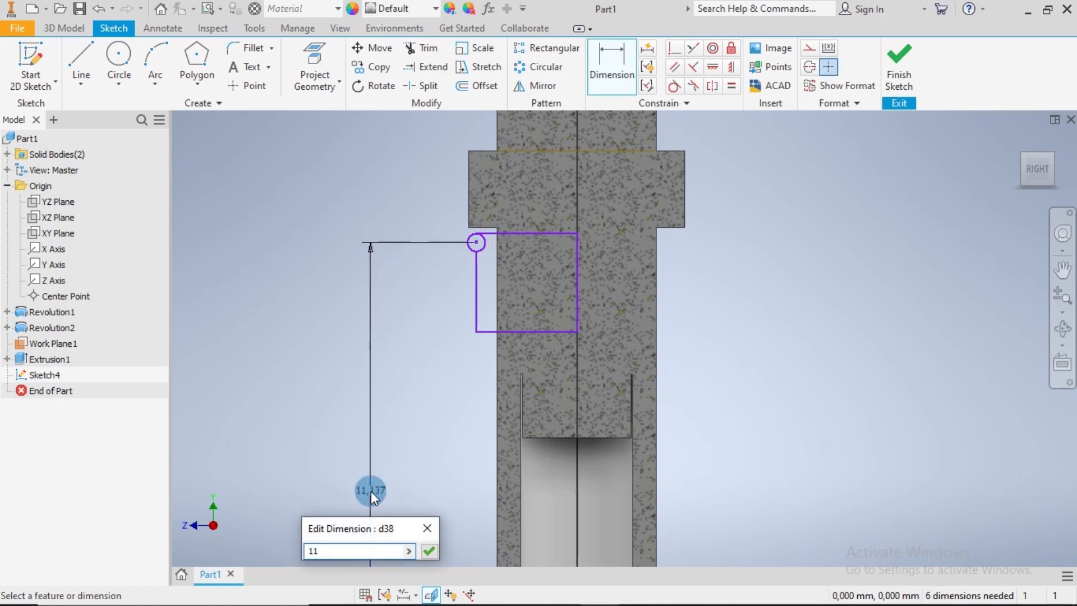
key(Return)
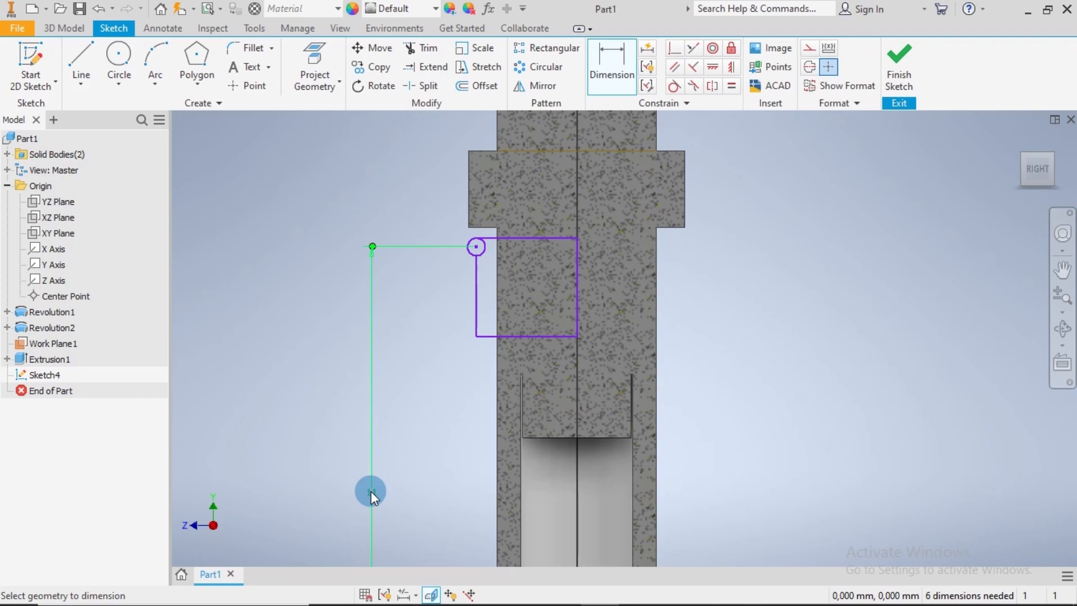
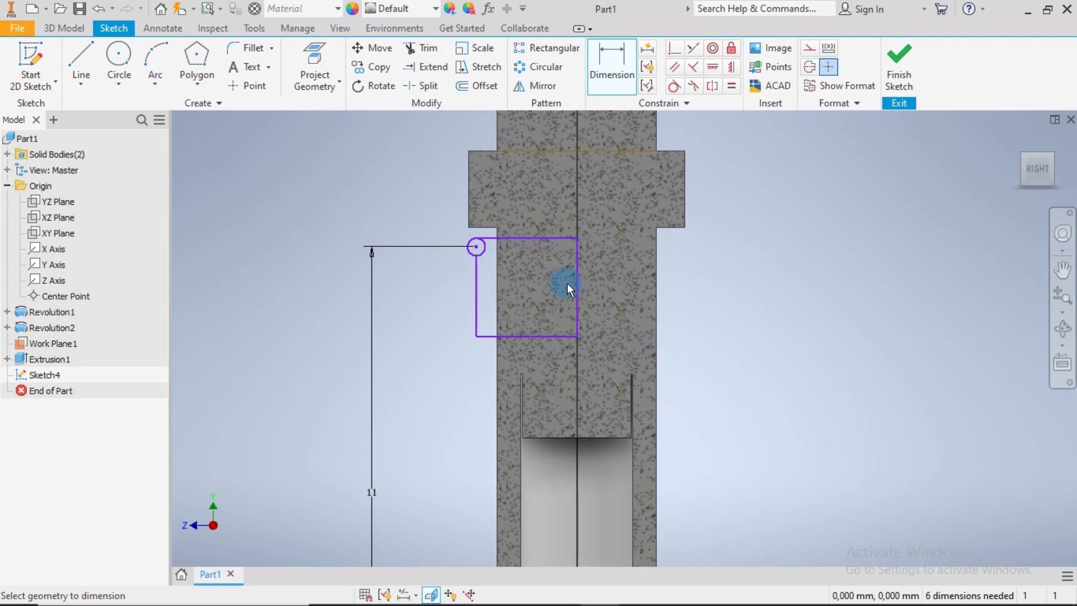
Dimension the small circle's diameter as 1.2 mm
click(470, 251)
click(439, 270)
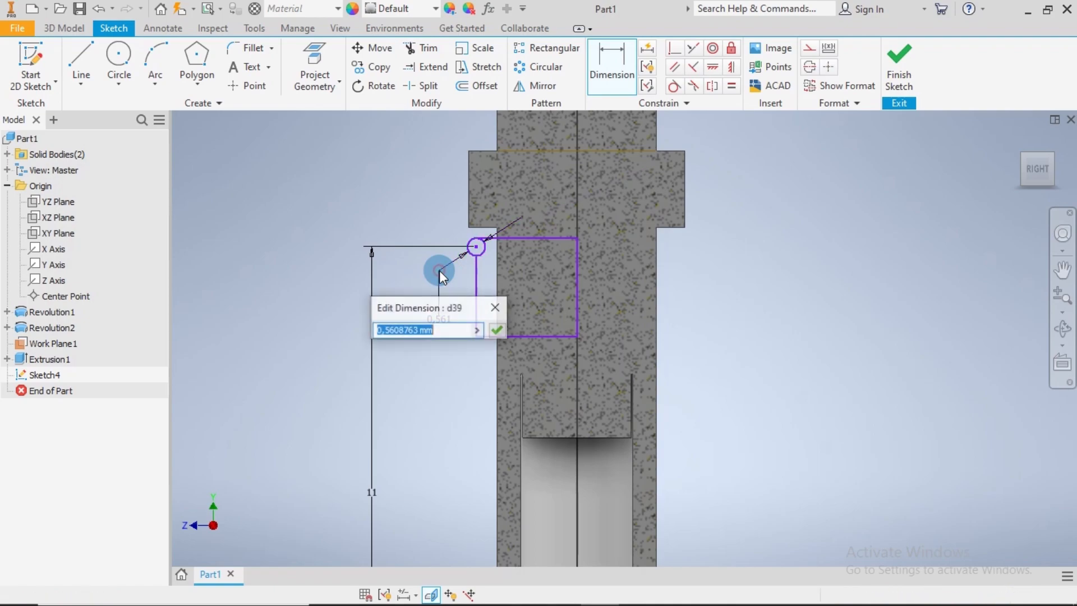
text(1)
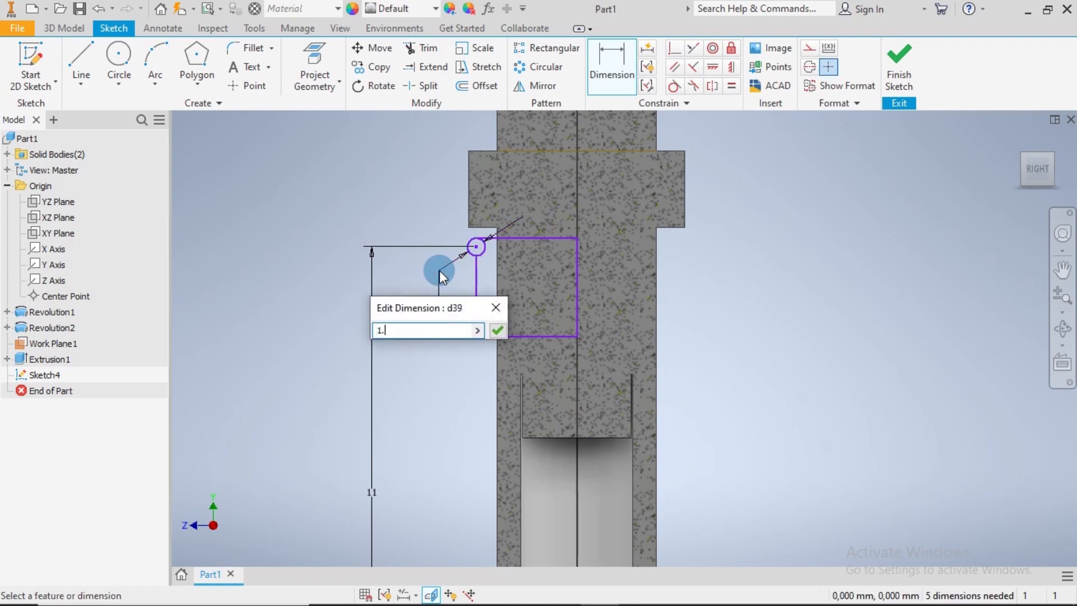
text(.2)
key(Return)
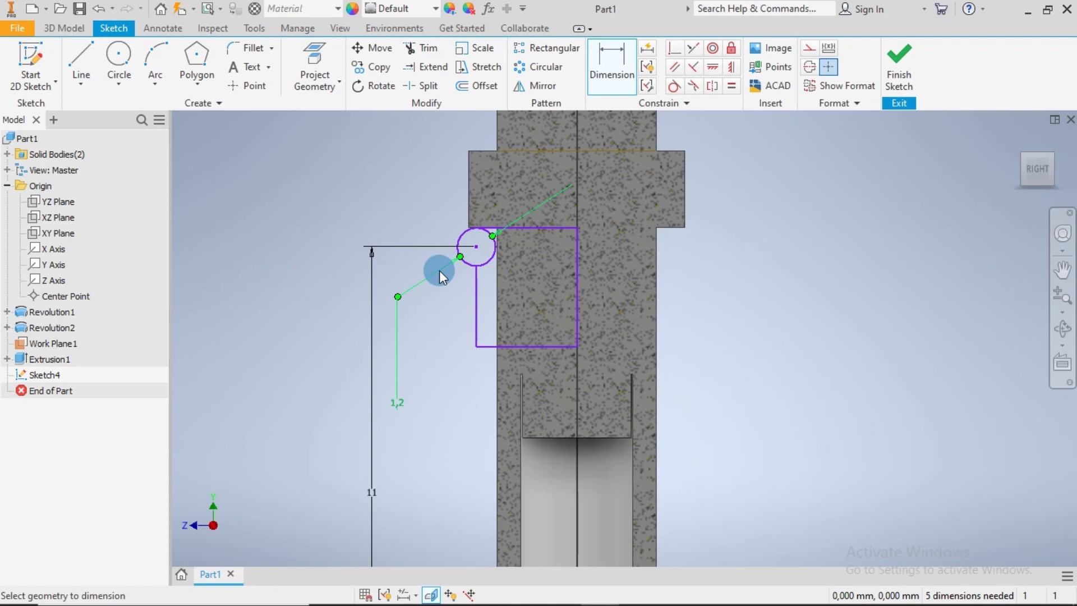
Dimension the horizontal distance from the small circle's centre to the origin on the centre axis as 3.75 mm
scroll(718, 370, down, 3)
middle_drag(753, 423, 748, 359)
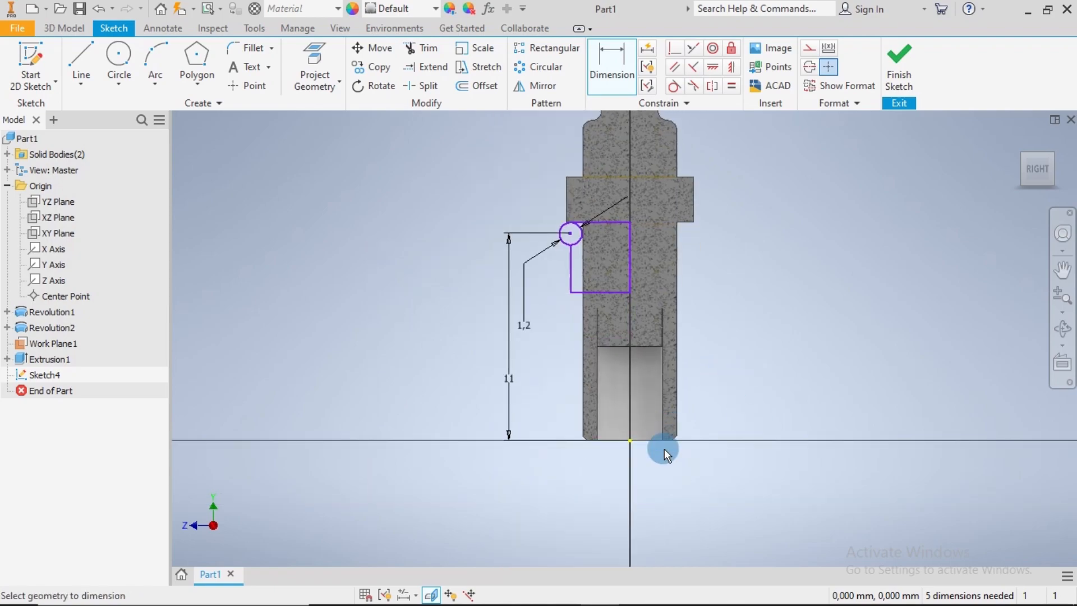
scroll(586, 285, up, 5)
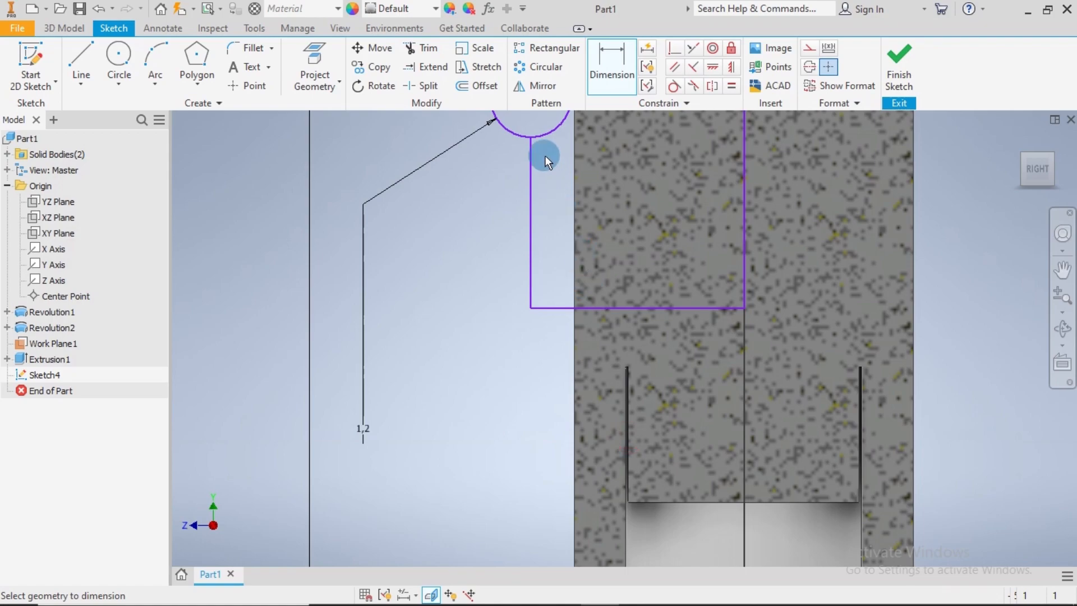
middle_drag(543, 159, 547, 309)
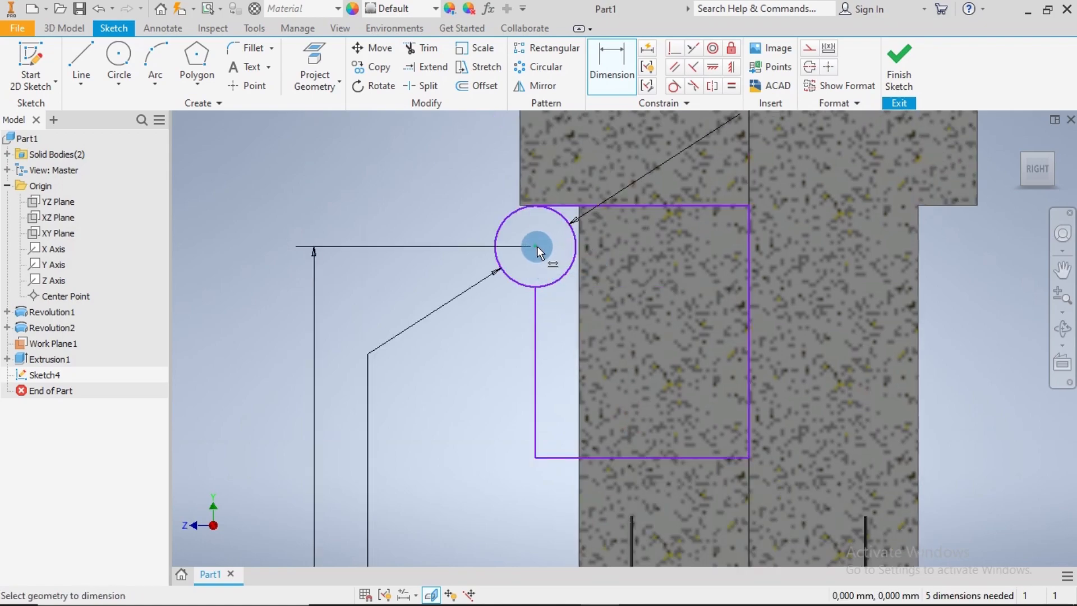
scroll(570, 342, down, 6)
click(576, 480)
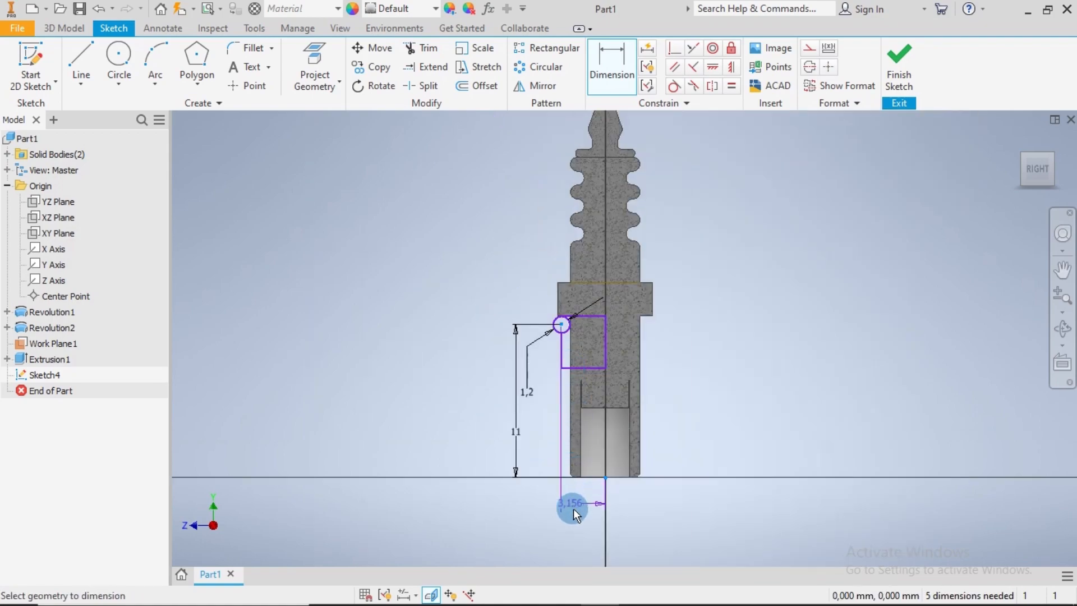
click(584, 517)
click(582, 514)
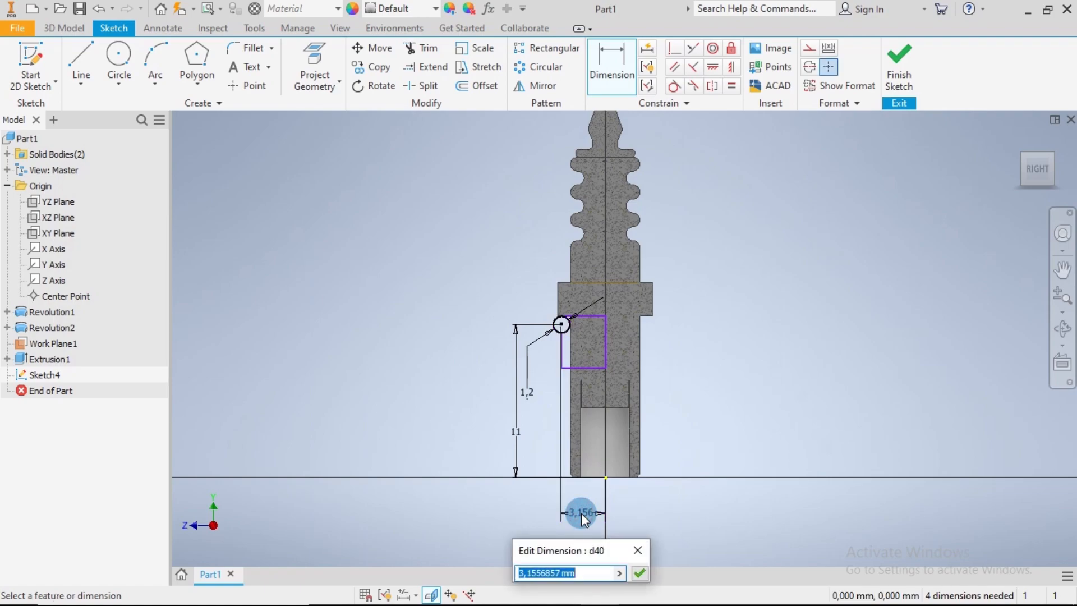
text(3.75)
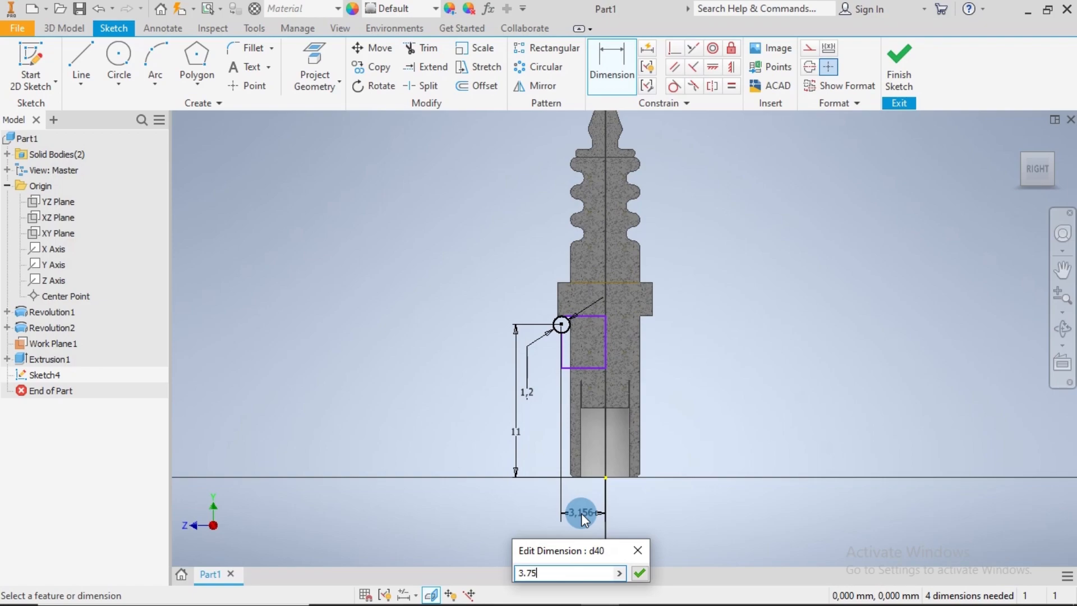
key(Return)
Change the horizontal distance between the small circle's centre and the origin to 3.5 mm
scroll(584, 317, up, 2)
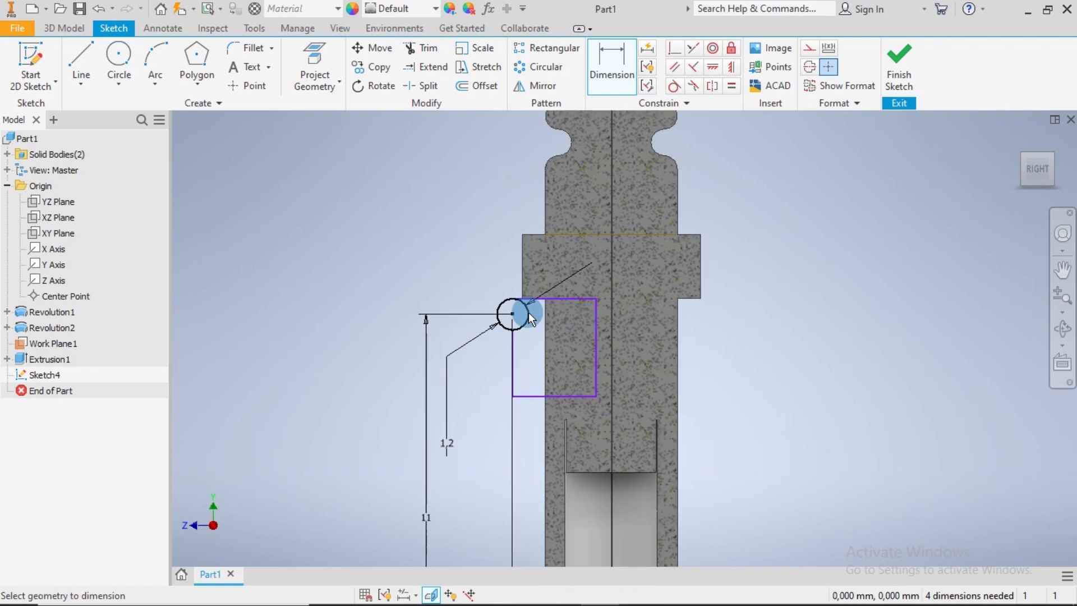
scroll(530, 314, down, 2)
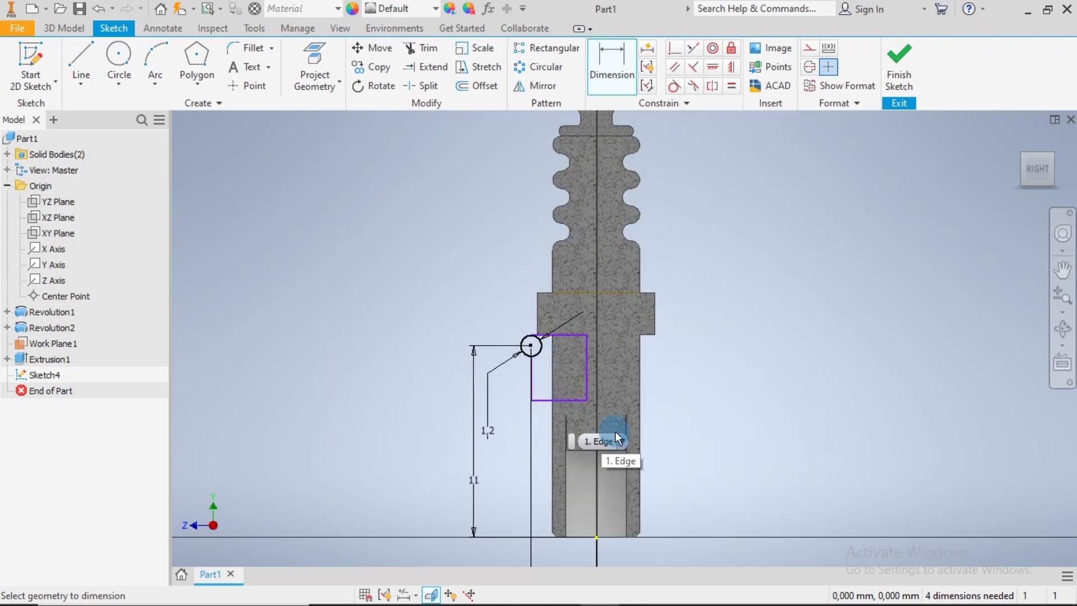
click(714, 439)
middle_drag(688, 489, 621, 337)
scroll(516, 182, up, 3)
scroll(507, 263, down, 2)
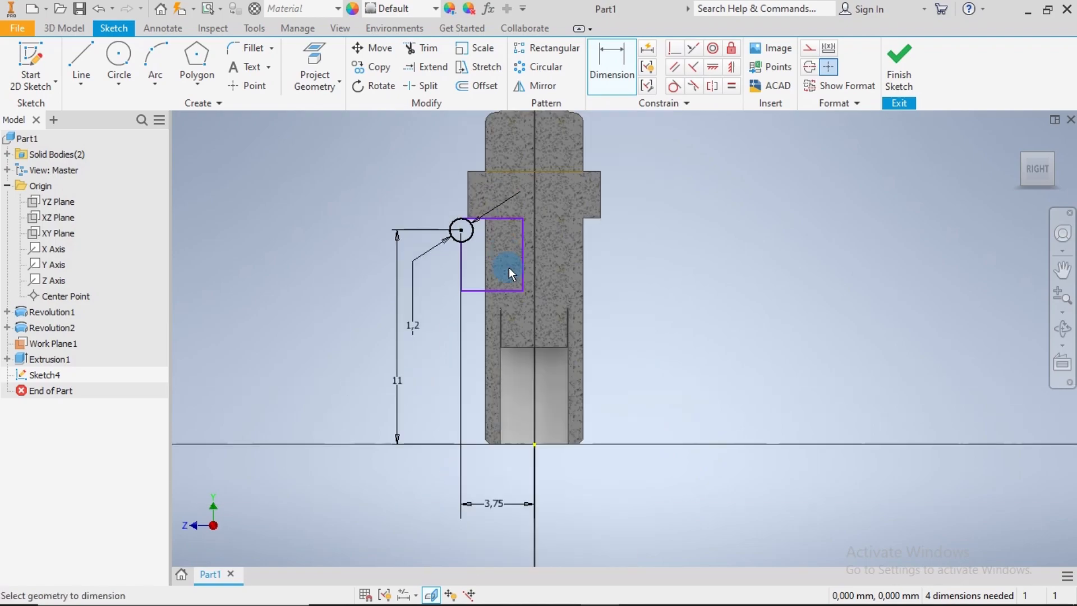
double_click(496, 501)
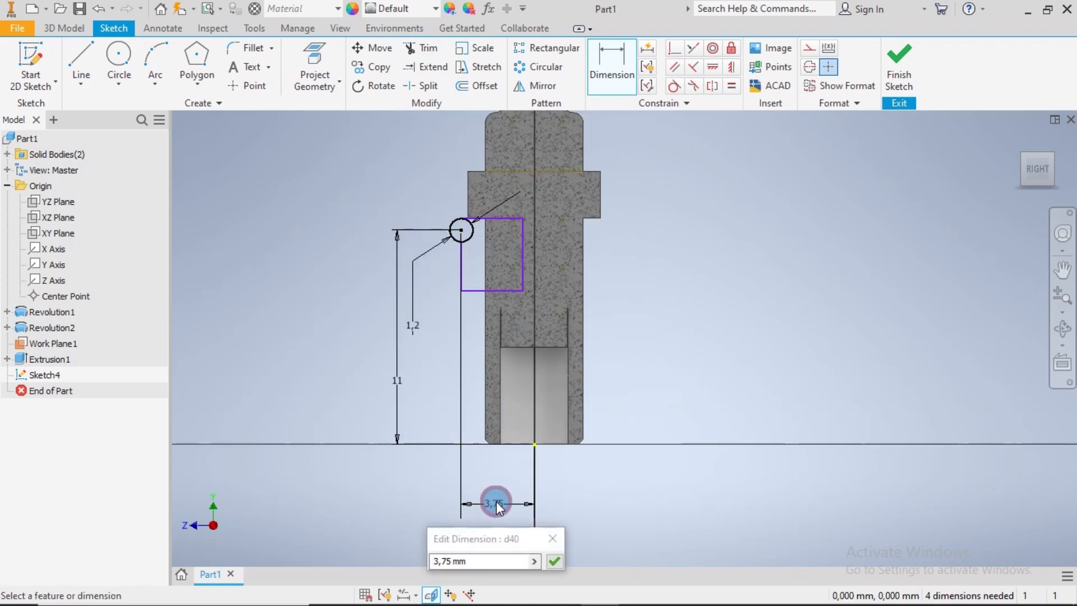
key(3)
click(469, 560)
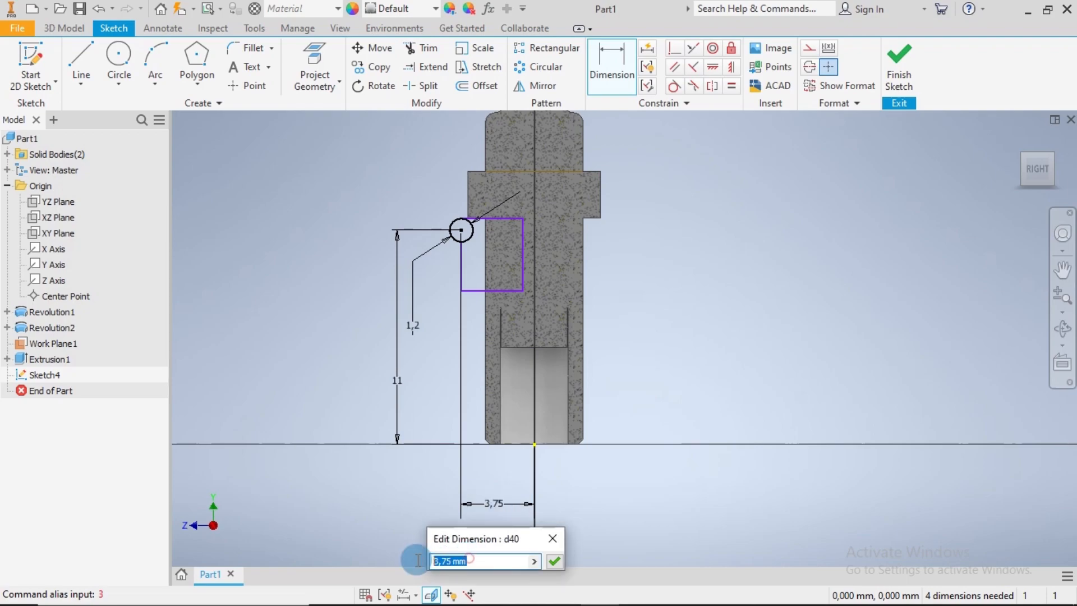
text(3.5)
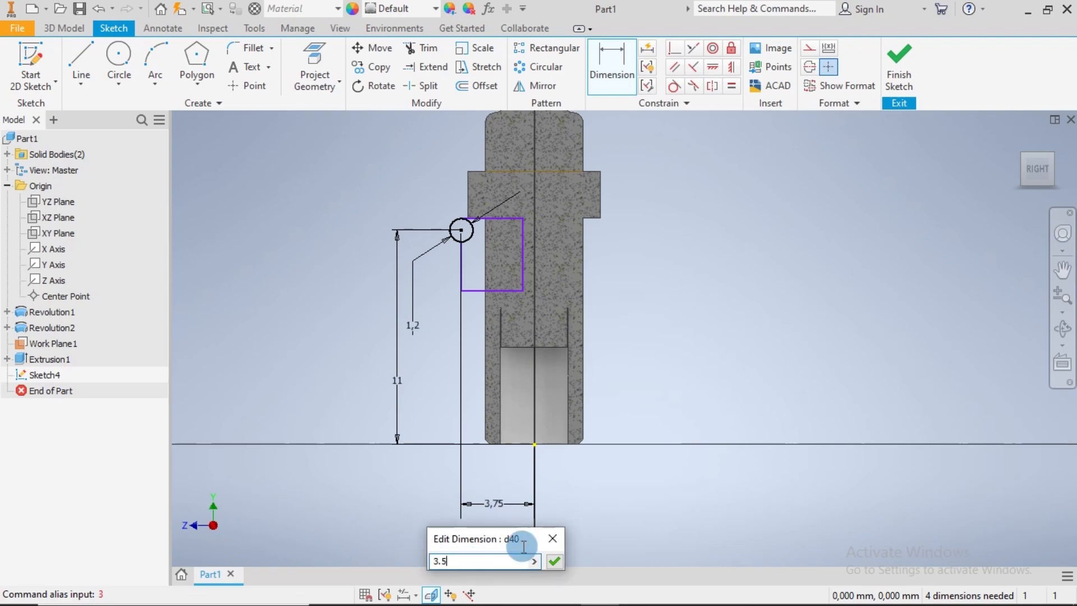
click(554, 561)
Check the circle against the hex collar's lower corner and reduce its horizontal distance from the origin to 3.45 mm
scroll(477, 216, up, 3)
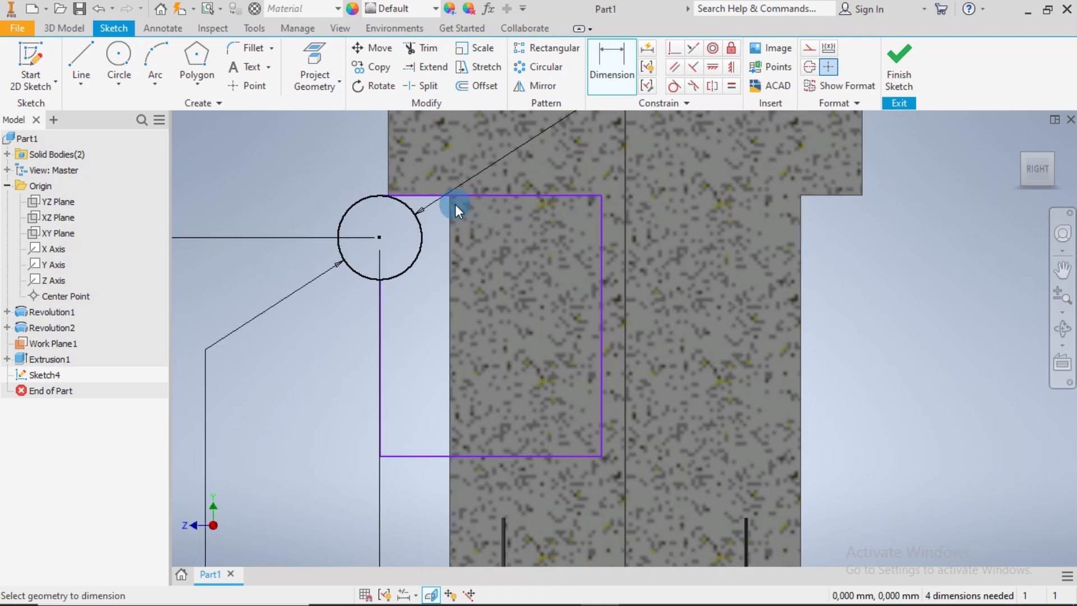
scroll(393, 213, up, 3)
scroll(399, 179, up, 2)
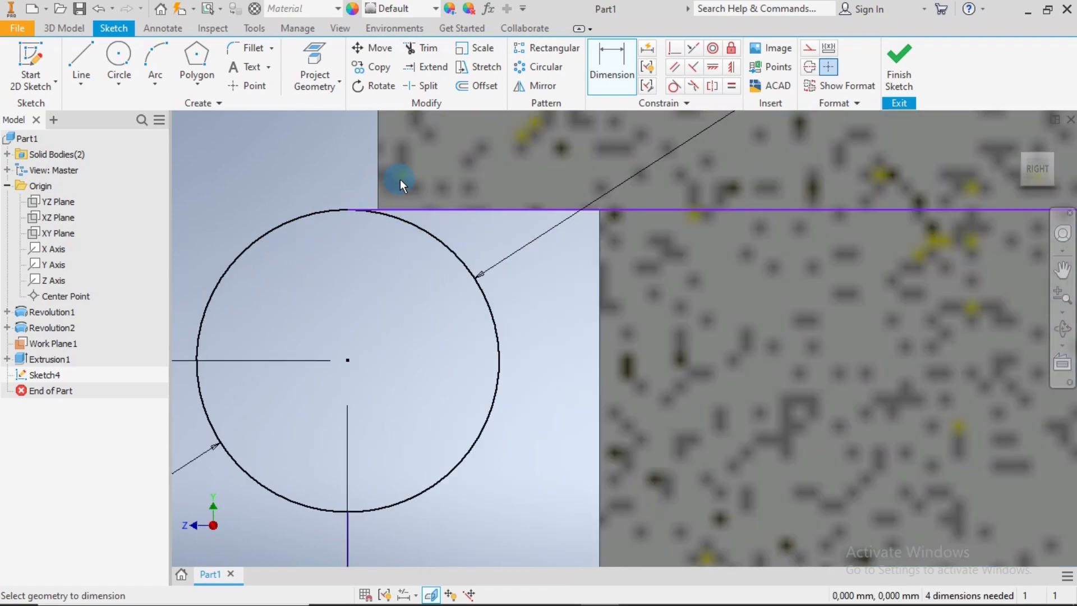
scroll(406, 220, down, 4)
scroll(448, 387, down, 4)
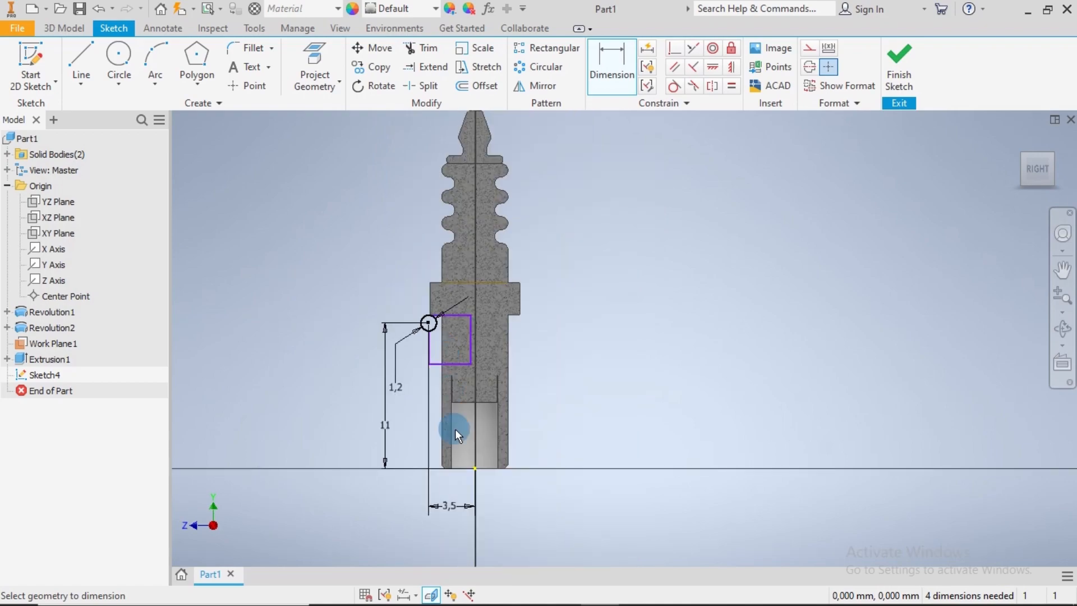
double_click(455, 507)
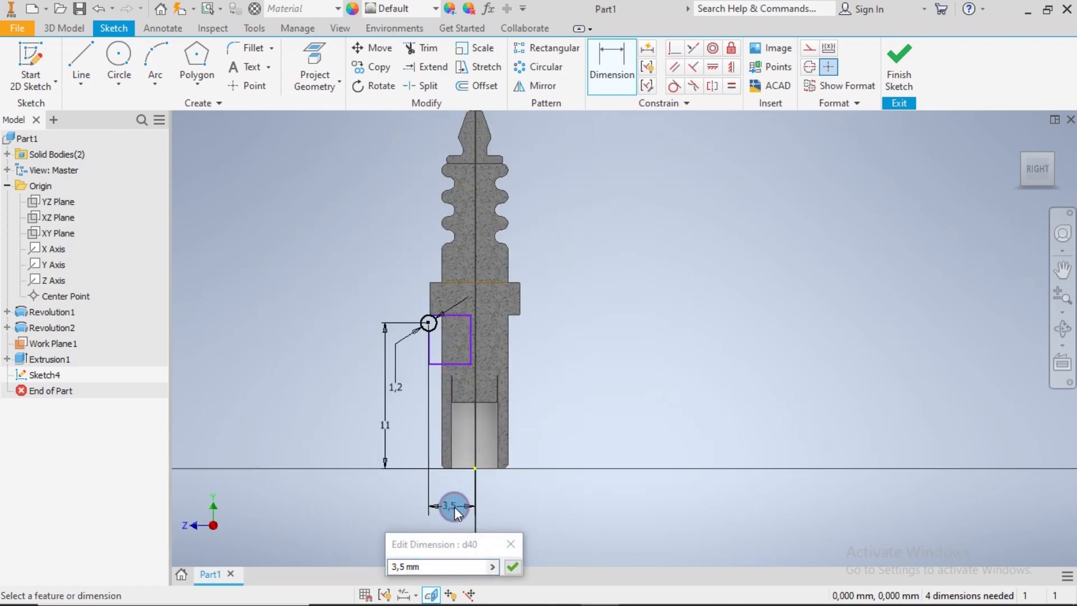
click(403, 565)
key(BackSpace)
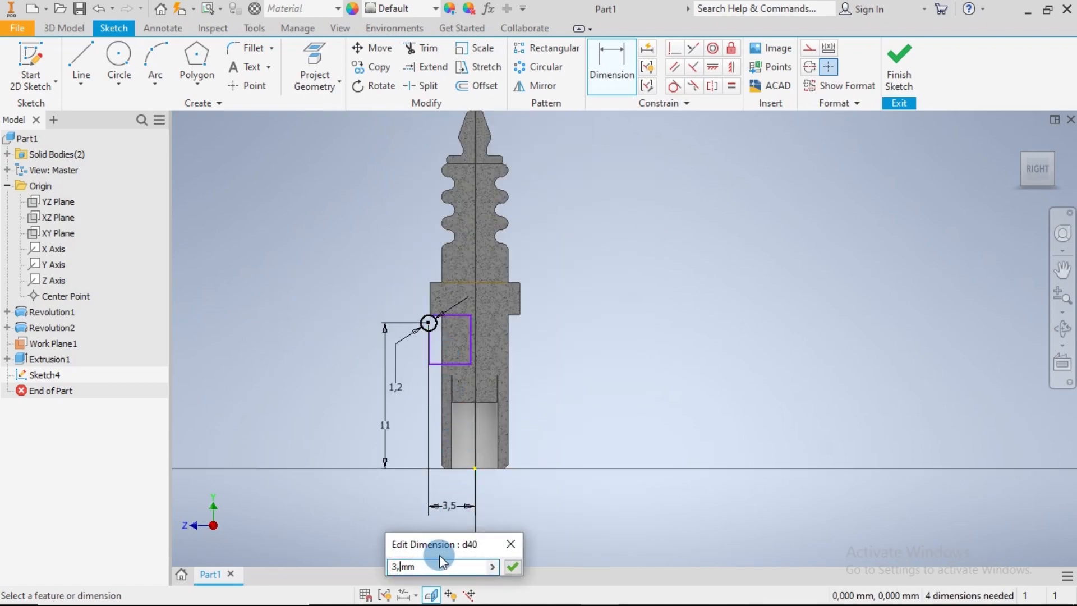
text(45)
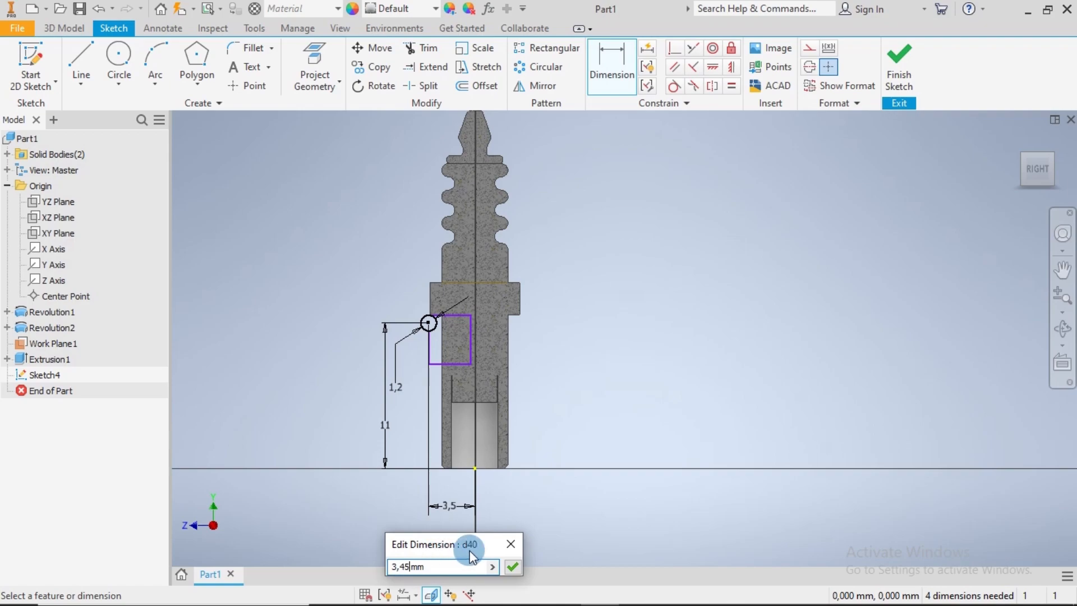
click(512, 566)
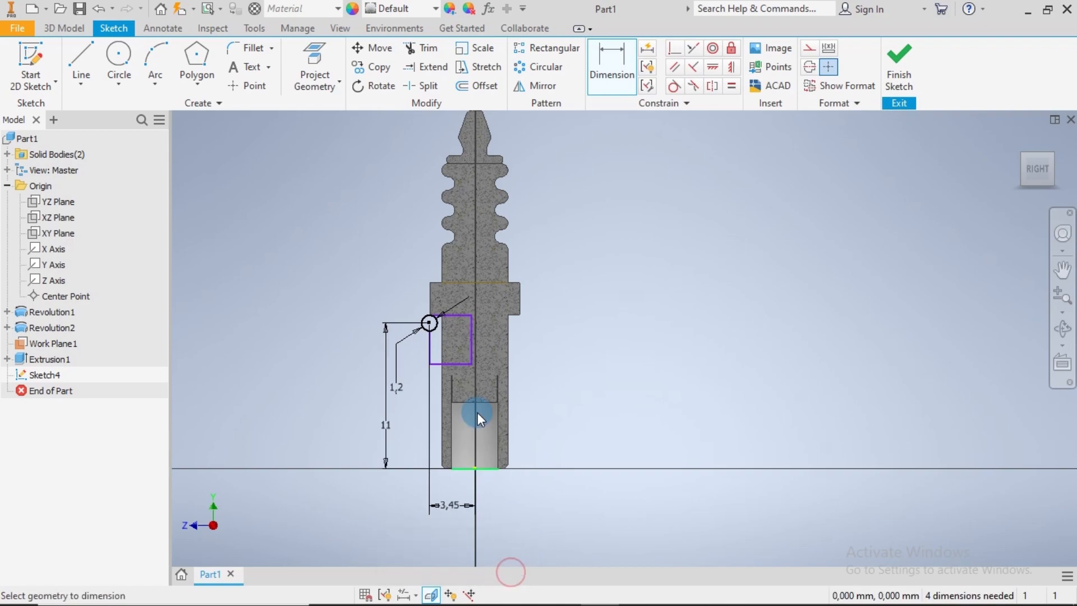
Set the circle centre's horizontal distance from the origin to 3.35 mm and inspect its alignment with the collar's lower corner
scroll(420, 313, up, 8)
scroll(533, 340, up, 4)
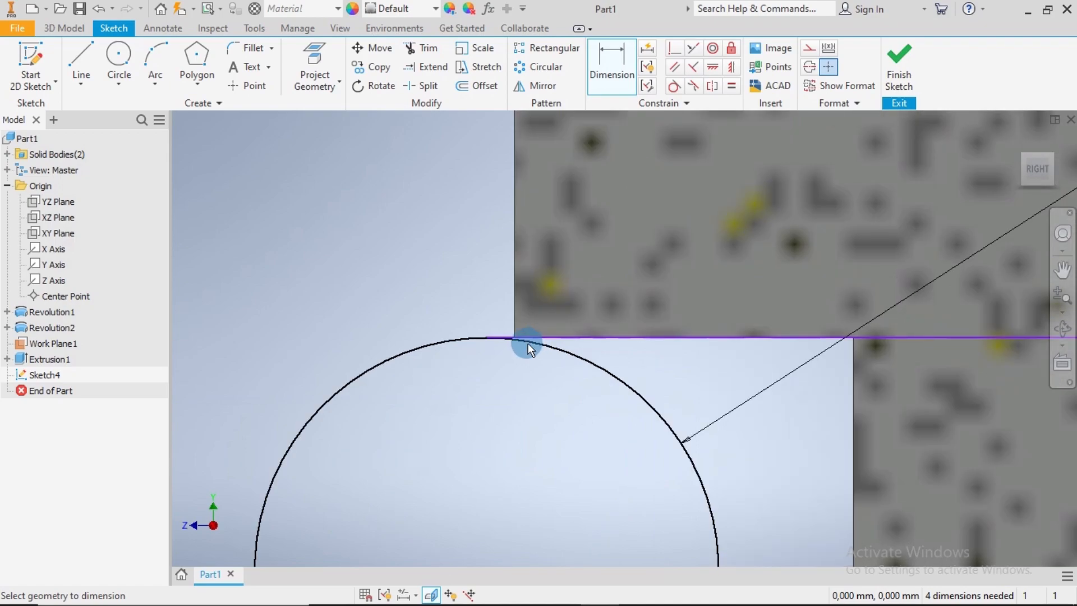
scroll(529, 344, down, 10)
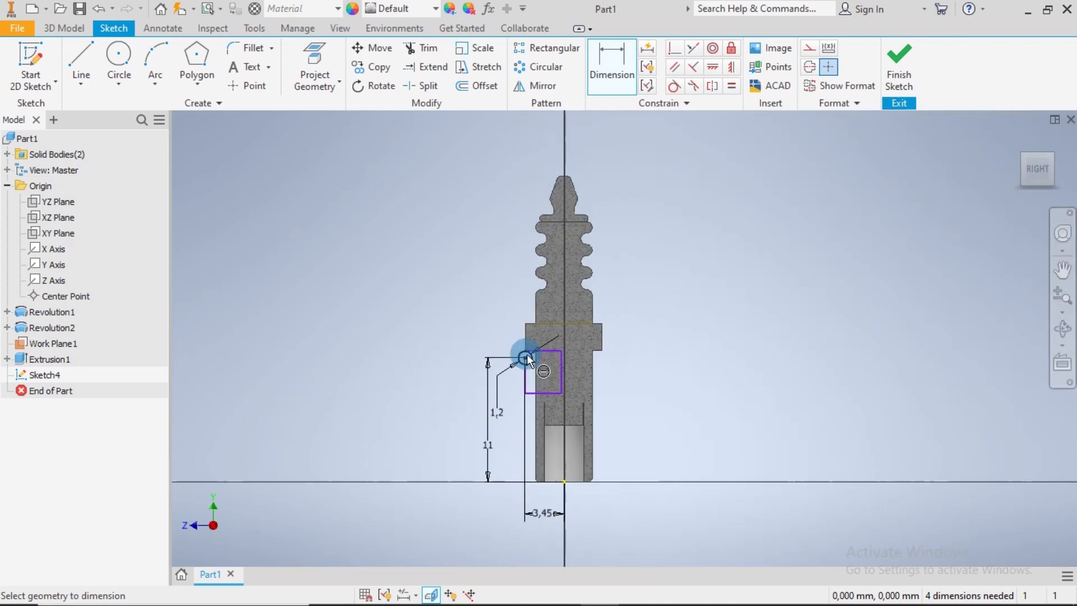
double_click(546, 512)
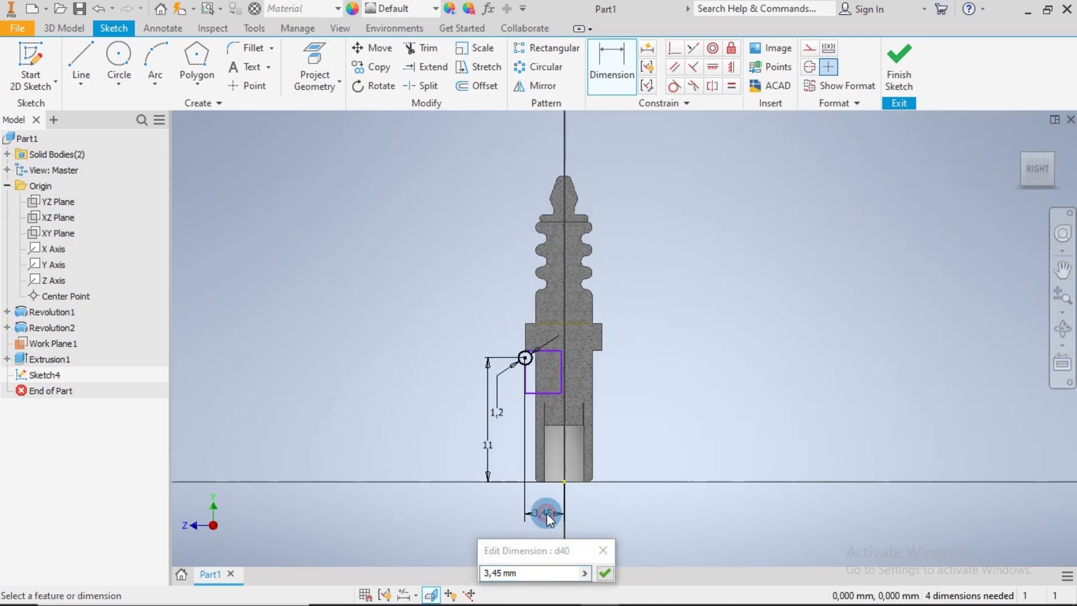
click(496, 573)
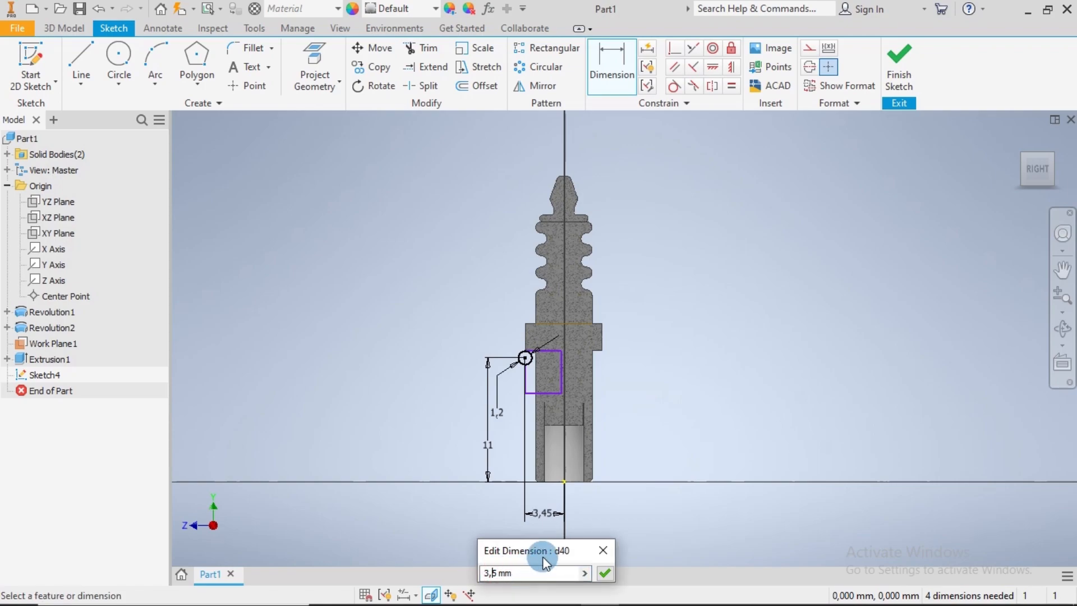
text(3)
key(Return)
scroll(552, 353, down, 10)
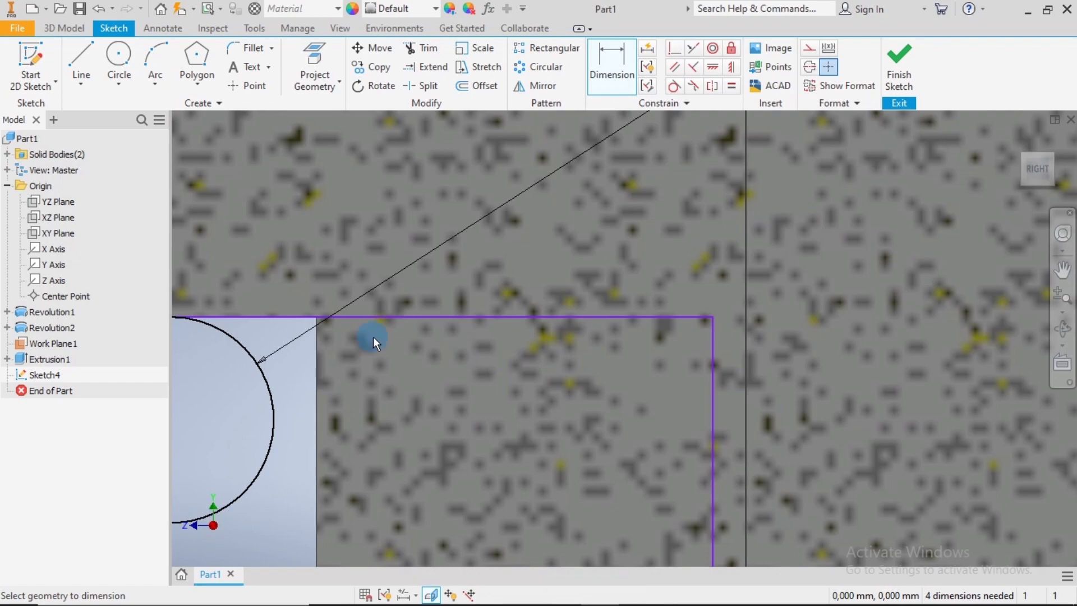
middle_drag(372, 336, 599, 353)
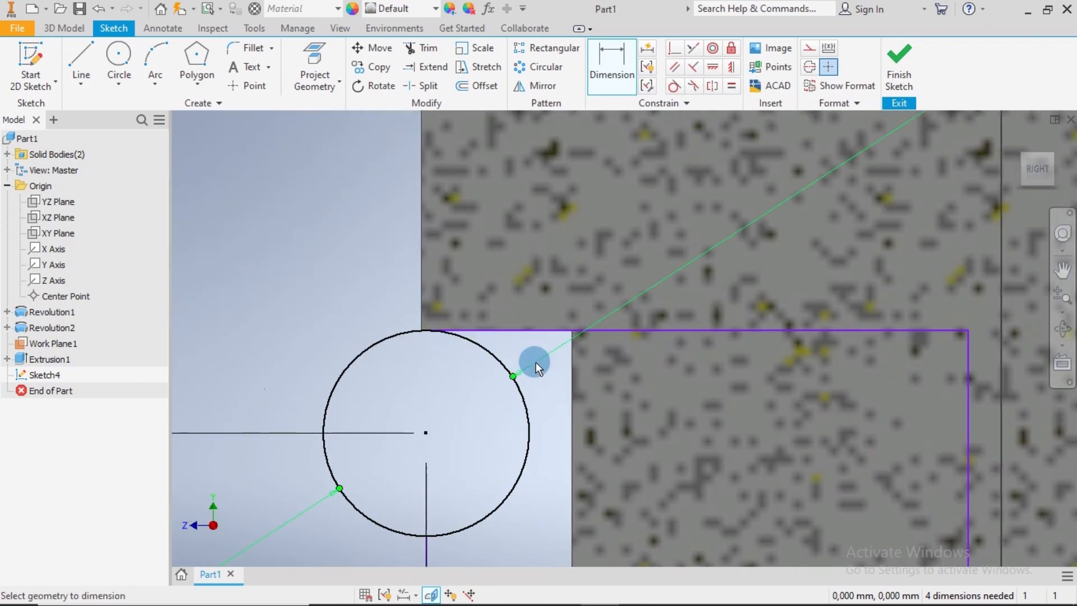
scroll(533, 360, up, 8)
middle_drag(587, 443, 547, 257)
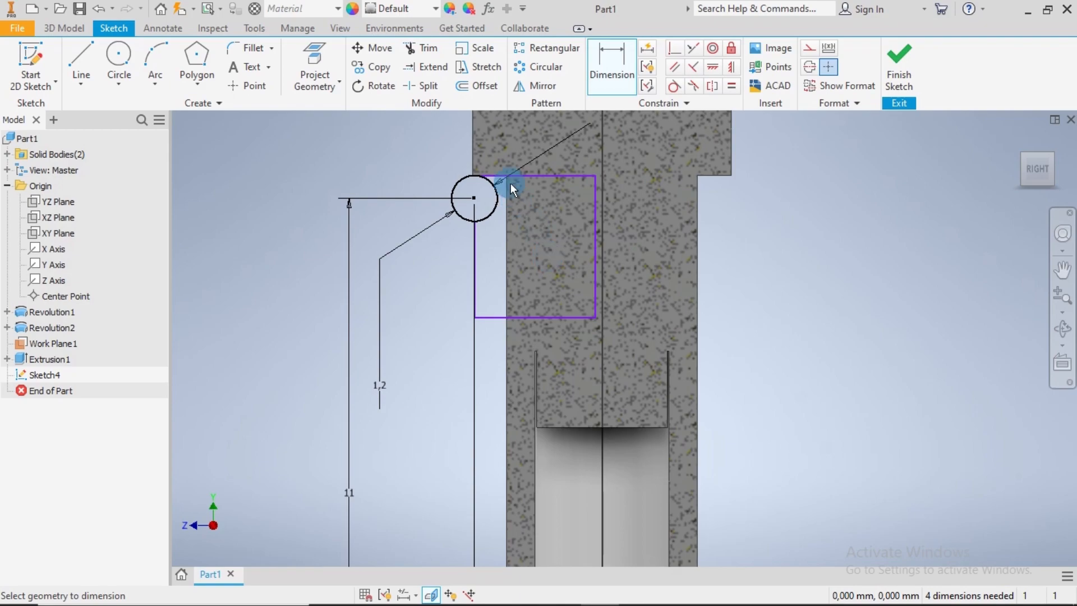
key(Escape)
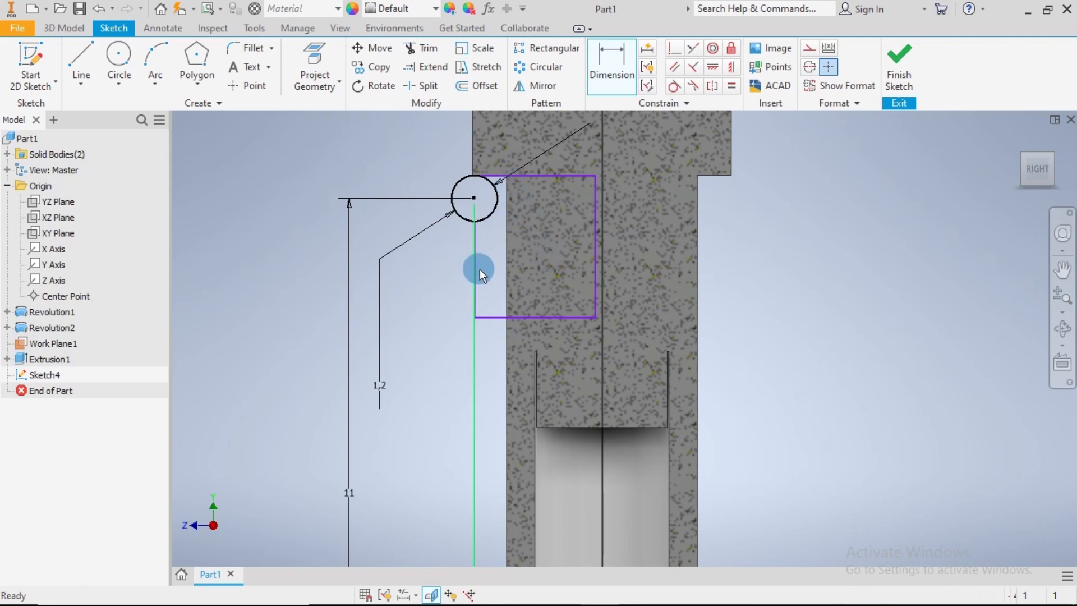
click(476, 257)
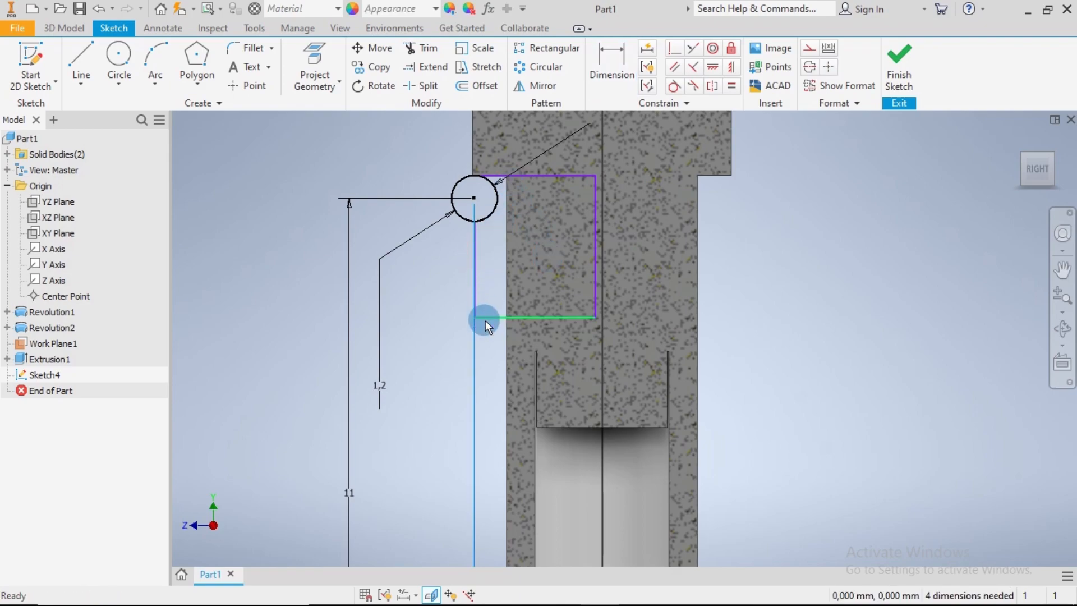
scroll(486, 311, down, 5)
click(481, 239)
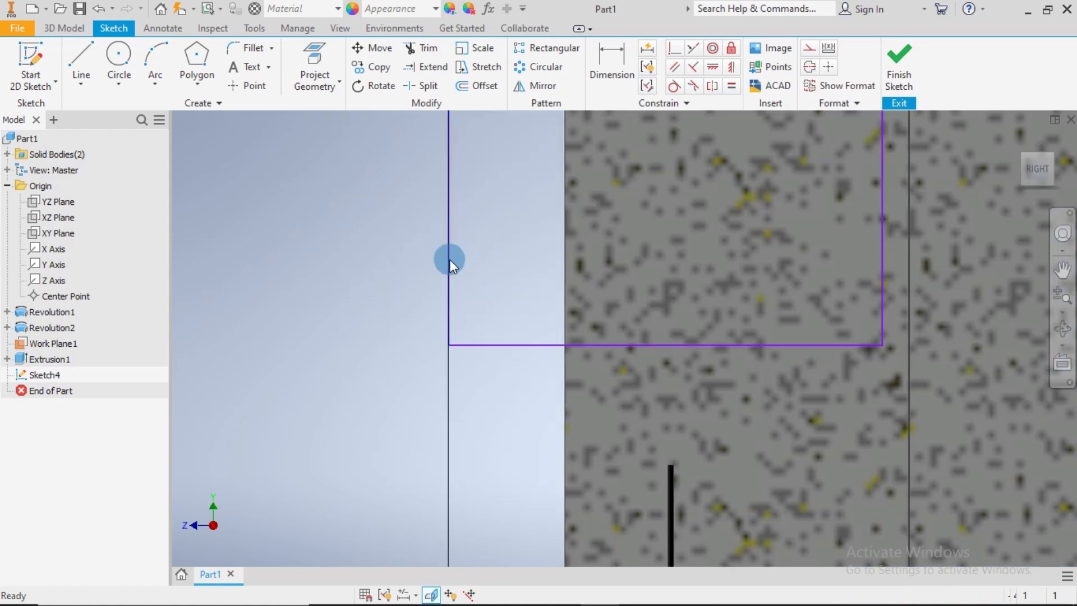
scroll(460, 261, up, 6)
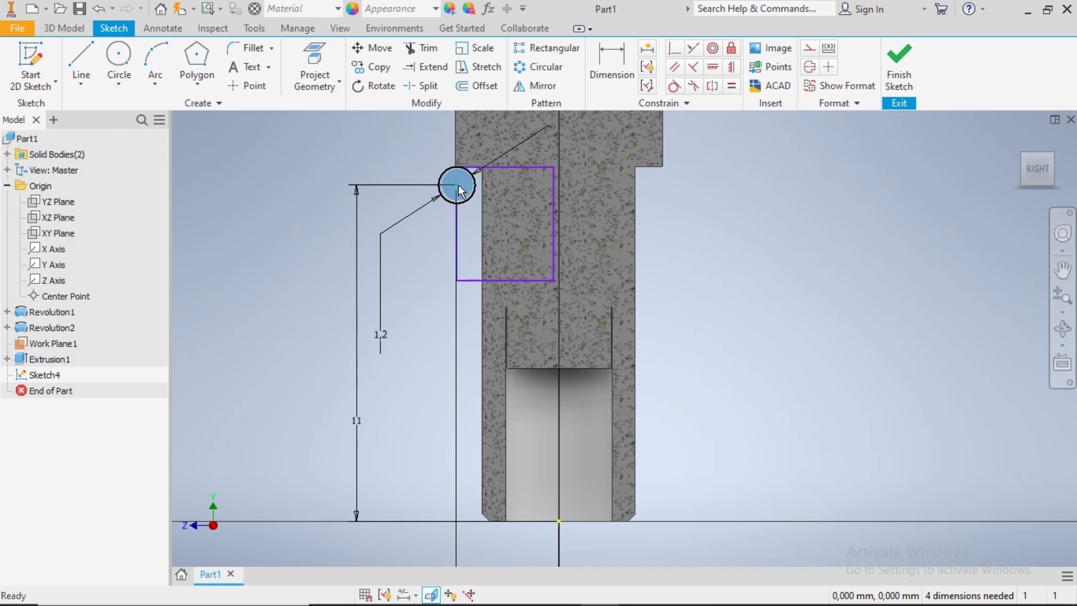
click(494, 200)
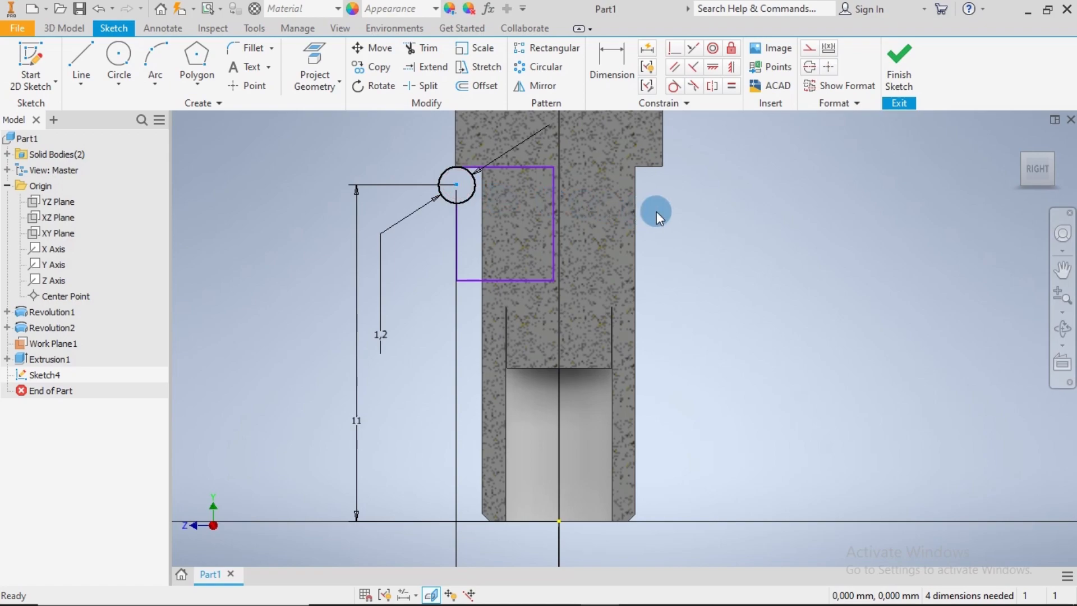
Dimension the vertical distance between the profile's upper and lower horizontal lines as 2.4 mm
click(614, 88)
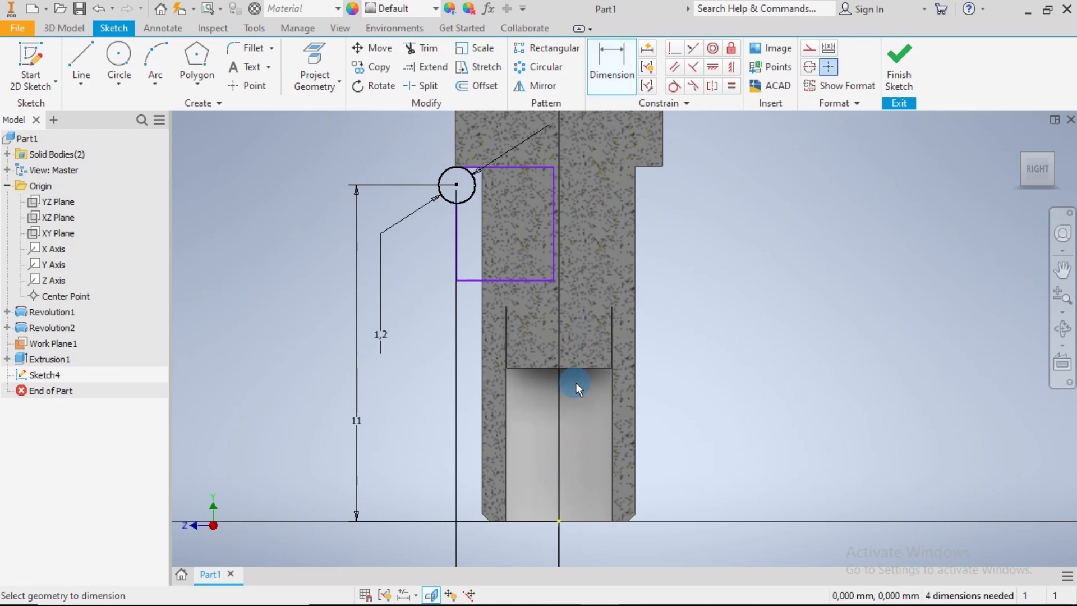
click(517, 169)
click(502, 277)
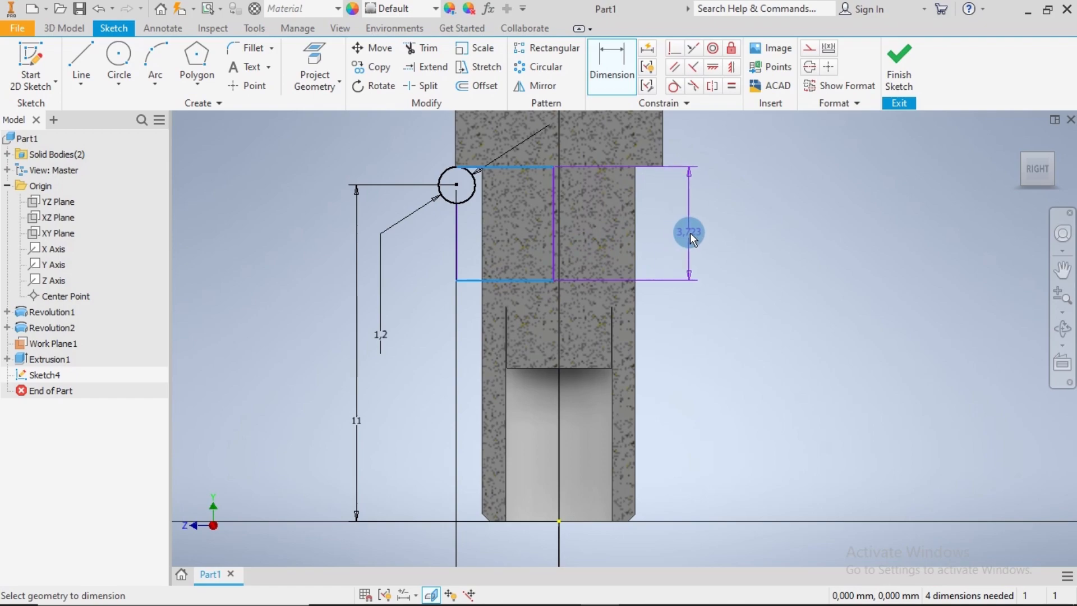
click(695, 232)
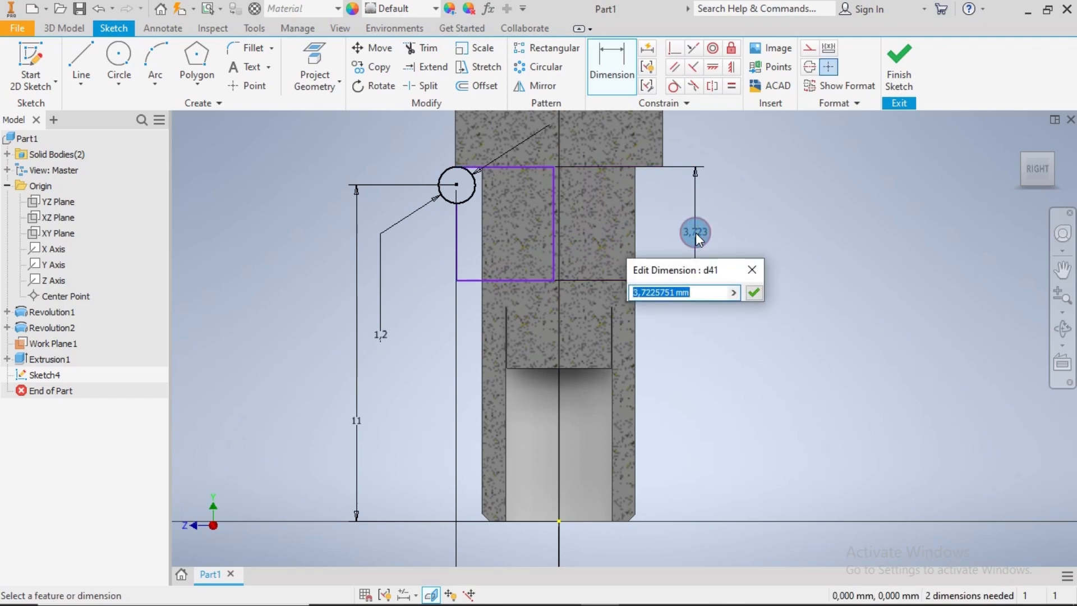
text(2.4)
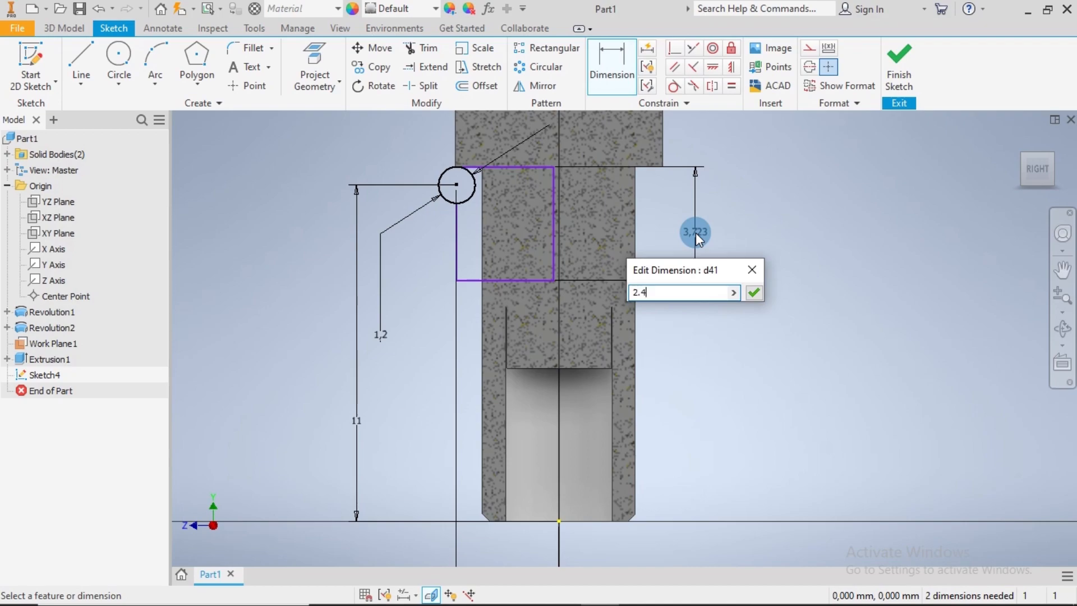
key(Return)
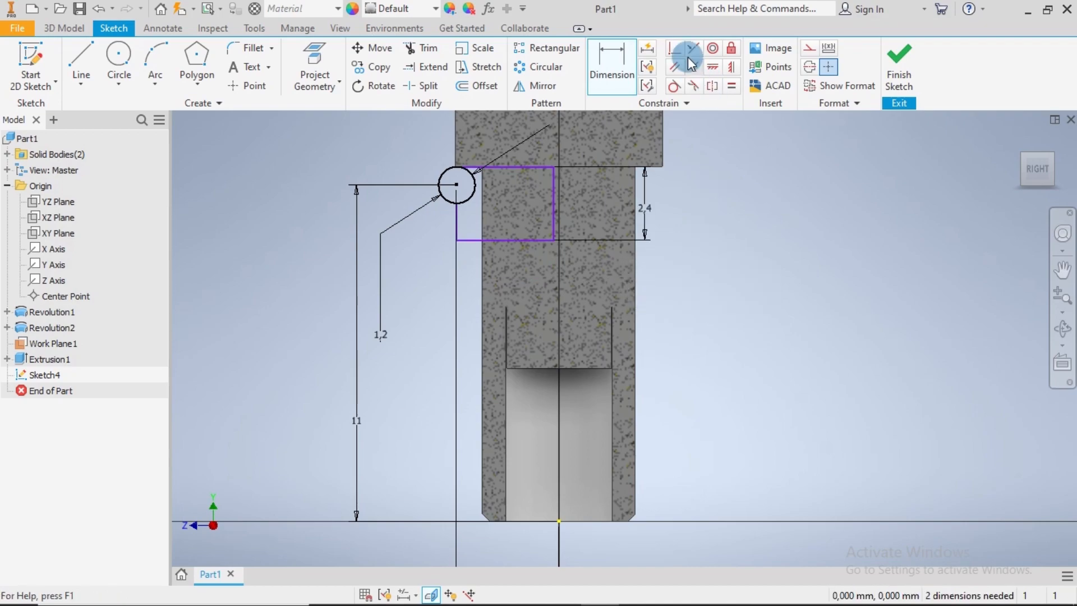
Make the profile's inner vertical line coincident with the origin so it lies on the centre axis
click(674, 49)
click(559, 521)
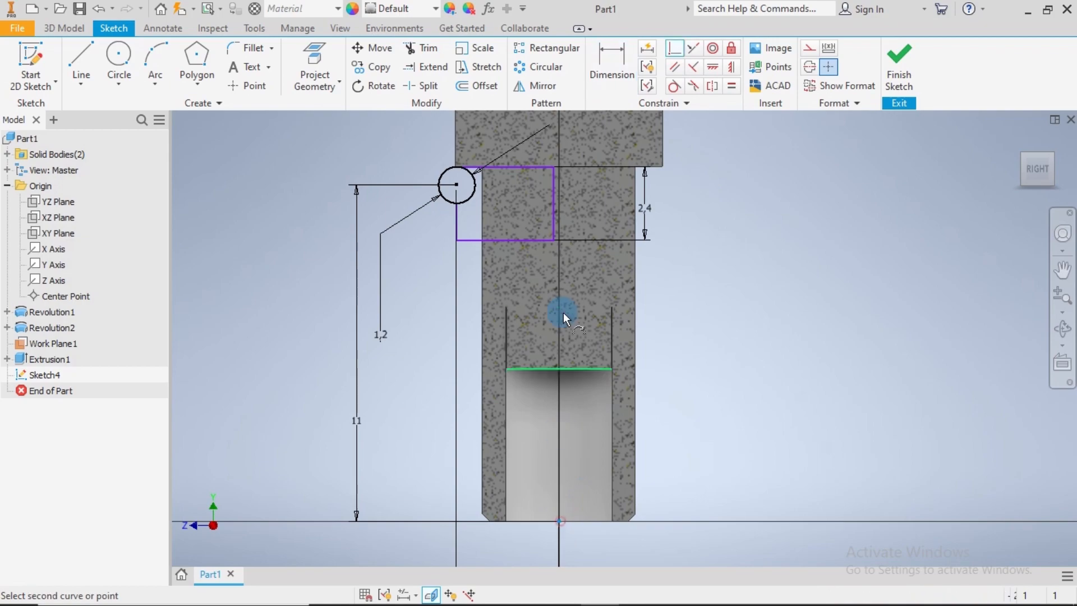
click(552, 231)
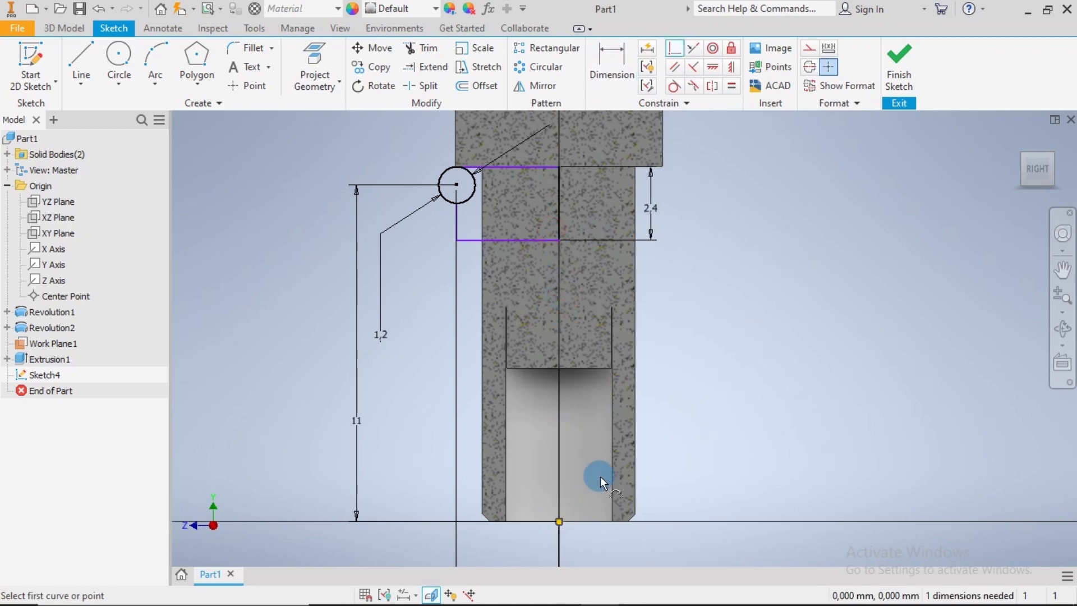
click(558, 520)
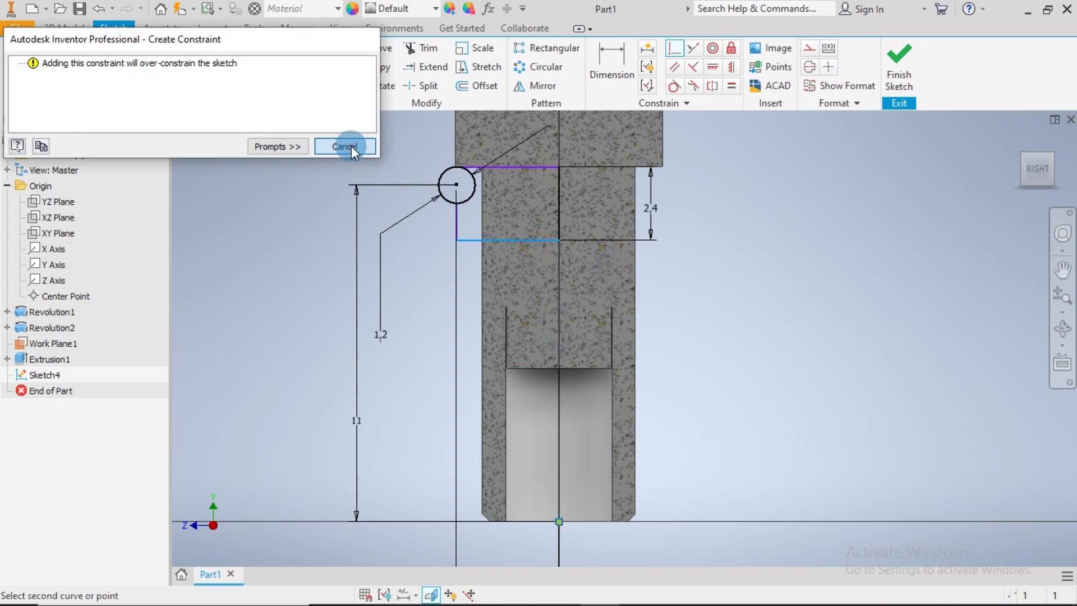
click(351, 146)
Trim away the outer half of the small circle beneath the collar, keeping the arc that cuts into the profile
scroll(481, 188, up, 5)
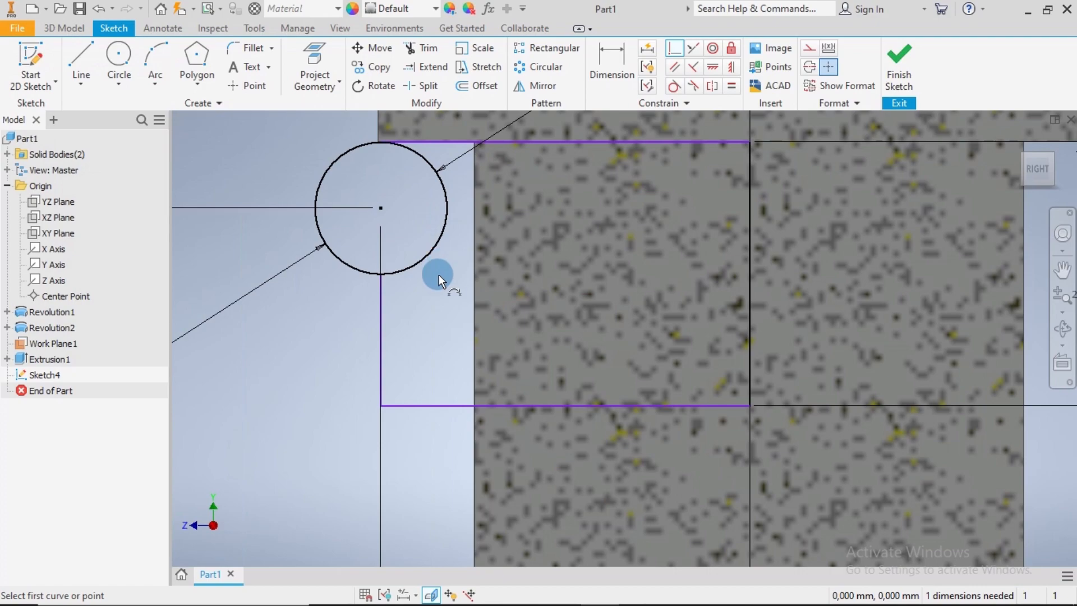
scroll(435, 279, down, 5)
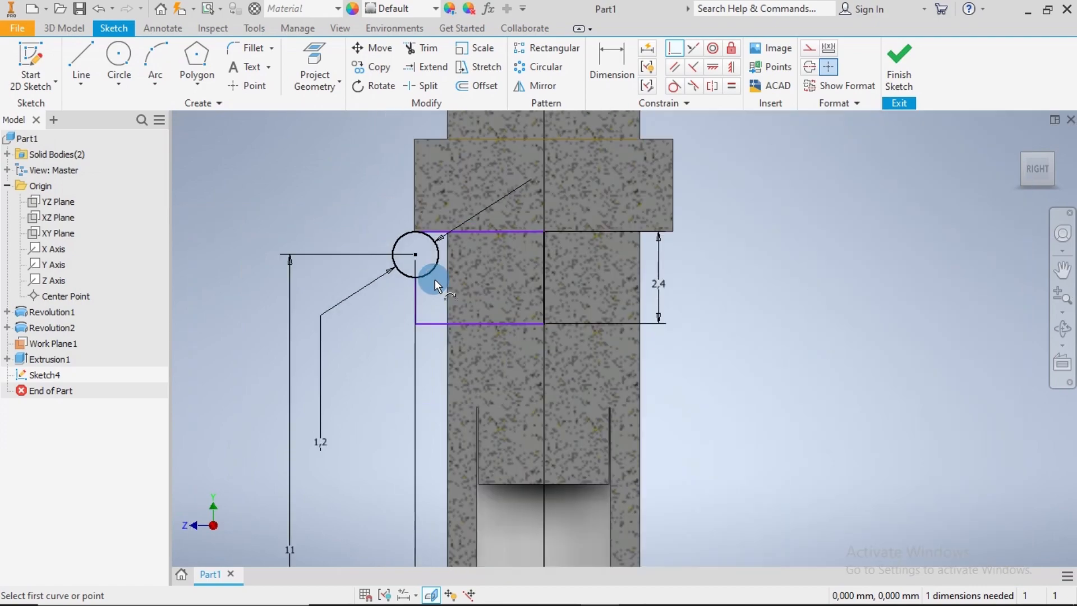
middle_drag(466, 487, 473, 337)
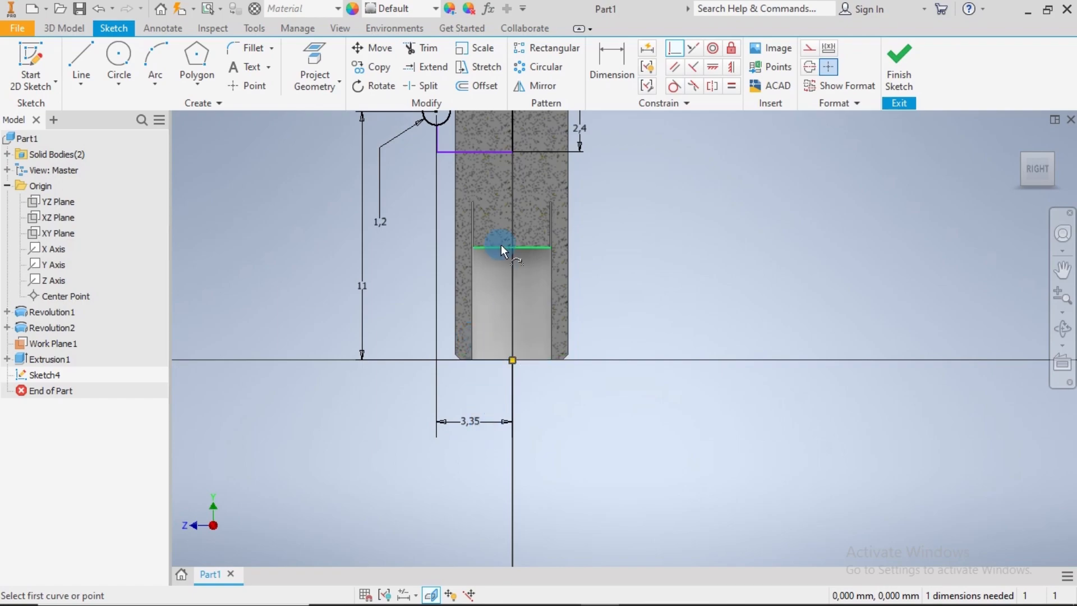
middle_drag(500, 245, 519, 399)
scroll(457, 264, up, 5)
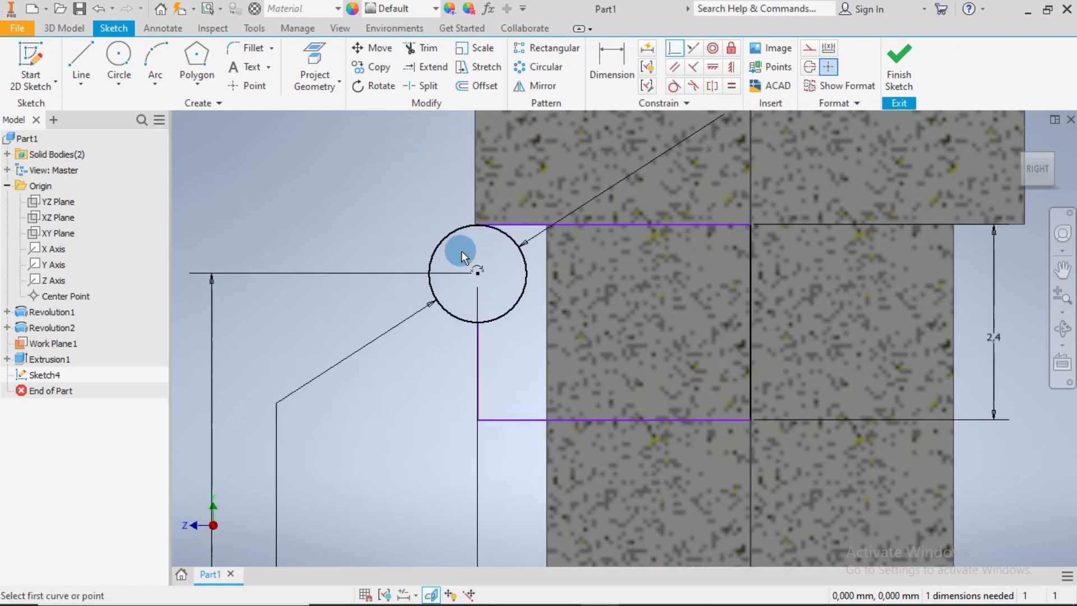
click(420, 48)
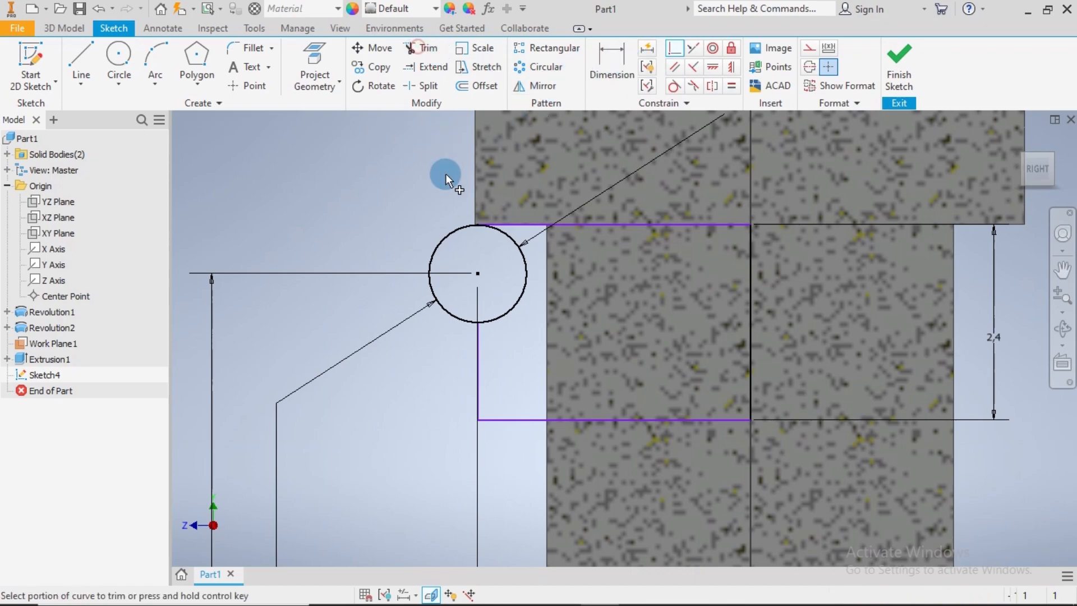
click(455, 230)
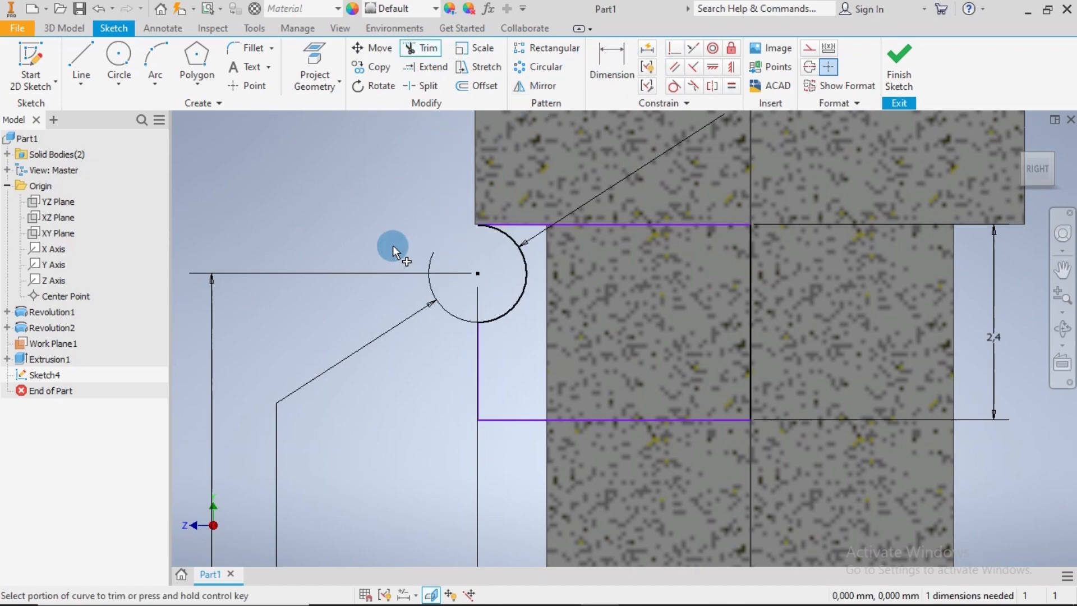
scroll(475, 229, up, 6)
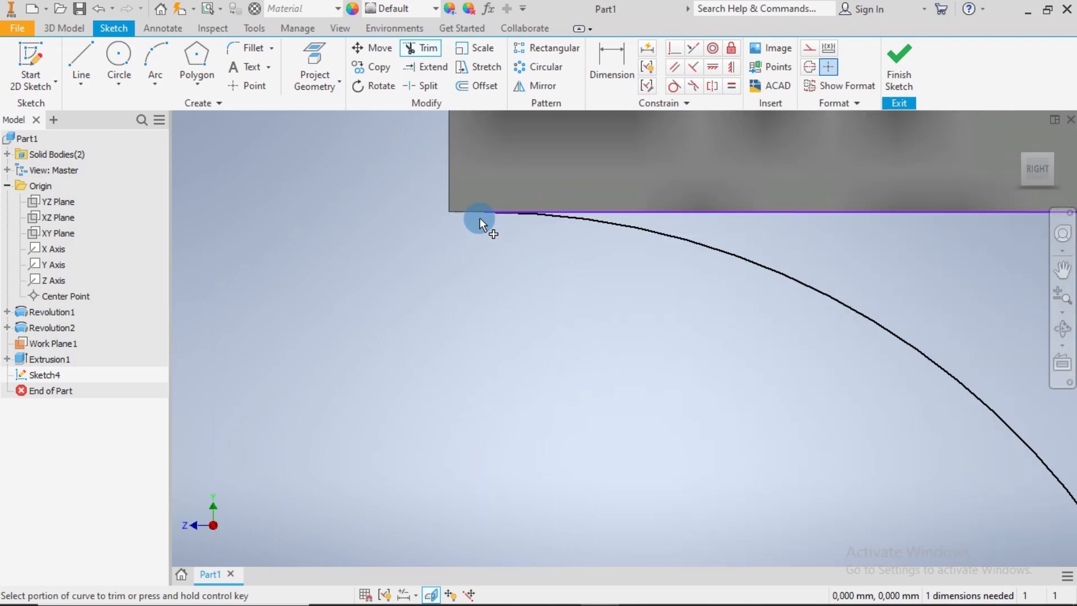
scroll(515, 238, down, 4)
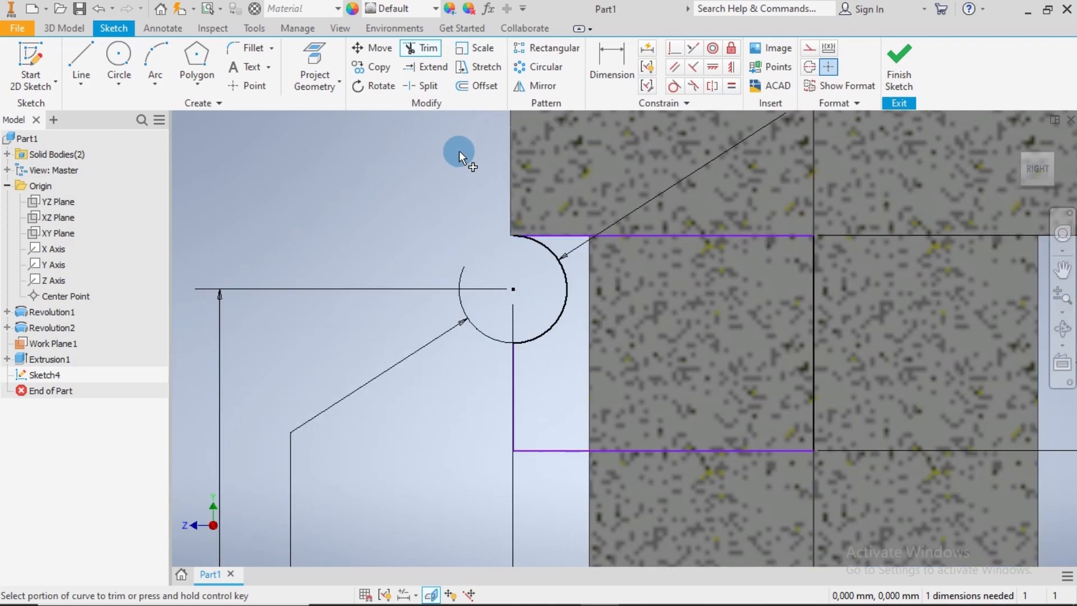
Round the arc-to-line corner and the lower outer corner of the profile with 0.25 mm fillets and finish the sketch
click(251, 47)
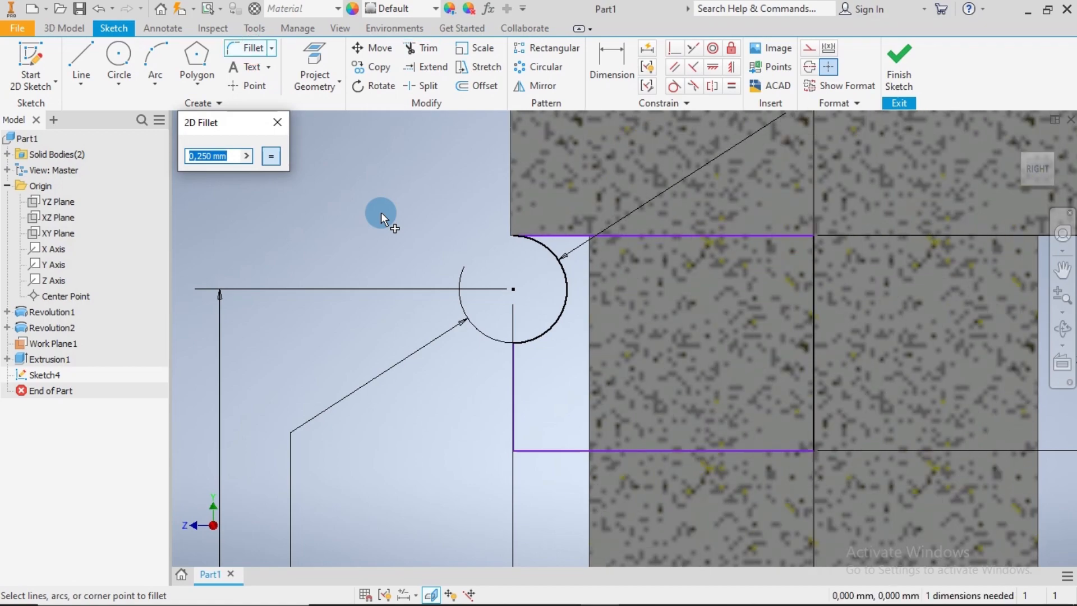
click(536, 334)
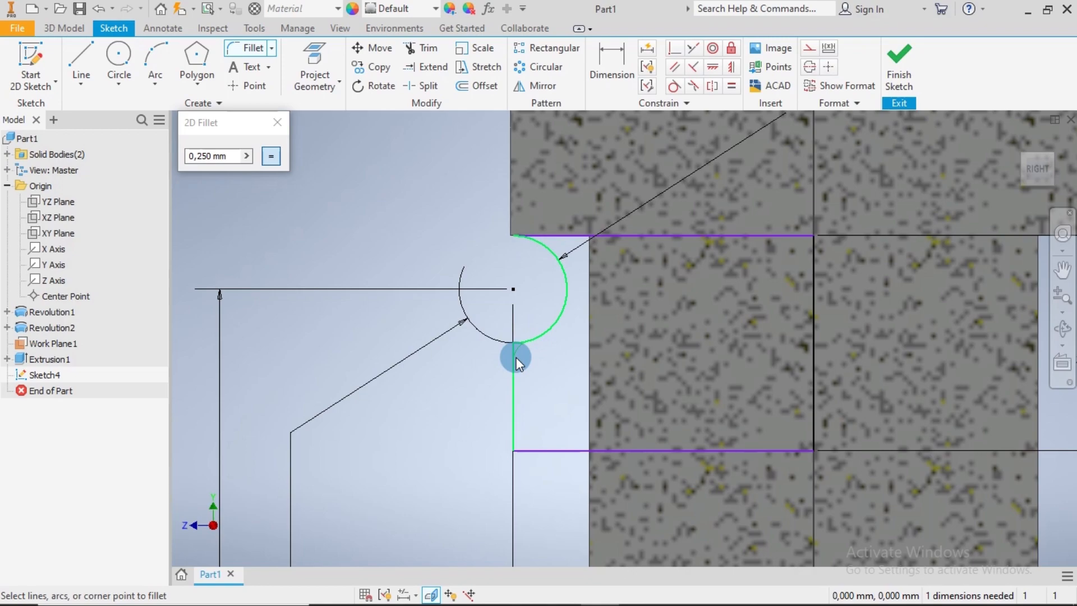
click(515, 359)
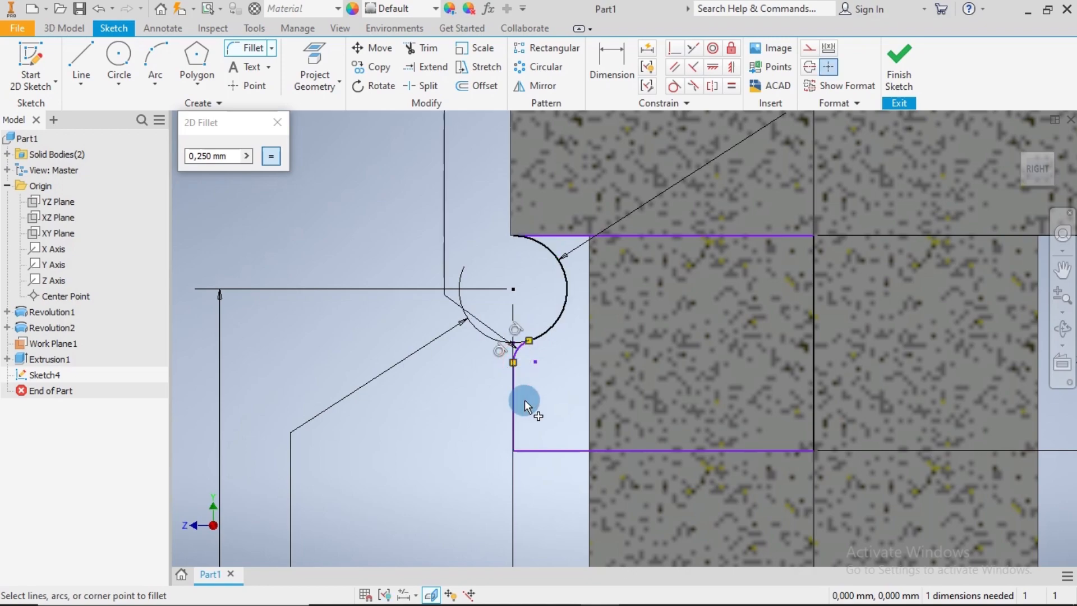
click(527, 452)
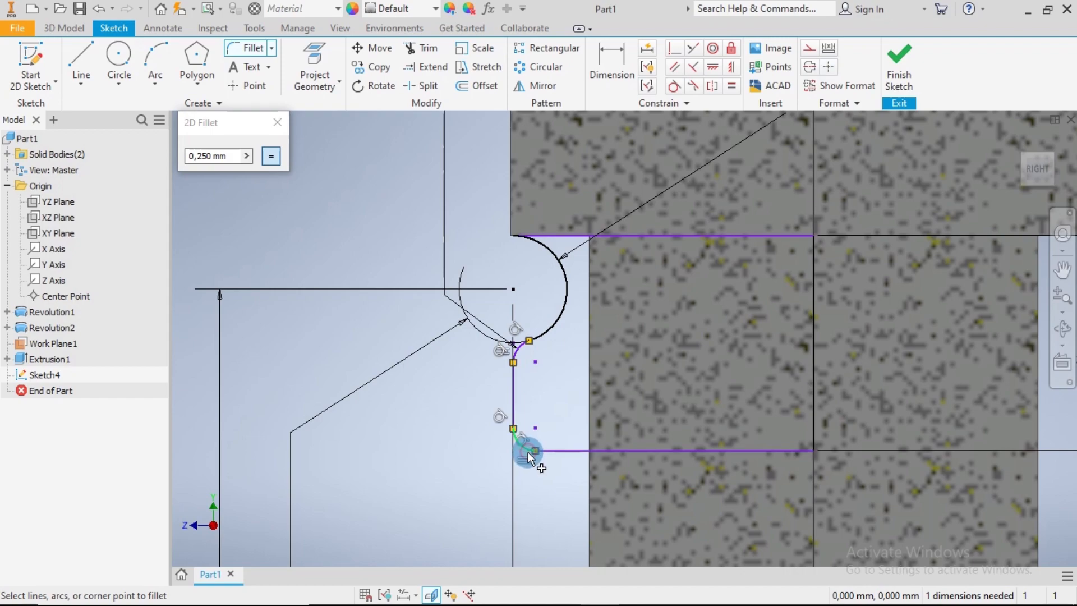
click(277, 122)
scroll(505, 342, down, 5)
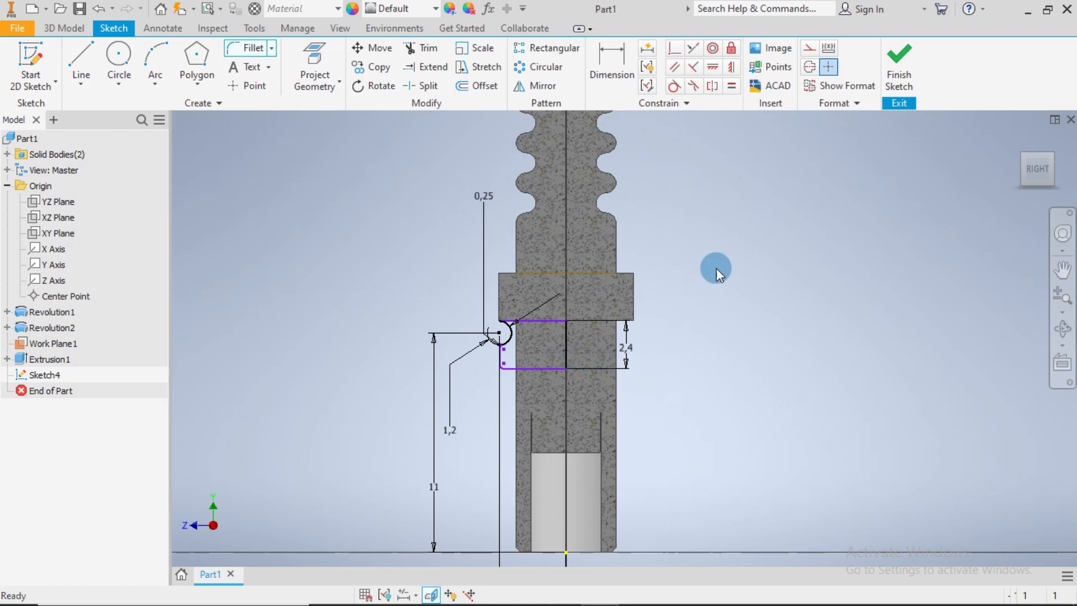
click(890, 73)
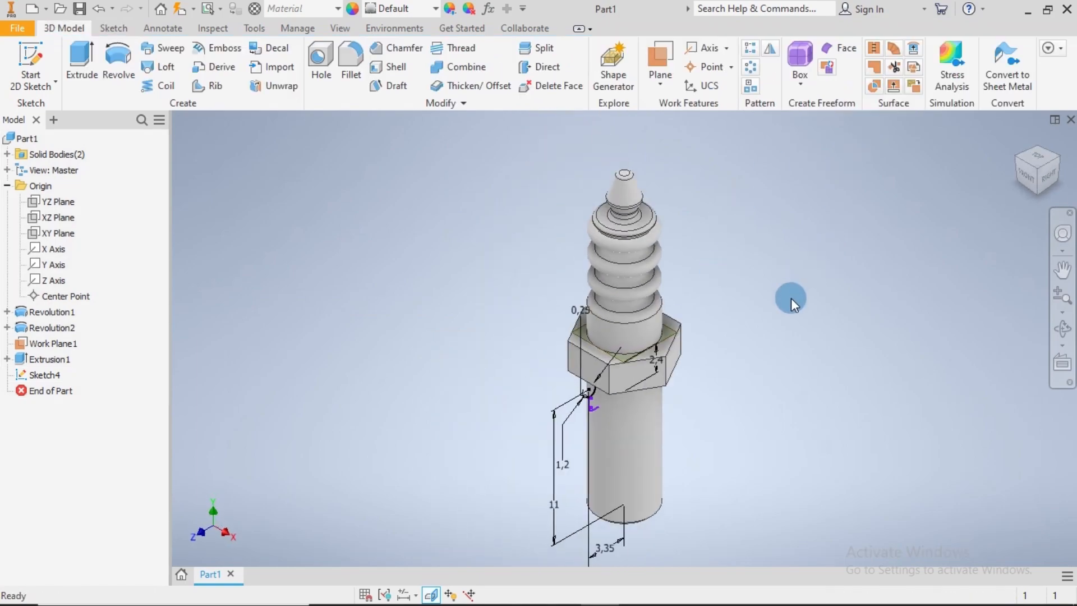
Revolve the profile beneath the collar a full 360 degrees around the centre axis, joining it to the solid
click(117, 57)
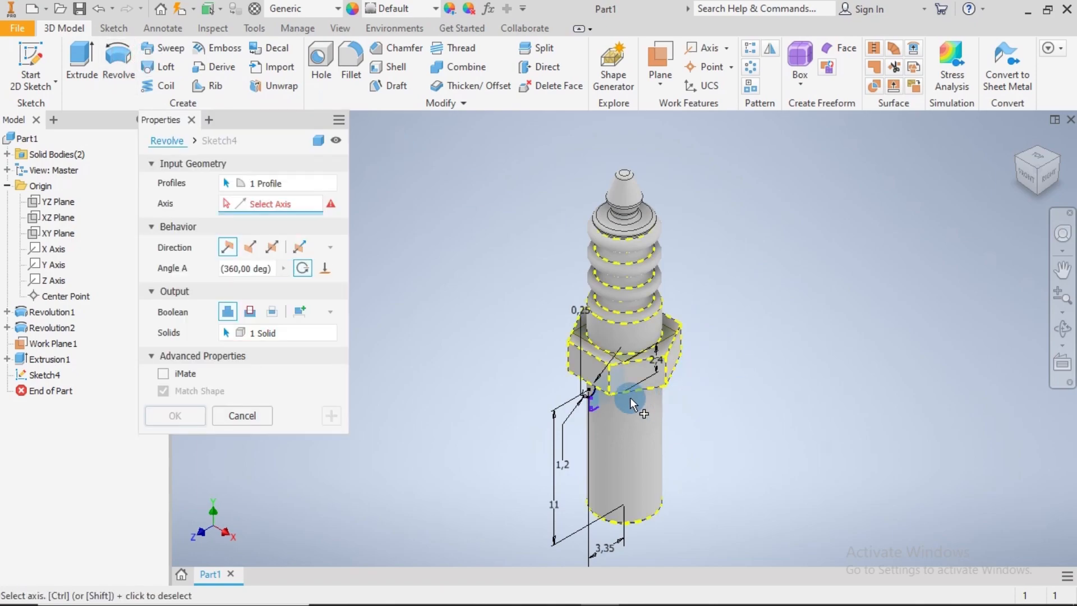
scroll(625, 376, up, 5)
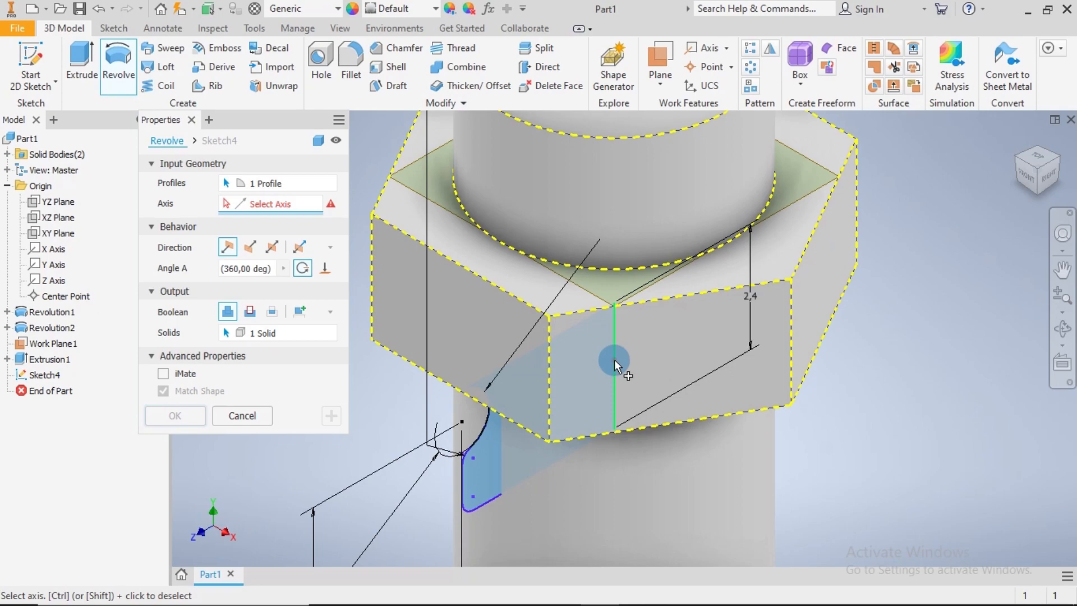
click(615, 358)
scroll(622, 384, down, 5)
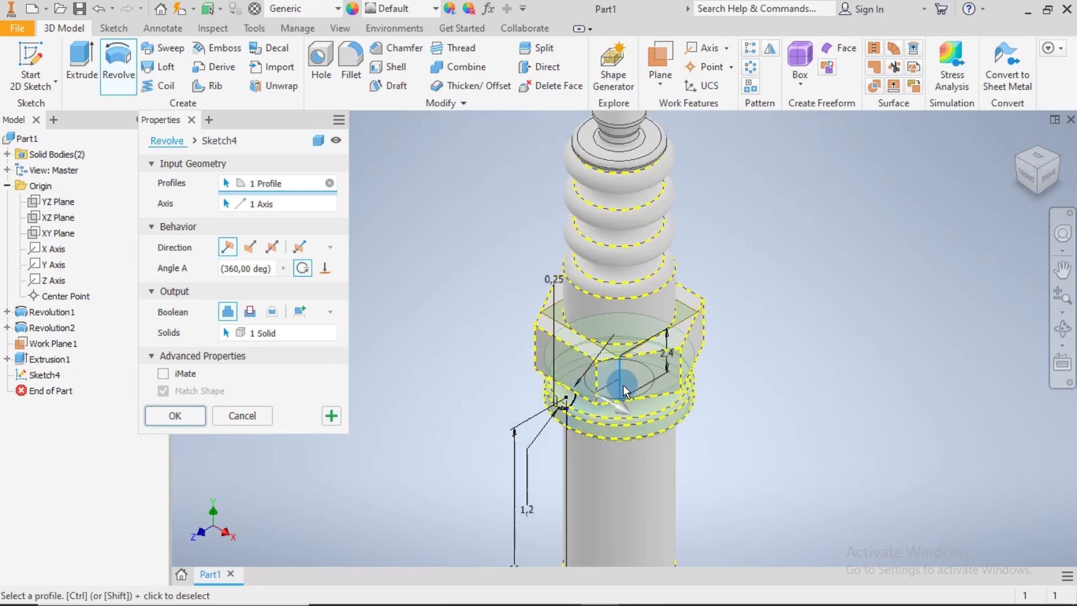
shift+middle_drag(736, 441, 914, 387)
middle_drag(771, 283, 774, 442)
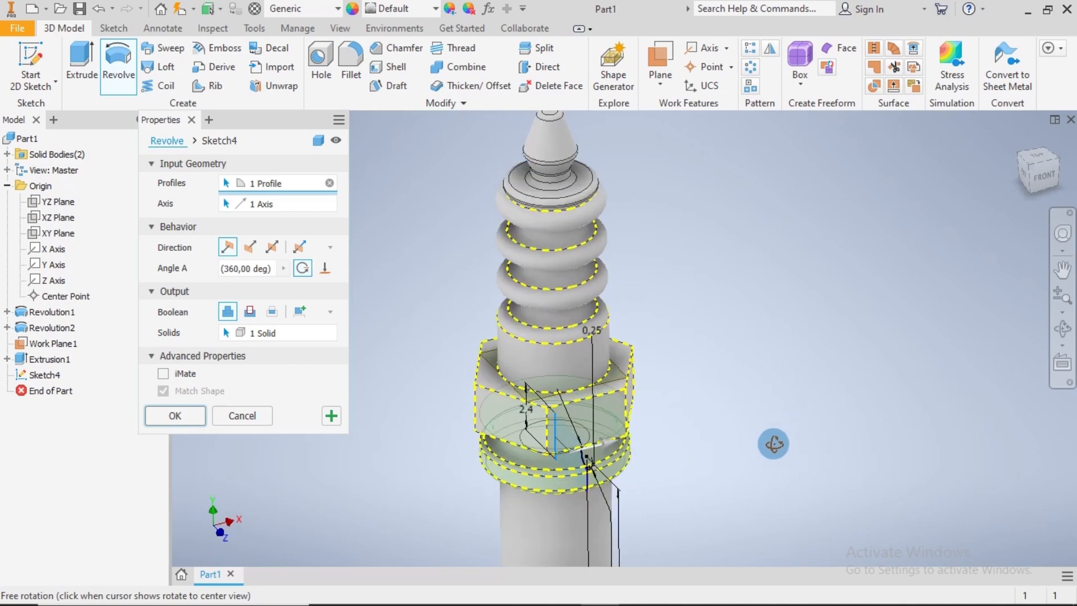
click(170, 415)
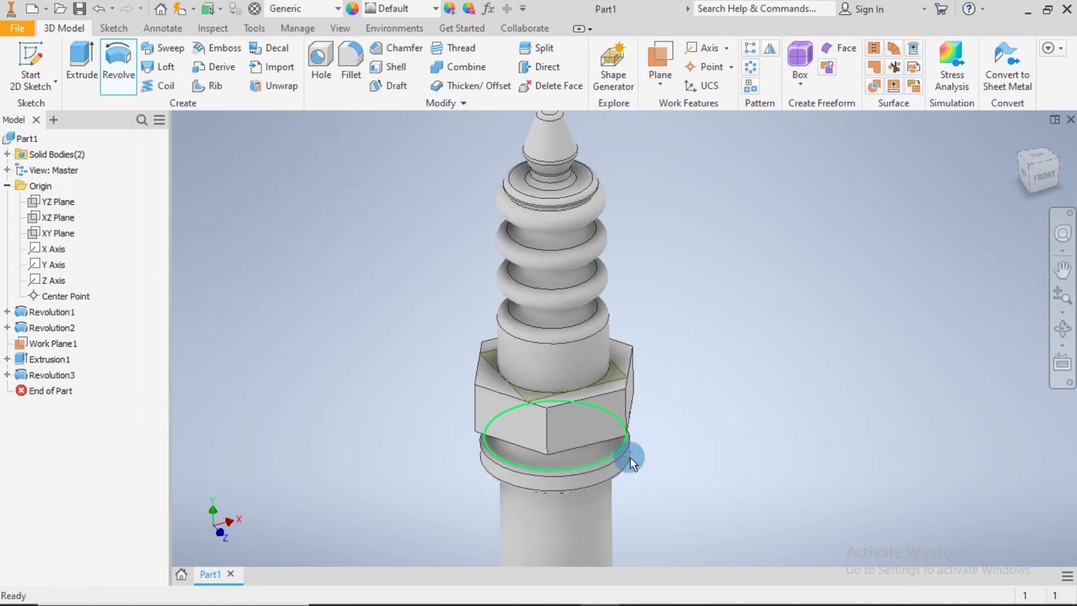
Sketch a circle on the hex collar's upper face, centred on the origin and touching the hexagon's sides, and finish the sketch
shift+middle_drag(733, 380, 732, 425)
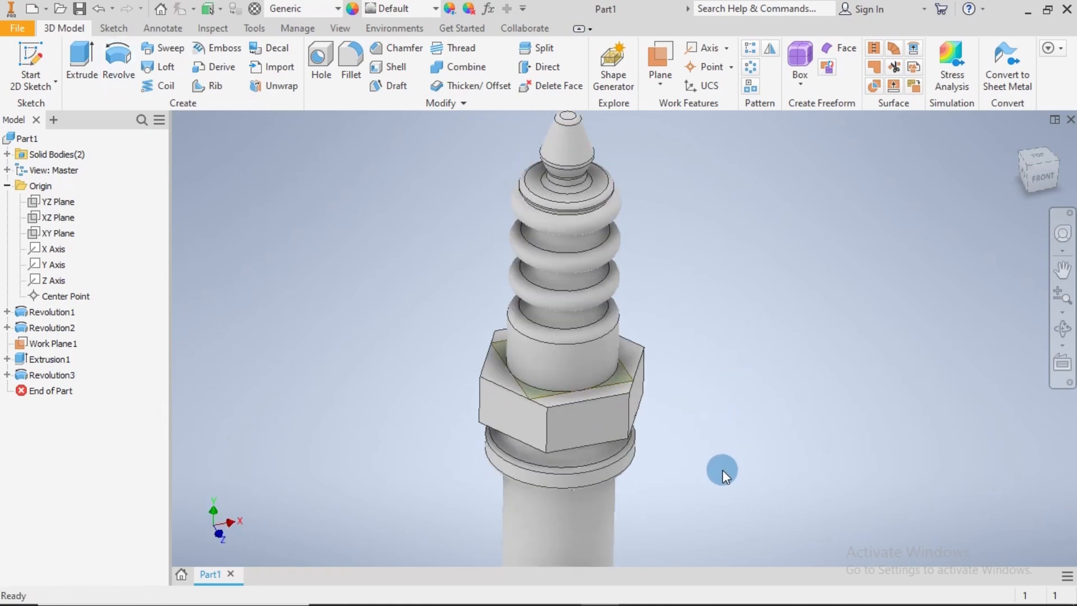
shift+middle_drag(731, 474, 648, 337)
click(639, 346)
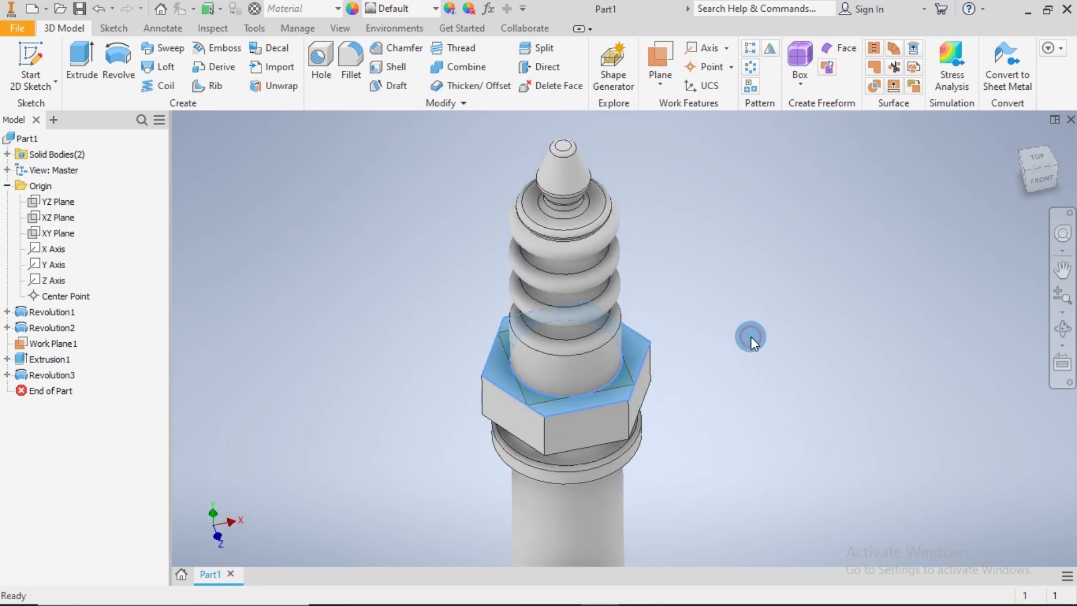
key(s)
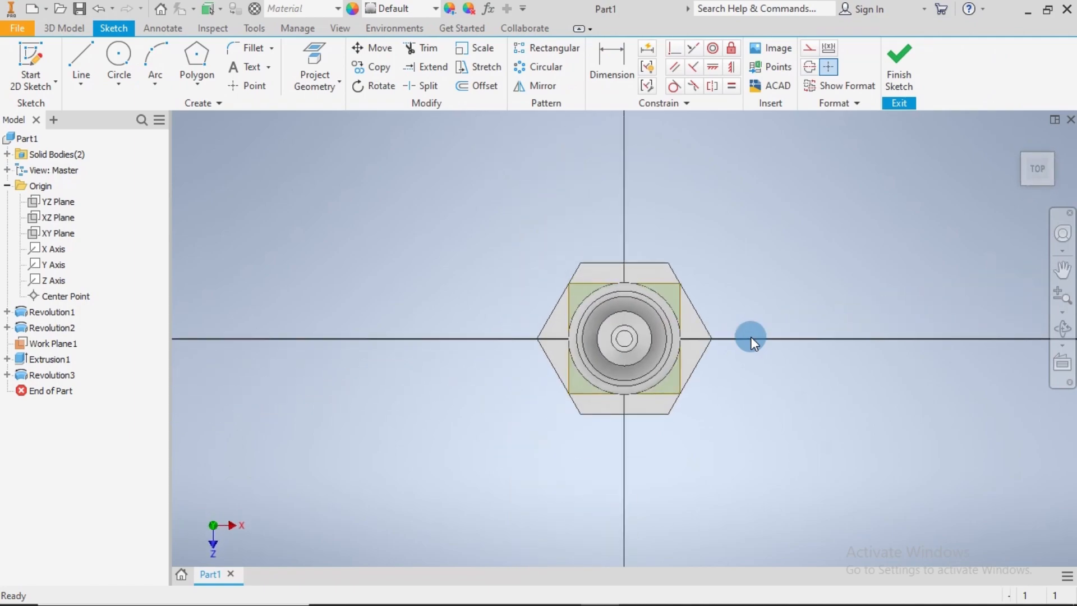
click(117, 53)
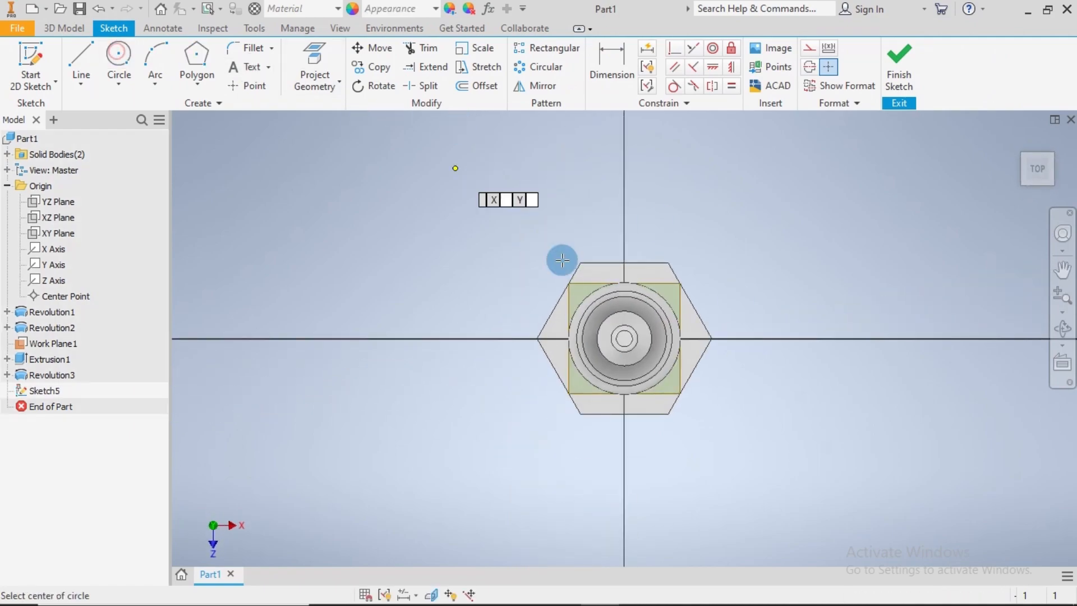
click(624, 339)
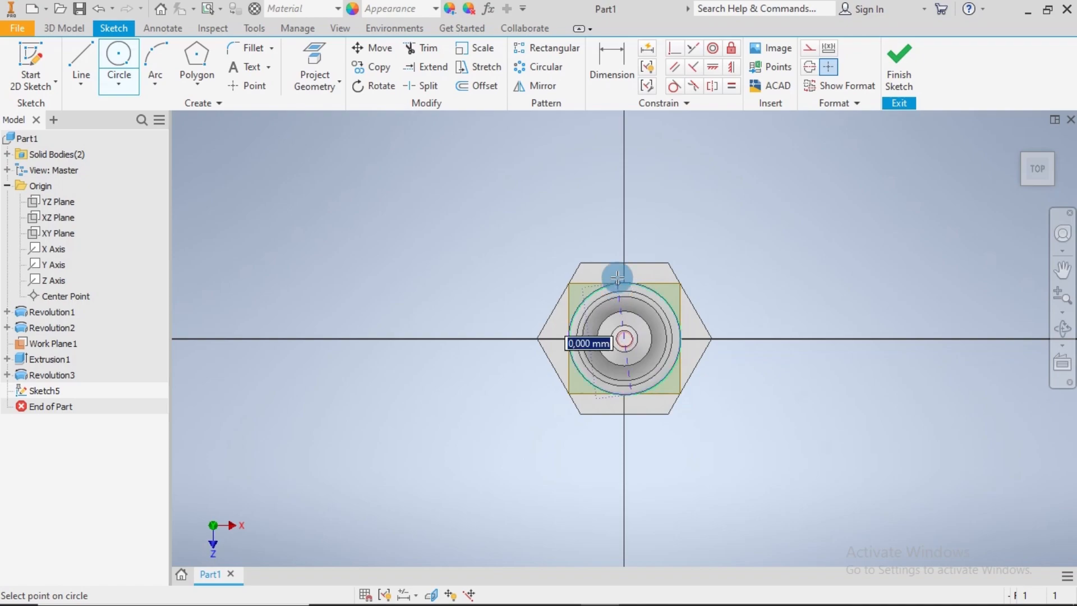
click(558, 302)
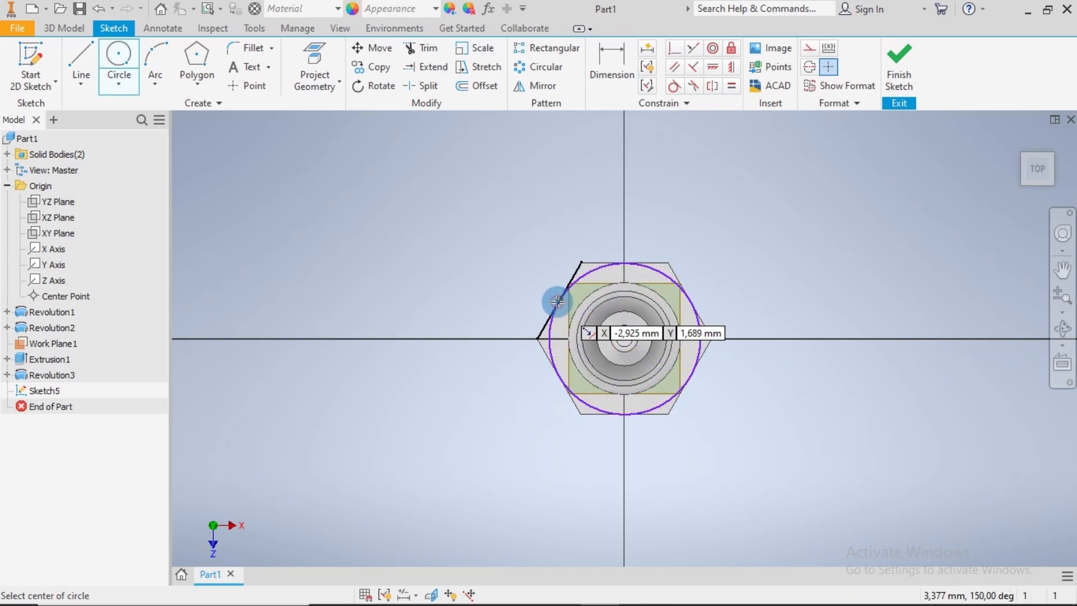
click(903, 59)
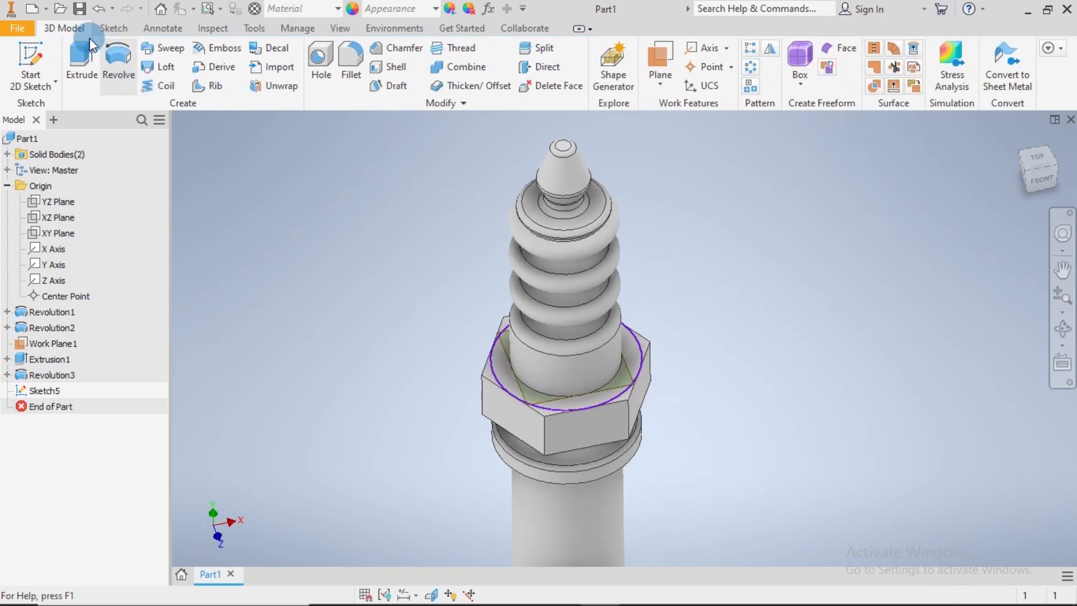
Begin an asymmetric extrusion of the circle on the collar's upper face, with Taper B set to 35 degrees
click(84, 53)
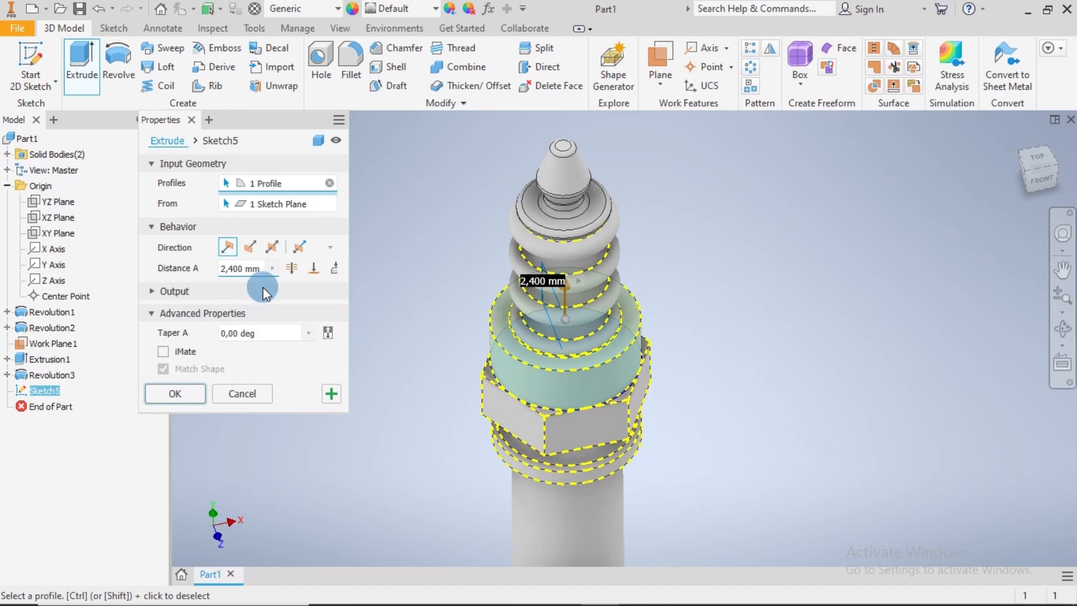
click(295, 246)
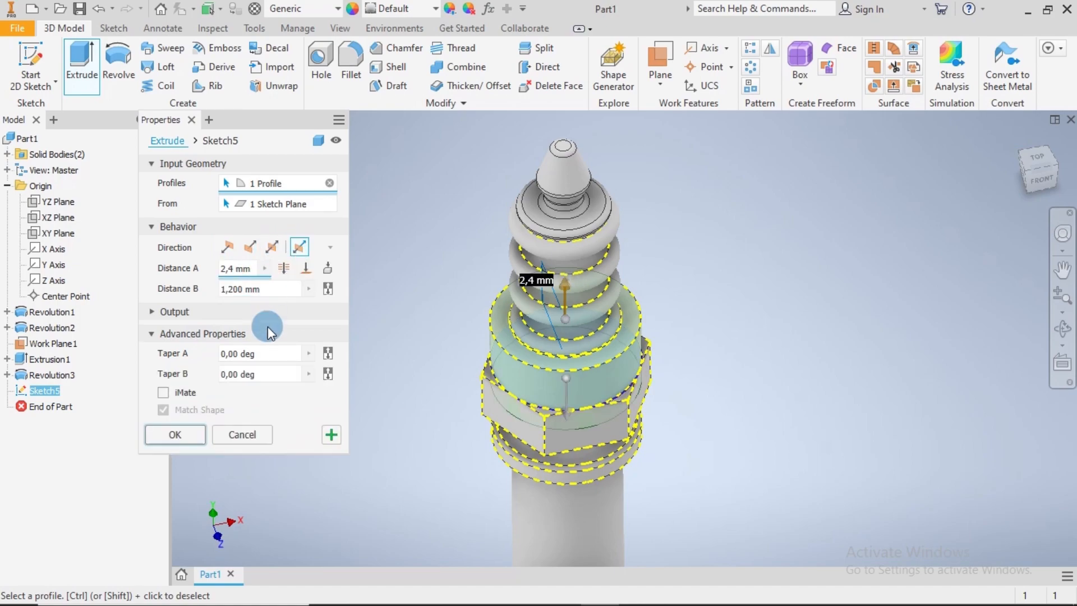
click(273, 373)
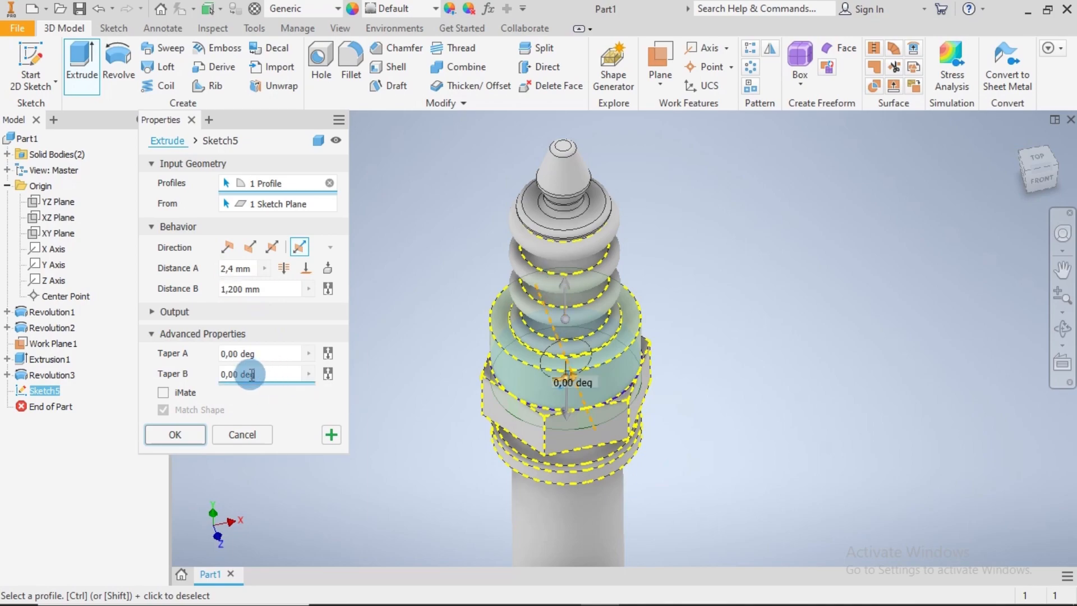
click(225, 374)
key(BackSpace)
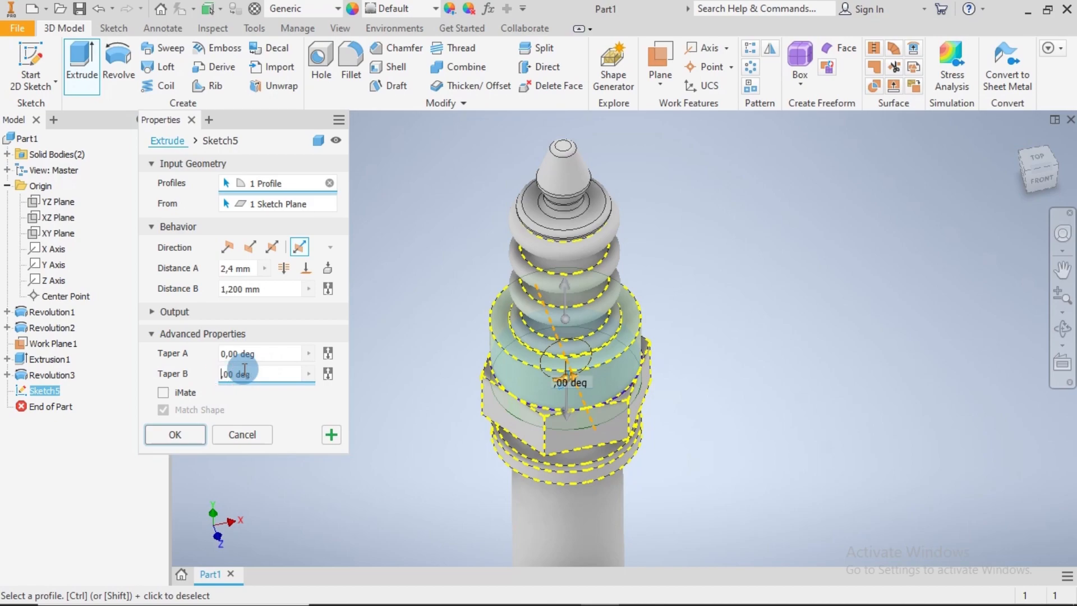
text(35)
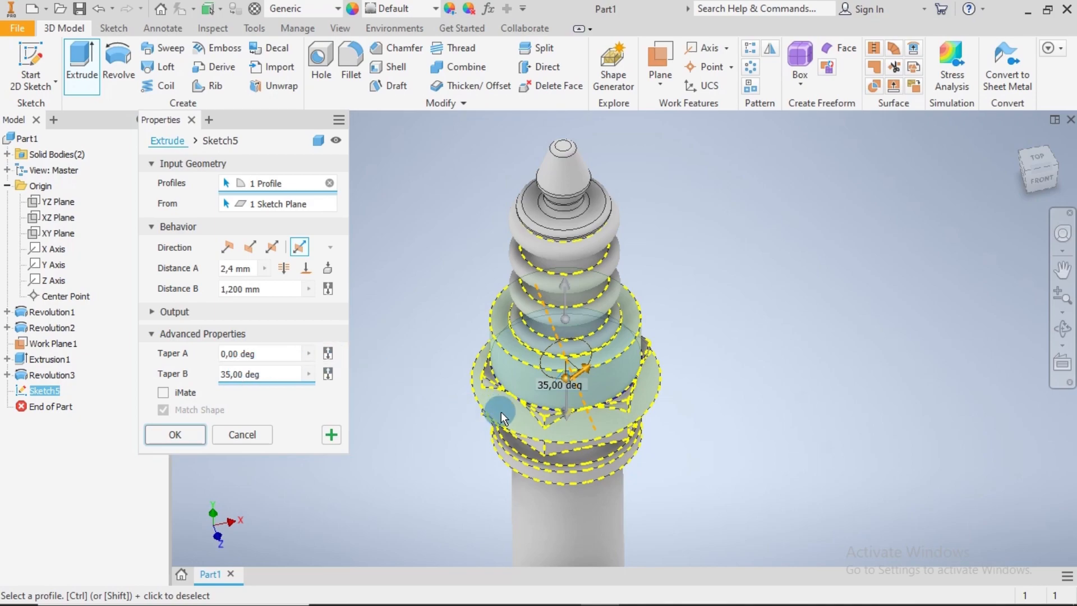
Set the tapered extrusion's Distance B to 100 mm and its Boolean operation to Intersect
click(262, 288)
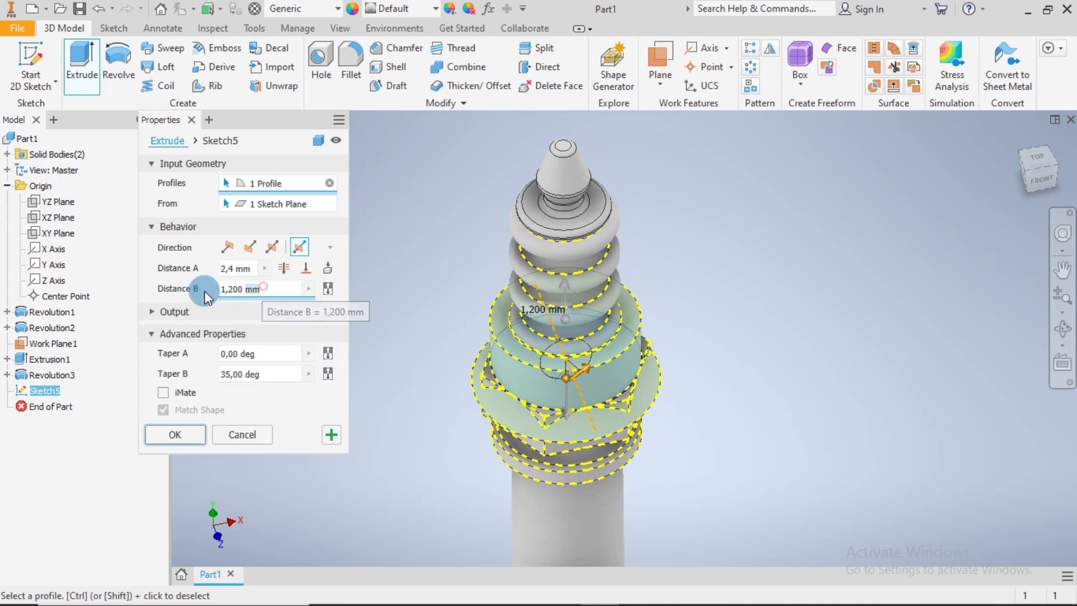
text(100)
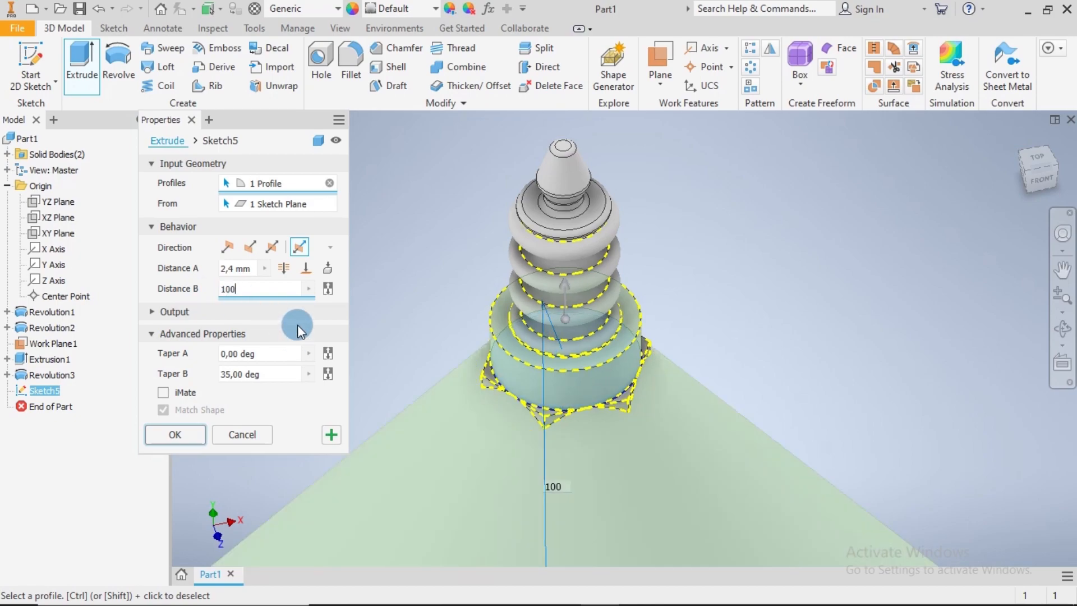
click(152, 312)
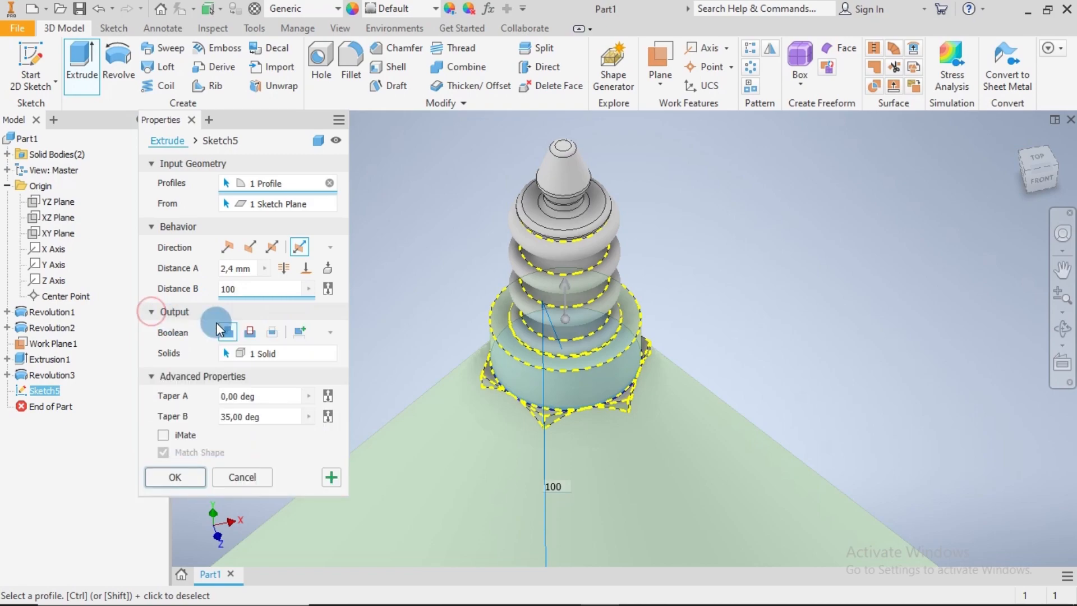
click(297, 333)
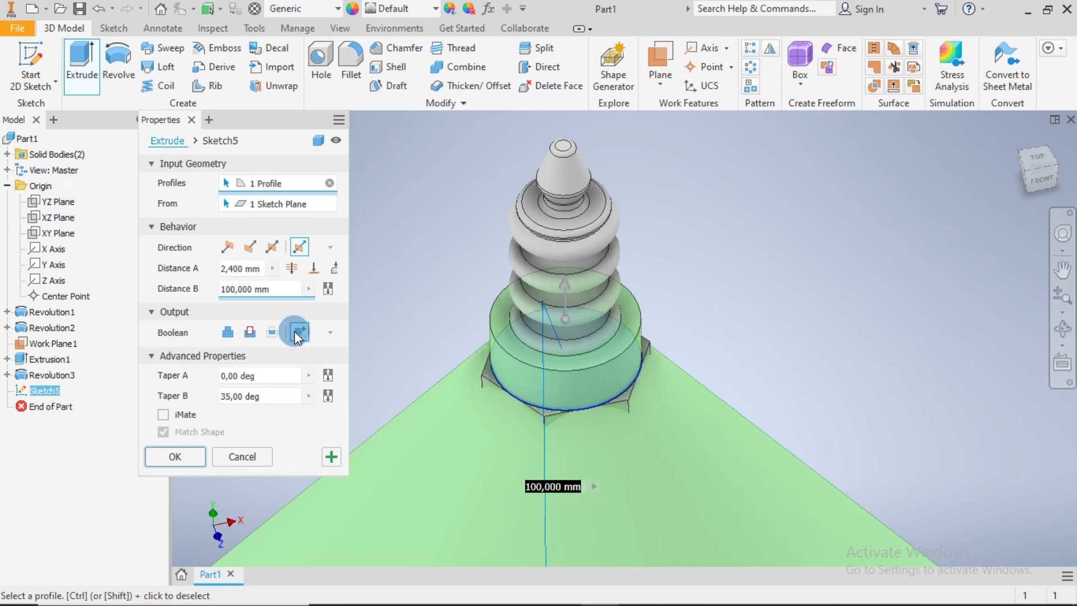
click(271, 335)
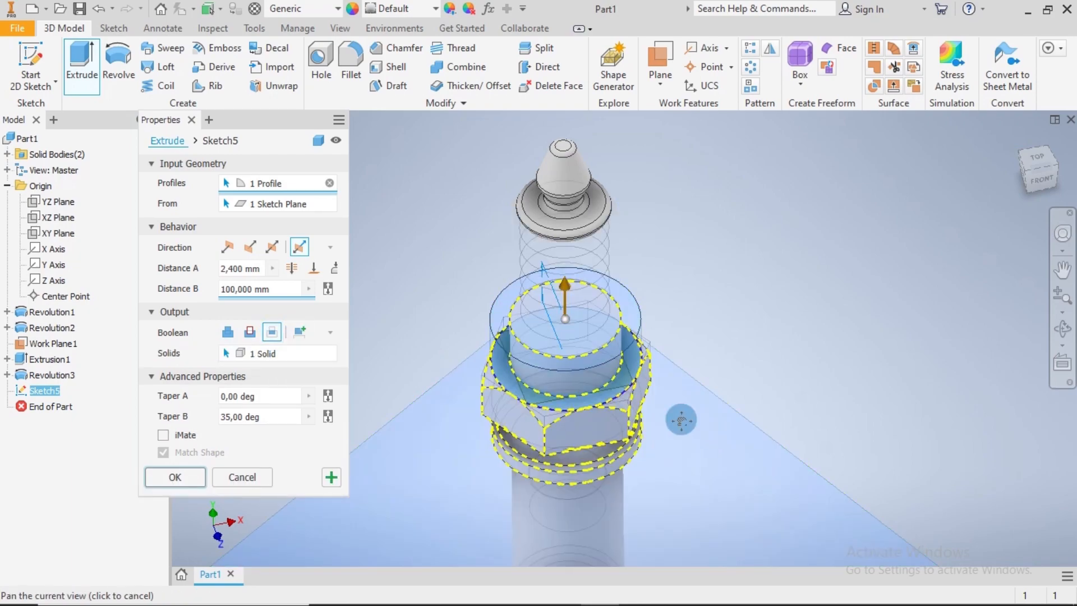
middle_drag(685, 418, 692, 371)
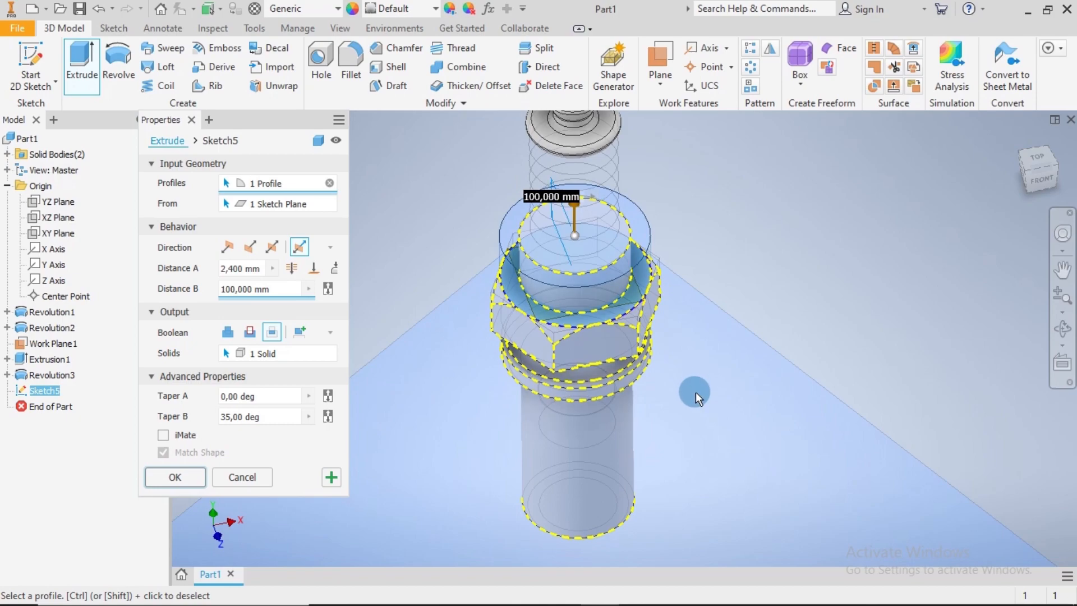
Set Distance A to 100 mm and apply the extrusion to chamfer the collar's upper corners
click(253, 269)
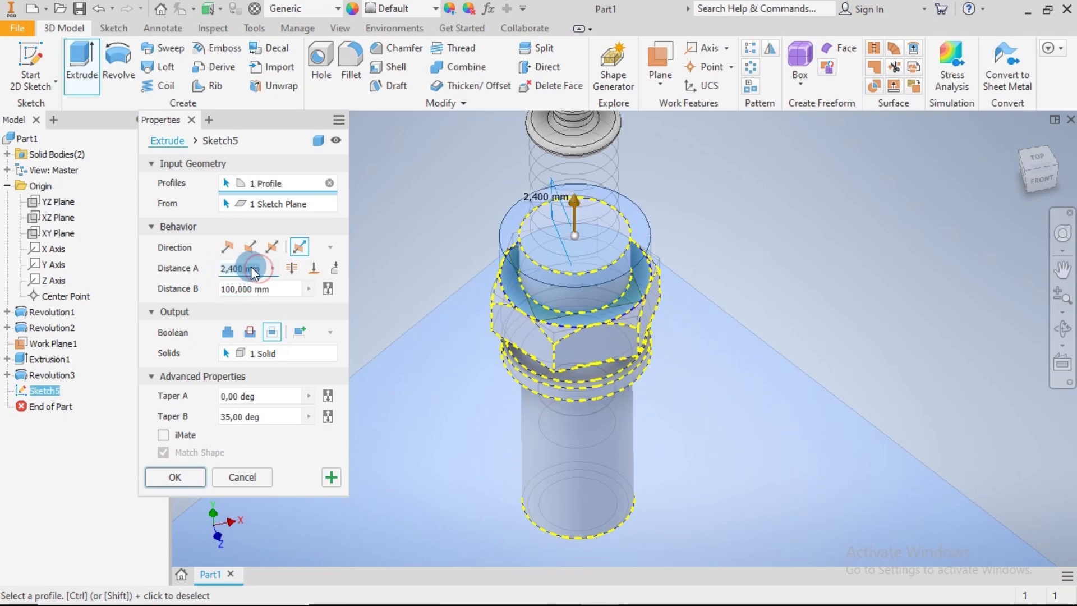
text(1)
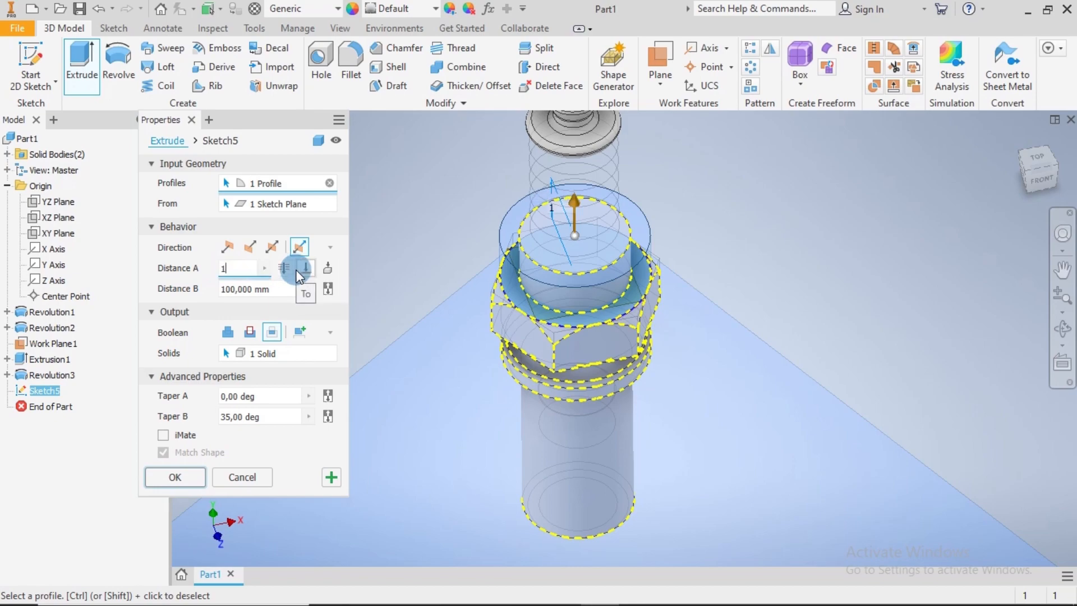
text(00)
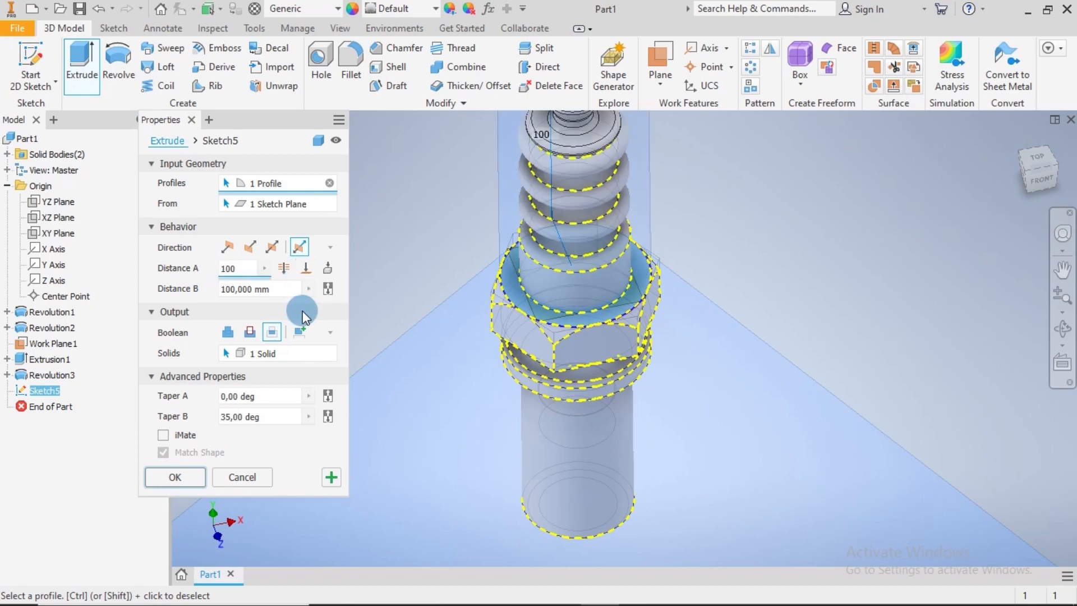
scroll(763, 264, down, 3)
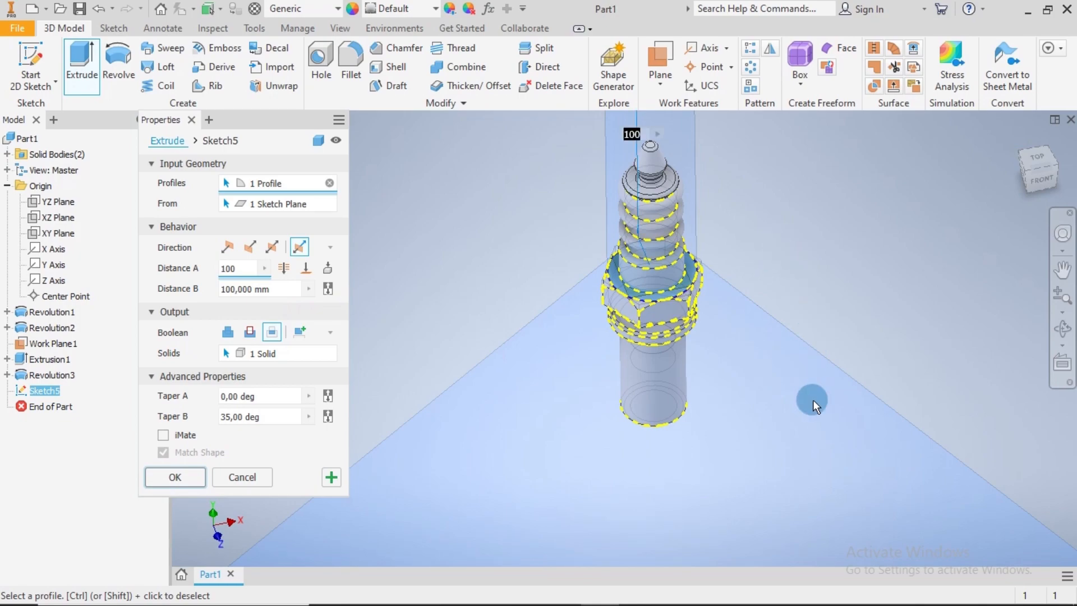
mouse_move(789, 399)
shift+middle_down()
mouse_move(778, 362)
mouse_move(782, 394)
shift+middle_up()
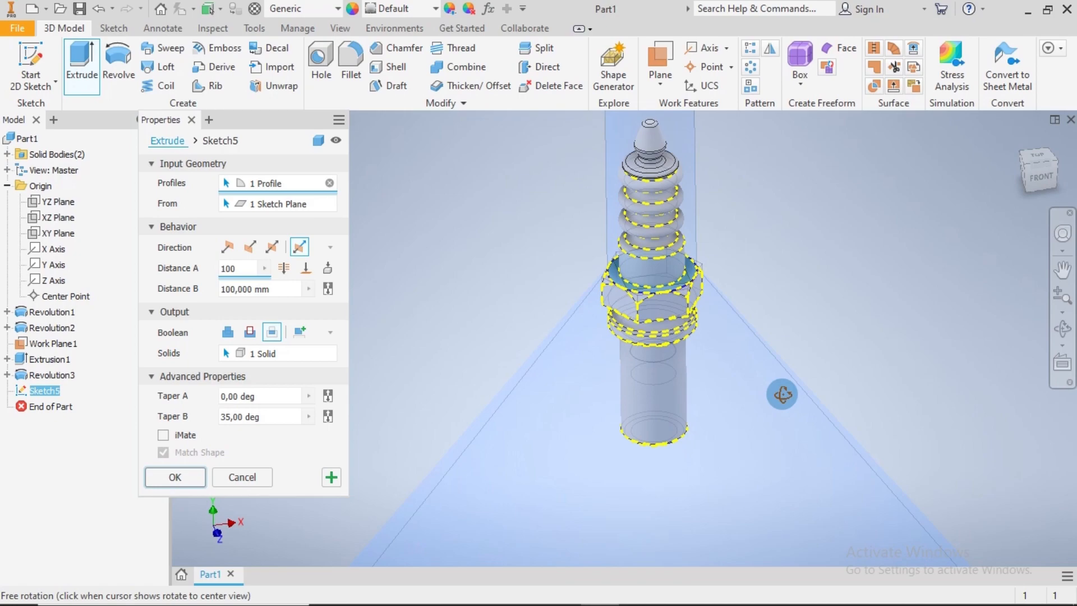
click(189, 479)
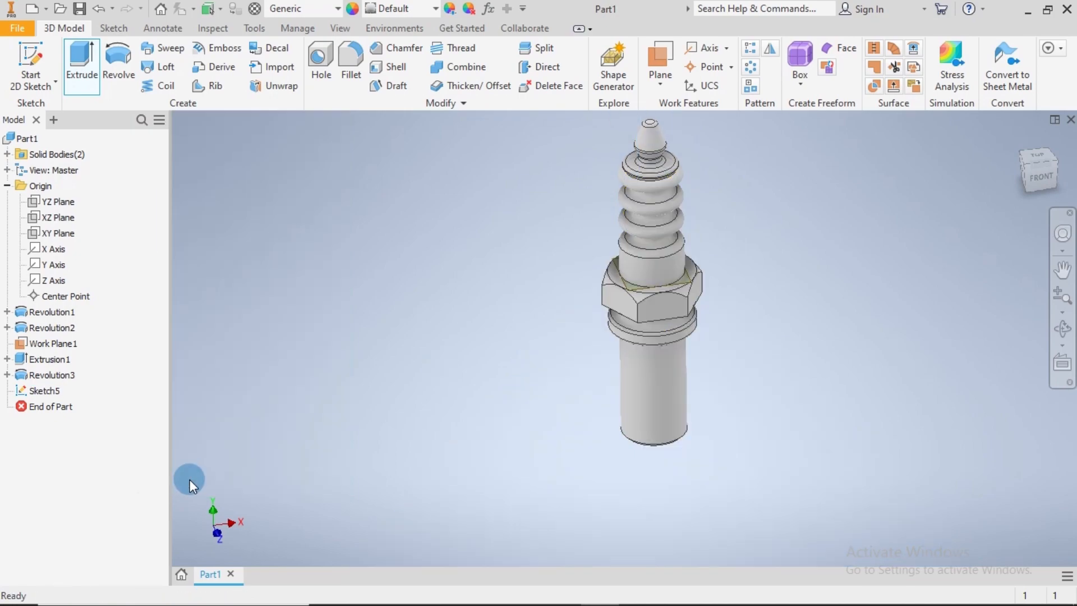
Create a sketch on the hex collar's underside, project the face's inner circular edge into it and finish the sketch
shift+middle_drag(797, 361, 728, 300)
scroll(680, 277, down, 5)
scroll(689, 270, down, 3)
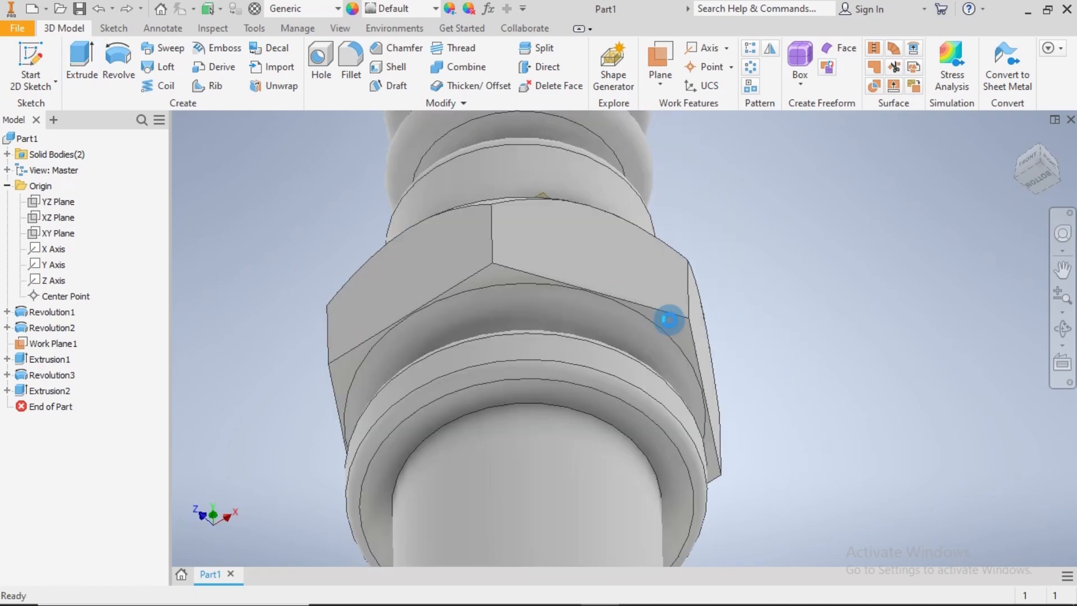
click(674, 321)
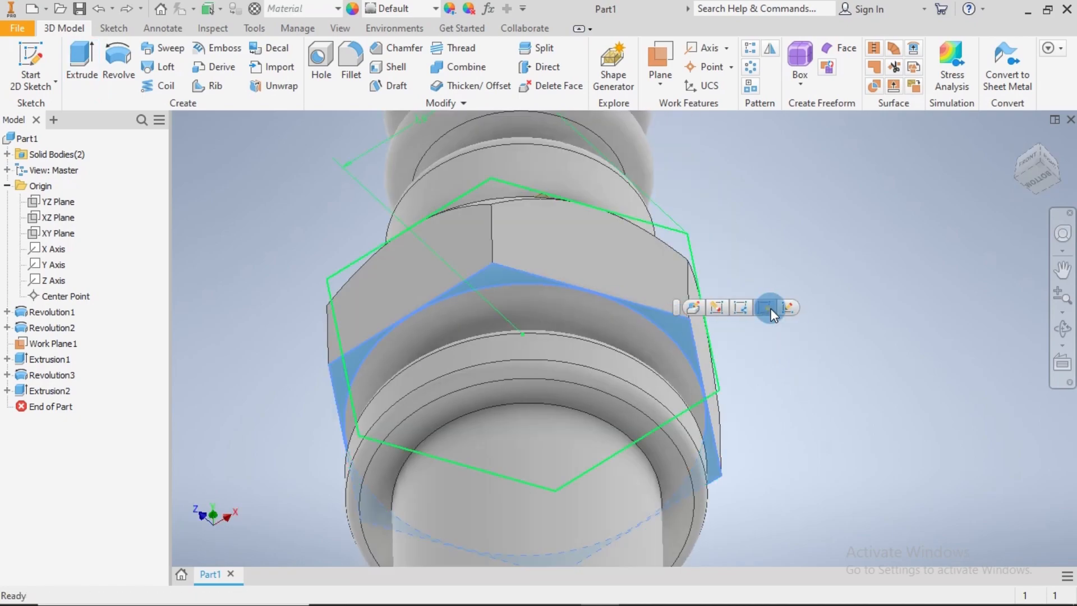
click(789, 306)
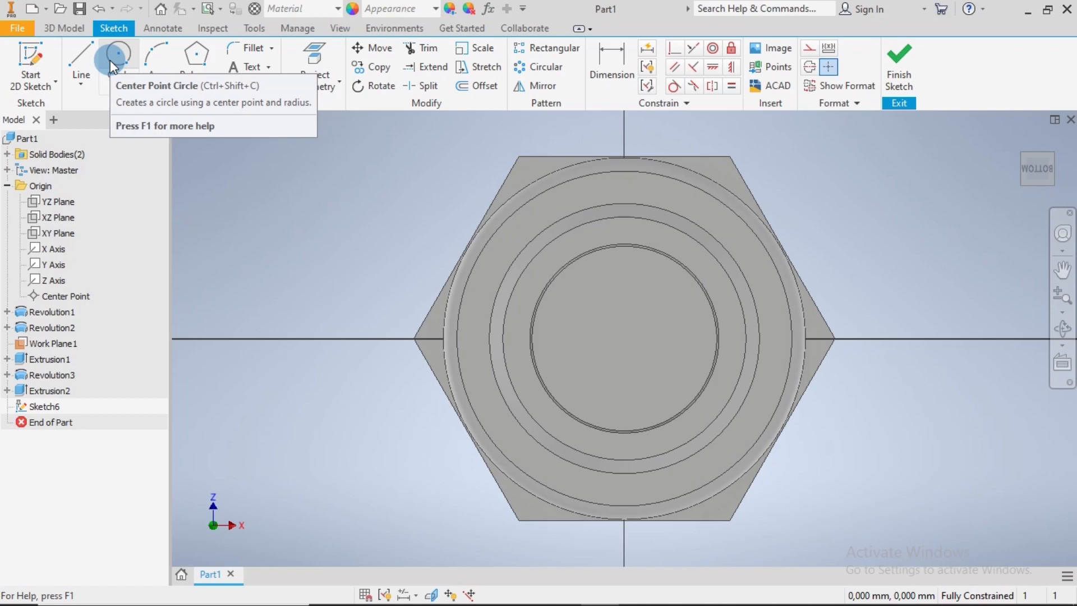
click(309, 59)
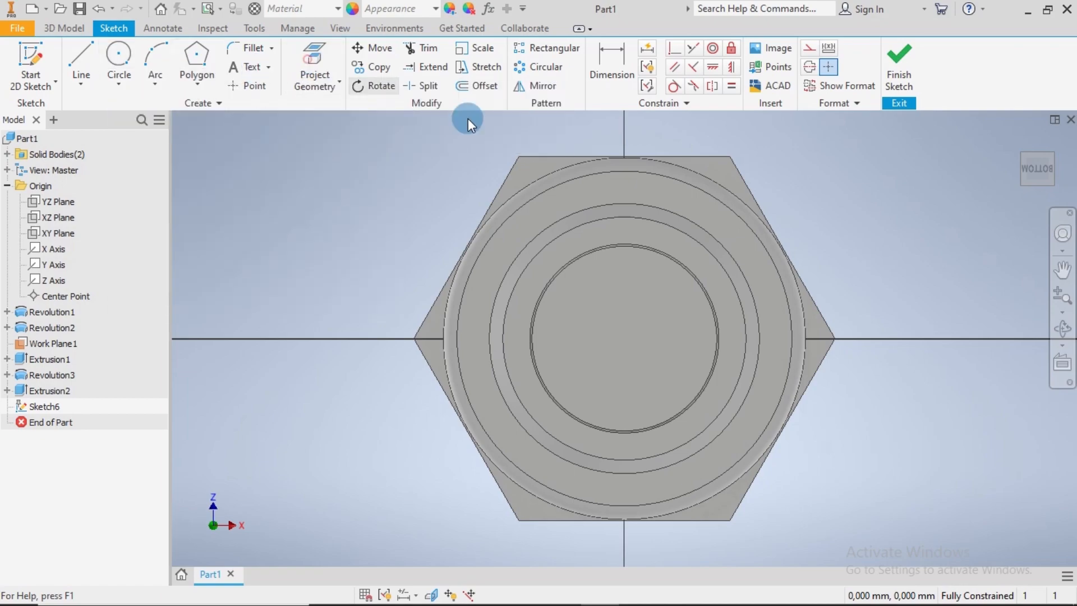
click(543, 174)
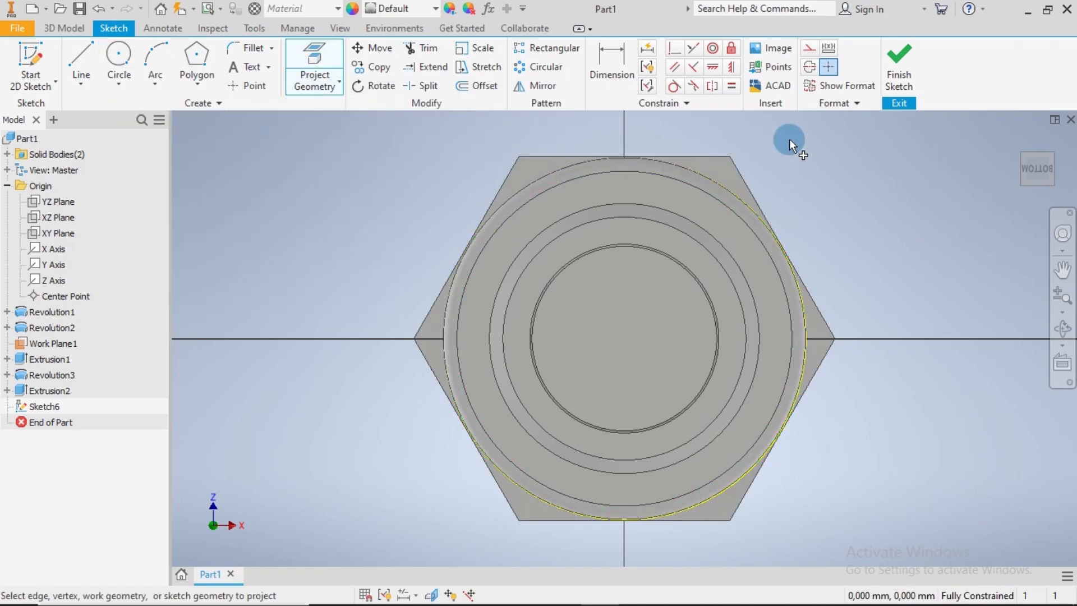
click(894, 75)
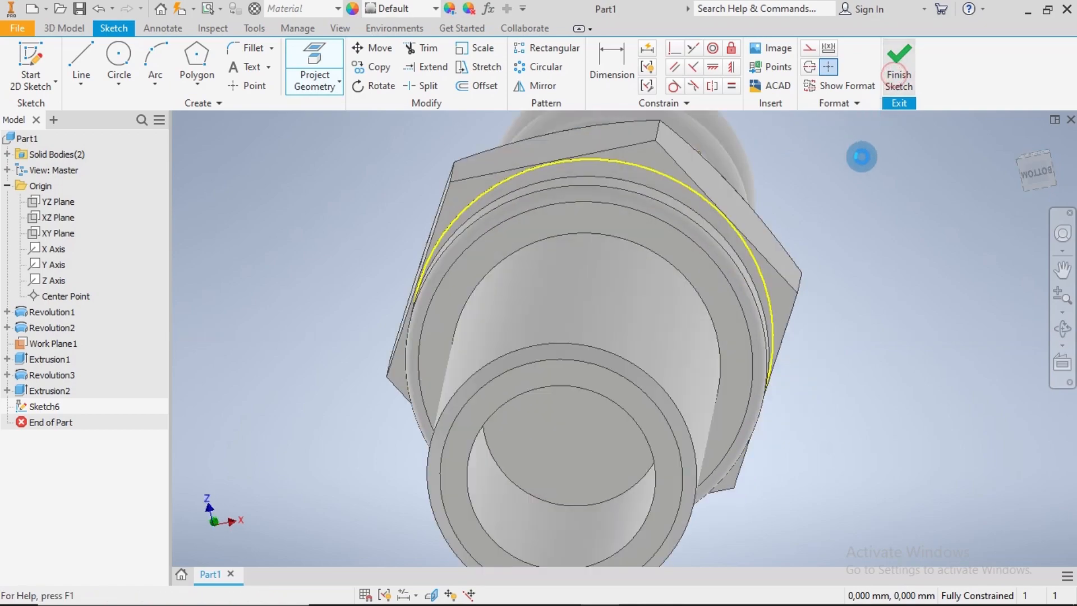
Begin an asymmetric extrusion of the projected circle beneath the collar, with Taper A set to 35 degrees
click(85, 47)
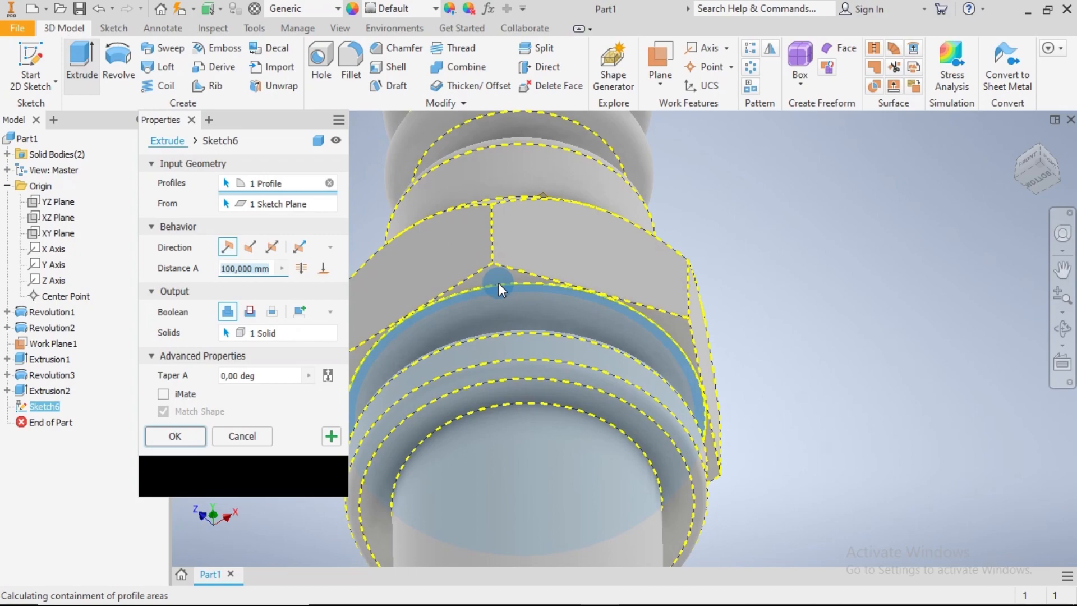
click(301, 250)
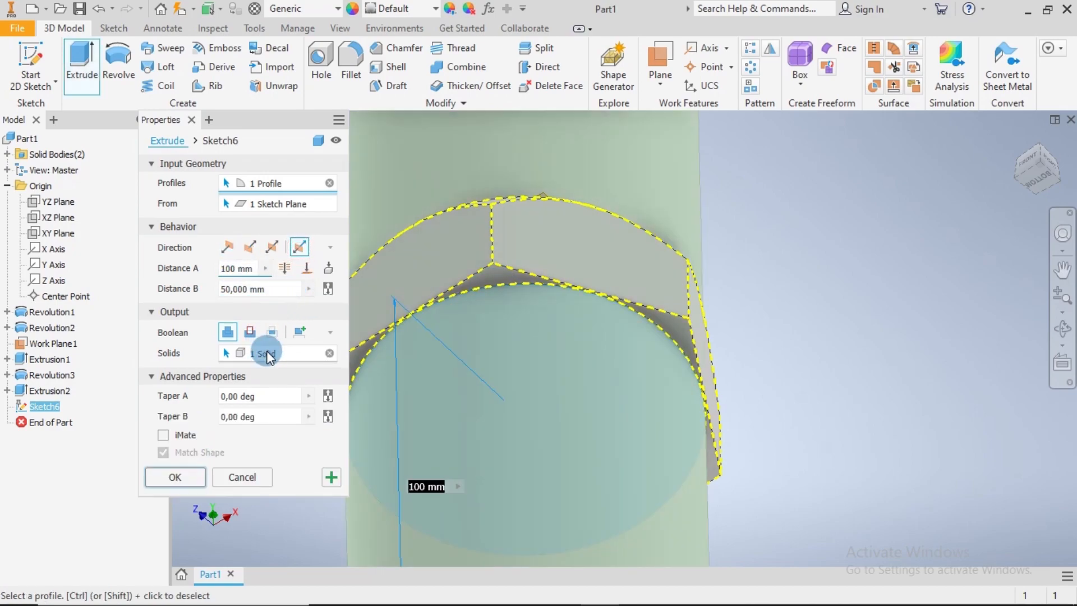
click(221, 397)
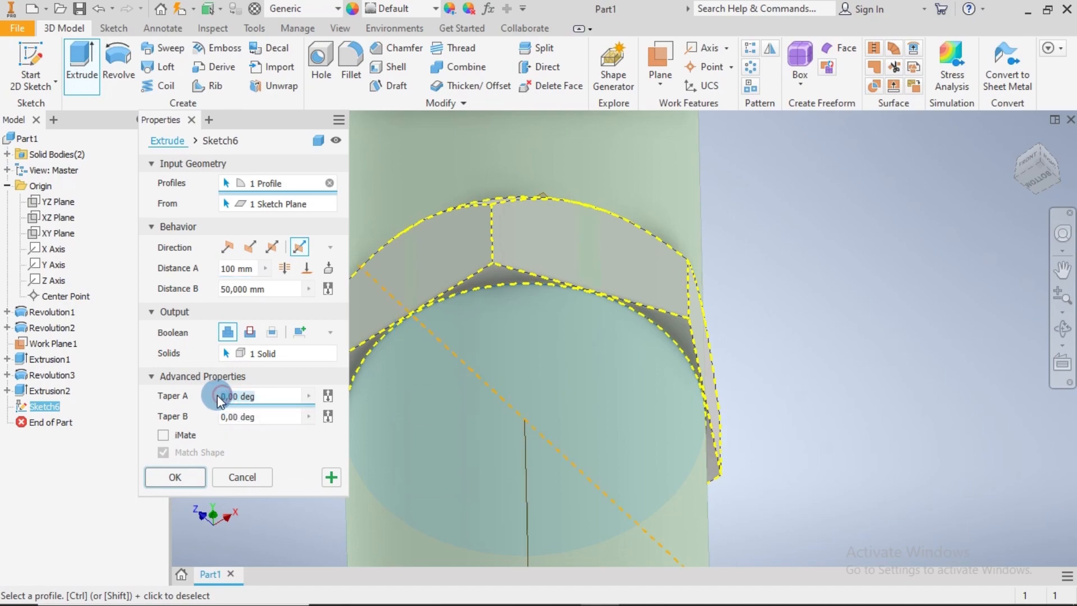
text(35)
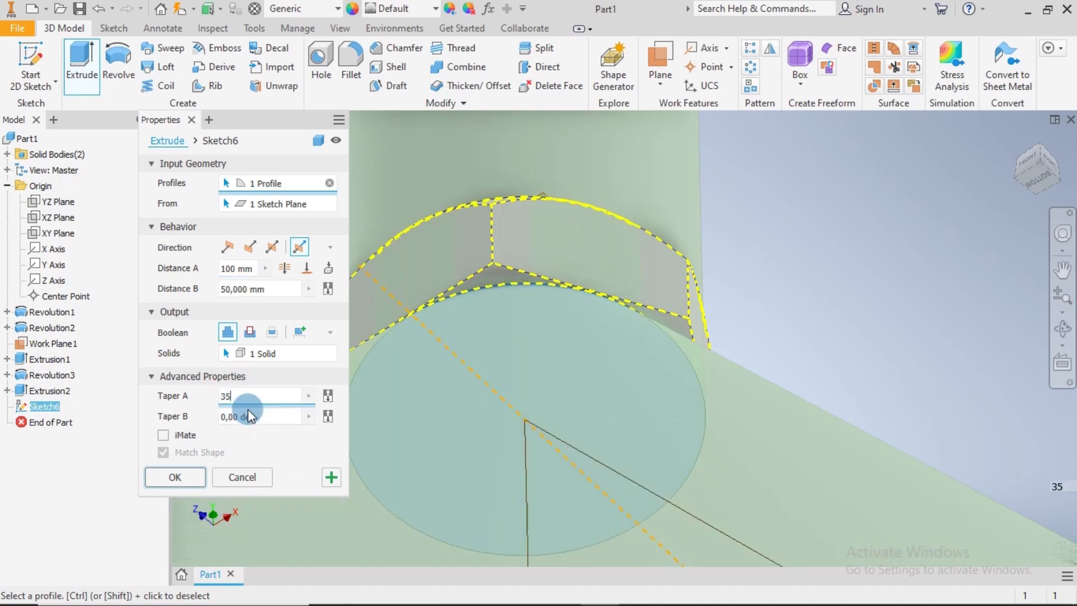
scroll(395, 361, up, 5)
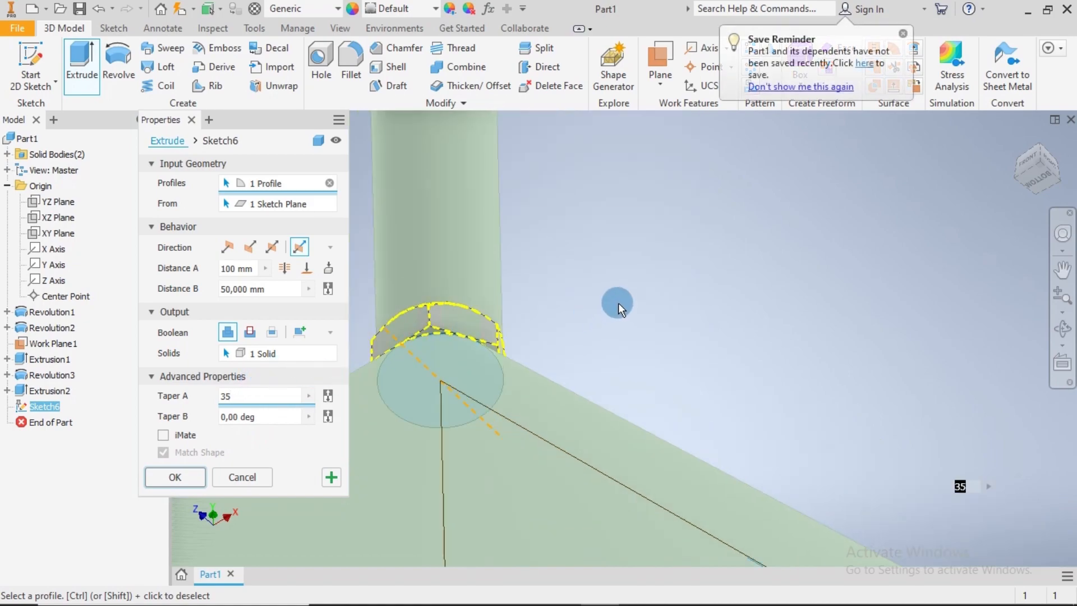
scroll(618, 303, up, 3)
shift+middle_drag(618, 302, 621, 346)
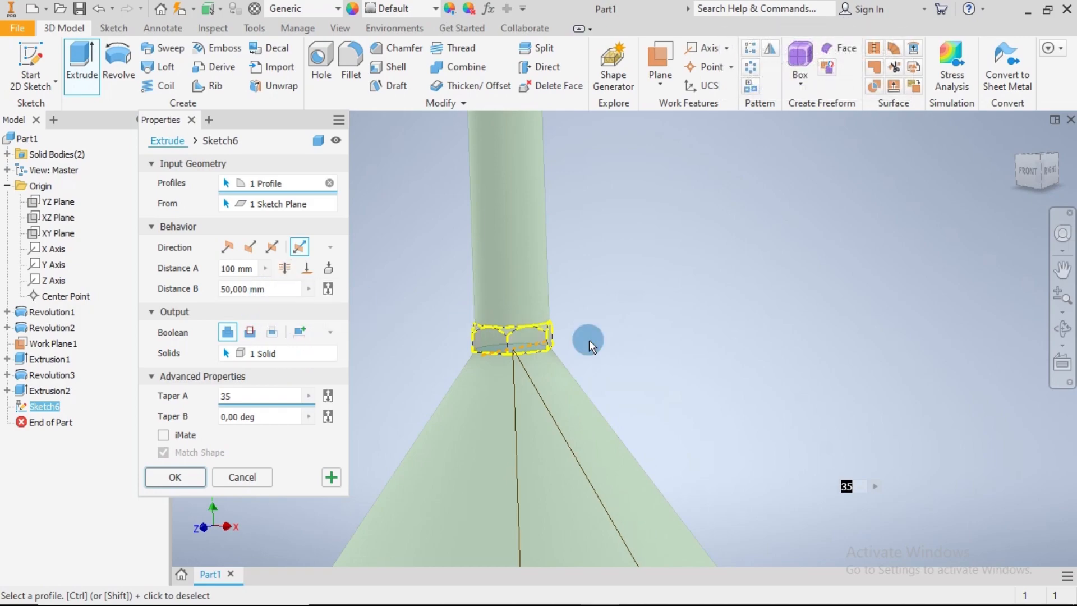
Set the extrusion to Intersect, swap its two sides so the 35-degree taper points up through the collar, and apply it
scroll(557, 348, down, 3)
shift+middle_drag(614, 398, 475, 369)
click(271, 331)
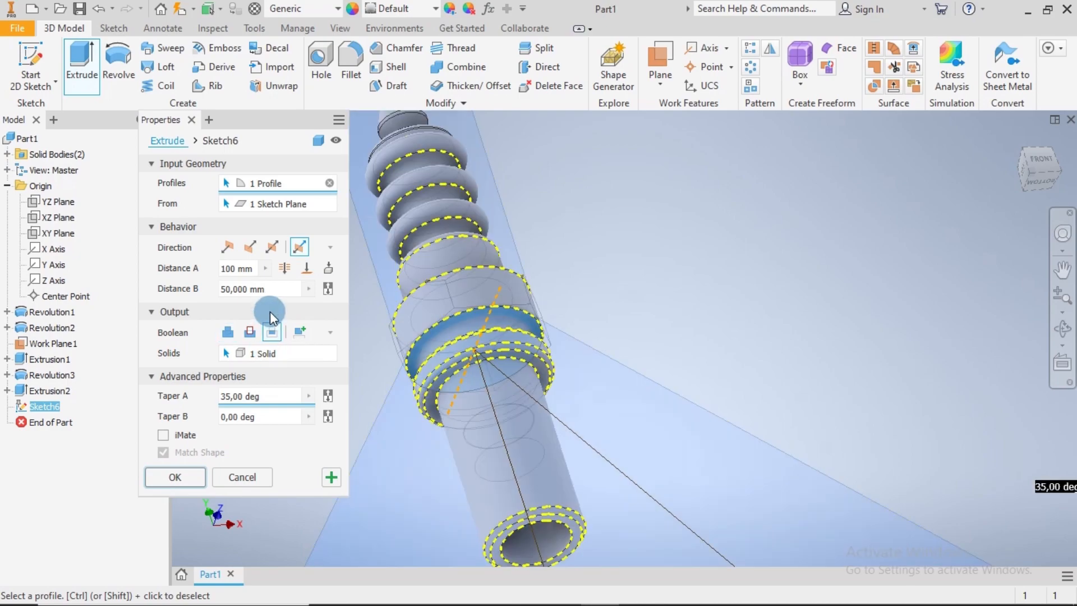
click(330, 297)
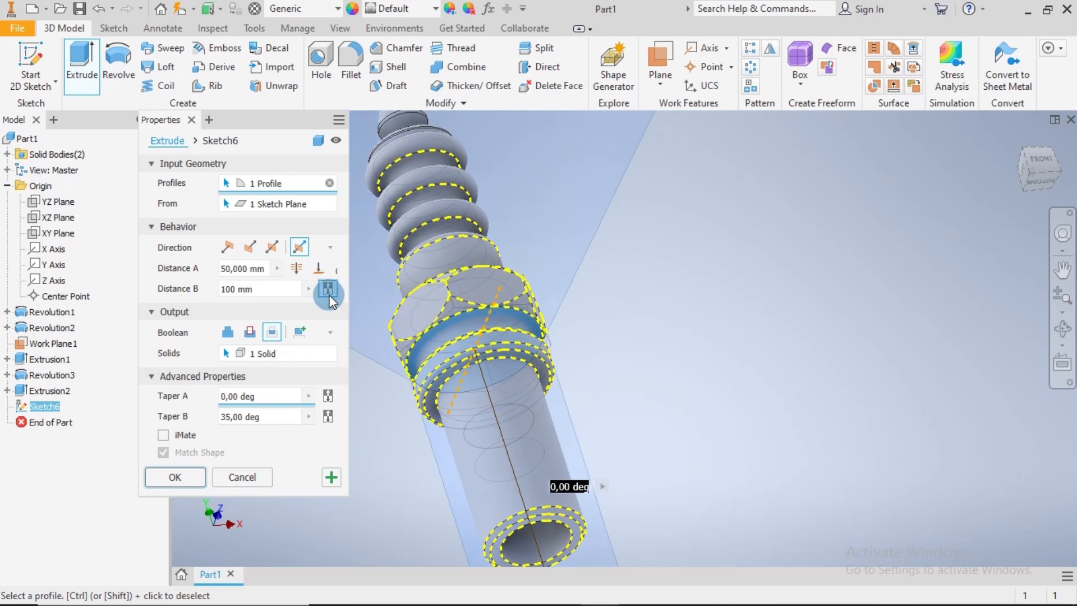
scroll(641, 352, down, 3)
key(F4)
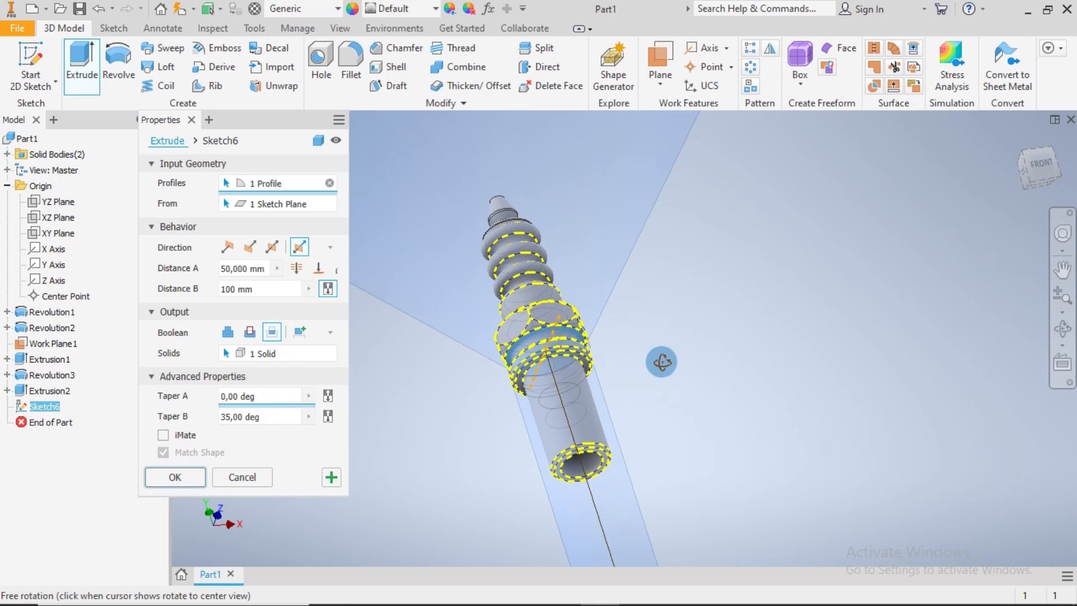
drag(661, 361, 637, 359)
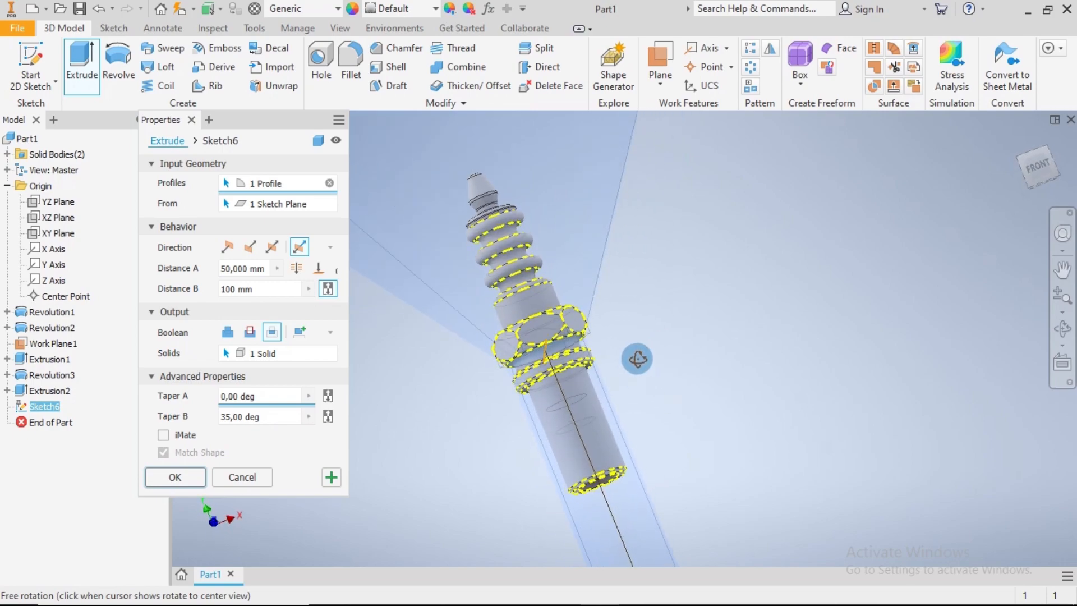
scroll(590, 310, up, 4)
scroll(639, 362, down, 3)
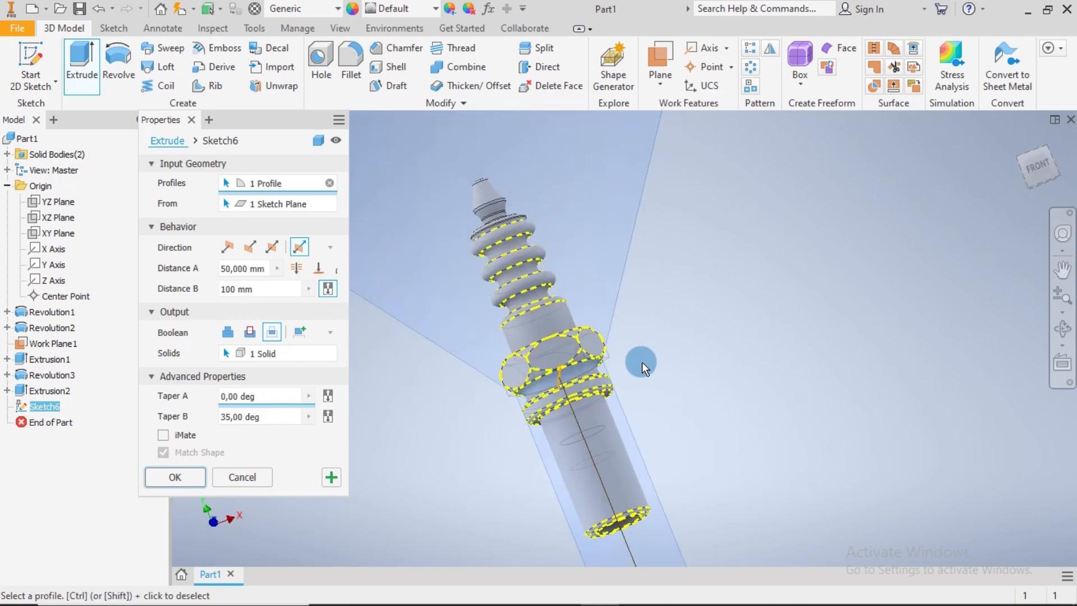
click(175, 476)
mouse_move(662, 379)
shift+middle_down()
mouse_move(753, 397)
mouse_move(823, 387)
mouse_move(696, 399)
shift+middle_up()
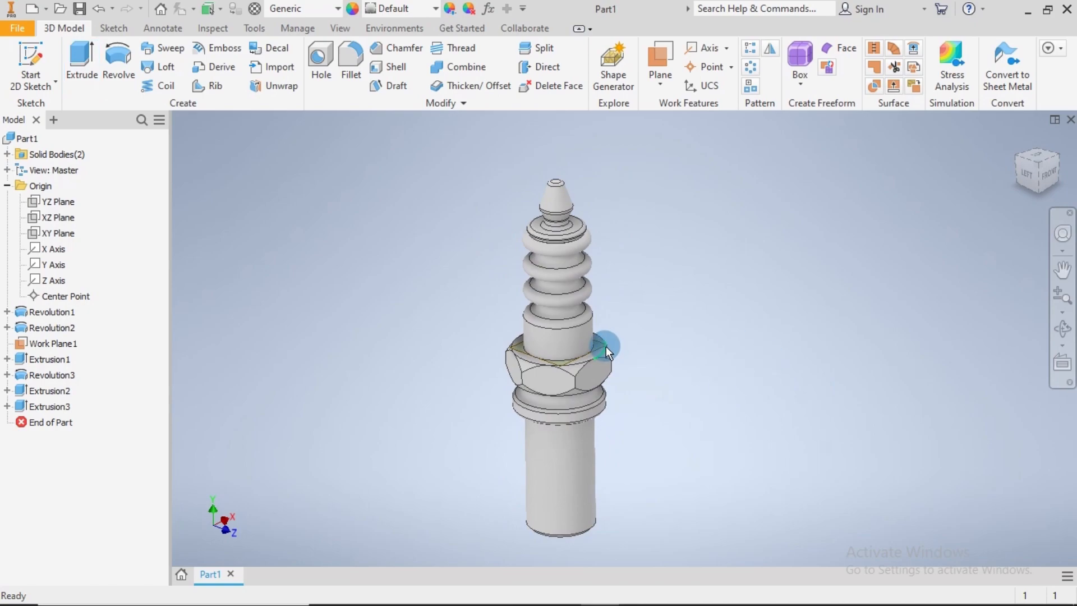
Hide the work plane displayed at the top of the hex collar
scroll(603, 346, up, 2)
scroll(603, 342, up, 2)
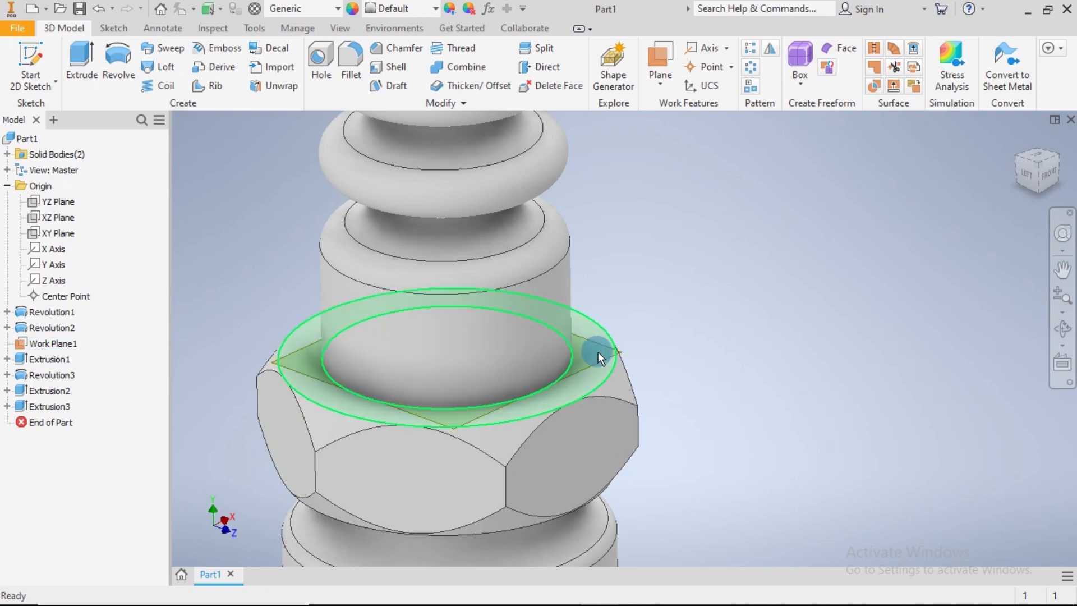
right_click(597, 346)
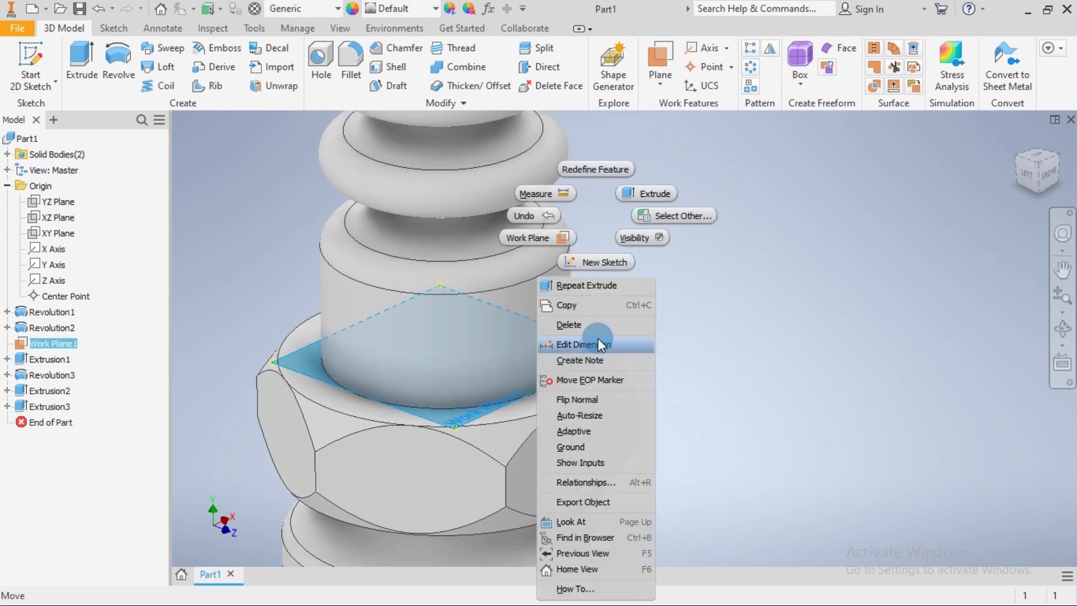
click(647, 237)
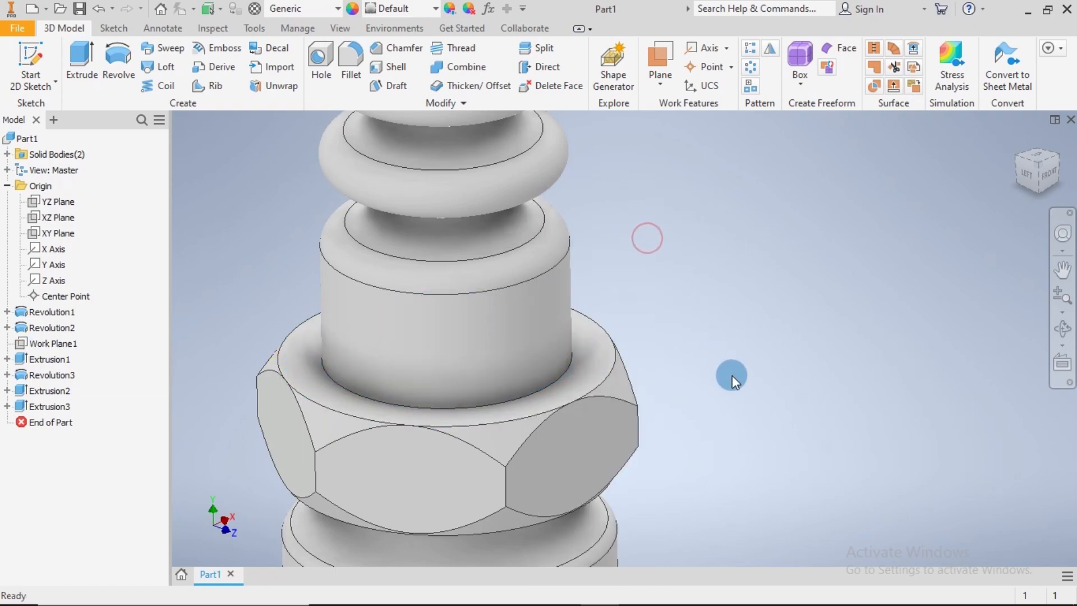
scroll(732, 375, down, 4)
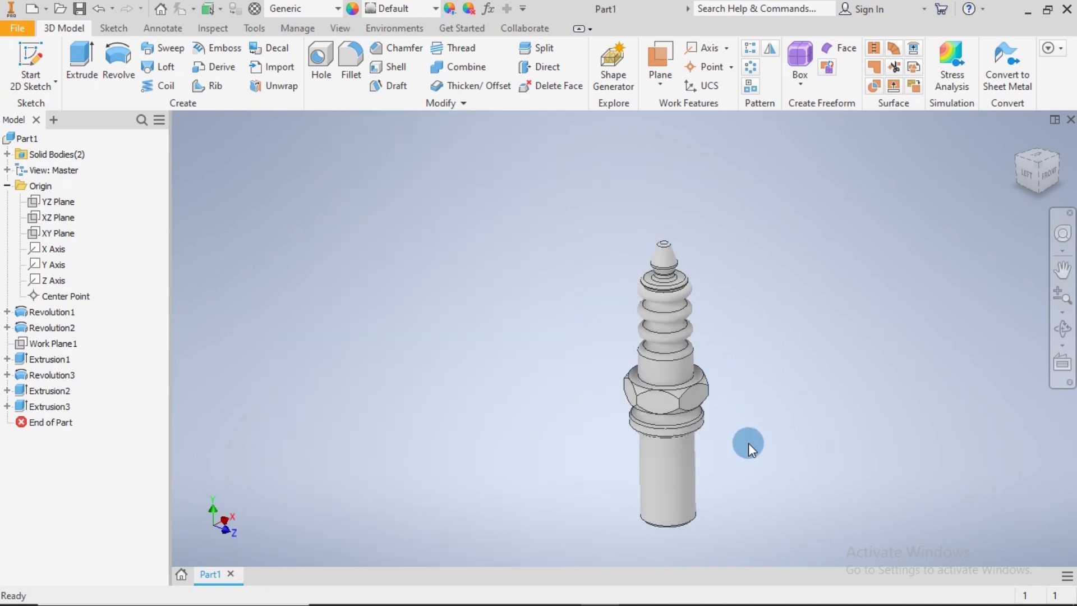
Face the front view and create a new 2D sketch on the origin's XY Plane
mouse_move(748, 442)
shift+middle_down()
mouse_move(726, 411)
mouse_move(730, 357)
mouse_move(749, 410)
shift+middle_up()
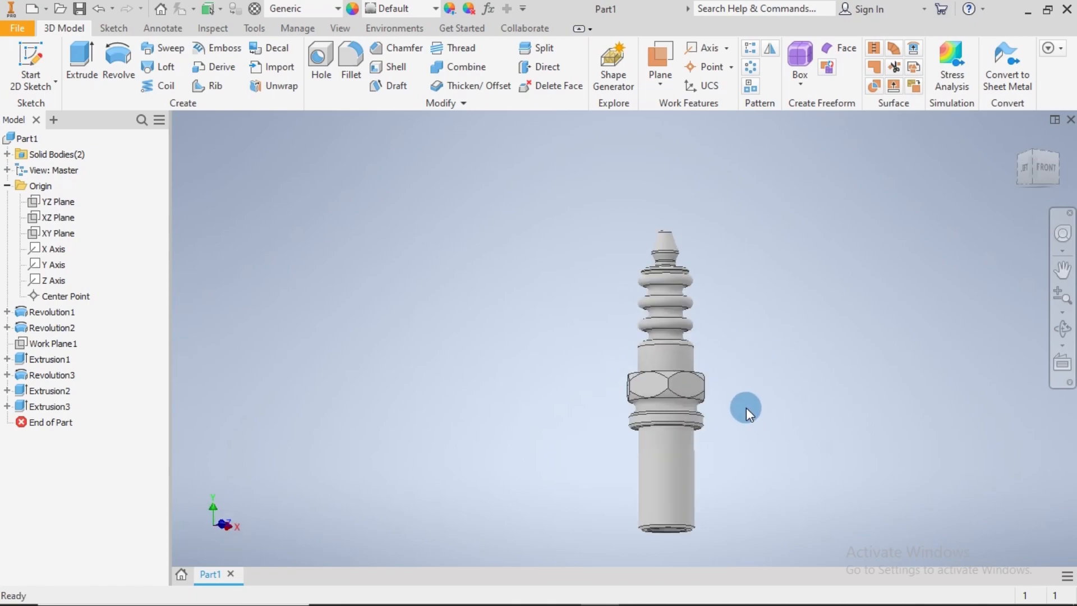
click(49, 200)
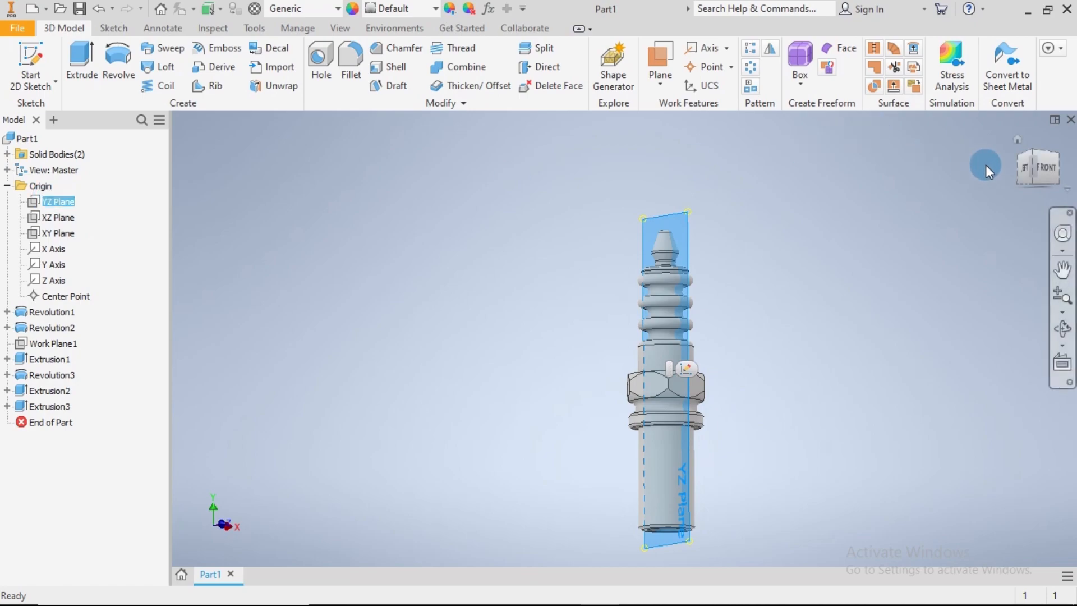
click(1041, 170)
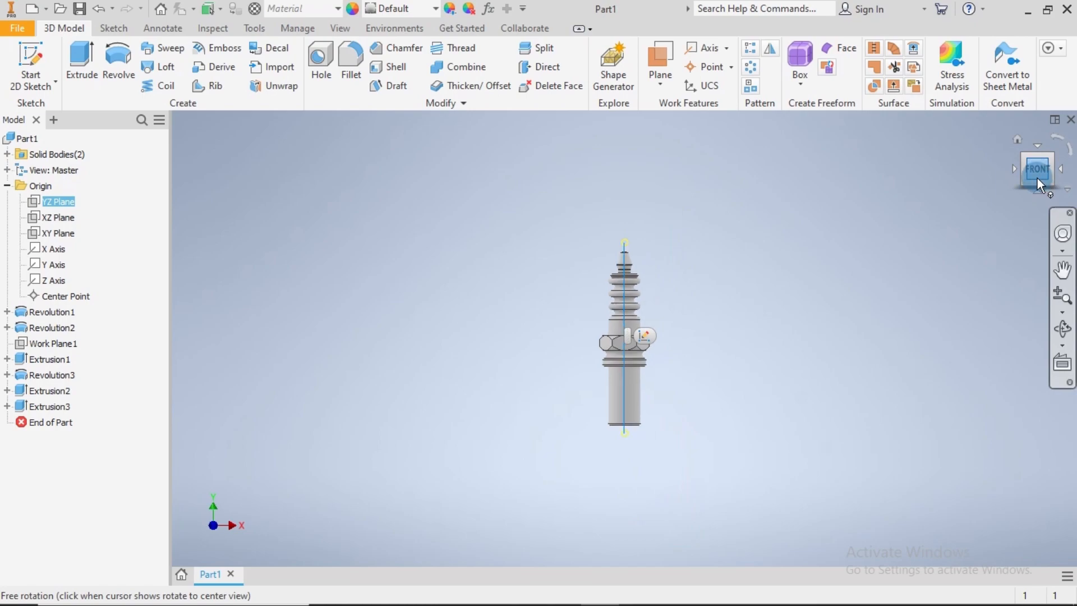
scroll(557, 306, up, 3)
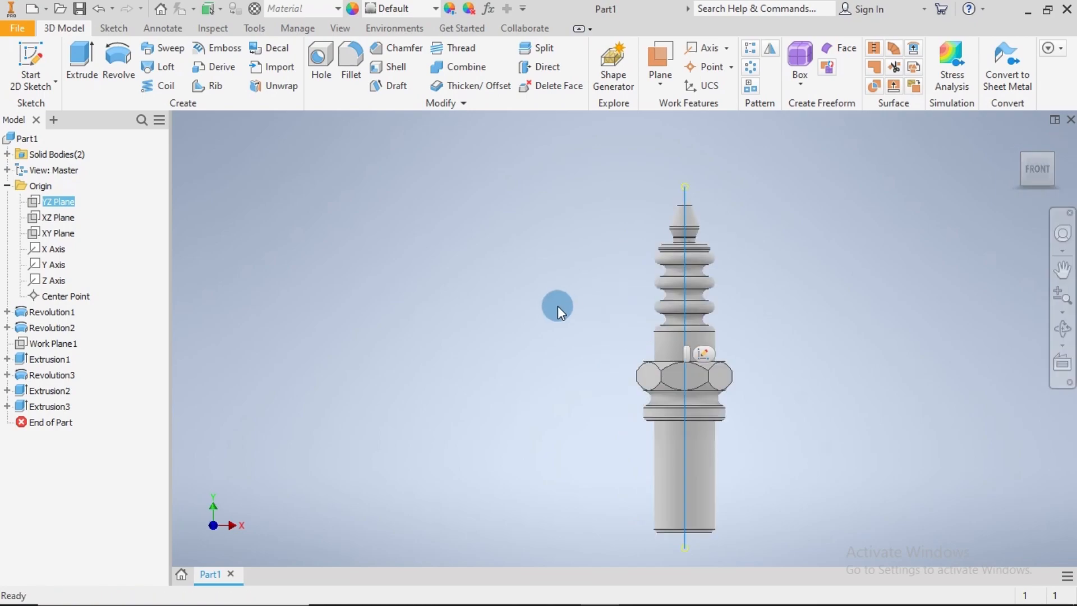
click(49, 234)
right_click(49, 234)
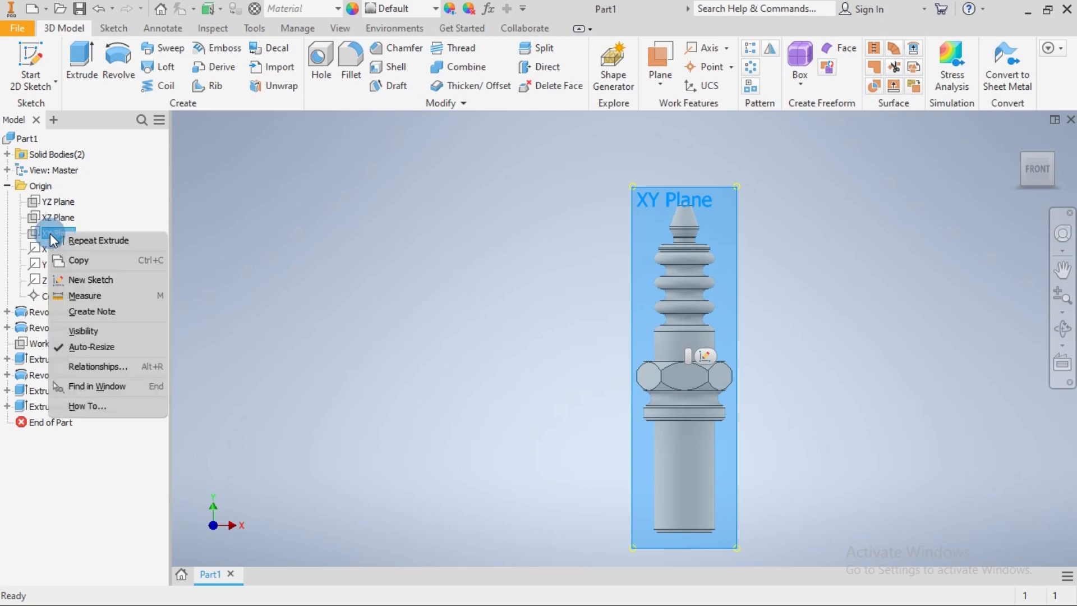
click(70, 278)
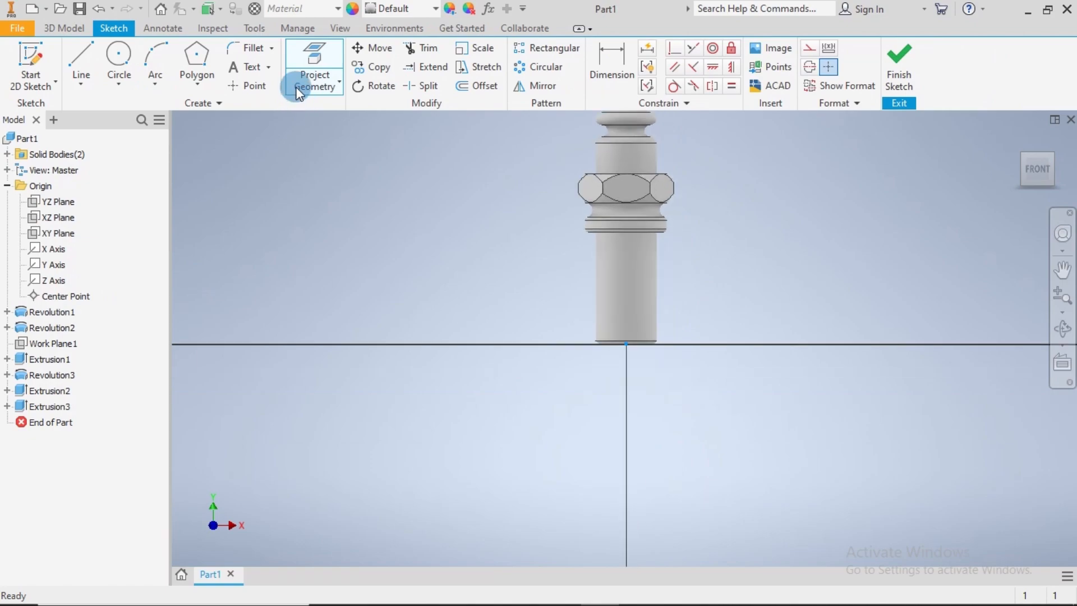
Slice the graphics at the sketch plane to expose the bore inside the lower cylindrical body
click(340, 29)
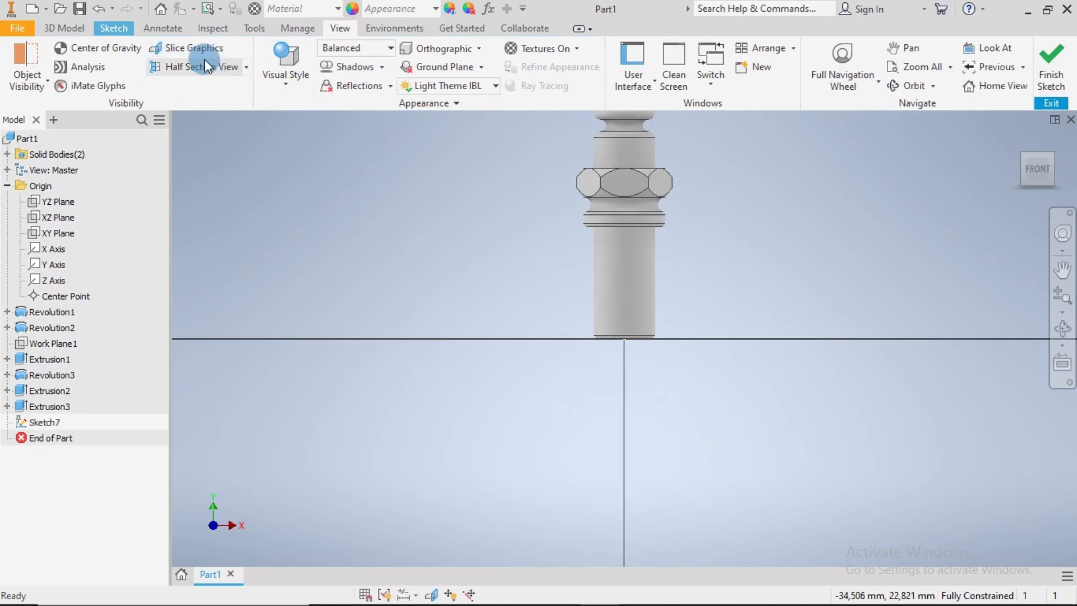
click(201, 52)
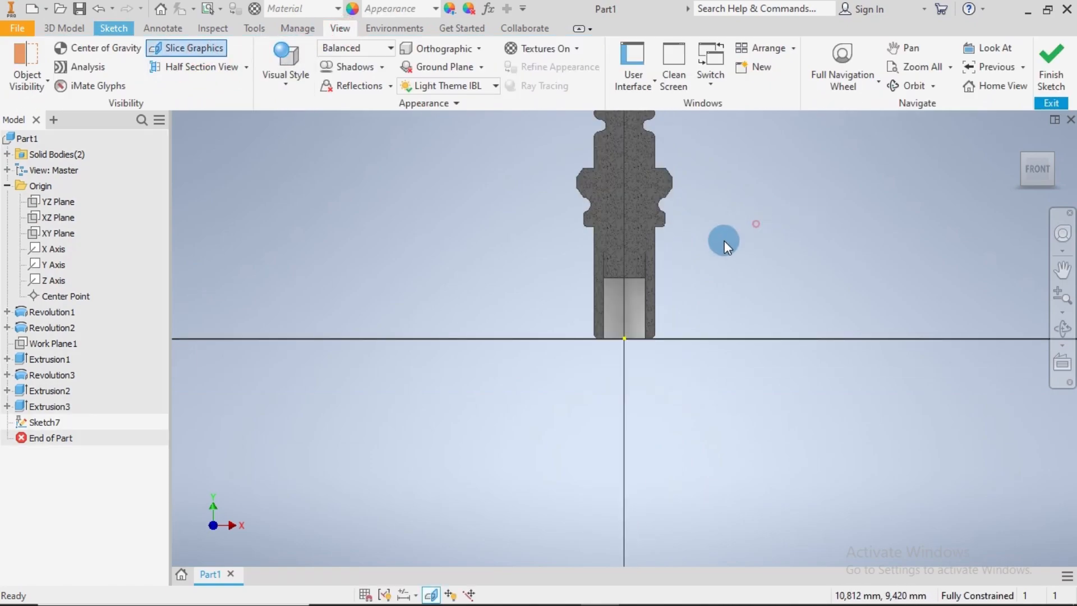
scroll(711, 248, up, 1)
scroll(649, 261, up, 2)
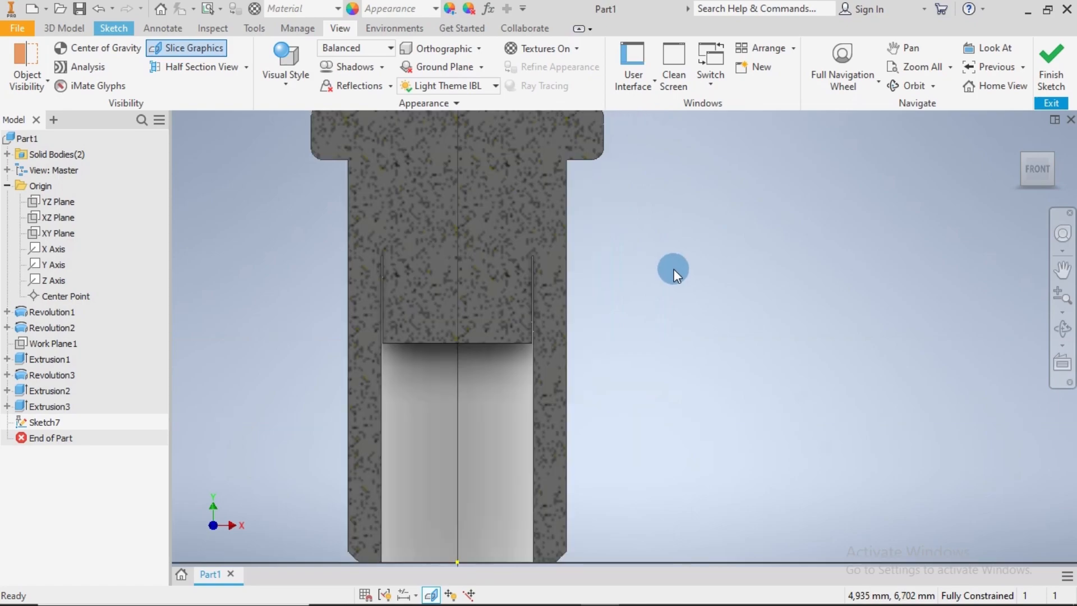
middle_drag(674, 268, 702, 269)
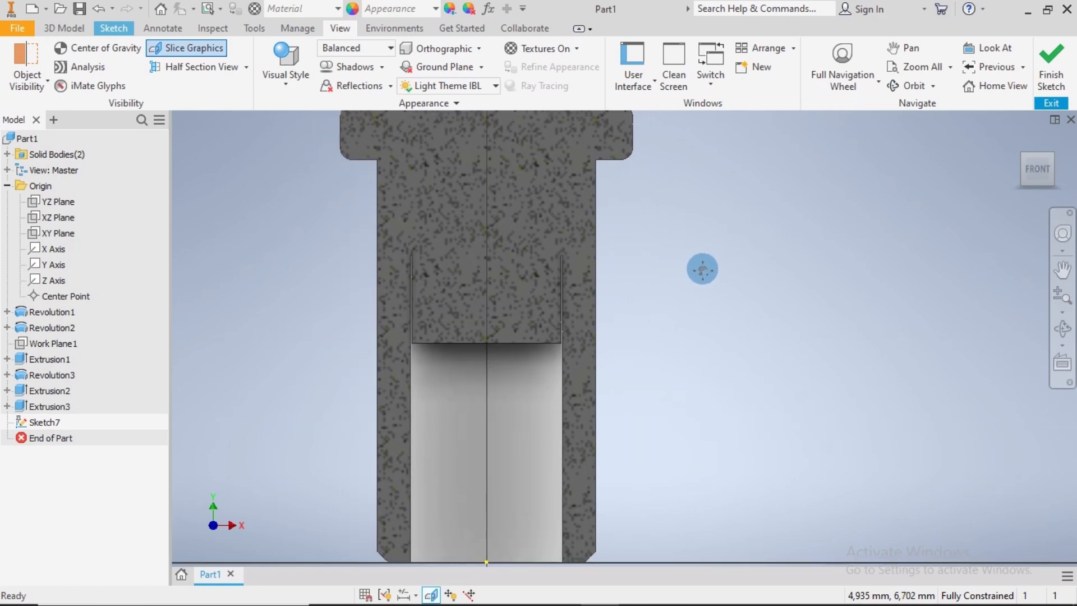
Sketch a narrow rectangle about 0.56 mm wide inside the core, left of the axis, with its base on the core's lower edge
click(106, 29)
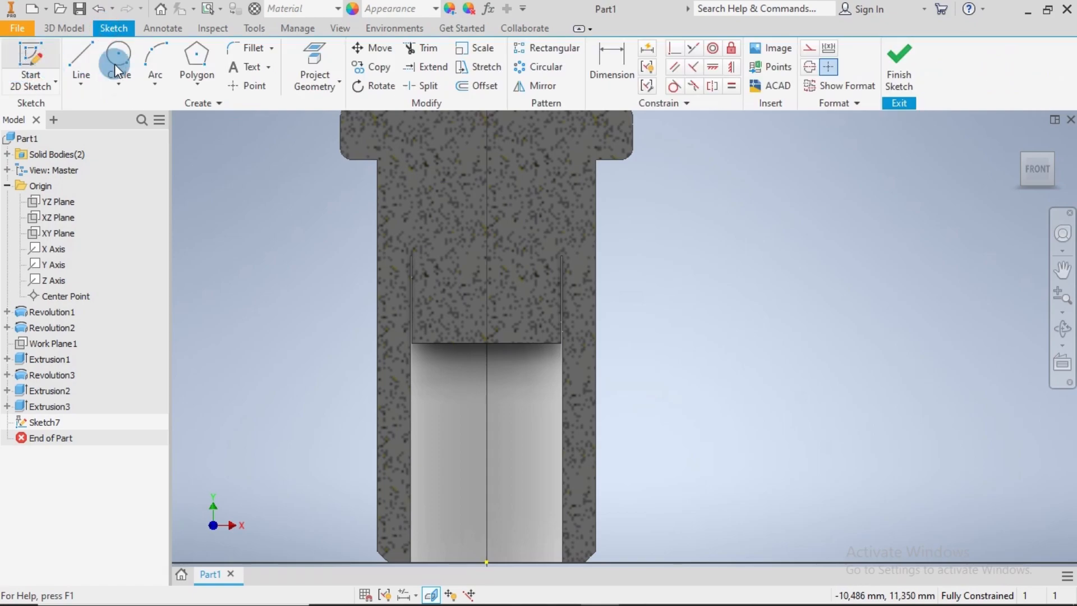
click(199, 87)
click(213, 113)
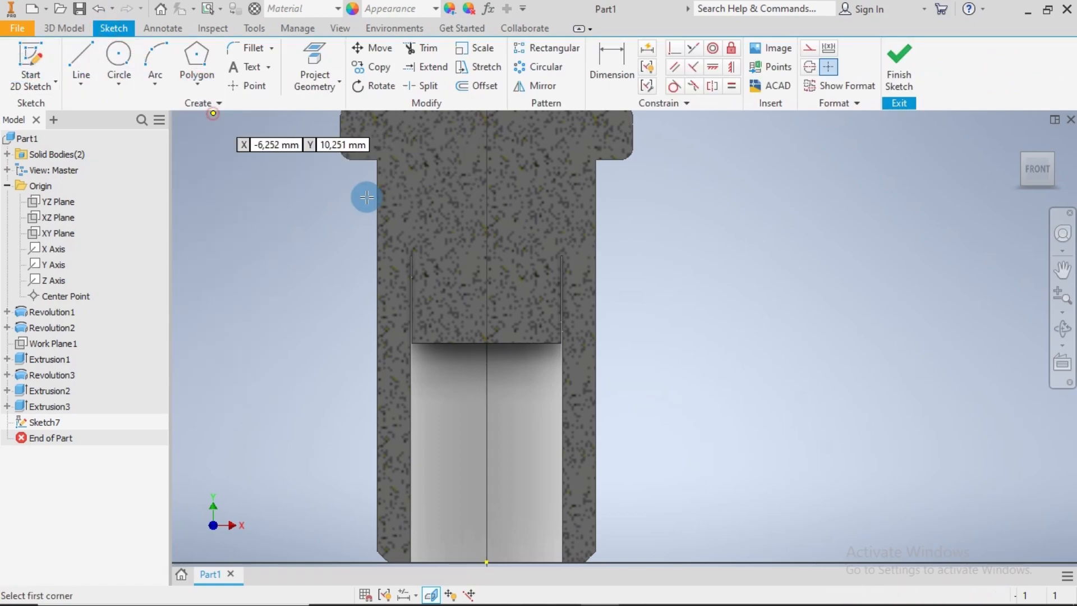
click(432, 257)
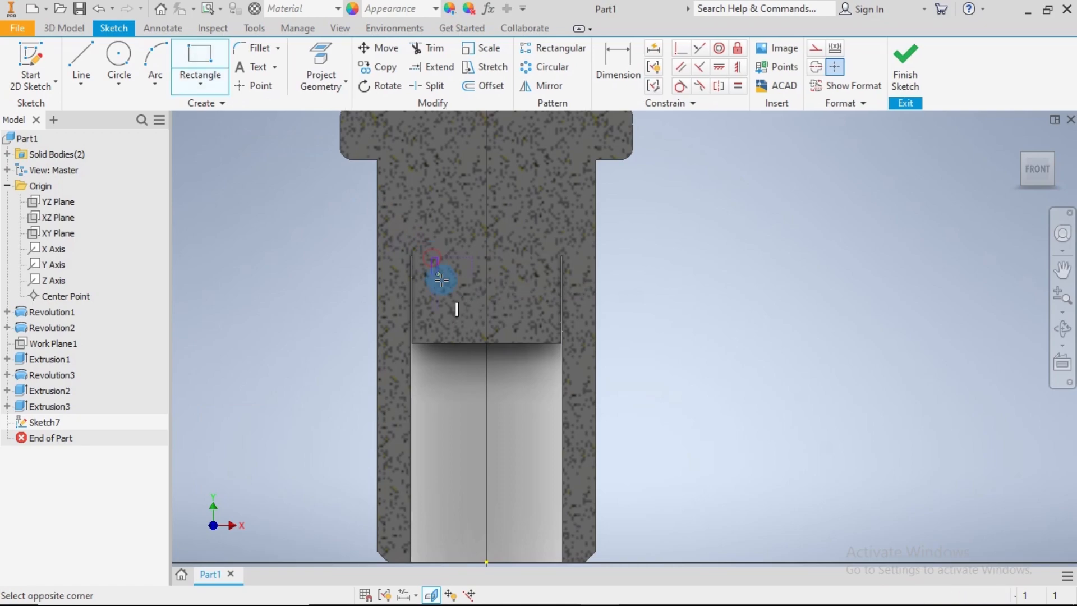
click(456, 343)
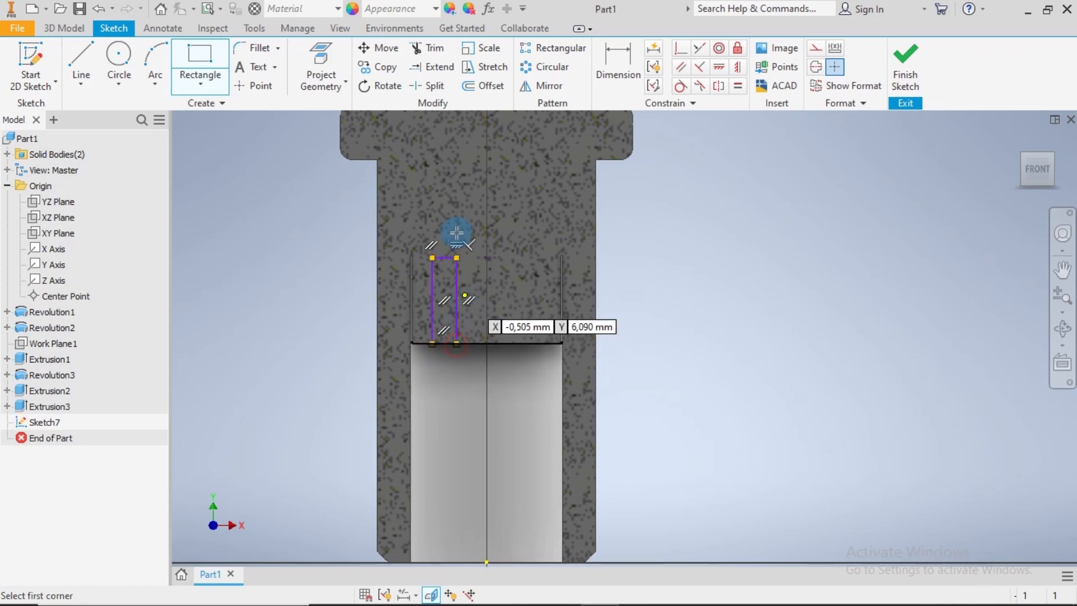
Dimension the narrow rectangle's width and set it to 0.5 mm
click(606, 56)
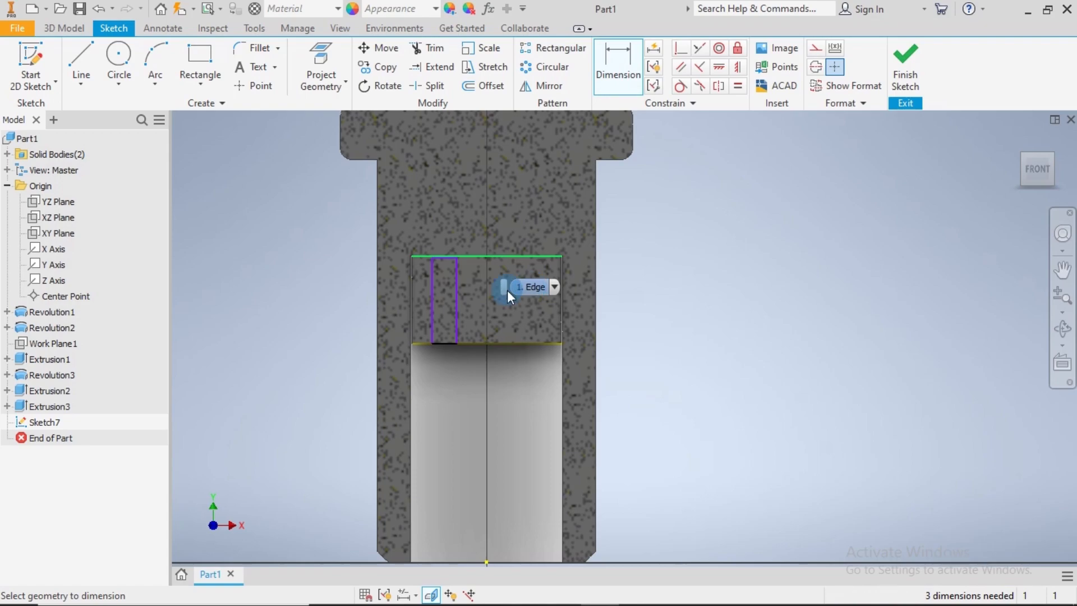
scroll(461, 307, up, 3)
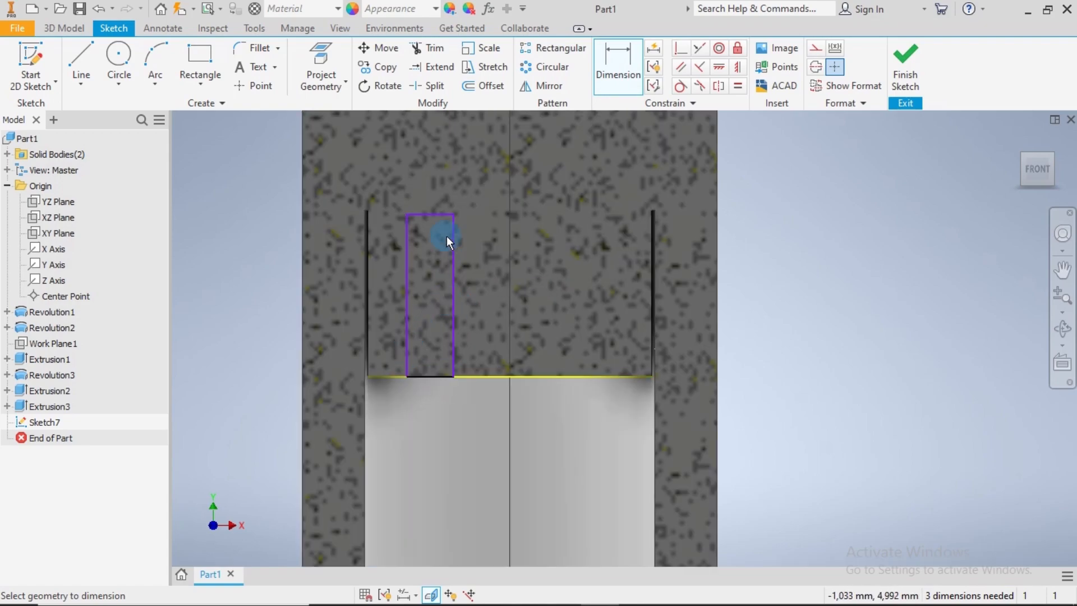
click(437, 214)
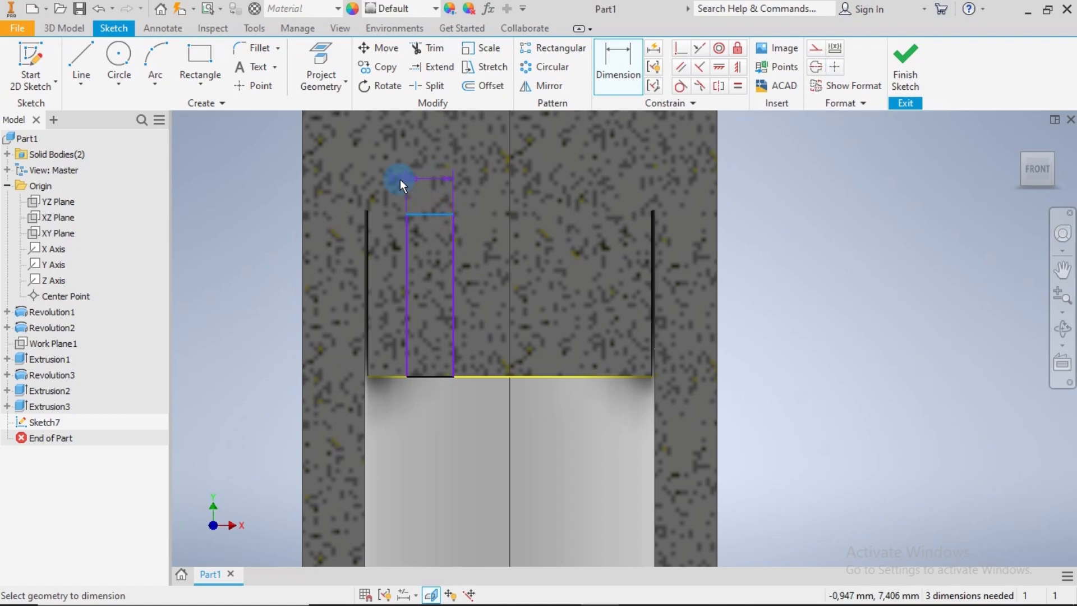
click(270, 188)
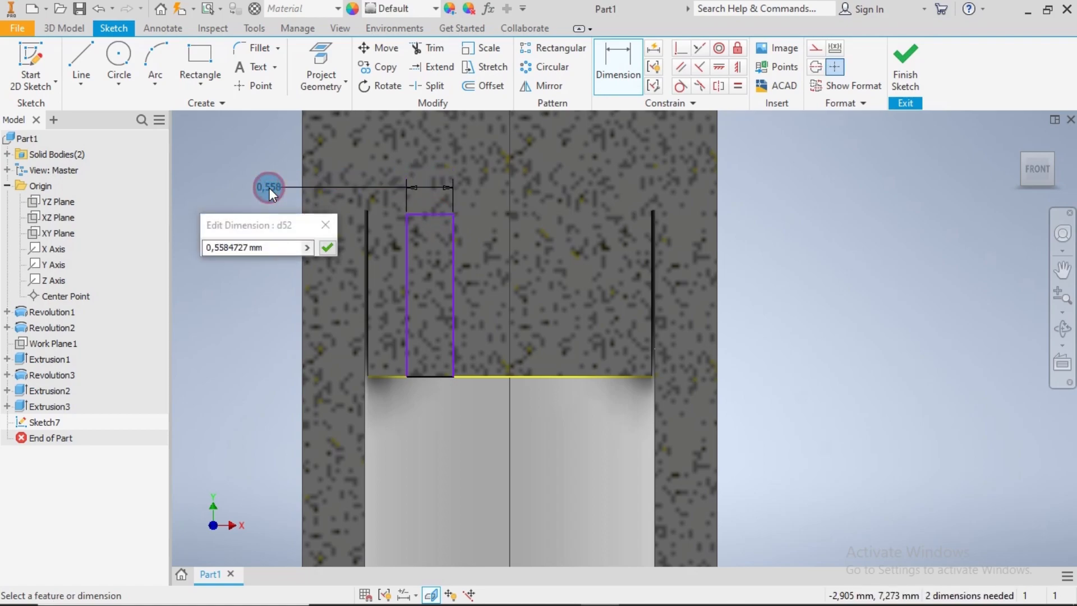
text(05)
drag(279, 252, 202, 250)
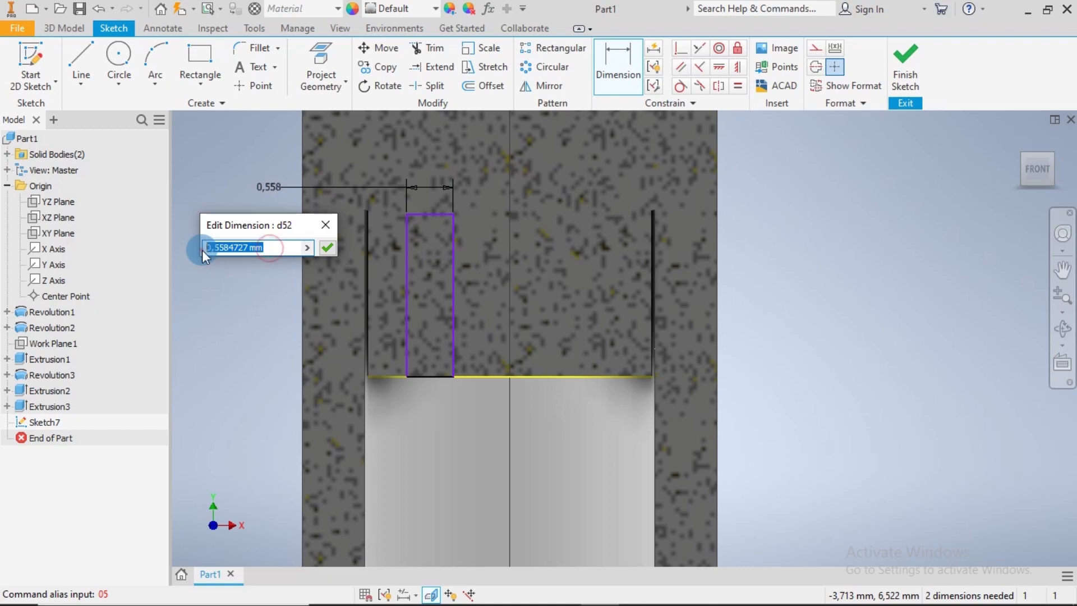
text(0.)
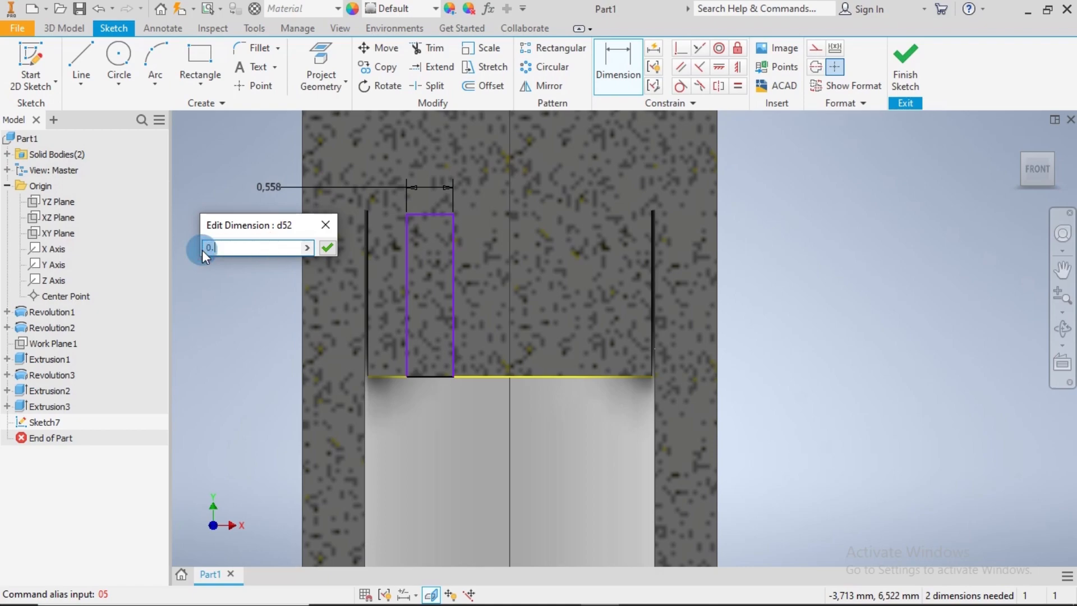
text(5)
key(Return)
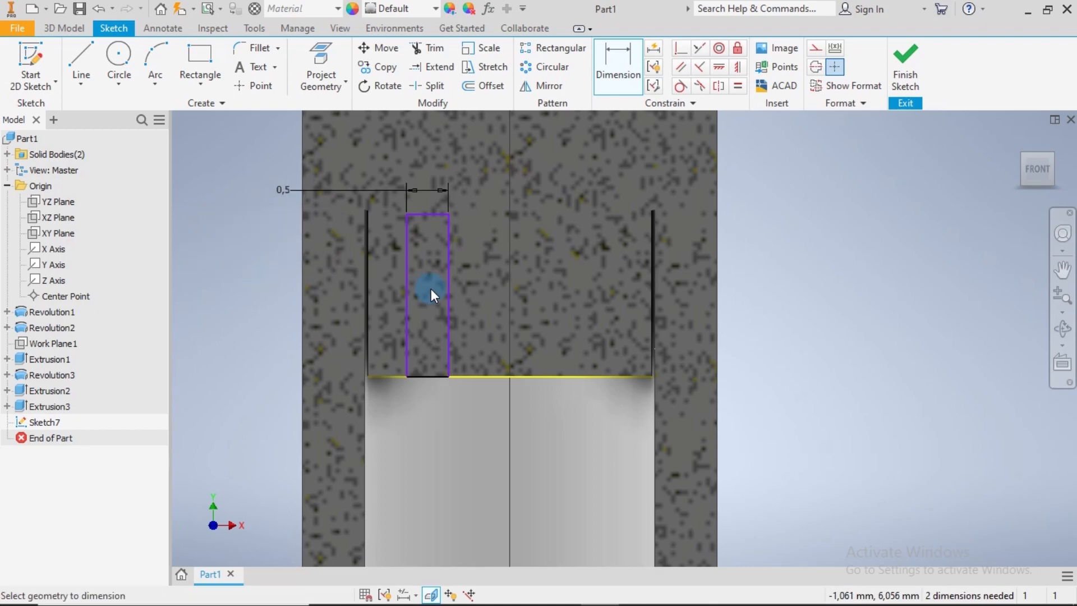
Dimension the horizontal distance from the sketch origin to the rectangle's outer vertical edge as 1.4 mm
scroll(460, 289, down, 2)
scroll(500, 420, down, 2)
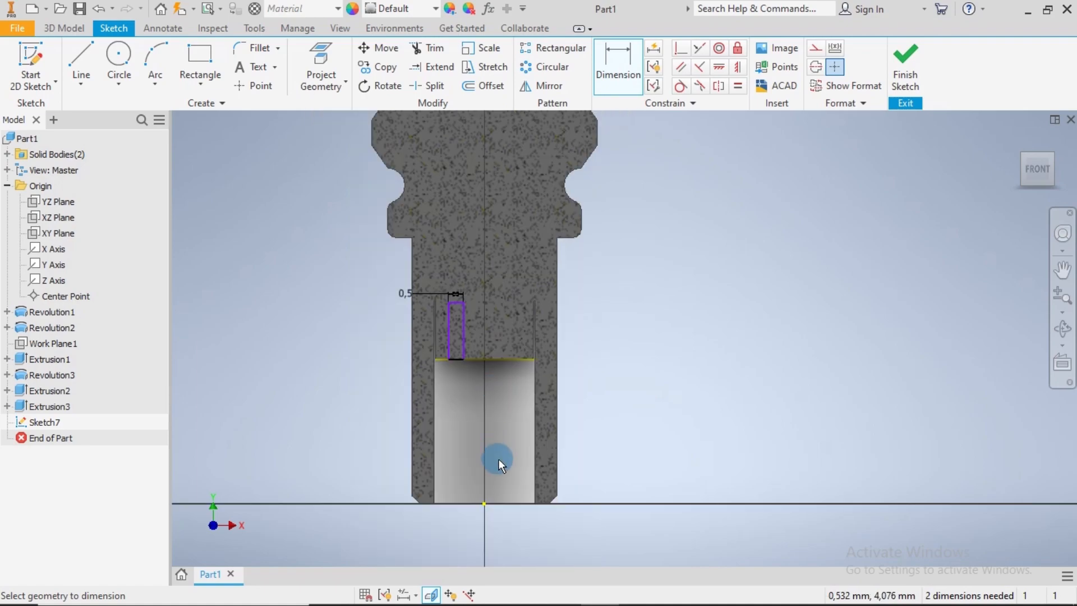
click(484, 503)
click(447, 330)
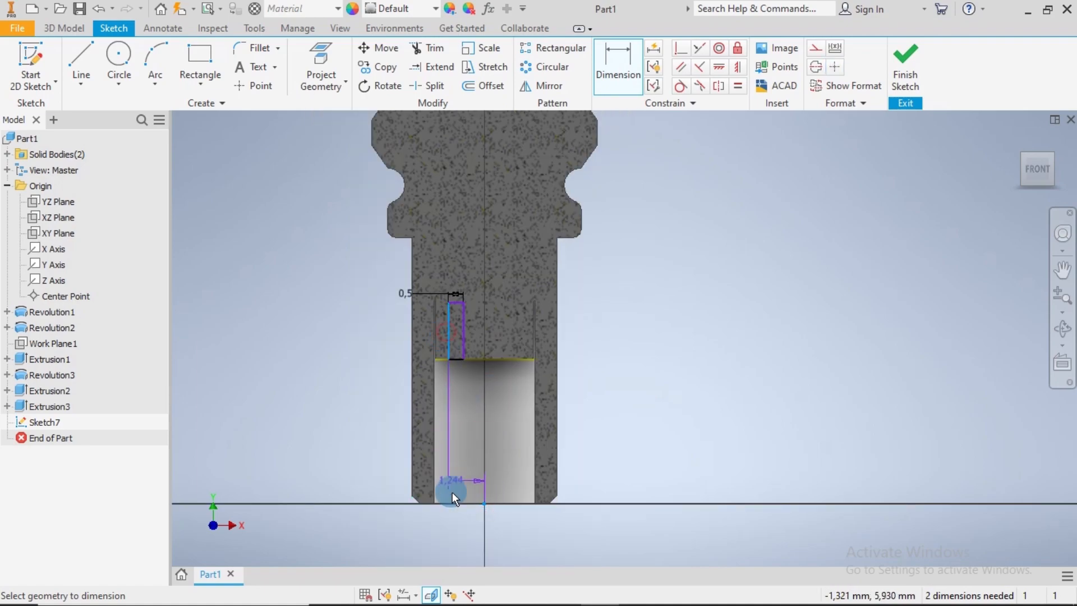
click(465, 543)
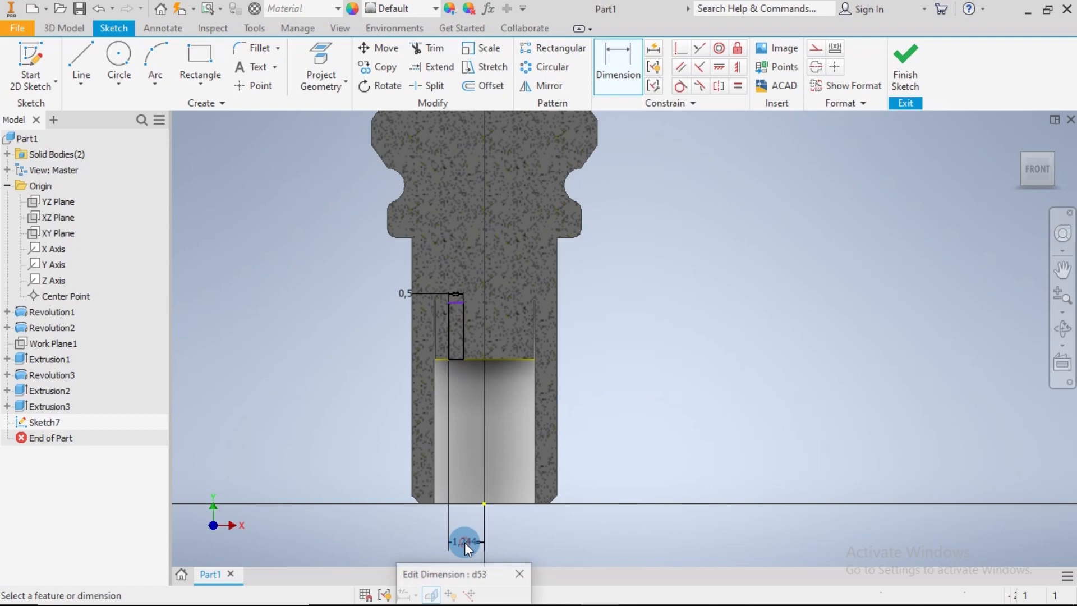
text(1,4)
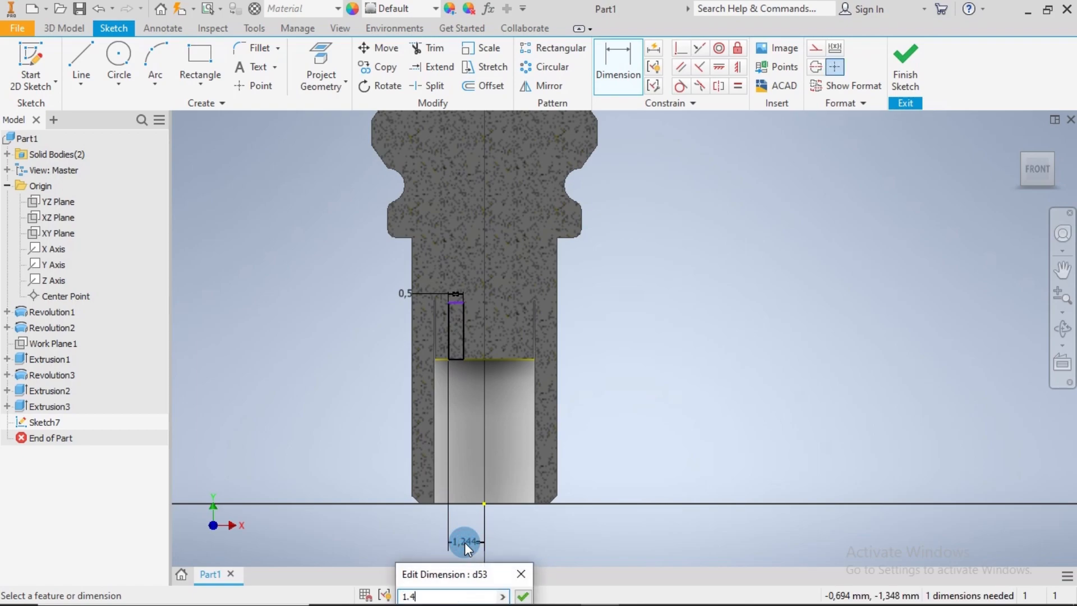
key(Return)
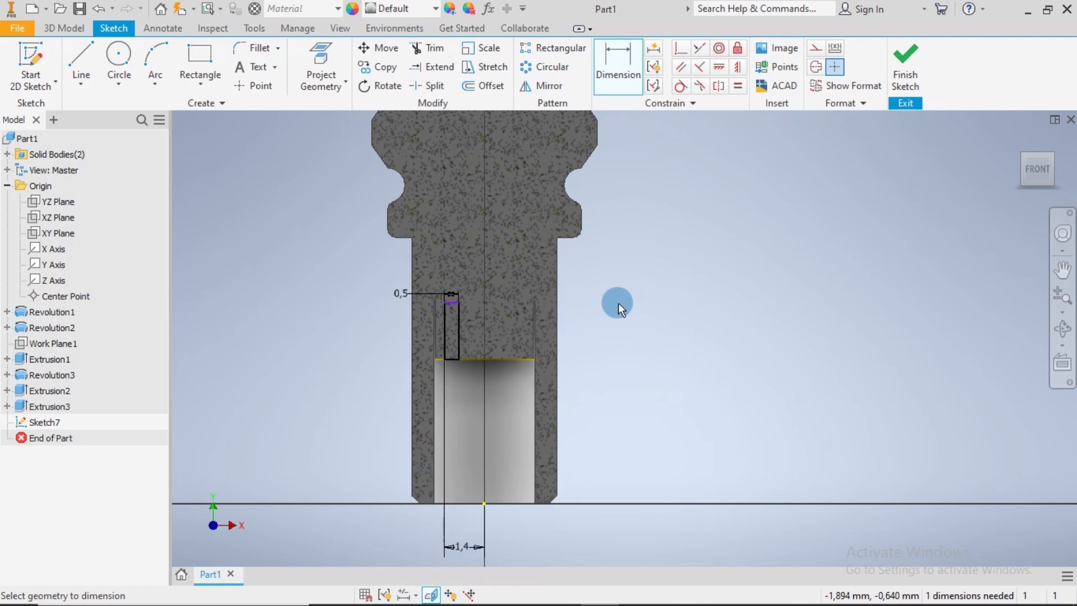
key(Escape)
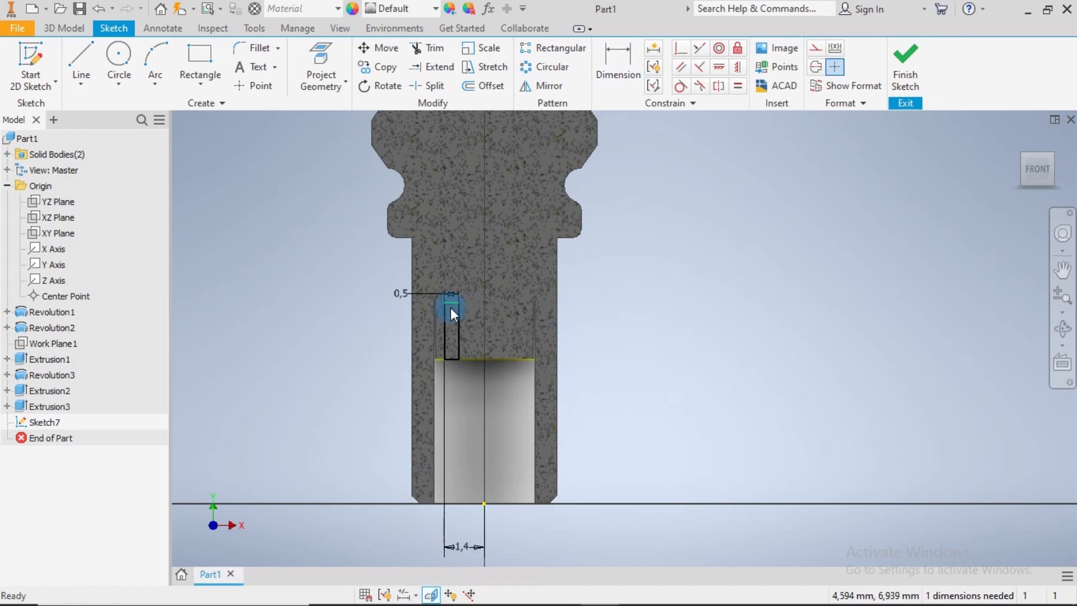
Project the top edge of the thin gap beside the core and the adjoining horizontal edge above the rectangle into the sketch
scroll(448, 305, down, 3)
scroll(447, 304, up, 2)
middle_drag(446, 305, 546, 307)
click(321, 59)
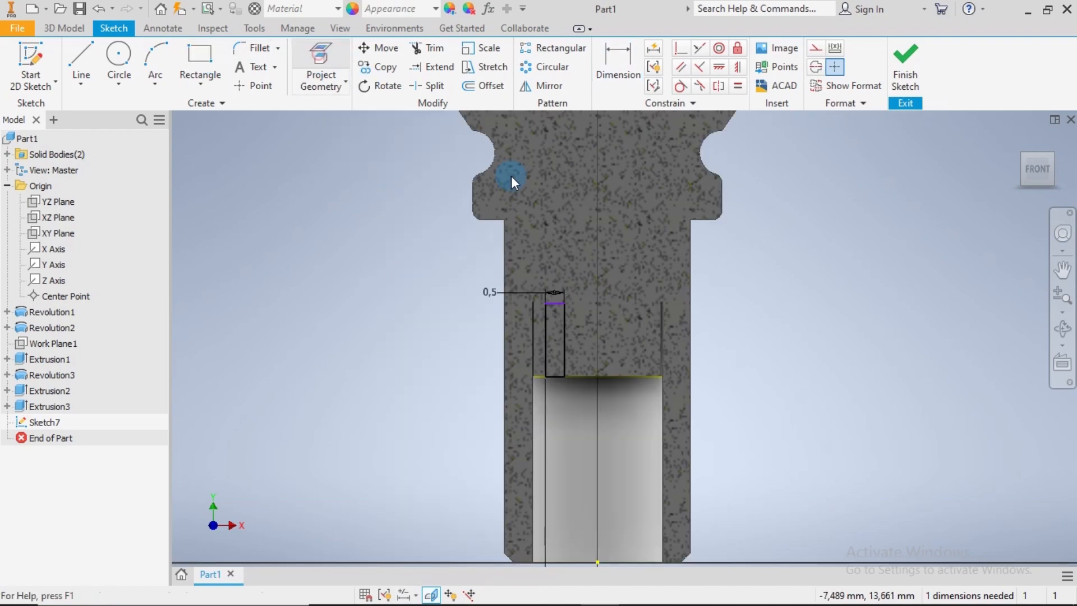
scroll(511, 348, down, 6)
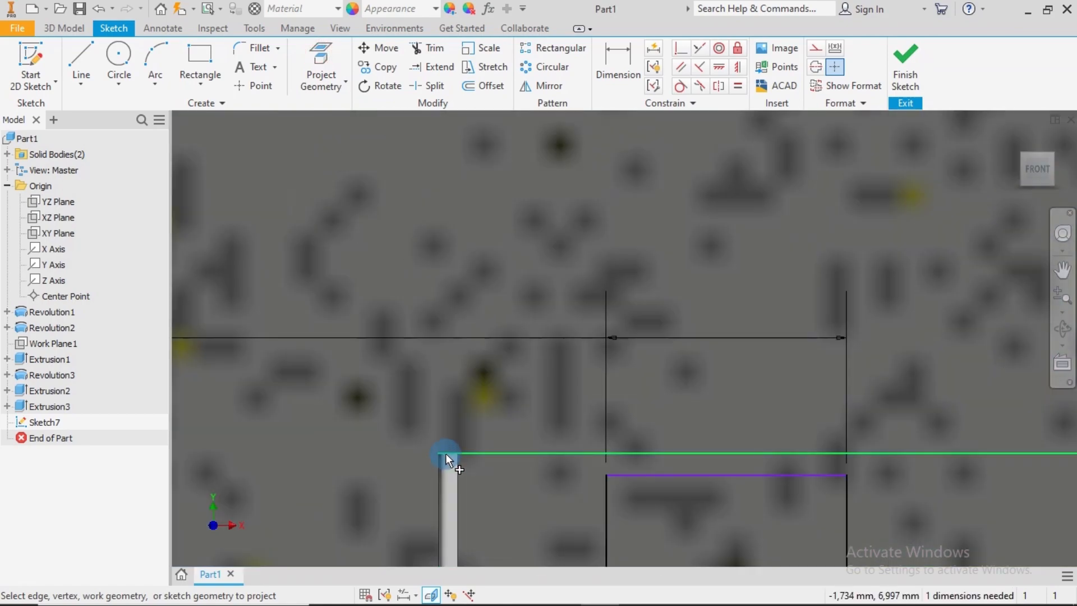
click(446, 453)
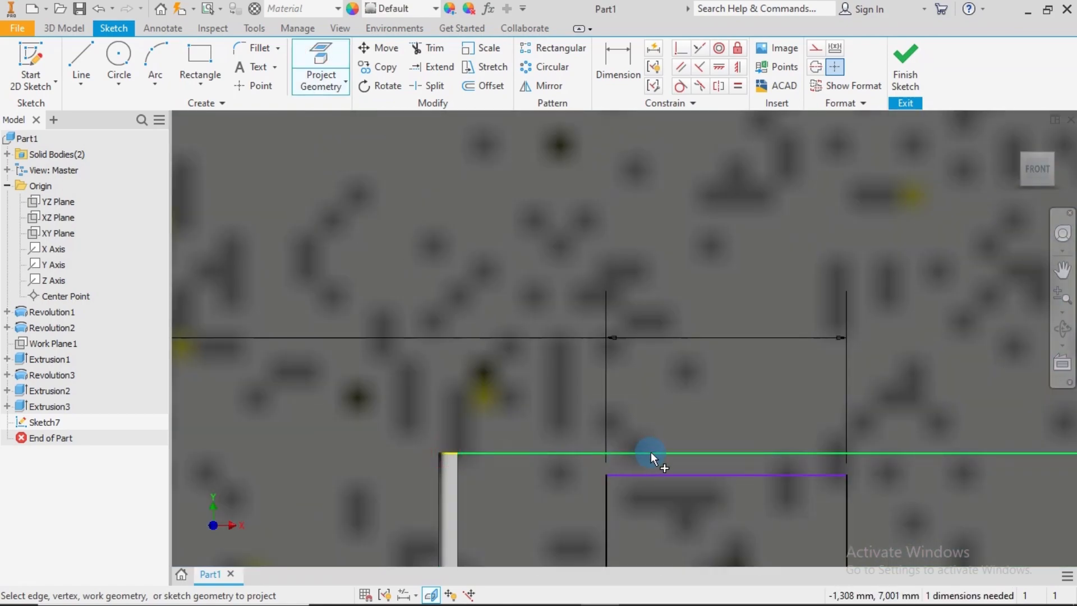
click(650, 452)
scroll(650, 452, up, 2)
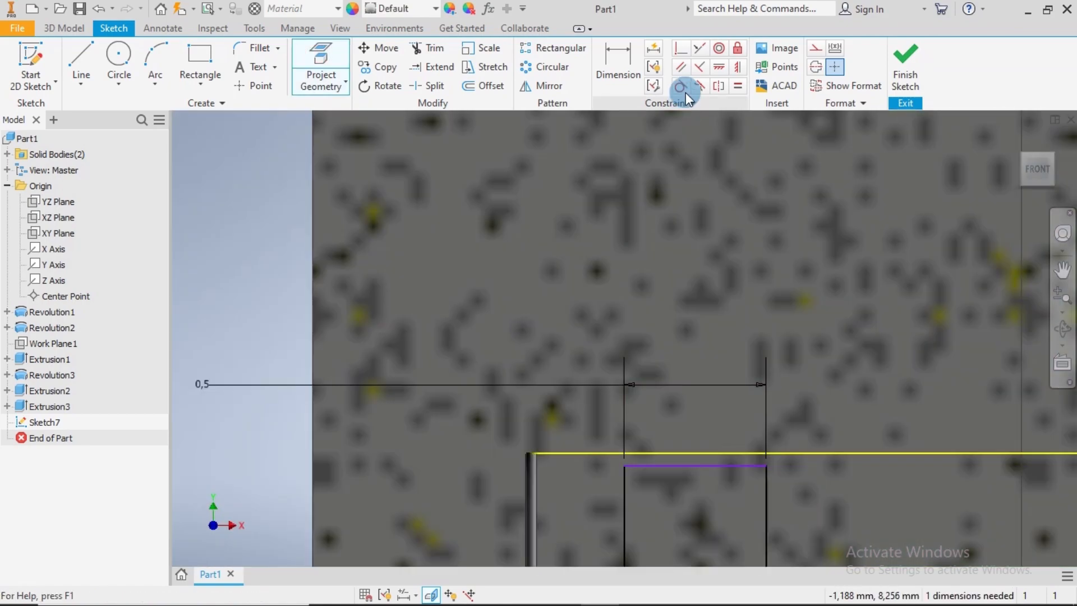
Make the narrow rectangle's top edge coincident with the projected horizontal edge above it
click(682, 50)
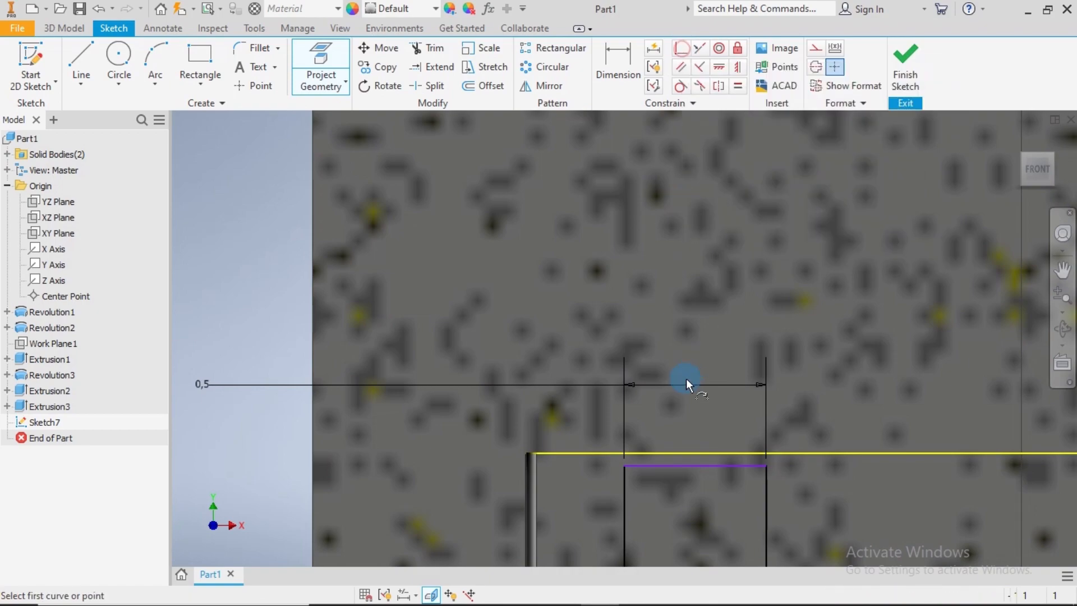
click(543, 452)
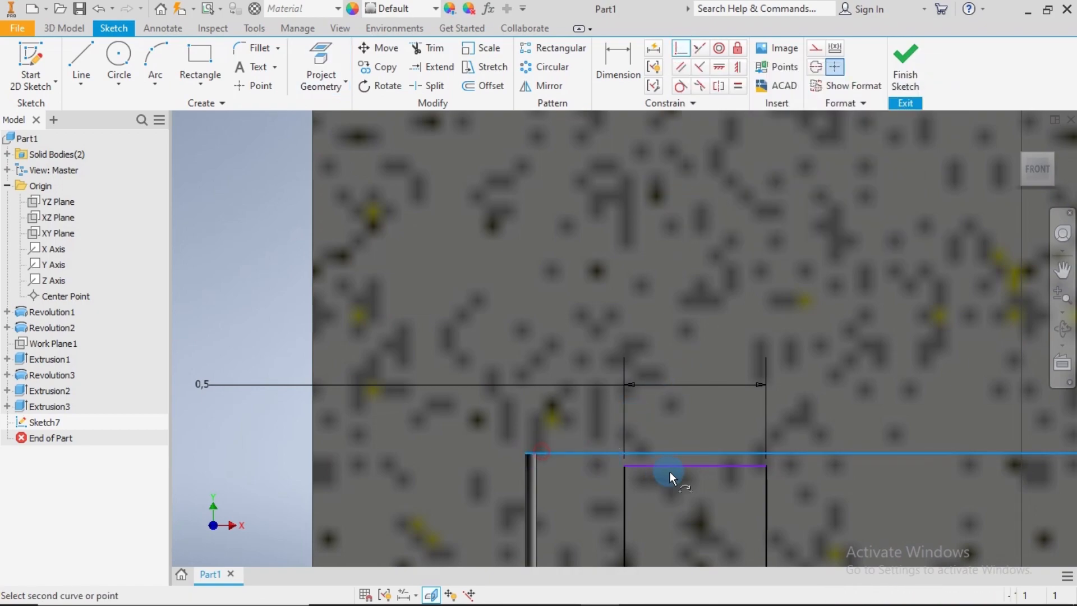
click(697, 464)
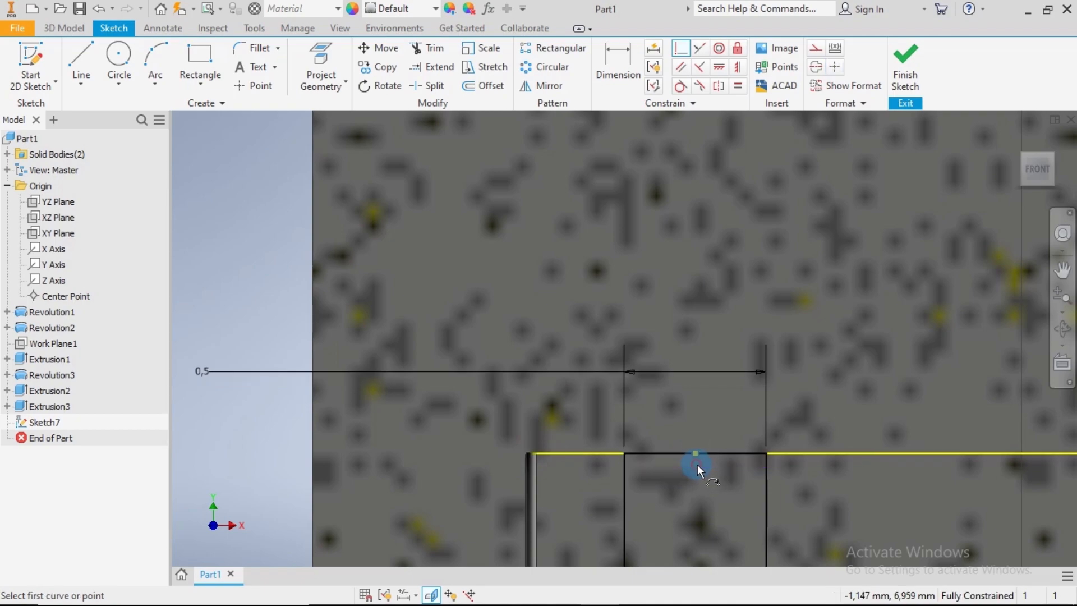
scroll(781, 478, down, 2)
scroll(781, 478, down, 5)
middle_drag(750, 420, 642, 298)
key(Escape)
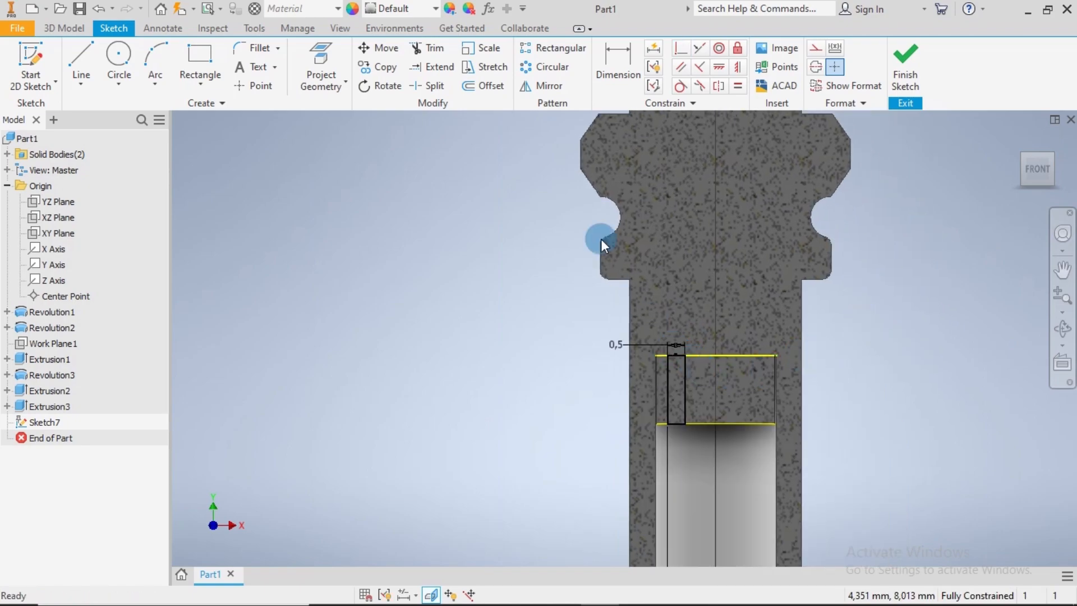
Extrude the narrow rectangle as a symmetric cut with a total distance of 1 mm
click(79, 30)
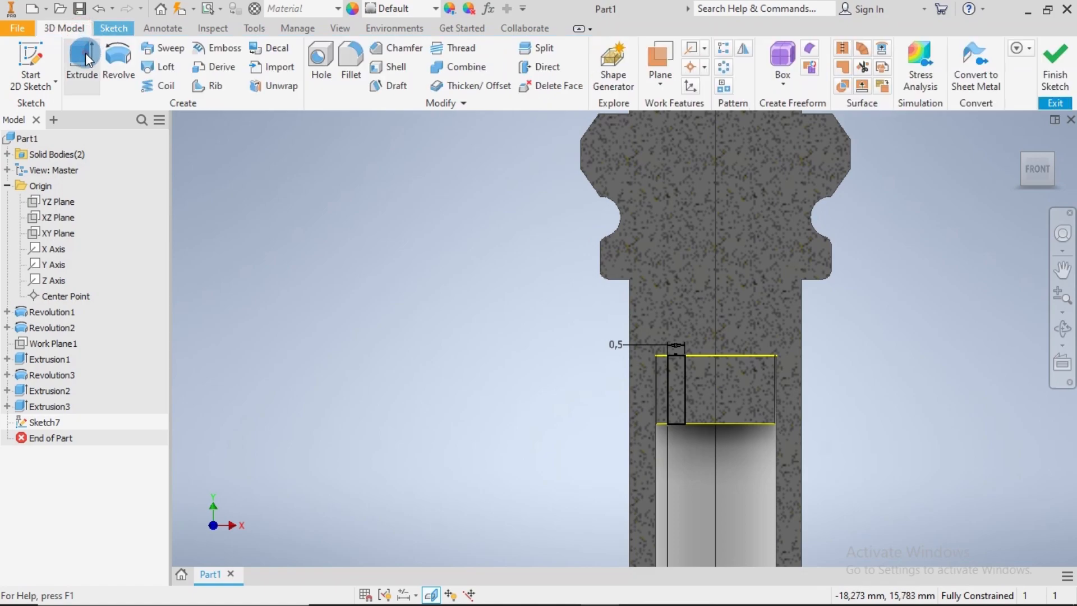
click(84, 58)
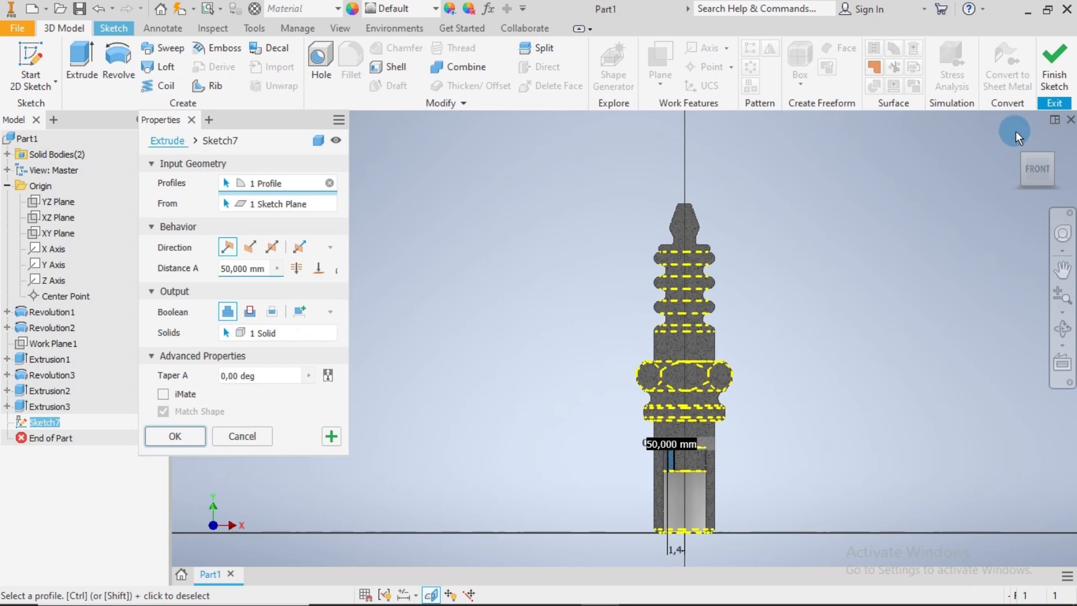
click(1019, 134)
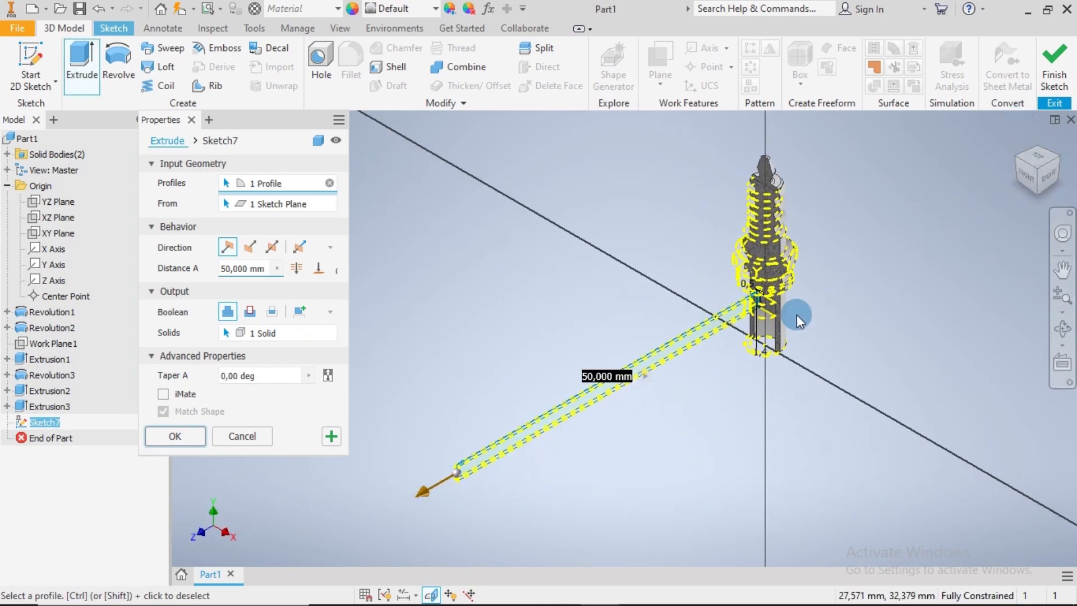
click(267, 268)
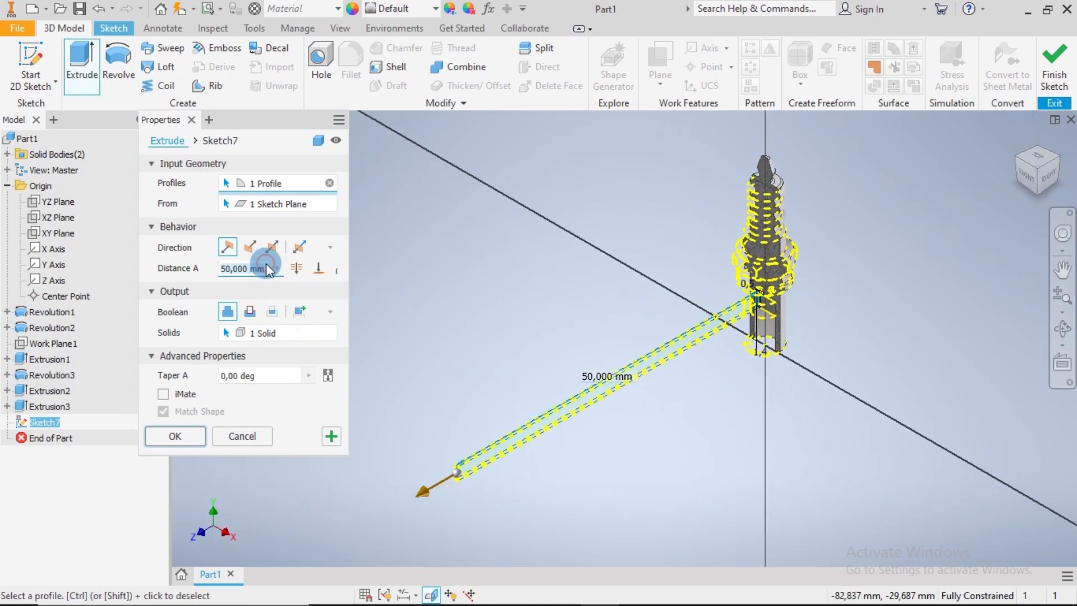
text(1)
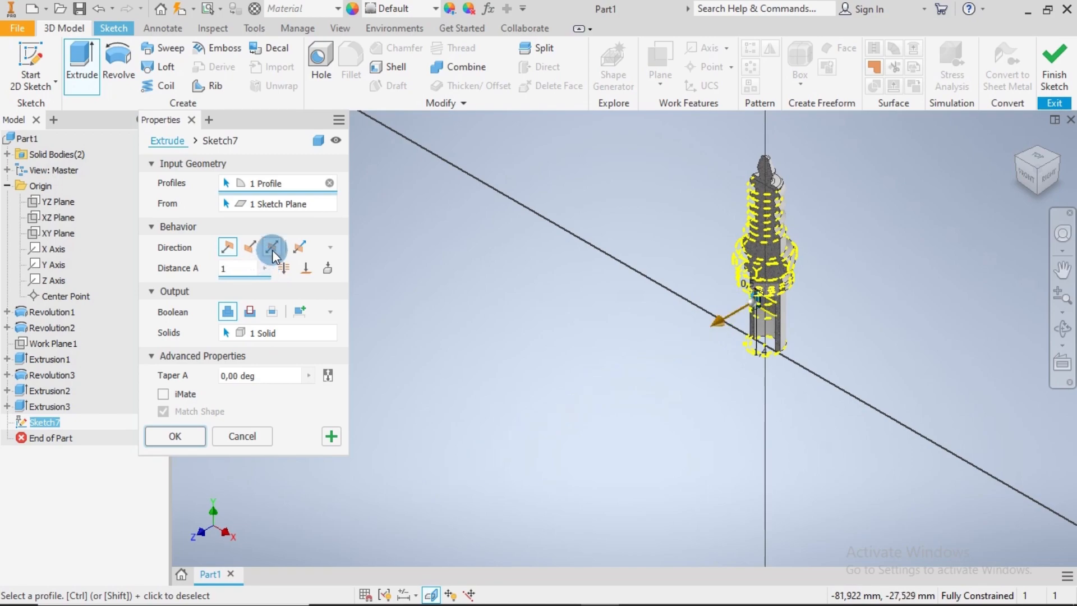
click(272, 247)
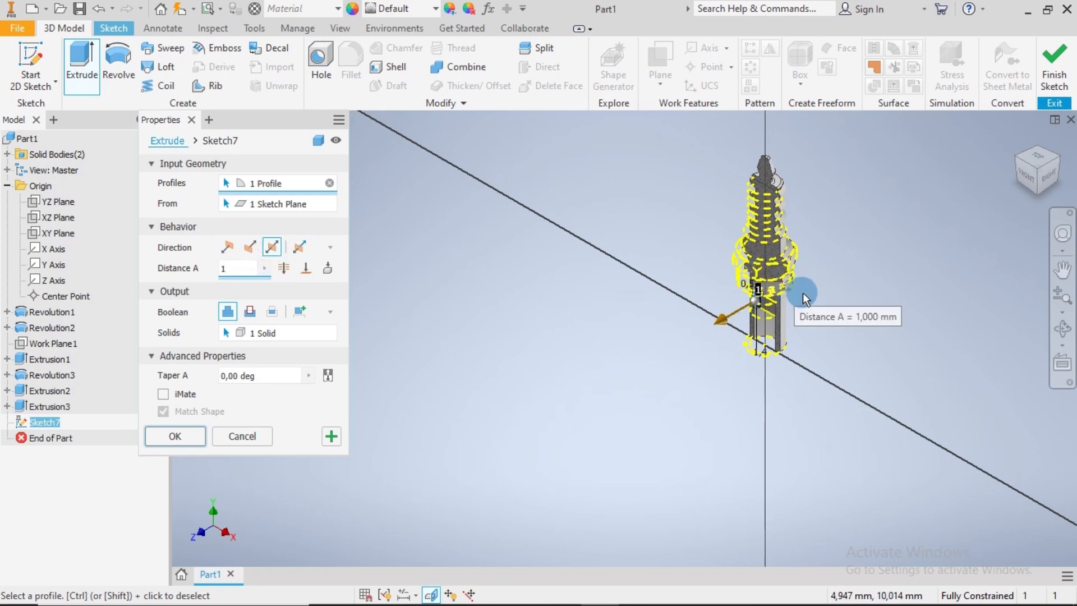
scroll(816, 290, up, 10)
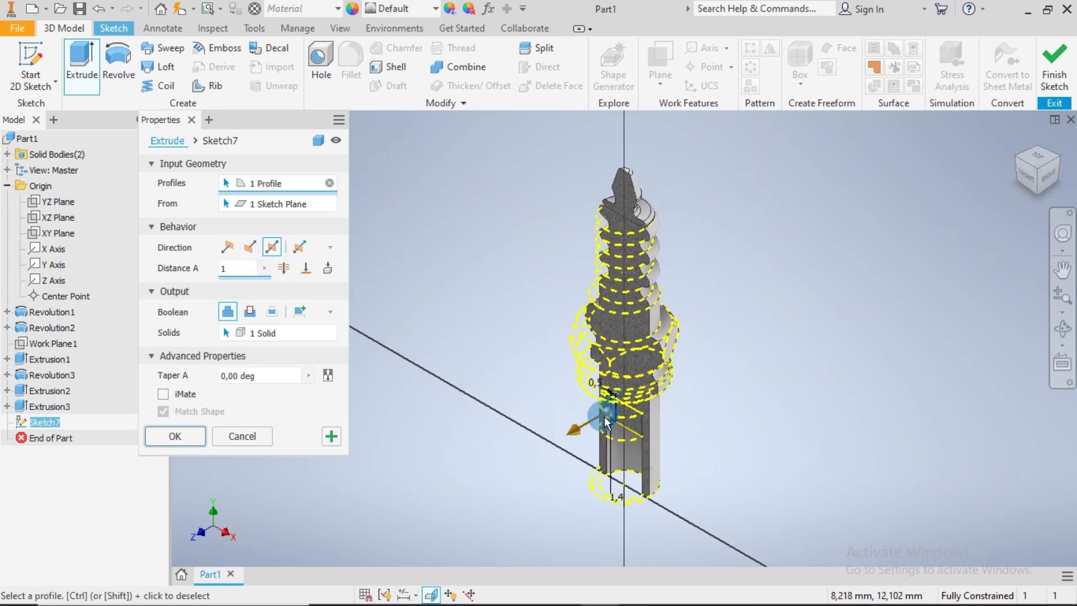
scroll(673, 387, up, 3)
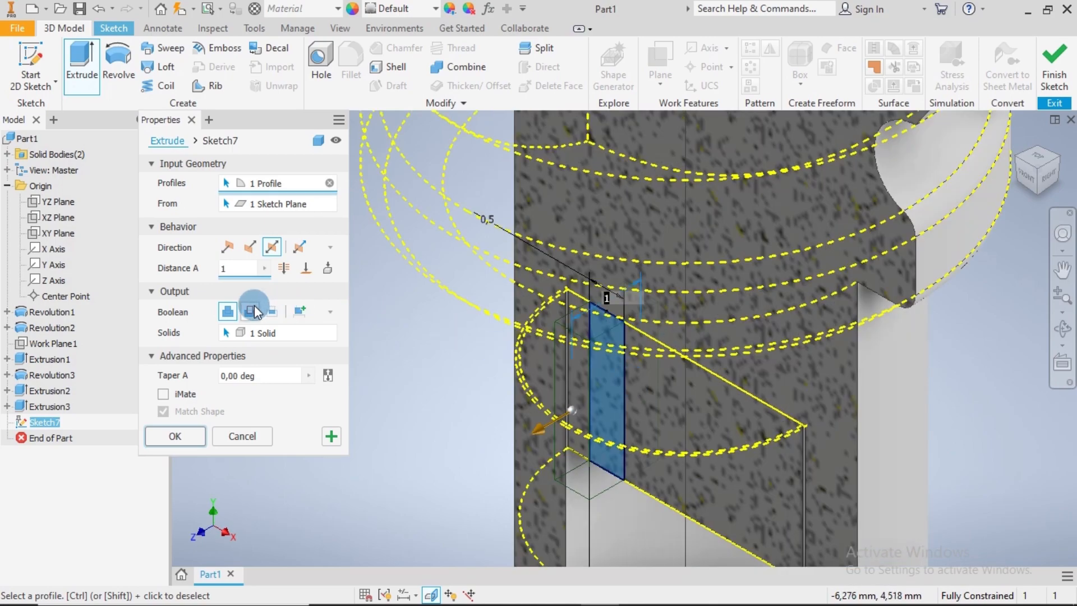
click(250, 312)
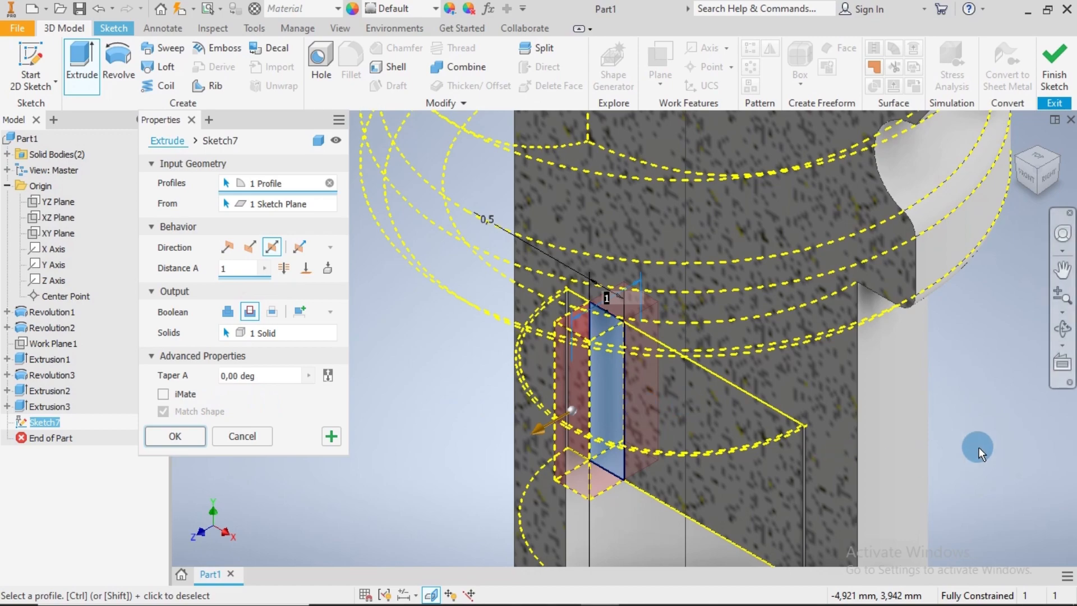
shift+middle_drag(983, 457, 983, 414)
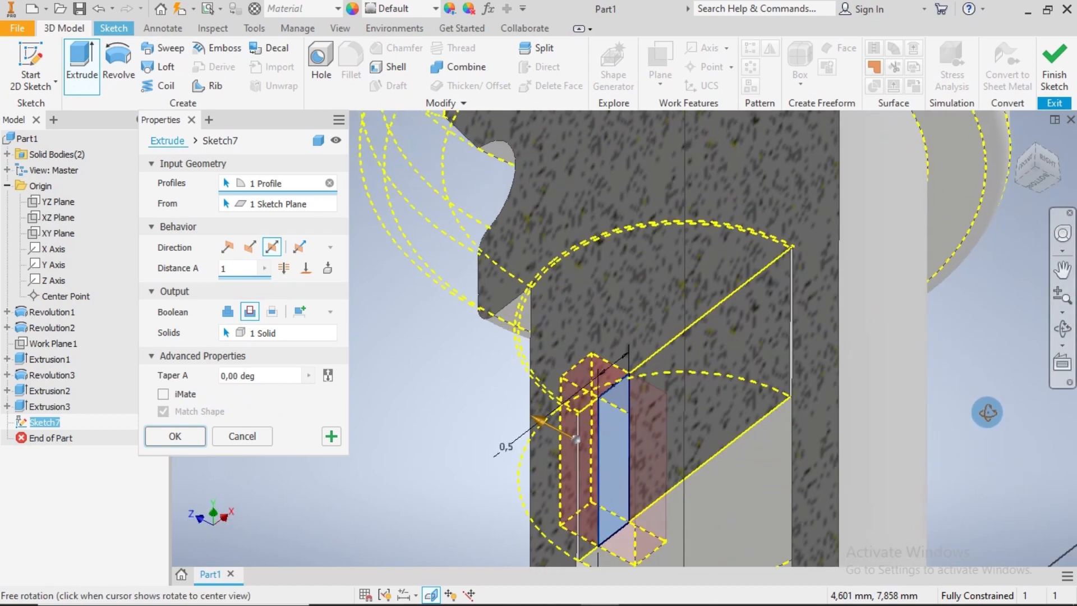
mouse_move(964, 456)
shift+middle_down()
mouse_move(959, 436)
mouse_move(949, 507)
shift+middle_up()
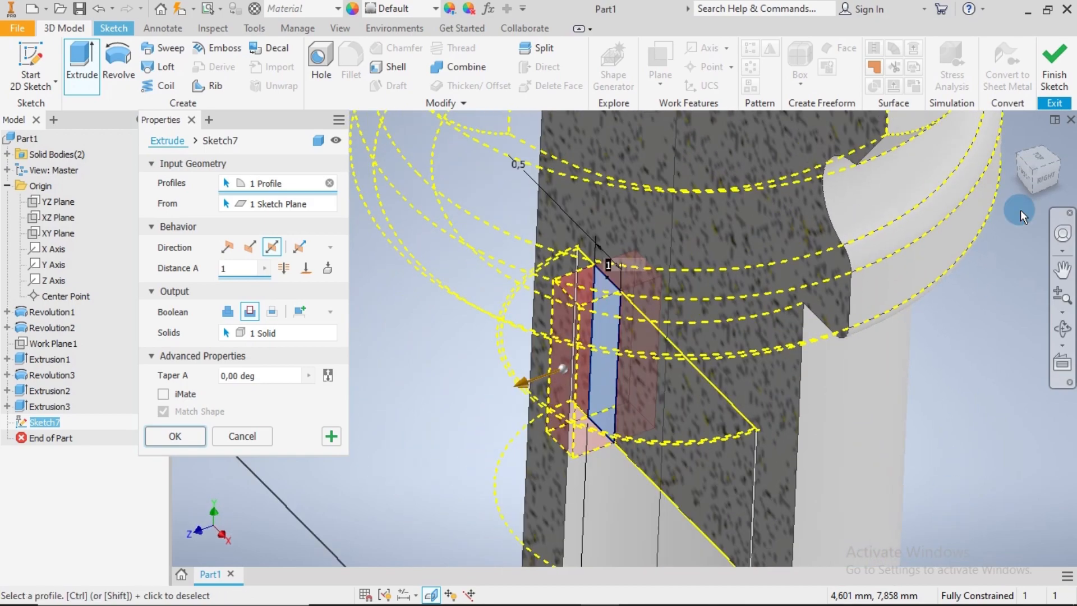
click(174, 437)
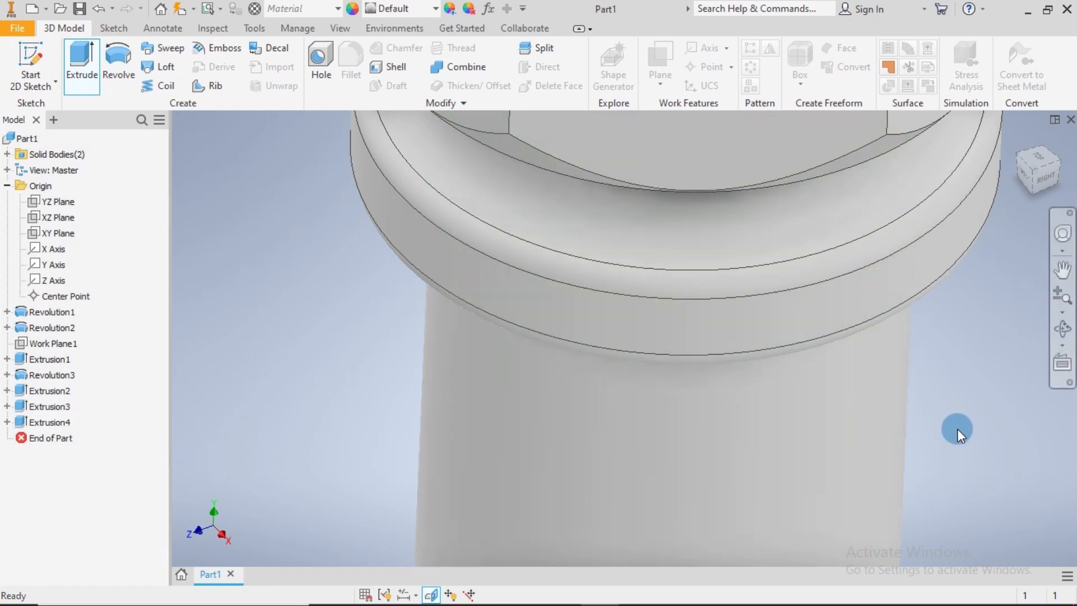
Create a new sketch on the rectangular end face at the bottom of the cut slot inside the core
scroll(959, 449, up, 5)
scroll(960, 489, up, 5)
shift+middle_drag(950, 458, 709, 222)
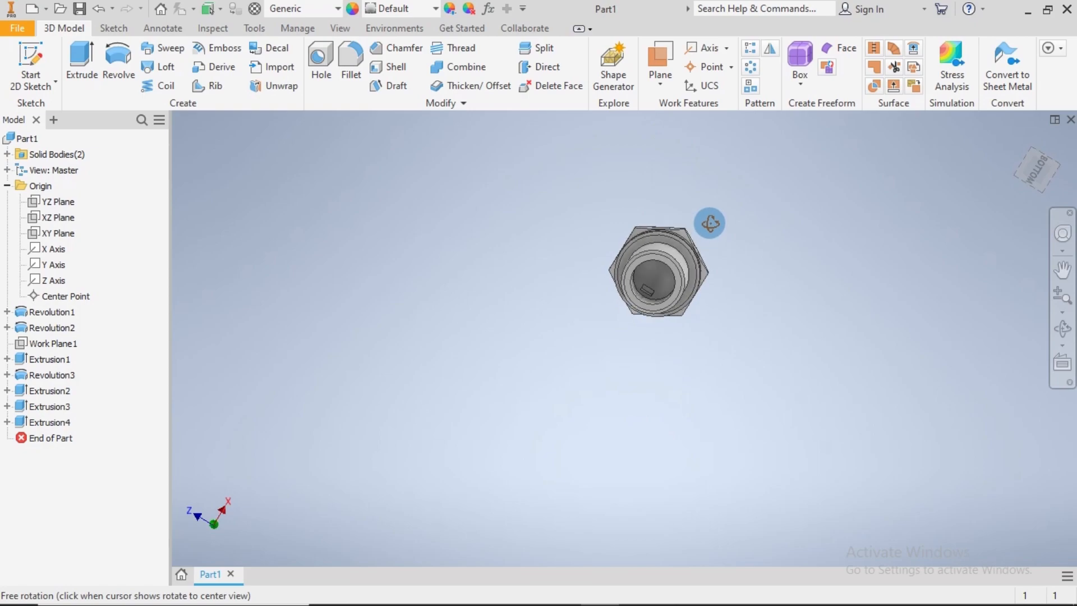
scroll(650, 291, down, 5)
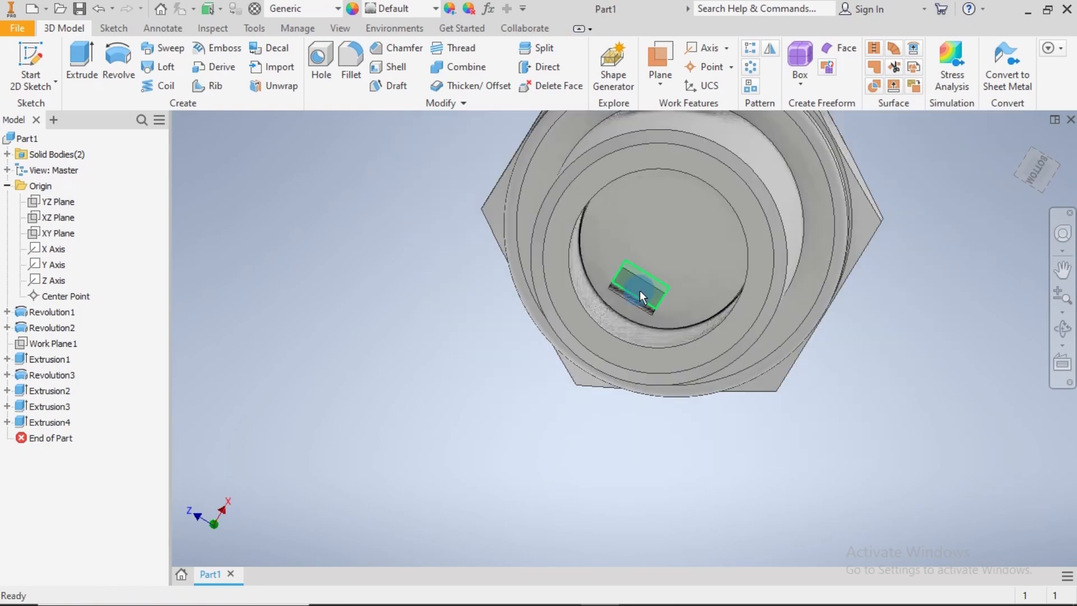
click(640, 291)
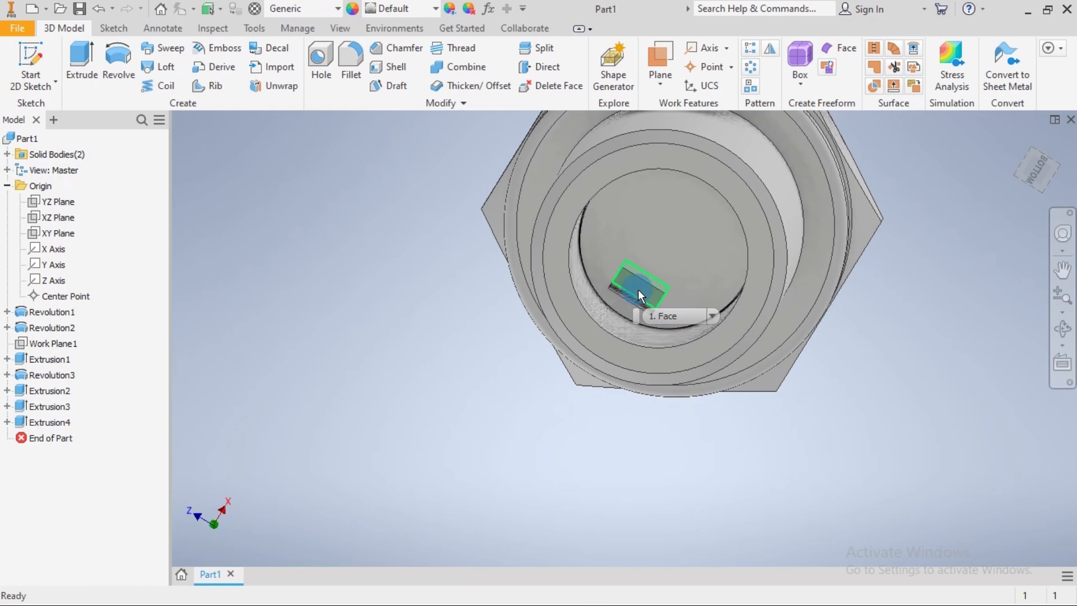
right_click(641, 291)
click(641, 335)
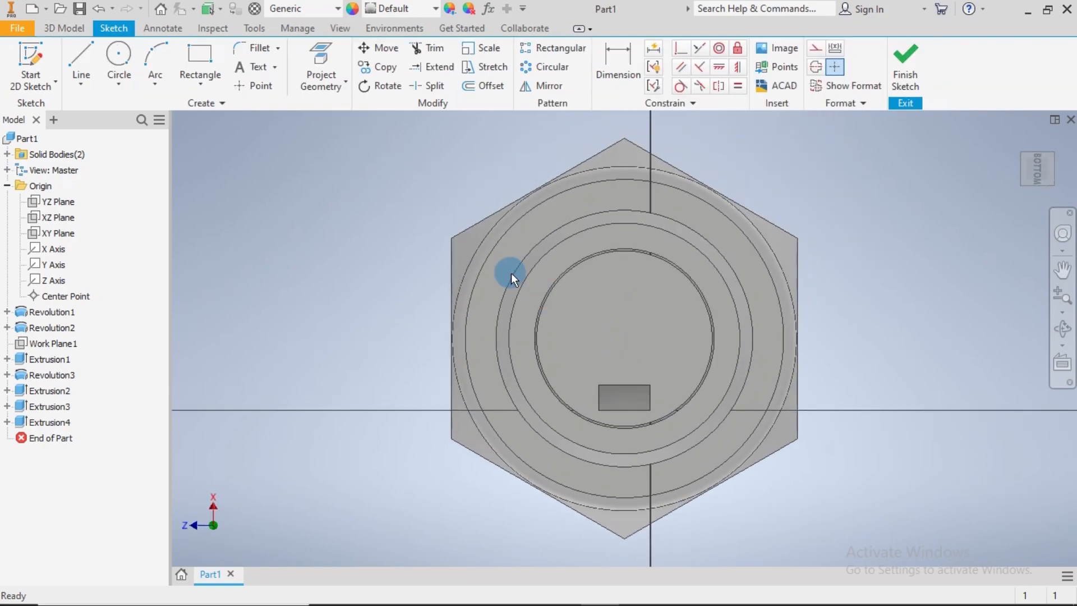
Project the slot's rectangular end face into the sketch and finish the sketch
click(323, 60)
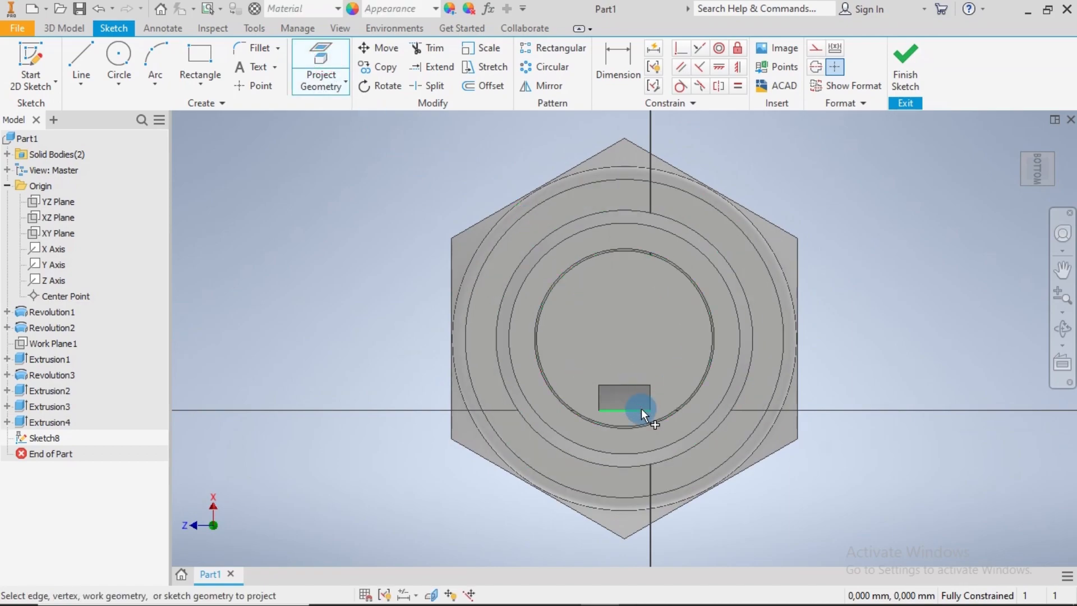
scroll(643, 399, up, 5)
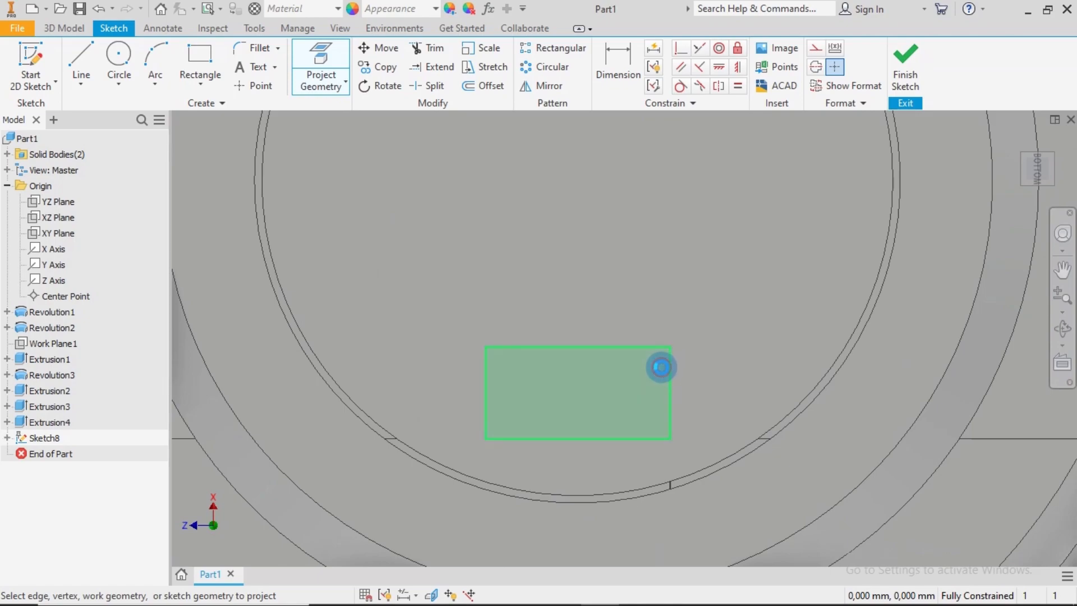
click(661, 367)
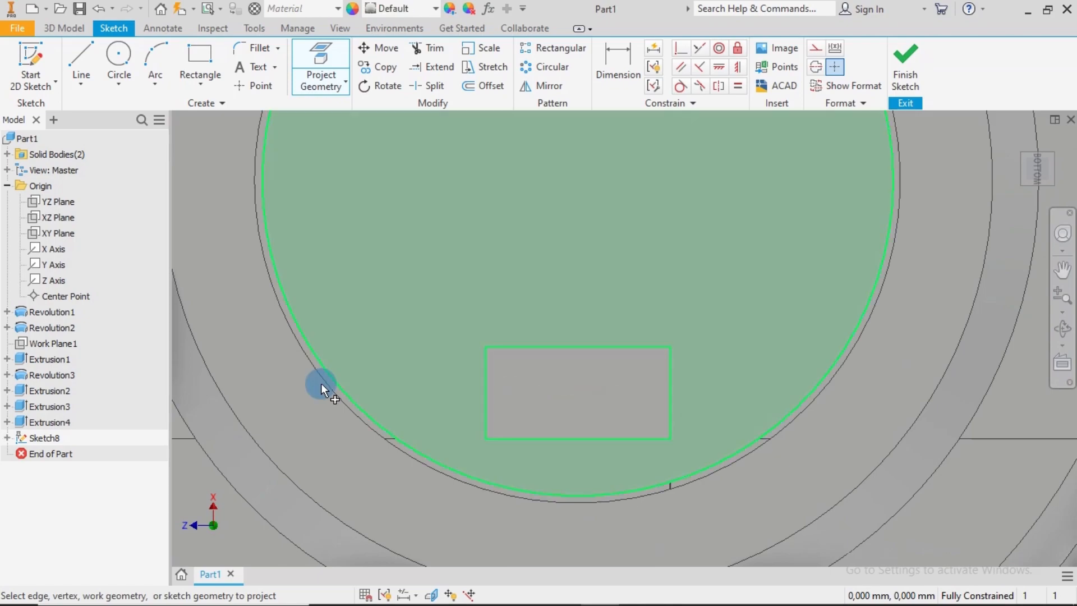
scroll(540, 356, down, 7)
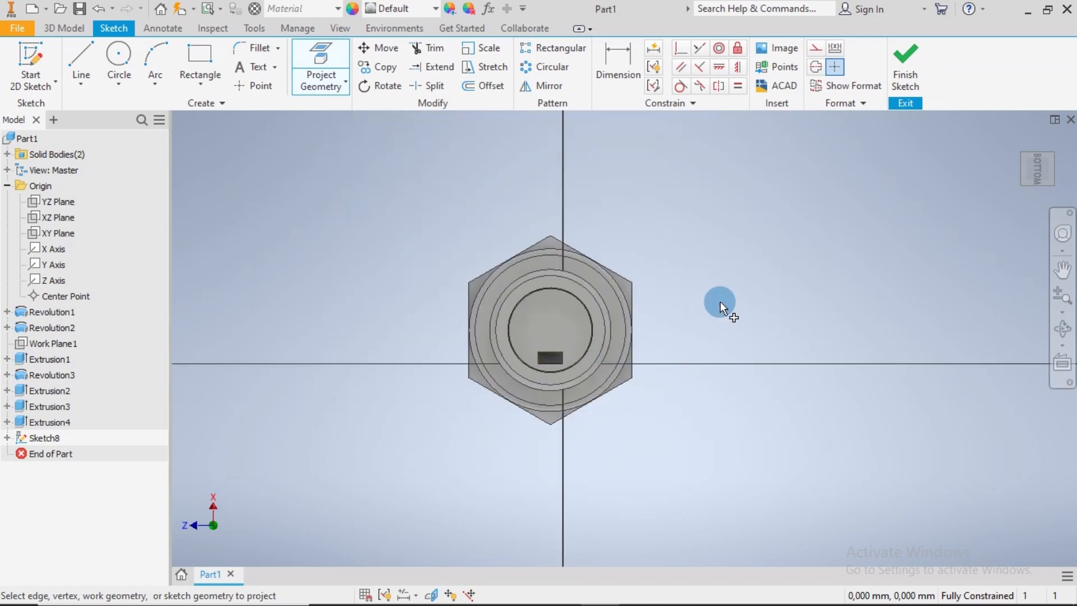
click(897, 66)
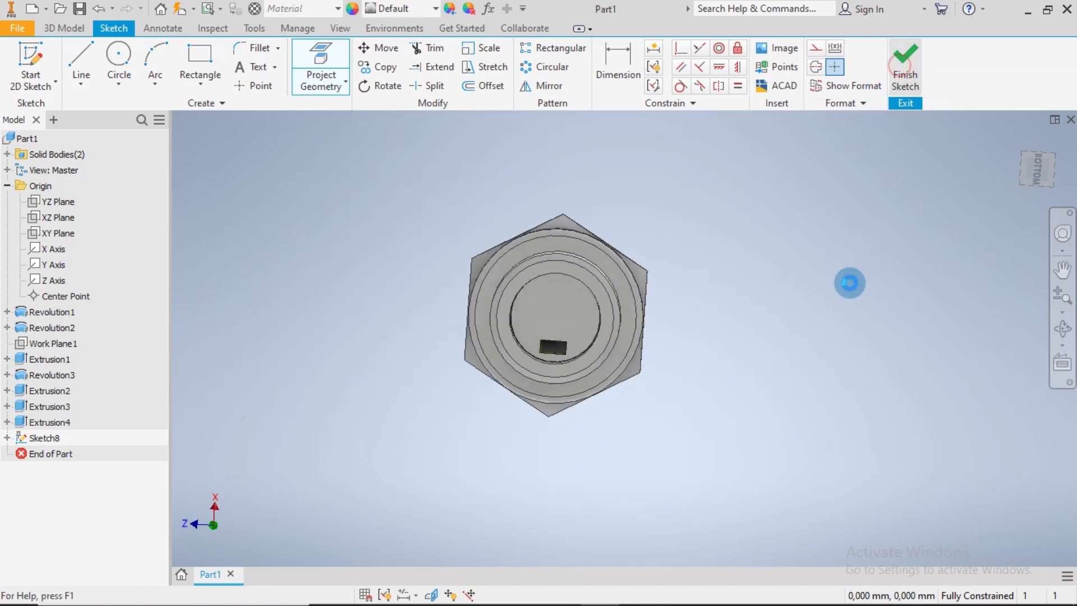
Create a new sketch on the XY plane and slice the model graphics at the sketch plane
click(1012, 142)
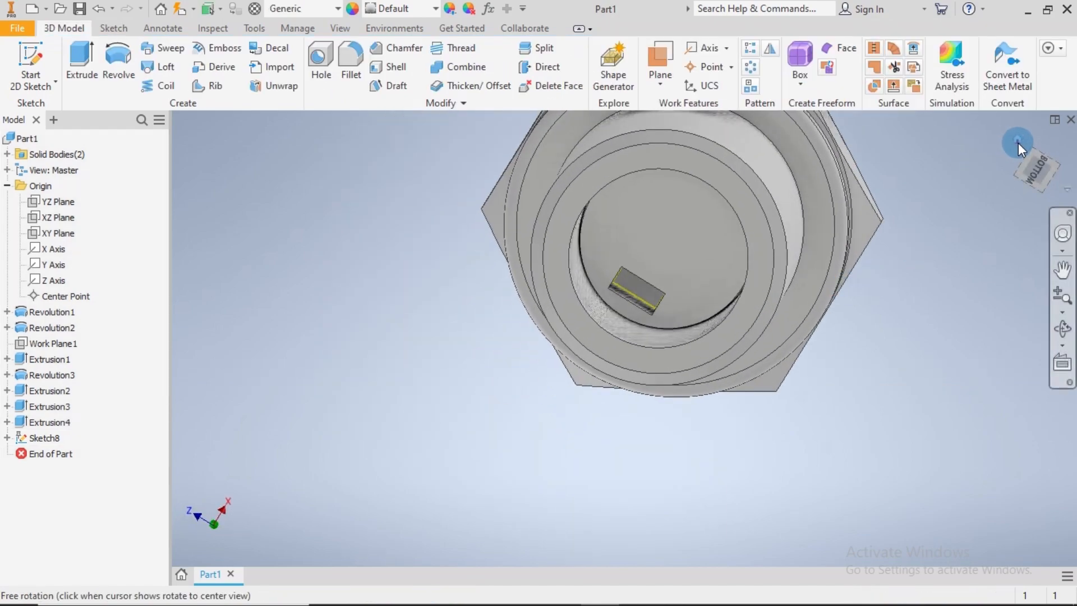
click(59, 233)
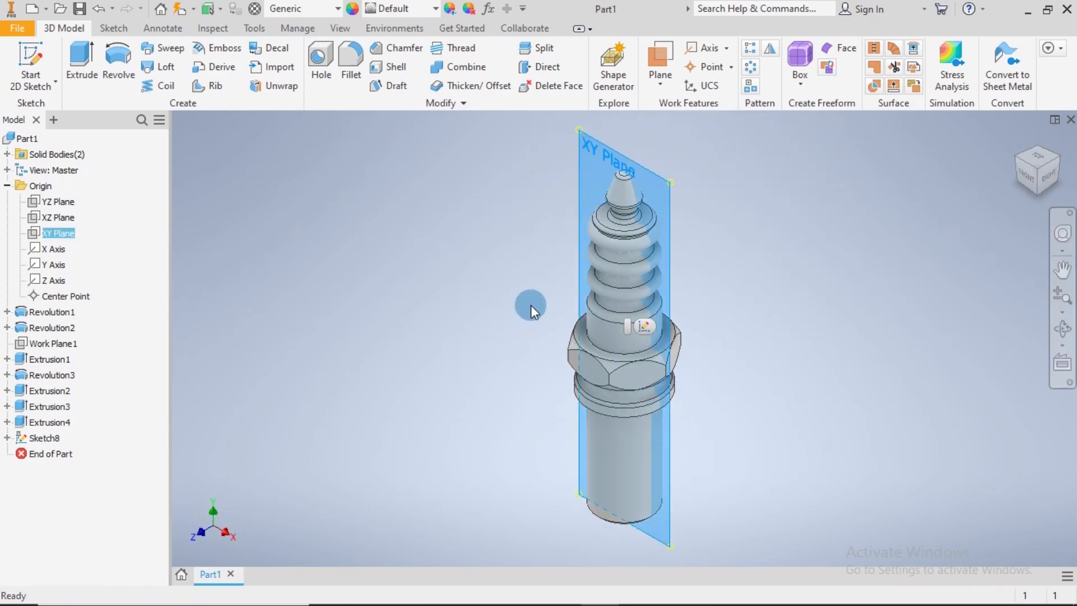
click(646, 328)
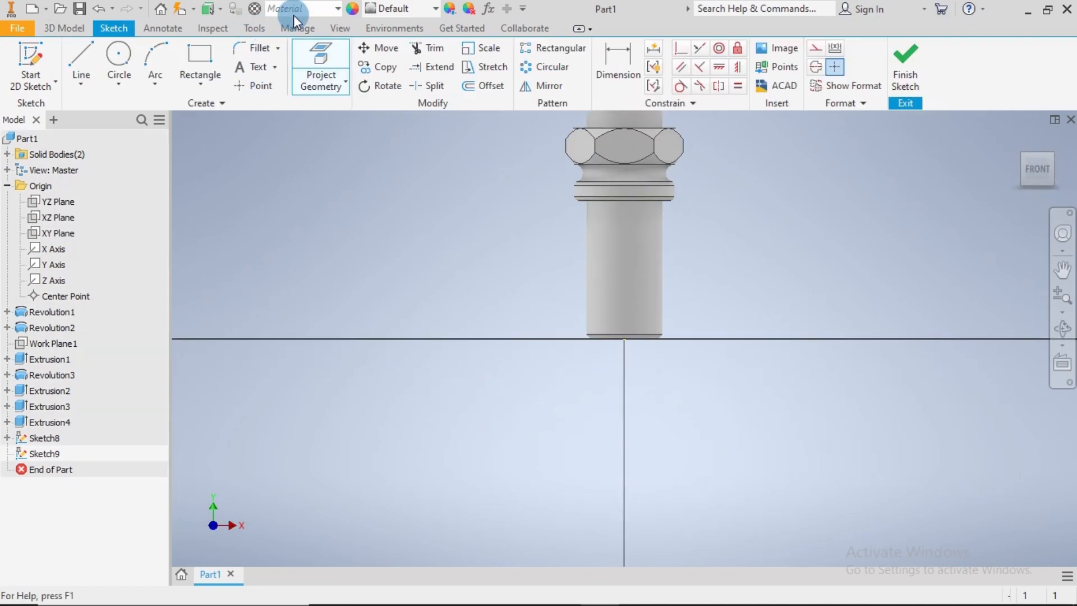
click(339, 29)
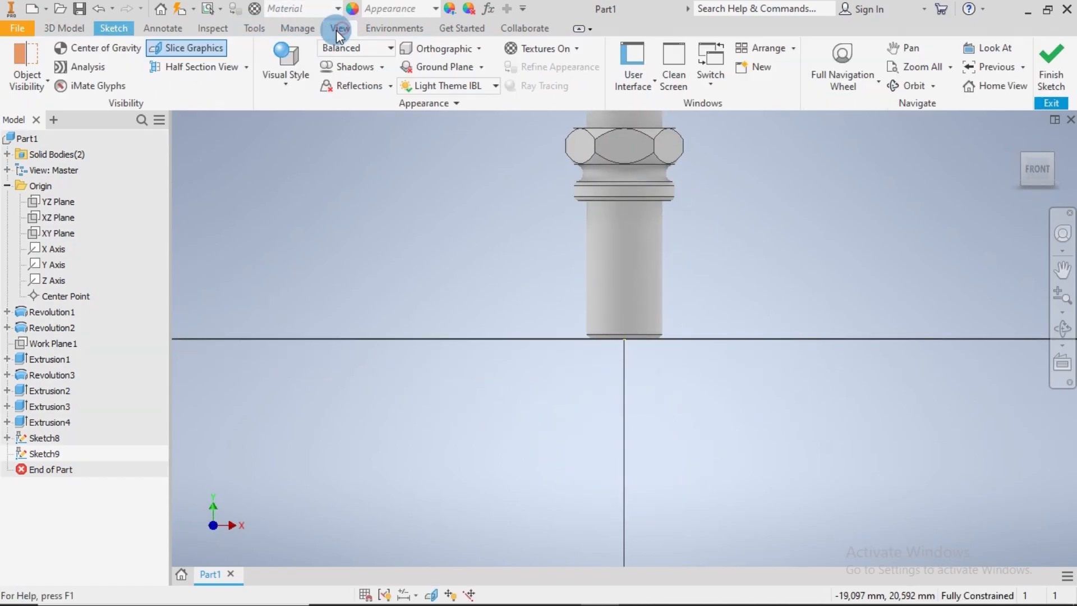
click(196, 51)
scroll(657, 331, up, 5)
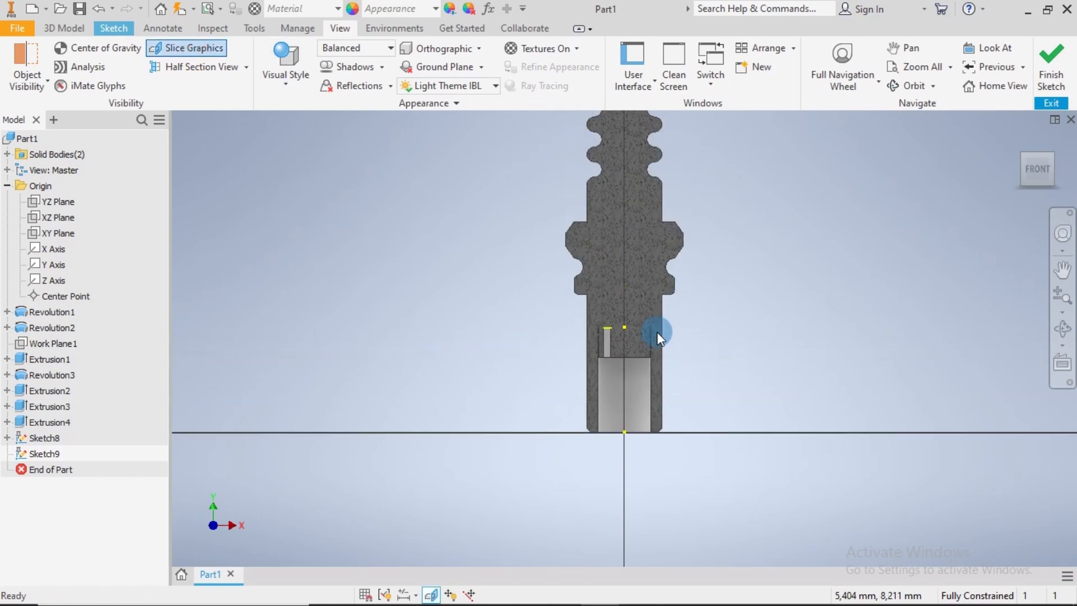
mouse_move(861, 439)
middle_down()
mouse_move(748, 240)
mouse_move(624, 218)
middle_up()
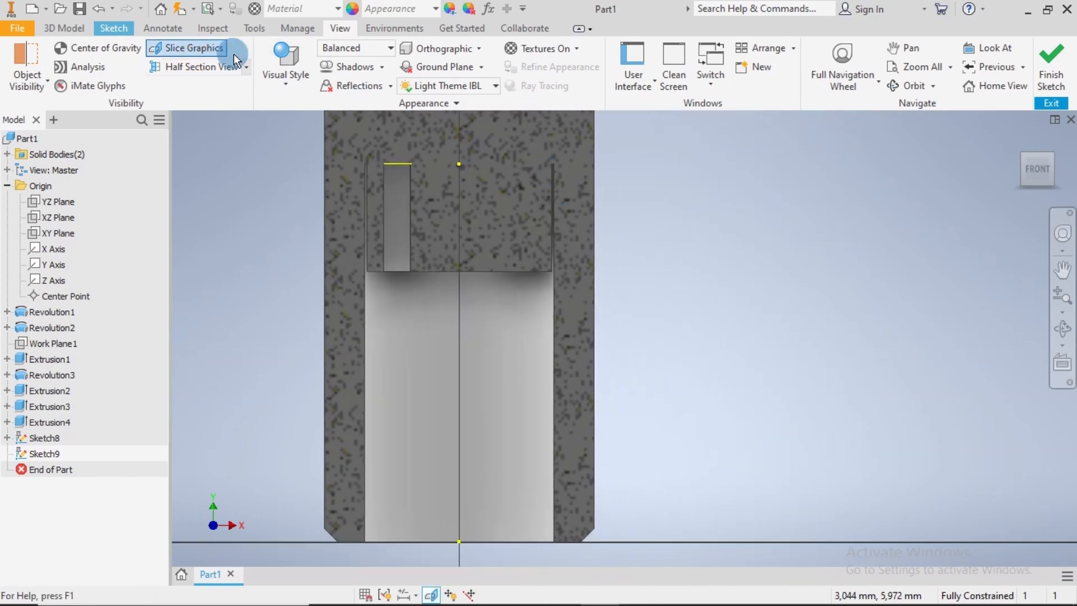
Sketch a vertical line from the slot end face's outer corner to below the body, then a horizontal line about 2.6 mm long across the axis
click(114, 29)
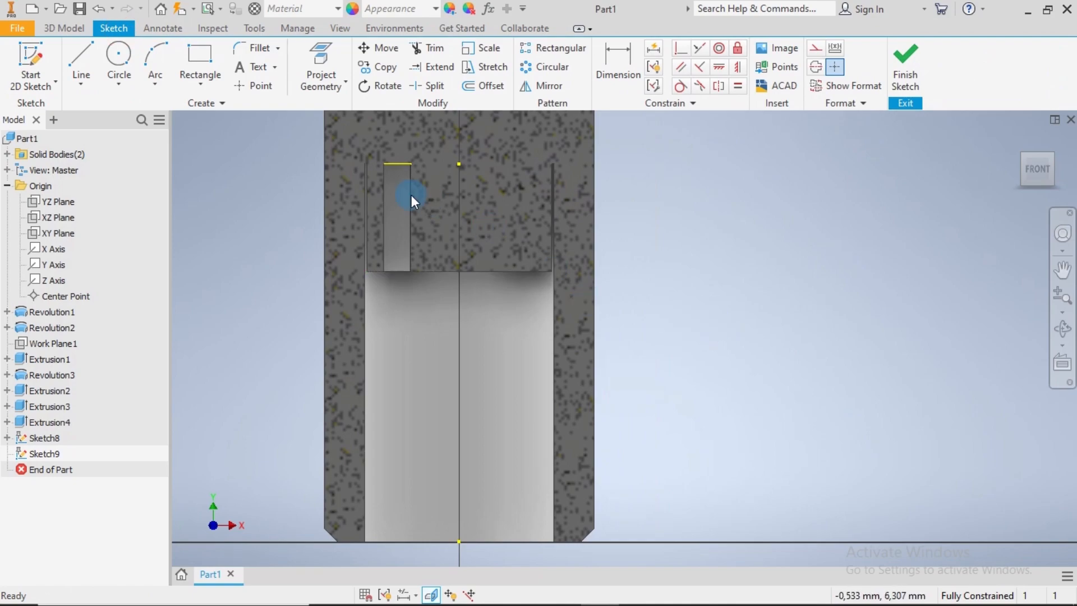
click(82, 65)
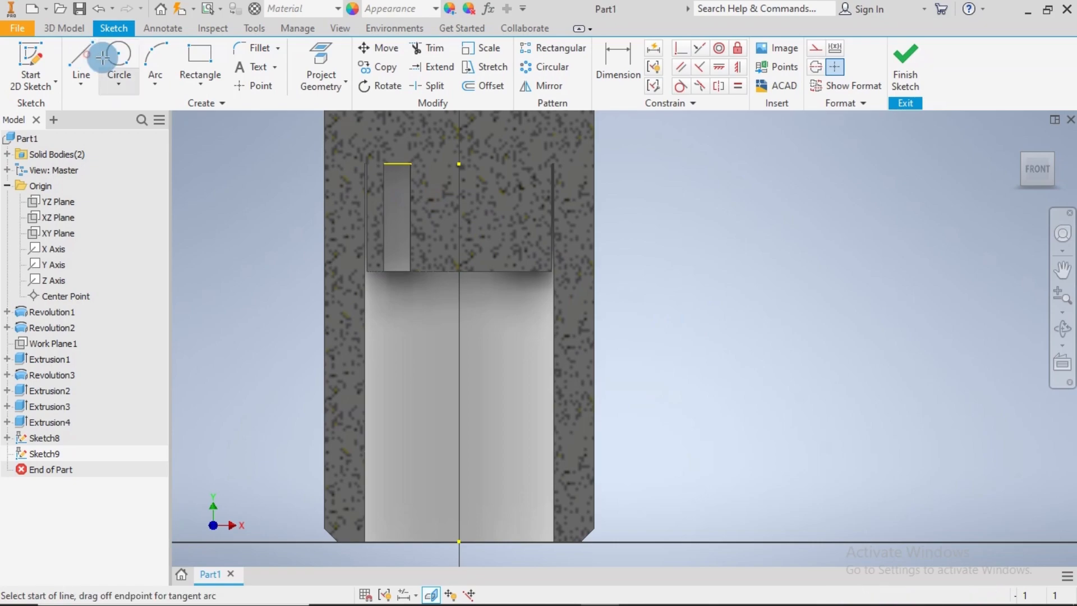
click(384, 163)
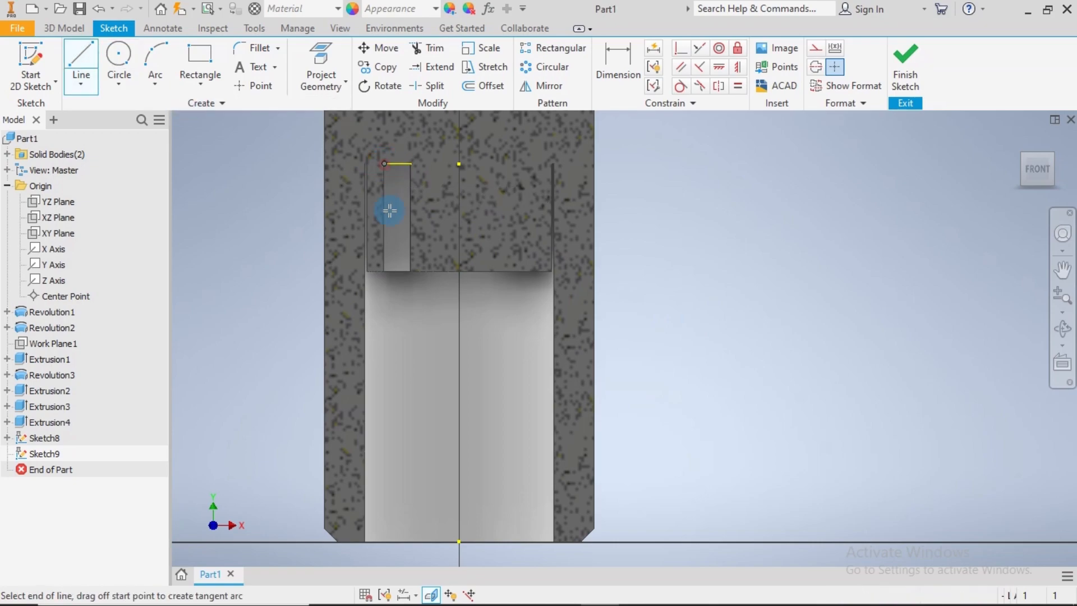
scroll(409, 399, up, 5)
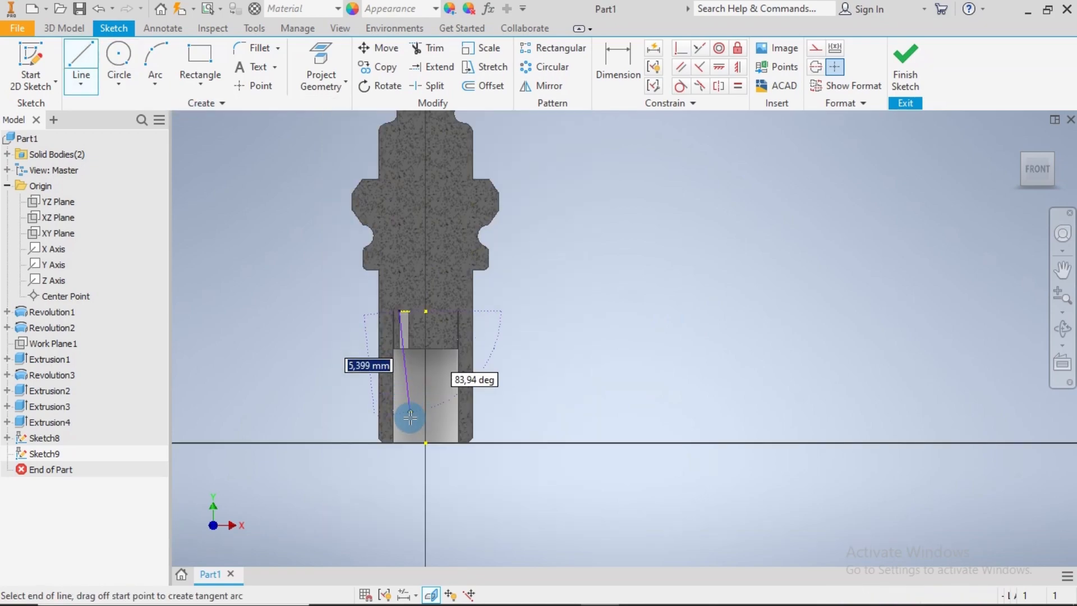
click(401, 465)
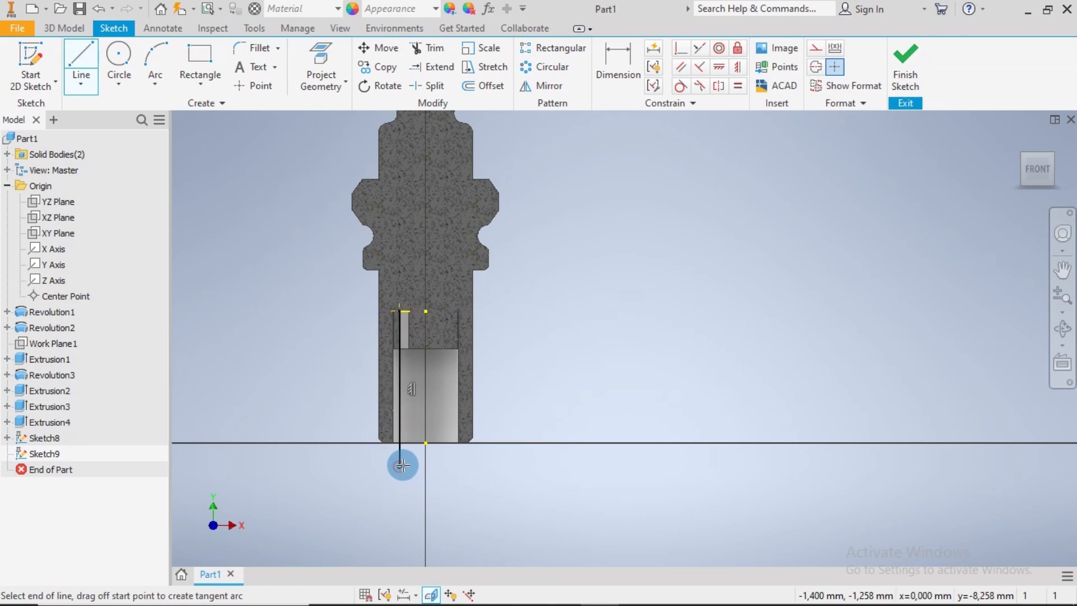
click(449, 465)
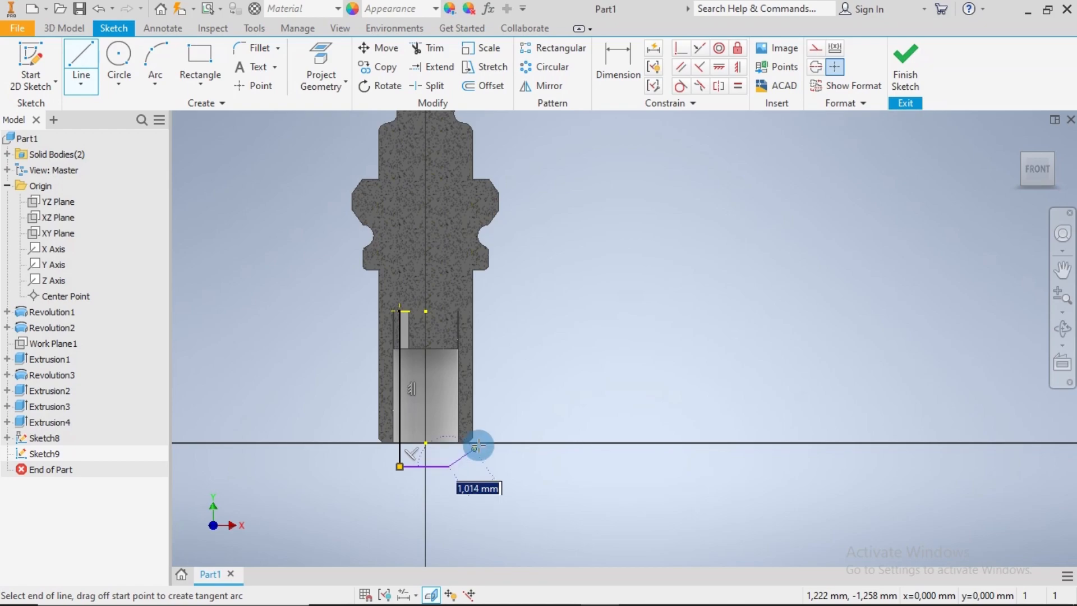
key(Escape)
Fillet the corner between the vertical and horizontal path lines with a 1 mm radius
key(d)
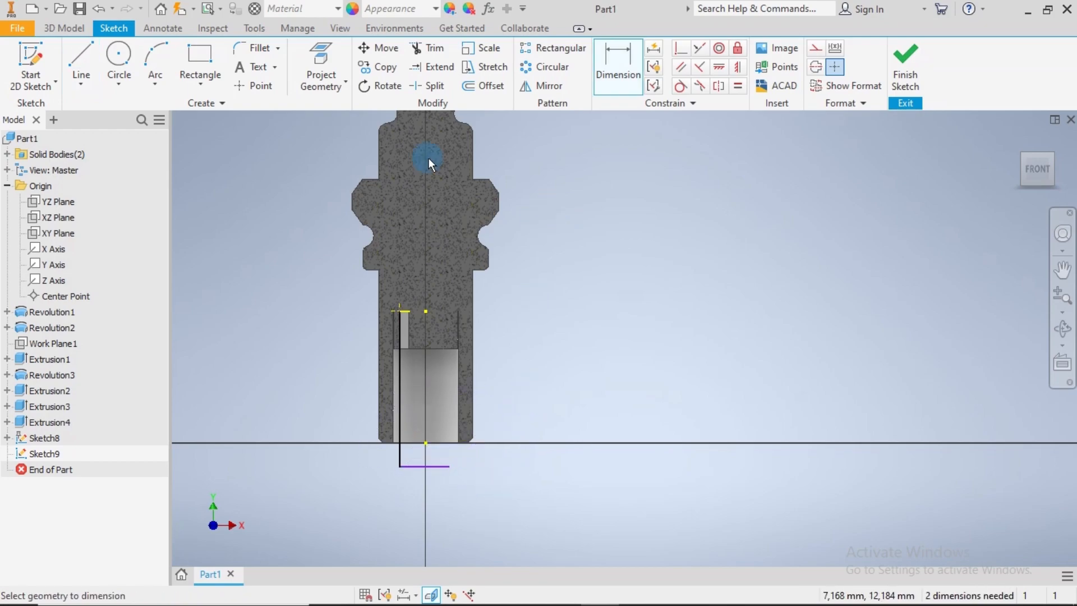
click(242, 48)
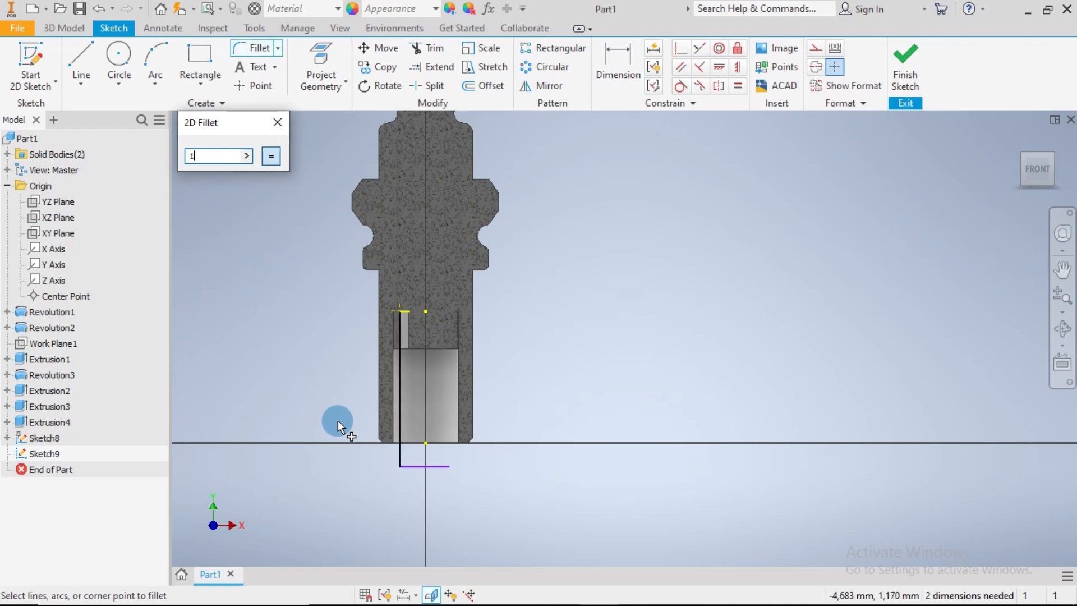
text(1)
click(402, 455)
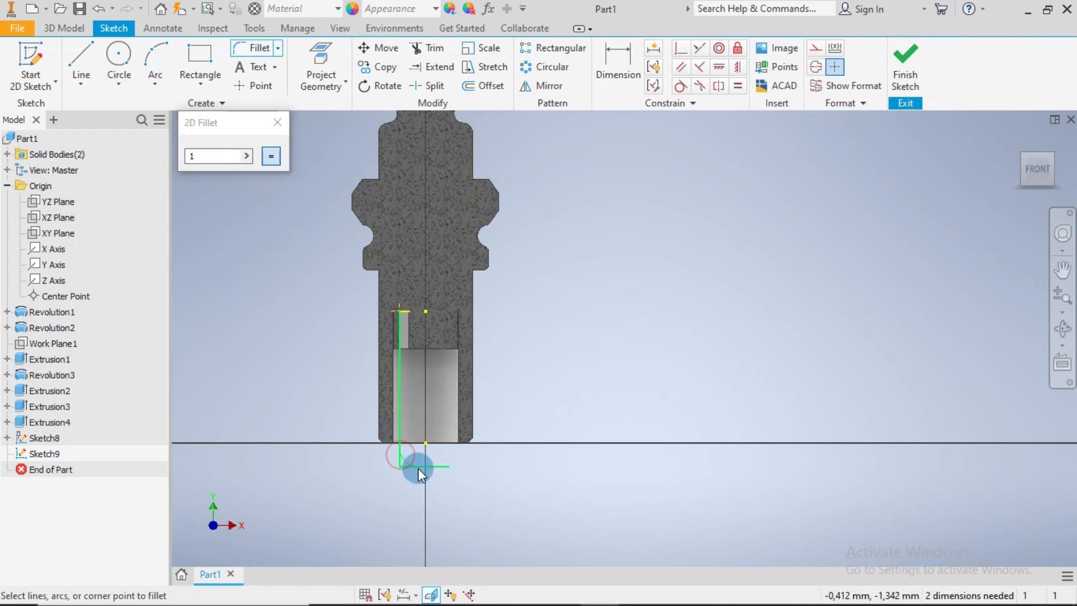
click(419, 468)
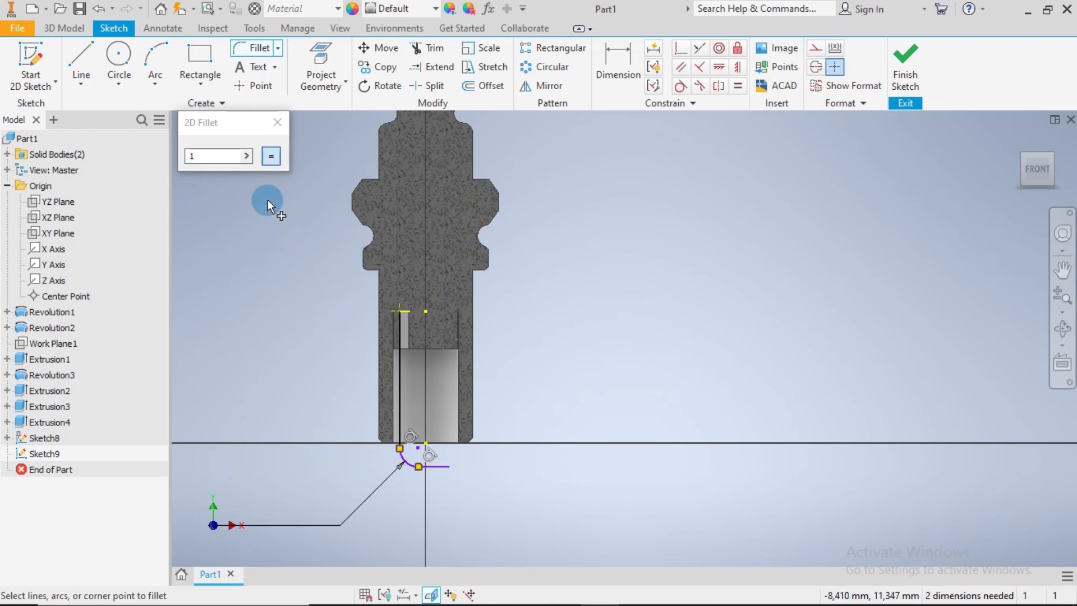
click(277, 122)
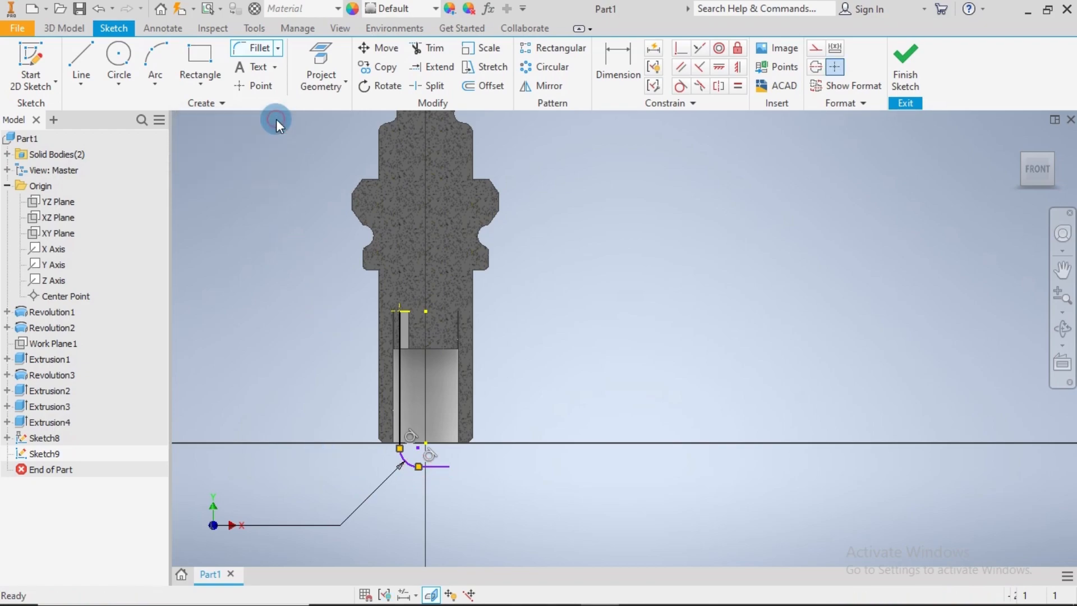
Dimension the horizontal distance from the vertical path line to the free end of the horizontal line as 3 mm
click(604, 56)
scroll(440, 455, up, 3)
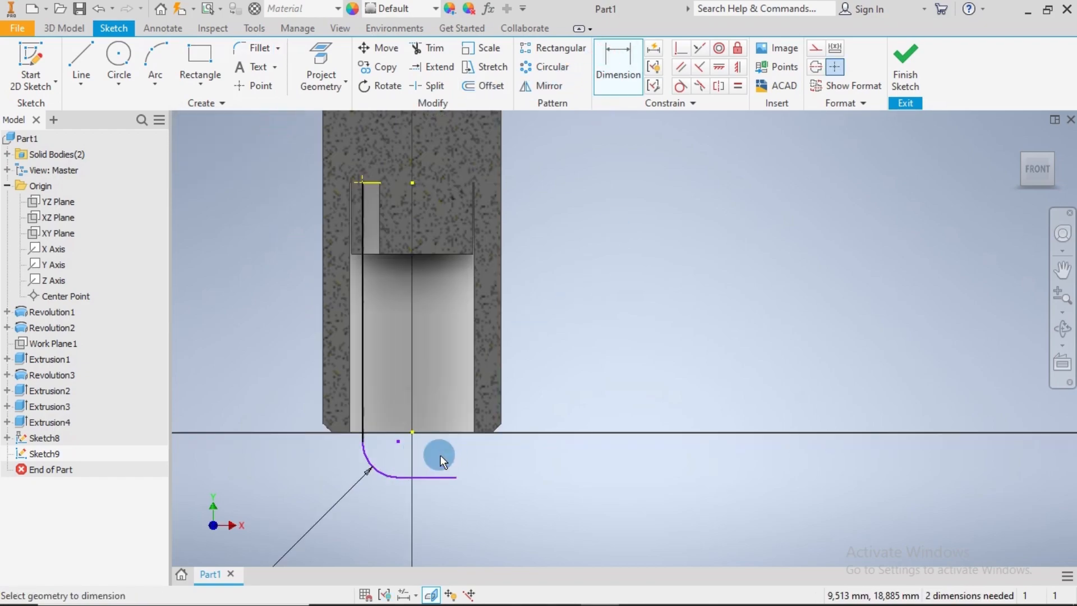
click(365, 435)
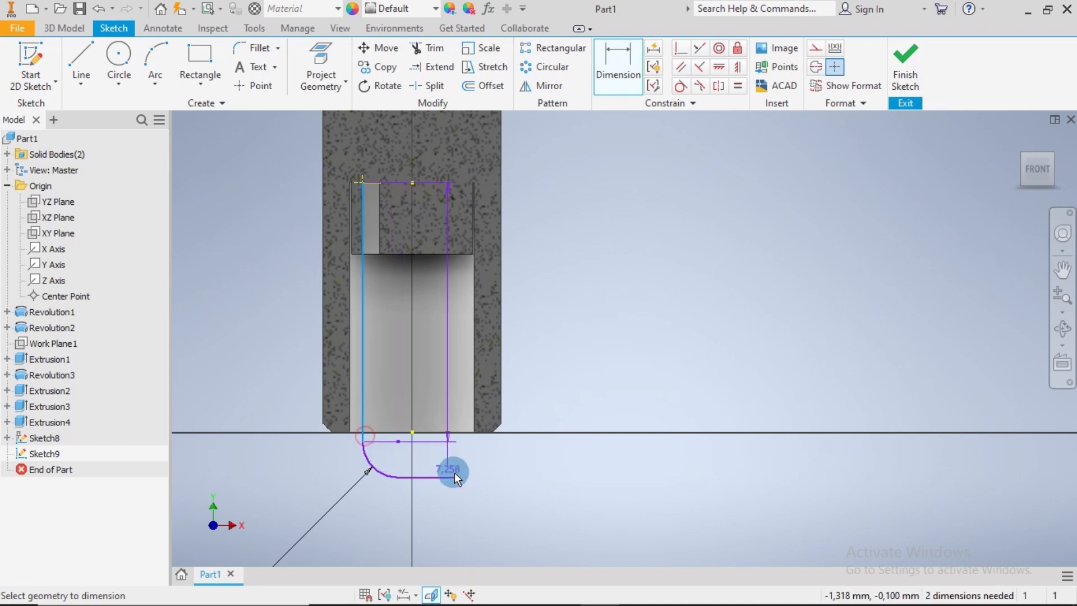
click(456, 475)
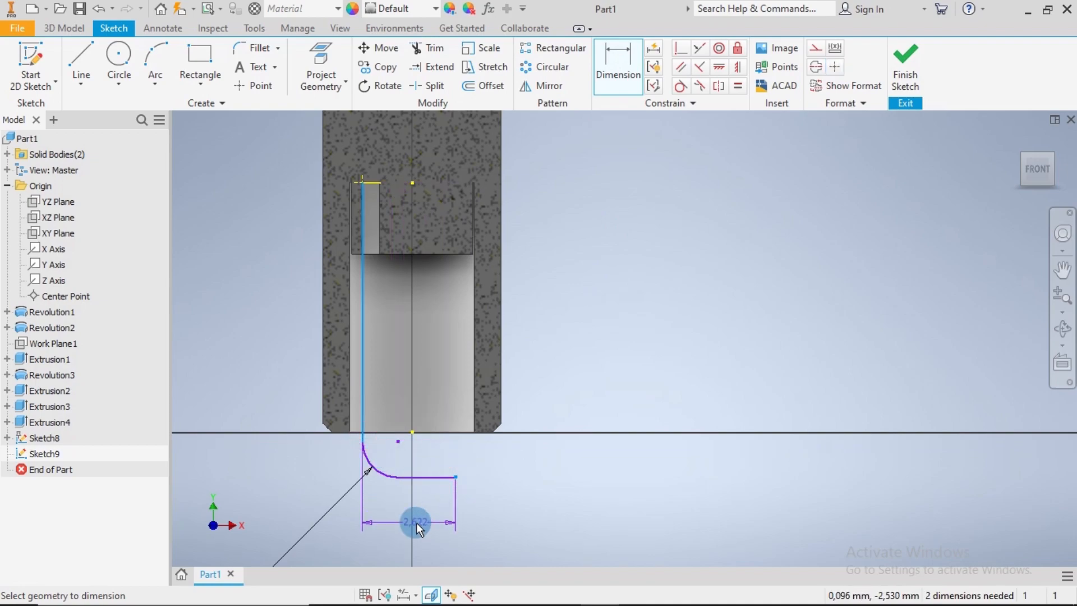
click(416, 523)
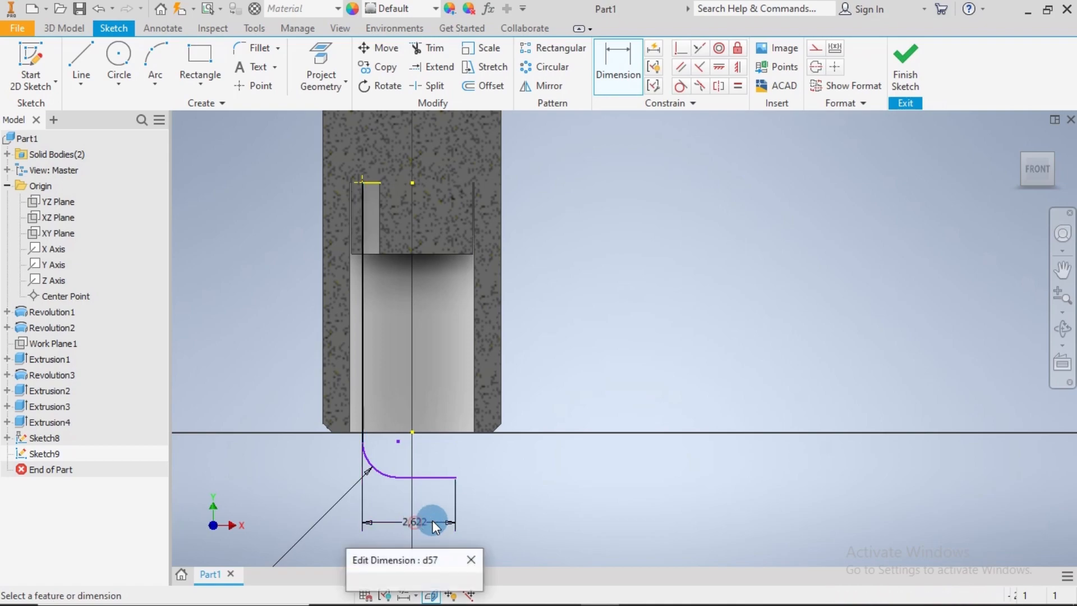
text(3)
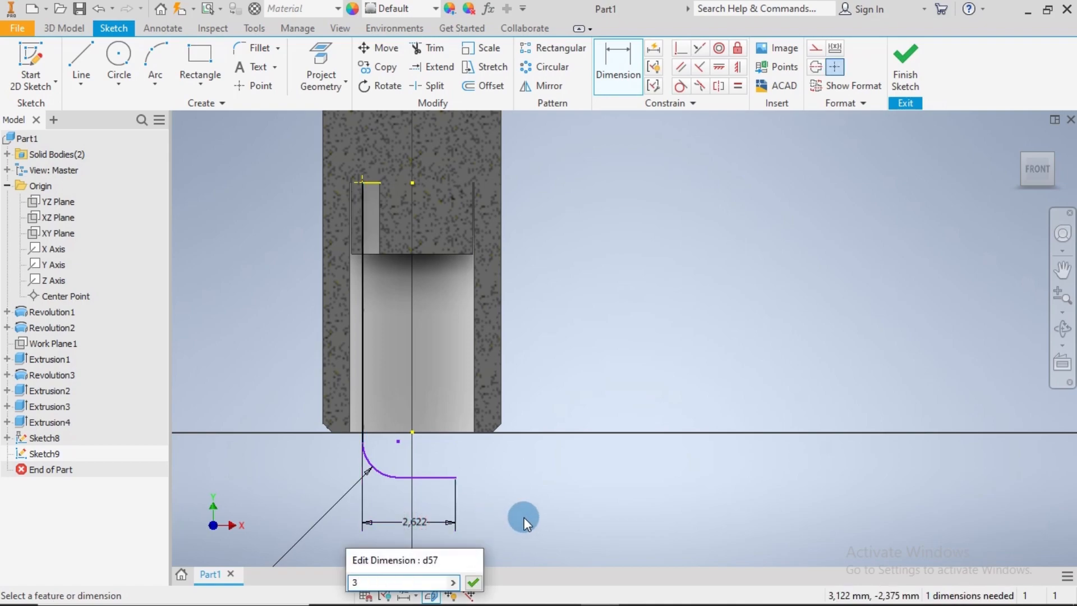
key(Return)
key(Escape)
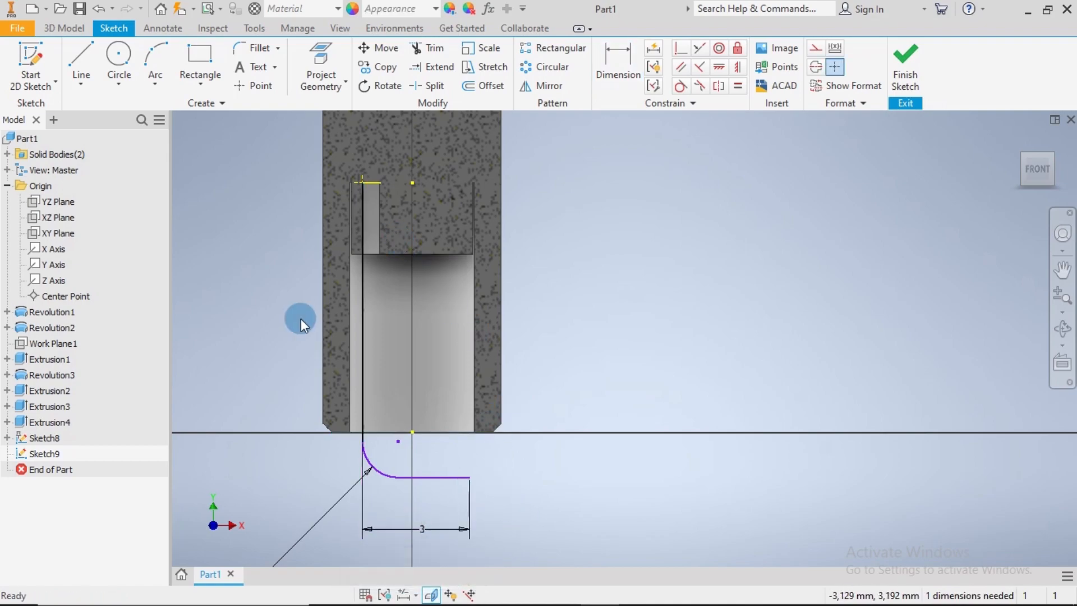
Project the lower edge of the collar beneath the hex into the path sketch
middle_drag(584, 307, 594, 401)
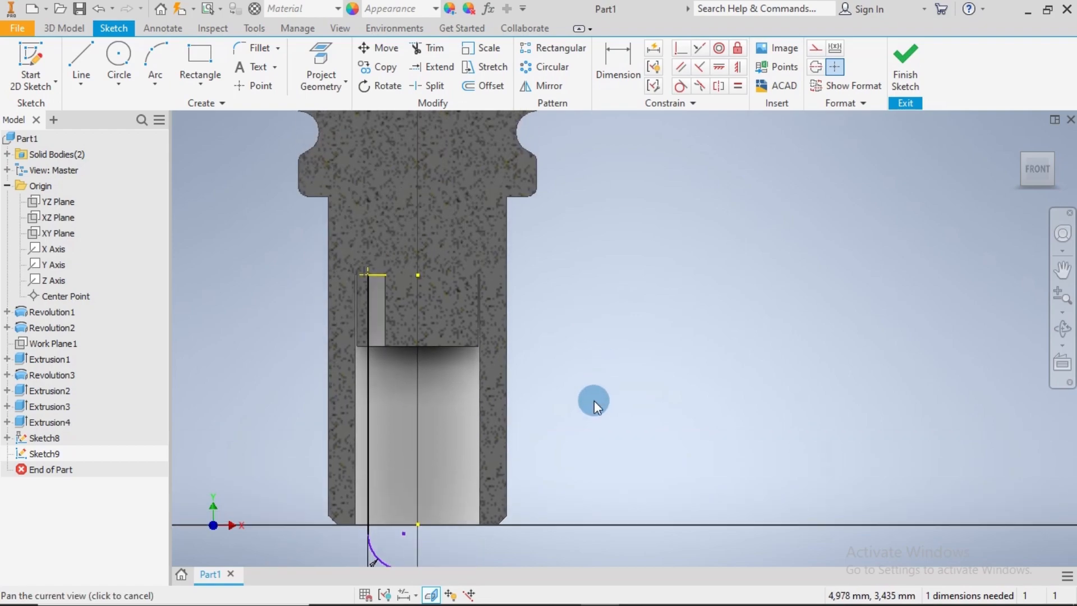
click(325, 56)
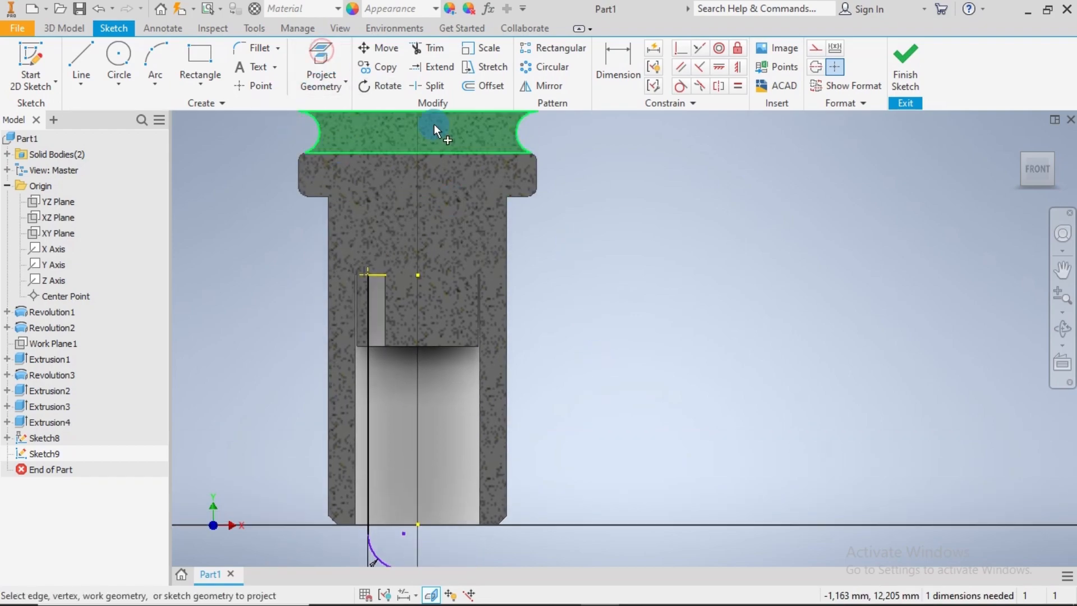
click(523, 198)
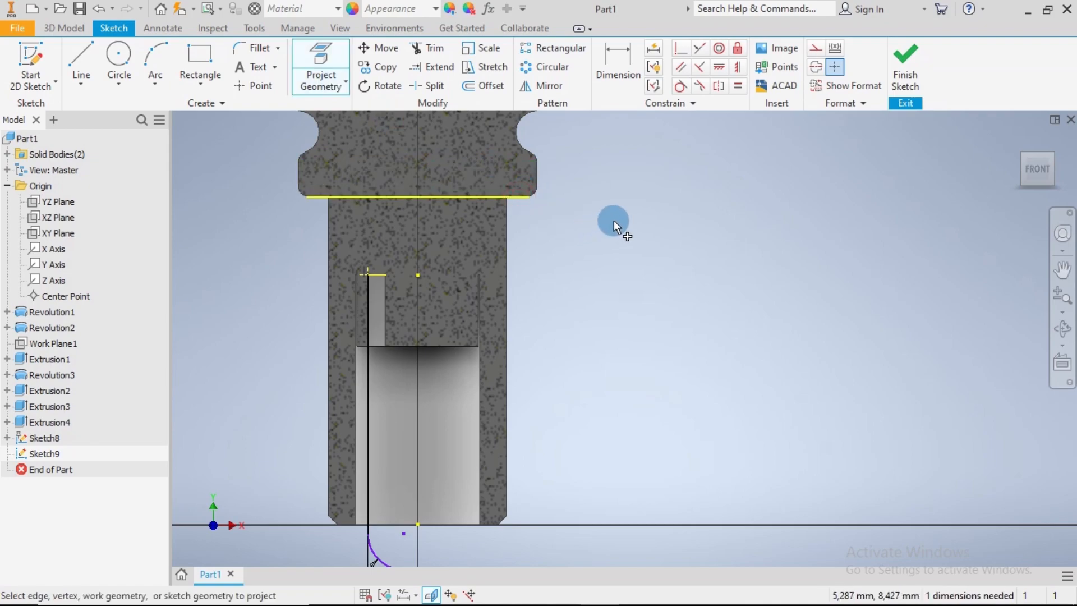
key(Escape)
scroll(616, 307, up, 3)
middle_drag(609, 332, 570, 281)
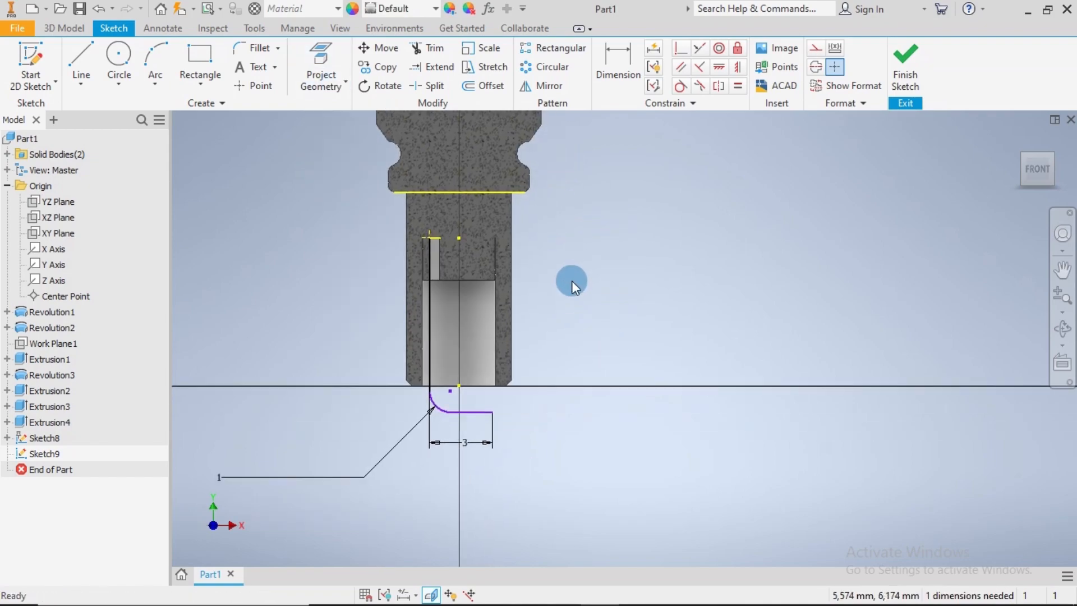
Dimension the vertical distance from the projected collar edge to the start of the path's fillet as 8 mm and finish the sketch
click(514, 193)
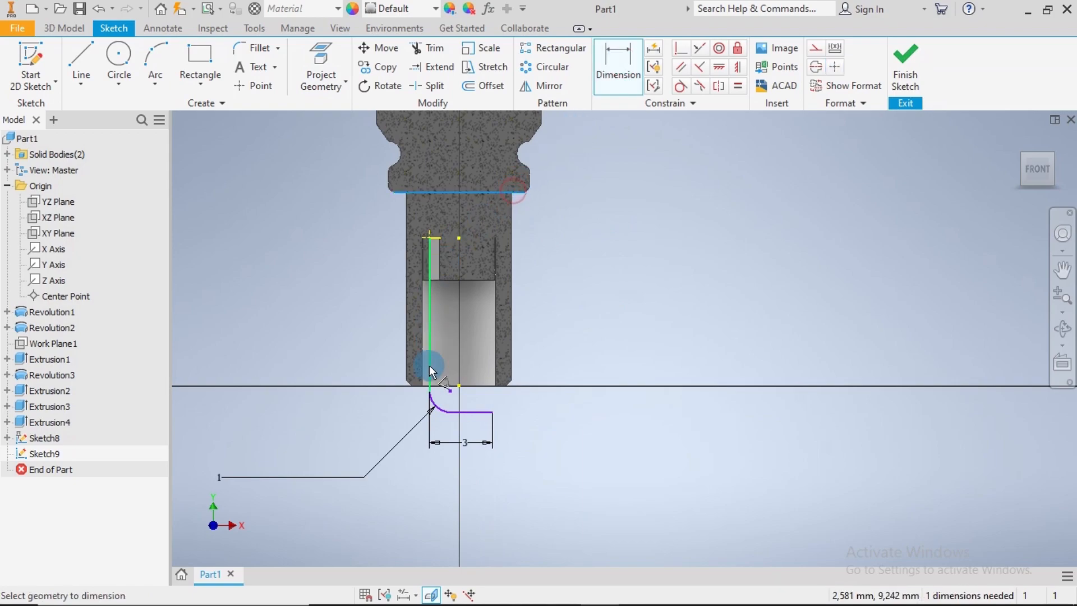
click(429, 396)
click(344, 326)
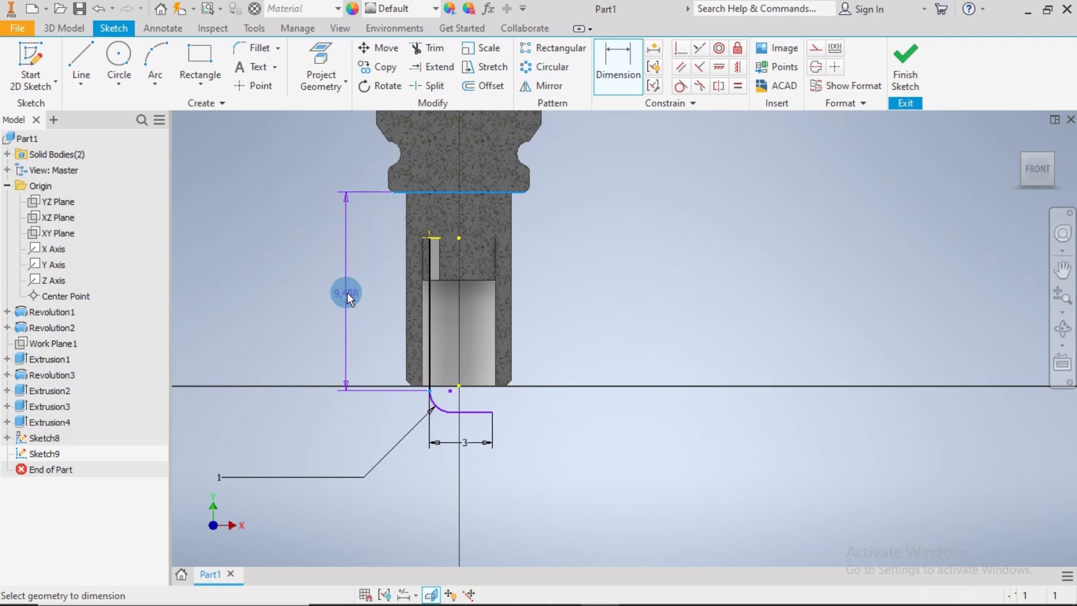
click(344, 292)
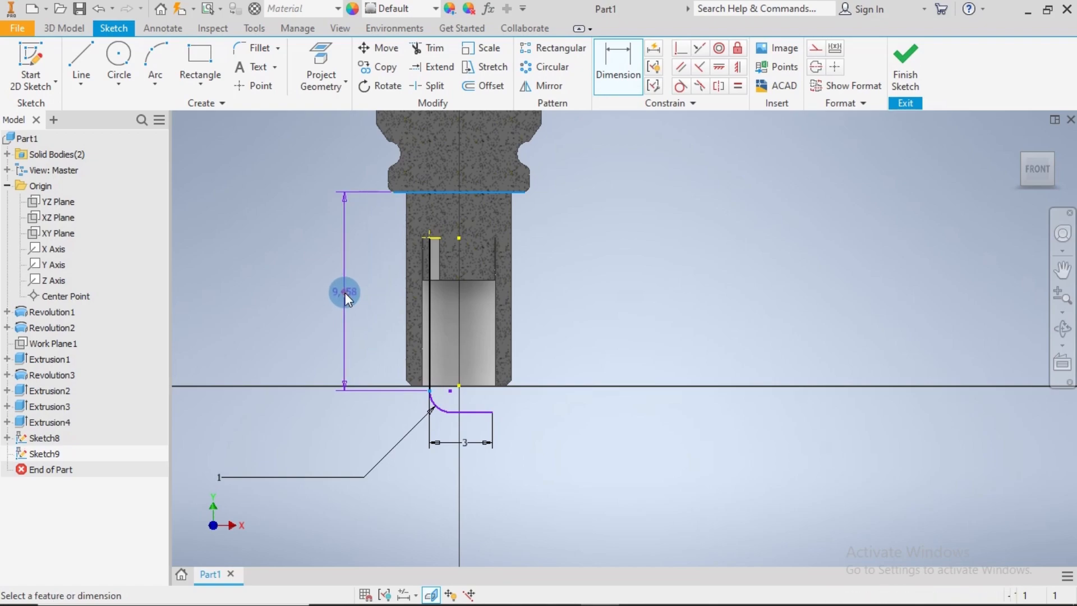
key(BackSpace)
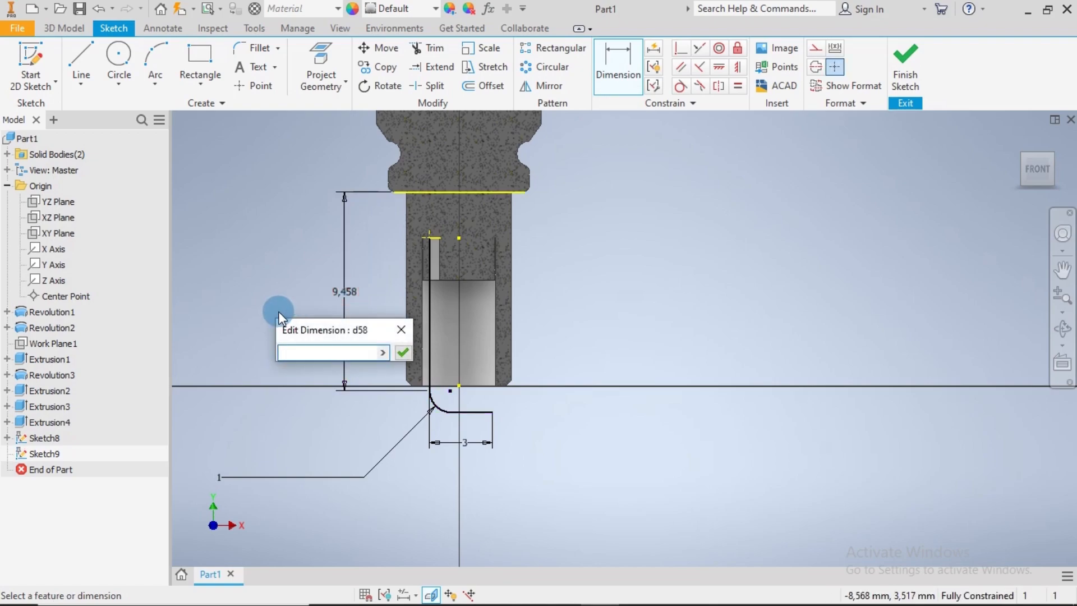
text(8)
key(Return)
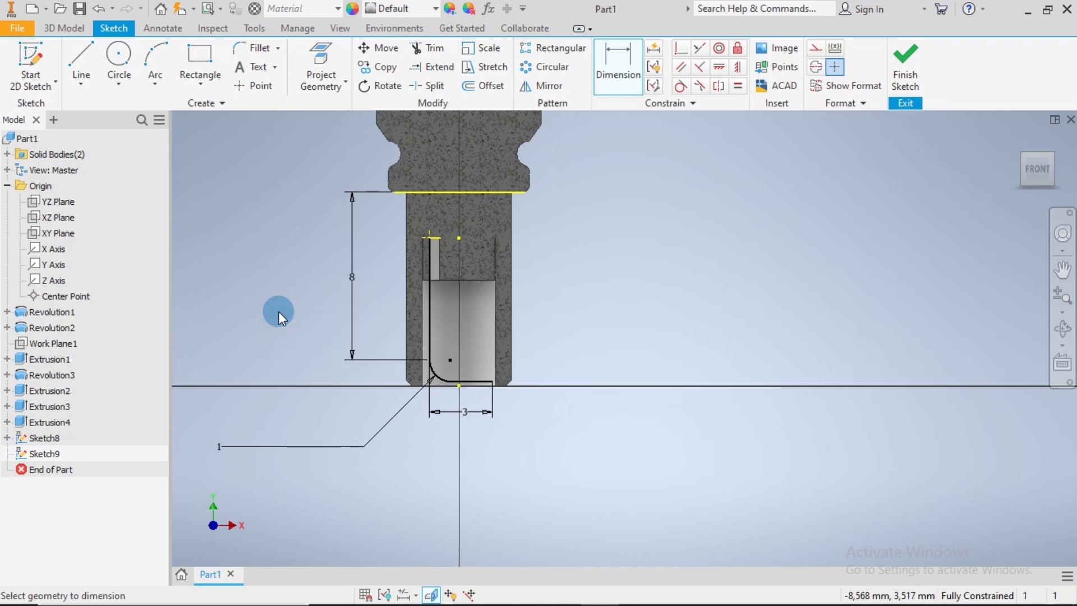
mouse_move(505, 261)
middle_down()
mouse_move(602, 291)
mouse_move(607, 359)
middle_up()
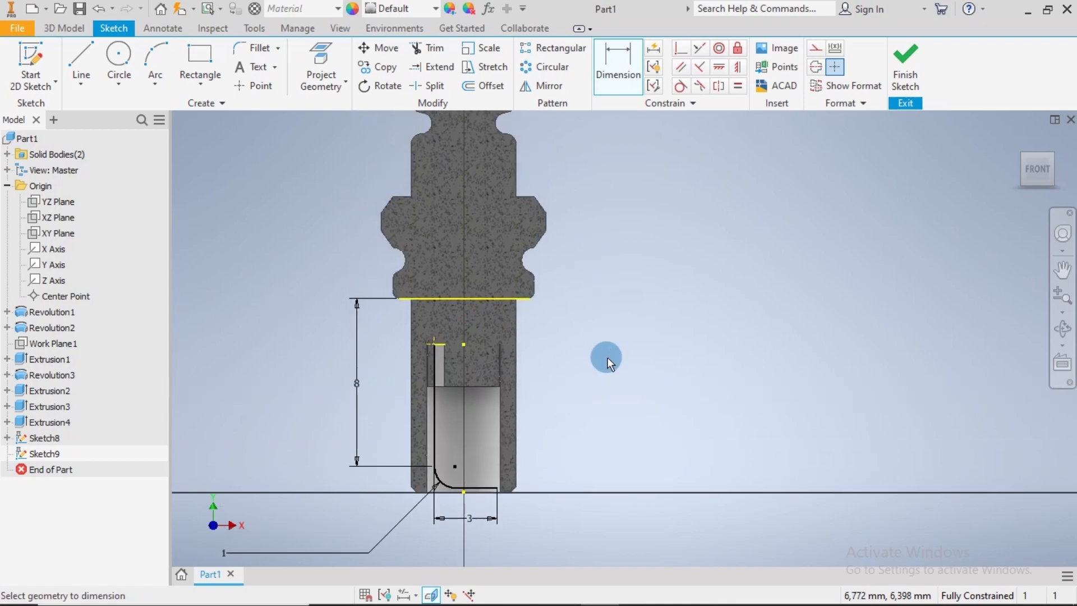
scroll(607, 358, up, 3)
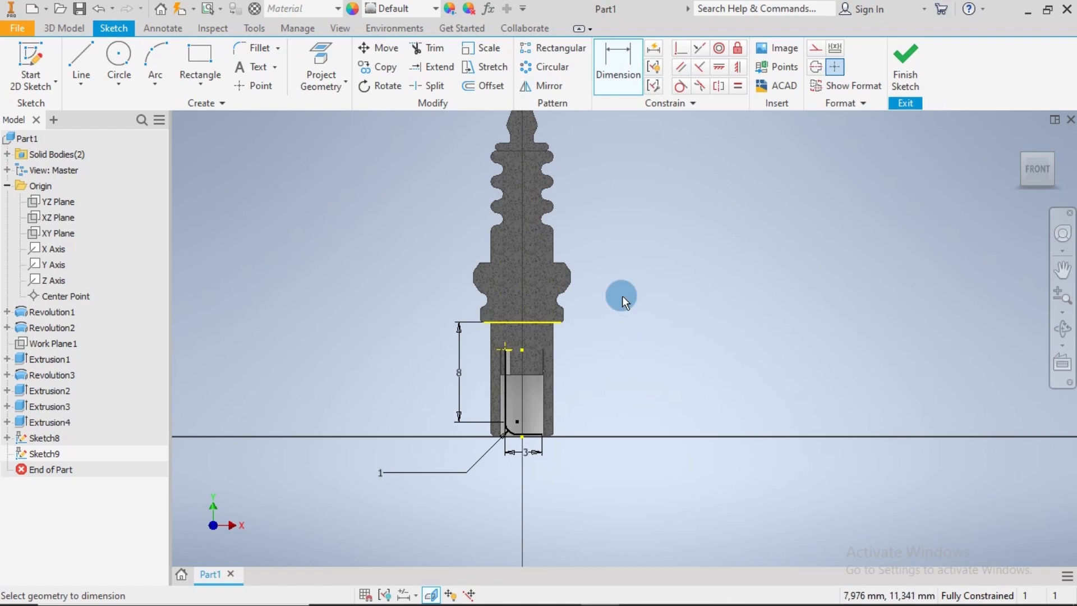
scroll(621, 295, down, 4)
click(918, 76)
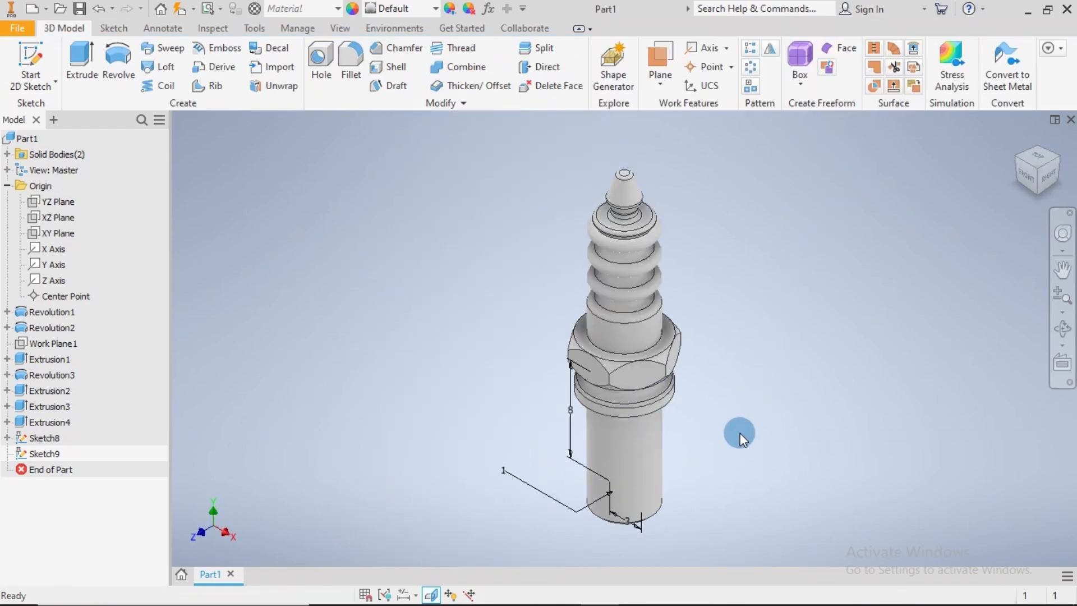
Open the sketch of the collar revolution below the hex for editing and delete its 2.4 mm height dimension
scroll(696, 424, down, 3)
middle_drag(695, 421, 740, 278)
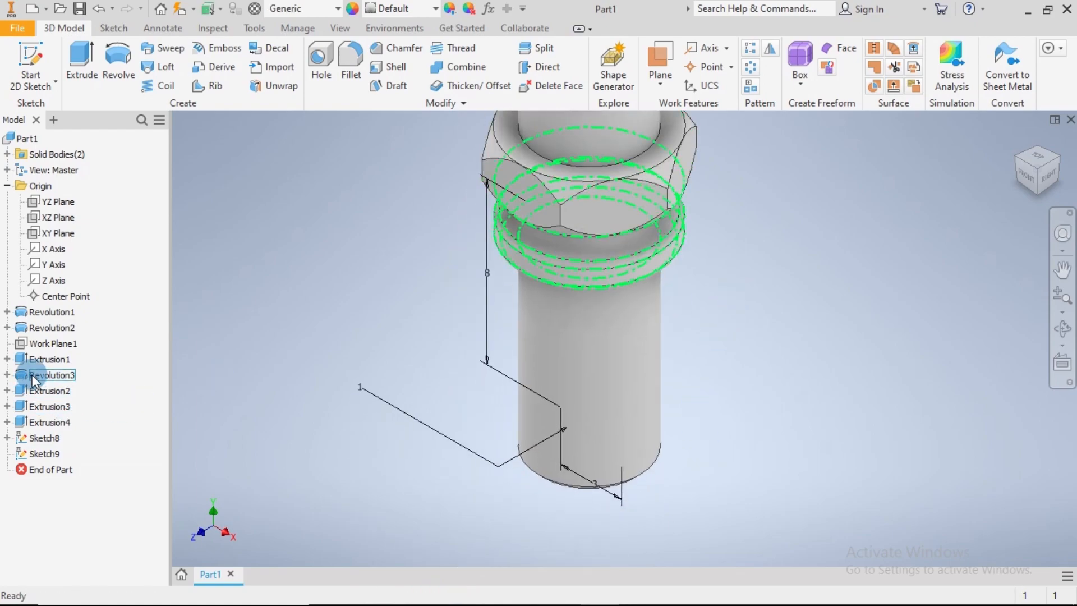
click(7, 374)
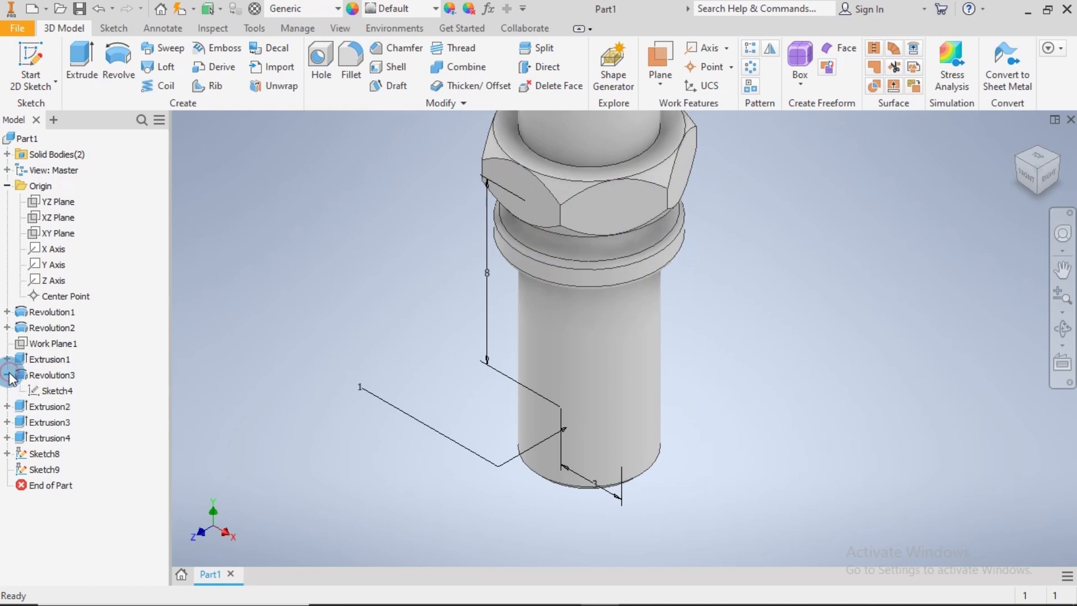
right_click(56, 392)
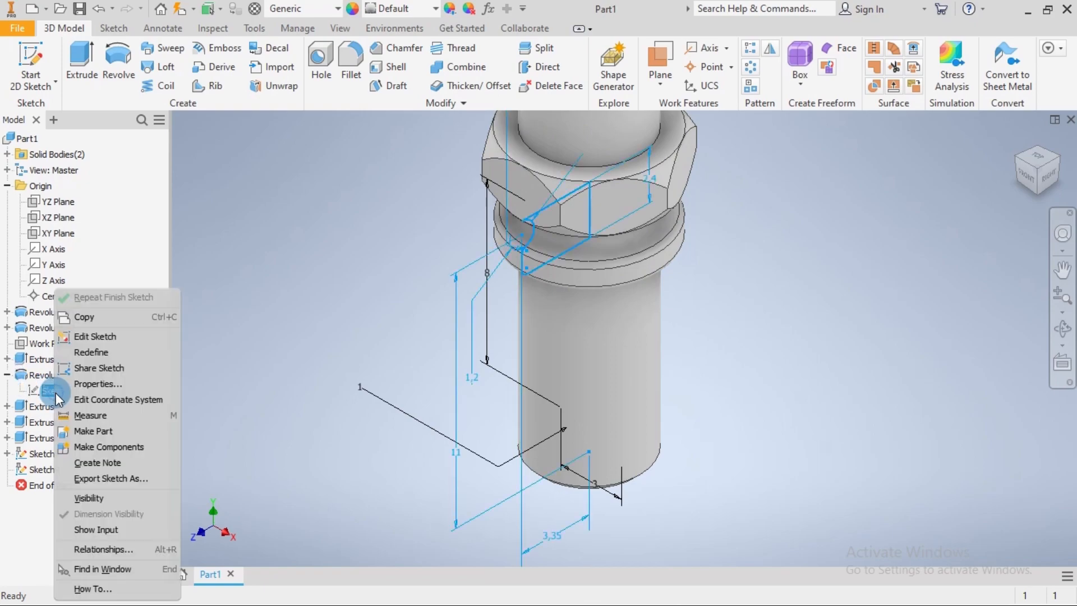
click(96, 339)
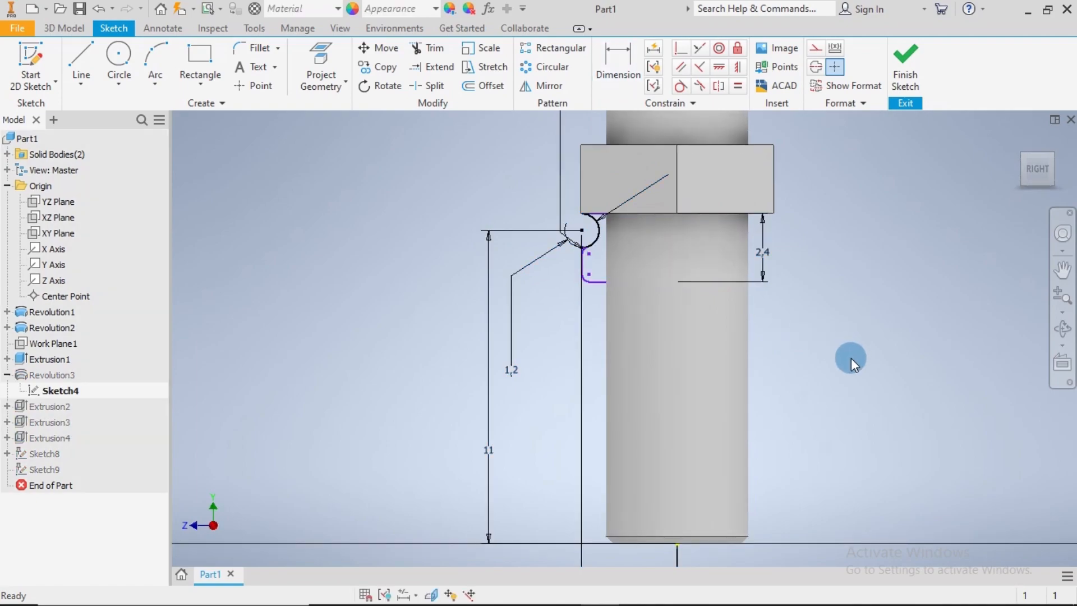
click(769, 251)
key(Delete)
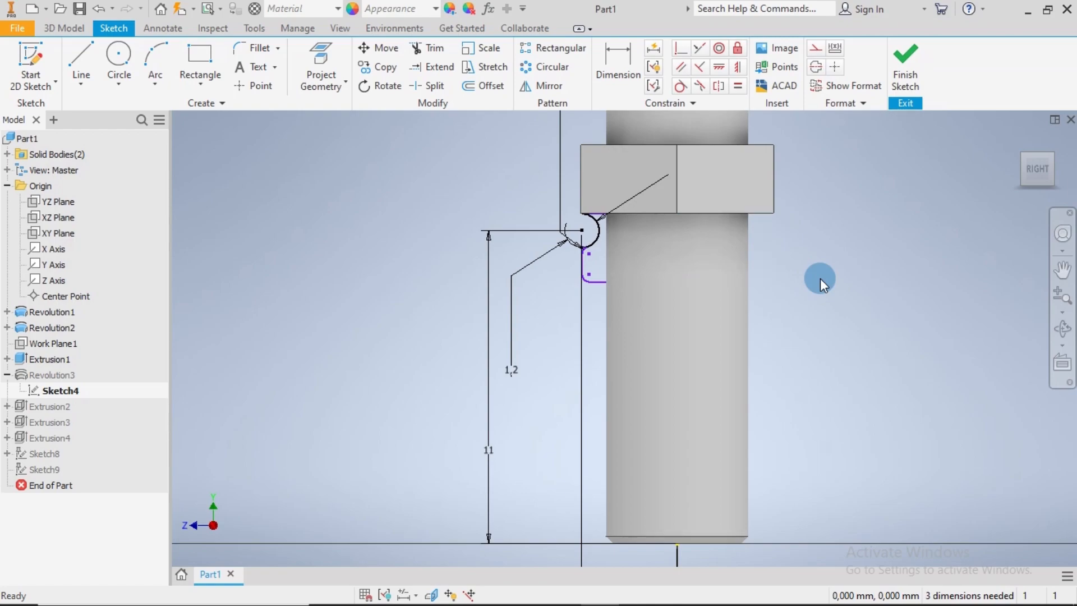
Dimension the vertical distance from the body's bottom centre point to the collar's lower line as 8 mm and finish the sketch
click(621, 59)
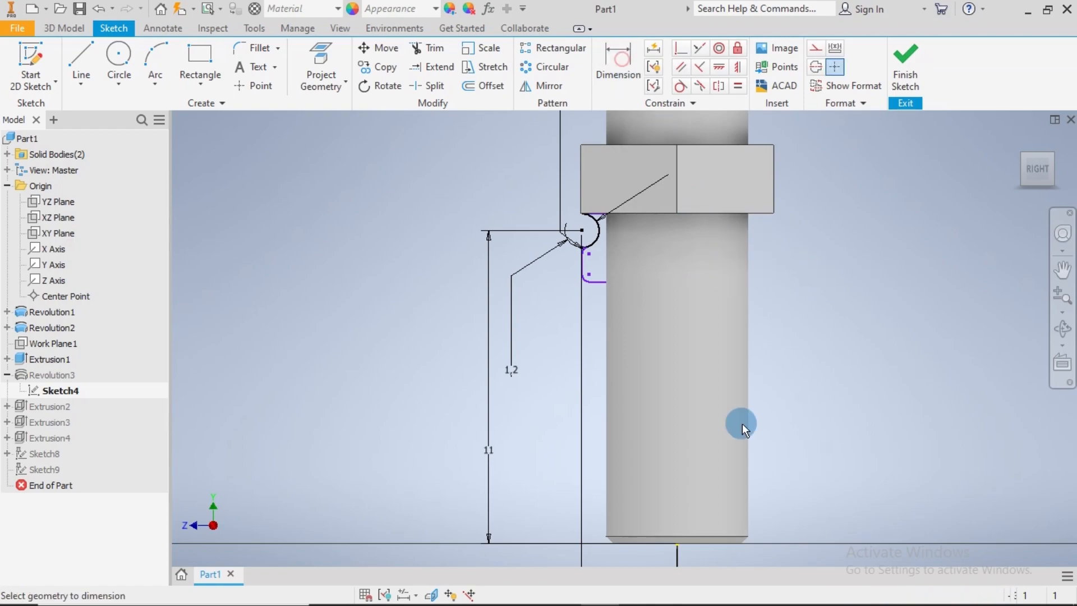
click(679, 547)
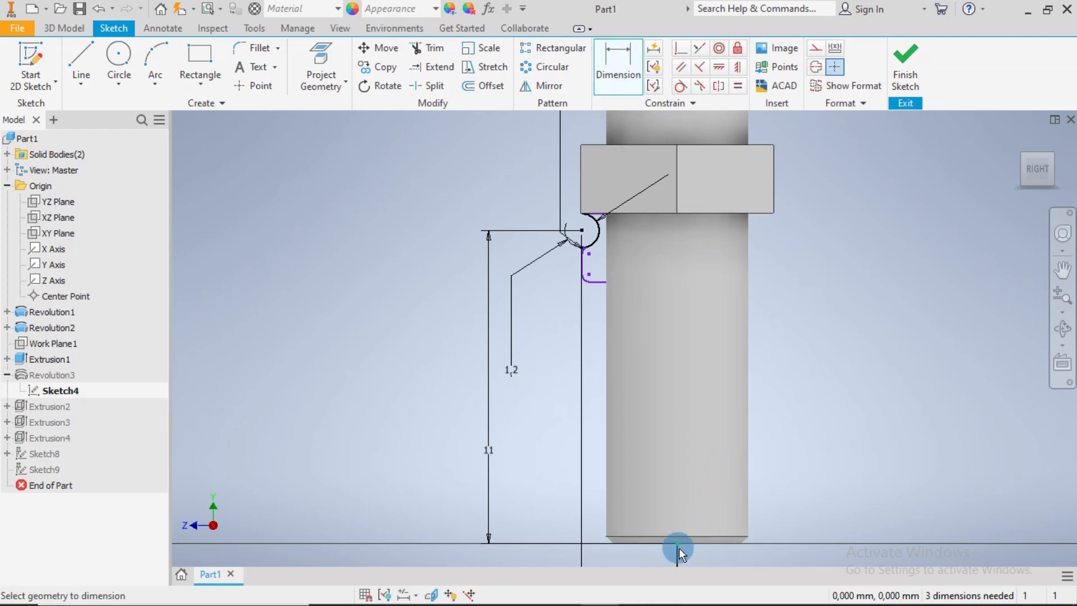
click(596, 283)
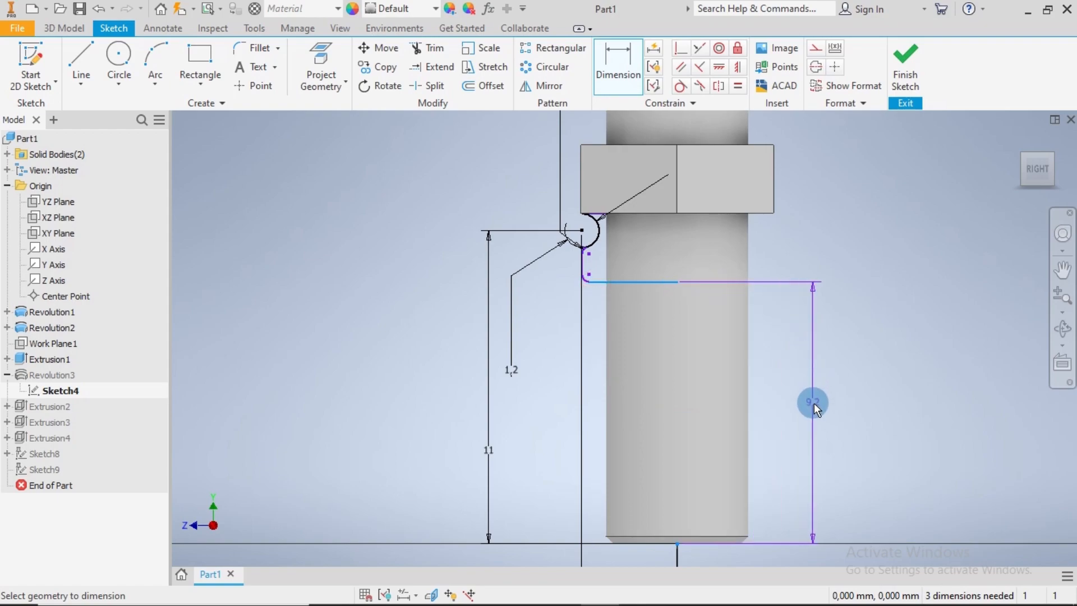
click(814, 402)
text(8)
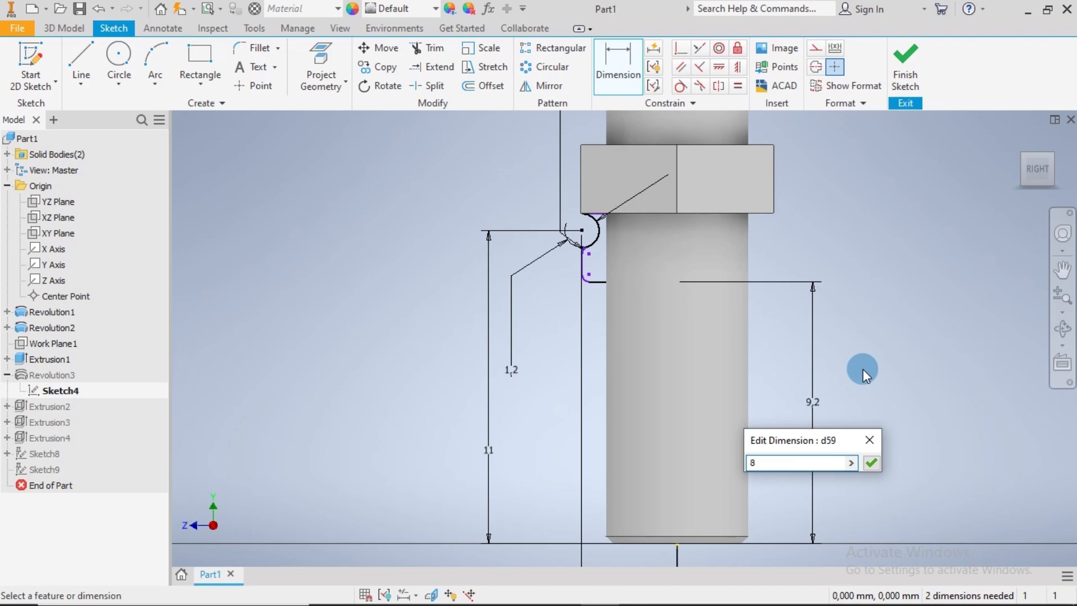
key(Return)
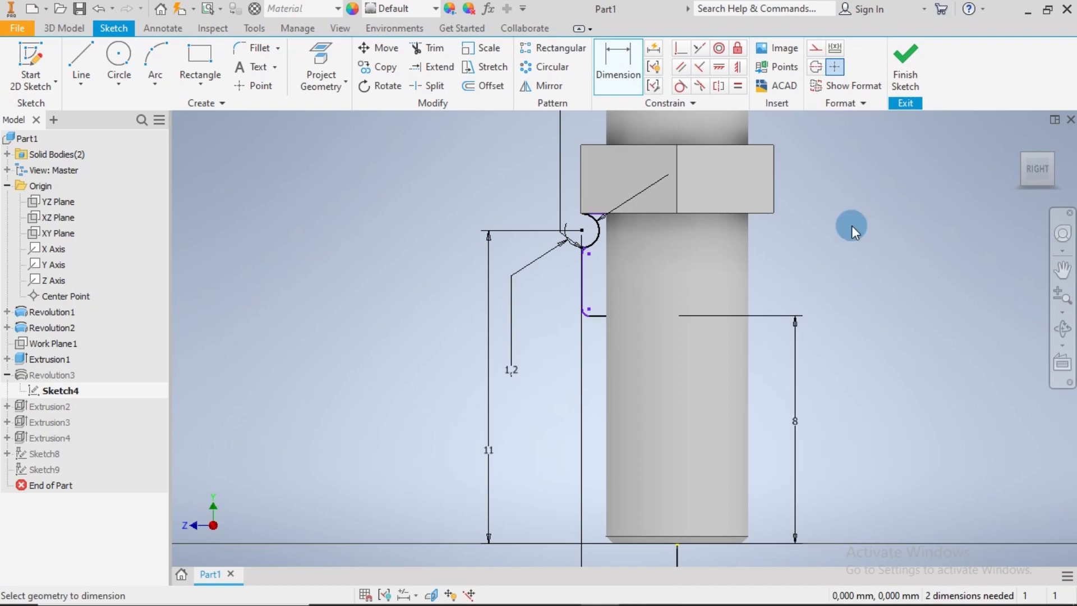
click(905, 75)
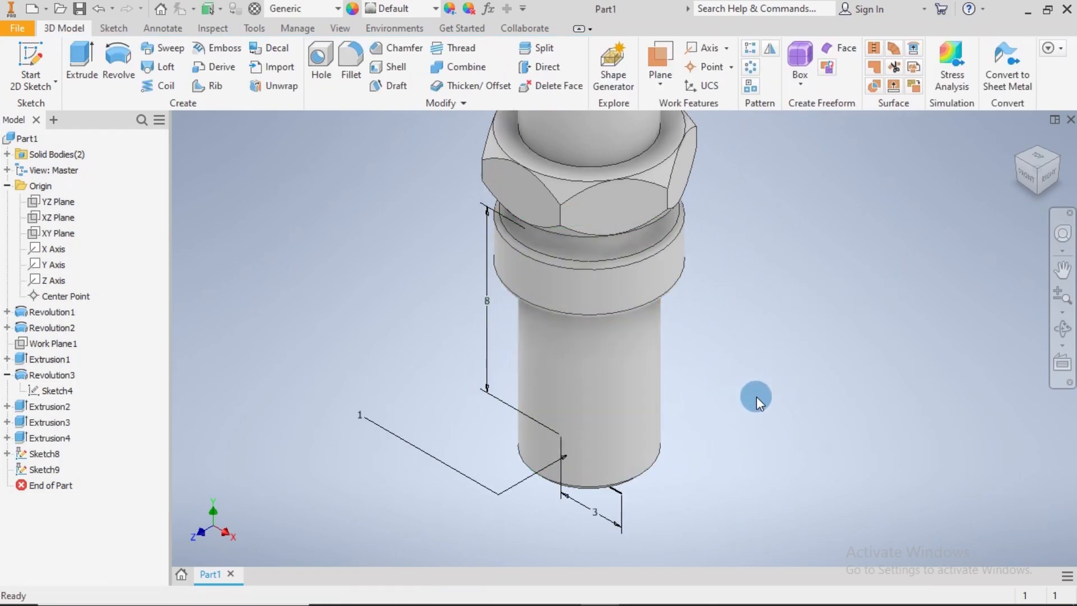
Start a sweep of the small rectangular profile and set the visual style to Wireframe with Hidden Edges
mouse_move(758, 394)
middle_down()
mouse_move(770, 369)
mouse_move(846, 338)
middle_up()
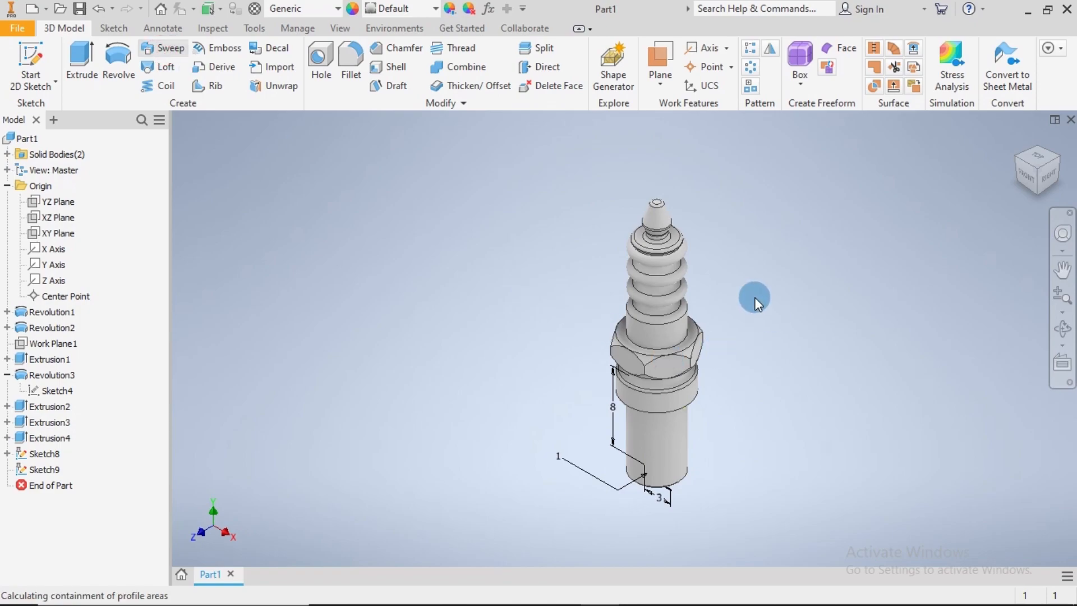
click(340, 28)
click(296, 83)
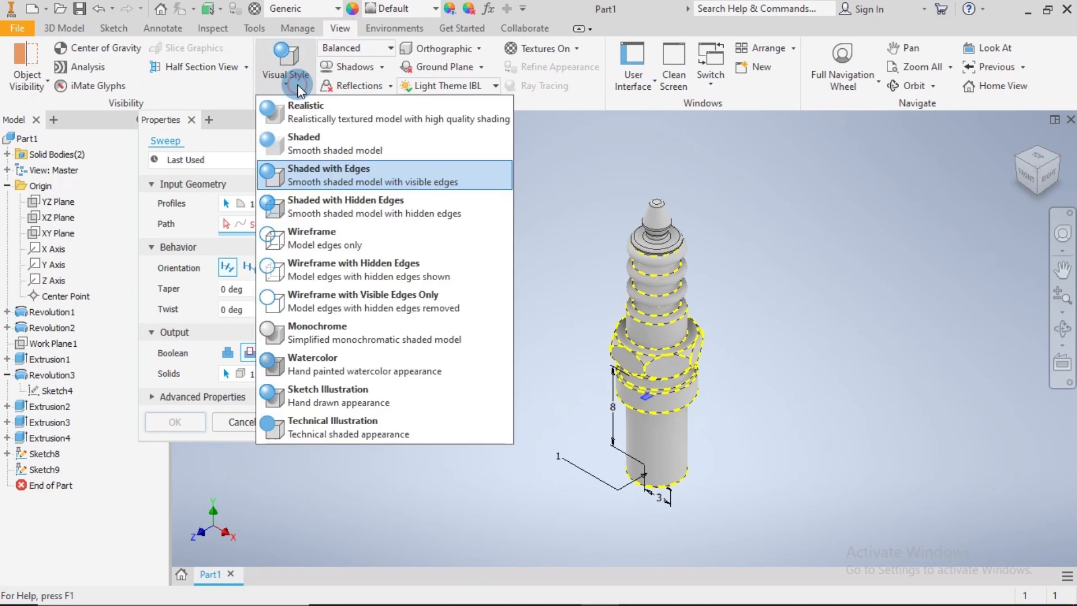
click(316, 271)
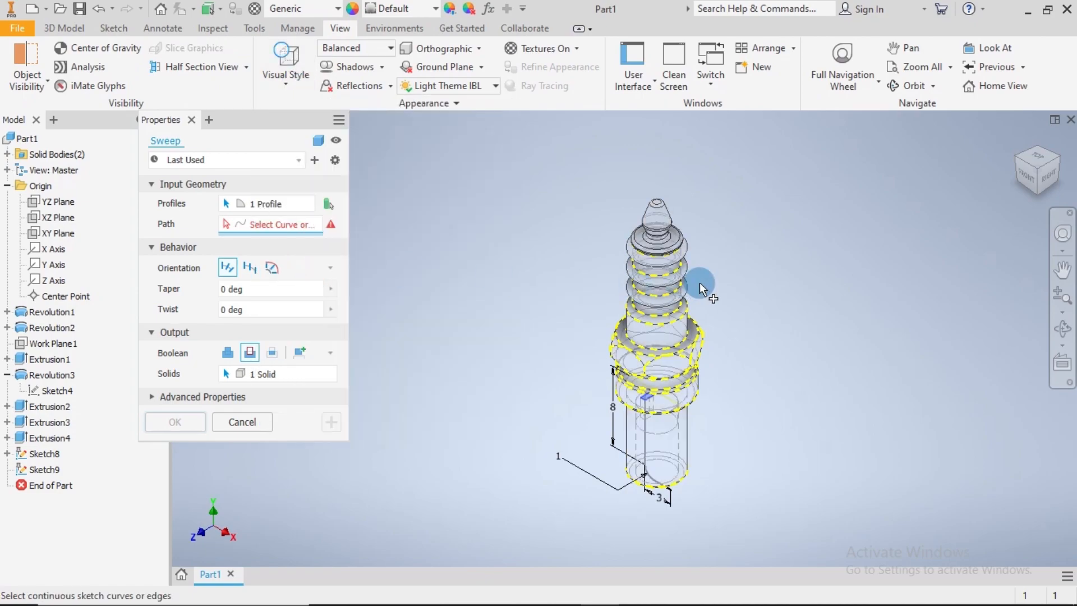
scroll(703, 405, up, 10)
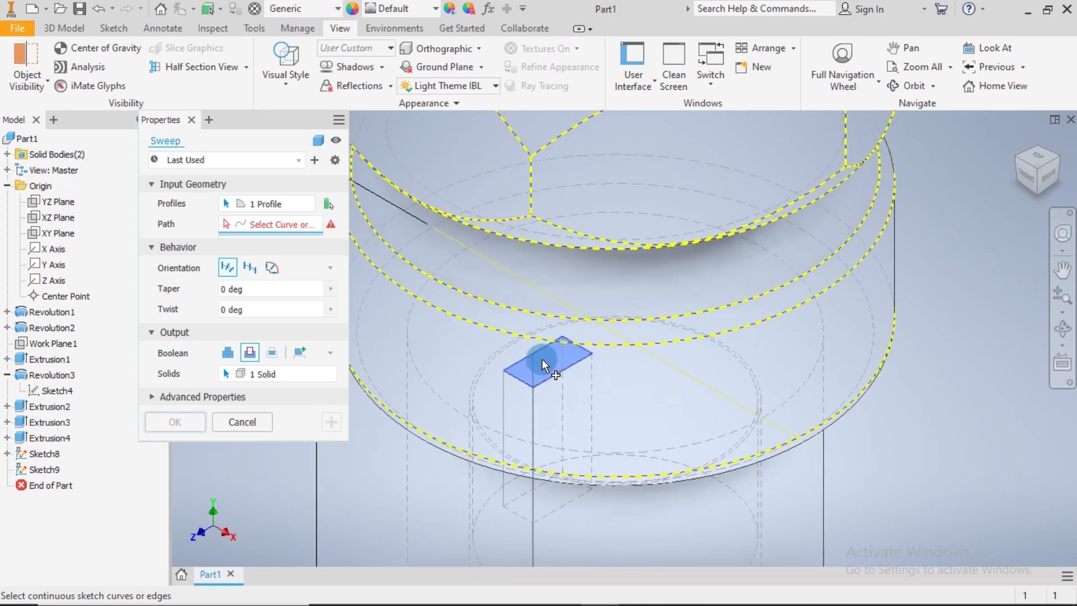
click(287, 206)
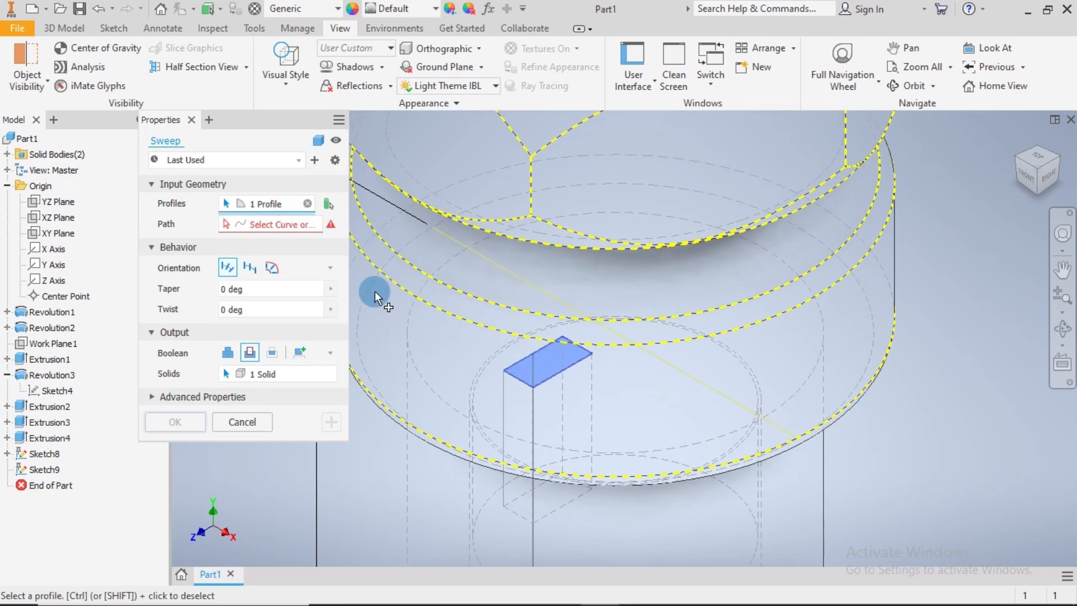
click(300, 226)
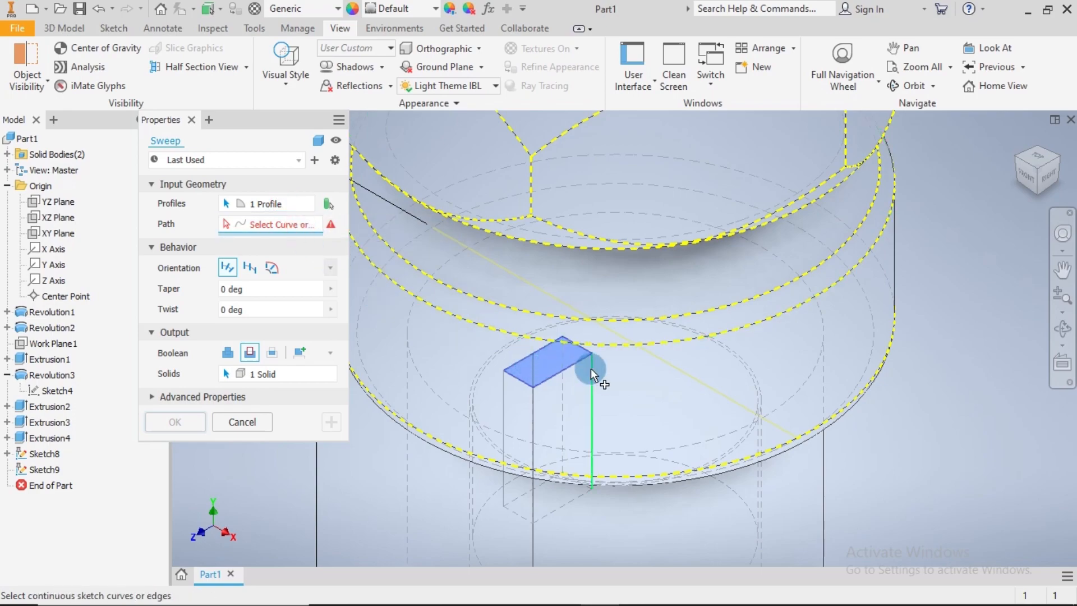
scroll(590, 368, down, 4)
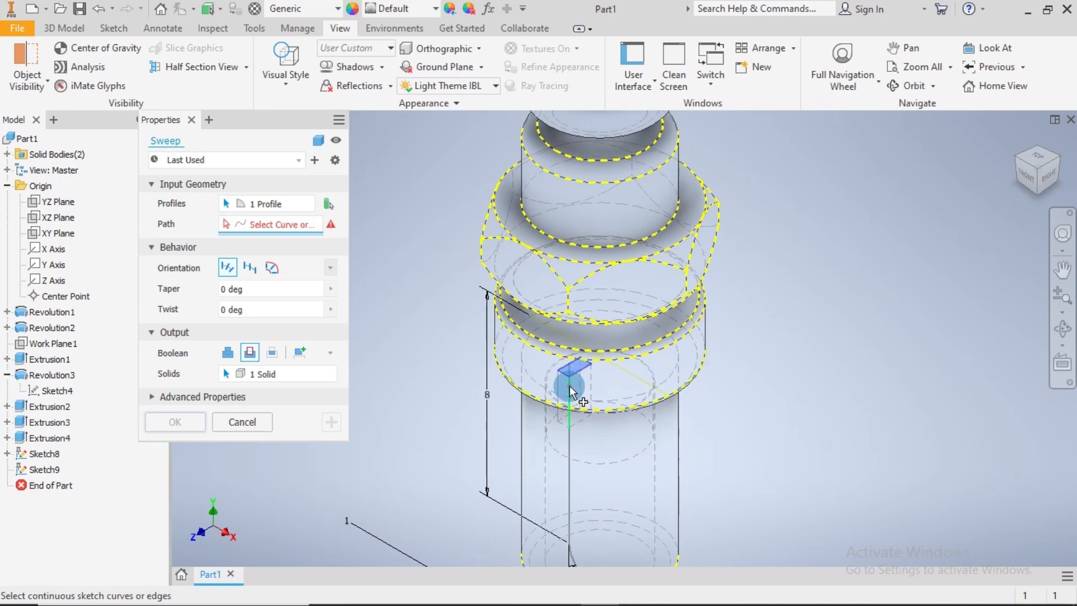
click(569, 387)
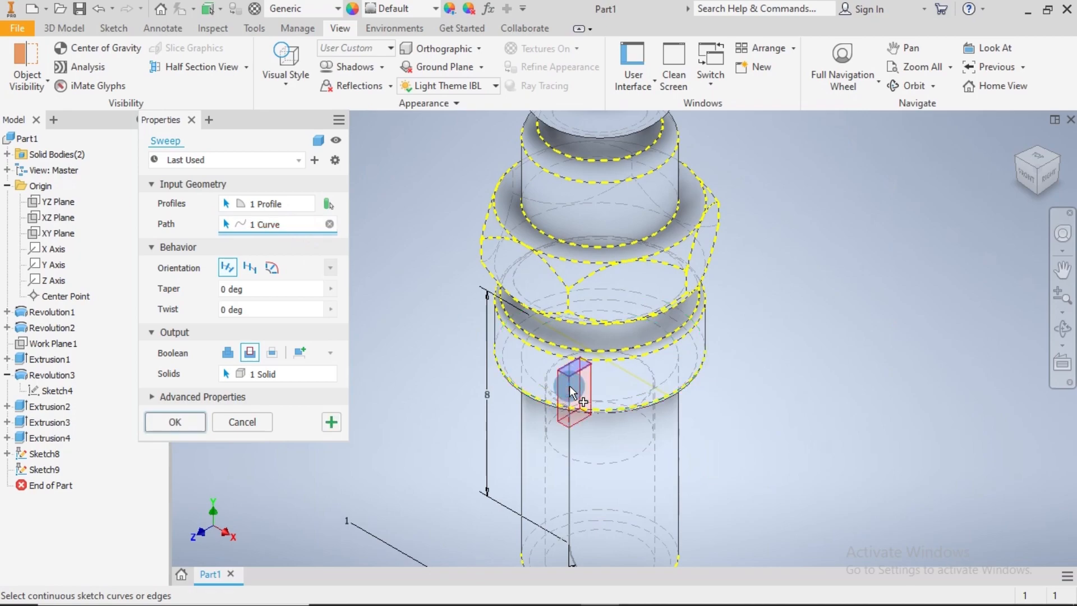
scroll(570, 447, up, 2)
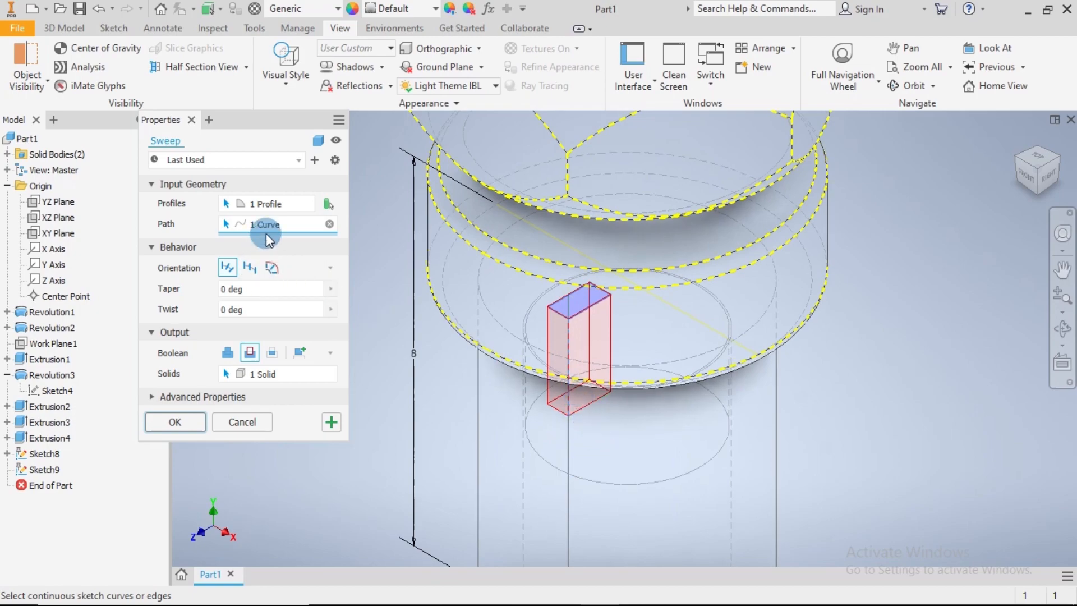
click(329, 223)
Use the bent electrode path sketch as the sweep path and set the sweep's output to a new solid
mouse_move(698, 396)
shift+middle_down()
mouse_move(711, 392)
mouse_move(711, 408)
mouse_move(694, 400)
shift+middle_up()
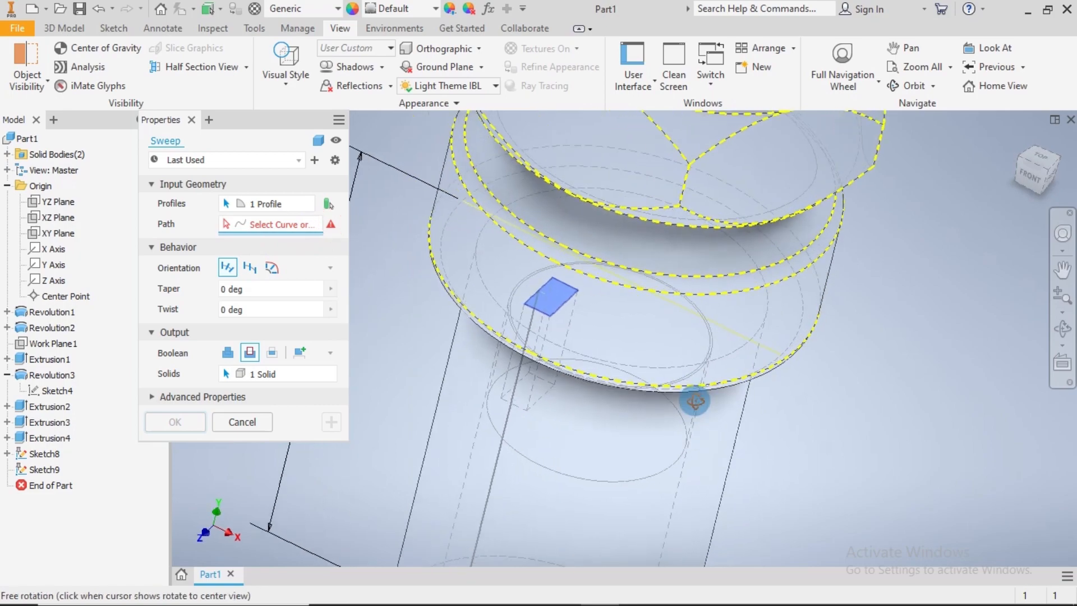
click(537, 320)
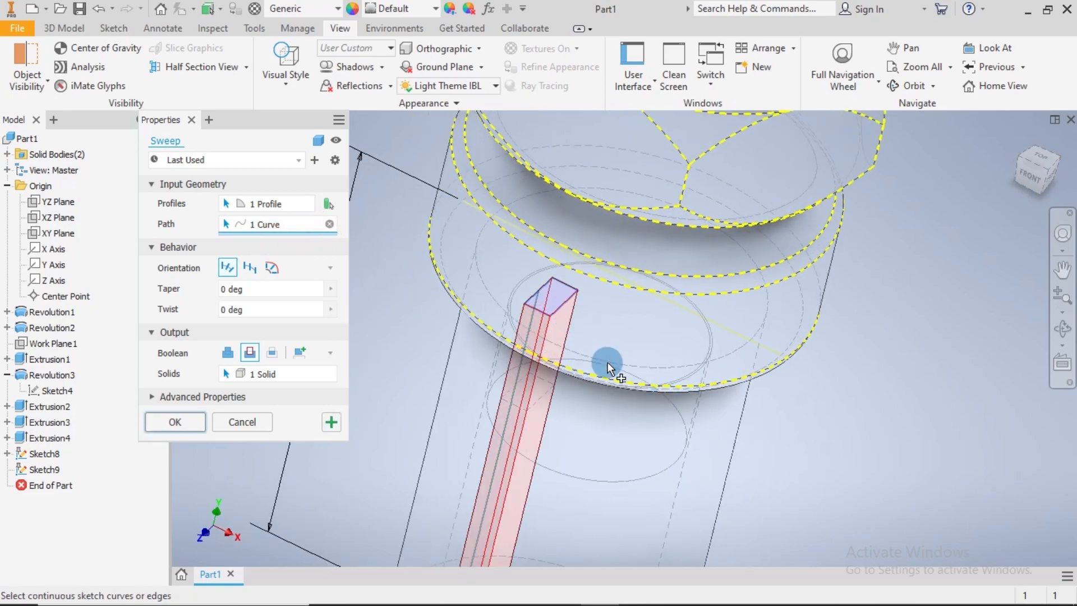
scroll(617, 368, up, 3)
middle_drag(697, 416, 693, 388)
scroll(614, 429, down, 3)
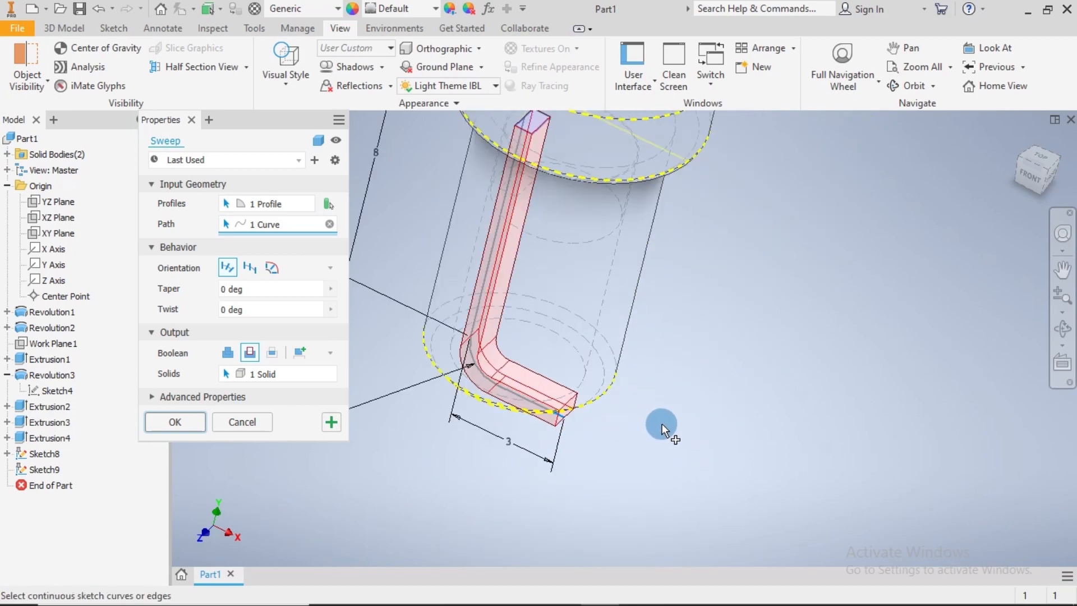
shift+middle_drag(675, 423, 697, 396)
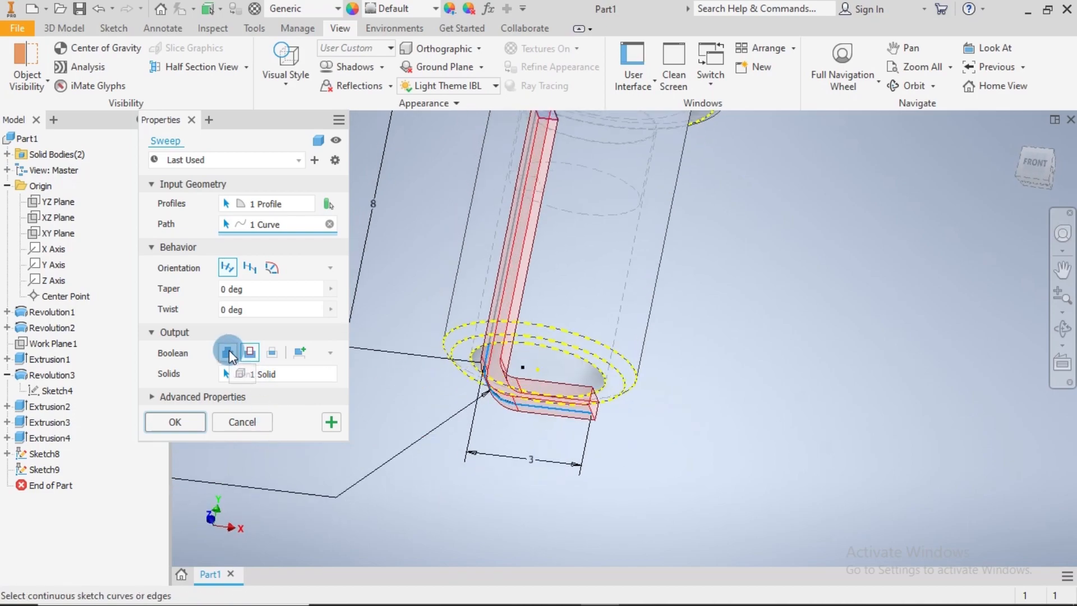
click(302, 352)
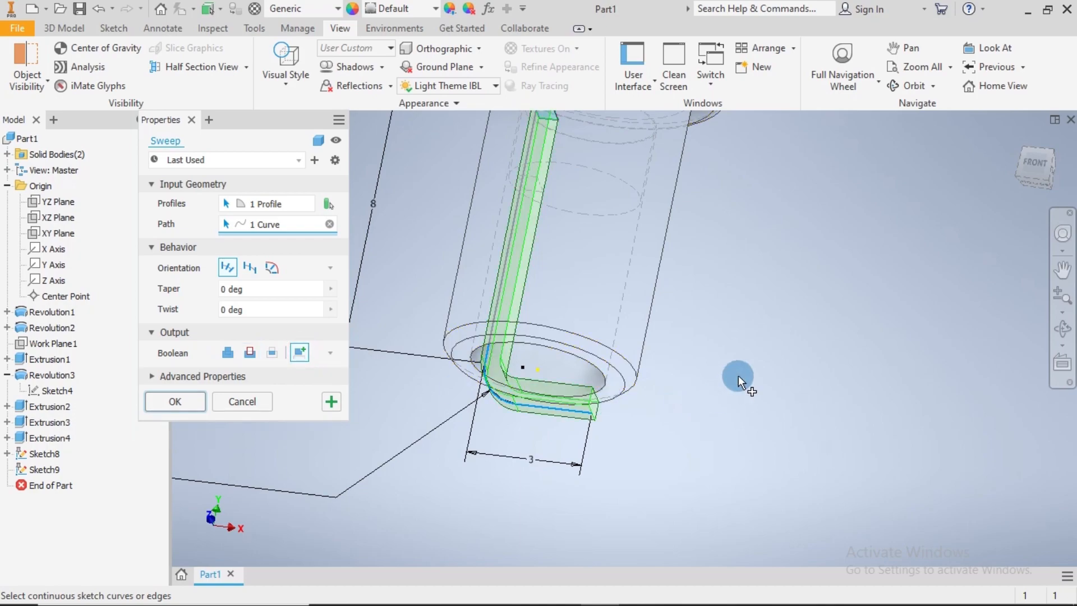
scroll(740, 365, down, 3)
mouse_move(772, 271)
shift+middle_down()
mouse_move(731, 281)
mouse_move(759, 284)
shift+middle_up()
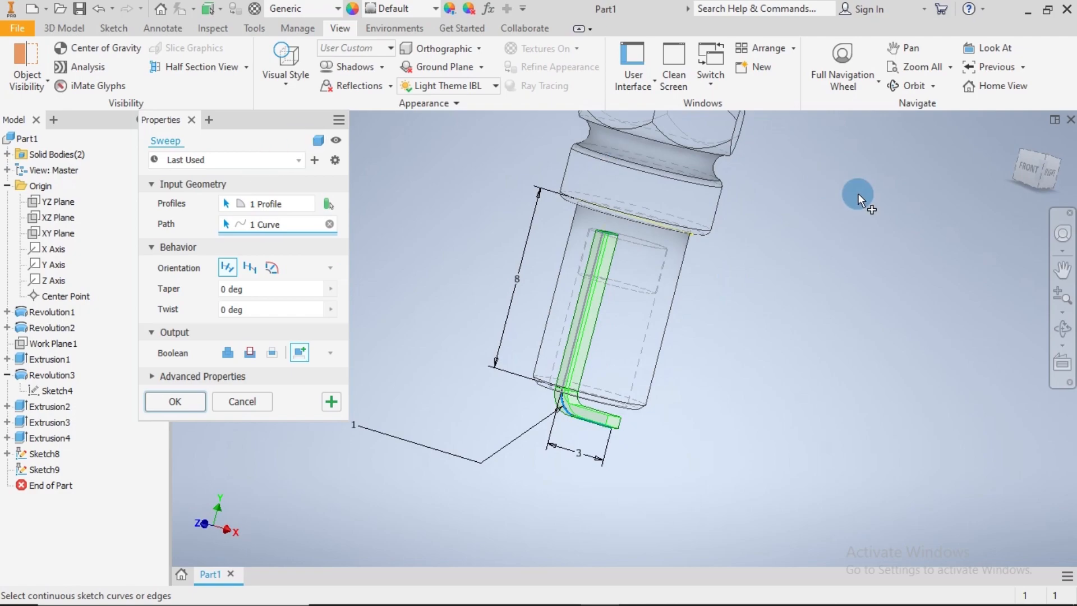
Set the visual style back to Shaded with Edges and complete the electrode sweep
click(287, 86)
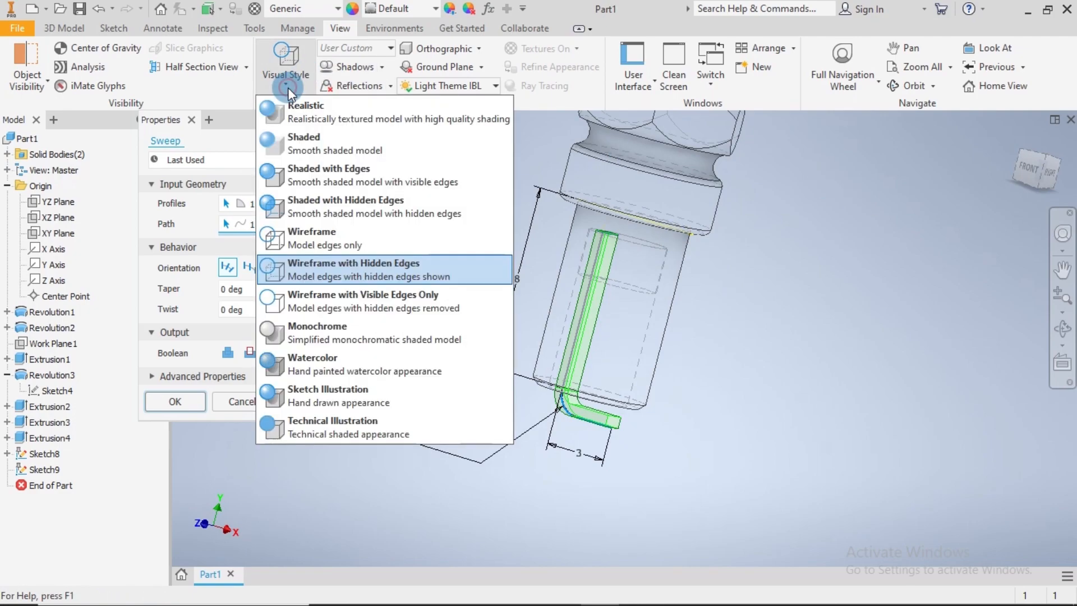
click(299, 181)
click(759, 400)
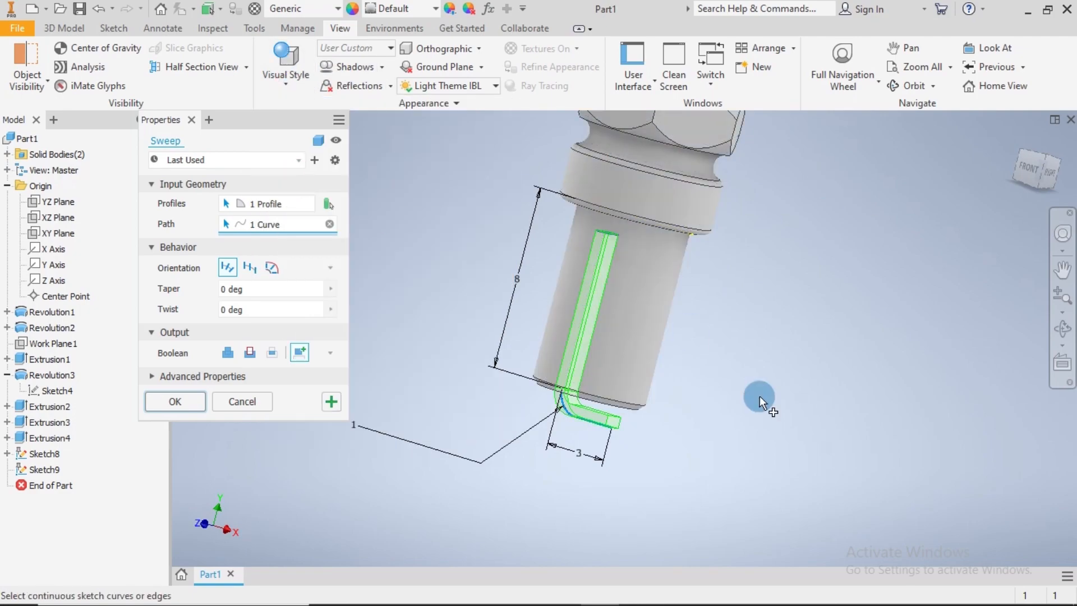
shift+middle_drag(734, 420, 791, 426)
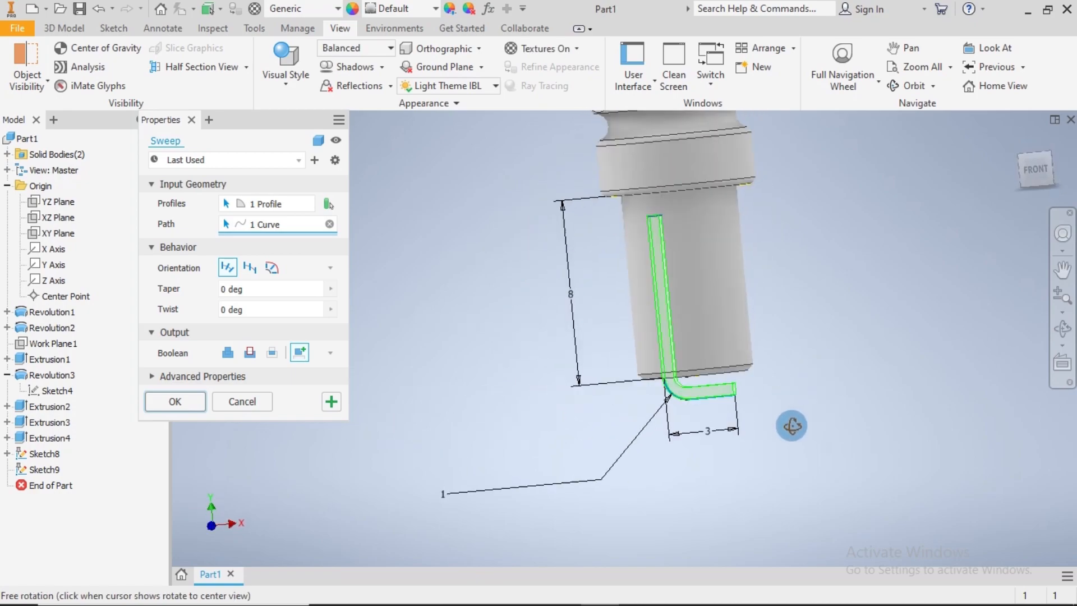
click(175, 401)
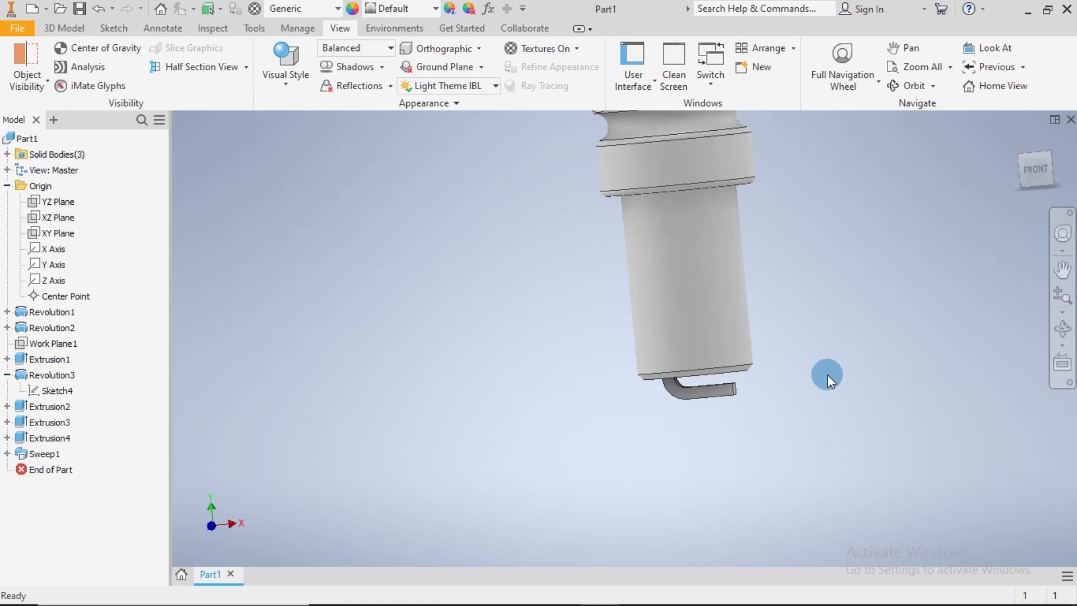
Start a fillet with 0.15 mm radius and select the two long edges on one side of the bent ground electrode
shift+middle_drag(817, 370, 774, 362)
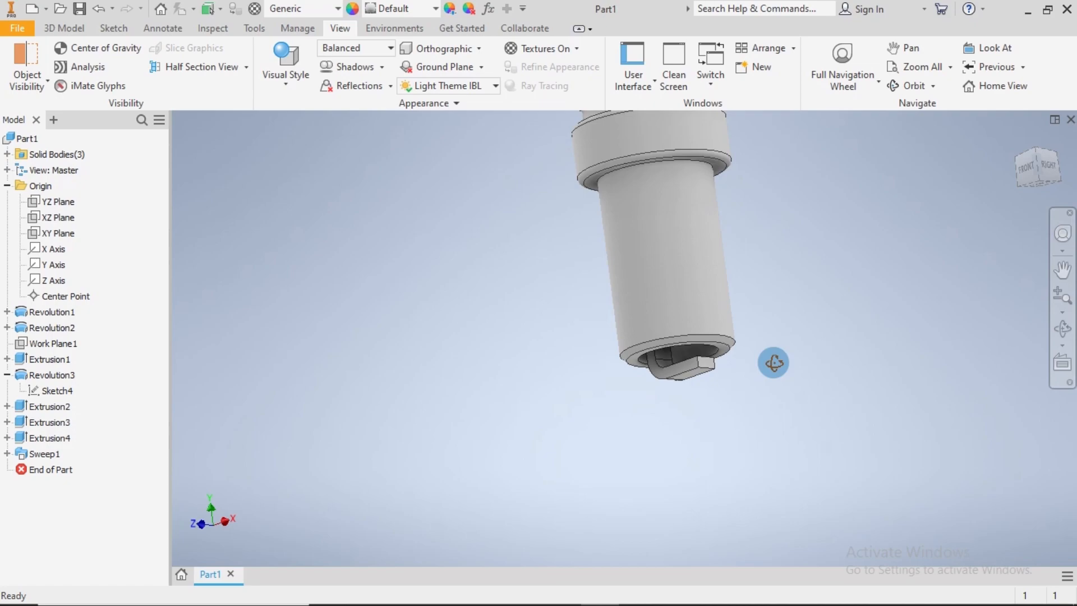
click(70, 29)
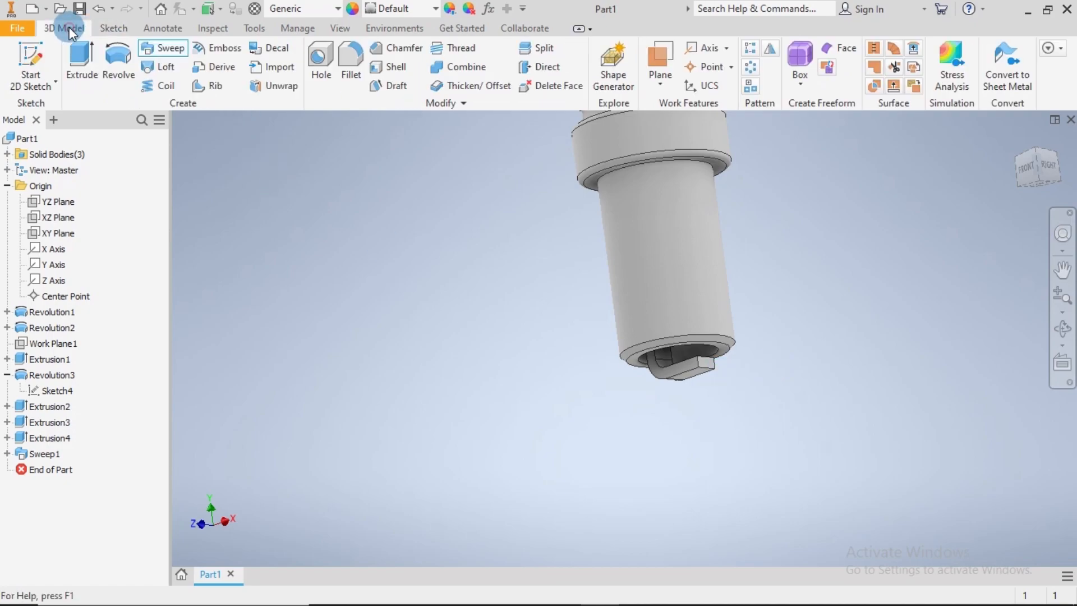
click(350, 56)
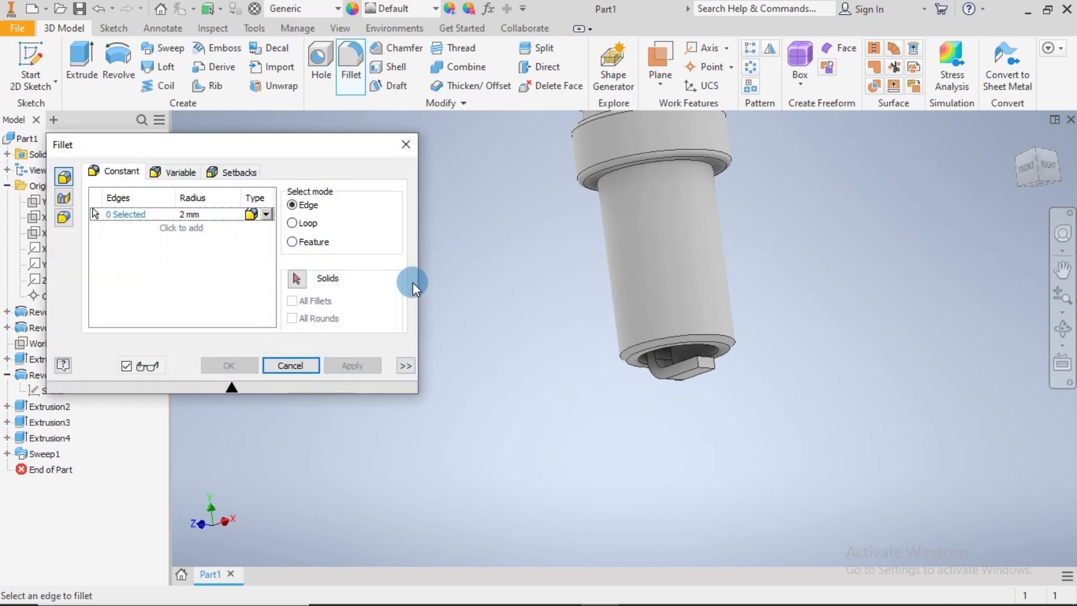
click(197, 216)
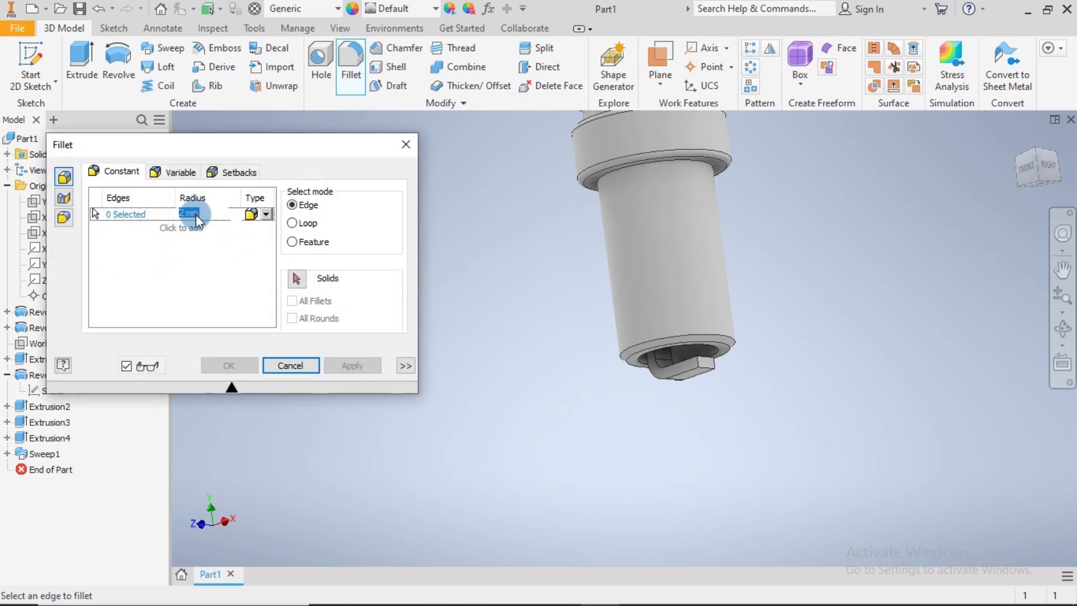
text(0.15)
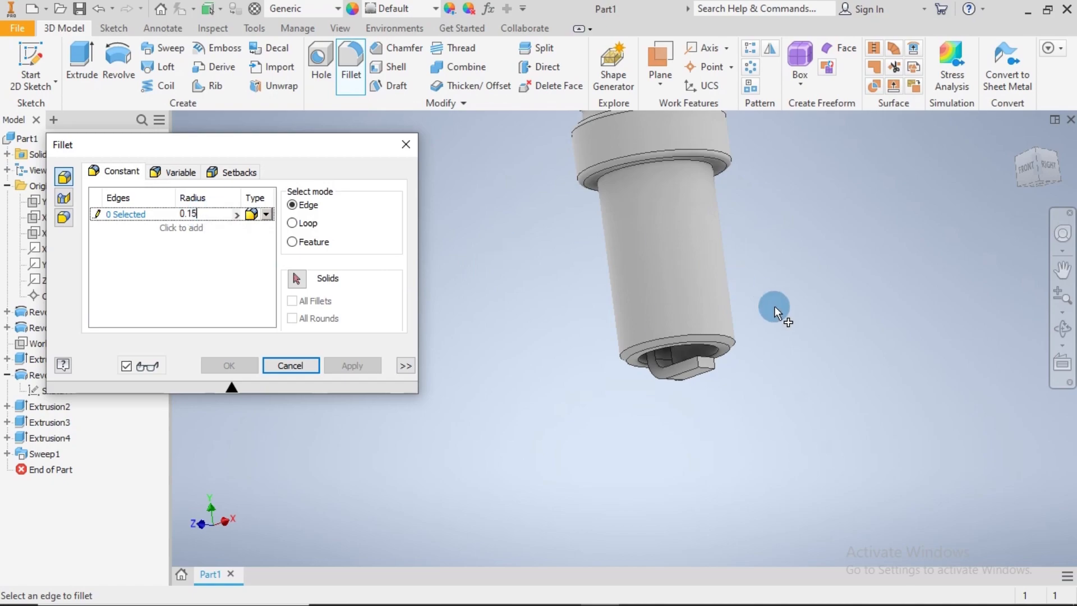
scroll(773, 305, up, 3)
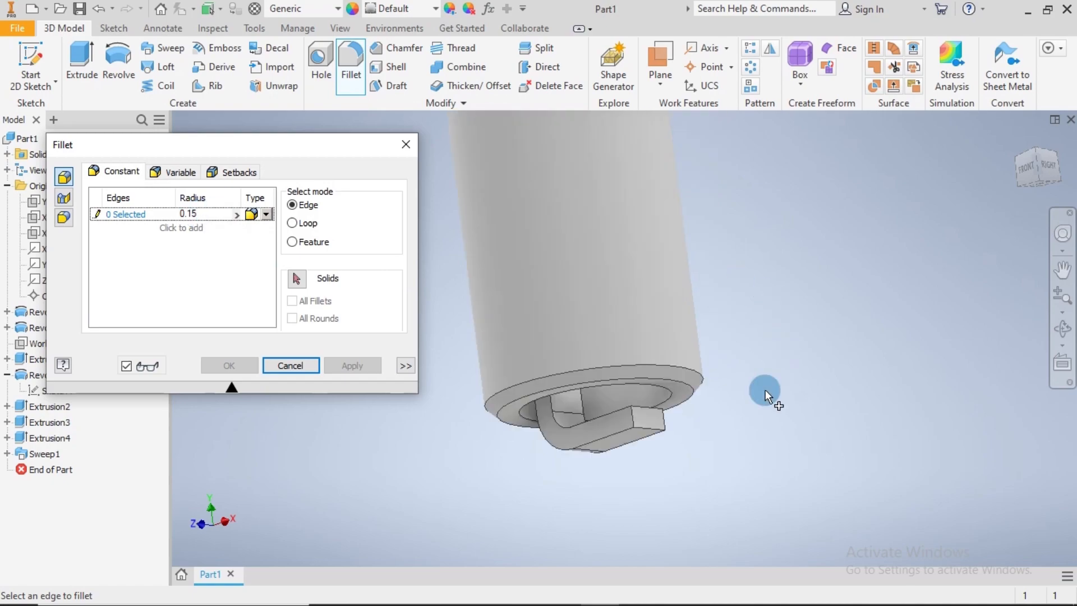
click(611, 436)
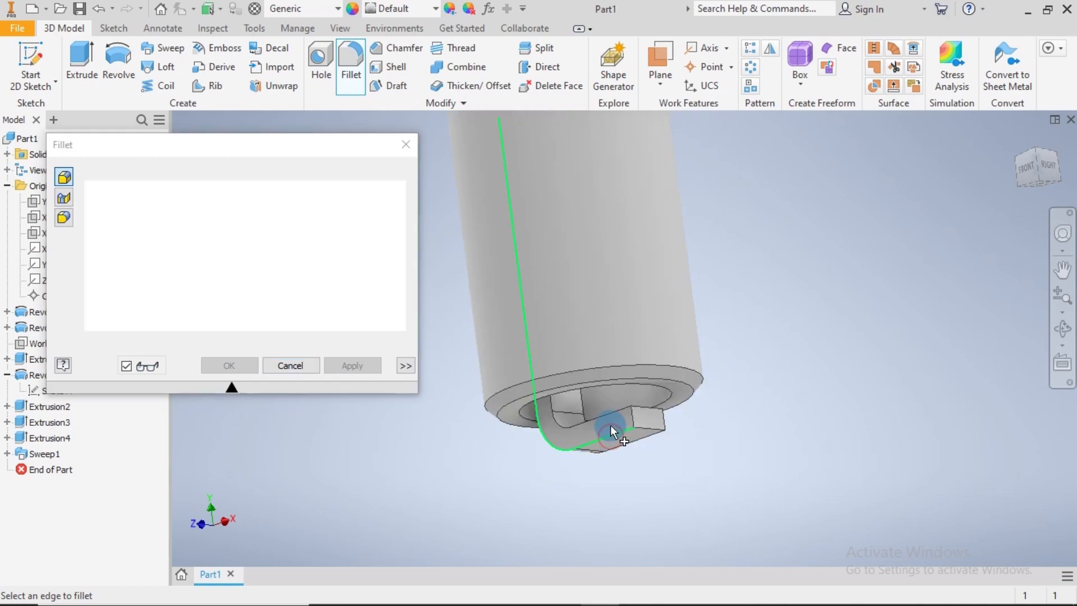
click(615, 416)
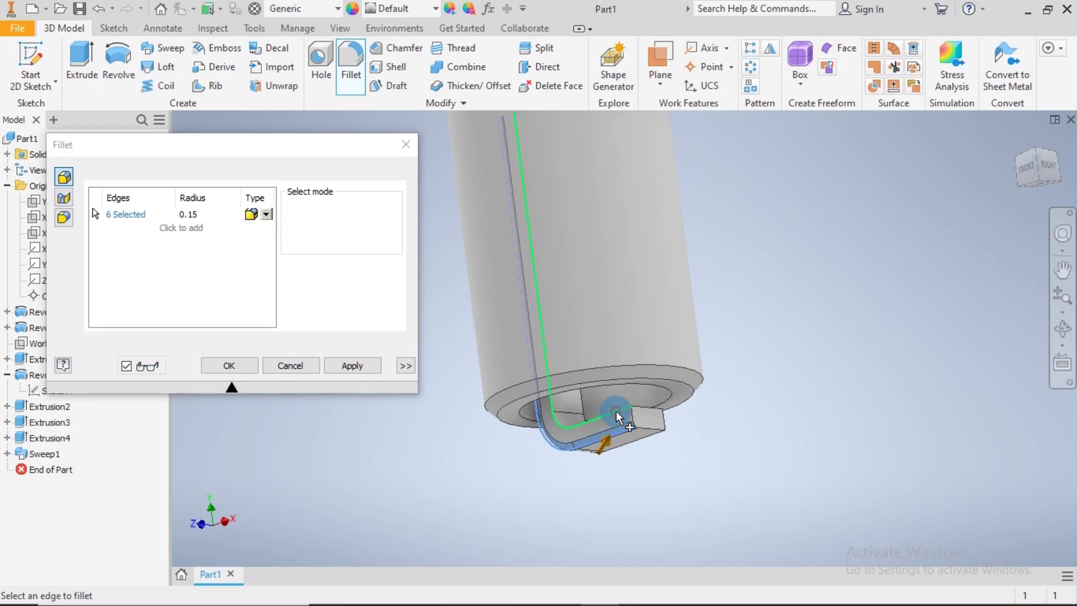
Add the four edges of the electrode's free end face to the fillet selection
click(658, 433)
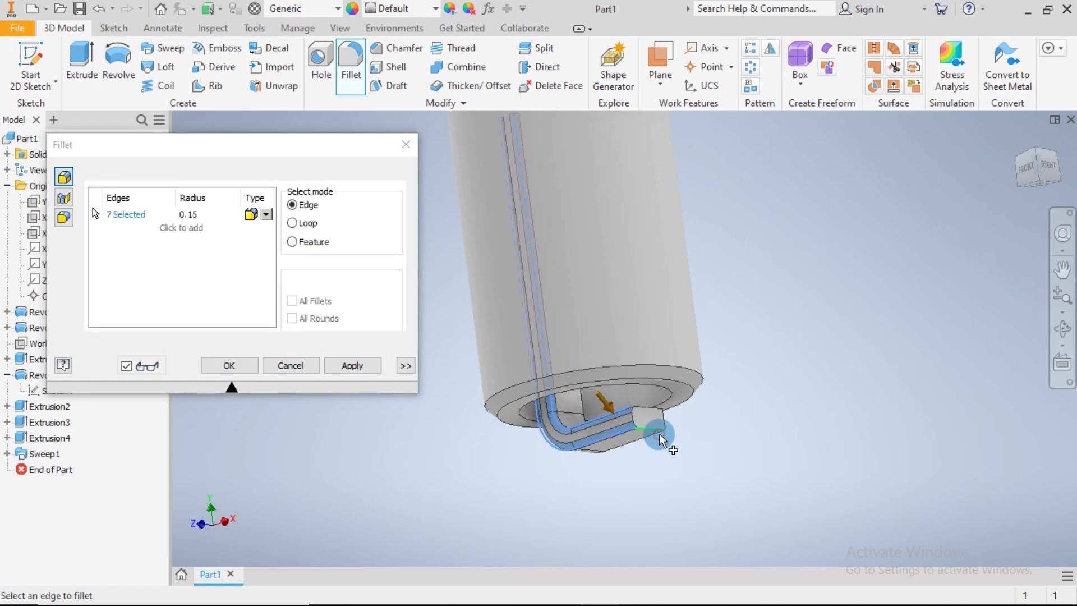
click(634, 417)
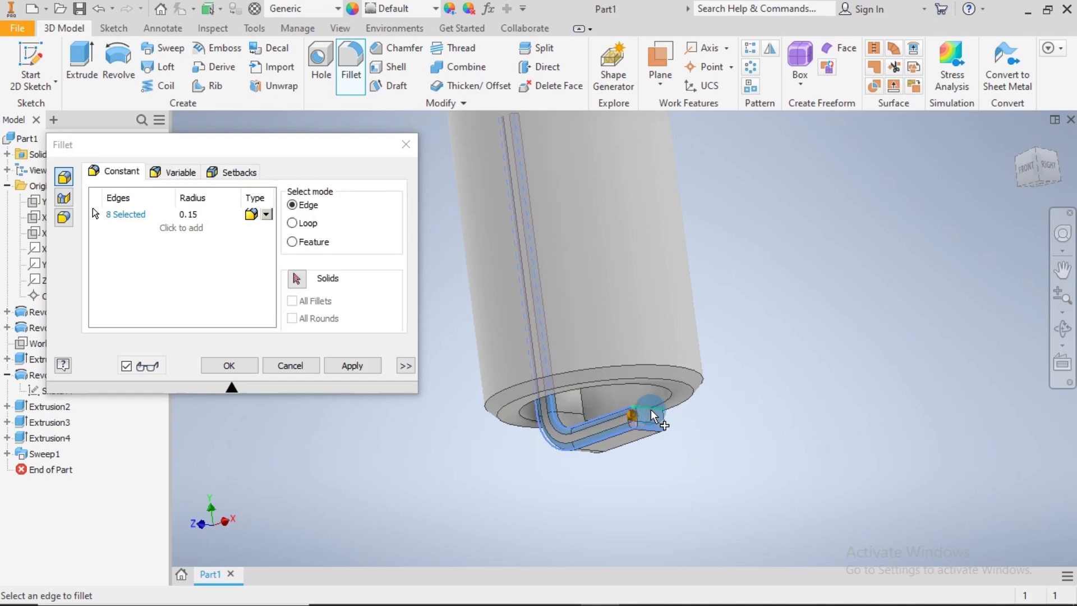
click(651, 410)
click(663, 420)
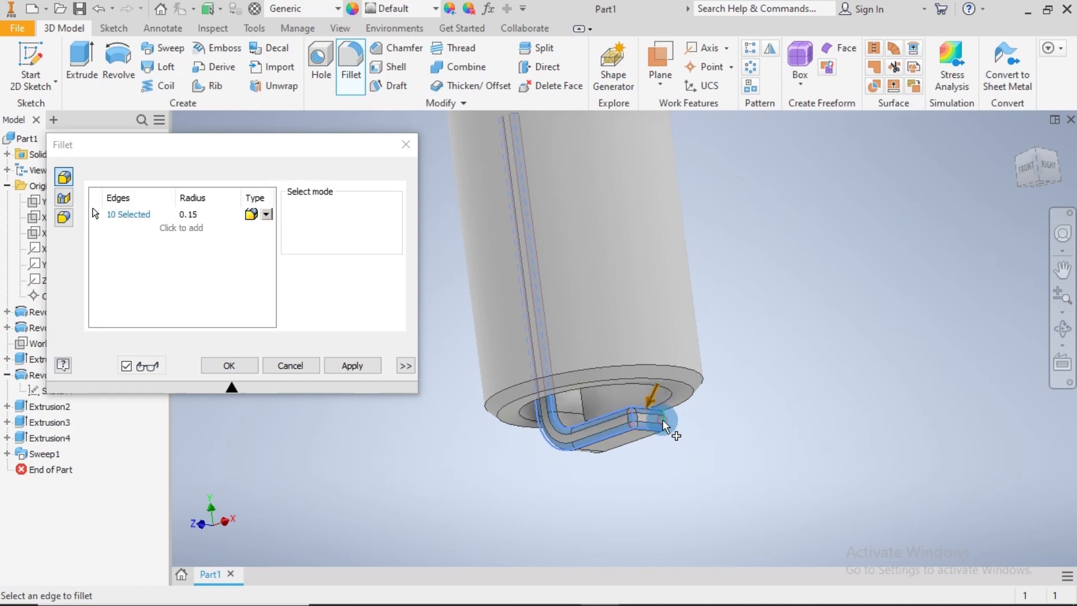
Add the electrode's two remaining long edges to the selection, apply the 0.15 mm fillet and close the Fillet command
click(651, 437)
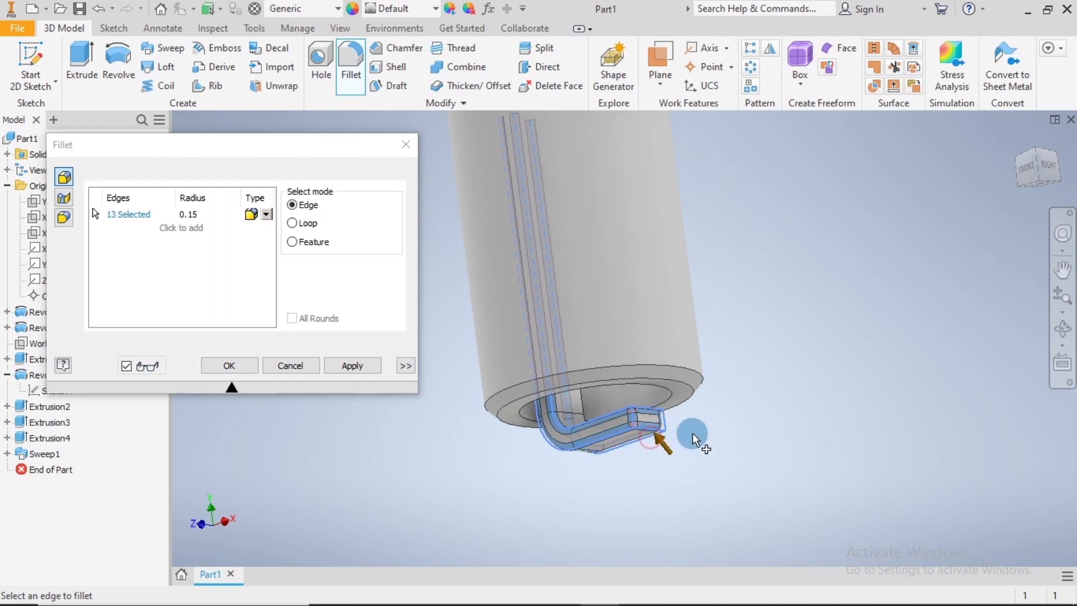
shift+middle_drag(726, 418, 619, 441)
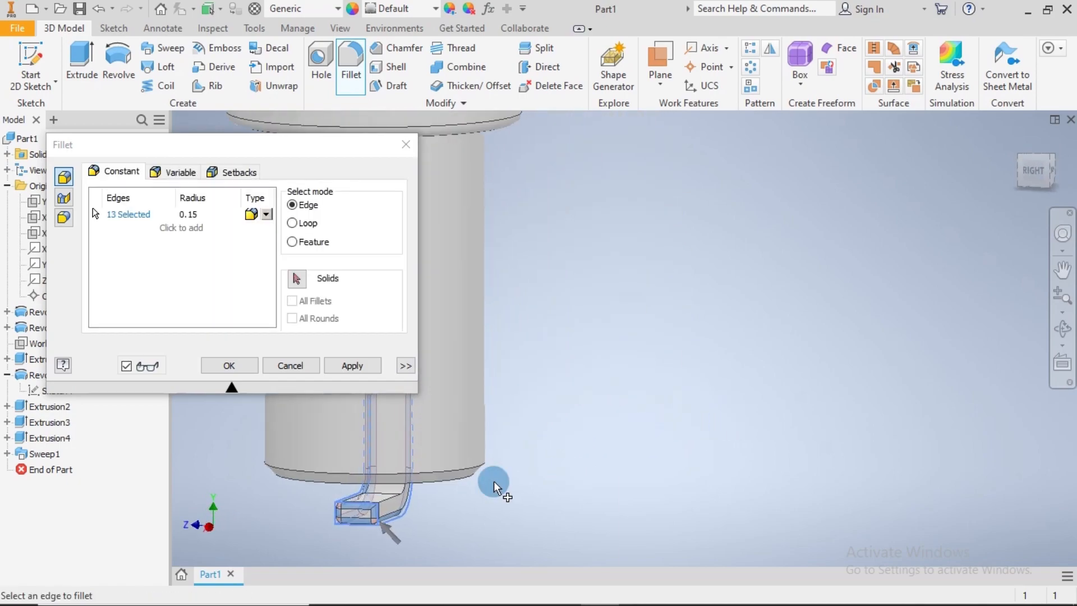
click(387, 498)
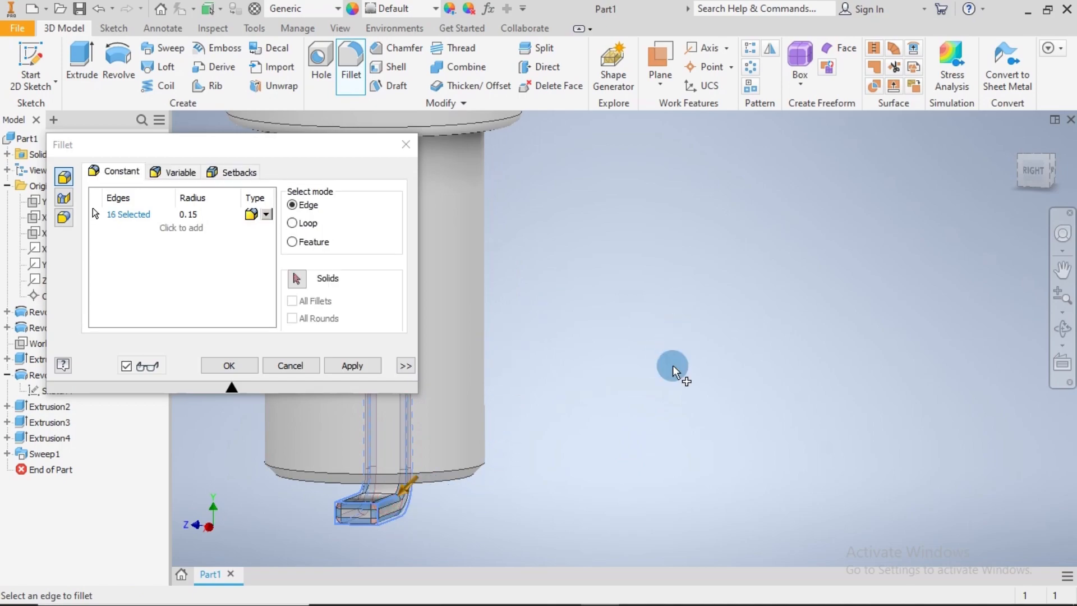
shift+middle_drag(642, 403, 705, 407)
click(353, 365)
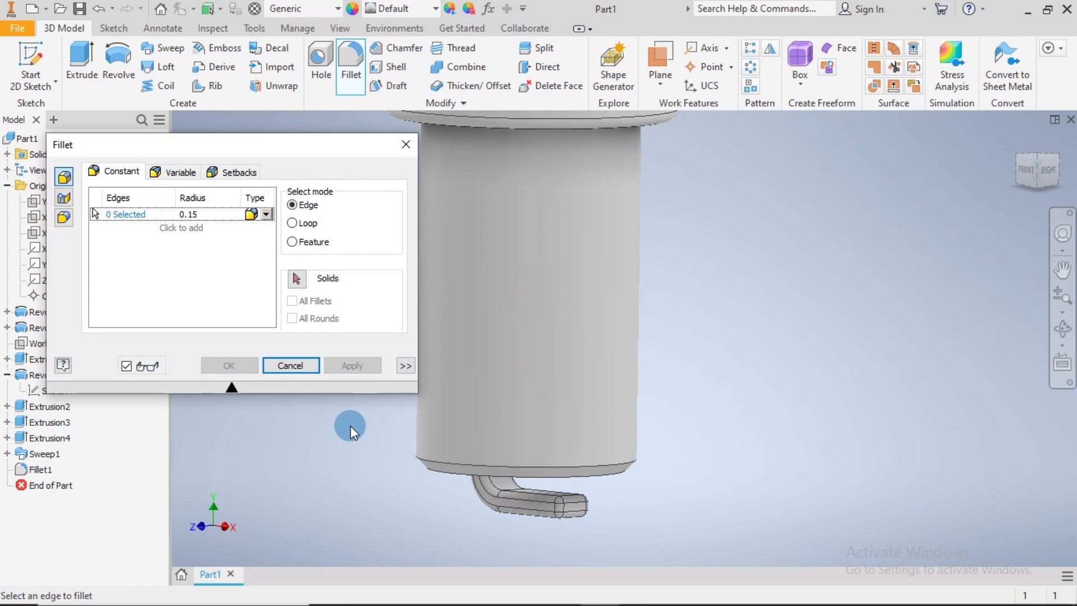
click(292, 374)
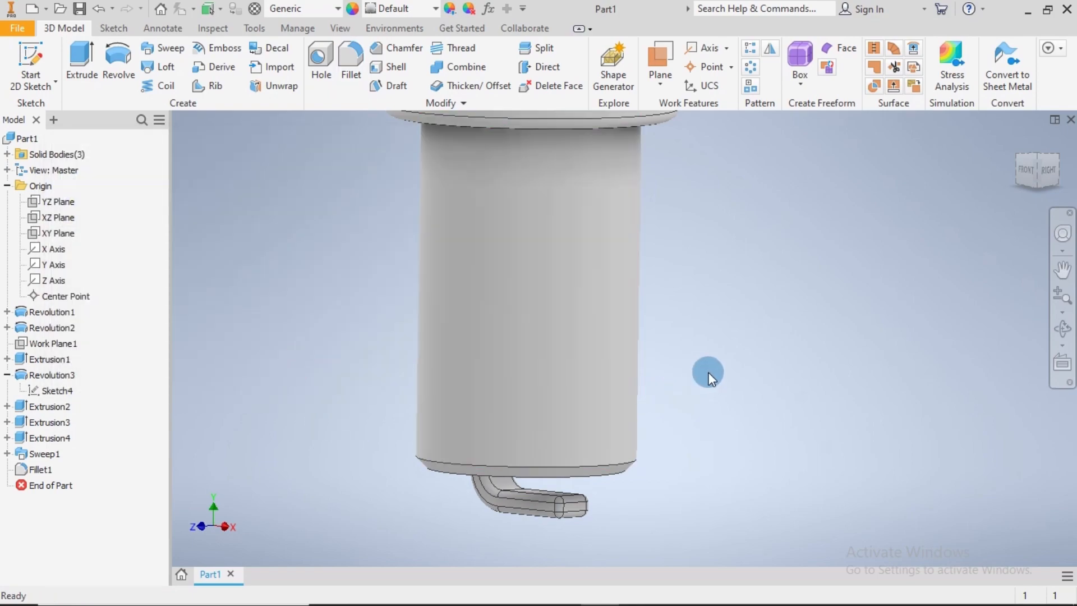
Fillet the circular edge where the lower cylindrical body meets the underside of the collar with a 0.25 mm radius
scroll(770, 342, up, 5)
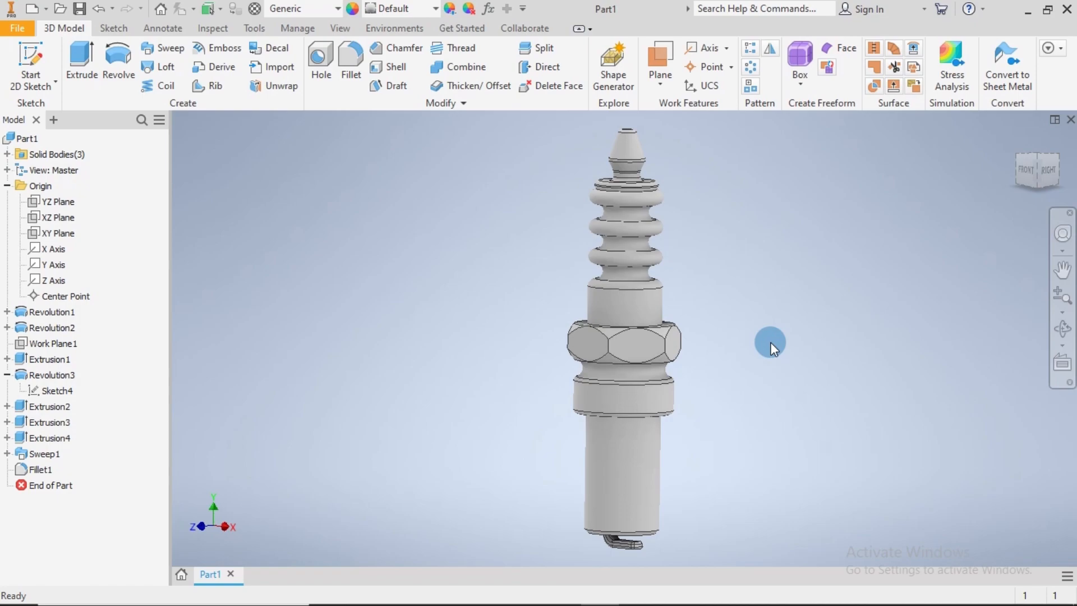
click(1016, 138)
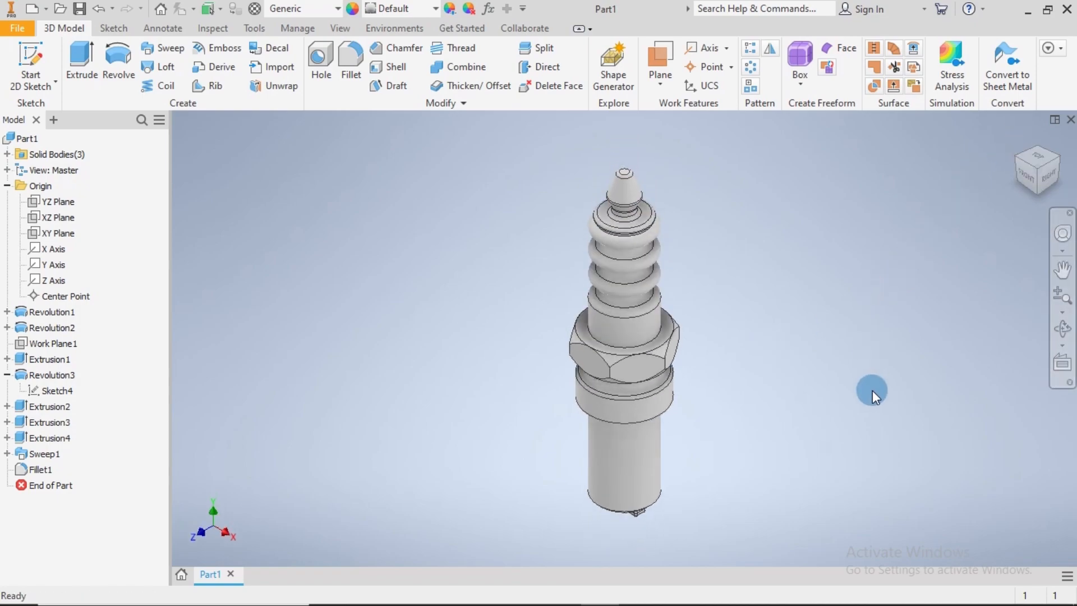
shift+middle_drag(873, 389, 858, 358)
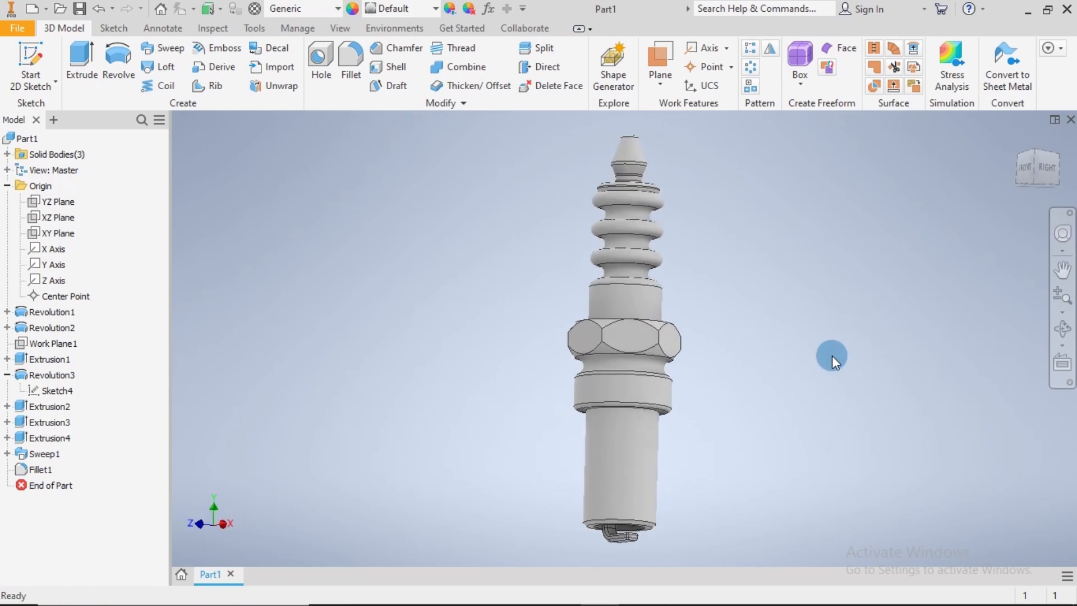
mouse_move(792, 412)
shift+middle_down()
mouse_move(786, 395)
mouse_move(783, 427)
mouse_move(781, 412)
shift+middle_up()
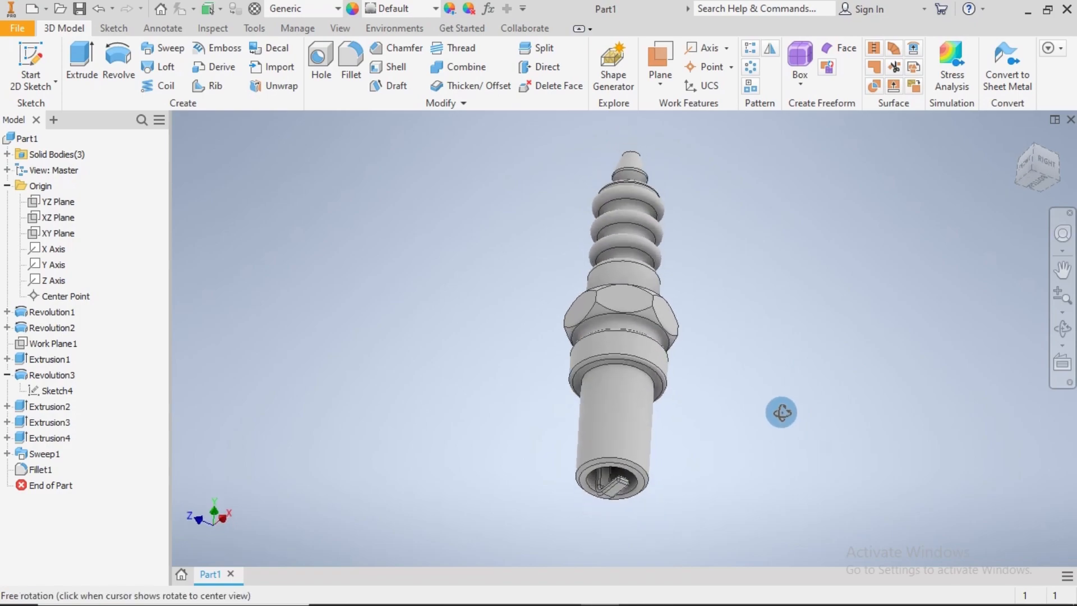
click(348, 61)
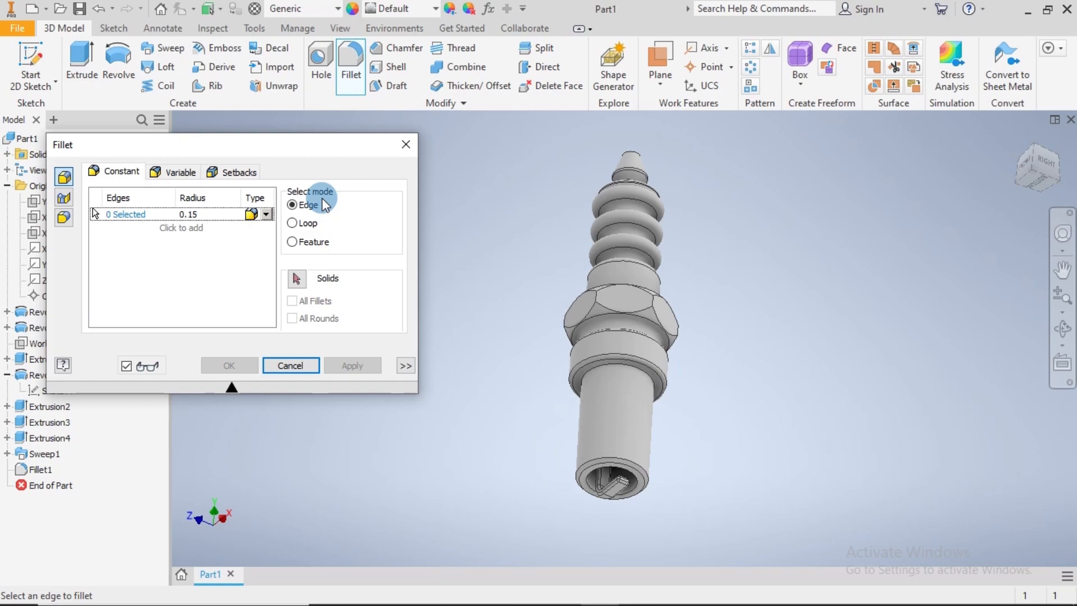
click(208, 214)
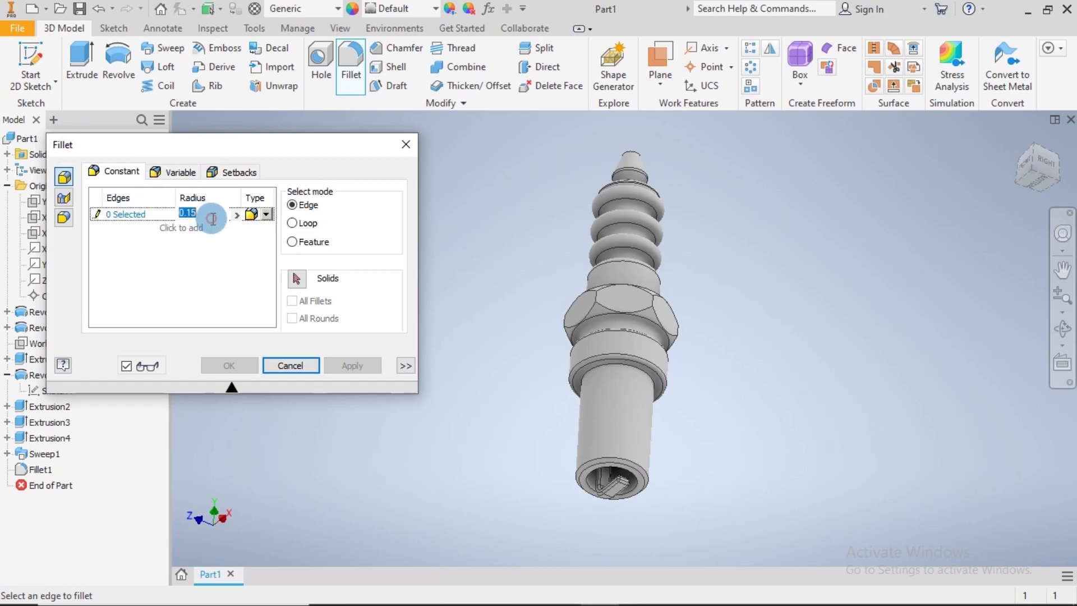
text(0.25)
scroll(626, 369, up, 5)
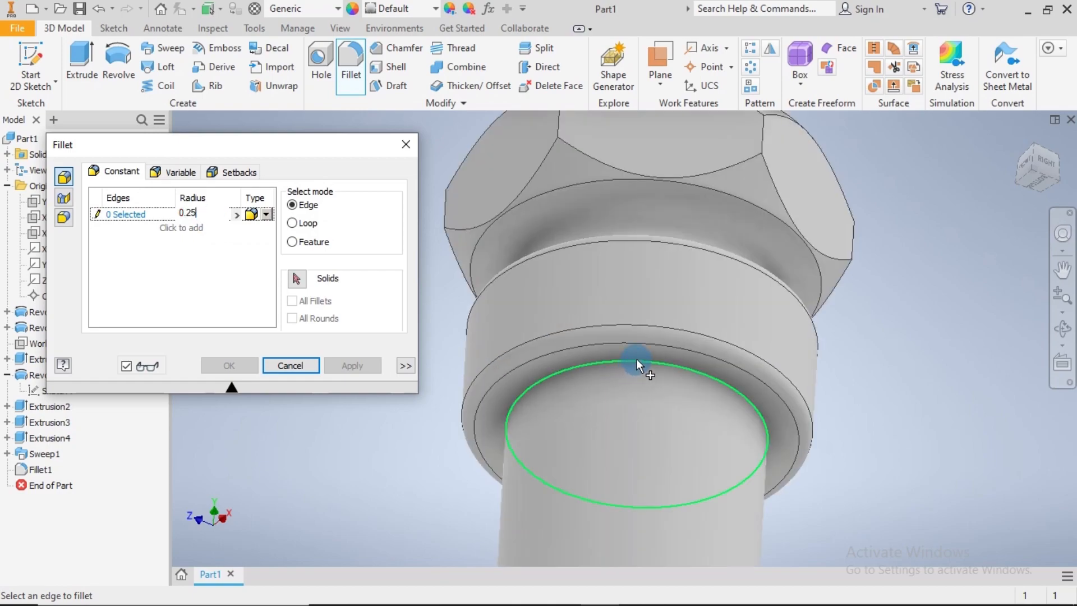
click(637, 359)
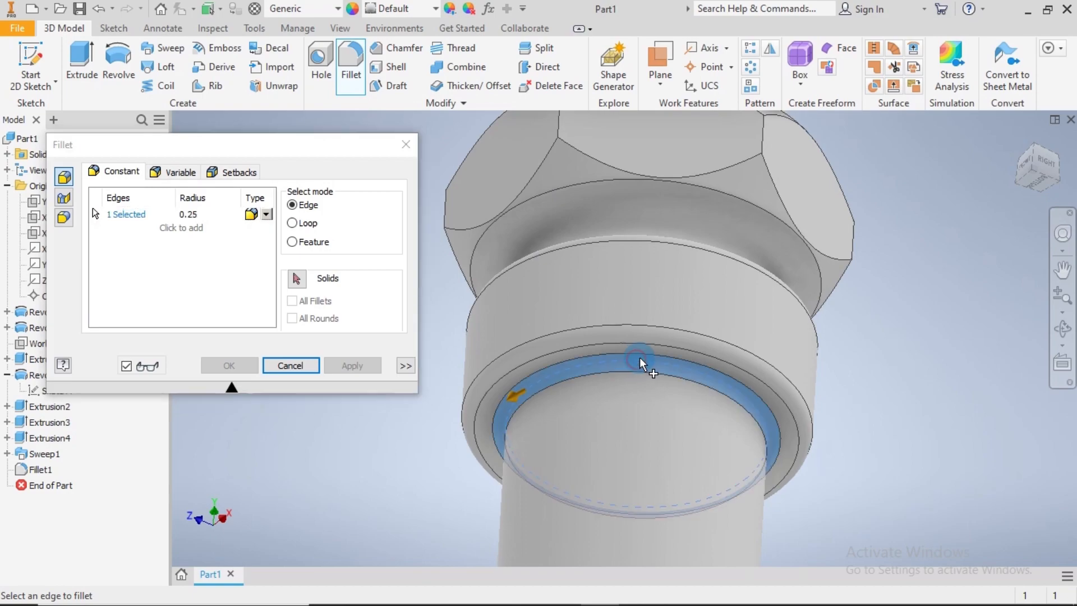
scroll(894, 368, down, 3)
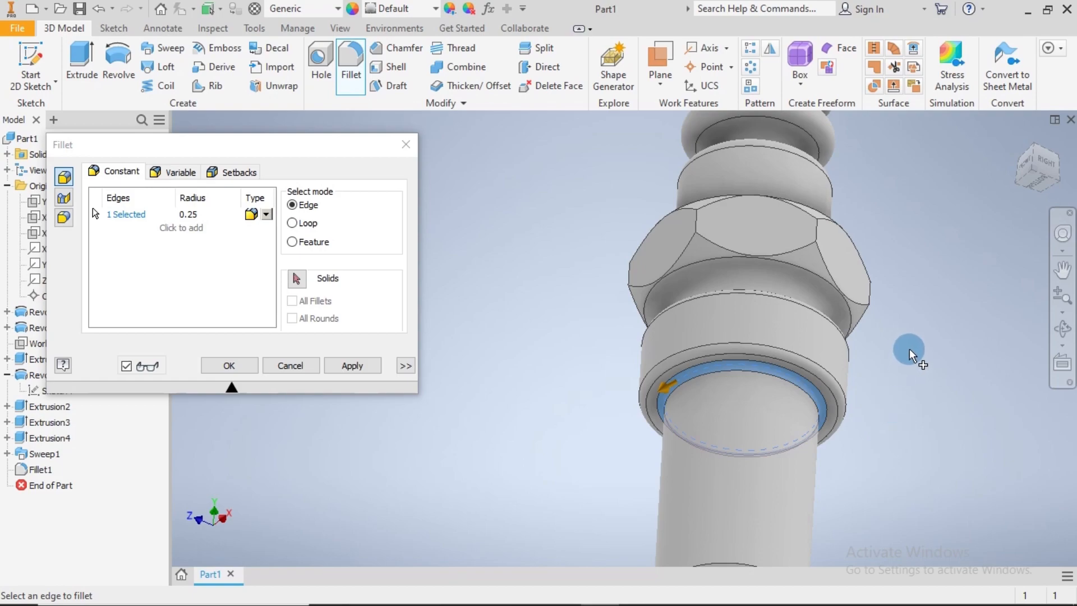
shift+middle_drag(909, 349, 941, 352)
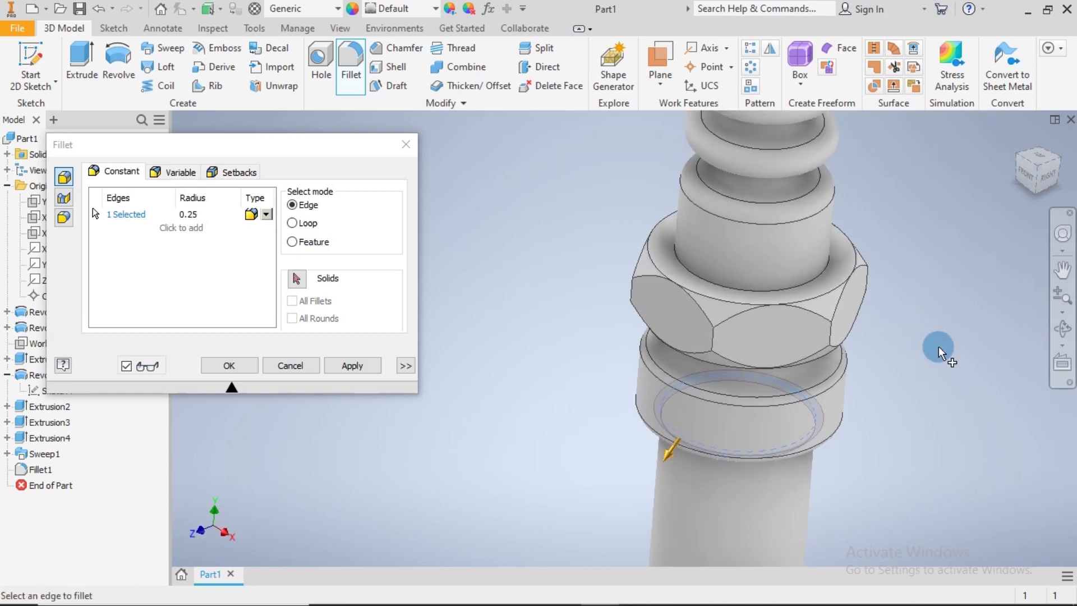
click(236, 365)
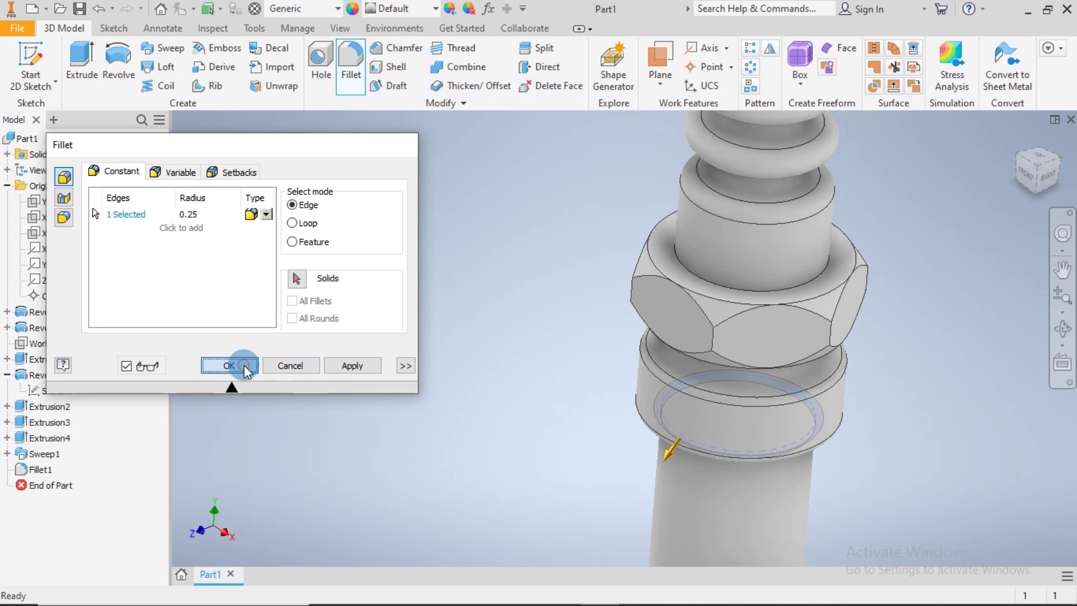
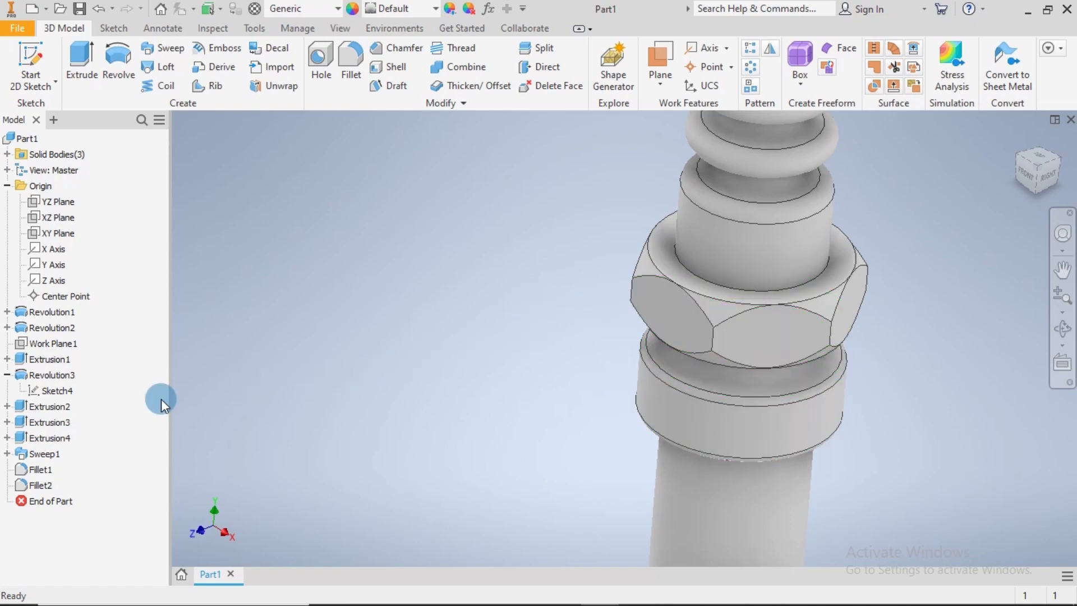
Edit the extrusion that bevels the hex collar's upper corners, setting Taper B to 60 degrees
right_click(49, 411)
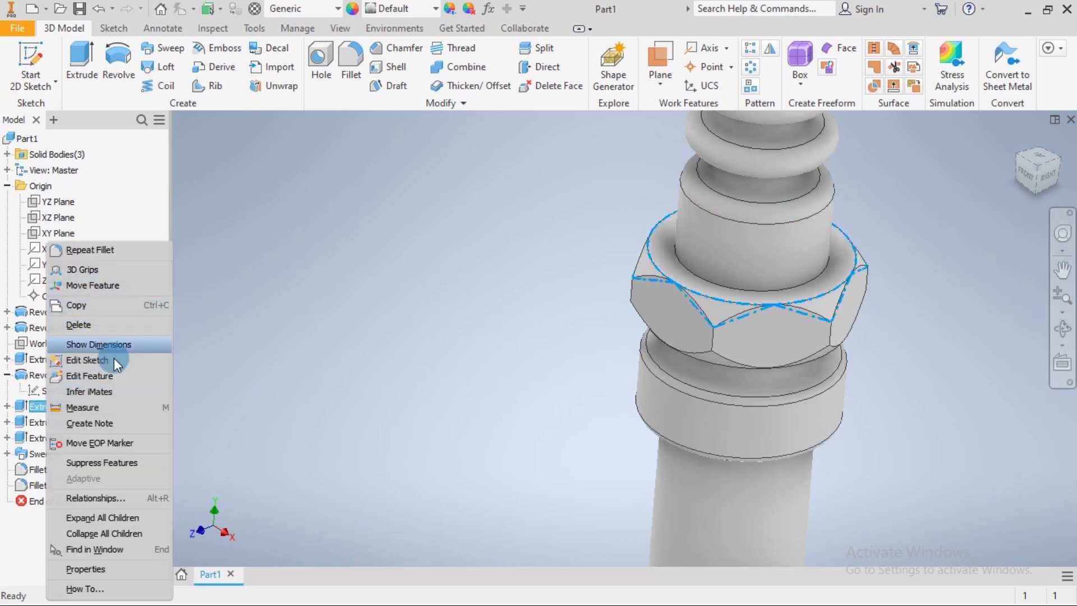
click(104, 379)
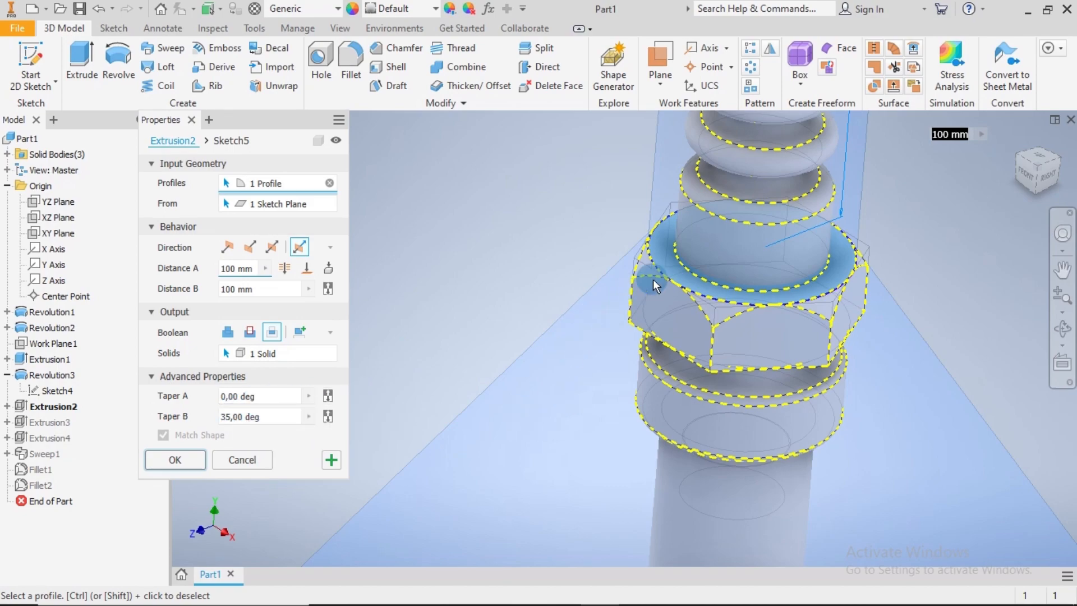
click(228, 416)
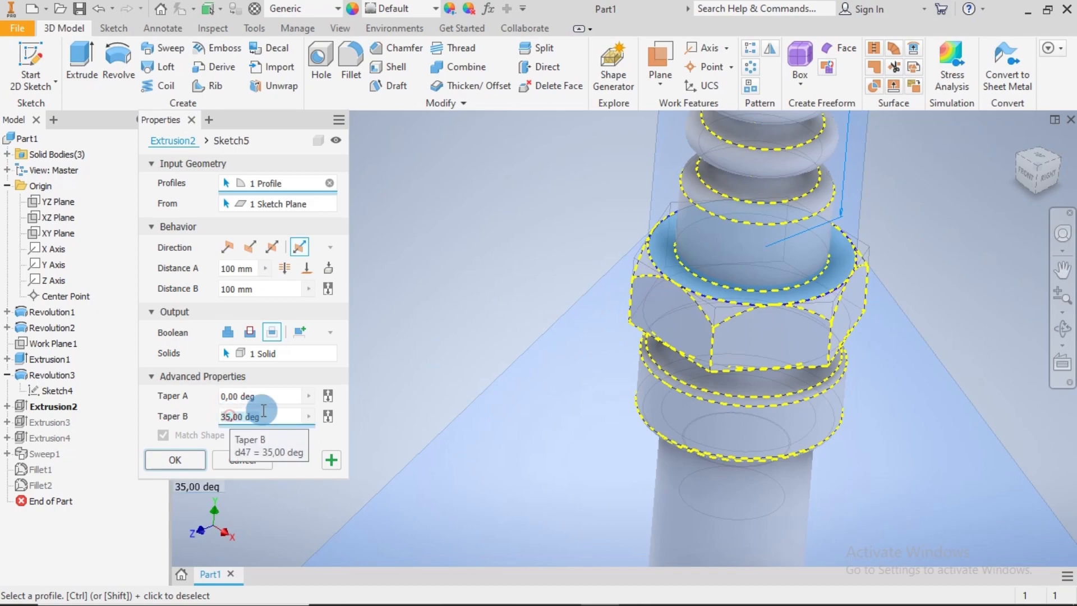
key(BackSpace)
key(BackSpace)
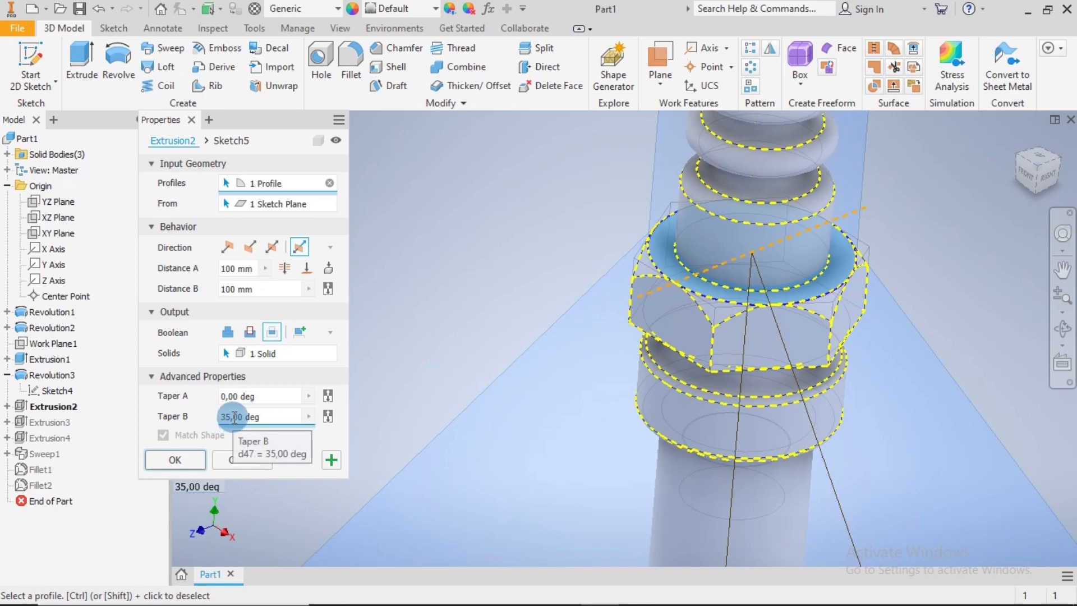
text(60)
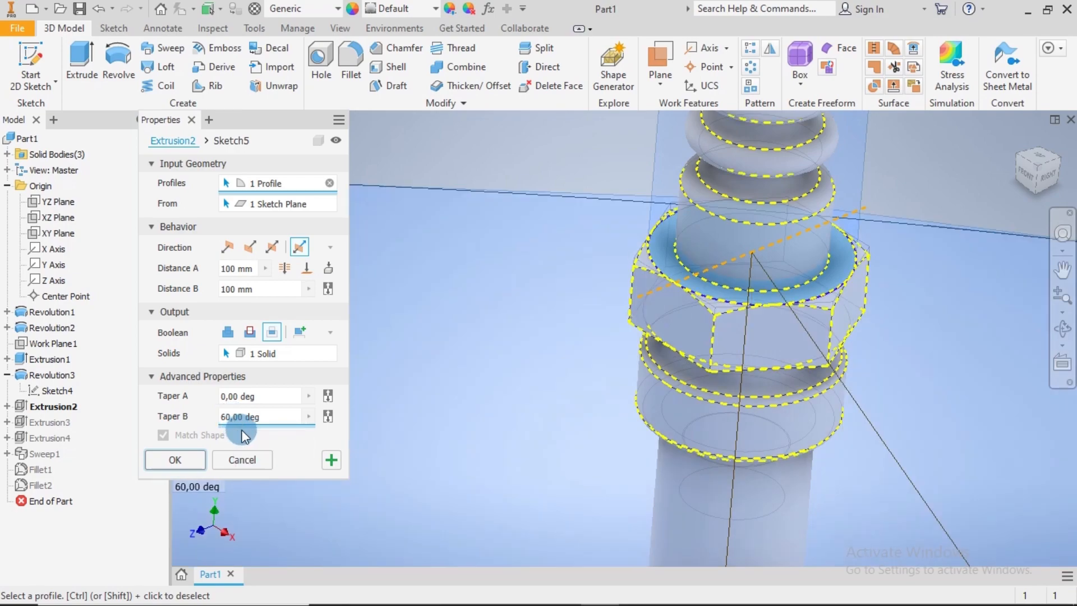
Set Distance A and Distance B of the upper bevel extrusion to 1000 mm and apply the edit
scroll(516, 466, up, 6)
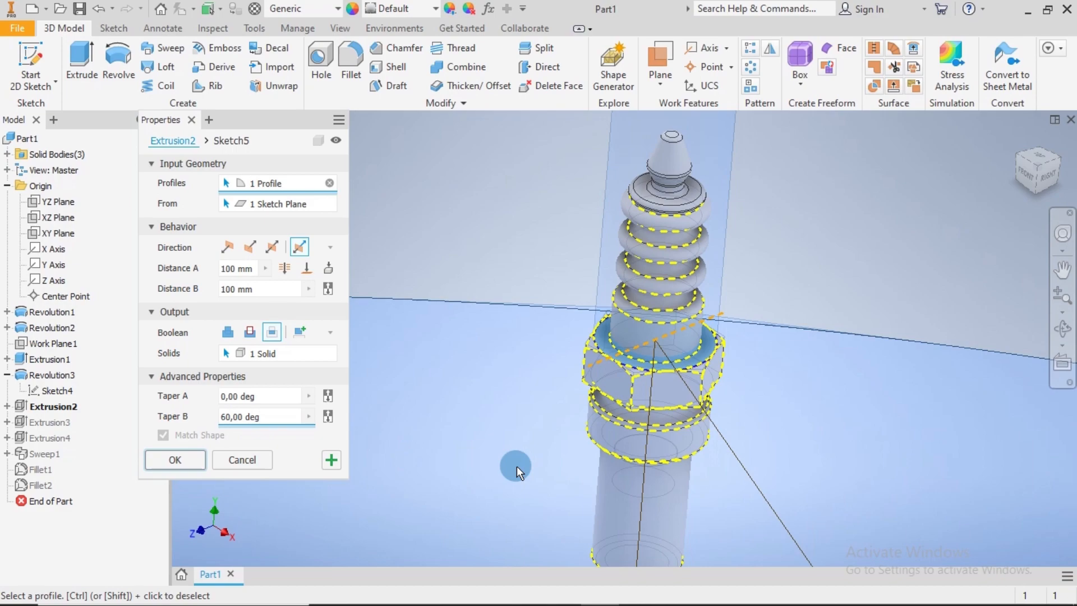
middle_drag(645, 523, 657, 413)
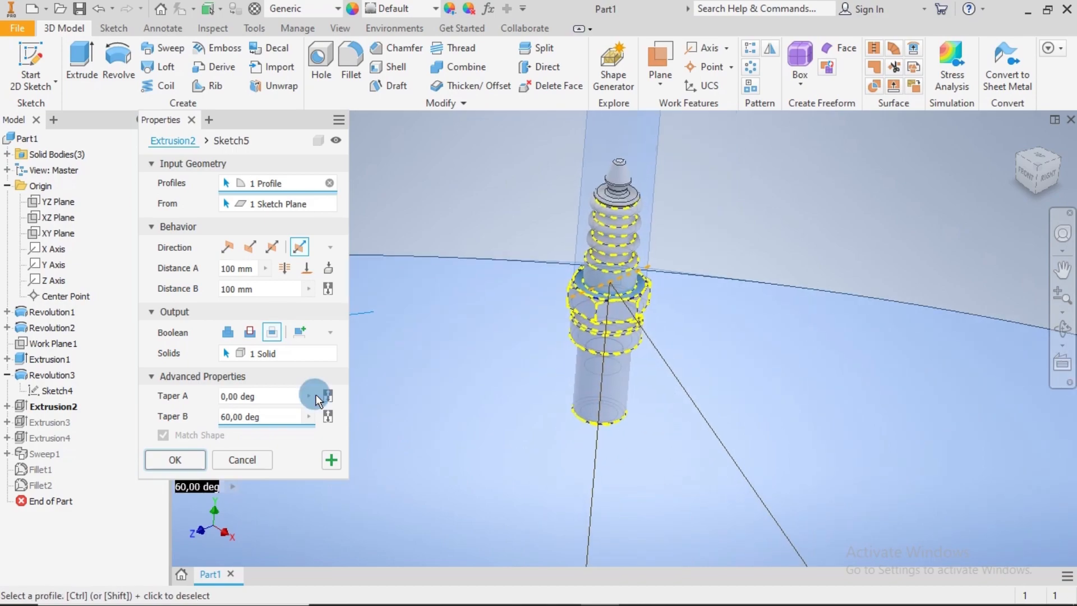
click(247, 288)
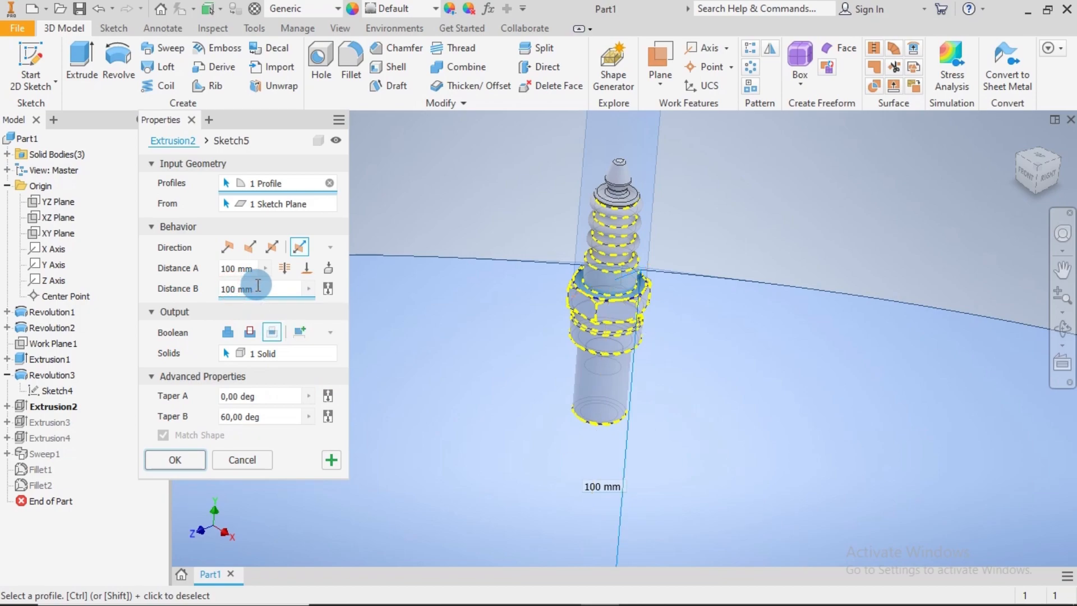
text(0)
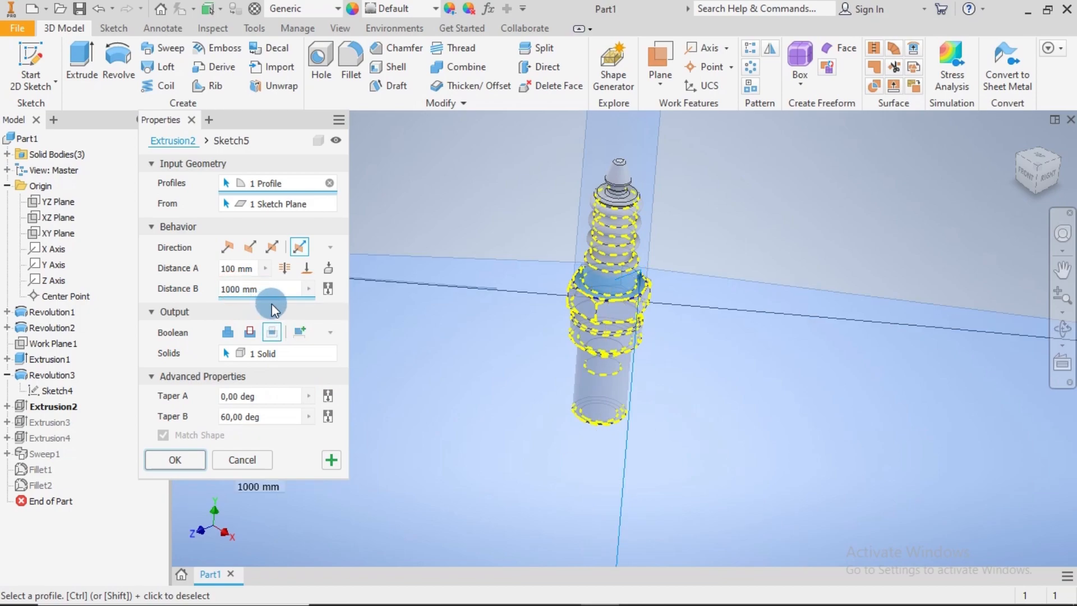
click(233, 269)
text(0)
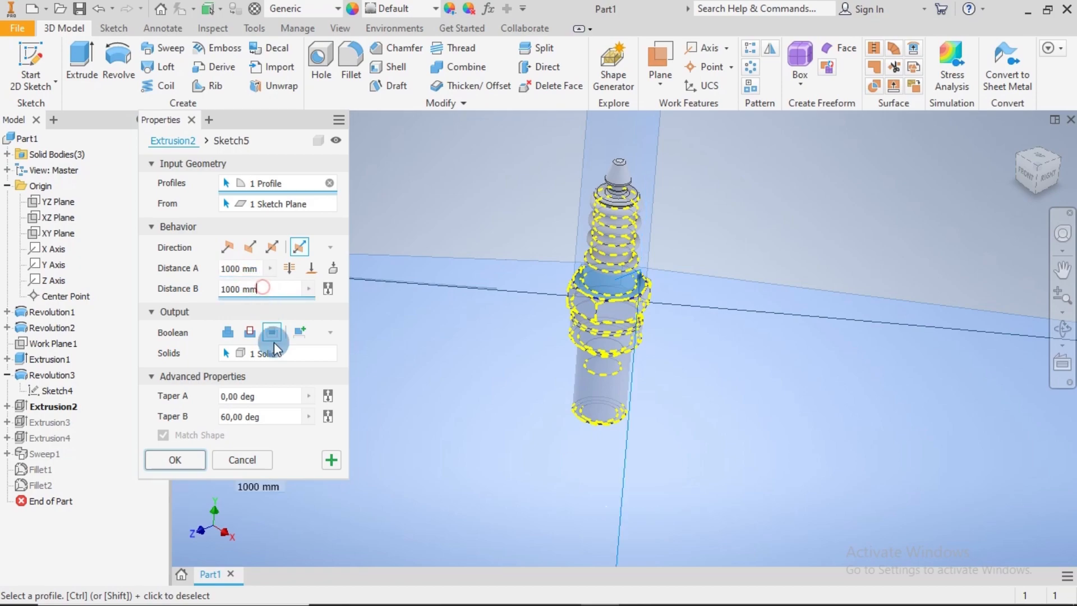
click(271, 416)
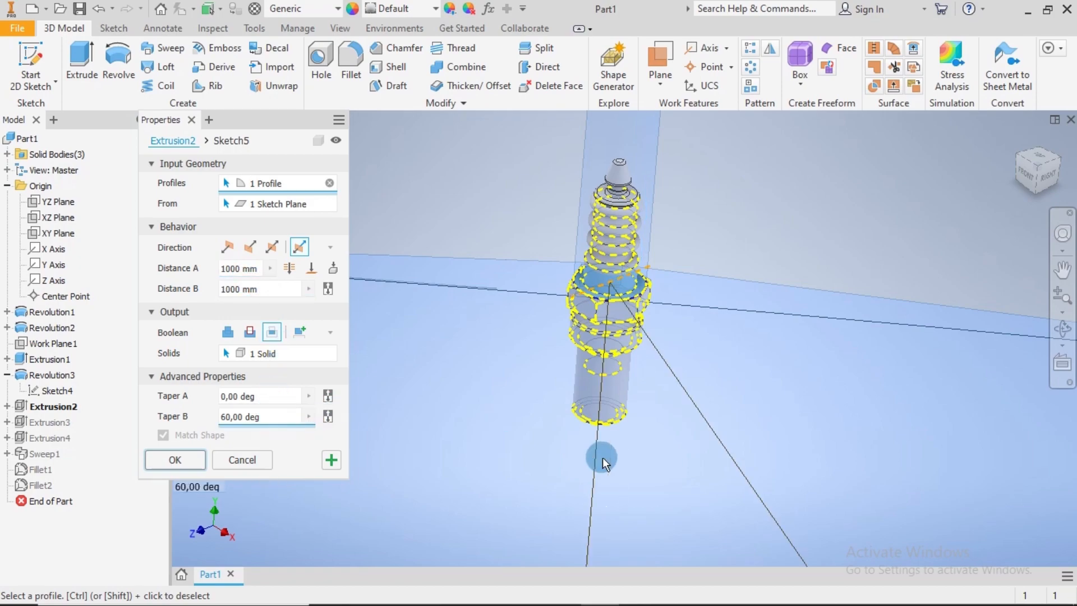
scroll(602, 456, down, 2)
shift+middle_drag(630, 483, 637, 435)
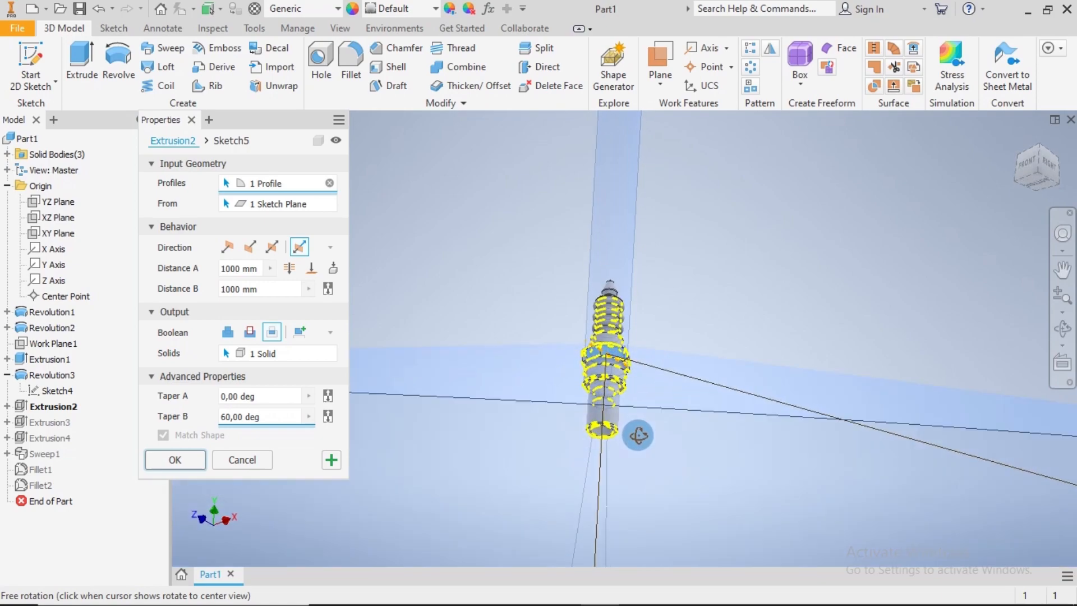
click(175, 459)
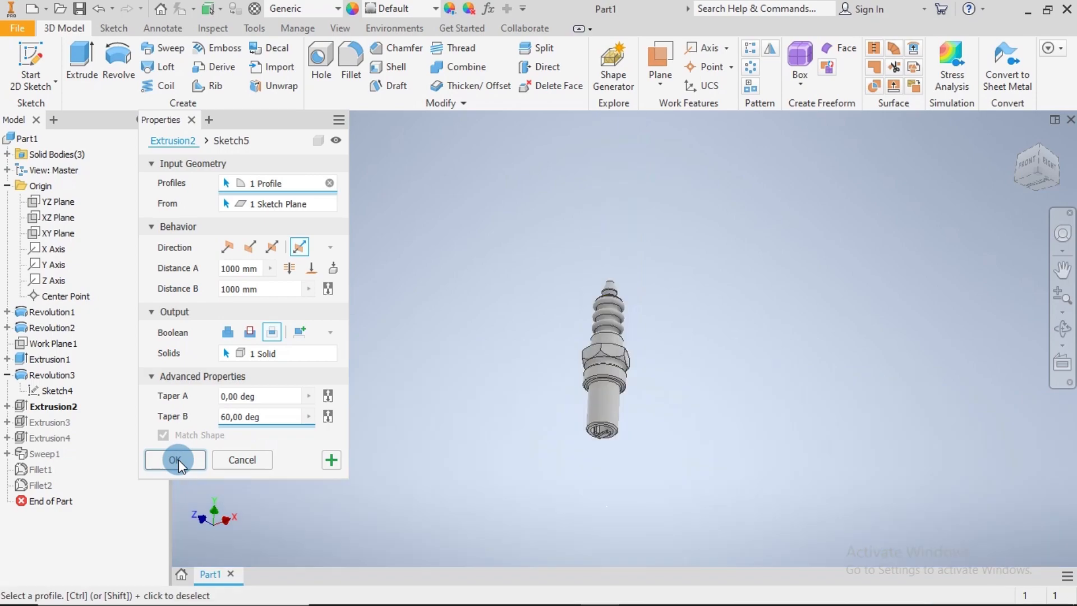
Edit the extrusion that bevels the hex collar's lower corners, setting Taper B to 60 degrees, and apply it
scroll(614, 360, down, 3)
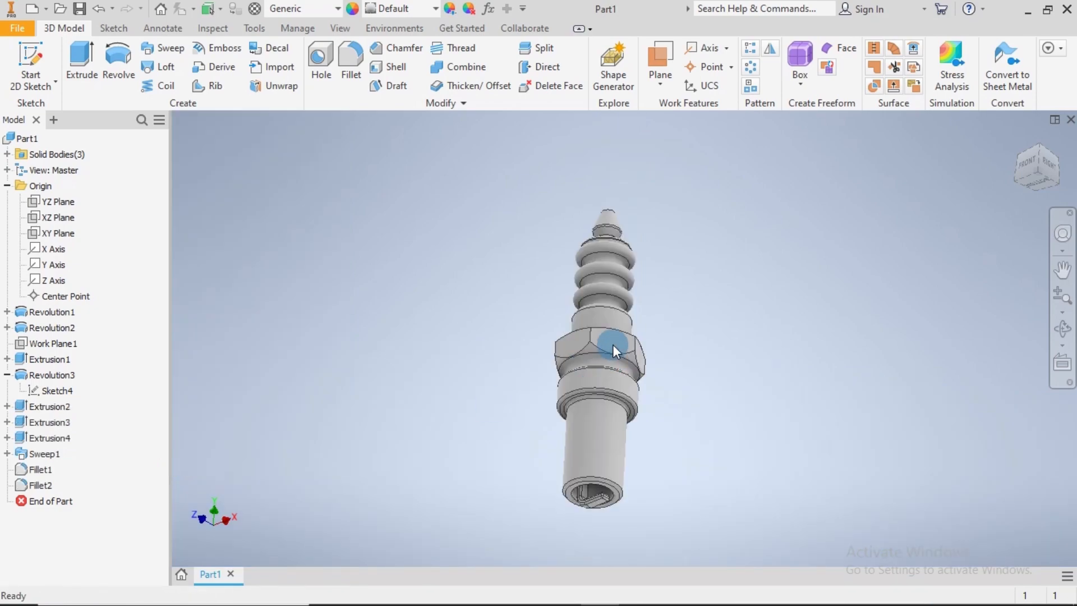
shift+middle_drag(741, 379, 732, 422)
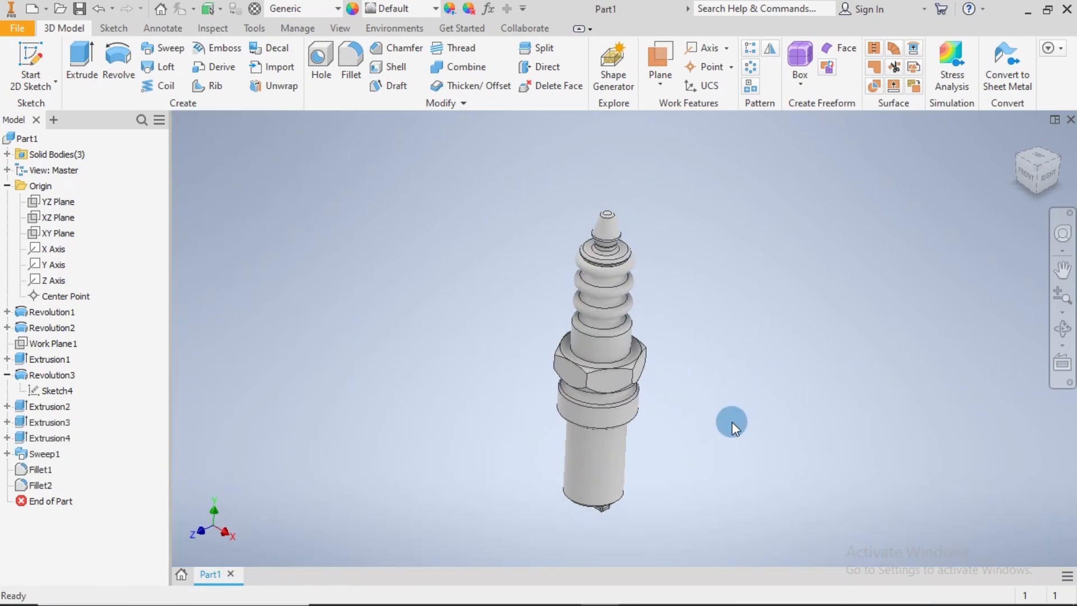
right_click(52, 426)
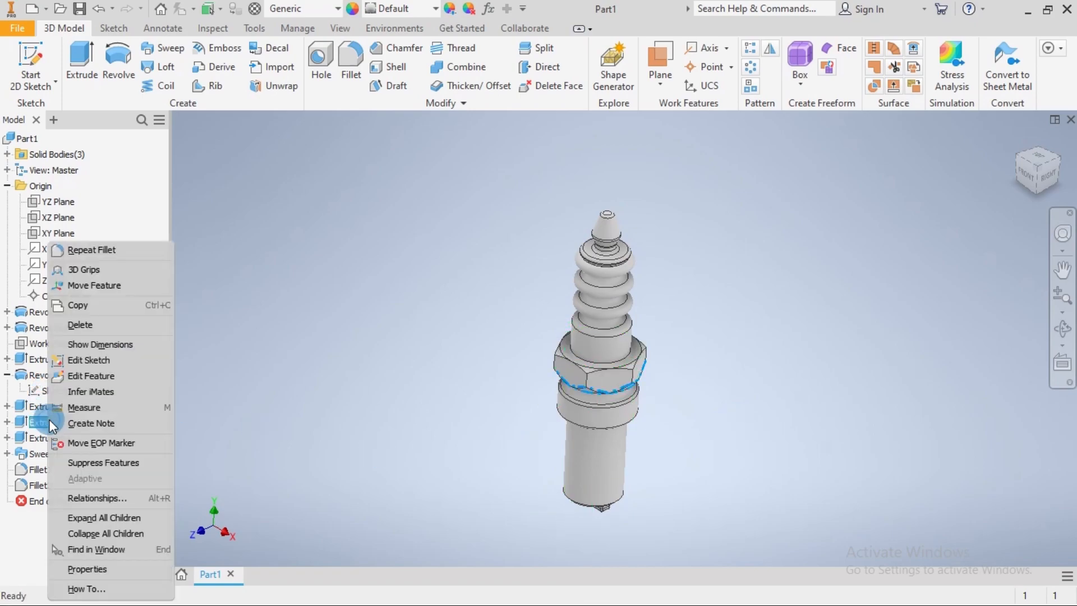
click(74, 374)
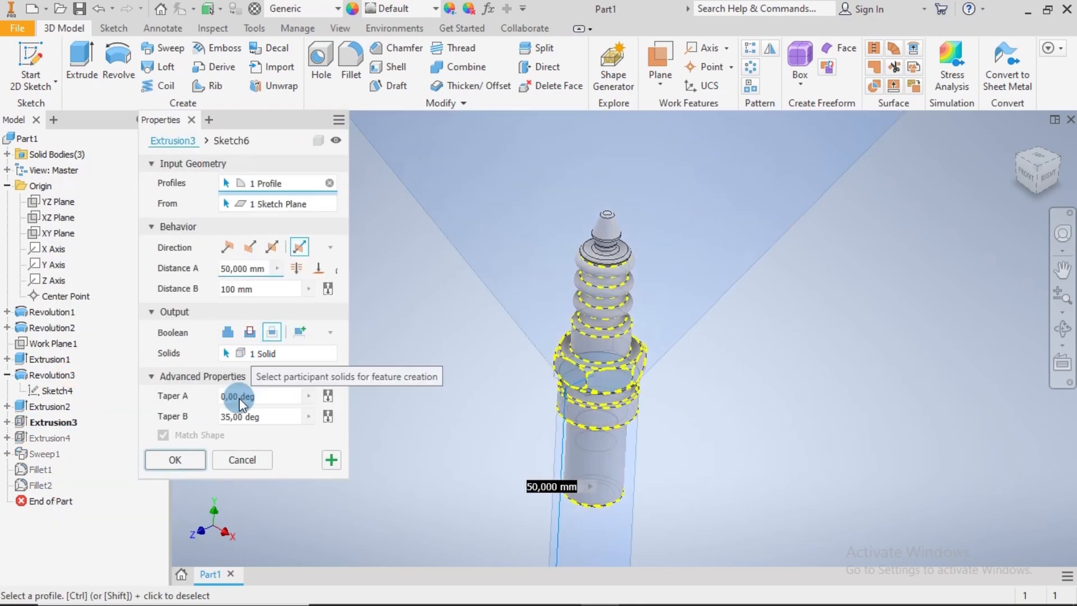
click(228, 413)
key(BackSpace)
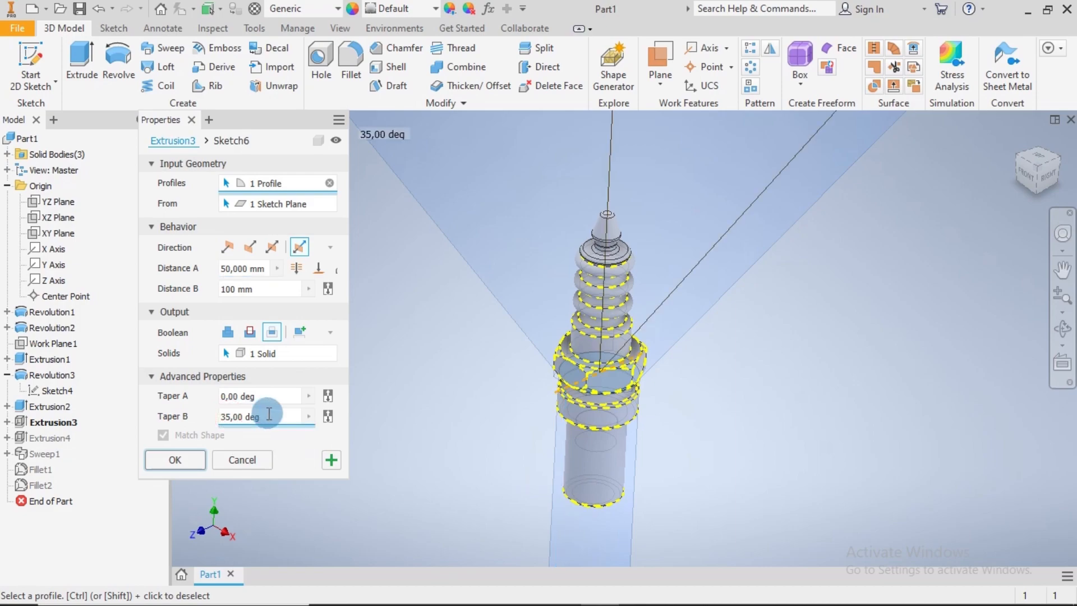
key(BackSpace)
text(60)
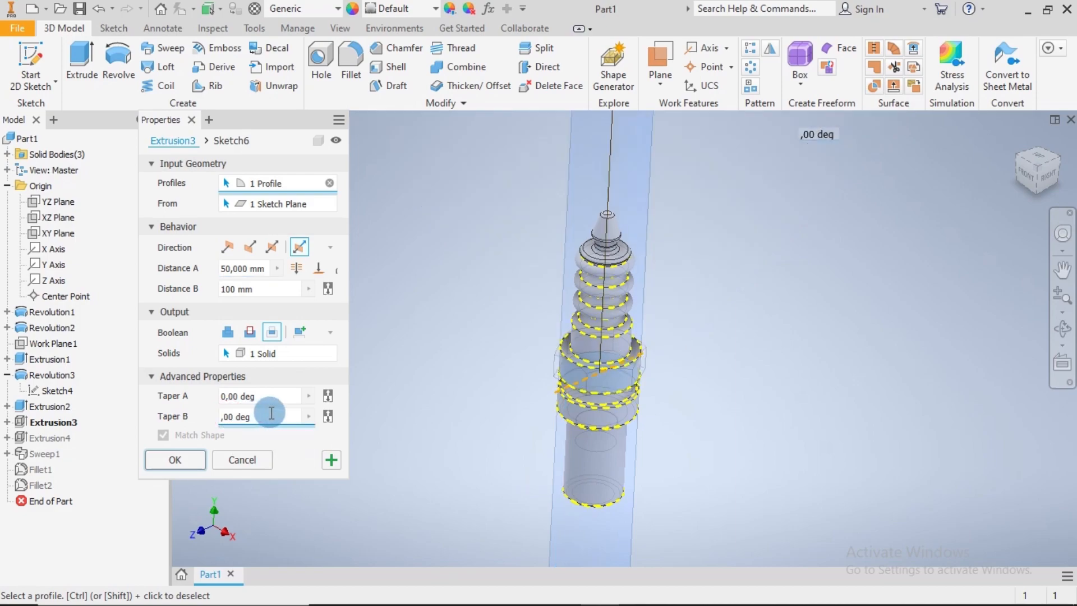
click(183, 458)
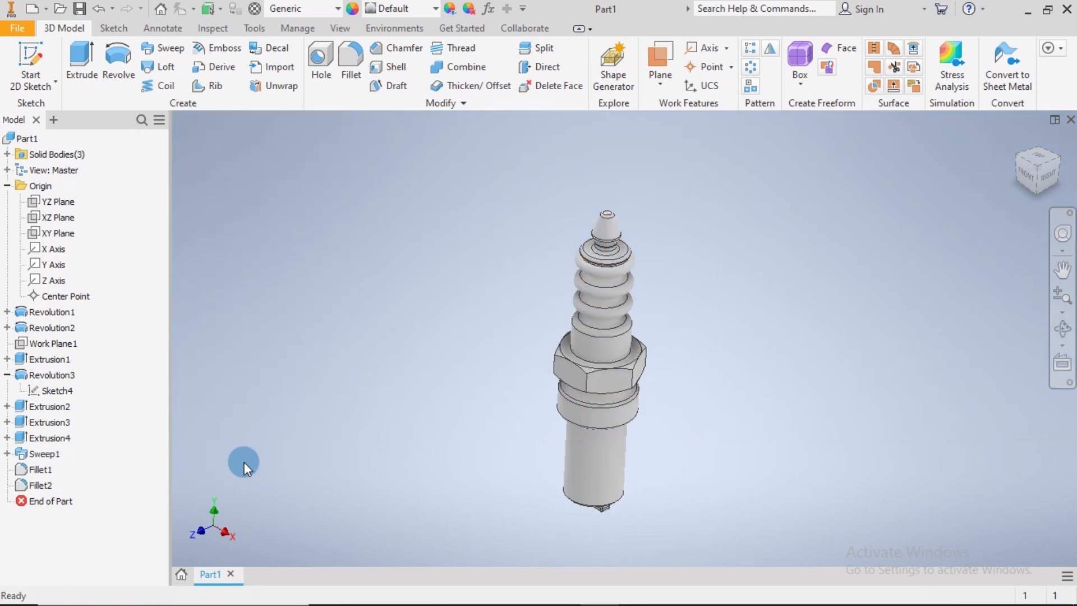
Examine the spark plug from the home view and from below, checking the collar bevels and the electrode end
shift+middle_drag(702, 526, 685, 545)
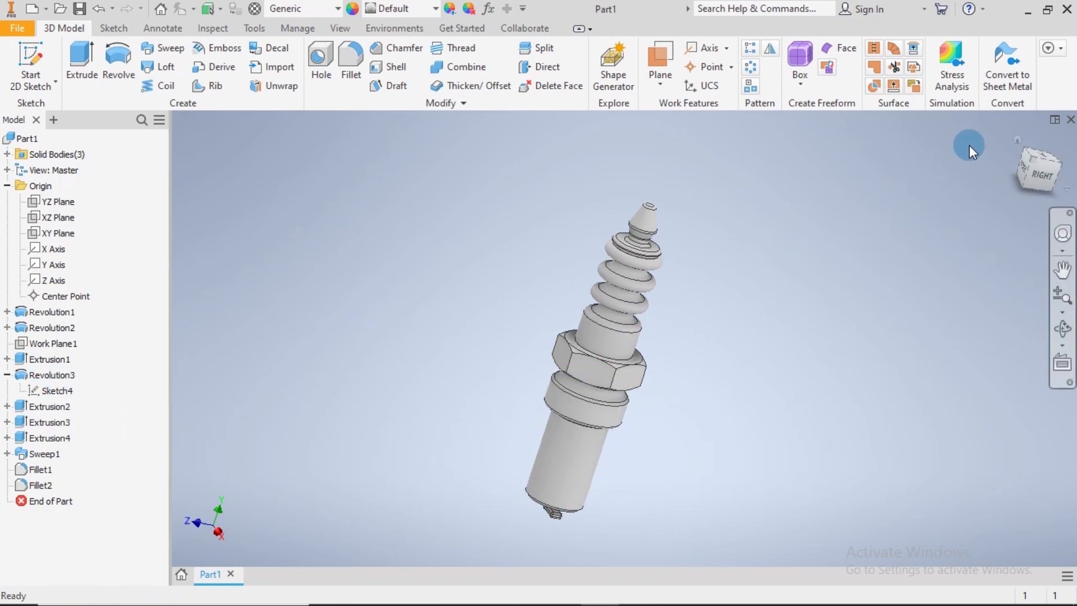
click(1017, 139)
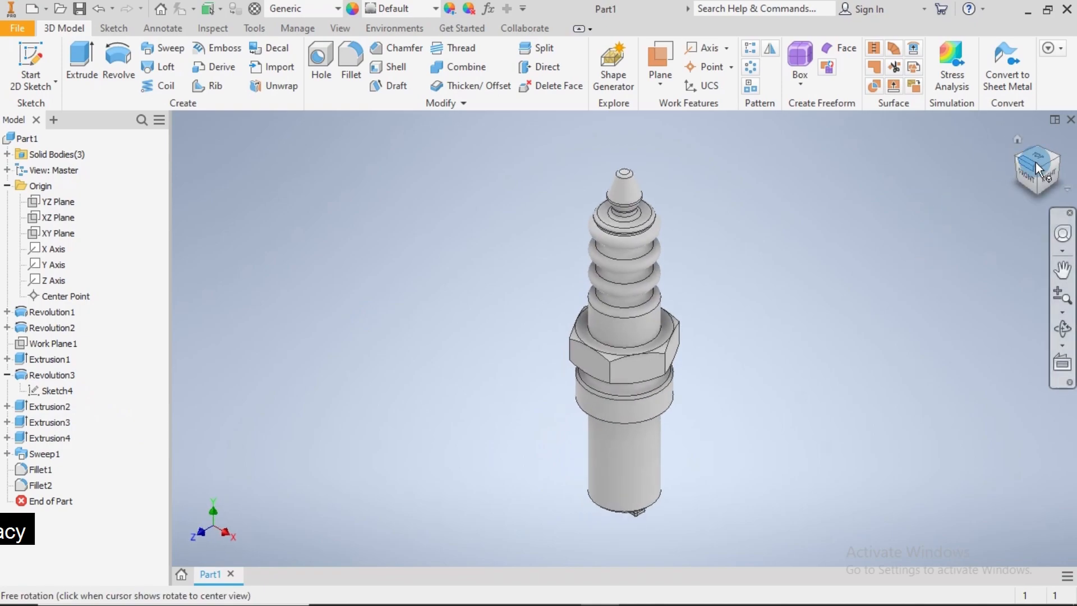
click(1037, 191)
click(1037, 192)
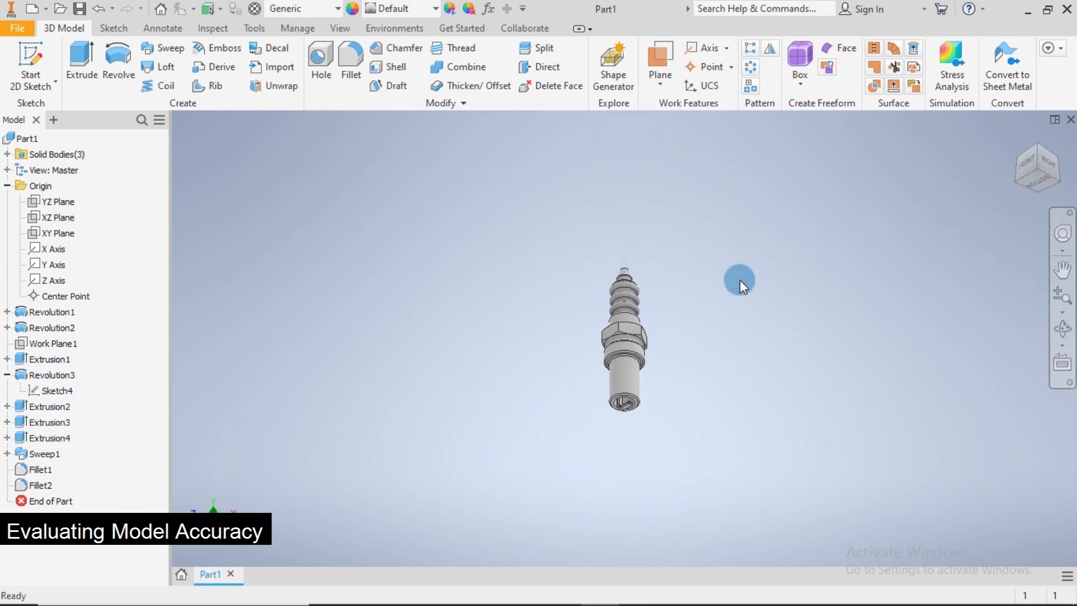
scroll(739, 281, down, 4)
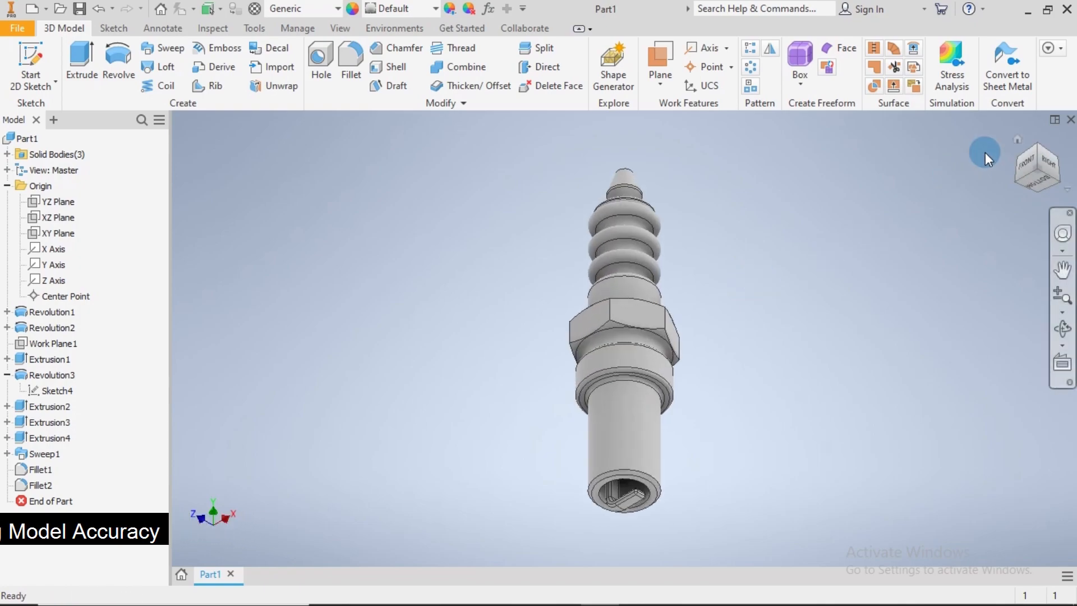
click(1037, 146)
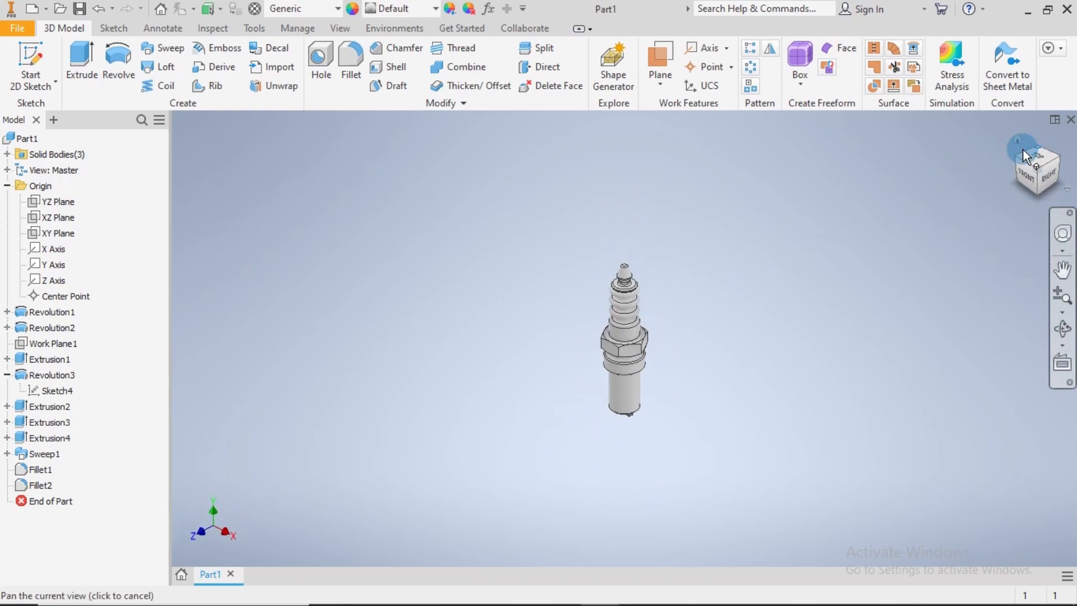
scroll(734, 281, down, 3)
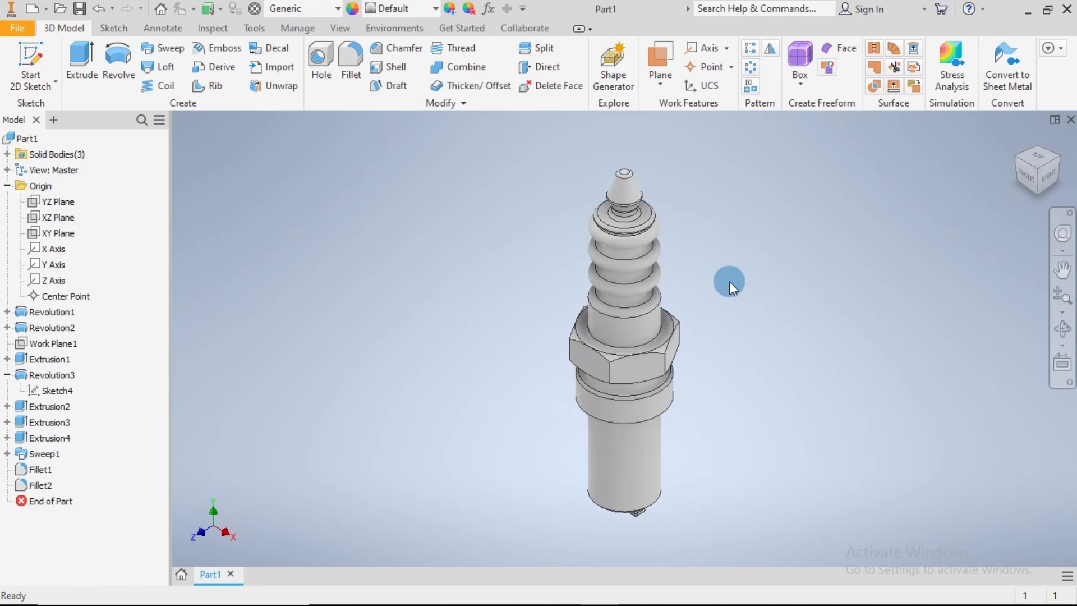
Change the model's visual style to Shaded with Hidden Edges
click(328, 29)
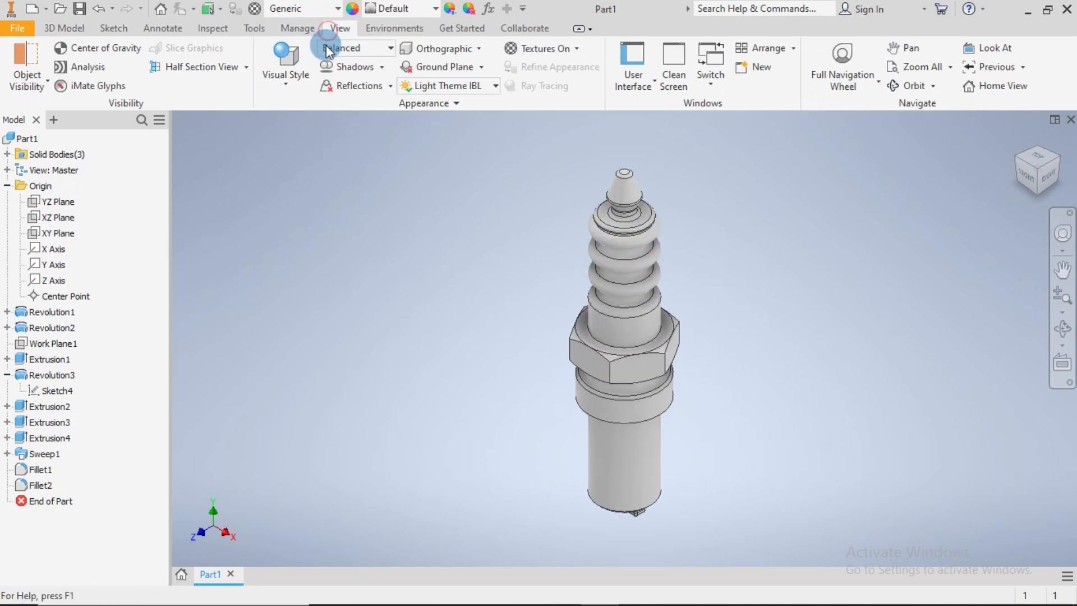
click(295, 85)
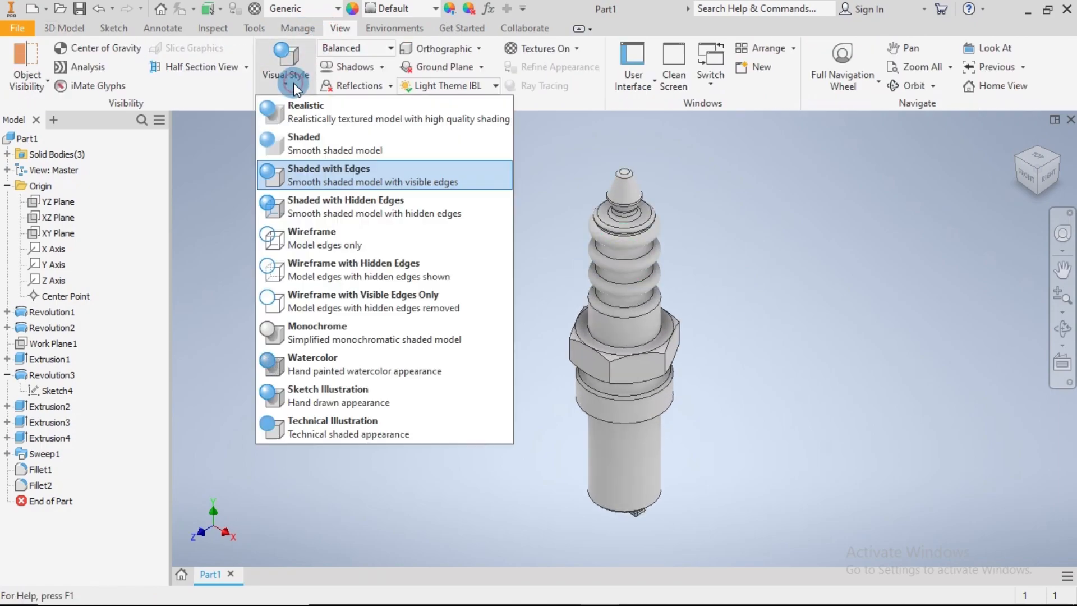
click(297, 209)
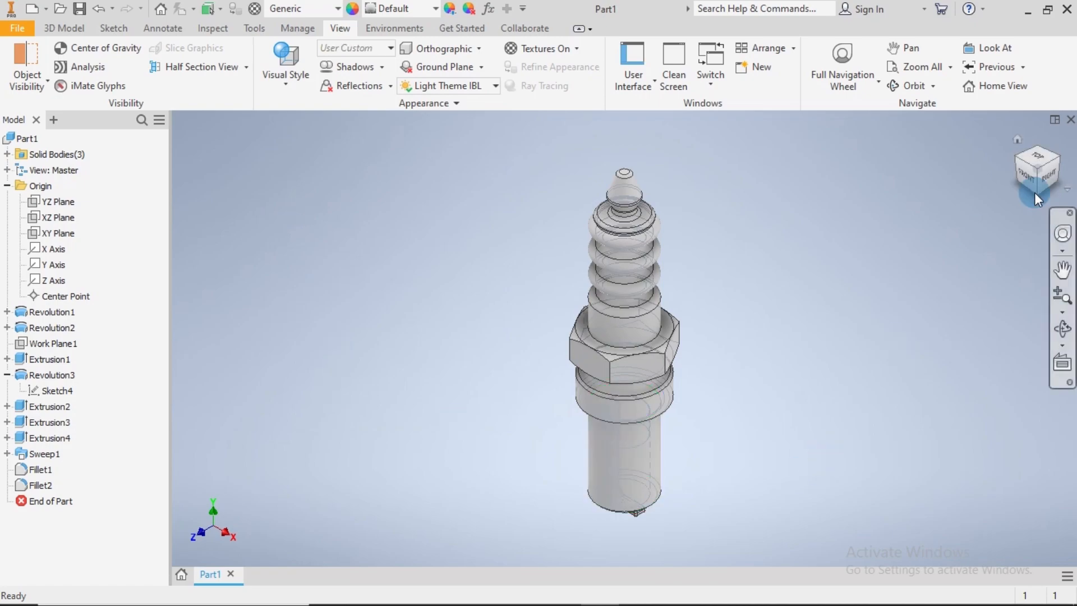
Set a lower-angled front-right view of the spark plug as the home view, using Fit to View
click(1017, 159)
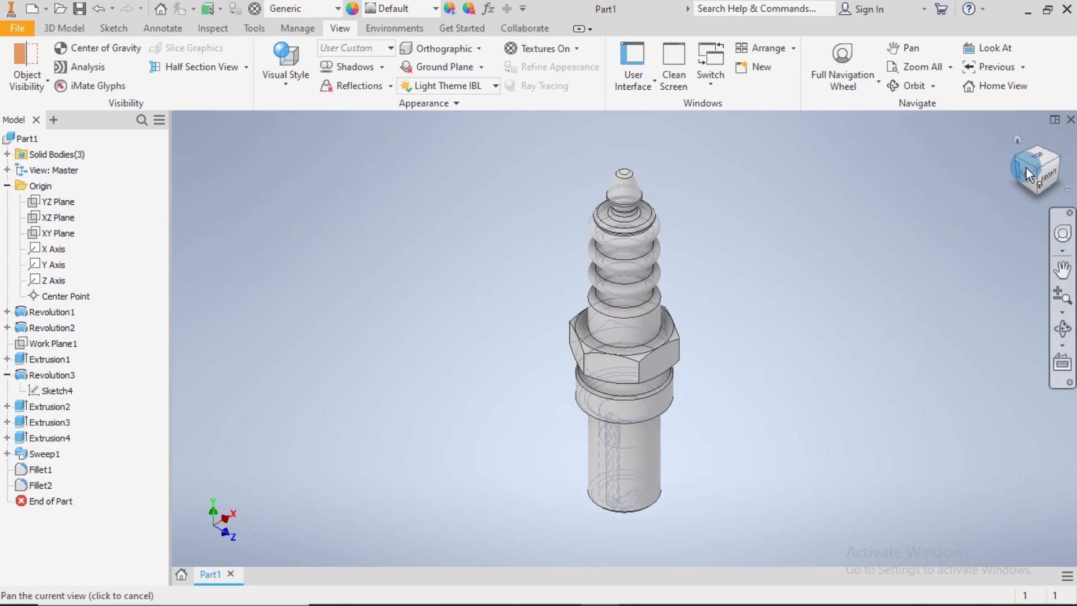
click(1054, 164)
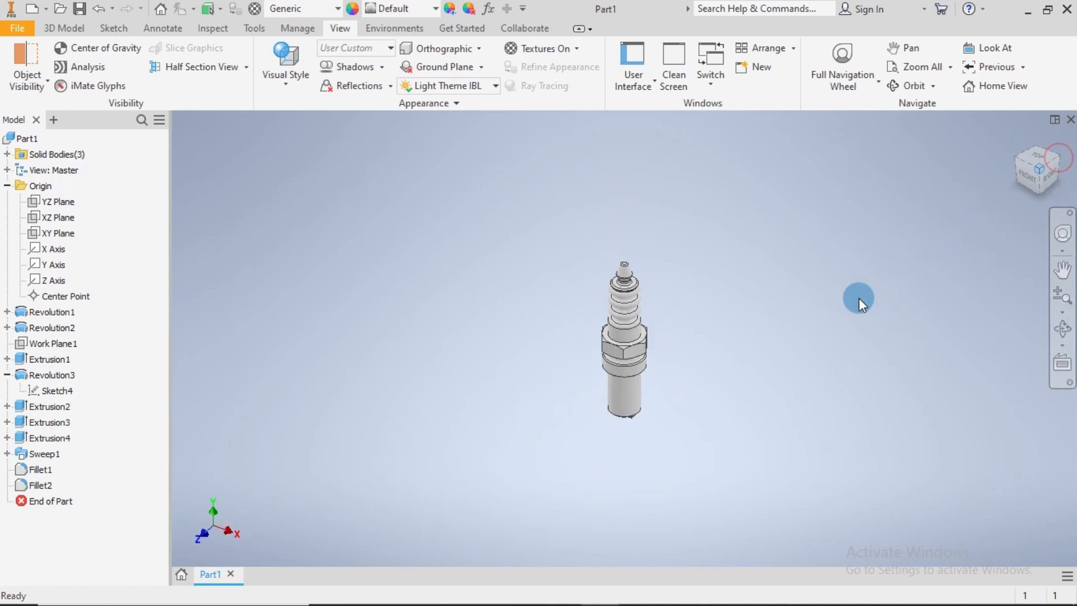
shift+middle_drag(704, 384, 701, 366)
middle_click(777, 294)
middle_click(778, 295)
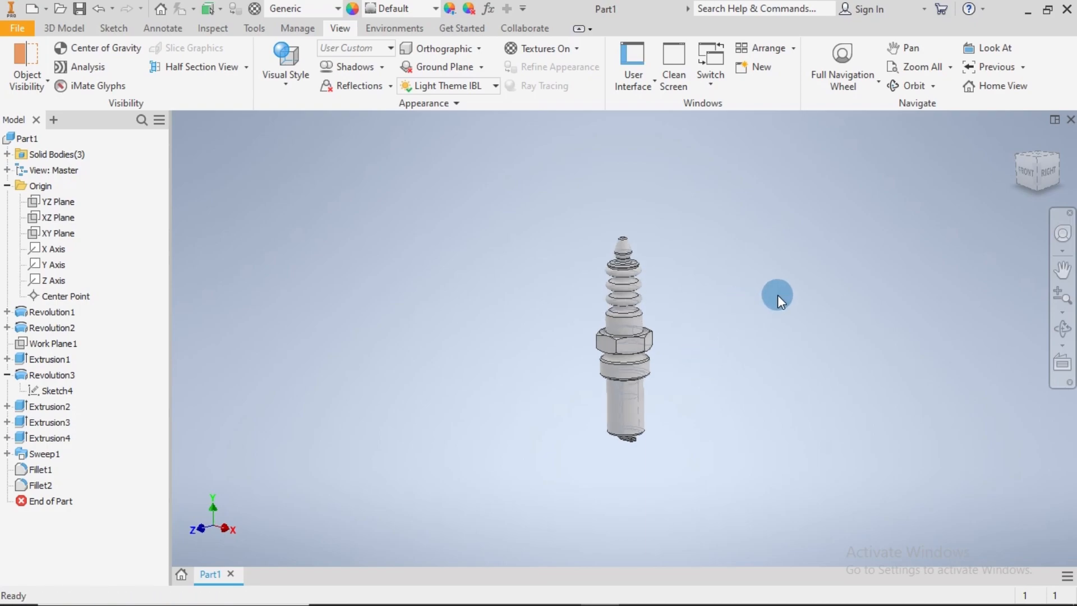
click(1015, 137)
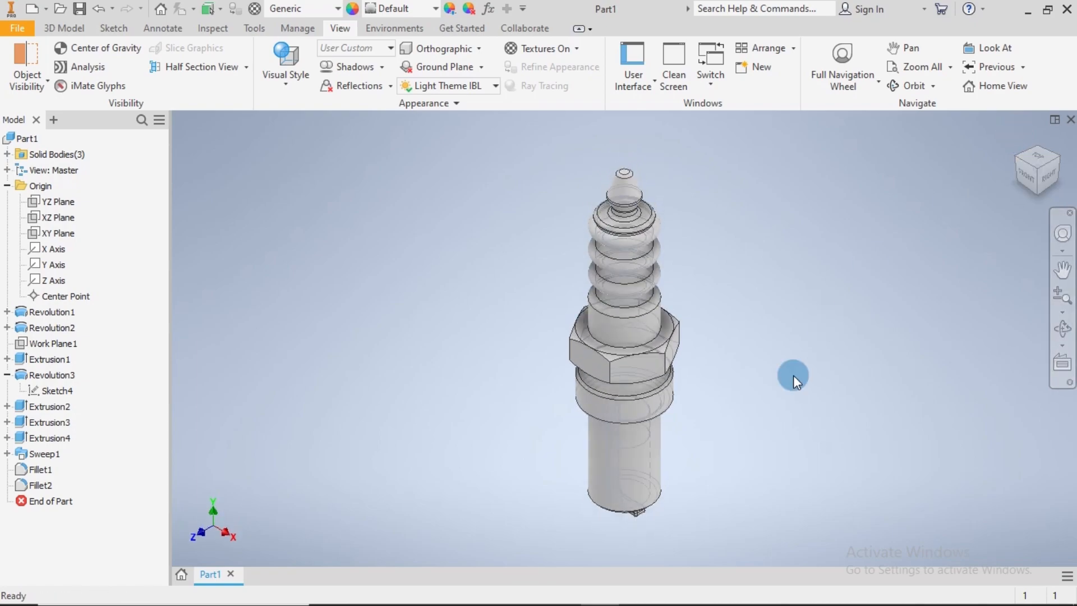
shift+middle_drag(784, 393, 784, 381)
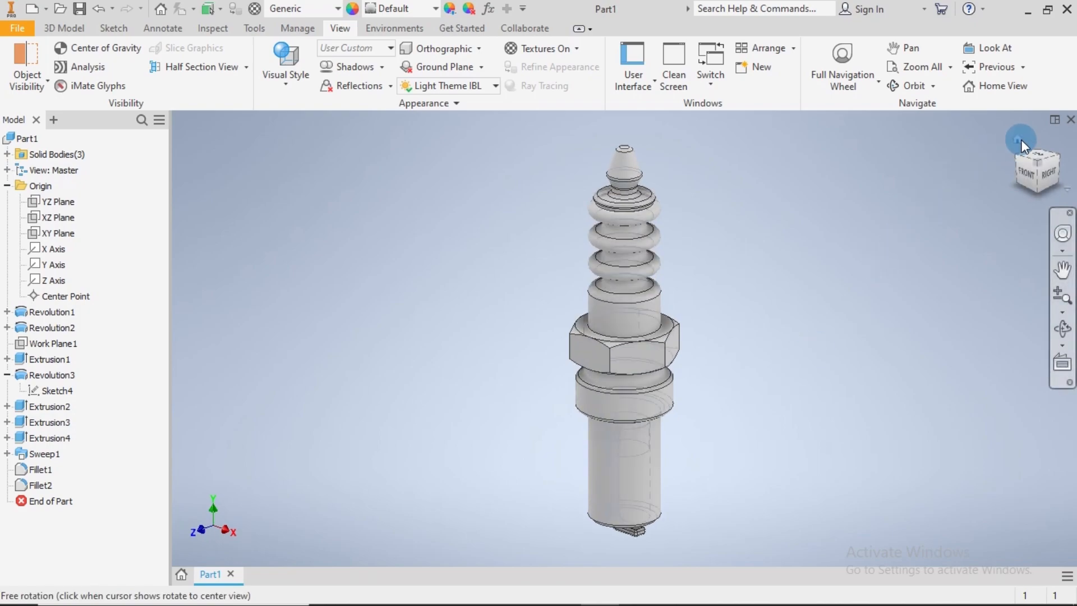
right_click(1016, 140)
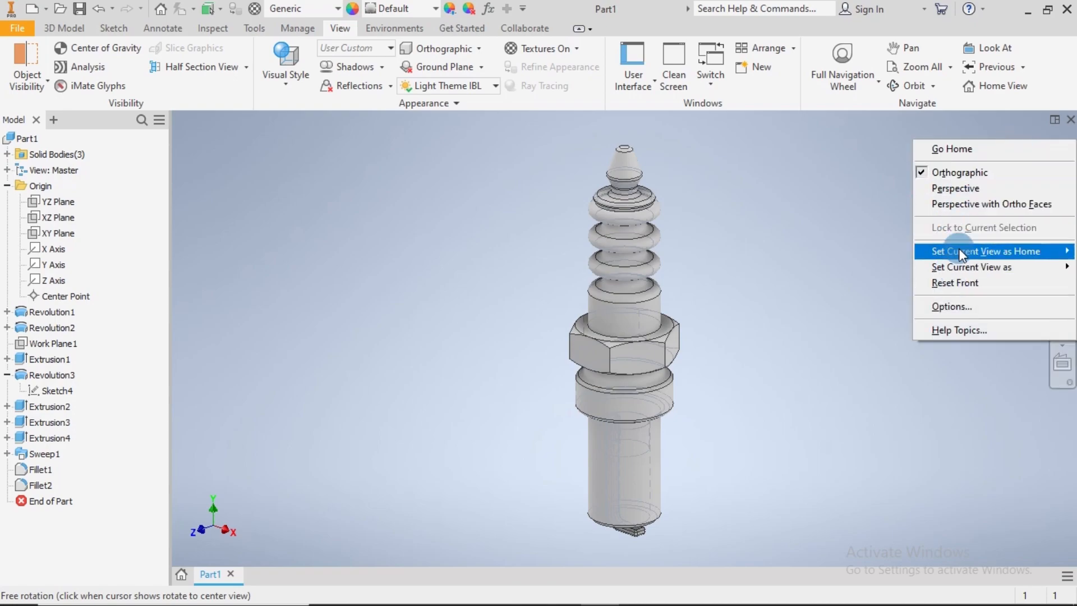
mouse_move(962, 254)
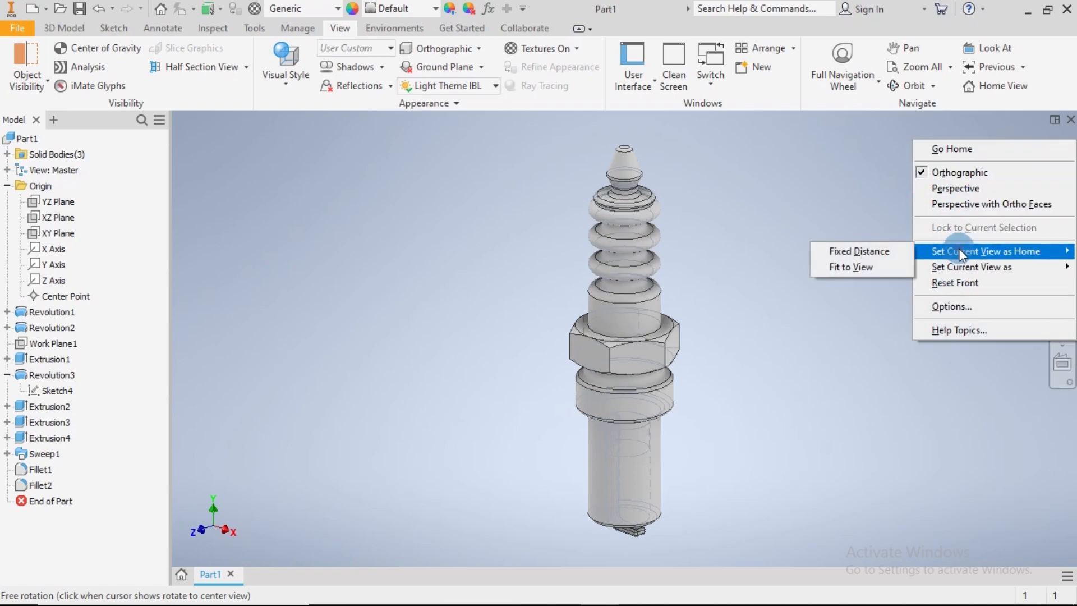
click(849, 266)
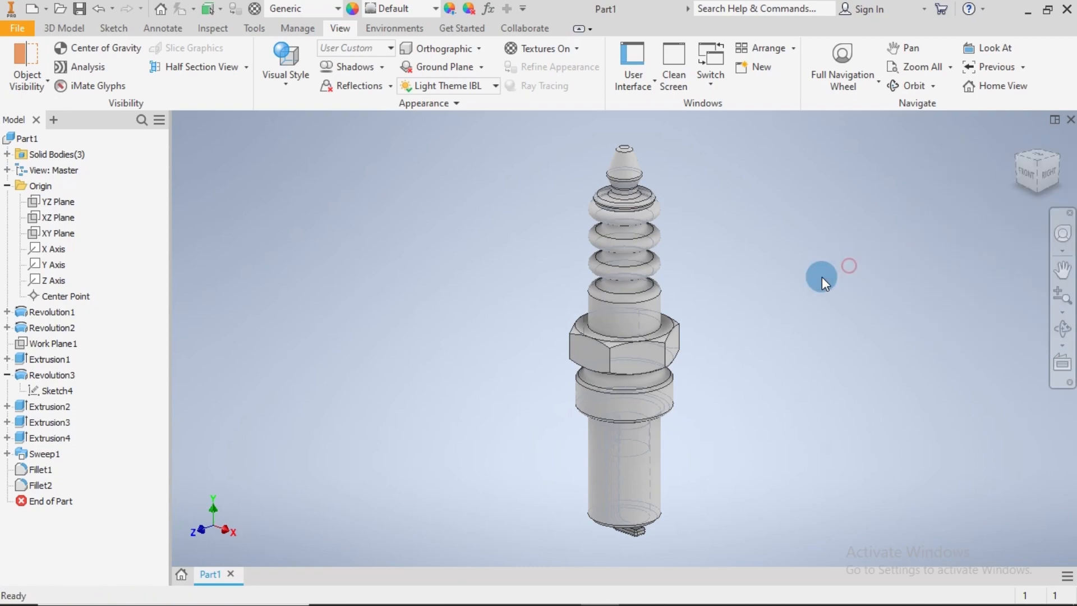
Examine the whole spark plug from the right side, the front and an isometric view
click(1045, 179)
middle_click(752, 331)
middle_click(751, 331)
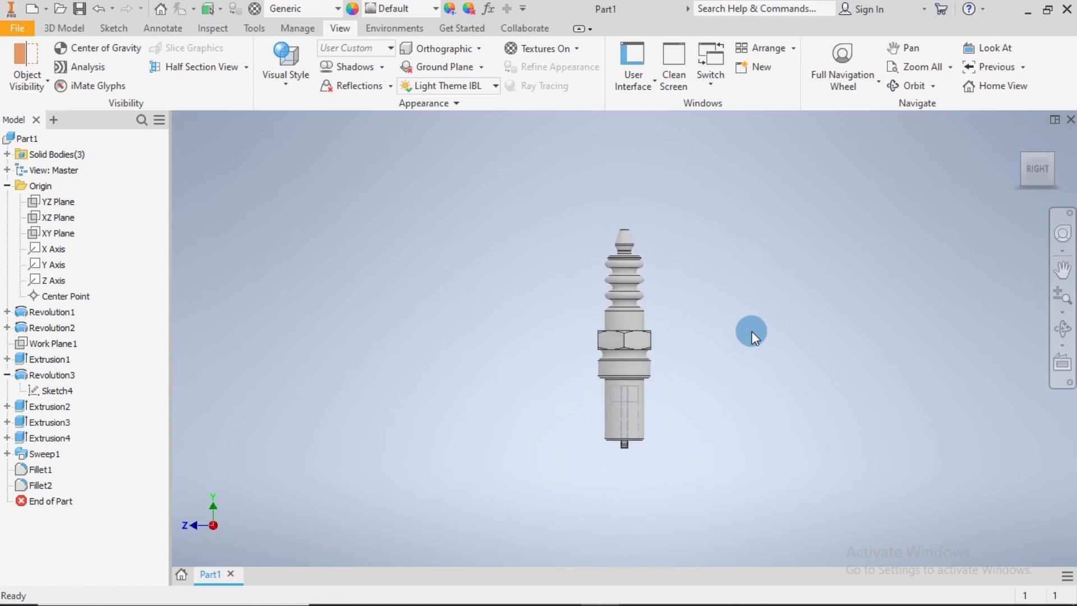
click(1014, 167)
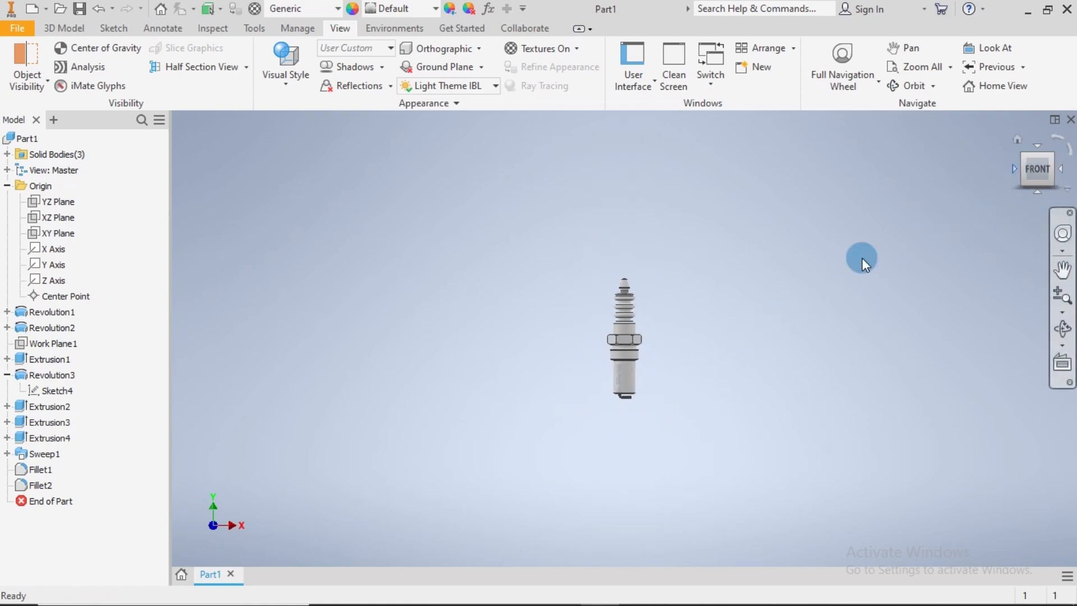
middle_click(718, 332)
middle_click(719, 332)
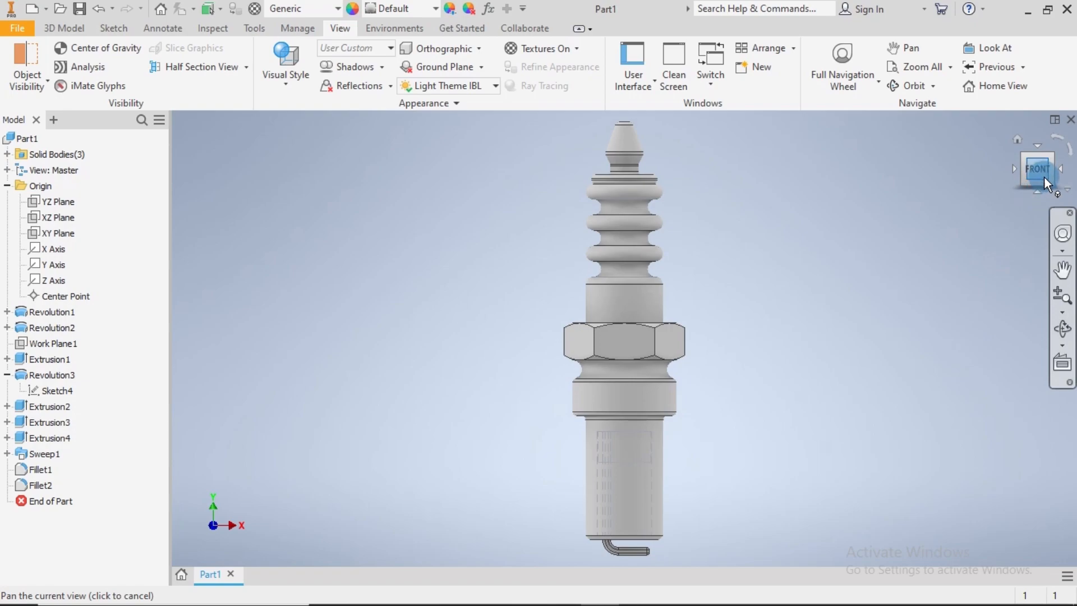
click(1053, 159)
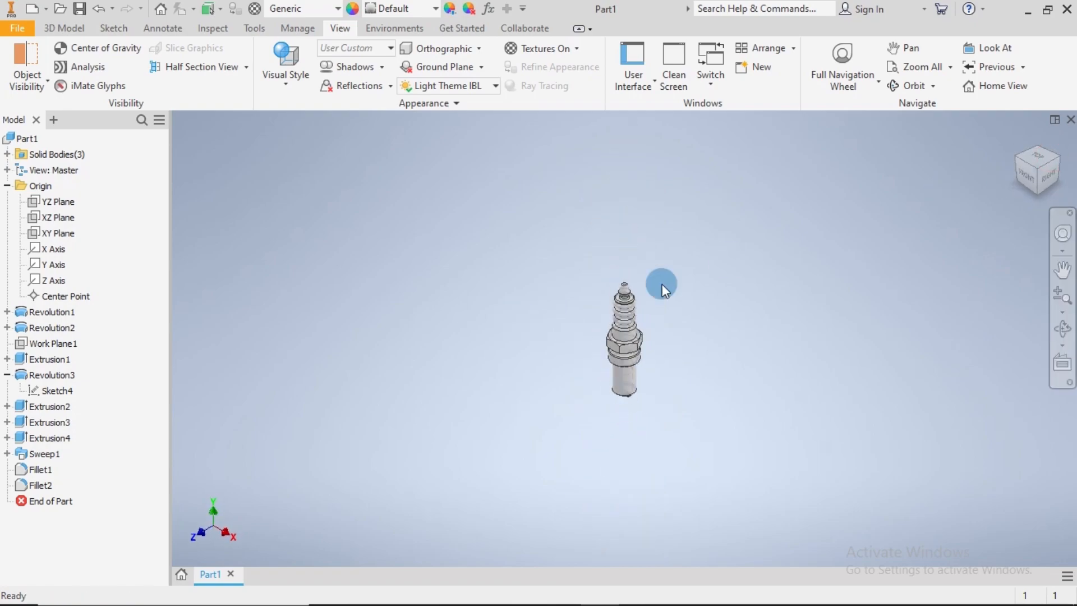
Check the model in Wireframe with Hidden Edges and change its visual style to Shaded with Edges
click(287, 89)
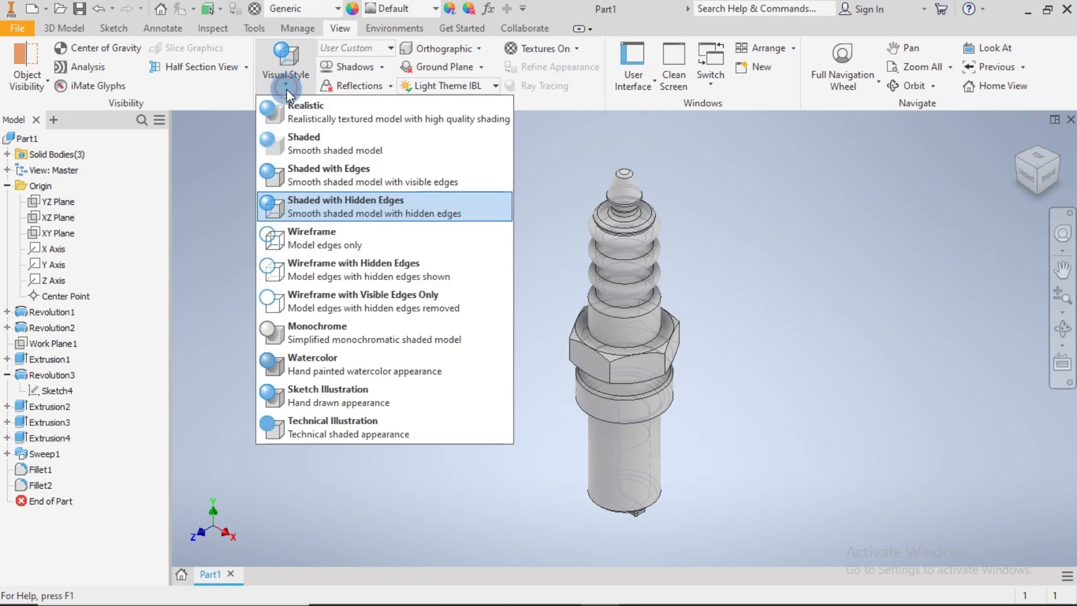
click(311, 274)
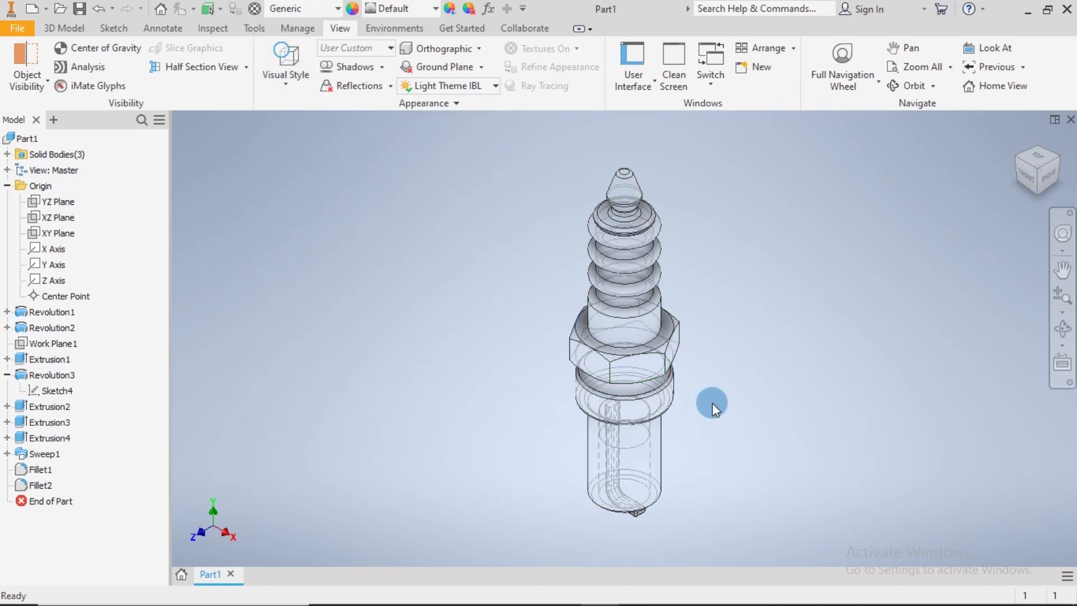
scroll(712, 405, up, 3)
scroll(713, 406, down, 3)
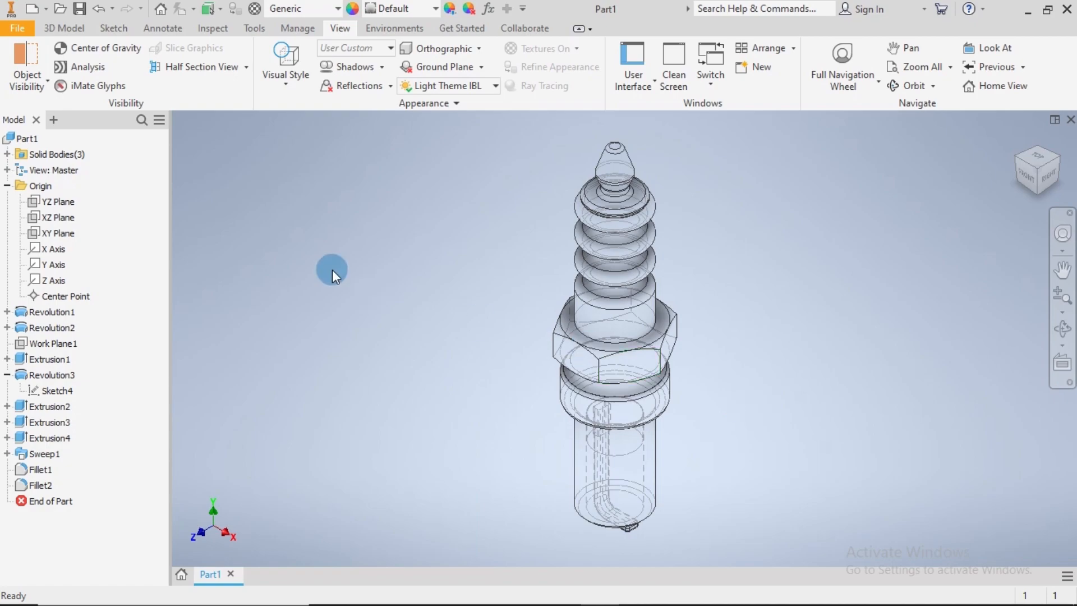
click(274, 84)
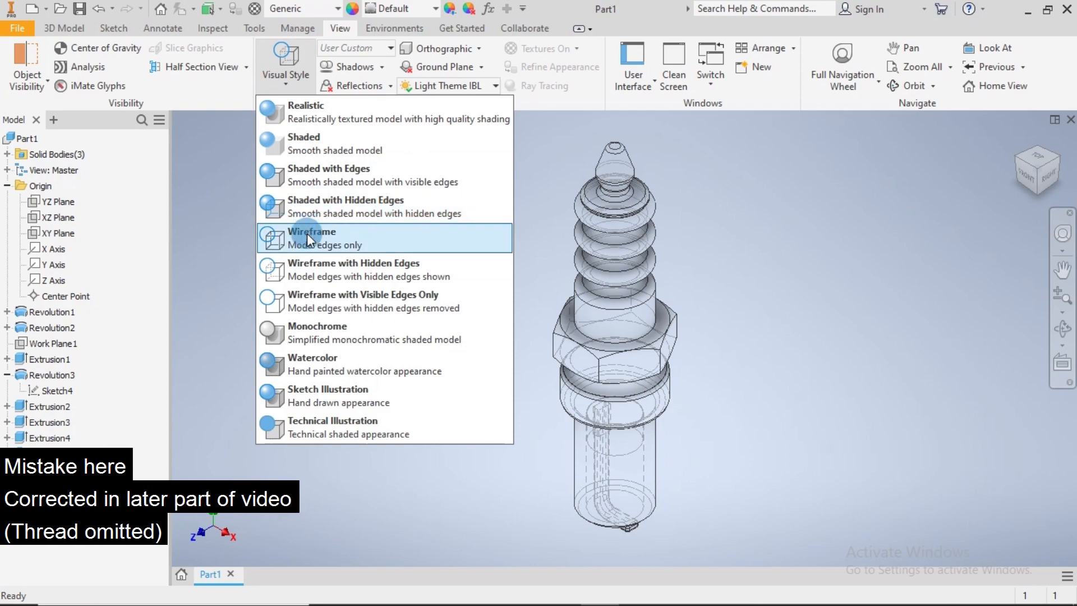
click(317, 182)
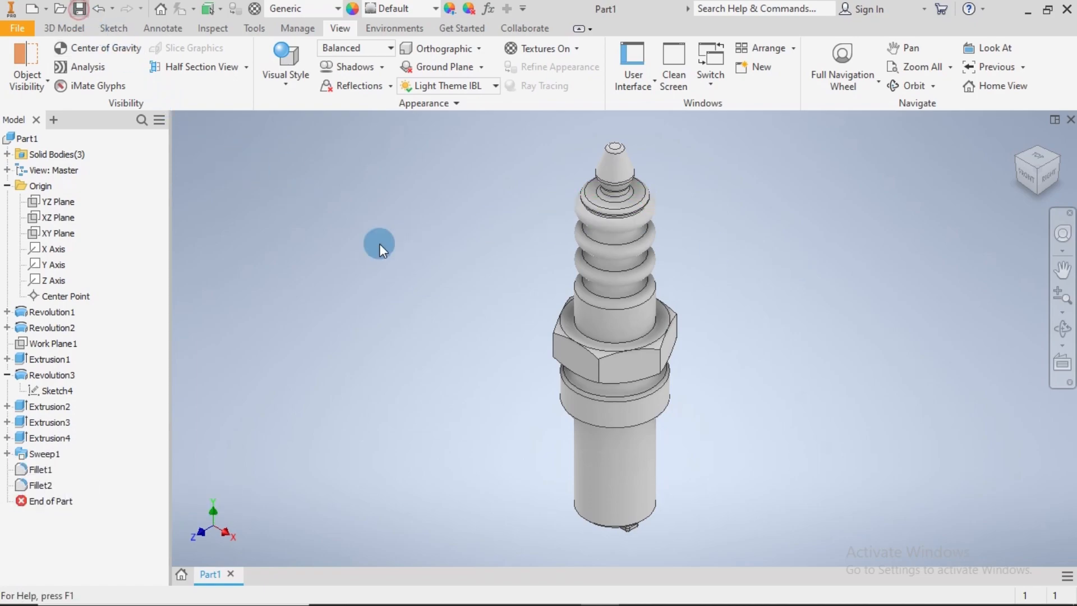
Save the part as Component 45 in the Rotary Engine folder
key(ctrl+s)
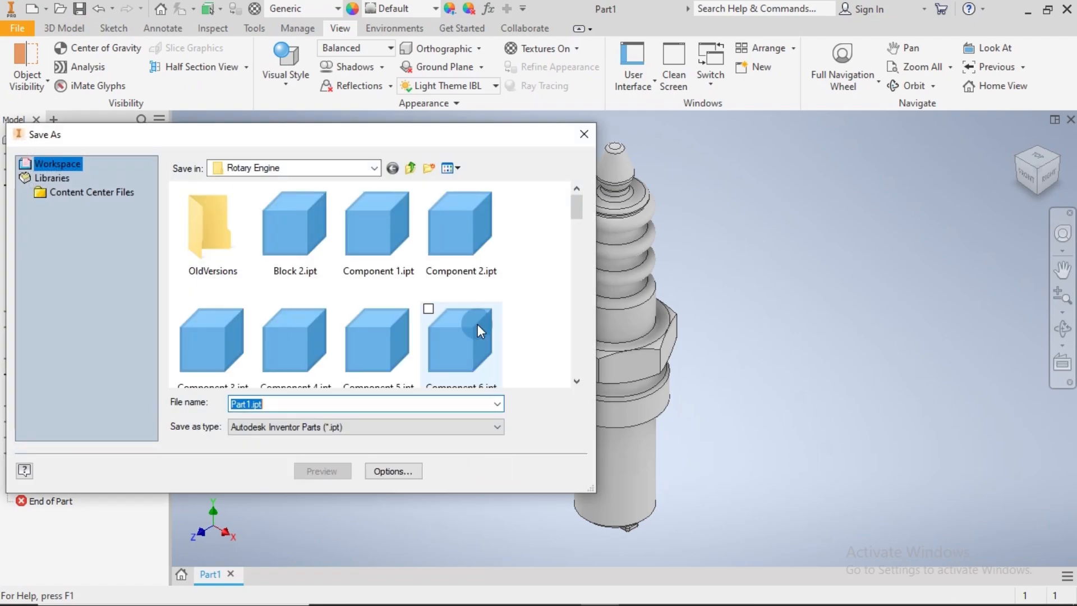
text(Co)
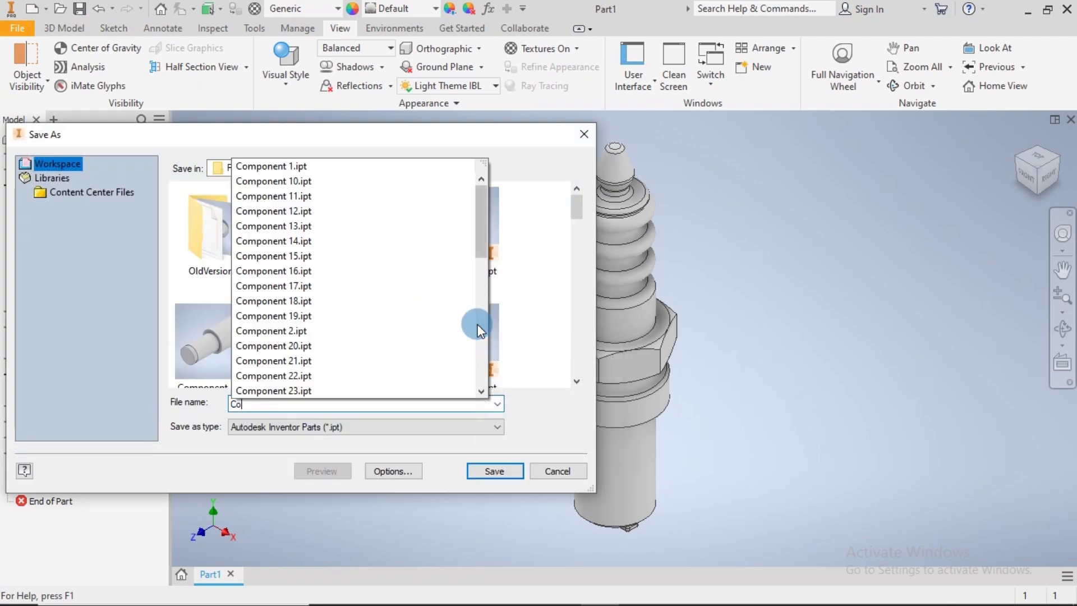
text(mponent 45)
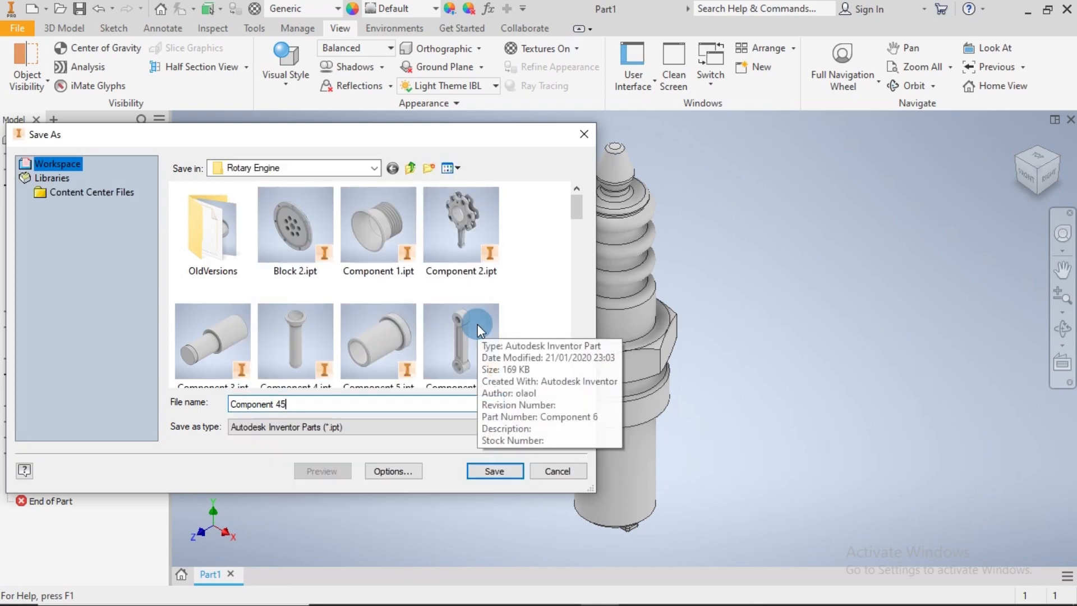
key(Return)
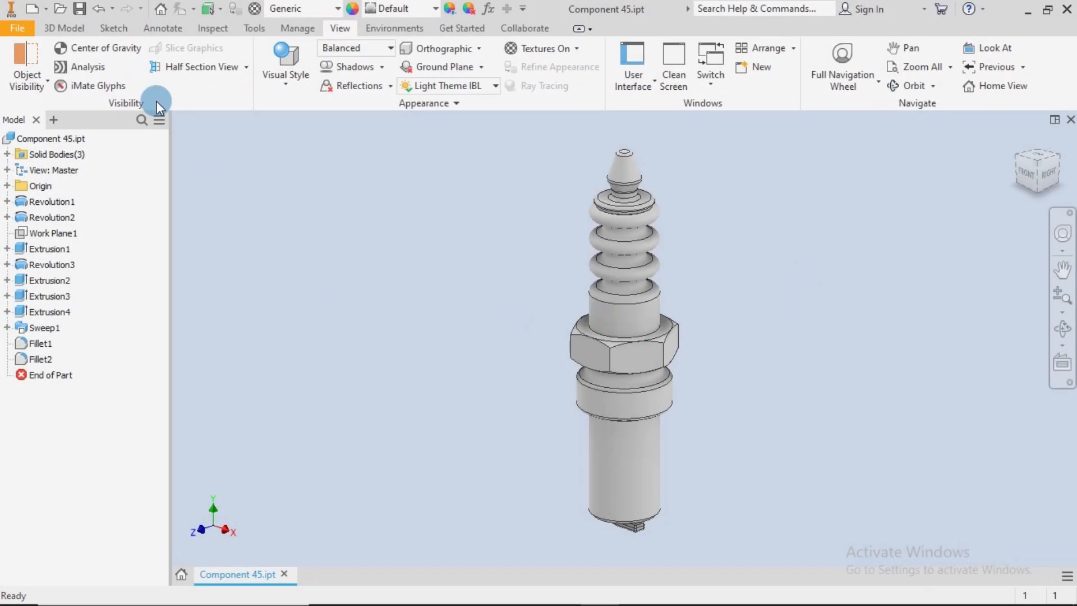
Add a full-depth ANSI Metric M Profile thread with designation M5x0.5 to the cylindrical shank below the collar
click(67, 28)
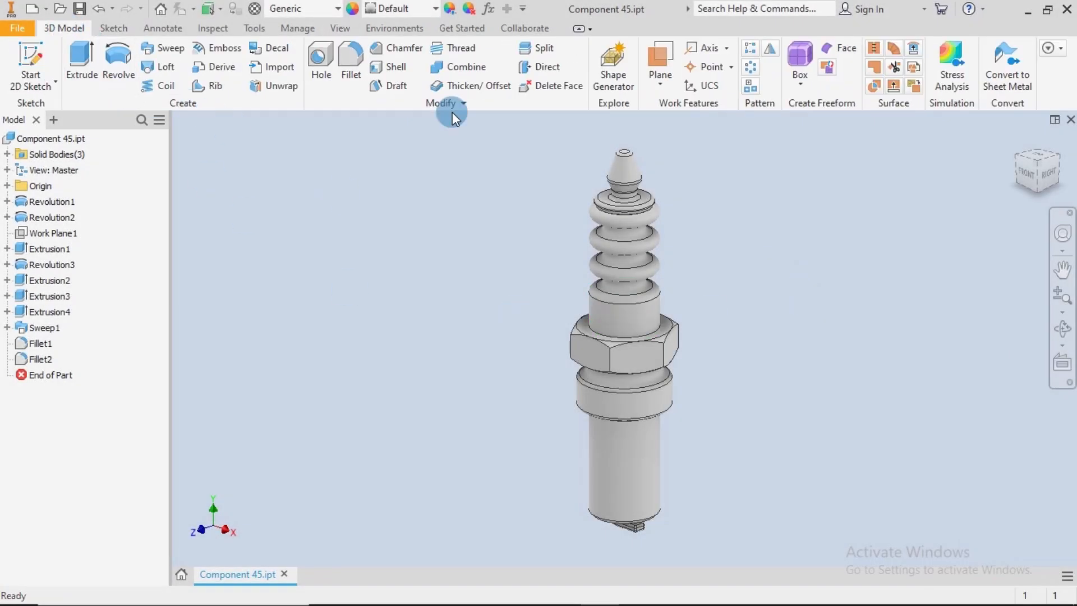
click(461, 51)
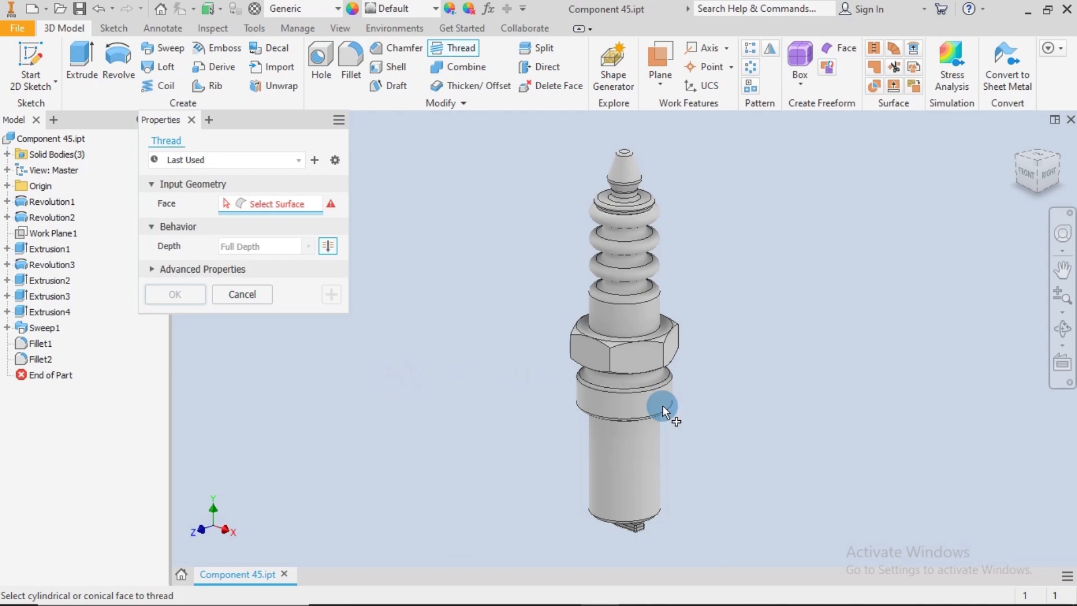
click(629, 456)
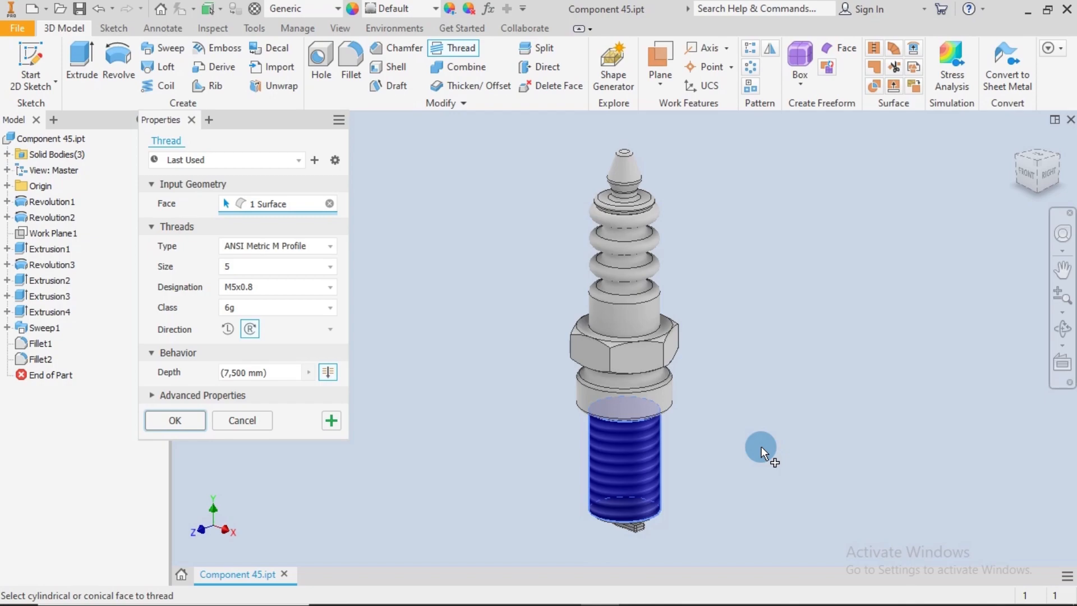
click(311, 286)
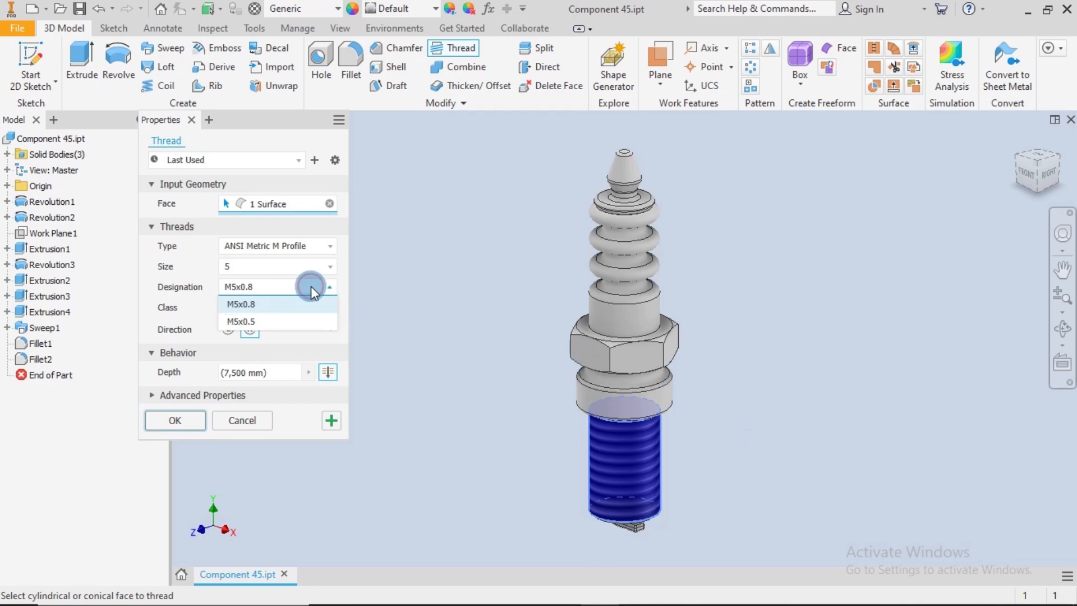
click(316, 320)
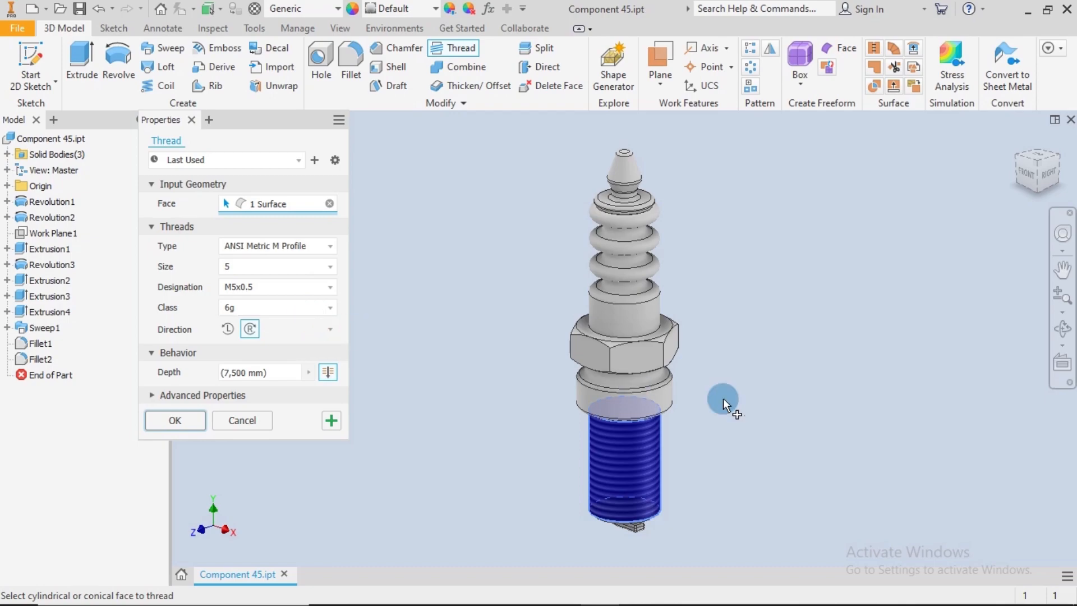
mouse_move(726, 408)
shift+middle_down()
mouse_move(719, 375)
mouse_move(722, 403)
shift+middle_up()
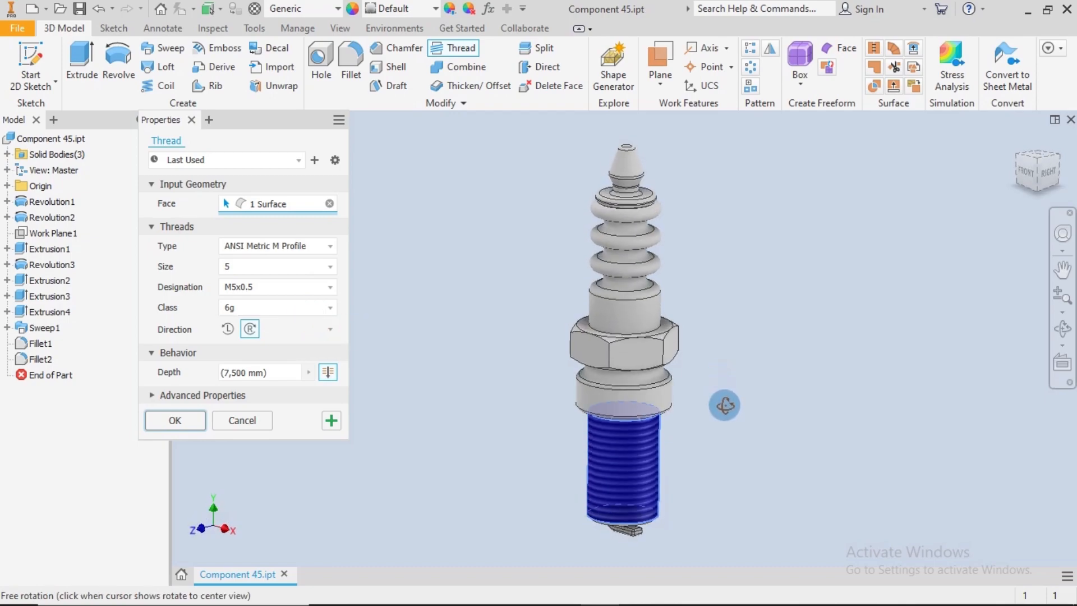
click(189, 421)
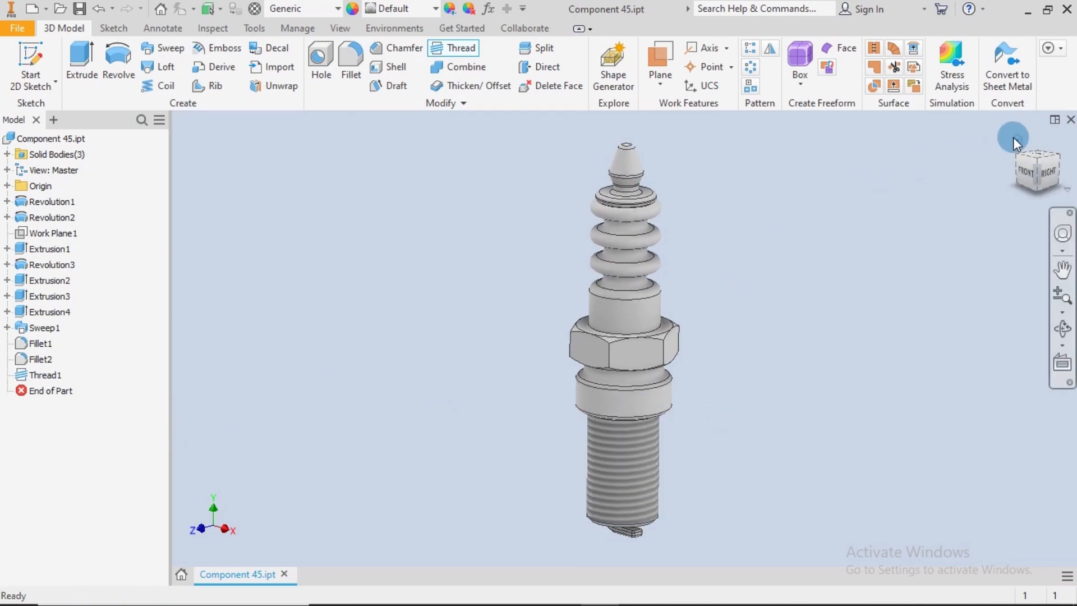
Return to the home view, save the threaded part and close the program
shift+middle_drag(1012, 136, 1014, 140)
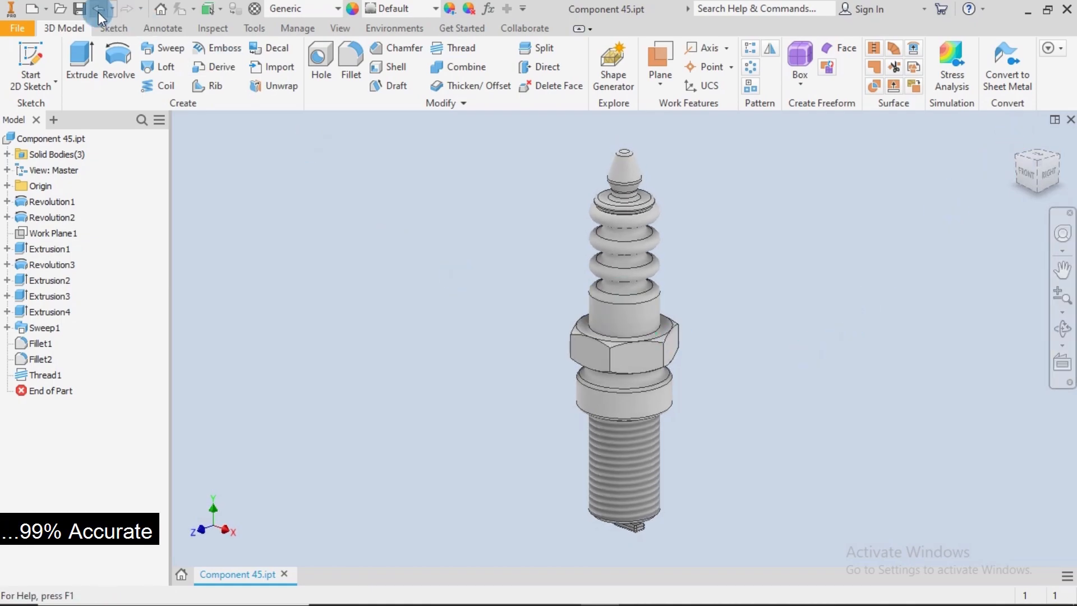
click(80, 9)
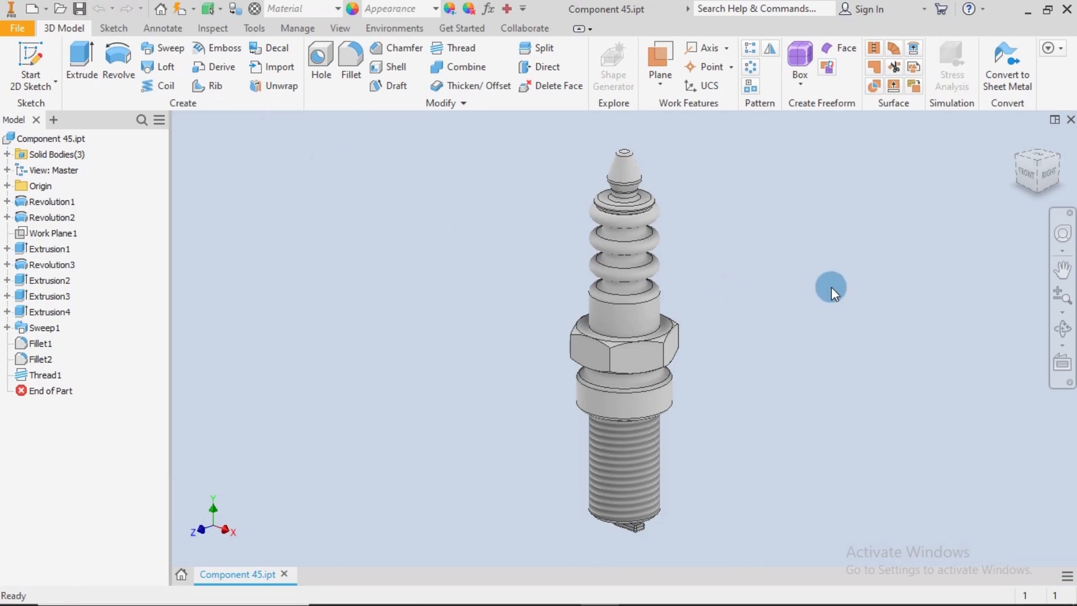
click(1067, 11)
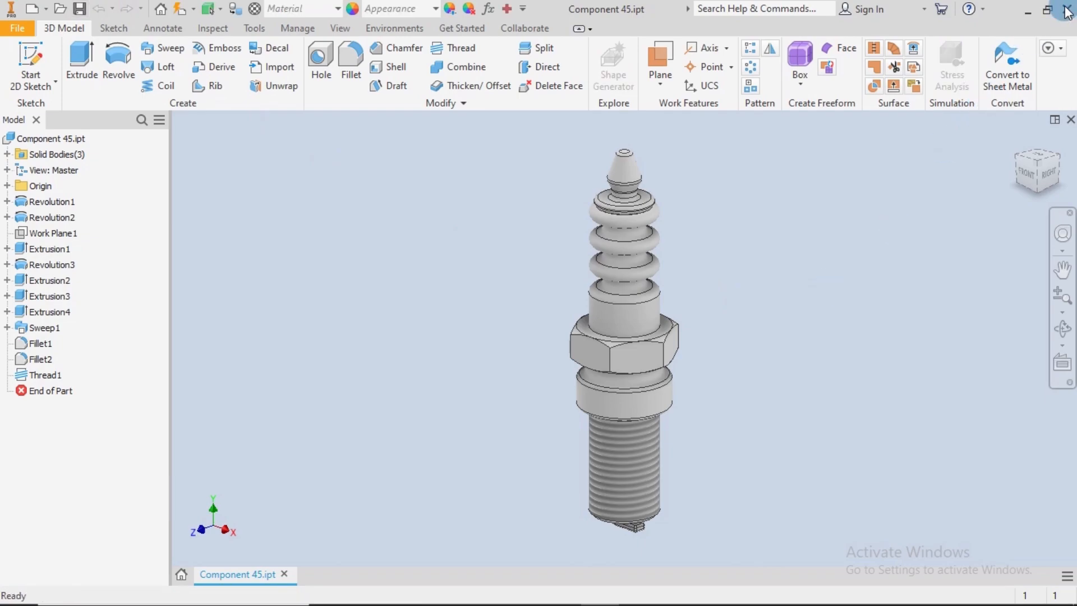